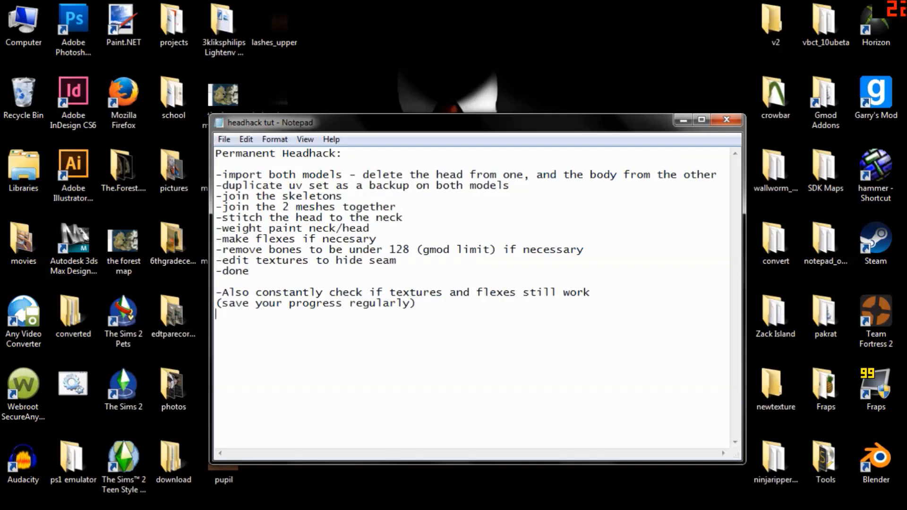
Switch to Firefox and view the SFMLab page for the Mr. Jefferson model
mouse_move(224, 498)
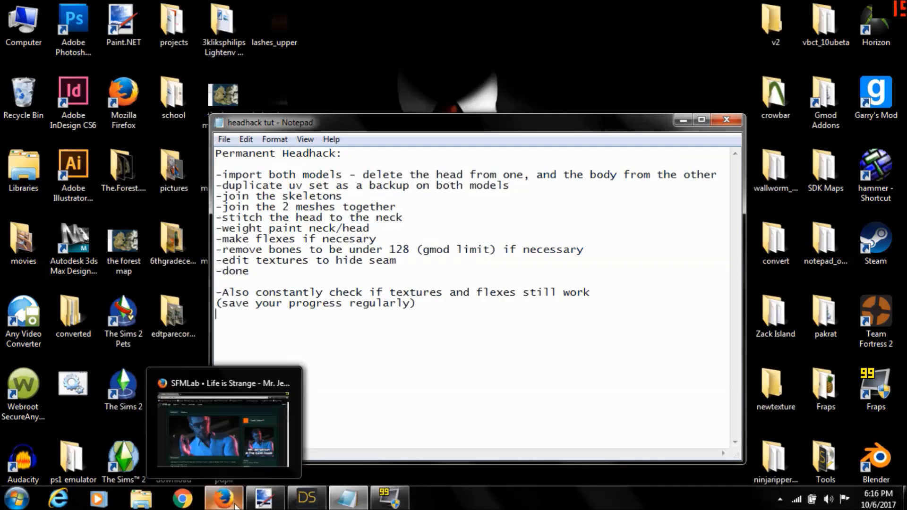
left_click(227, 457)
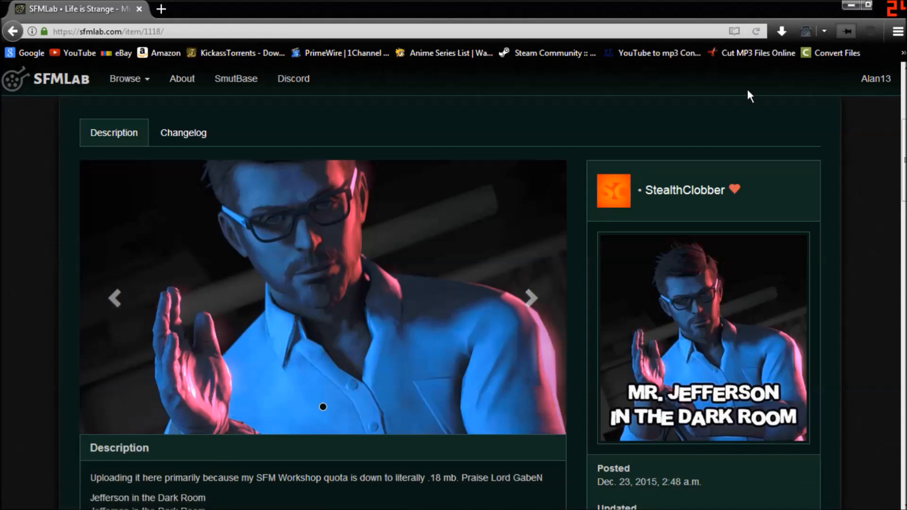
left_click(849, 7)
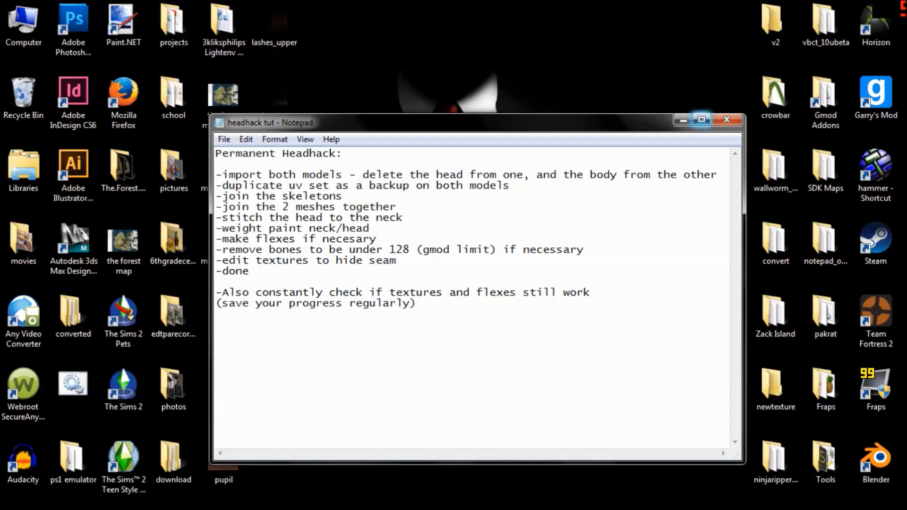
Switch to DAZ Studio and compare the two overlapping figures by hiding and showing jefferson obj over Genesis 3 Male
left_click(682, 121)
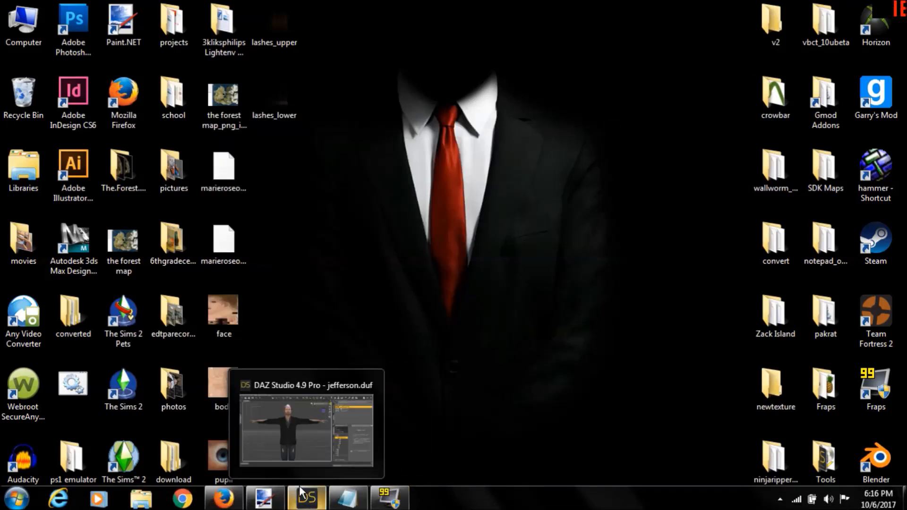
left_click(300, 492)
left_click_drag(615, 135, 610, 108)
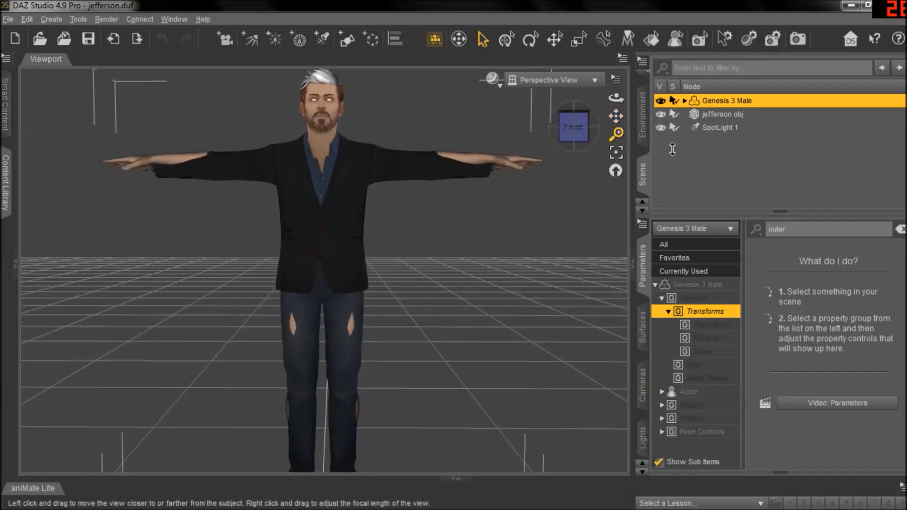
left_click(660, 115)
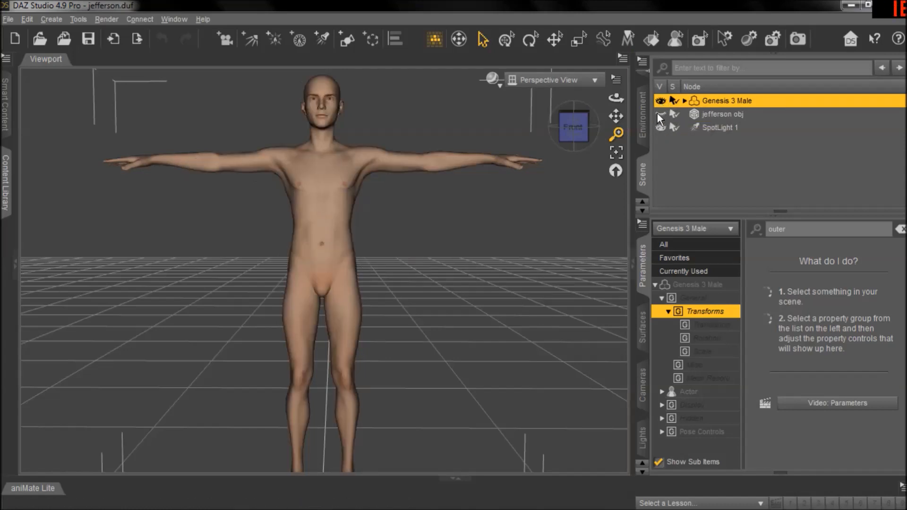
left_click_drag(618, 133, 635, 137)
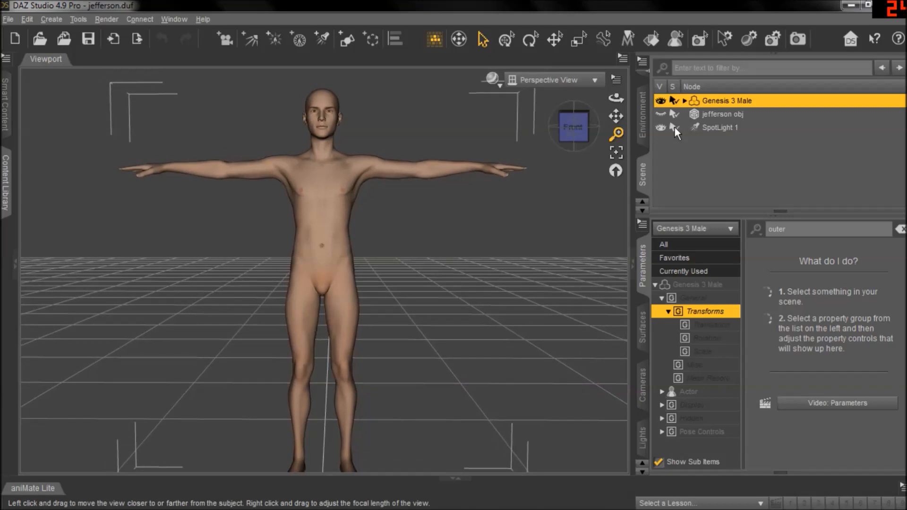
left_click(661, 114)
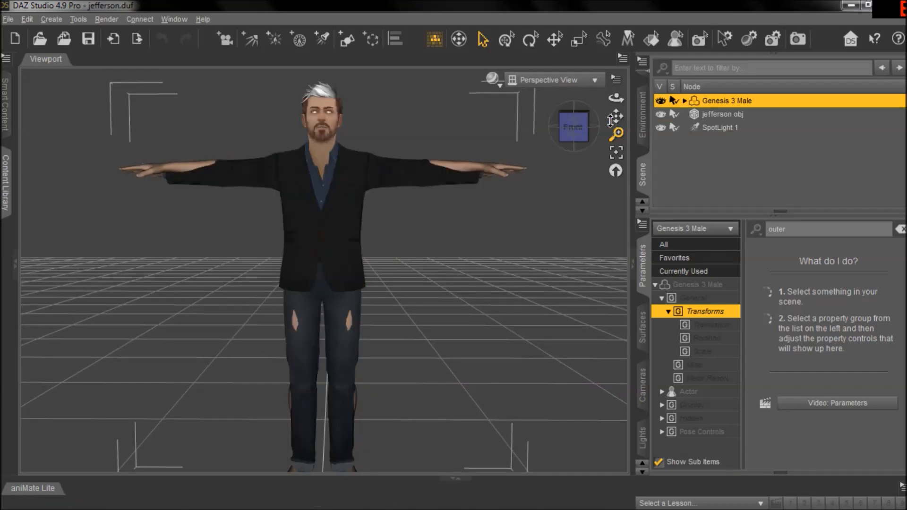
left_click_drag(616, 115, 599, 117)
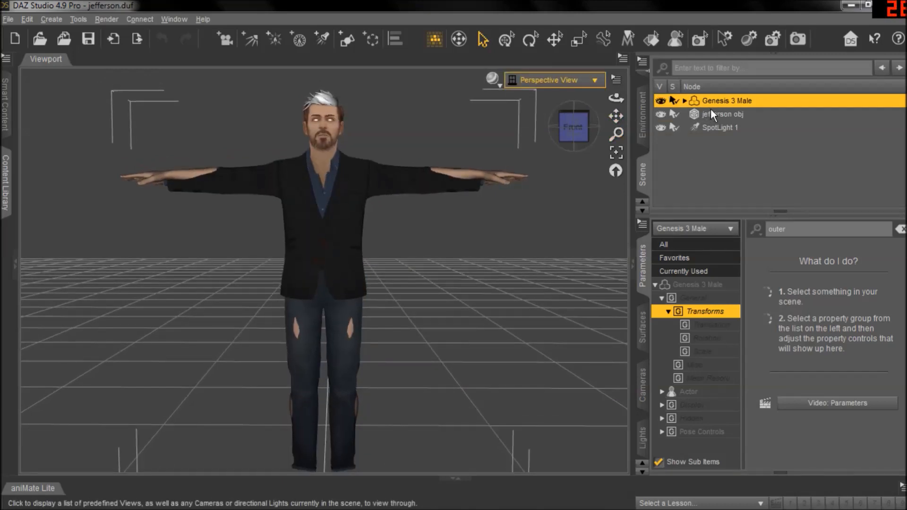
Examine in Wireframe display how jefferson obj aligns with Genesis 3 Male from the front and side
left_click(499, 86)
left_click(501, 125)
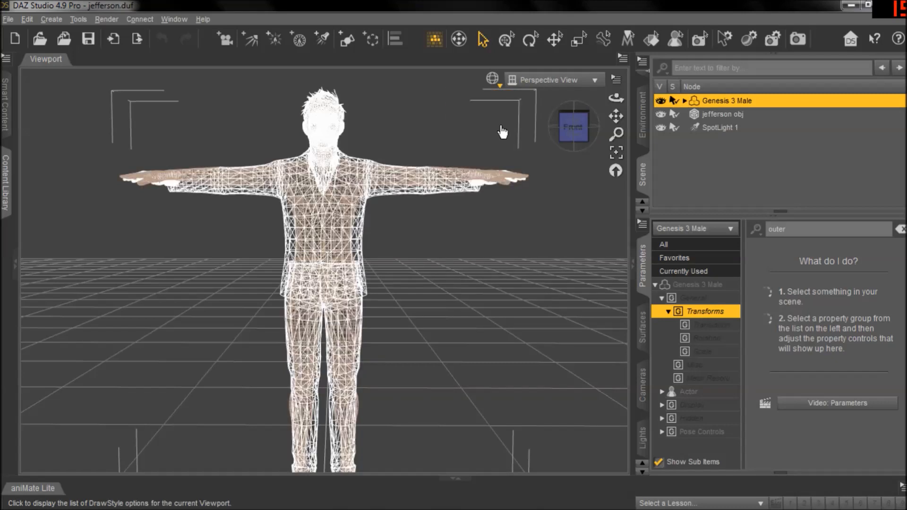
left_click_drag(617, 135, 534, 111)
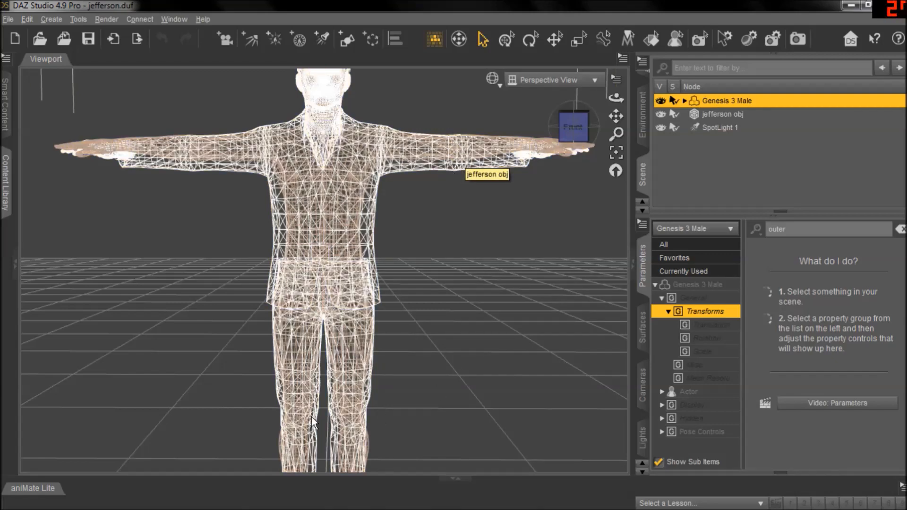
left_click_drag(616, 134, 602, 183)
left_click_drag(572, 125, 566, 138)
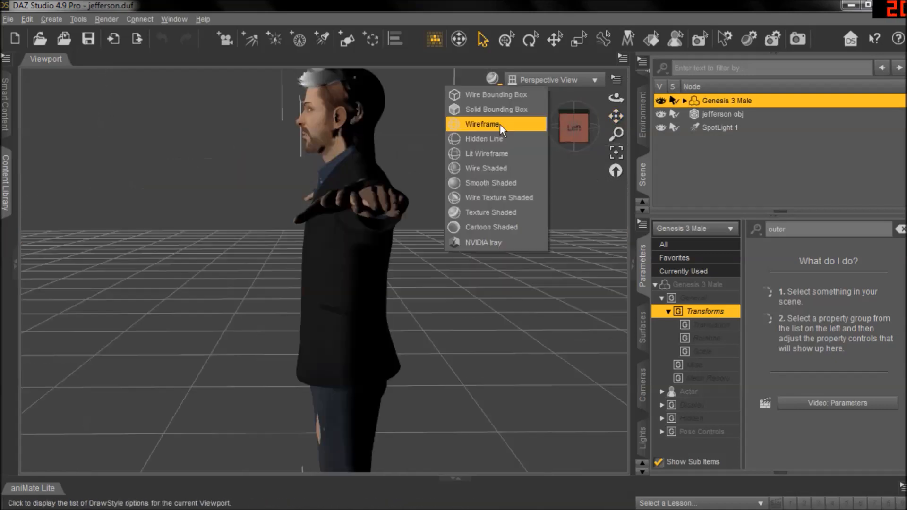
left_click(499, 125)
left_click_drag(574, 128, 409, 155)
mouse_move(615, 133)
left_mouse_down()
mouse_move(615, 119)
mouse_move(632, 142)
mouse_move(616, 135)
left_mouse_up()
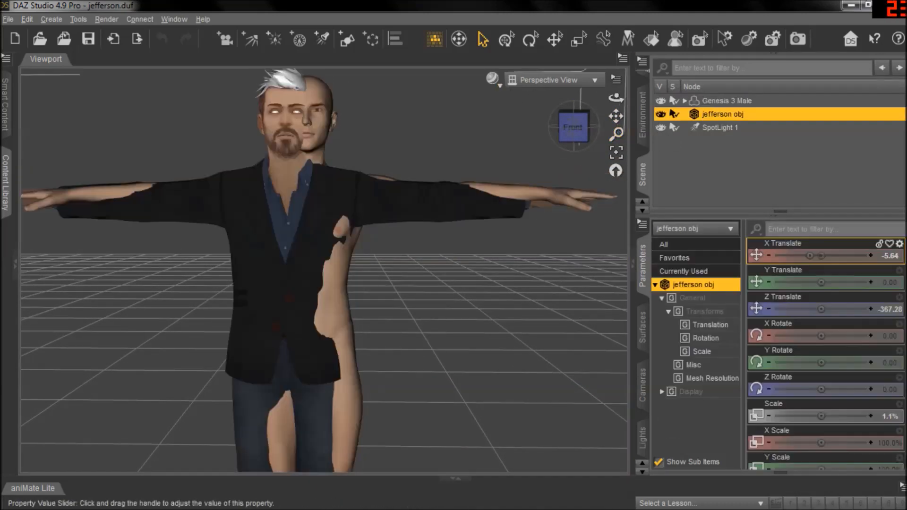
Shift jefferson obj sideways to an X Translate of -15.99 to separate it from Genesis 3 Male
left_click_drag(810, 255, 821, 255)
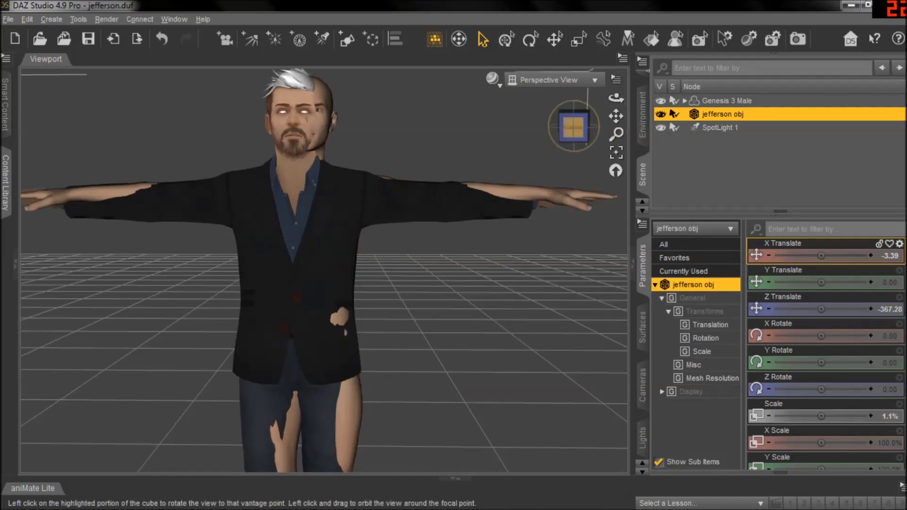
left_click(574, 117)
left_click_drag(573, 117, 562, 186)
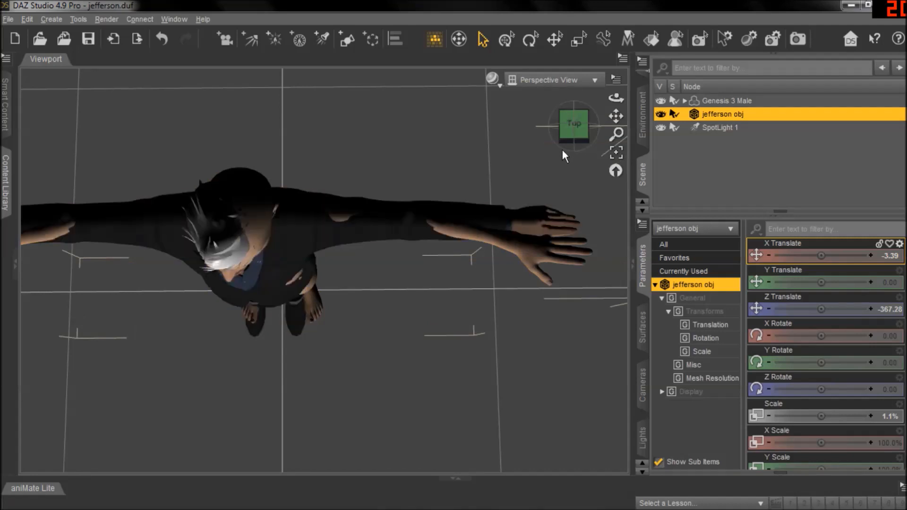
left_click_drag(571, 135, 572, 131)
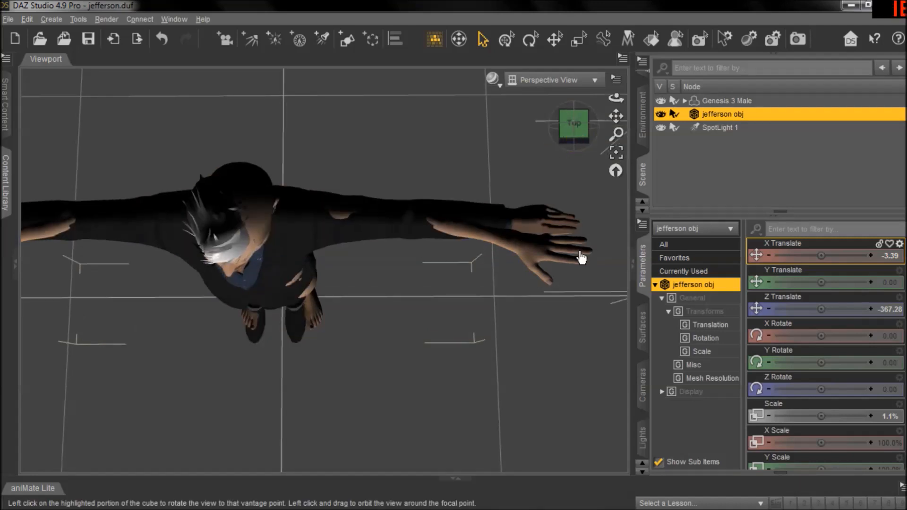
left_click(569, 145)
left_click_drag(821, 256, 806, 256)
left_click_drag(615, 116, 590, 122)
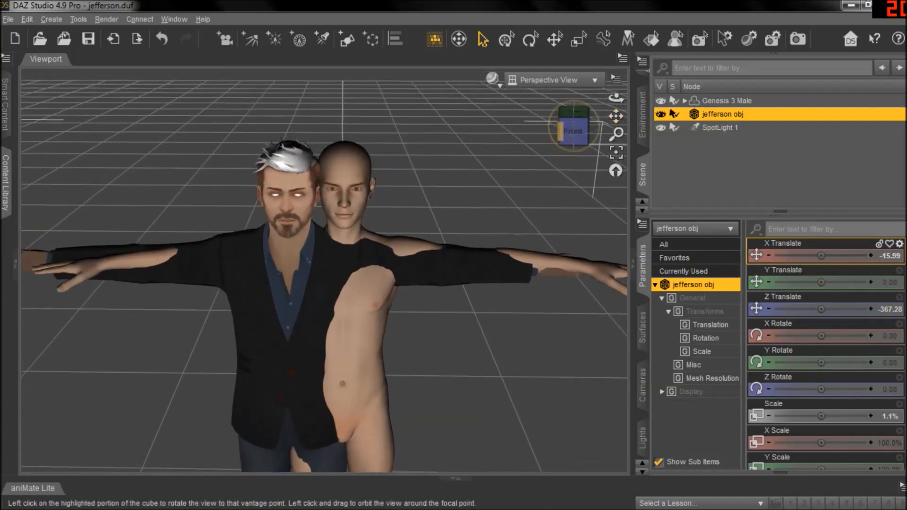
Delete jefferson obj from the scene and select the Genesis 3 Male figure
left_click(573, 132)
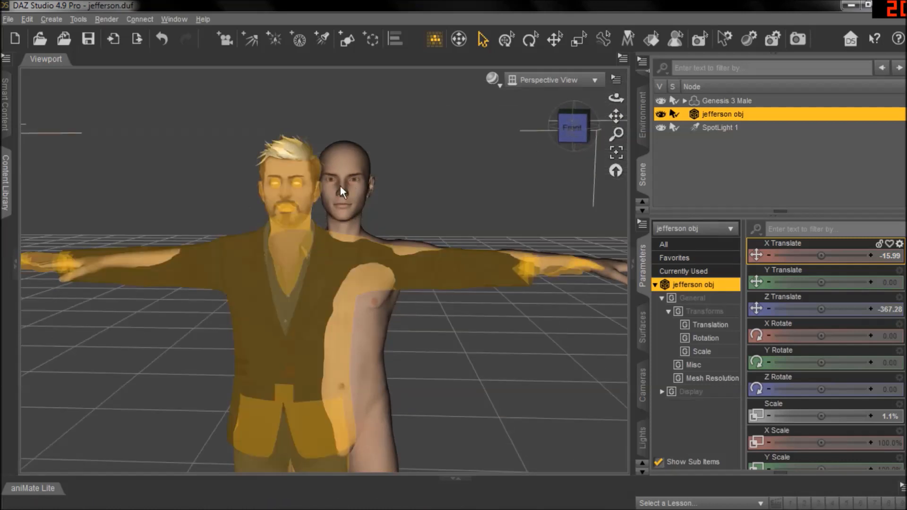
left_click_drag(616, 134, 618, 122)
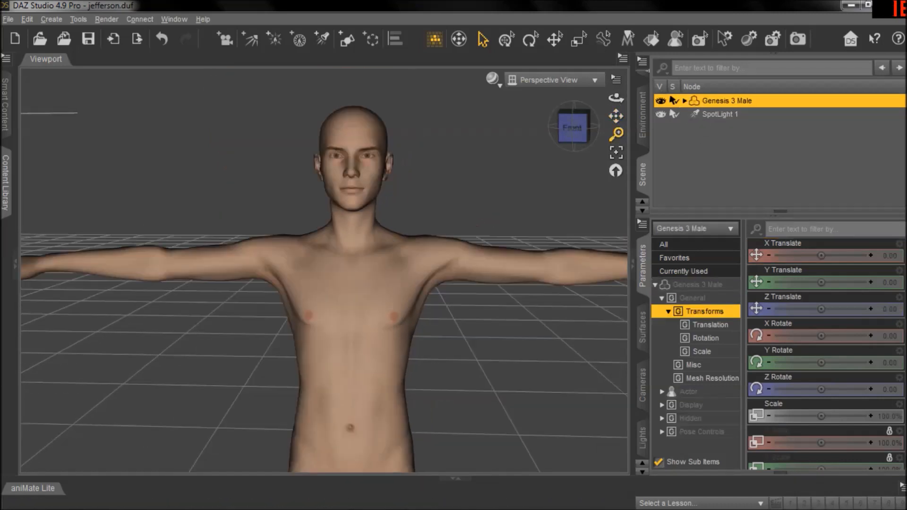
left_click_drag(616, 134, 616, 124)
Export Genesis 3 Male as an Autodesk FBX file to the mark jefferson folder, overwriting the existing base file
left_click(8, 19)
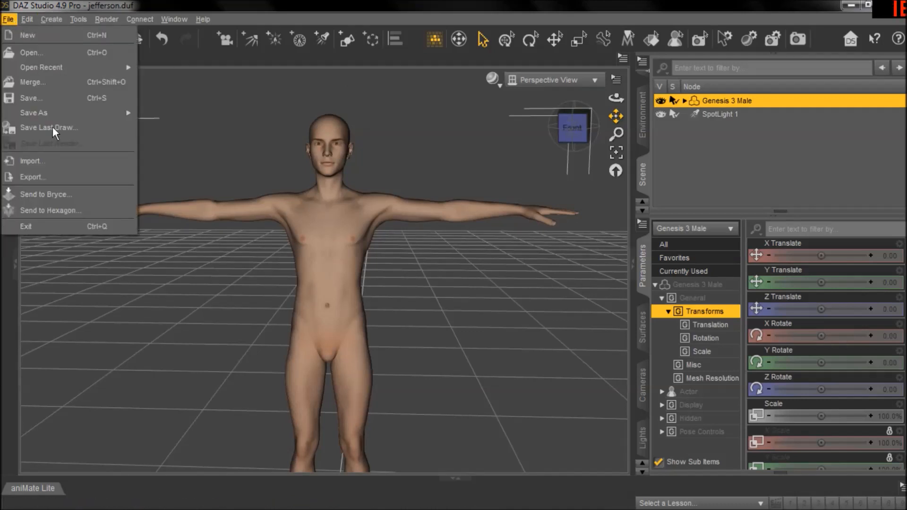
left_click(62, 177)
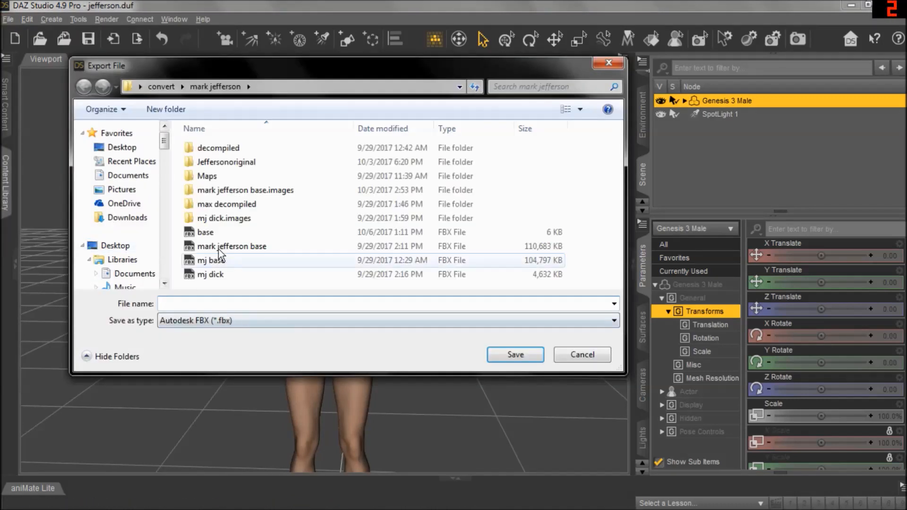
left_click(208, 234)
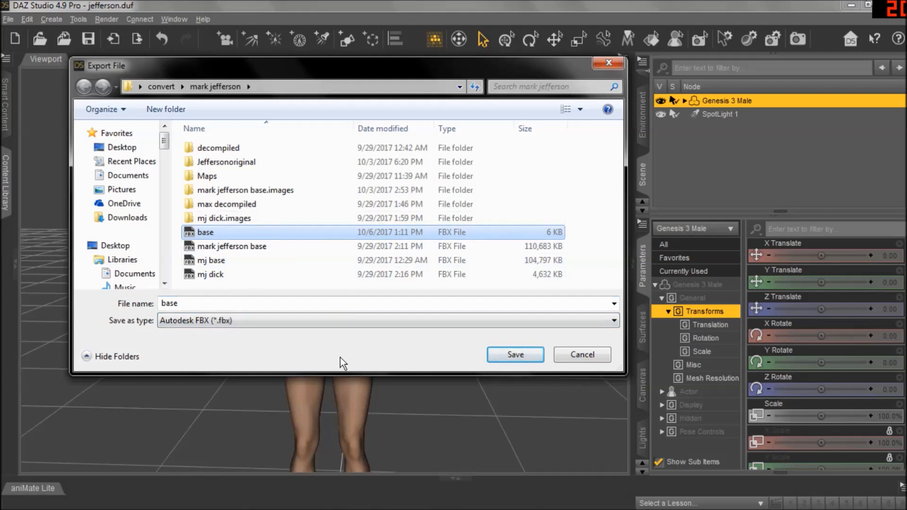
left_click(515, 355)
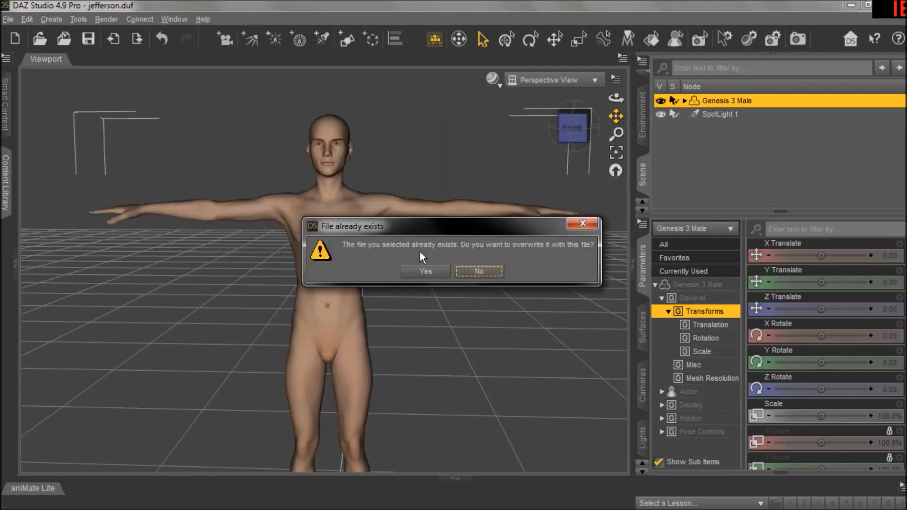
left_click(422, 269)
Accept the FBX export with Embed Textures and Collect Textures To Folder enabled and Morphs left out
left_click_drag(303, 117, 319, 101)
left_click(272, 163)
left_click(301, 163)
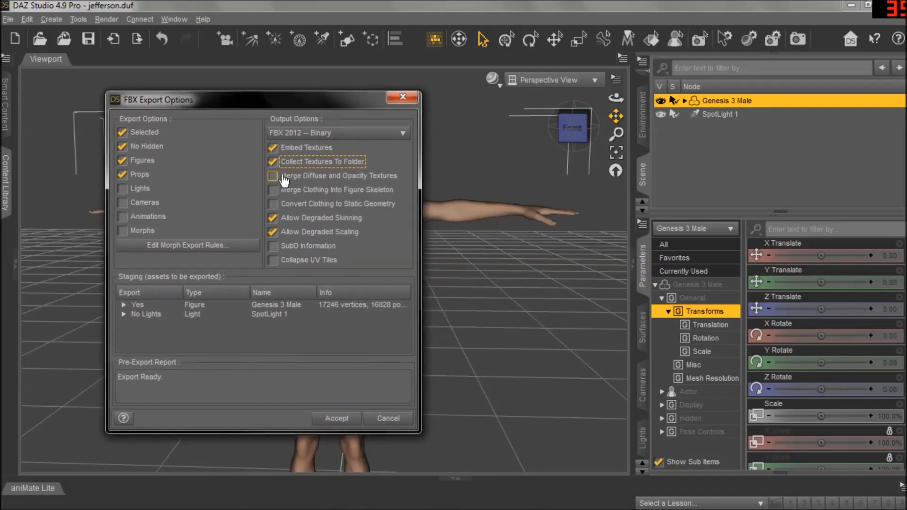
left_click_drag(299, 94, 321, 93)
left_click(145, 230)
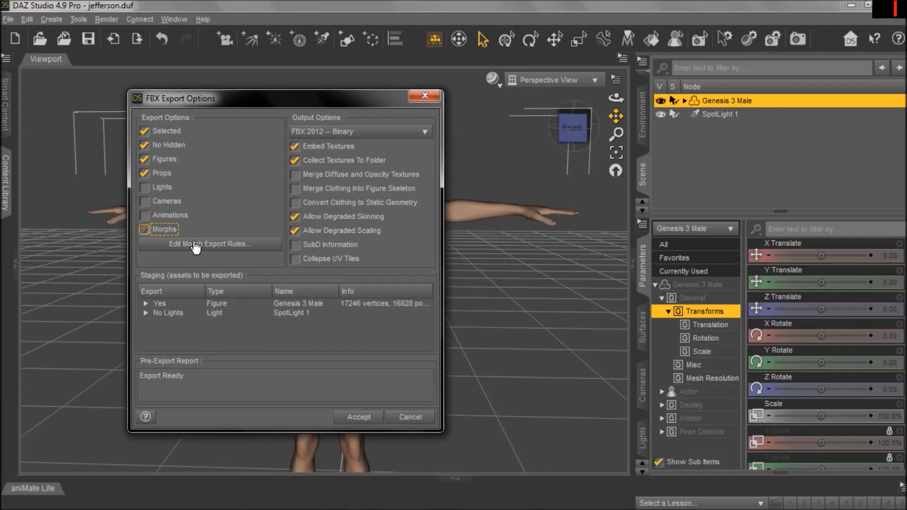
left_click_drag(324, 98, 239, 95)
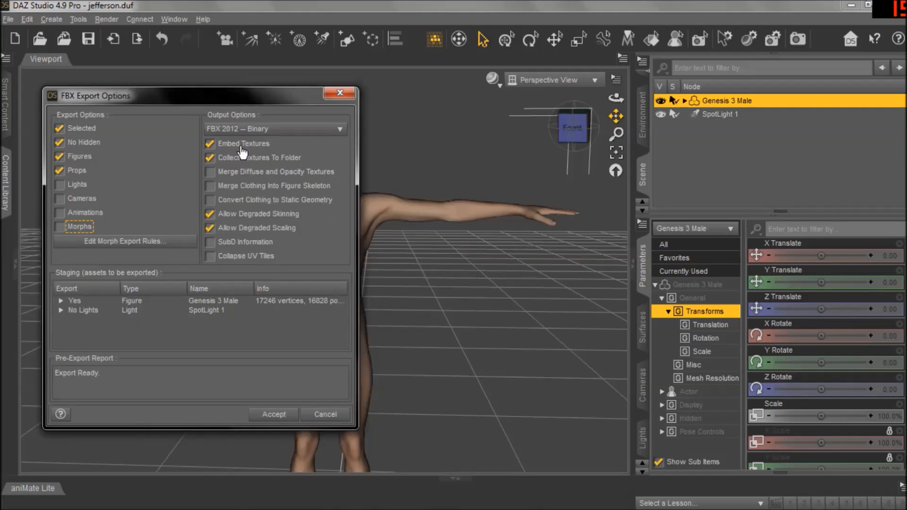
left_click_drag(166, 105, 194, 89)
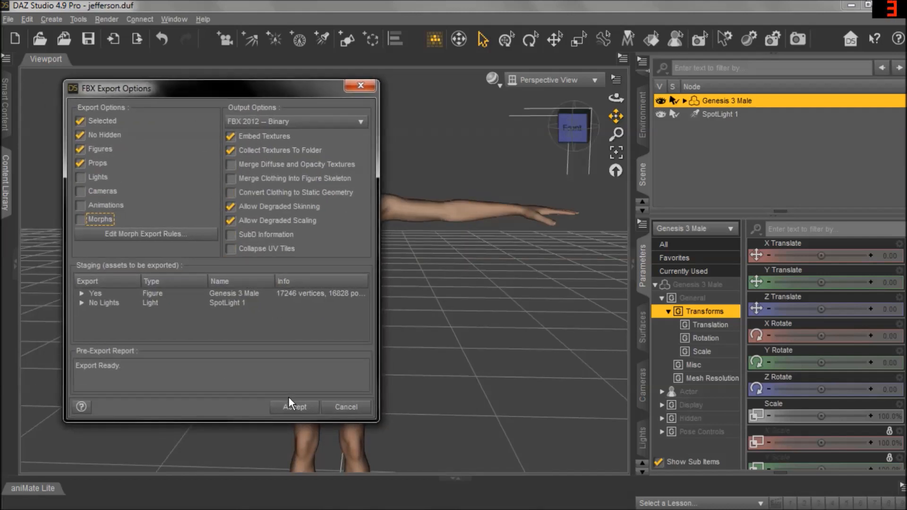
left_click(295, 409)
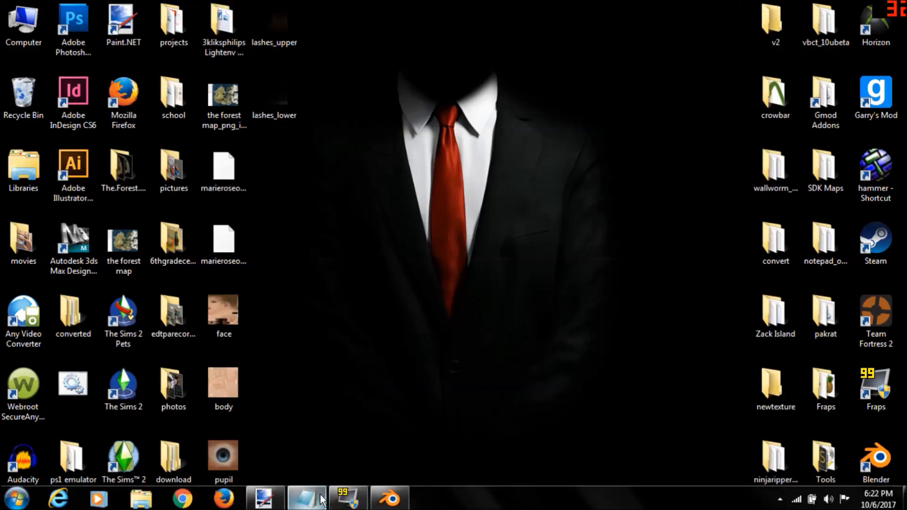
Switch to Blender and inspect the imported models by selecting the Genesis body, the Jefferson mesh and male_02_reference in turn
mouse_move(390, 499)
left_click(398, 434)
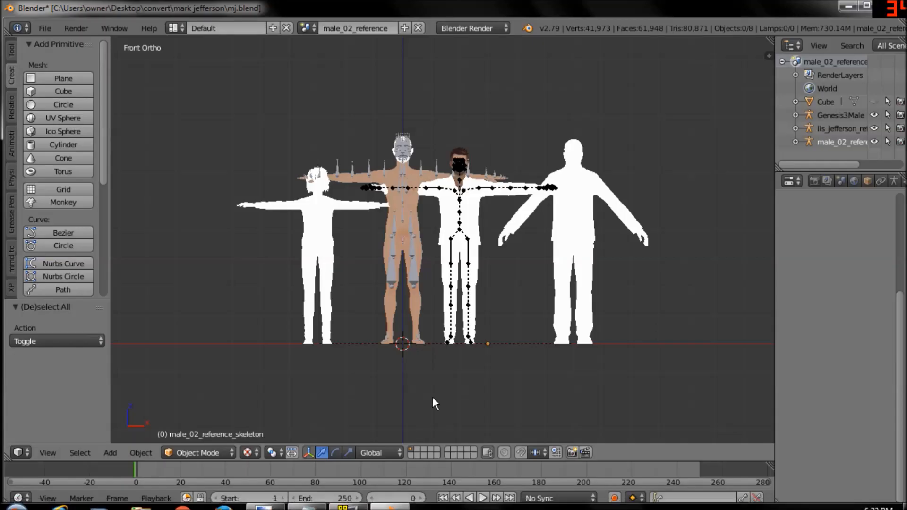
scroll(669, 316, "up", 2)
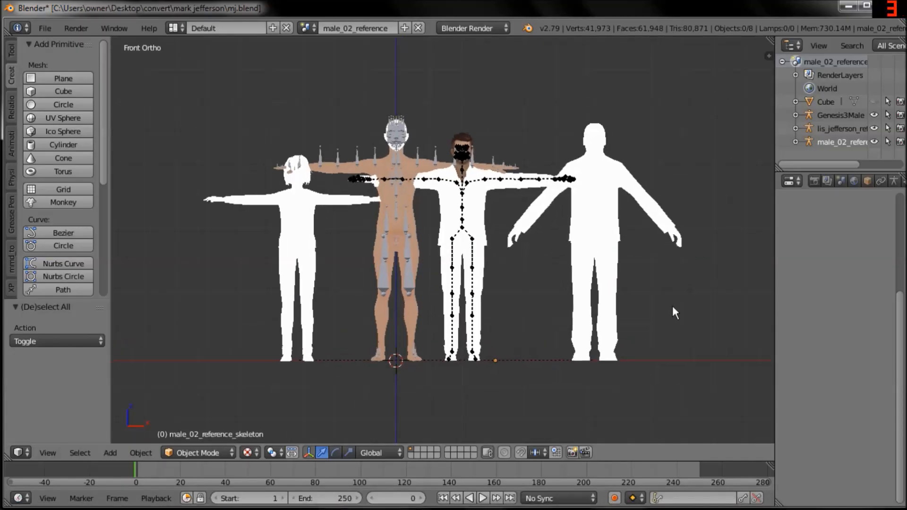
right_click(409, 203)
mouse_move(438, 181)
middle_mouse_down("shift")
mouse_move(441, 226)
mouse_move(455, 176)
middle_mouse_up("shift")
scroll(370, 236, "up", 2)
right_click(356, 229)
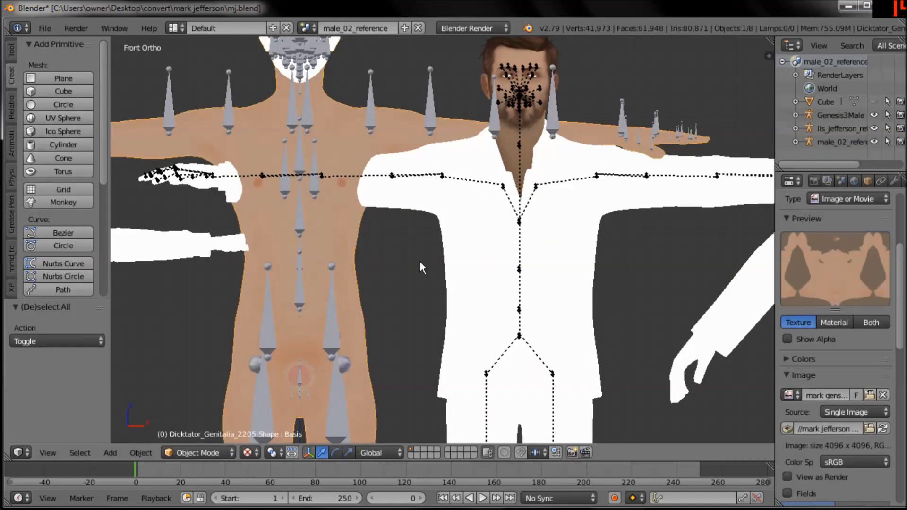
right_click(579, 264)
scroll(623, 222, "down", 4)
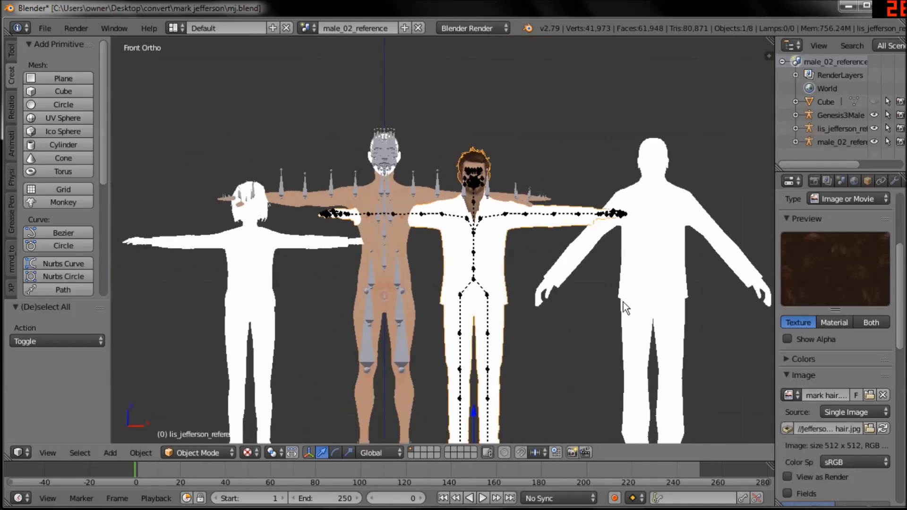
scroll(619, 260, "down", 1)
right_click(620, 260)
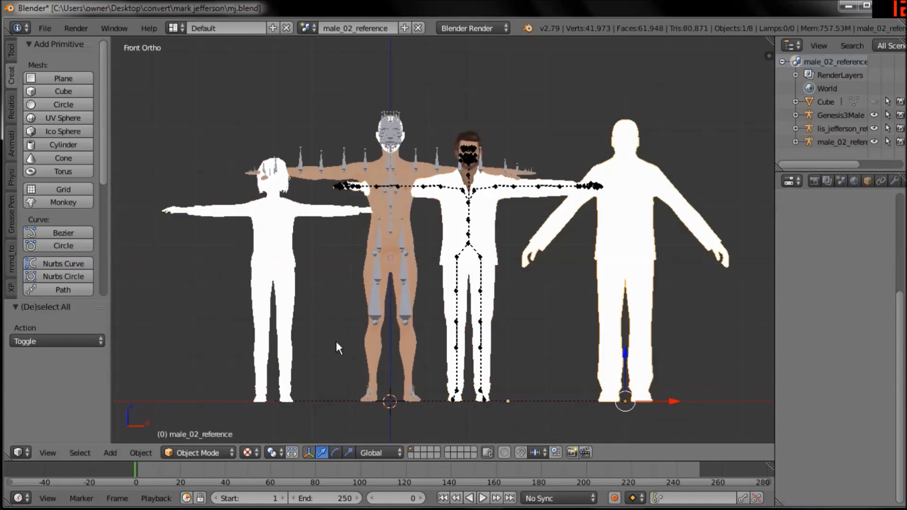
Set the viewport shading to Solid and select the lis_maxvortex_reference model
left_click(257, 453)
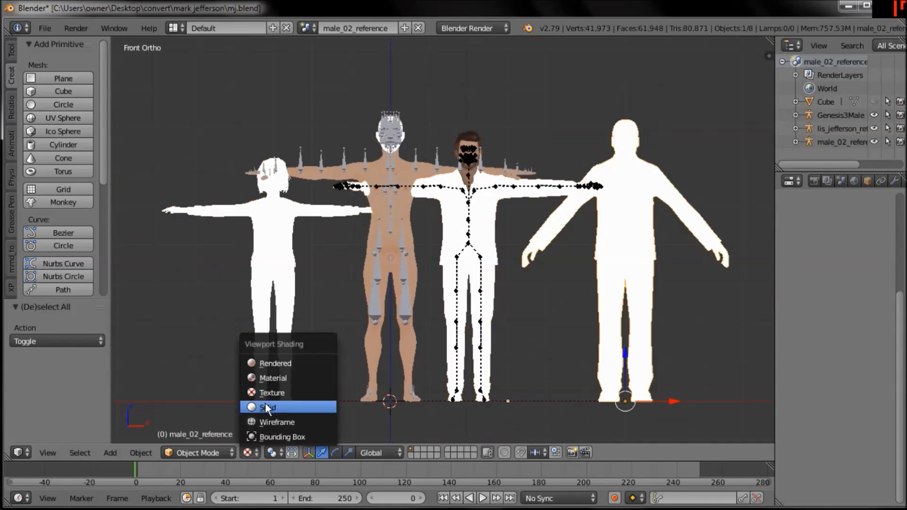
left_click(265, 402)
right_click(266, 226)
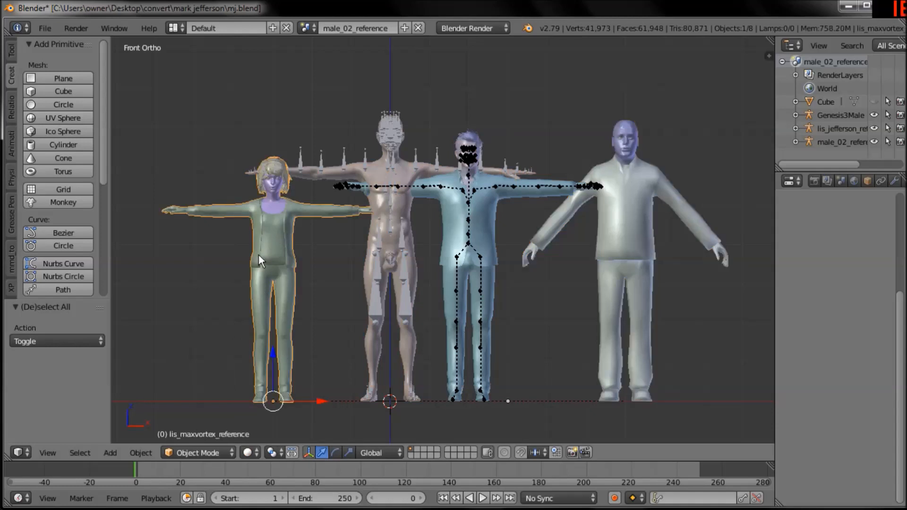
Move the male_02_reference model about -4.361 along the X axis, closer to the Jefferson model
right_click(602, 205)
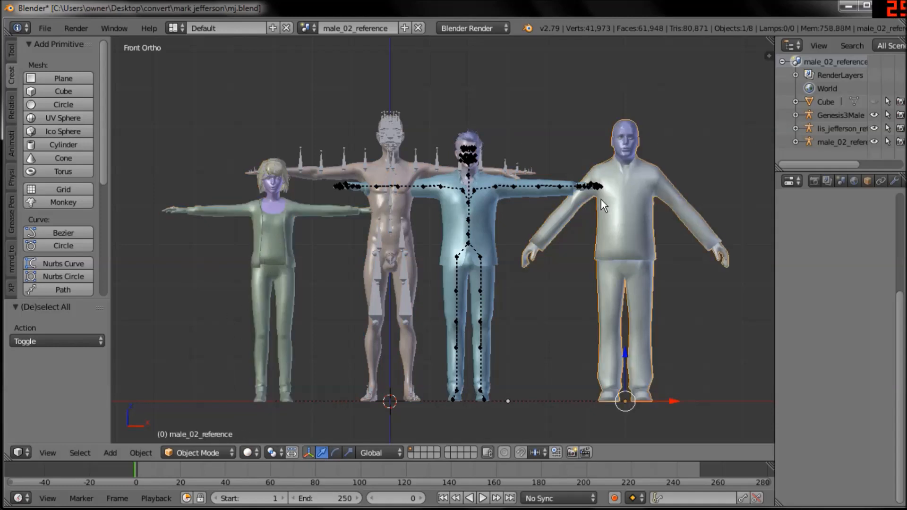
scroll(628, 152, "up", 2)
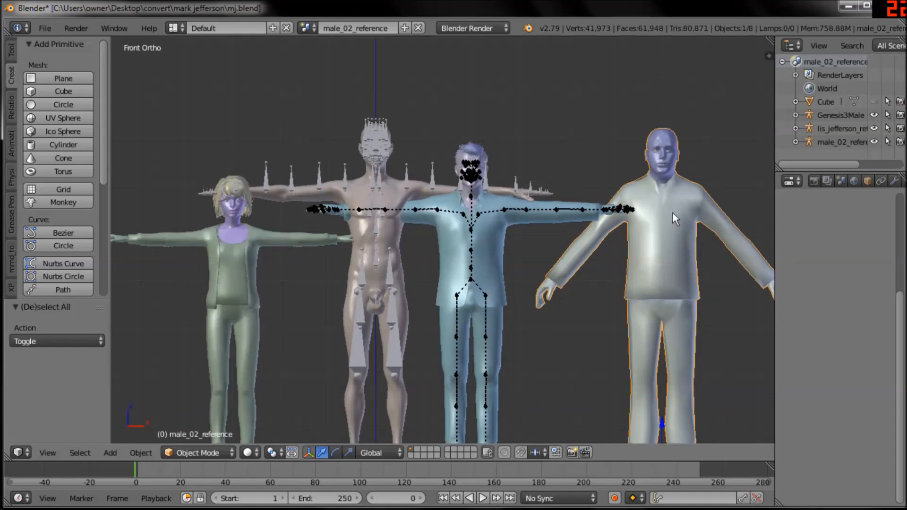
middle_click_drag(664, 361, 668, 294, "shift")
middle_click_drag(667, 294, 667, 313, "ctrl")
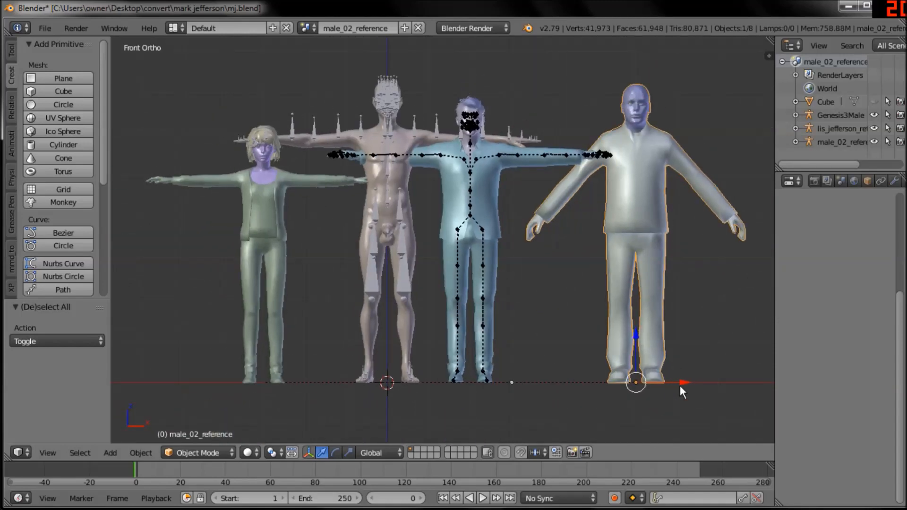
key("g")
key("x")
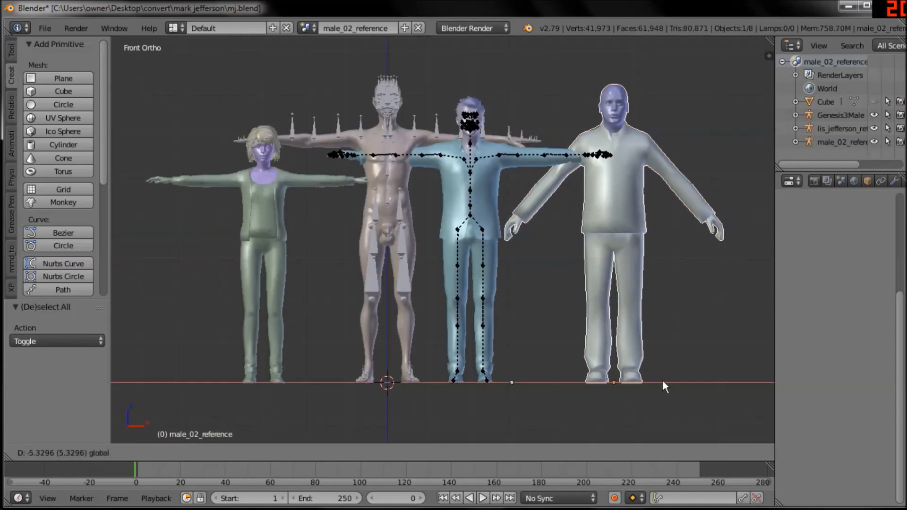
left_click(662, 380)
Examine the Genesis body and male_02_reference beside the other models, comparing their proportions and arm poses
middle_click_drag(372, 208, 444, 304, "shift")
middle_click_drag(444, 305, 458, 188, "ctrl")
middle_click_drag(403, 186, 436, 236, "shift")
key("b")
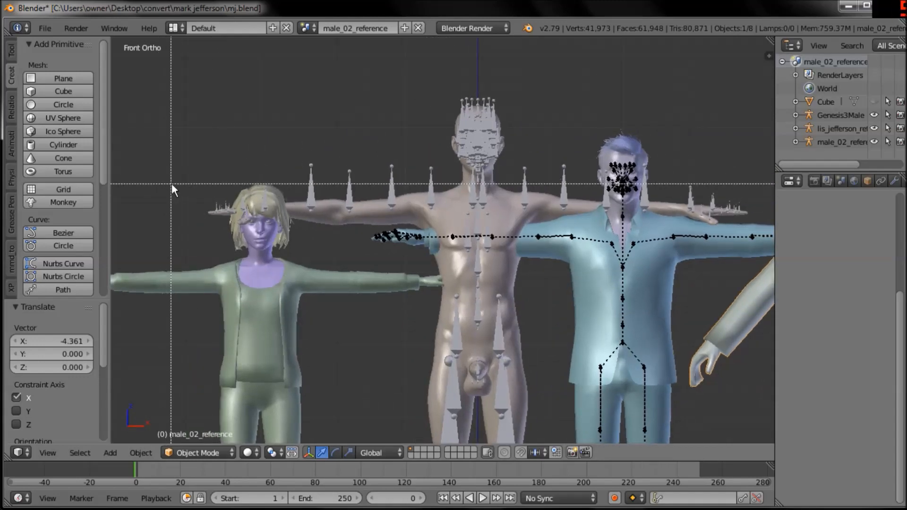
key("Escape")
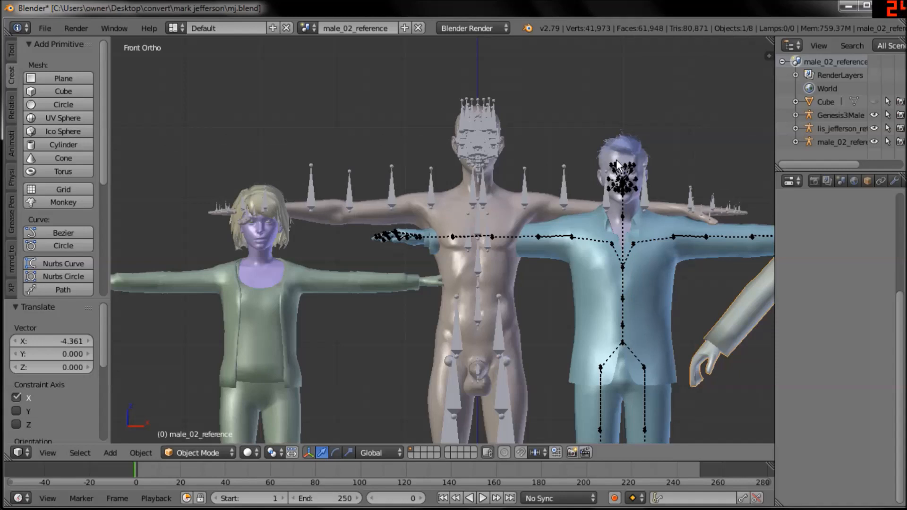
right_click(511, 211)
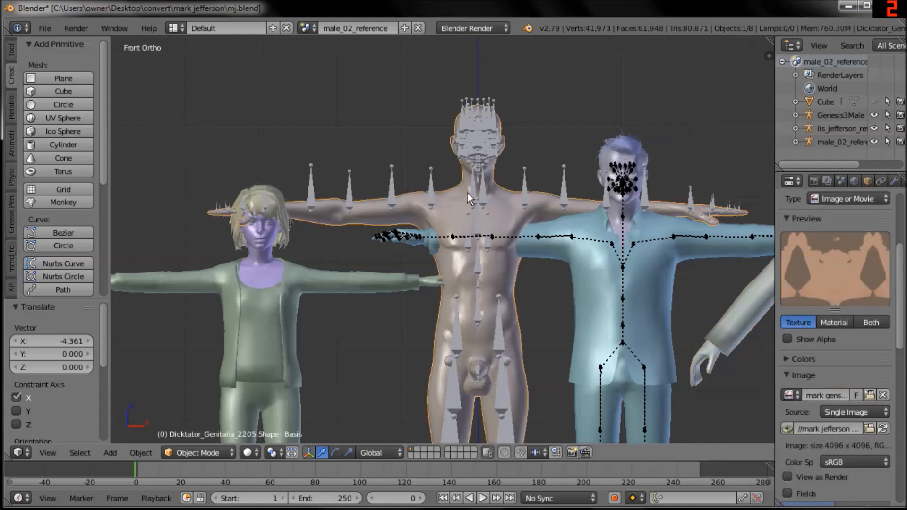
key("b")
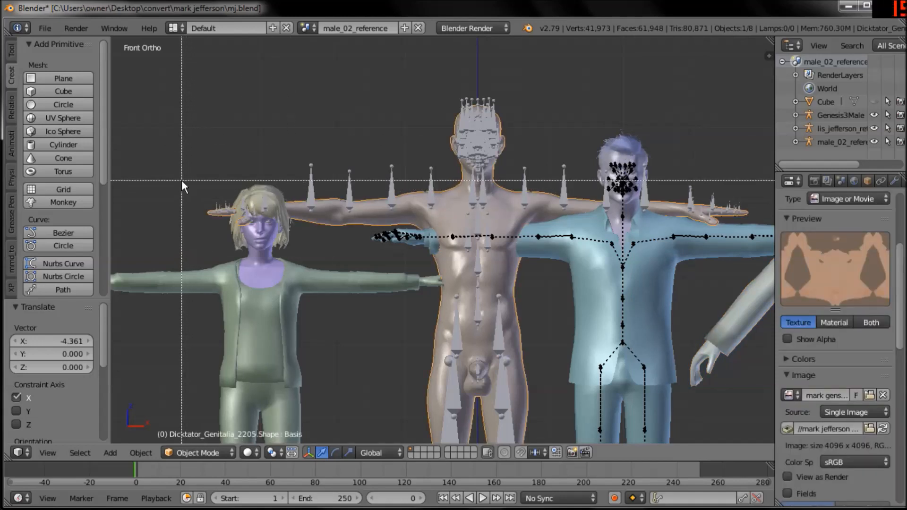
key("Escape")
scroll(435, 183, "down", 5)
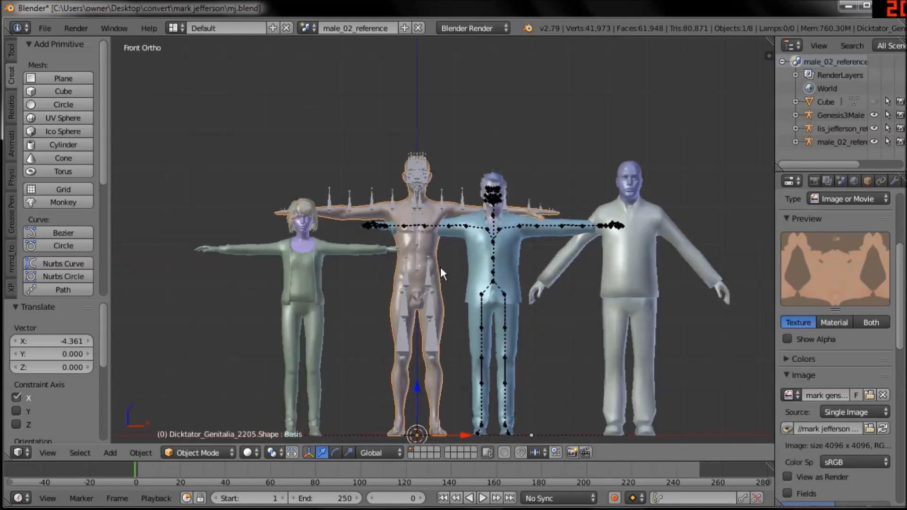
scroll(475, 287, "up", 1)
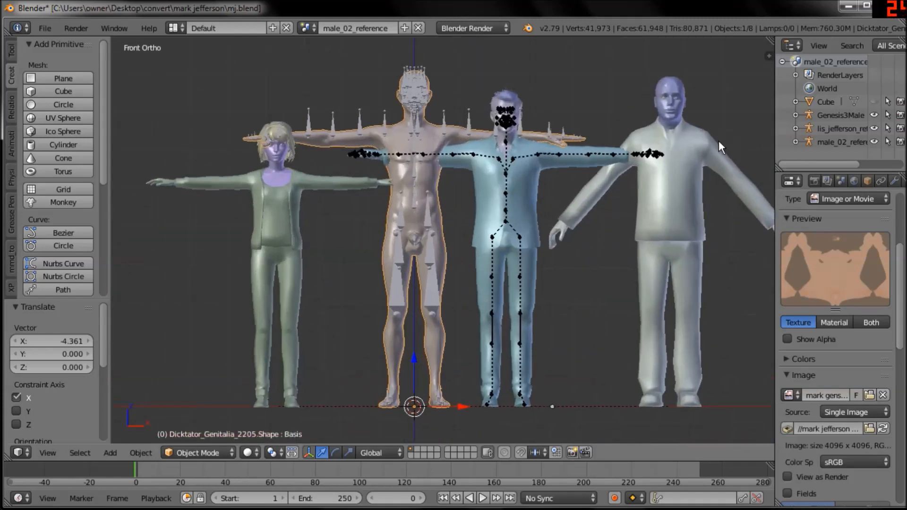
right_click(676, 140)
middle_click_drag(647, 173, 658, 206, "shift")
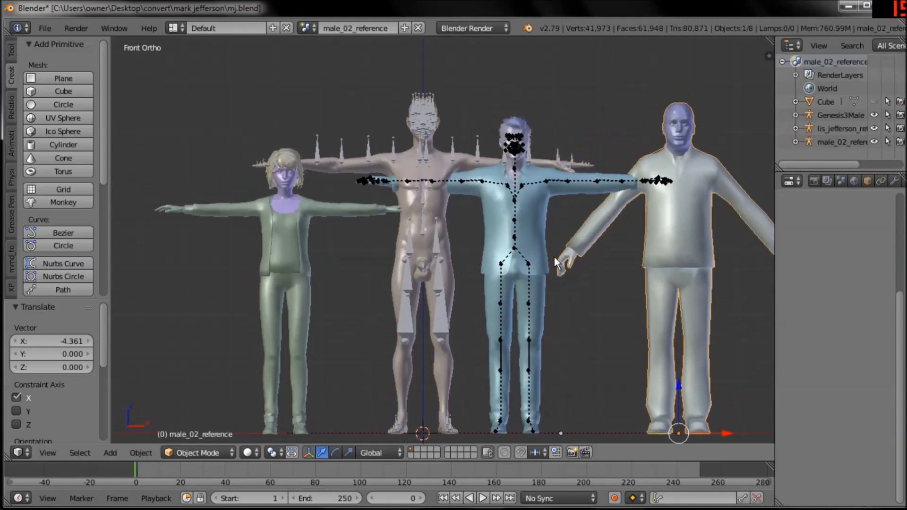
mouse_move(531, 233)
middle_mouse_down("shift")
mouse_move(529, 277)
mouse_move(515, 227)
middle_mouse_up("shift")
right_click(418, 136)
Delete the lis_maxvortex_reference and male_02_reference models from the scene
right_click(252, 219)
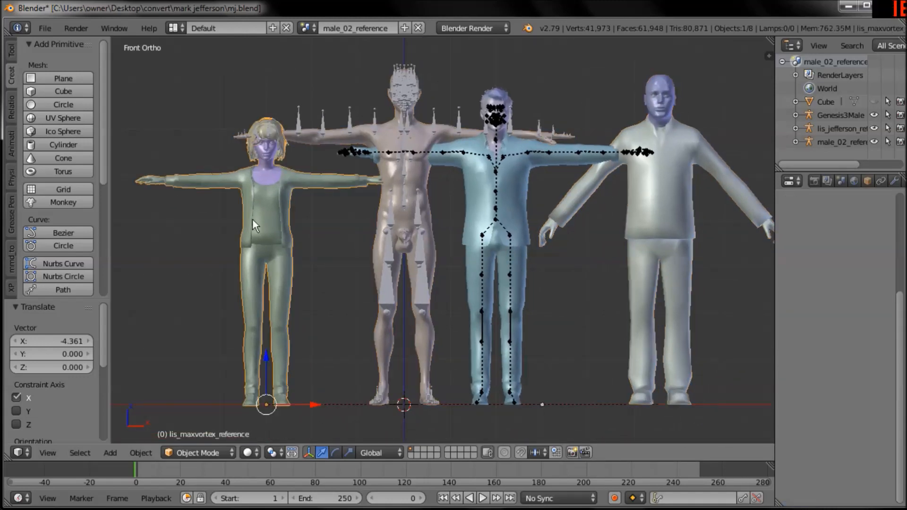
right_click(675, 213, "shift")
key("x")
left_click(672, 215)
Inspect the Genesis body and the Jefferson mesh up close, comparing their shoulder, arm and torso alignment
middle_click_drag(445, 214, 459, 320, "shift")
middle_click_drag(458, 302, 461, 210, "ctrl")
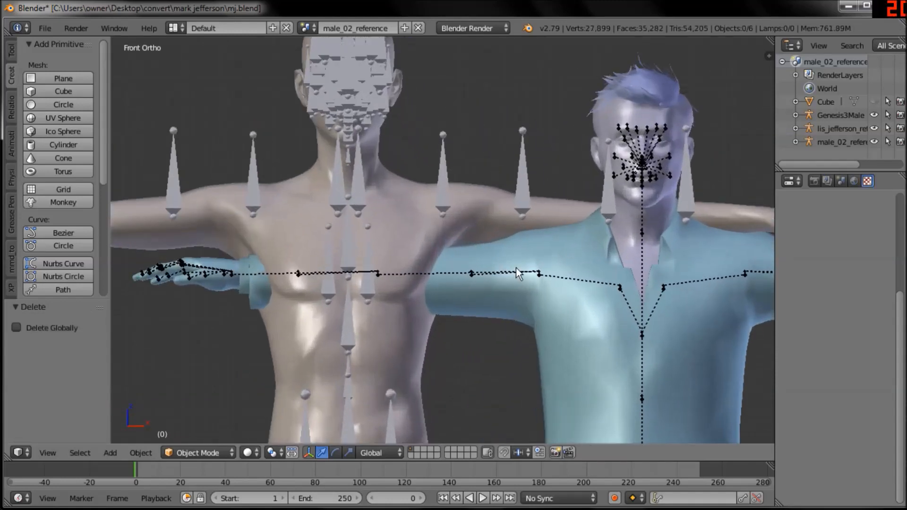
middle_click_drag(516, 268, 498, 273, "shift")
middle_click_drag(499, 195, 503, 255, "ctrl")
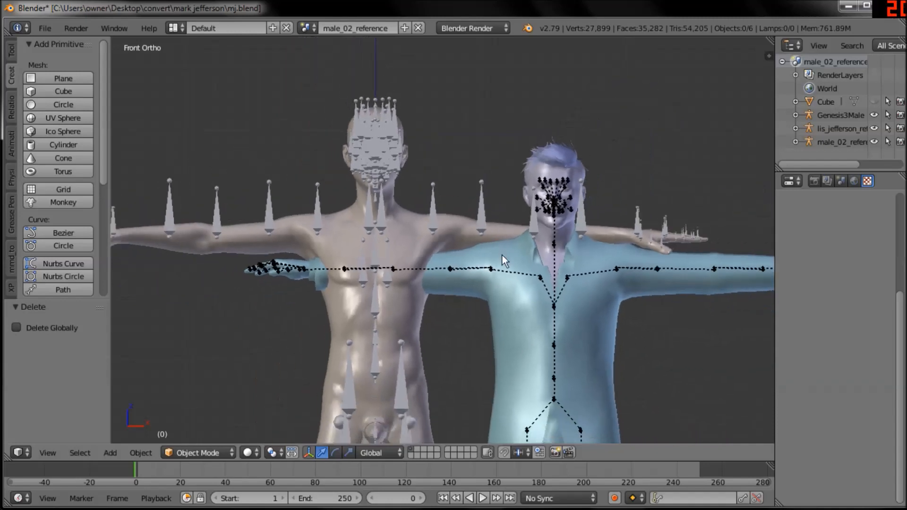
right_click(615, 293)
middle_click_drag(623, 316, 582, 274, "shift")
middle_click_drag(524, 222, 511, 212, "shift")
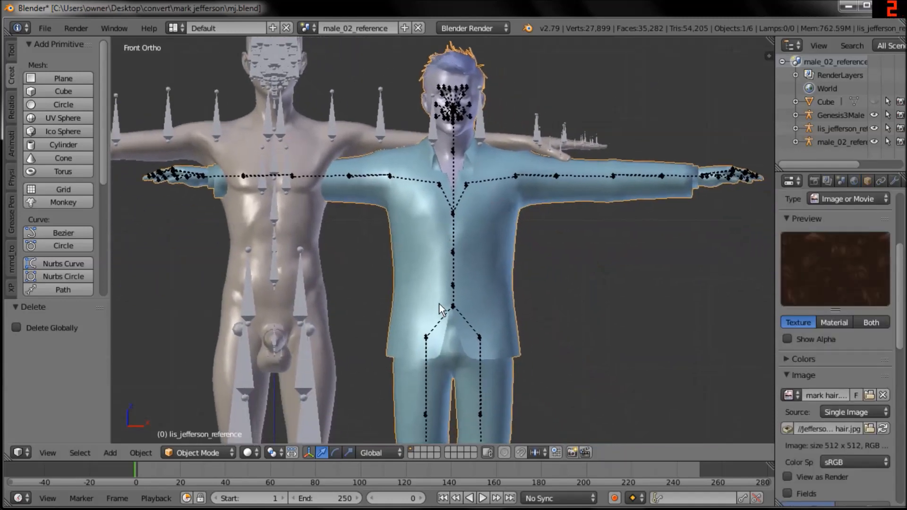
middle_click_drag(414, 192, 460, 250, "shift")
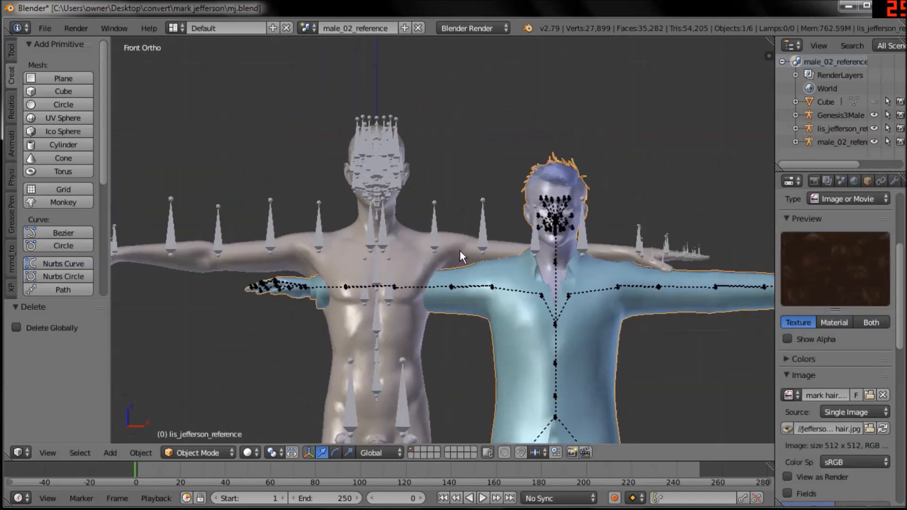
right_click(404, 235)
middle_click_drag(667, 311, 584, 222, "shift")
Delete the vertices assigned to the TX_L_Jefferson01_Body_D material from the Jefferson mesh, keeping the head and neck, and return to Object Mode
right_click(531, 242)
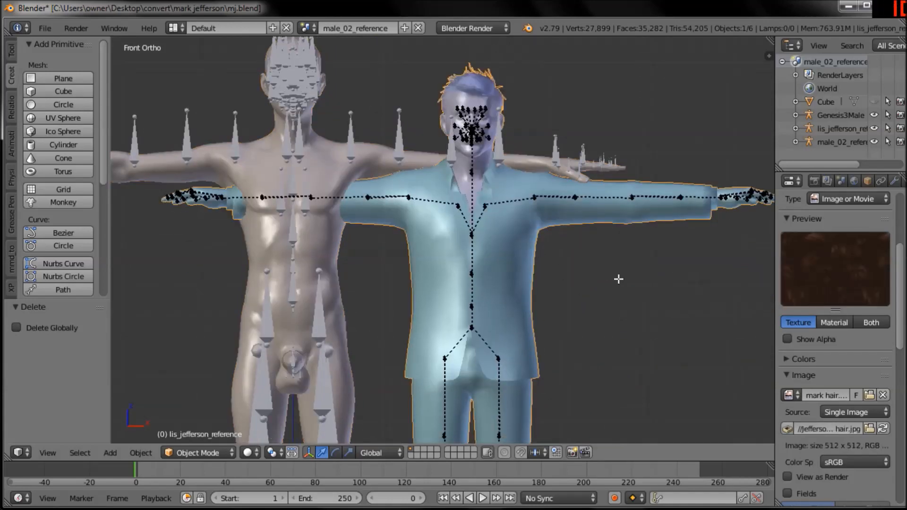
key("Tab")
key("a")
key("a")
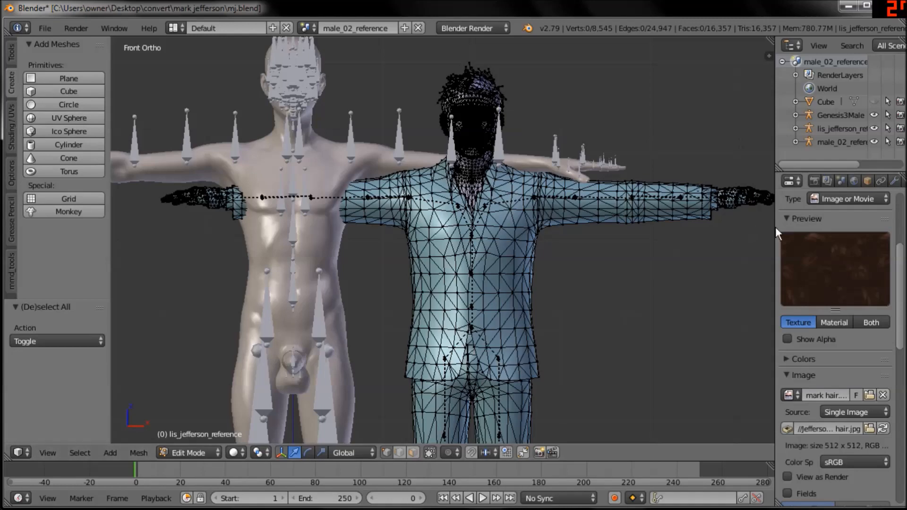
left_click_drag(773, 227, 724, 227)
left_click(869, 179)
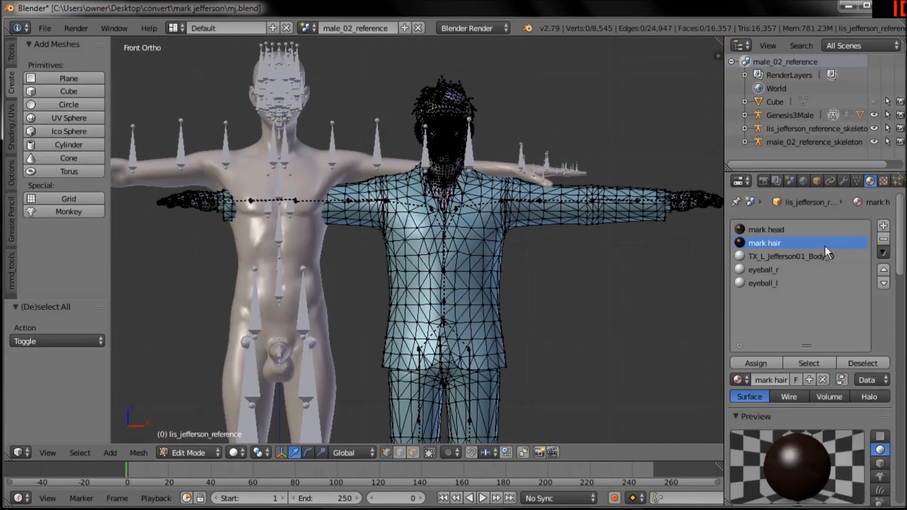
left_click(816, 360)
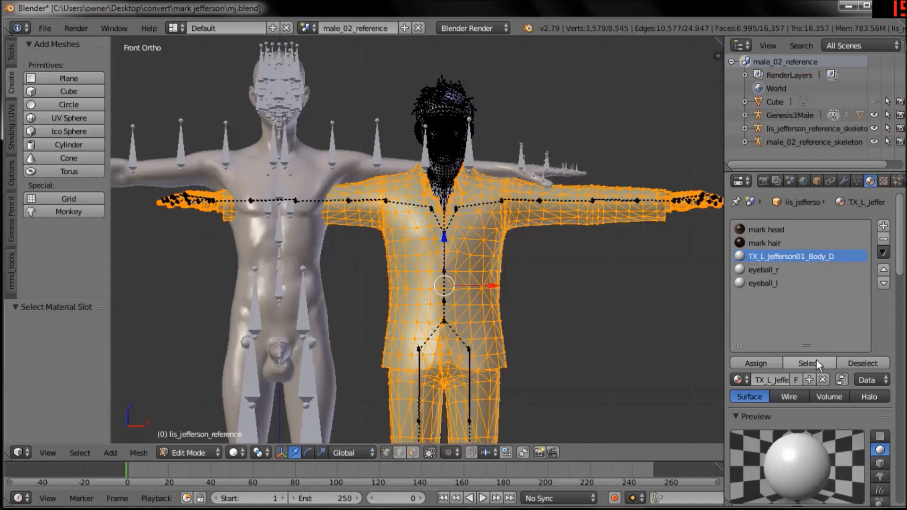
key("x")
left_click(493, 267)
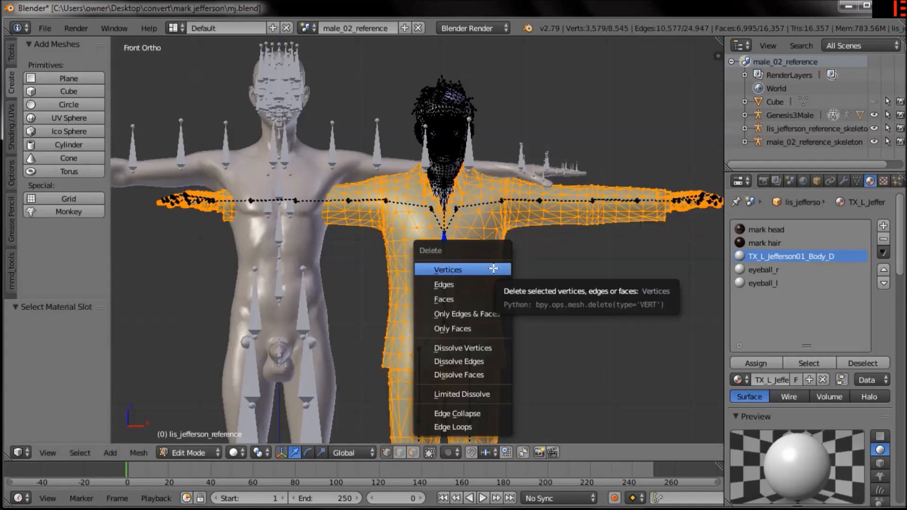
middle_click_drag(584, 268, 565, 287, "shift")
scroll(565, 287, "up", 3)
middle_click_drag(551, 223, 522, 229)
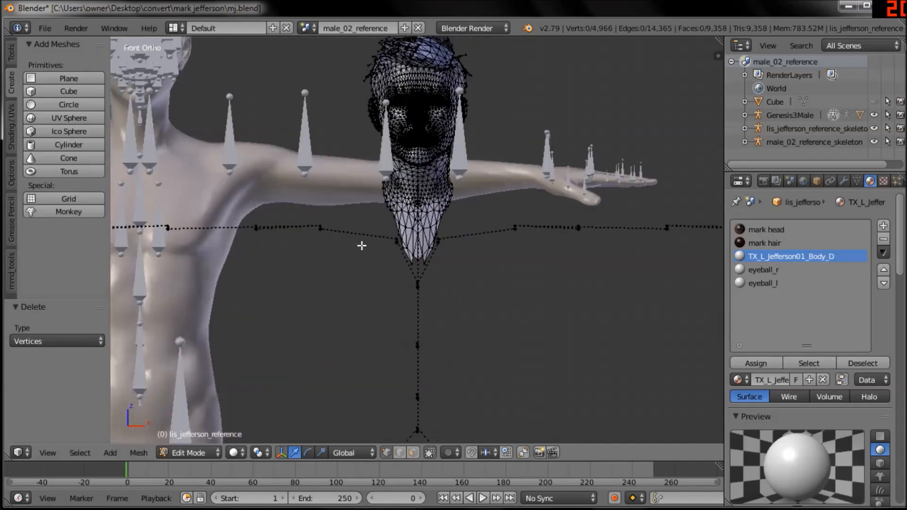
key("KP_1")
key("Tab")
Enter Edit Mode on the Genesis body mesh and select only the geometry assigned to the Face.001 material
right_click(315, 198)
key("Tab")
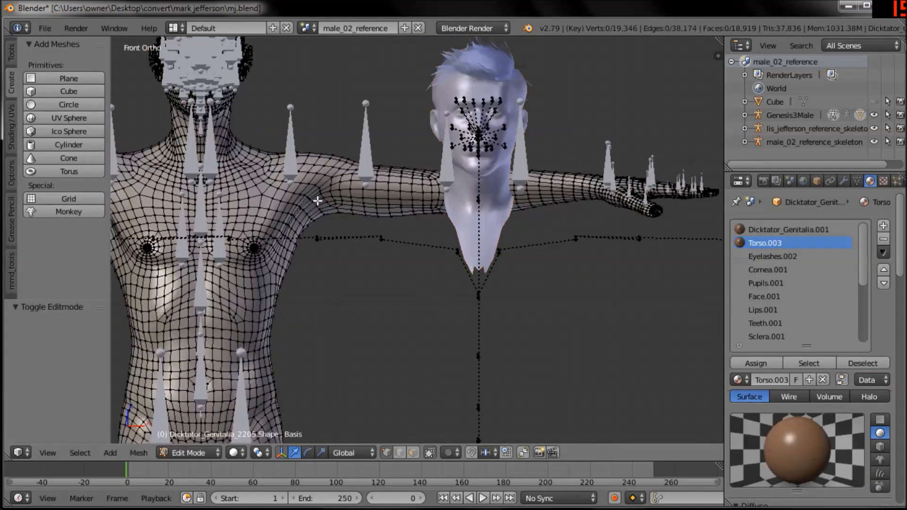
key("a")
key("a")
middle_click_drag(297, 199, 454, 344, "shift")
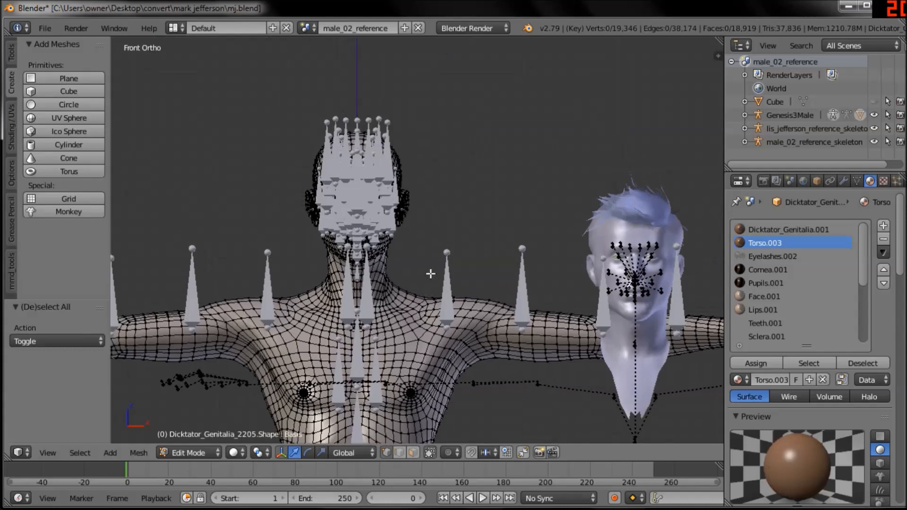
scroll(429, 274, "up", 2)
left_click_drag(810, 345, 809, 411)
left_click_drag(863, 330, 871, 347)
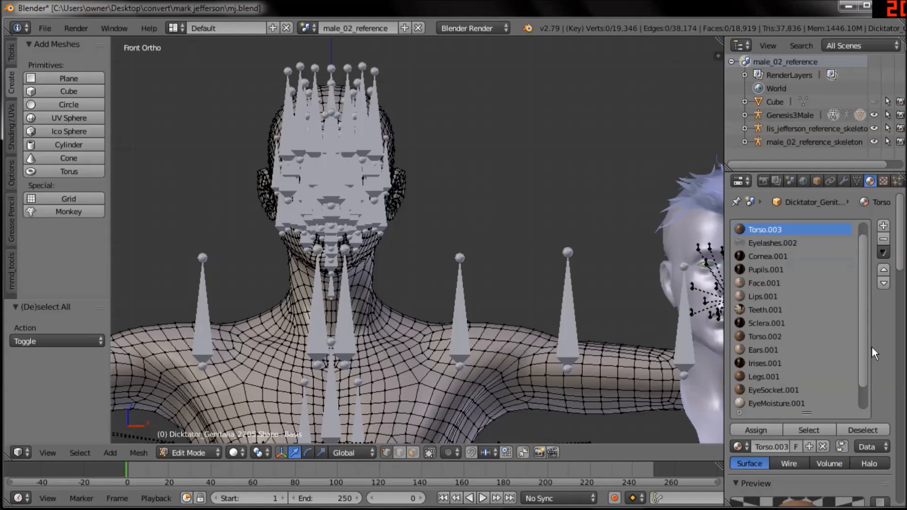
left_click(785, 283)
left_click(808, 430)
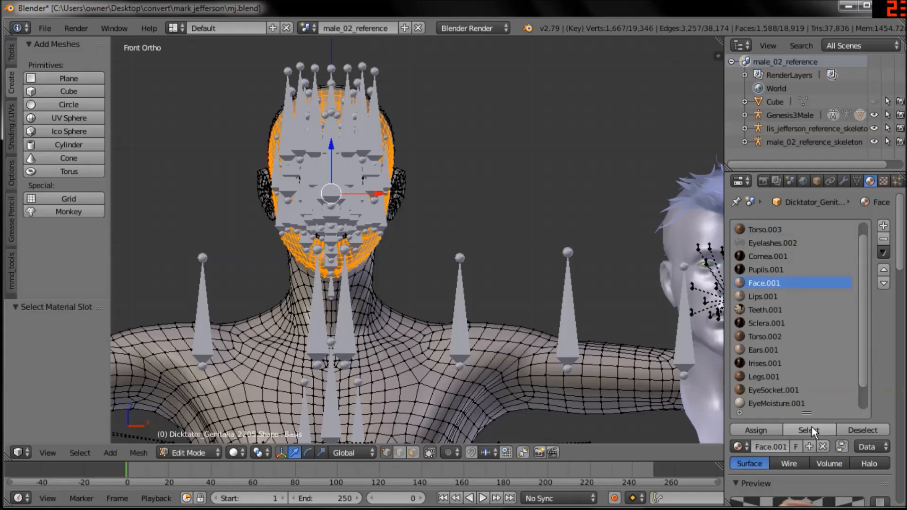
Add the rest of the Genesis head to the selection in wireframe side view, delete its vertices above the neck, and return to Object Mode
key("KP_3")
key("z")
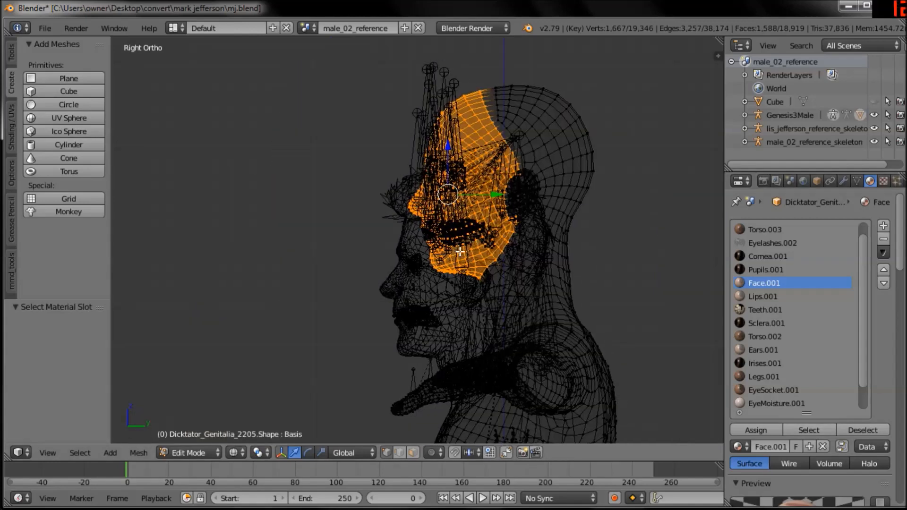
scroll(544, 284, "up", 6)
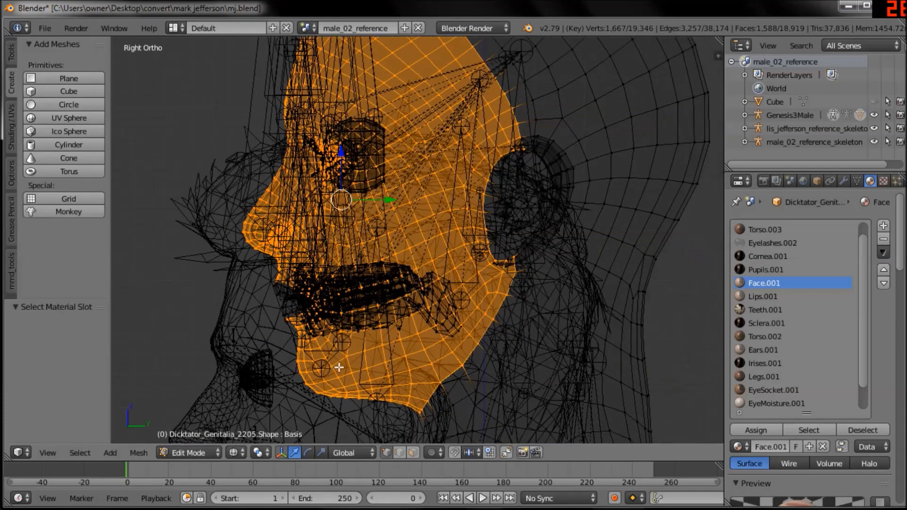
mouse_move(426, 167)
left_mouse_down("ctrl")
mouse_move(232, 328)
mouse_move(378, 362)
left_mouse_up("ctrl")
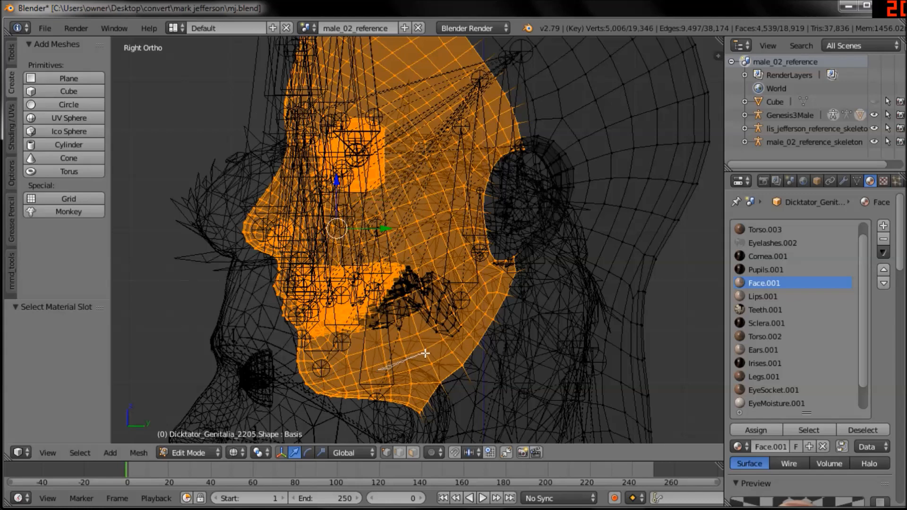
mouse_move(563, 328)
left_mouse_down("ctrl")
mouse_move(713, 346)
mouse_move(204, 81)
mouse_move(441, 188)
mouse_move(490, 239)
mouse_move(566, 234)
mouse_move(561, 150)
mouse_move(561, 198)
left_mouse_up("ctrl")
scroll(490, 239, "down", 5)
key("x")
left_click(561, 200)
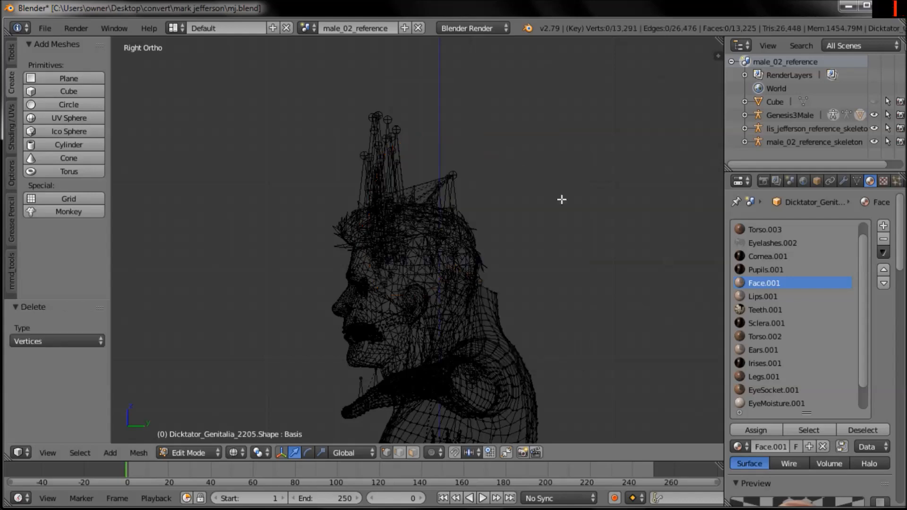
key("KP_1")
key("z")
key("Tab")
scroll(495, 248, "down", 5)
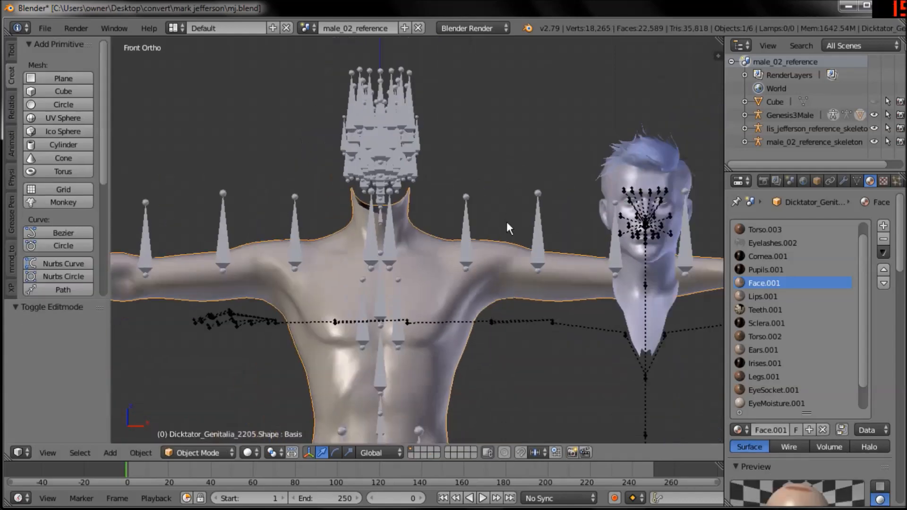
Unhide all hidden objects in the scene, including the Cube
scroll(498, 236, "up", 1)
key("alt+h")
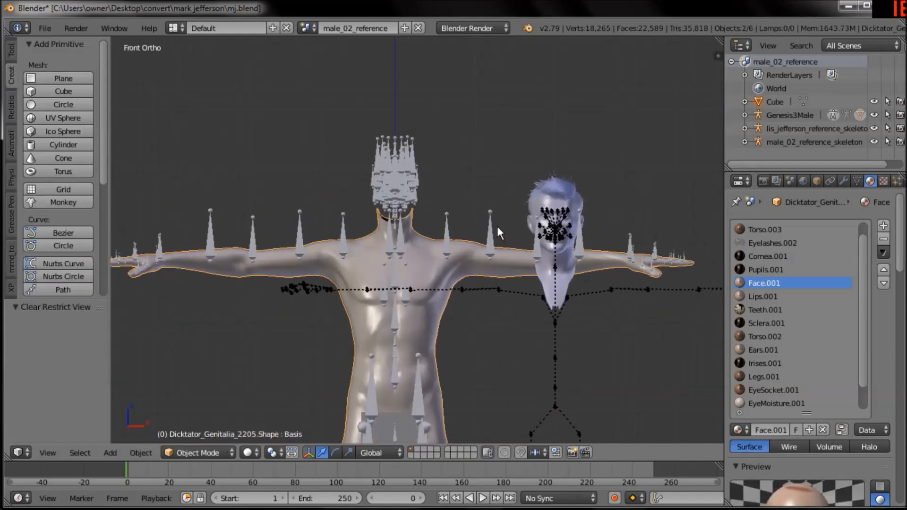
middle_click_drag(490, 324, 509, 237, "shift")
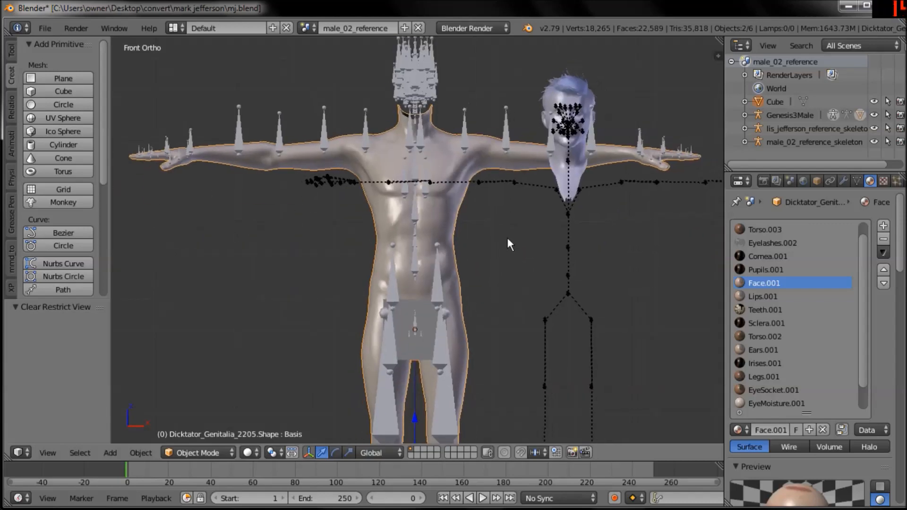
Examine the headless Genesis body and the Cube at its pelvis in wireframe and solid shading, and select a pelvis bone of the Genesis3Male armature
right_click(464, 220)
mouse_move(464, 220)
middle_mouse_down()
mouse_move(448, 265)
mouse_move(471, 242)
middle_mouse_up()
key("z")
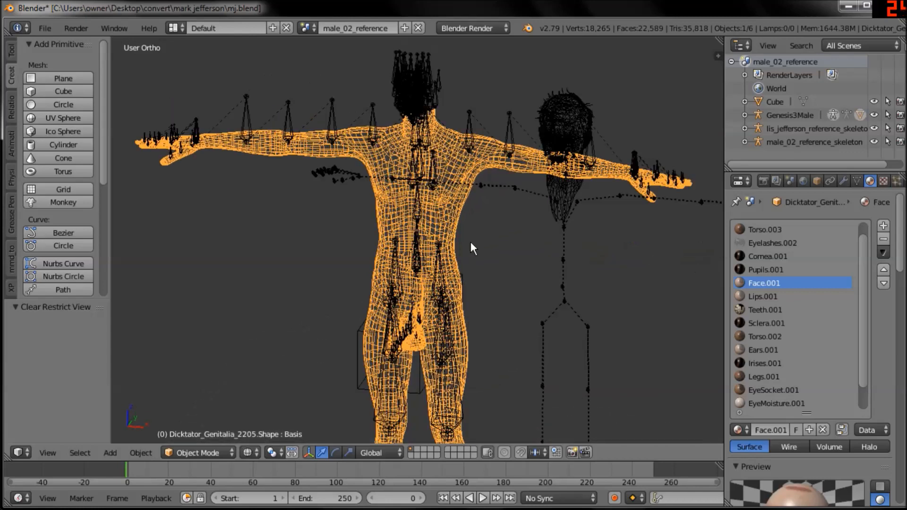
key("z")
key("KP_1")
right_click(423, 304)
middle_click_drag(466, 286, 472, 254, "shift")
middle_click_drag(483, 223, 471, 283, "shift")
middle_click_drag(472, 283, 473, 311, "ctrl")
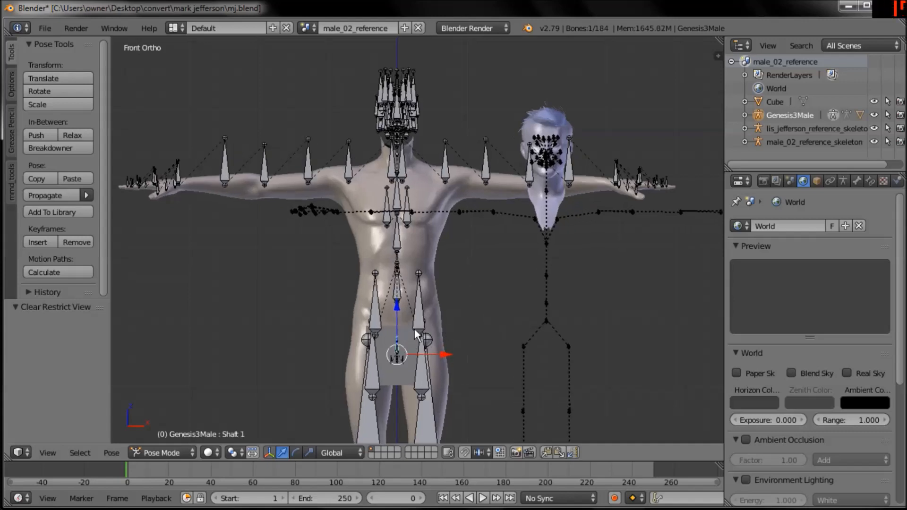
Enter Edit Mode on the Genesis3Male armature and clear the bone selection
middle_click_drag(494, 256, 474, 277, "ctrl")
key("a")
key("a")
key("a")
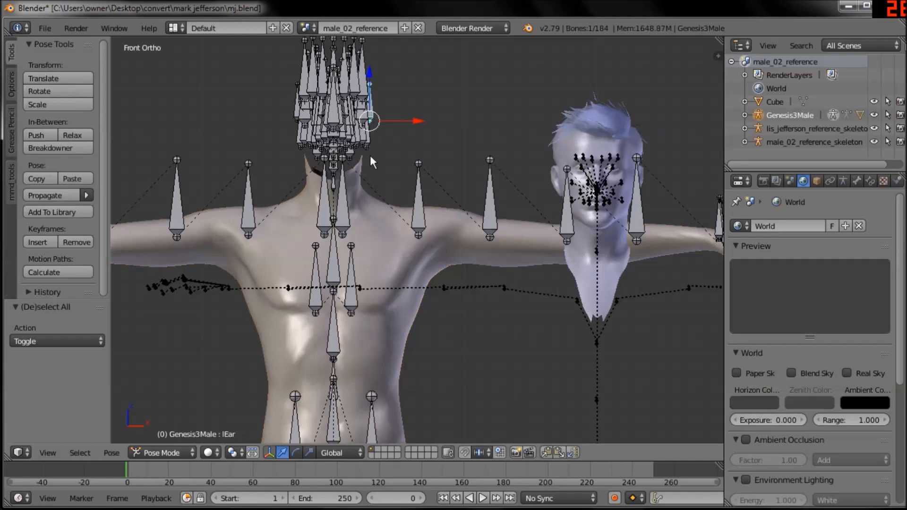
middle_click_drag(369, 155, 457, 270, "shift")
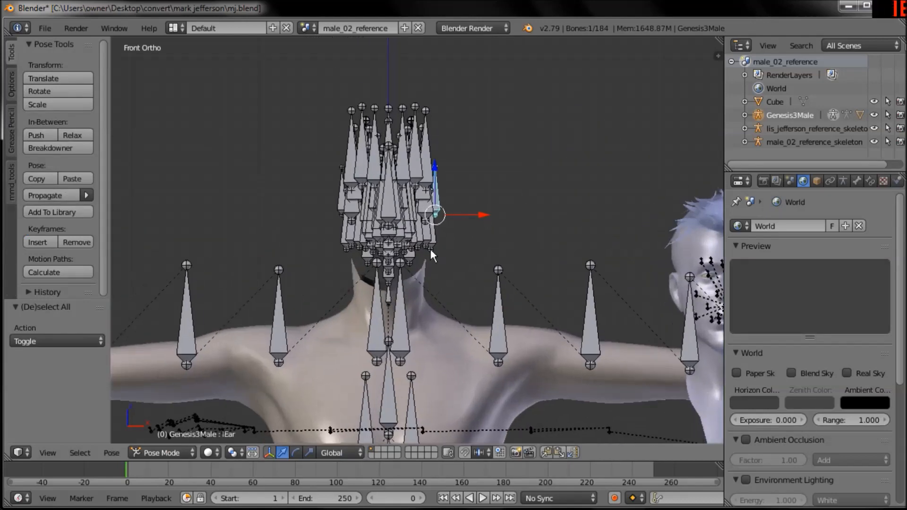
key("Tab")
key("a")
key("a")
key("a")
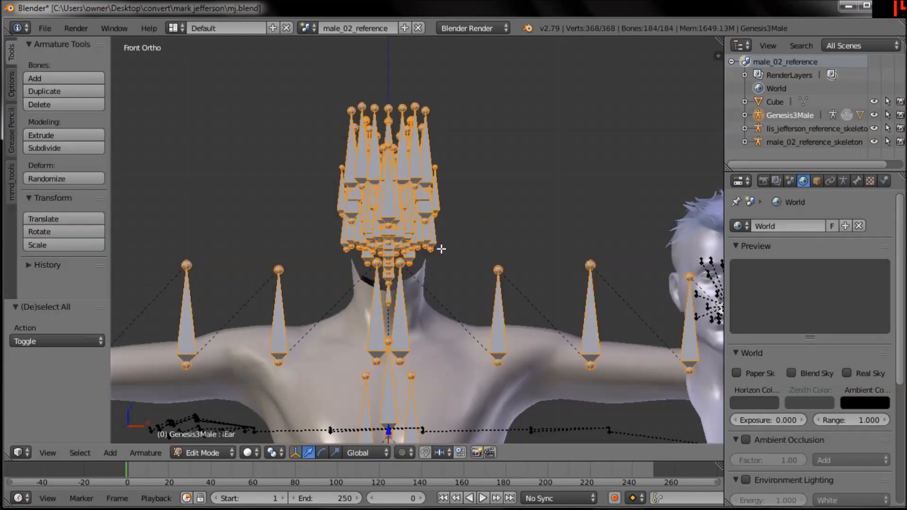
key("a")
key("a")
key("a")
key("a")
Delete two of the face rig bones around the head in wireframe, including lowerFaceRig
scroll(457, 259, "up", 2)
middle_click_drag(439, 252, 359, 276)
right_click(345, 276)
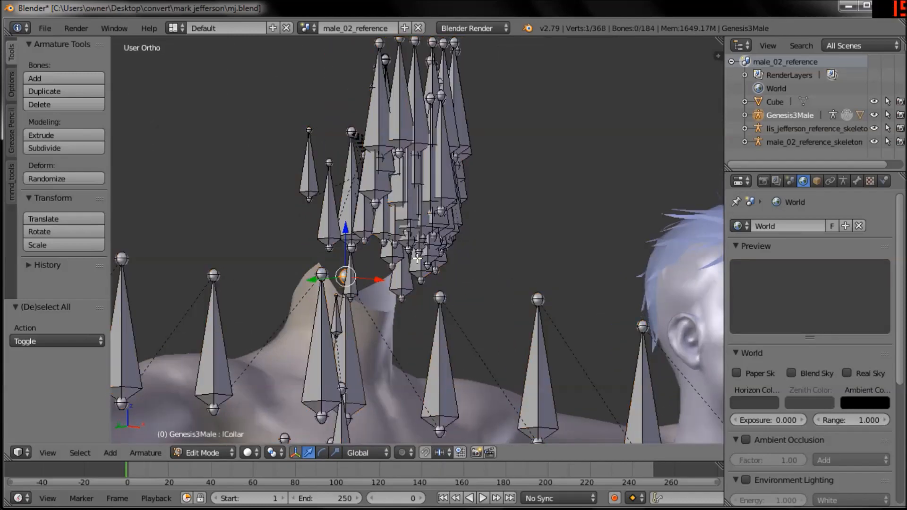
scroll(412, 269, "up", 5)
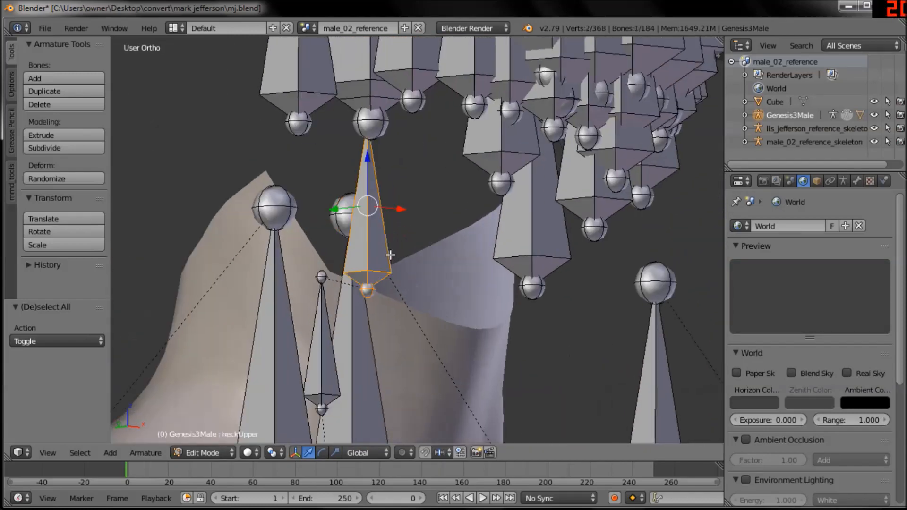
middle_click_drag(422, 261, 444, 292)
key("z")
right_click(381, 128)
middle_click_drag(380, 129, 395, 218, "shift")
right_click(349, 203)
key("x")
key("Return")
scroll(368, 204, "down", 2)
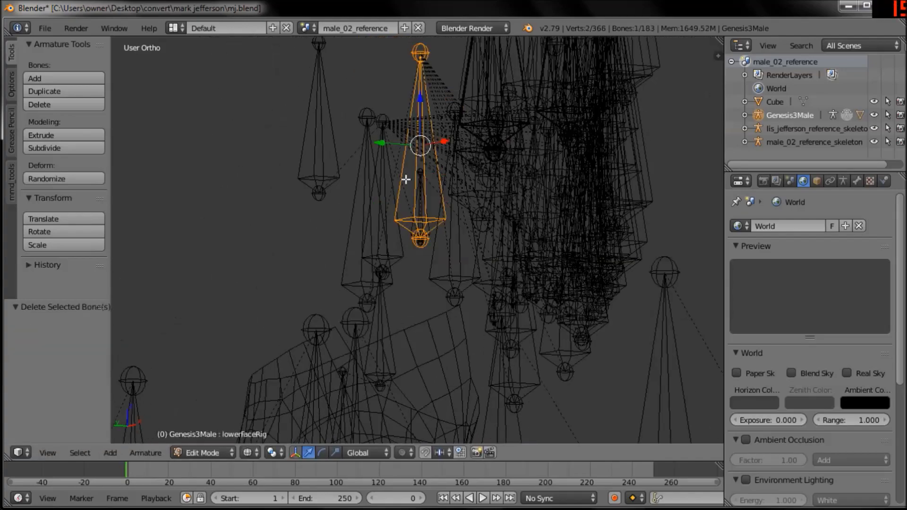
key("x")
key("Return")
Box-select the facial bones of the Genesis armature in side view and turn on the display of bone names
key("KP_3")
key("a")
key("a")
key("b")
left_click_drag(227, 47, 407, 395)
left_click(843, 181)
left_click(736, 400)
Delete the selected facial bones in solid shading, keeping the head, neckUpper and neckLower bones
key("z")
mouse_move(477, 302)
middle_mouse_down()
mouse_move(166, 301)
mouse_move(302, 264)
middle_mouse_up()
right_click(330, 198, "shift")
middle_click_drag(330, 198, 444, 283)
key("x")
left_click(448, 296)
key("KP_1")
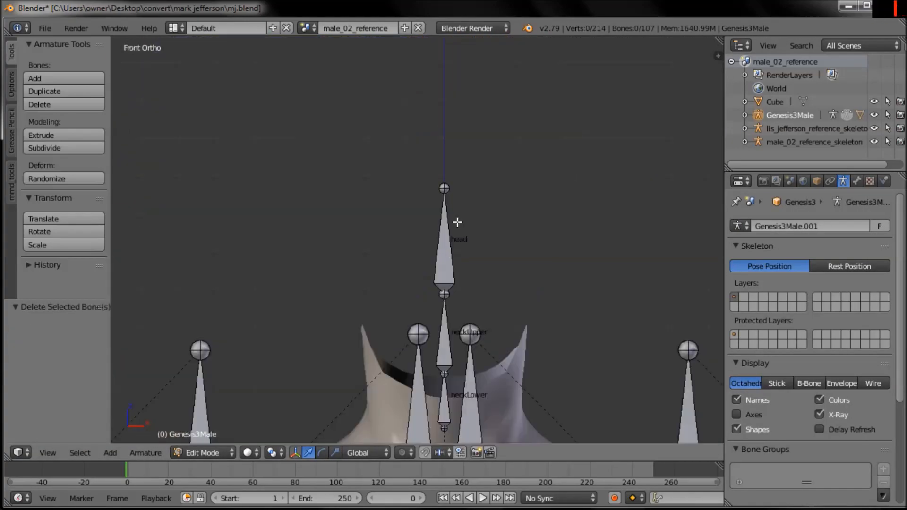
Leave Edit Mode on the Genesis armature and enter it on lis_jefferson_reference_skeleton with no bones selected
middle_click_drag(492, 329, 313, 144, "shift")
scroll(536, 227, "down", 2)
scroll(551, 344, "down", 3)
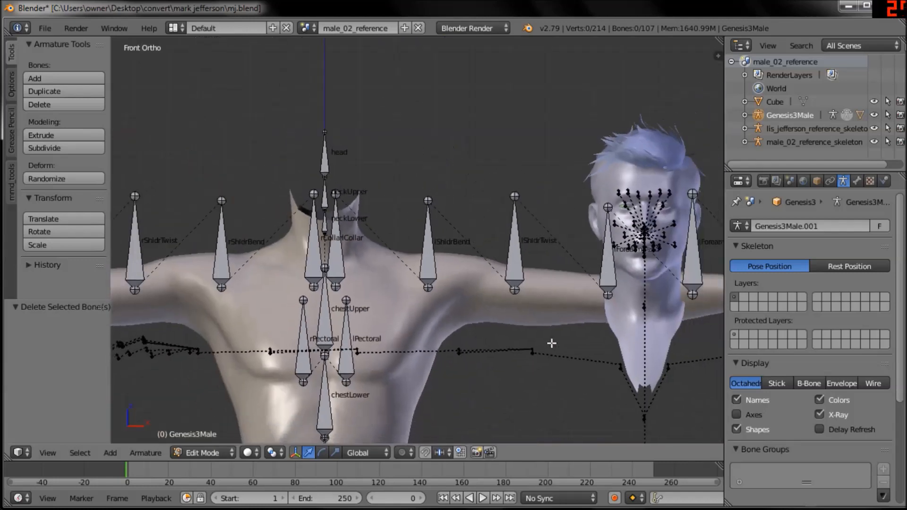
middle_click_drag(551, 344, 450, 246, "shift")
key("ctrl+Tab")
right_click(579, 261)
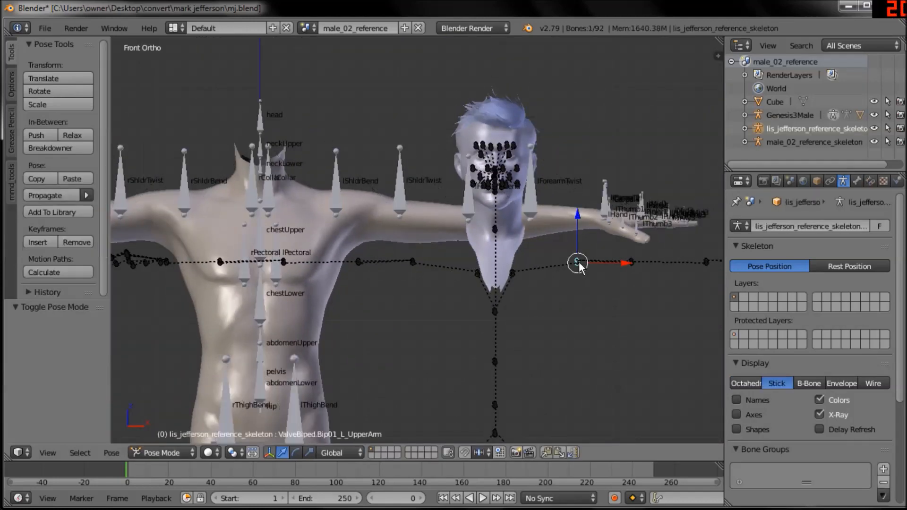
key("Tab")
key("a")
Lasso-select all of Jefferson's skeleton bones below the neck, including arms, spine and legs, and delete them
mouse_move(371, 235)
left_mouse_down("ctrl")
mouse_move(651, 364)
mouse_move(628, 226)
left_mouse_up("ctrl")
scroll(631, 330, "down", 3)
middle_click_drag(599, 244, 582, 183, "shift")
mouse_move(590, 111)
left_mouse_down("ctrl")
mouse_move(604, 186)
mouse_move(289, 243)
mouse_move(277, 101)
mouse_move(351, 119)
left_mouse_up("ctrl")
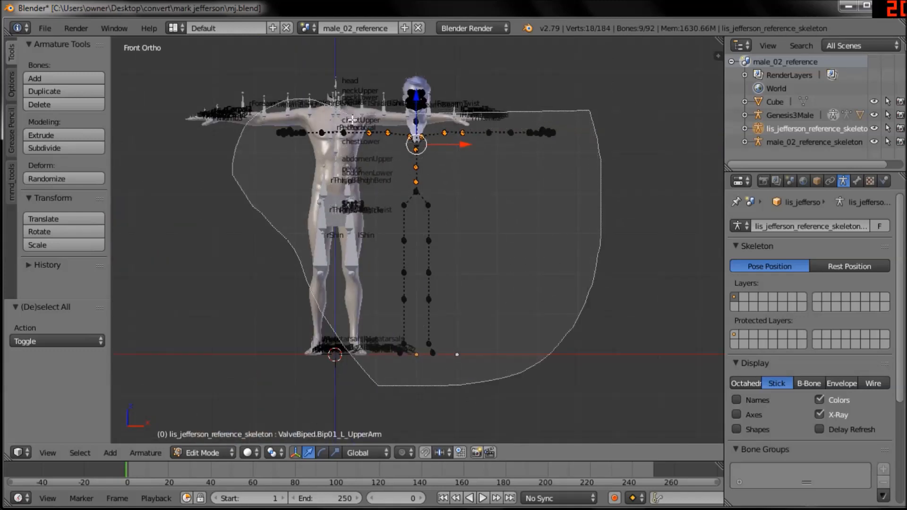
left_click_drag(421, 128, 541, 123, "ctrl")
scroll(535, 182, "up", 8)
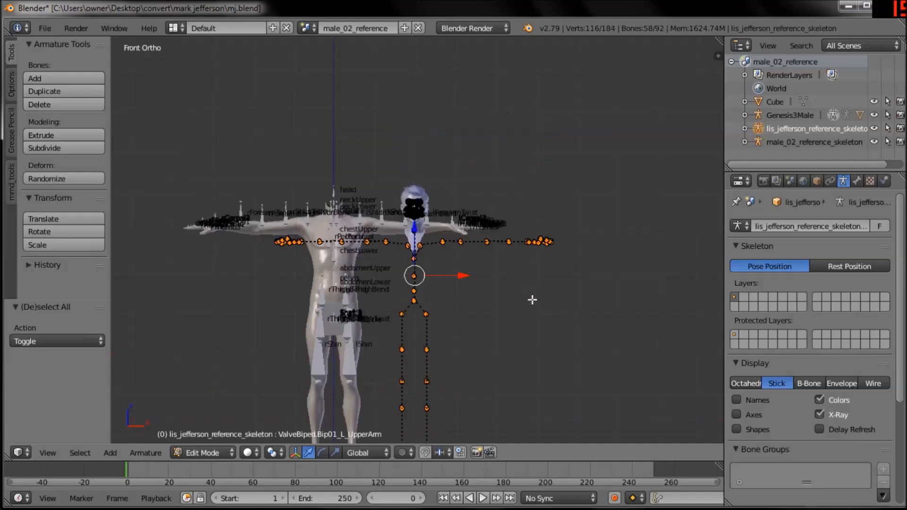
mouse_move(523, 220)
middle_mouse_down()
mouse_move(458, 221)
mouse_move(509, 218)
middle_mouse_up()
key("KP_1")
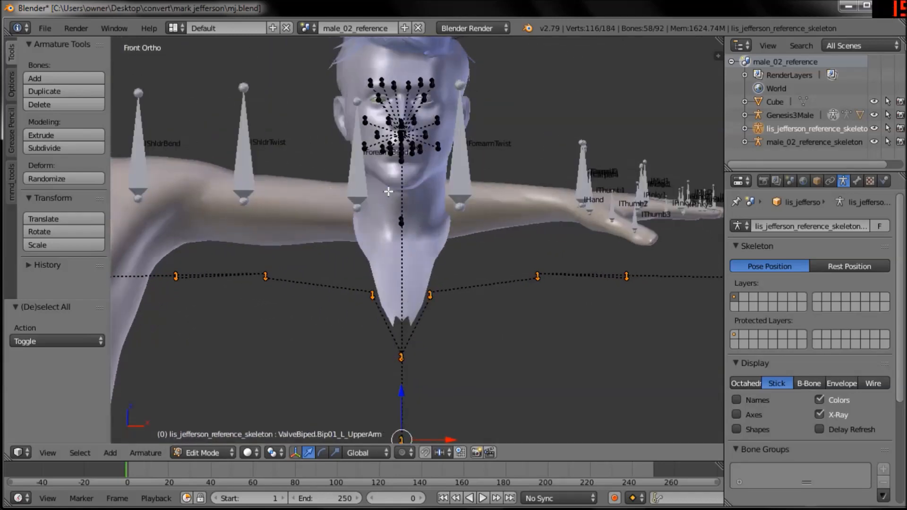
scroll(388, 192, "down", 3)
key("x")
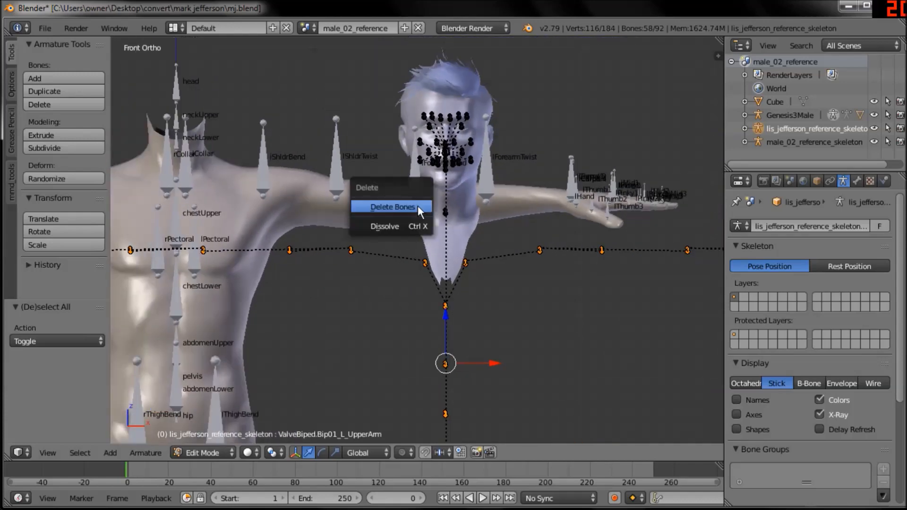
left_click(419, 211)
Try rotating Jefferson's ValveBiped.Bip01_Head bone in Pose Mode from the side view
key("ctrl+Tab")
key("KP_3")
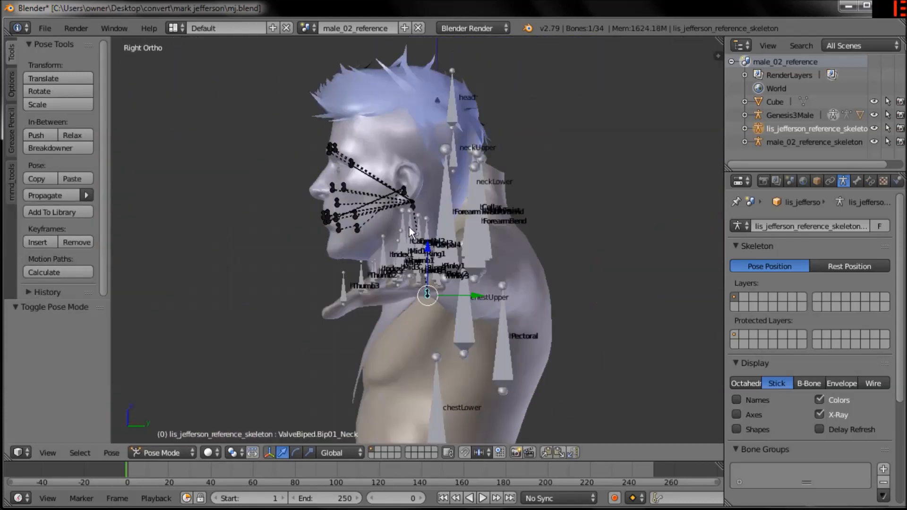
middle_click_drag(401, 224, 467, 228)
key("KP_3")
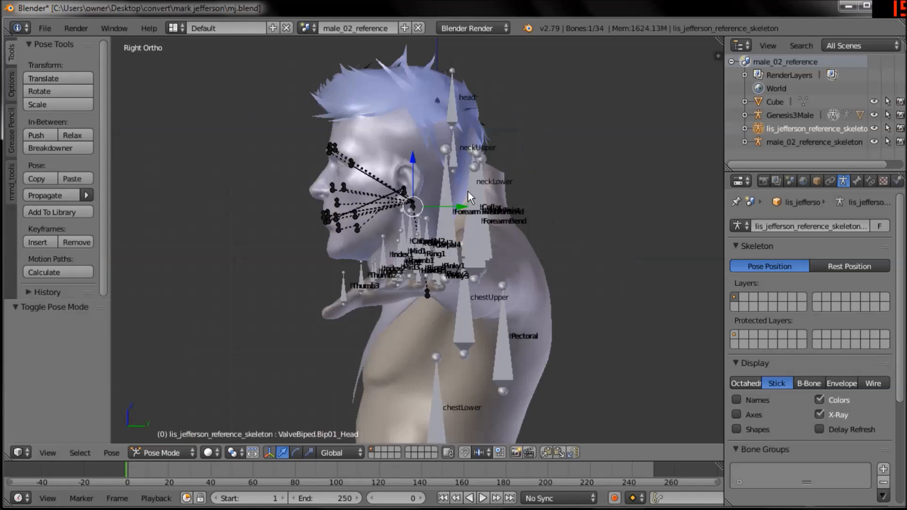
key("r")
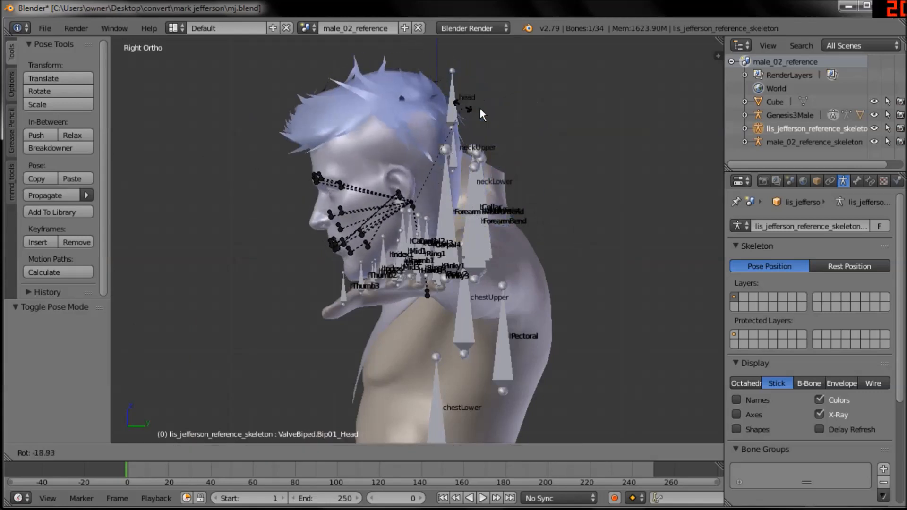
left_click(545, 229)
Select Jefferson's head mesh together with its skeleton and switch to Object Mode
key("KP_1")
middle_click_drag(373, 276, 564, 264, "shift")
right_click(384, 221)
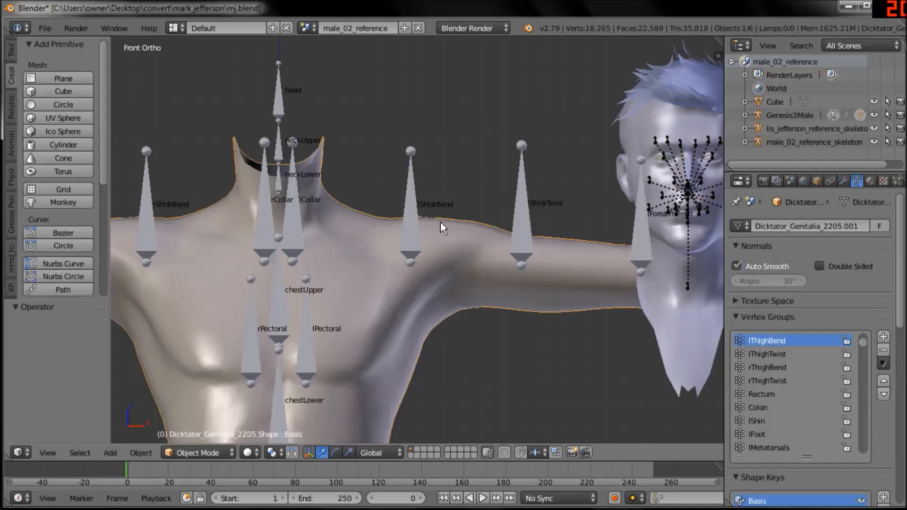
scroll(441, 209, "down", 4)
scroll(472, 199, "up", 1)
right_click(551, 137)
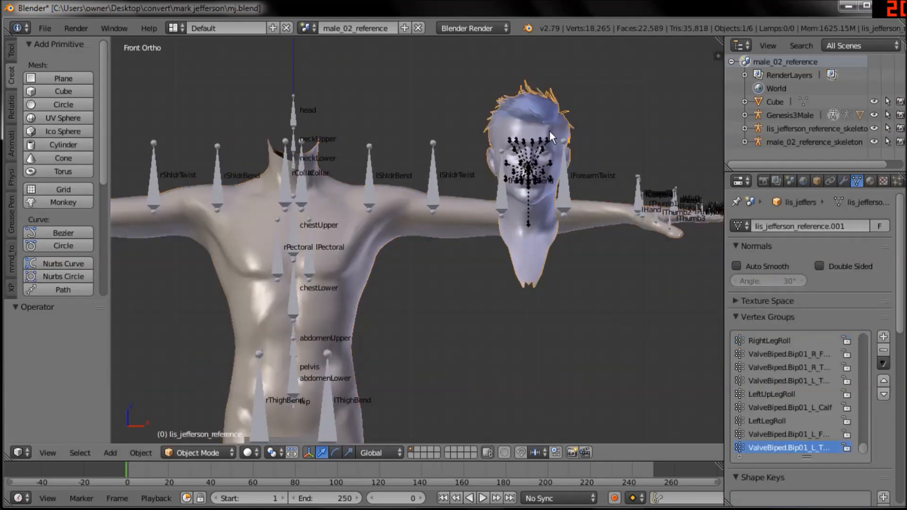
right_click(548, 138, "shift")
left_click(164, 453)
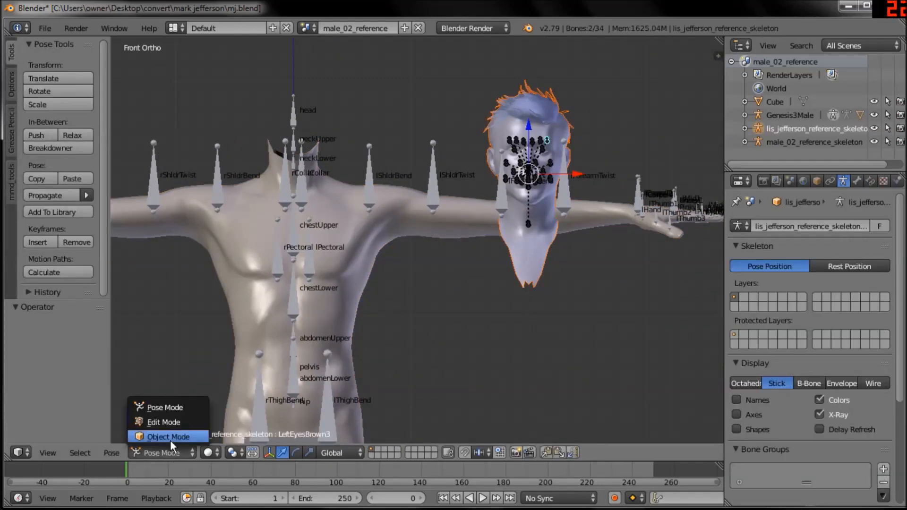
left_click(171, 435)
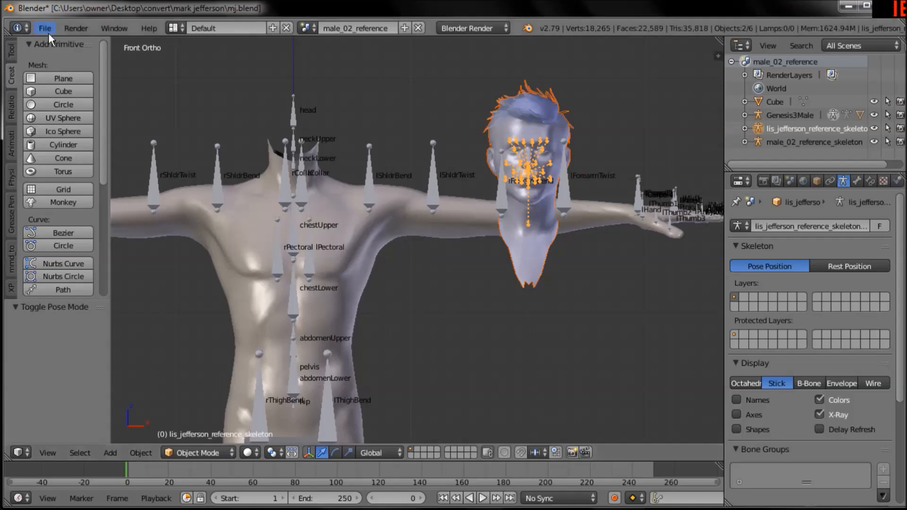
Move Jefferson's head and skeleton -20 units along X to center them over the Genesis body
scroll(307, 153, "down", 5)
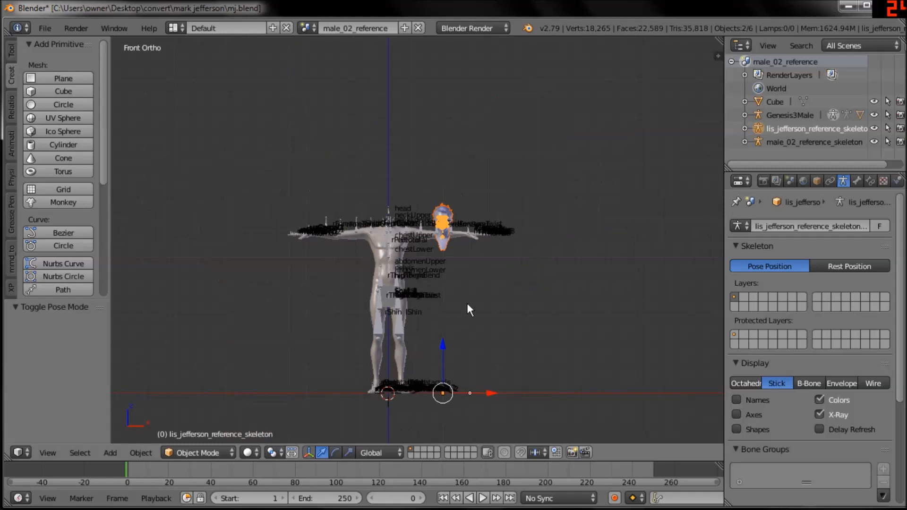
scroll(508, 244, "up", 4)
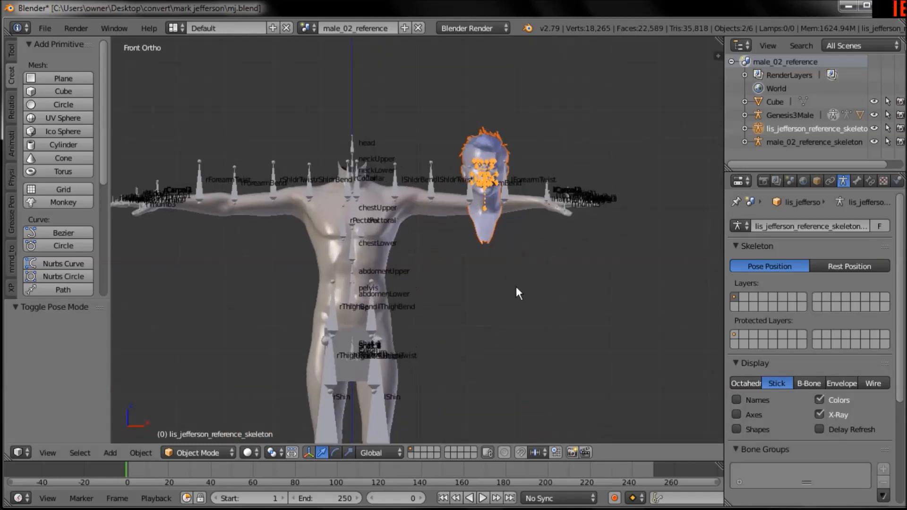
middle_click_drag(516, 287, 515, 171, "shift")
scroll(523, 238, "down", 4)
left_click_drag(491, 357, 437, 356)
middle_click_drag(347, 245, 382, 338, "shift")
scroll(445, 316, "up", 9)
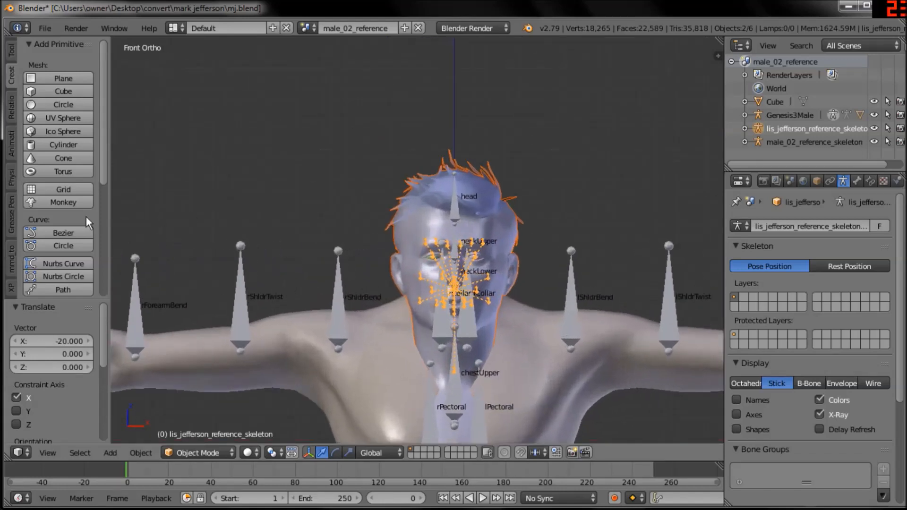
Set the origin of Jefferson's head and skeleton to the center of mass (surface)
left_click_drag(103, 156, 103, 308)
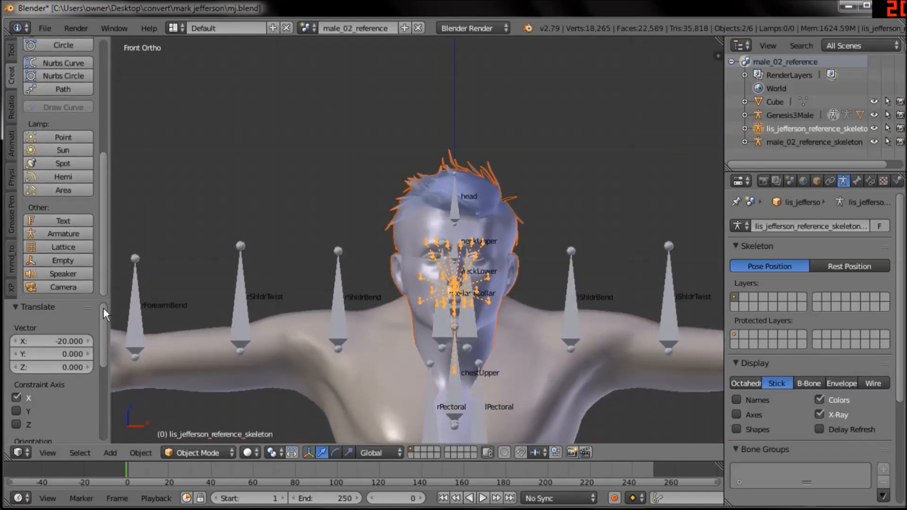
left_click(8, 50)
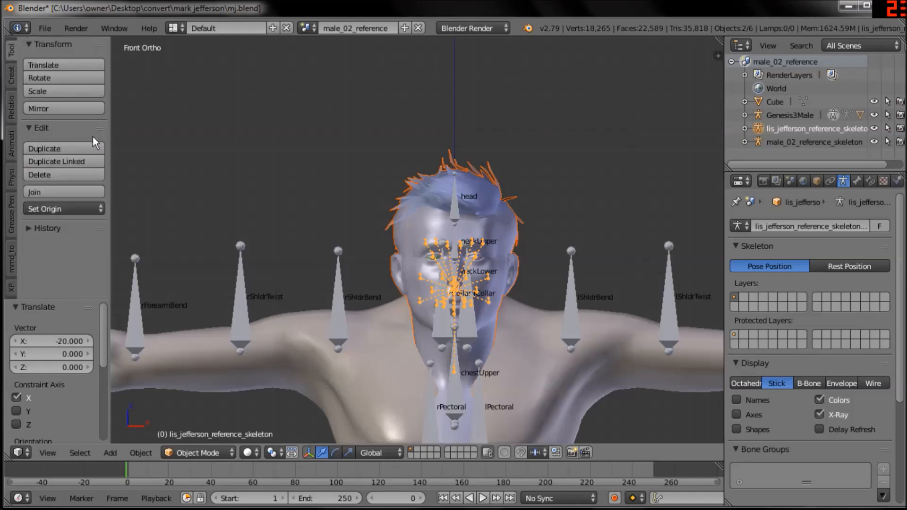
left_click(75, 209)
left_click(100, 267)
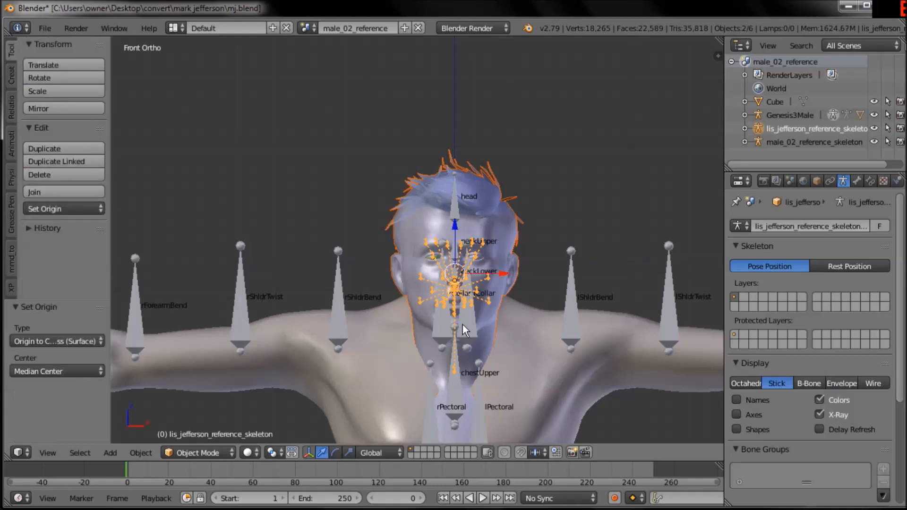
Move Jefferson's head and skeleton onto the Genesis neck in side view, about 1.206 in Y and 6.577 in Z
key("KP_3")
key("z")
scroll(471, 319, "up", 3)
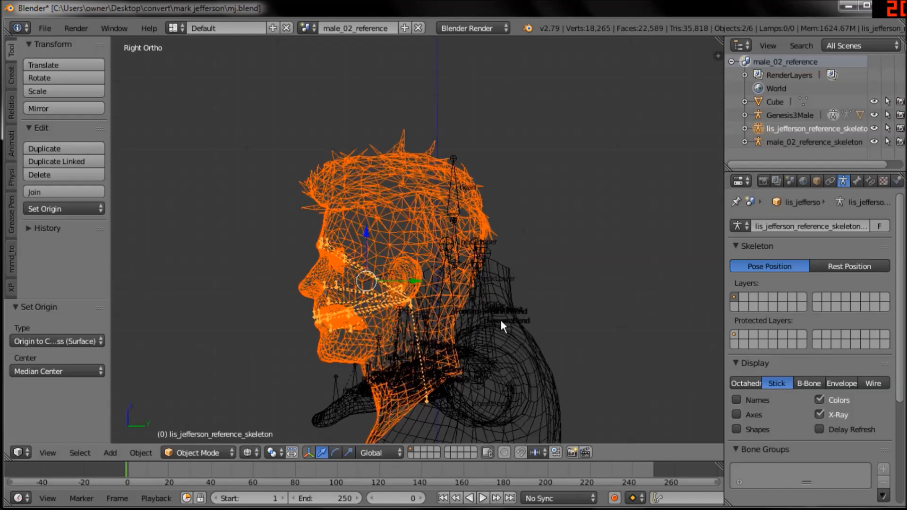
right_click_drag(487, 327, 516, 137)
key("KP_1")
key("z")
mouse_move(469, 258)
middle_mouse_down()
mouse_move(586, 245)
mouse_move(541, 296)
mouse_move(442, 311)
middle_mouse_up()
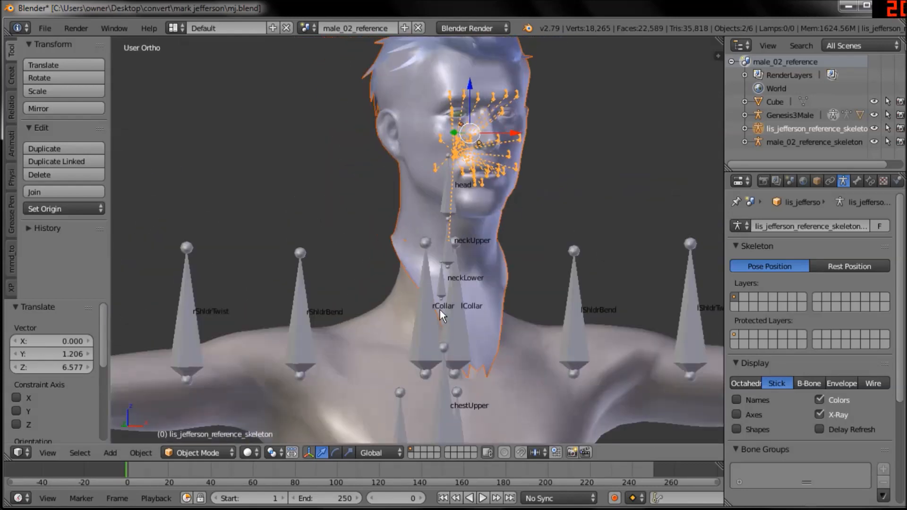
Switch the viewport to textured shading in a close side view of the neck joint
key("KP_3")
key("z")
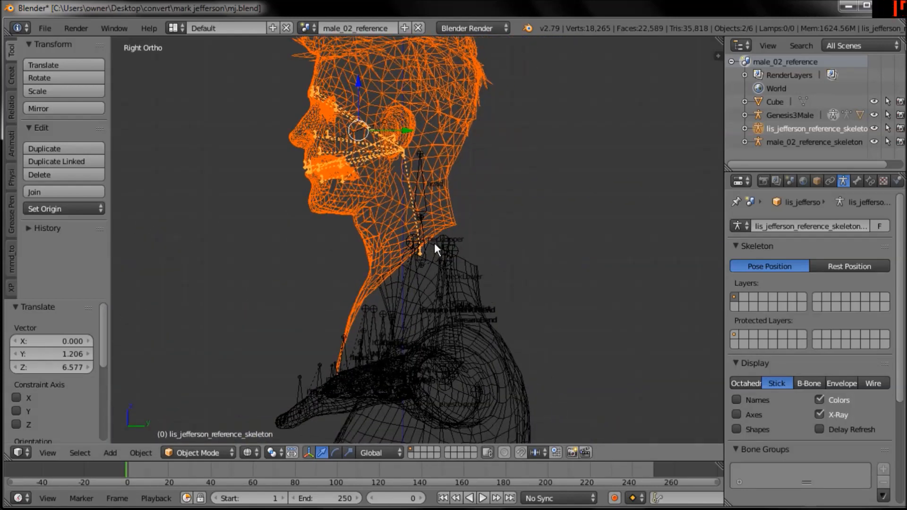
scroll(427, 260, "up", 4)
key("z")
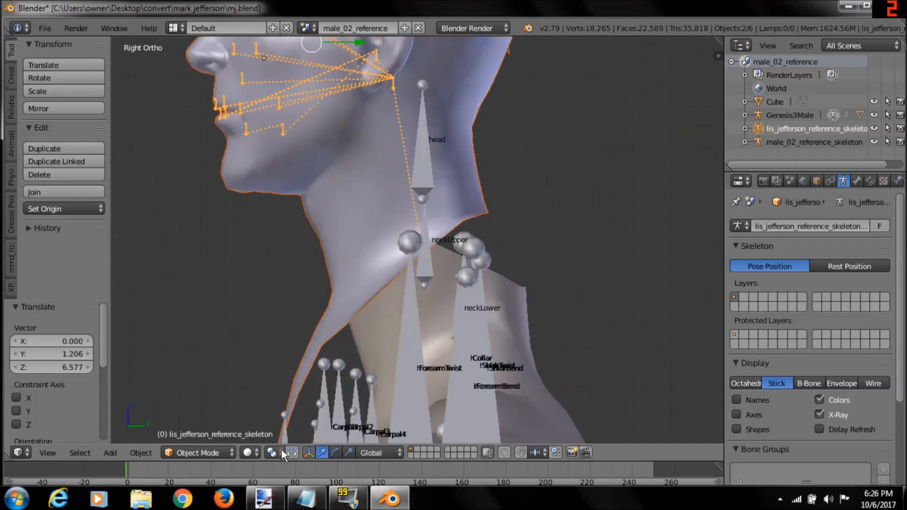
left_click(247, 451)
left_click(273, 393)
middle_click_drag(300, 283, 355, 310, "shift")
middle_click_drag(359, 311, 476, 280, "ctrl")
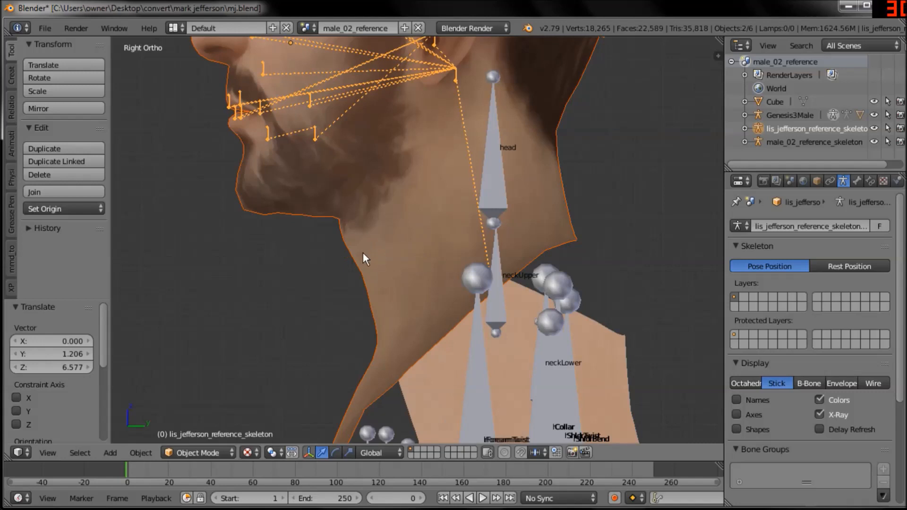
Enter Edit Mode on Jefferson's head mesh and select a few vertices across the side of the neck
left_click_drag(353, 290, 483, 236, "ctrl")
left_click_drag(559, 185, 567, 174, "ctrl")
right_click(540, 237)
key("Tab")
key("a")
key("a")
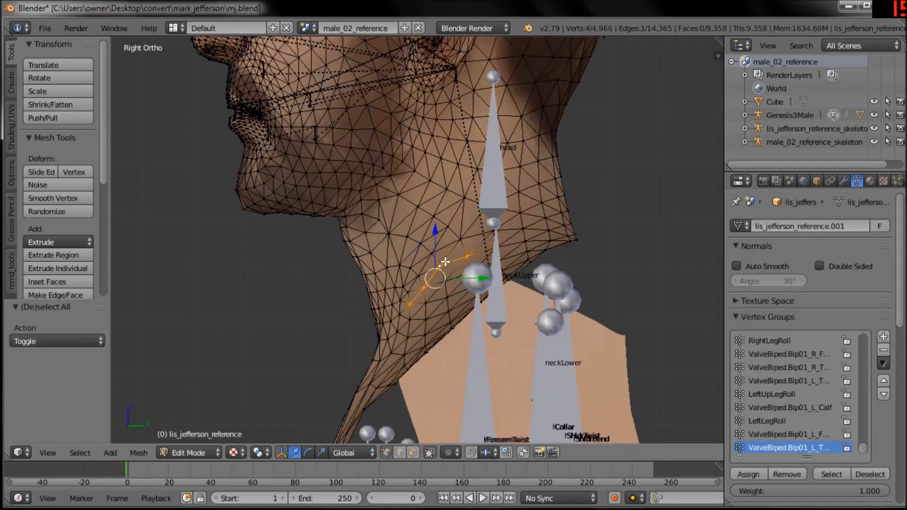
Lasso-select the whole lower neck band of Jefferson's head mesh, including the front and back edges, through the mesh in wireframe
scroll(510, 291, "up", 2)
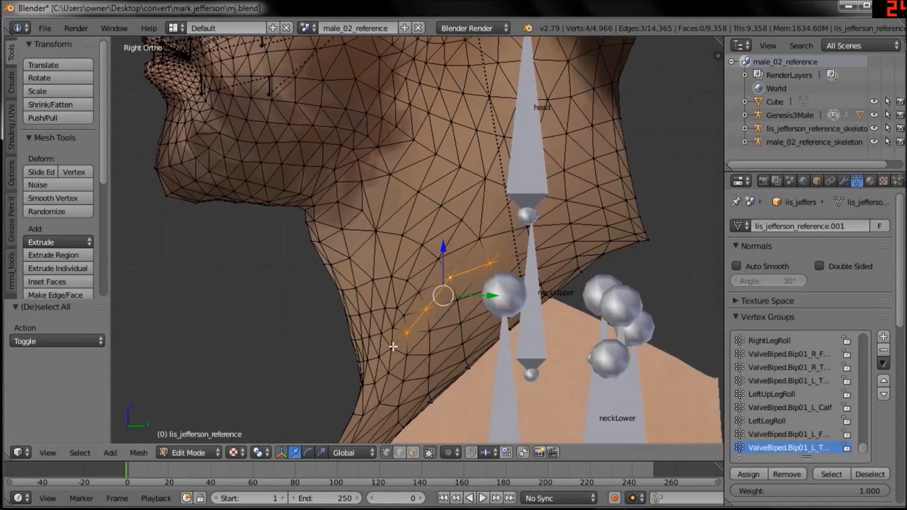
key("z")
mouse_move(396, 329)
left_mouse_down("ctrl")
mouse_move(321, 419)
mouse_move(653, 229)
mouse_move(664, 174)
mouse_move(631, 132)
mouse_move(519, 158)
mouse_move(506, 170)
left_mouse_up("ctrl")
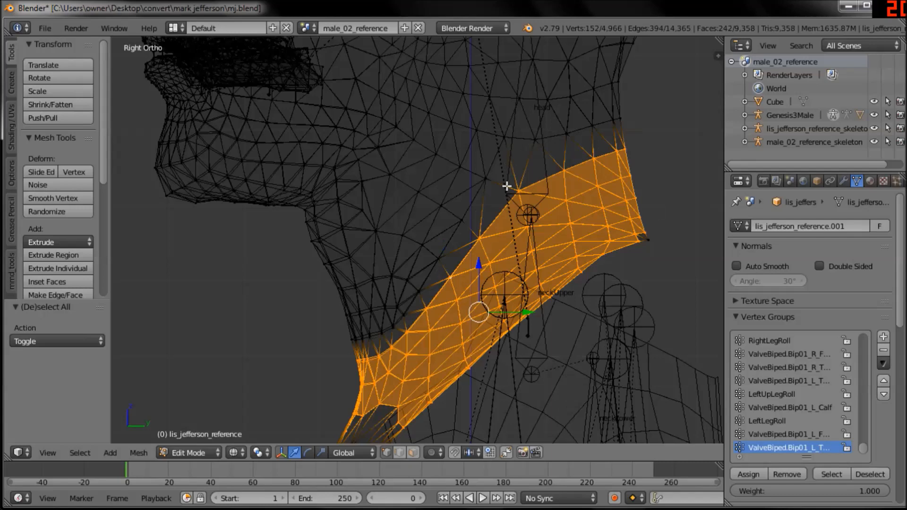
scroll(498, 229, "up", 1)
mouse_move(676, 226)
left_mouse_down("ctrl")
mouse_move(256, 423)
mouse_move(426, 266)
left_mouse_up("ctrl")
middle_click_drag(489, 272, 459, 335, "ctrl")
mouse_move(459, 336)
left_mouse_down("ctrl")
mouse_move(515, 359)
mouse_move(513, 350)
left_mouse_up("ctrl")
middle_click_drag(446, 316, 438, 368, "ctrl")
middle_click_drag(438, 347, 443, 293, "shift")
mouse_move(449, 307)
left_mouse_down("ctrl")
mouse_move(333, 310)
mouse_move(453, 368)
left_mouse_up("ctrl")
middle_click_drag(513, 226, 492, 309, "shift")
middle_click_drag(494, 309, 497, 287, "ctrl")
Try deleting the selected neck band as edges and as vertices, undoing each deletion
key("x")
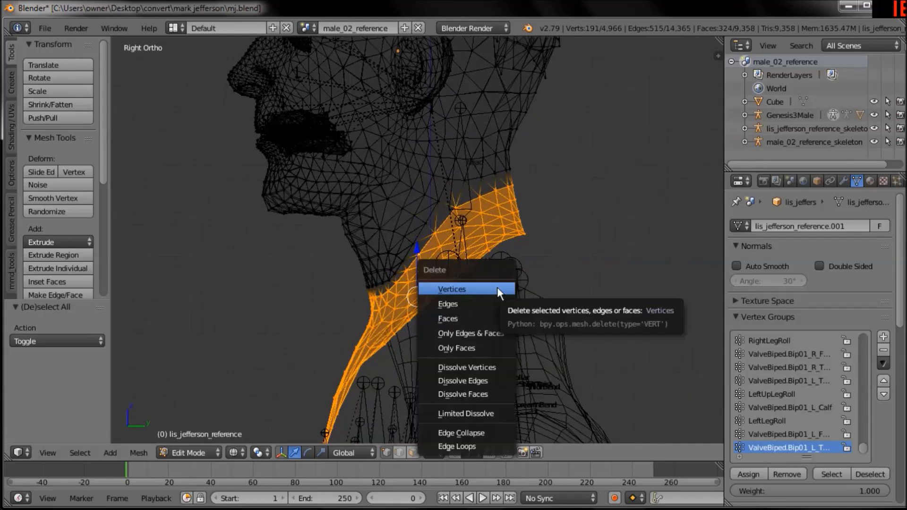
left_click(490, 303)
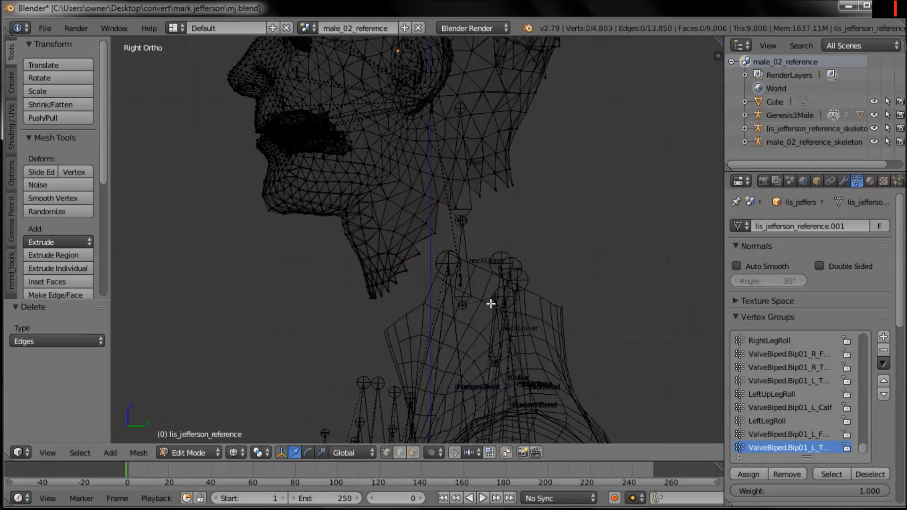
key("ctrl+z")
key("x")
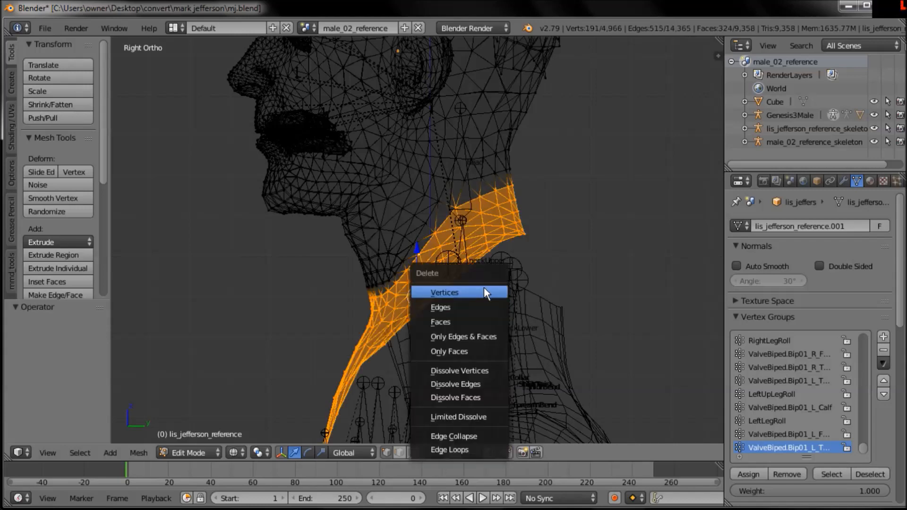
left_click(483, 287)
key("ctrl+z")
Delete the selected neck band as faces in face select mode with textured shading, and return to Object Mode
scroll(522, 289, "up", 1)
middle_click_drag(521, 288, 522, 282, "ctrl")
left_click(415, 451)
middle_click_drag(541, 342, 539, 304, "ctrl")
key("z")
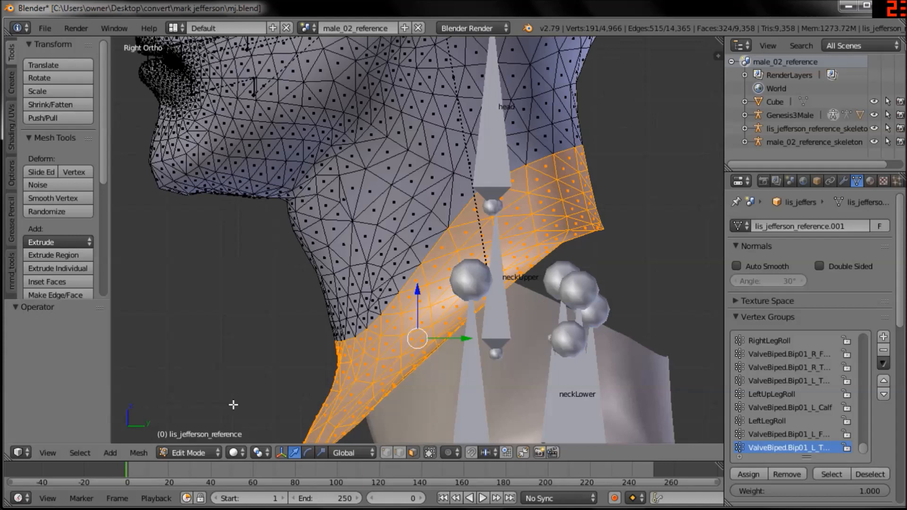
left_click(231, 453)
left_click(247, 395)
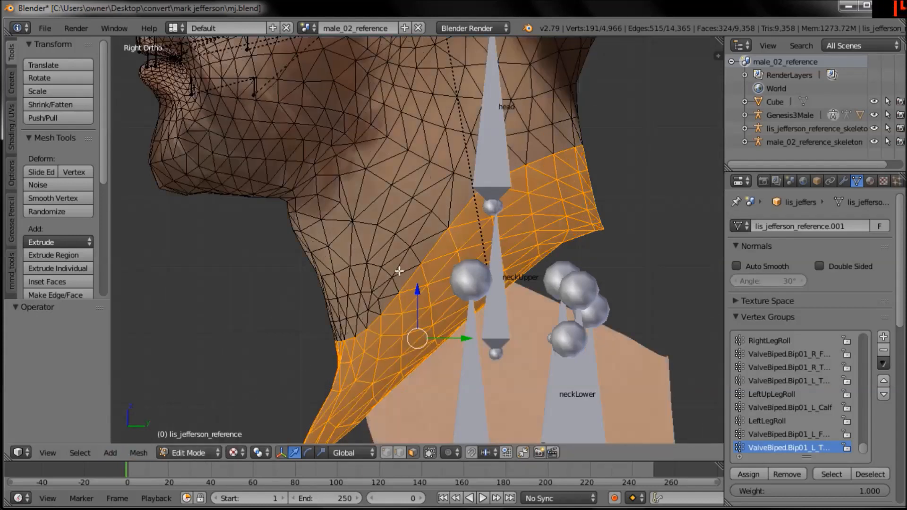
key("x")
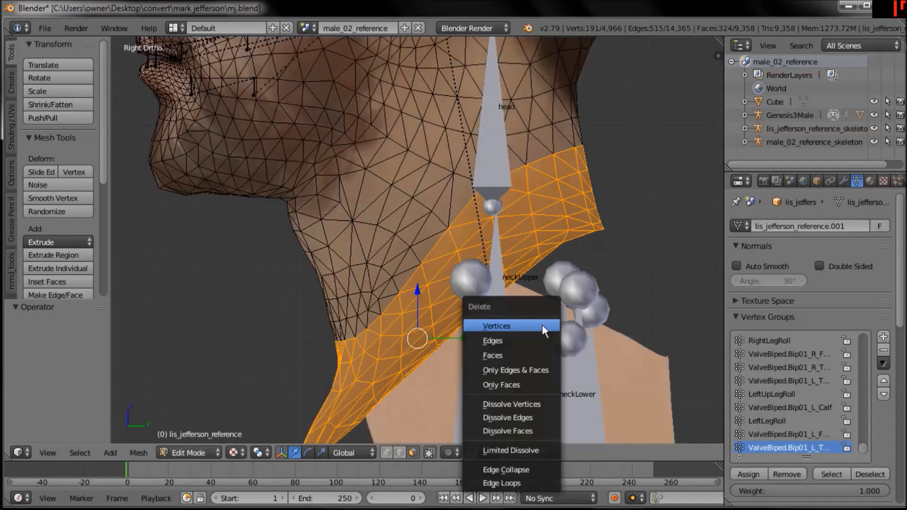
left_click(513, 355)
scroll(500, 245, "down", 4)
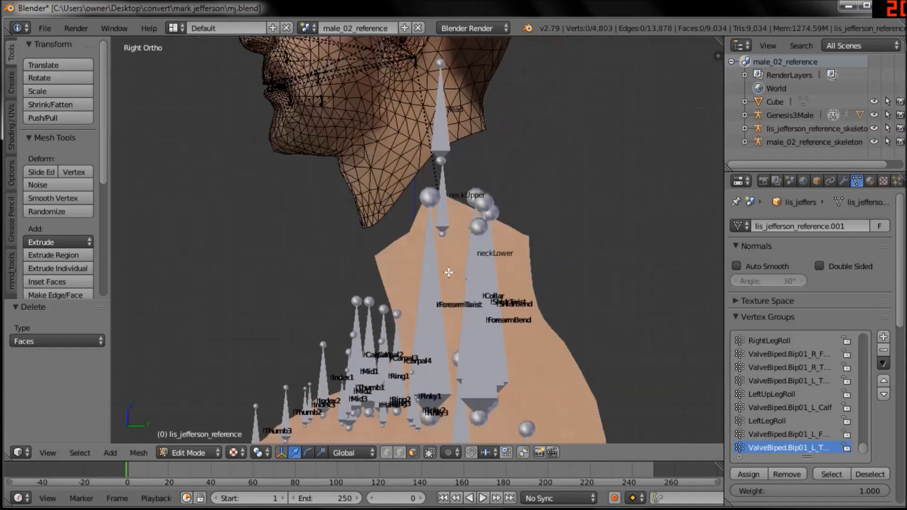
key("Tab")
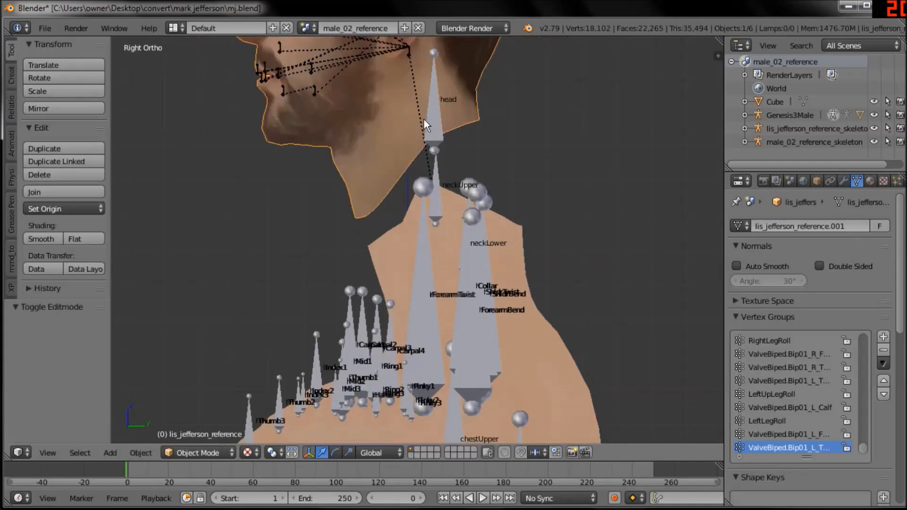
Select Jefferson's skeleton together with his head and move both onto the Genesis neck, about 0.864 in Y and -2.534 in Z
middle_click_drag(313, 83, 322, 139, "shift")
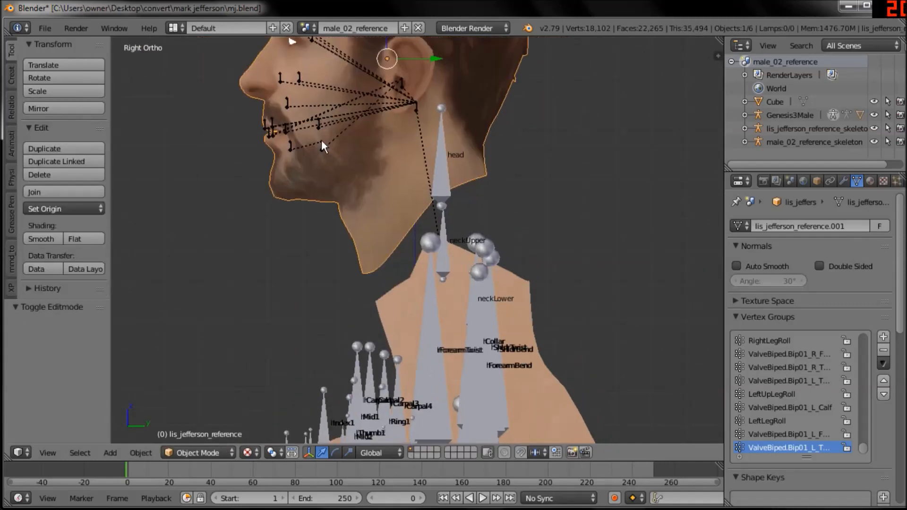
right_click(416, 108, "shift")
middle_click_drag(425, 324, 417, 305, "shift")
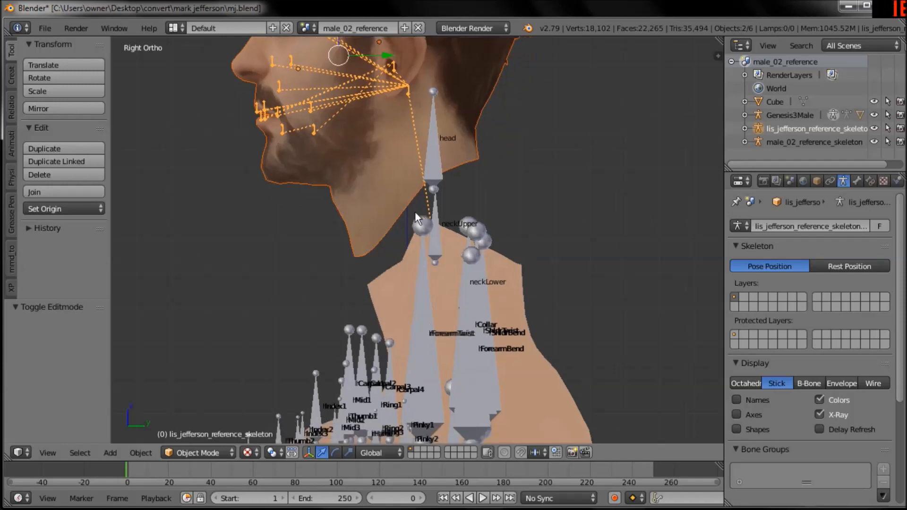
key("z")
middle_click_drag(387, 164, 400, 200, "shift")
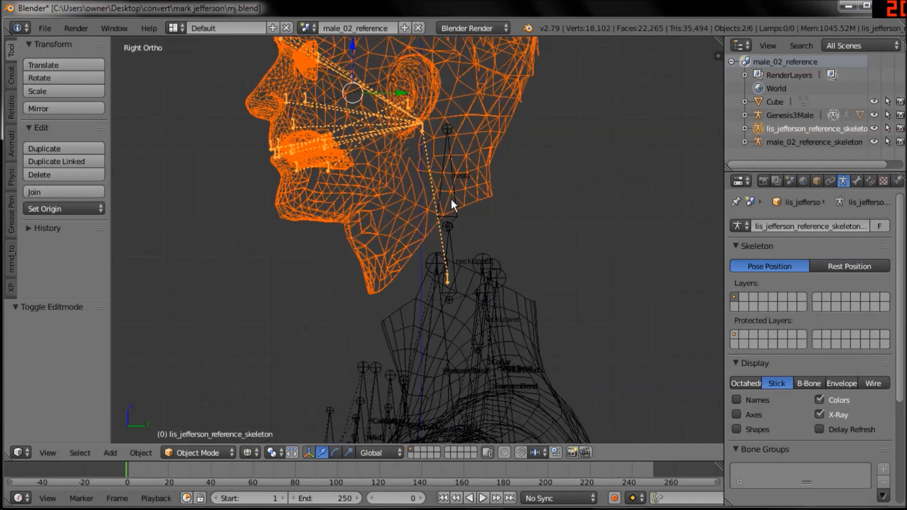
right_click(452, 185)
key("g")
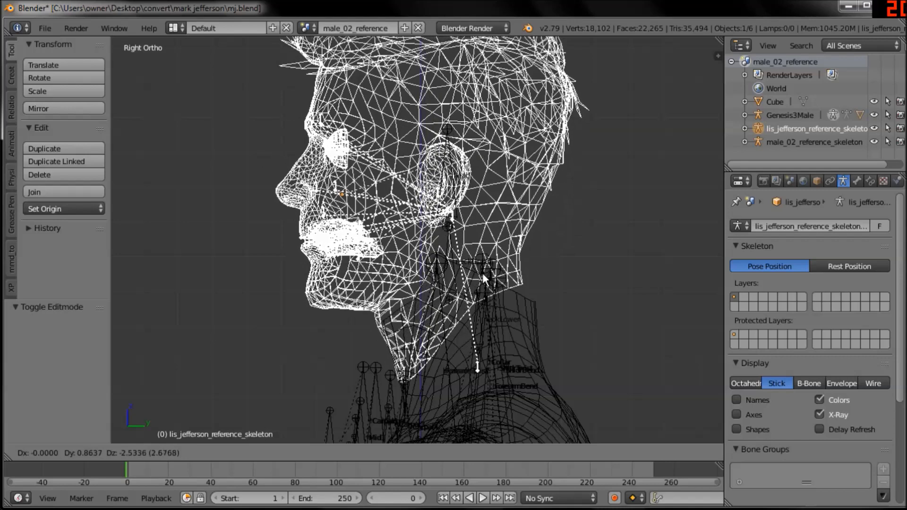
left_click(483, 273)
Lower Jefferson's head and skeleton about 0.397 along Z in front view with solid shading
key("KP_1")
key("z")
scroll(423, 245, "down", 7)
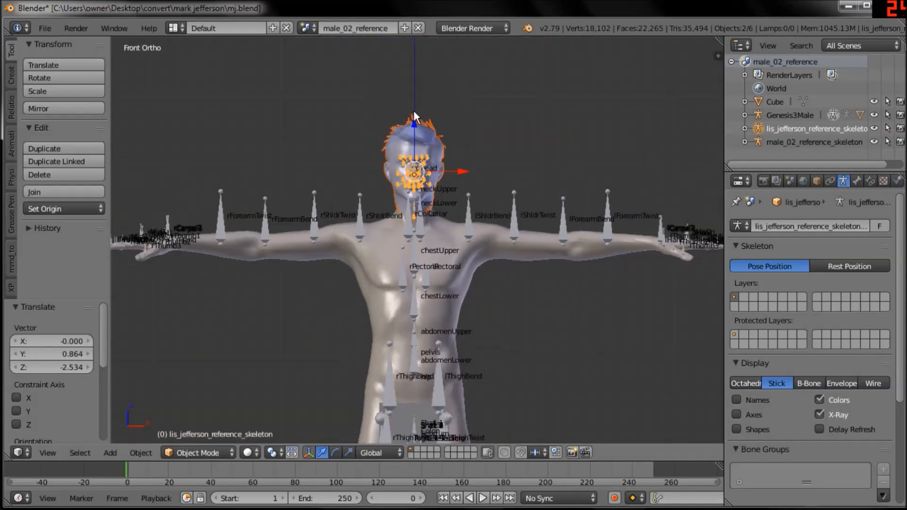
left_click_drag(413, 124, 415, 129)
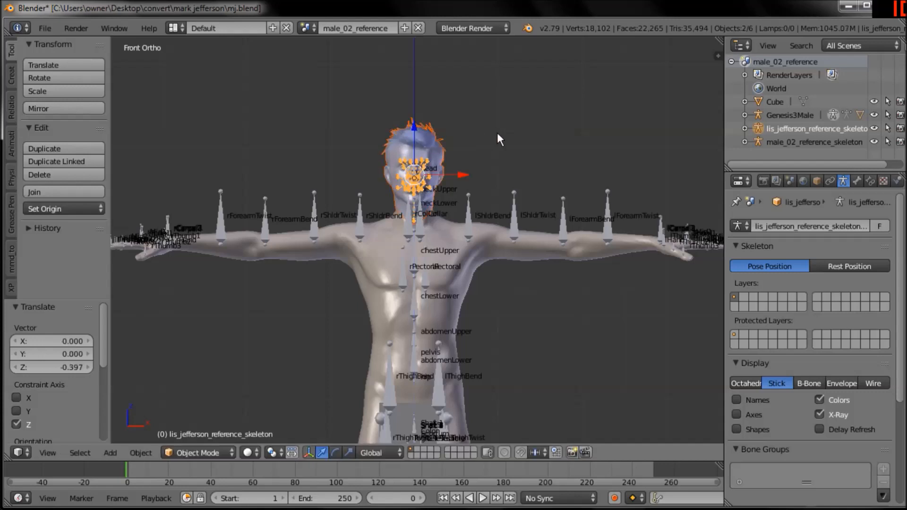
Try raising Jefferson's head and skeleton about 2.732 along Z, and undo the move
scroll(502, 218, "down", 8)
middle_click_drag(505, 289, 502, 262, "shift")
scroll(504, 257, "up", 8)
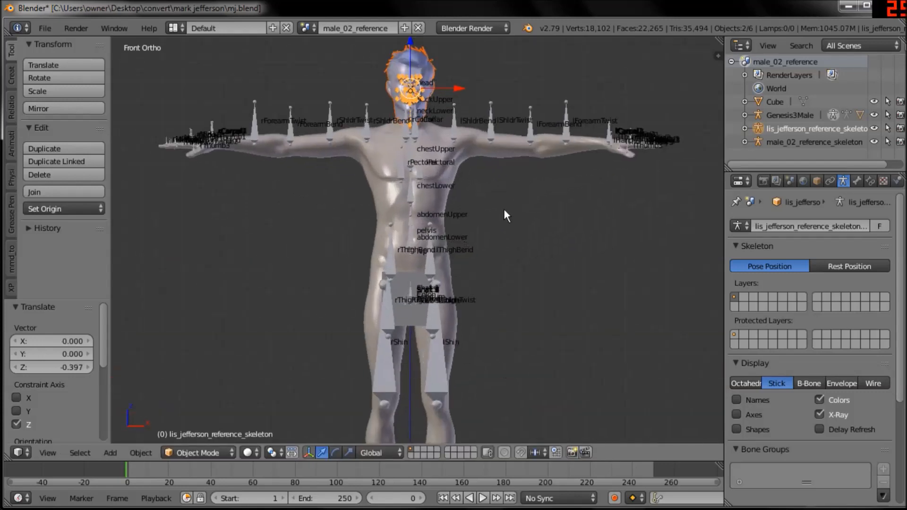
middle_click_drag(502, 211, 515, 296, "shift")
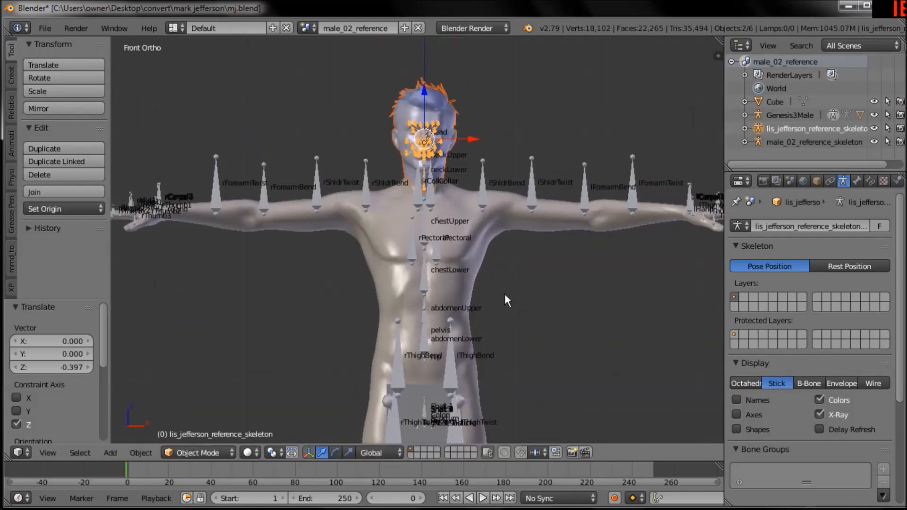
left_click_drag(423, 88, 426, 61)
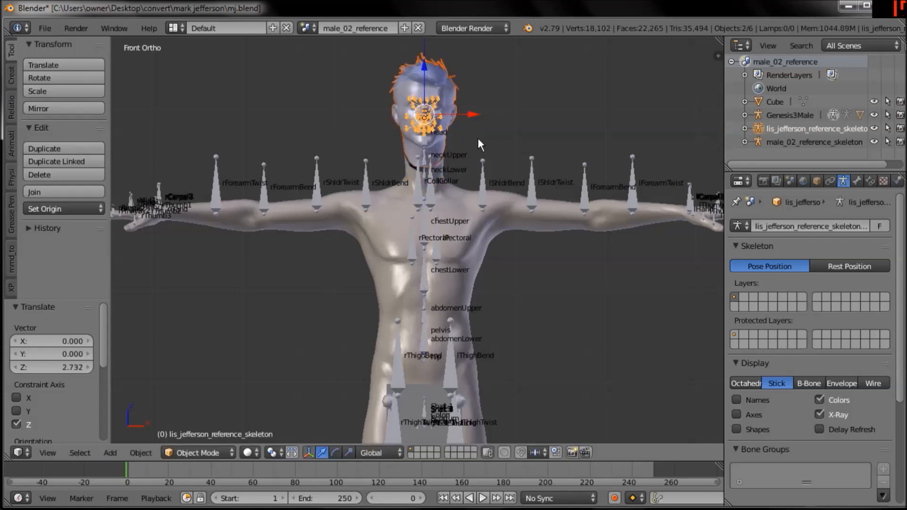
key("ctrl+z")
Shift Jefferson's head and skeleton about 0.187 along Y in a close side view of the neck
middle_click_drag(482, 198, 491, 232, "shift")
scroll(498, 215, "up", 5)
middle_click_drag(491, 183, 461, 305, "shift")
key("KP_3")
scroll(426, 210, "up", 3)
left_click_drag(426, 163, 486, 164)
Try scaling Jefferson's head and skeleton in front view, and undo the resize
key("KP_1")
key("s")
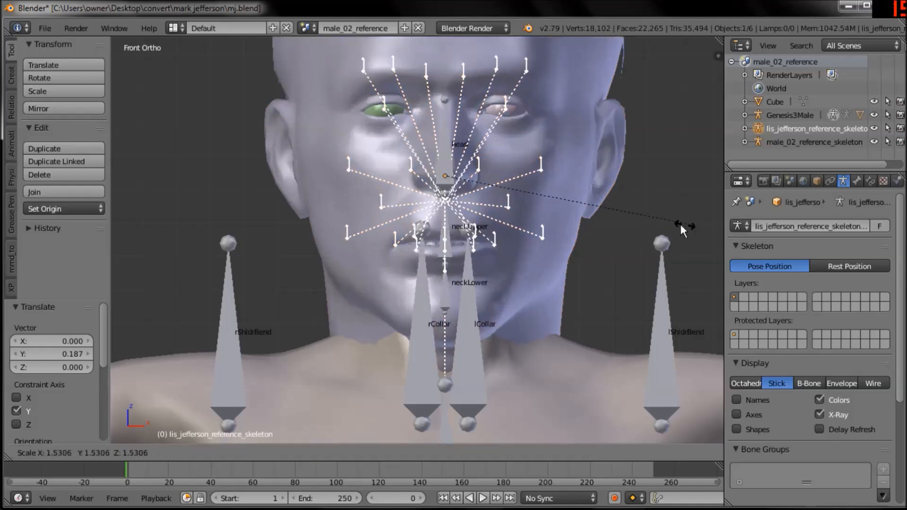
left_click(558, 206)
key("ctrl+z")
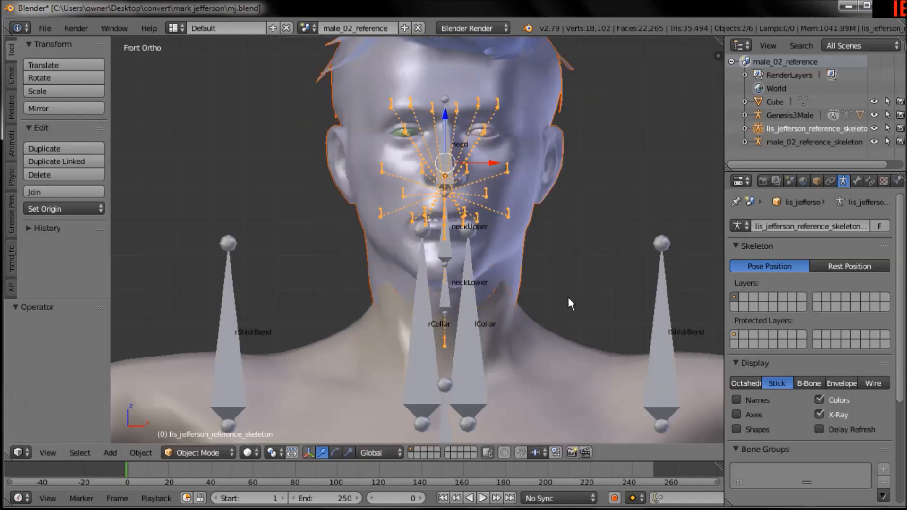
Scale Jefferson's head and skeleton uniformly by about 0.955 to suit the Genesis neck
scroll(569, 302, "up", 1)
key("s")
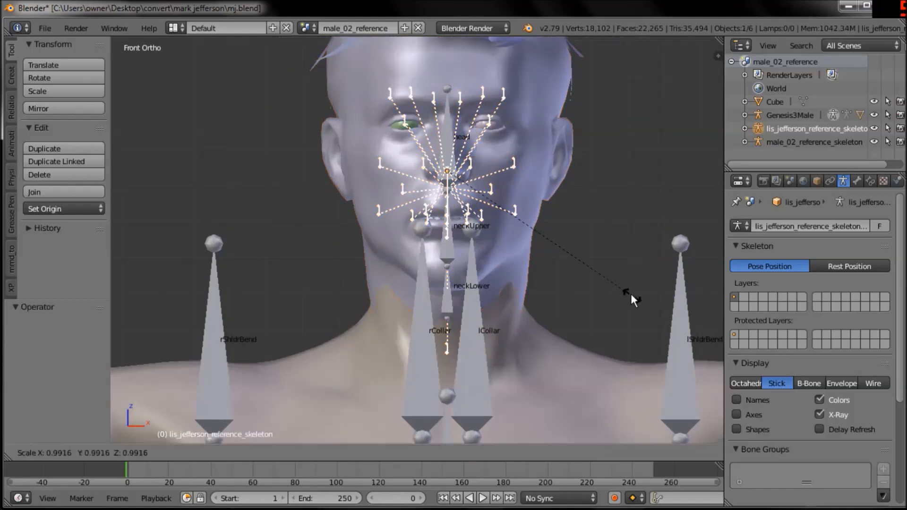
left_click(563, 242)
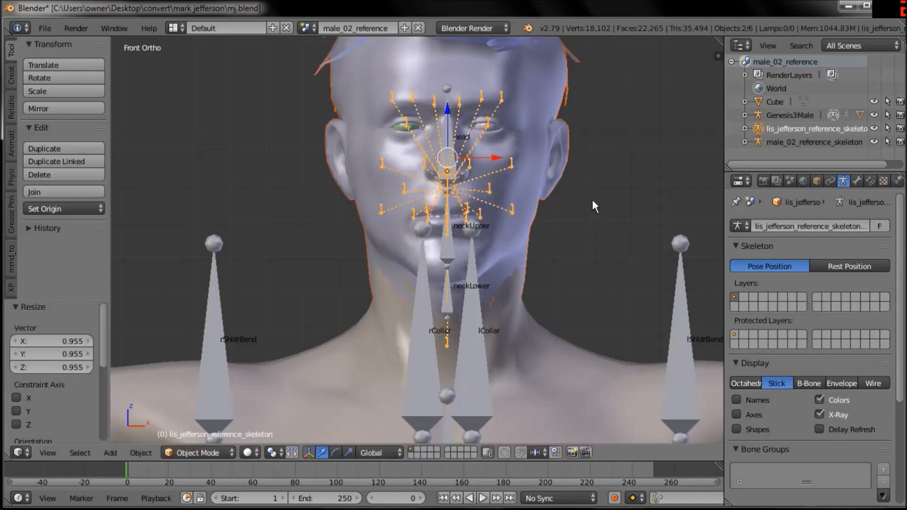
Move Jefferson's head and skeleton about 0.128 along Y in wireframe side view to align the neck joint
scroll(592, 201, "down", 2)
mouse_move(585, 260)
middle_mouse_down("ctrl")
mouse_move(584, 333)
mouse_move(575, 270)
middle_mouse_up("ctrl")
key("KP_3")
key("z")
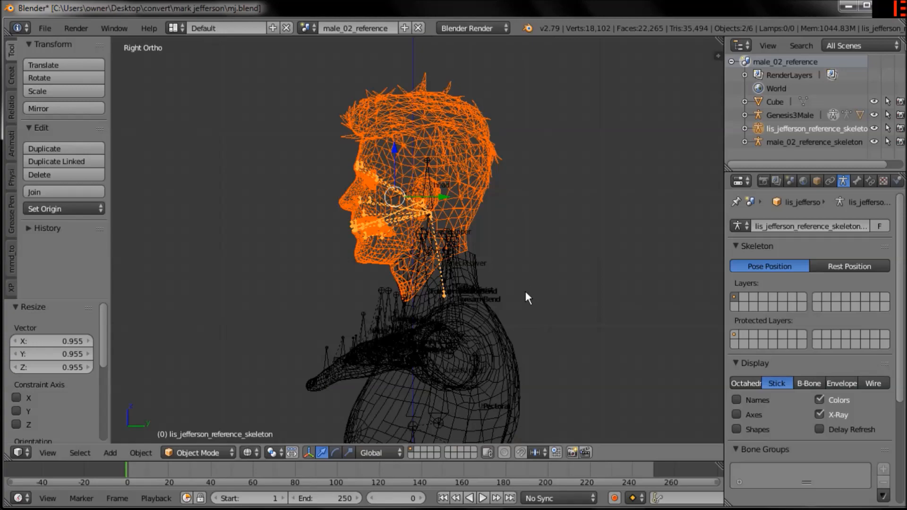
middle_click_drag(523, 295, 460, 171, "ctrl")
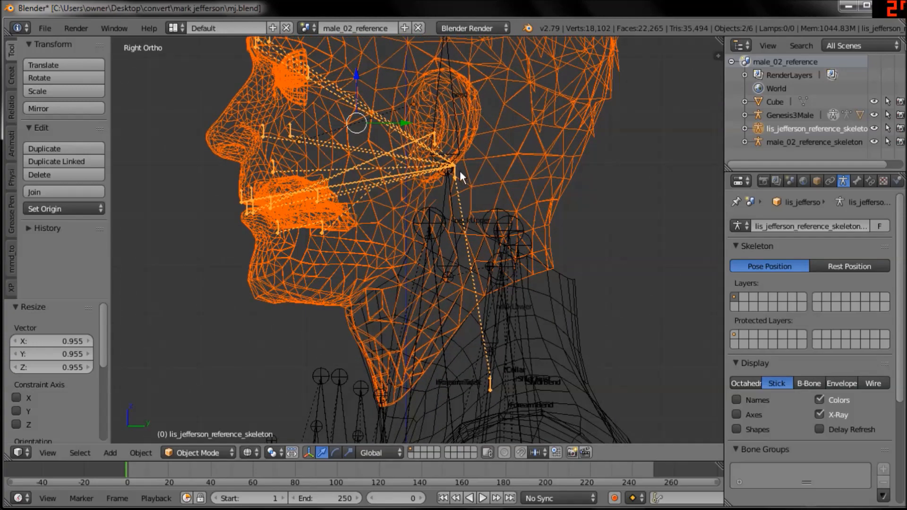
right_click(427, 131)
key("g")
key("y")
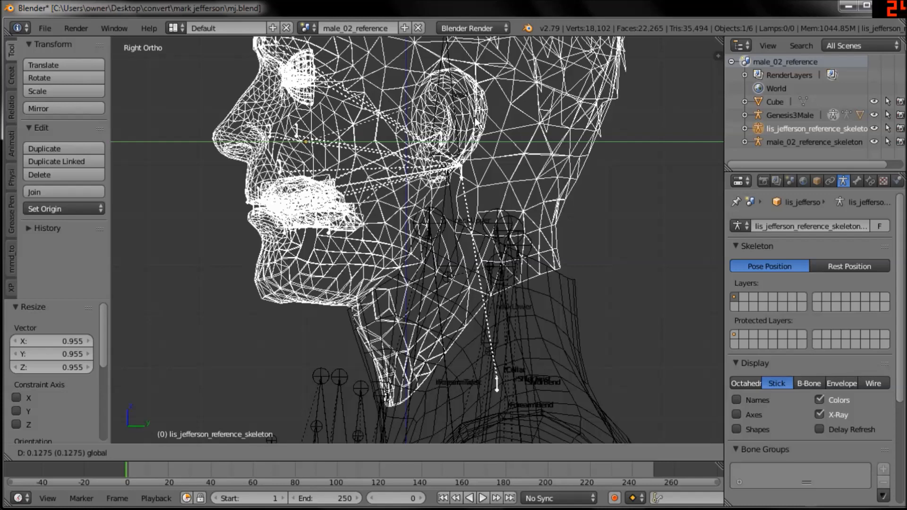
left_click(475, 119)
right_click(474, 116, "shift")
Examine the head's size and fit on the Genesis body in front view with solid shading
key("KP_1")
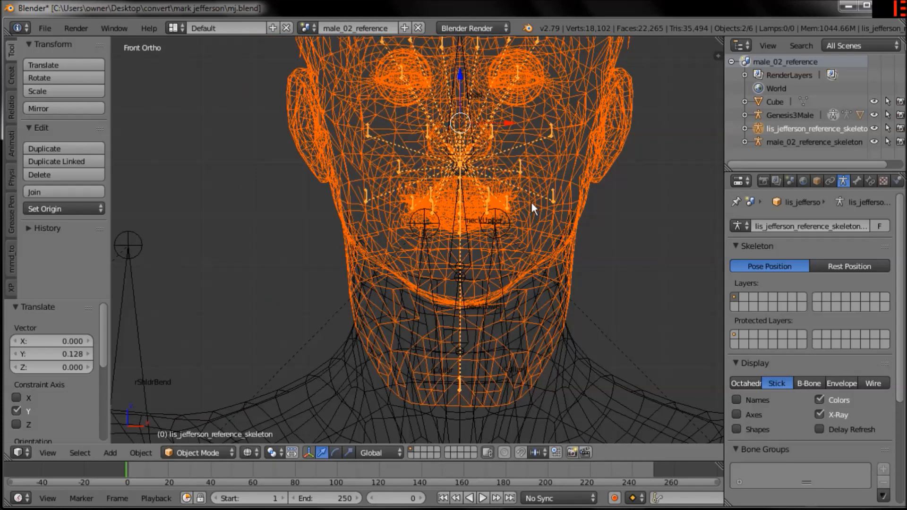
key("z")
scroll(539, 212, "down", 8)
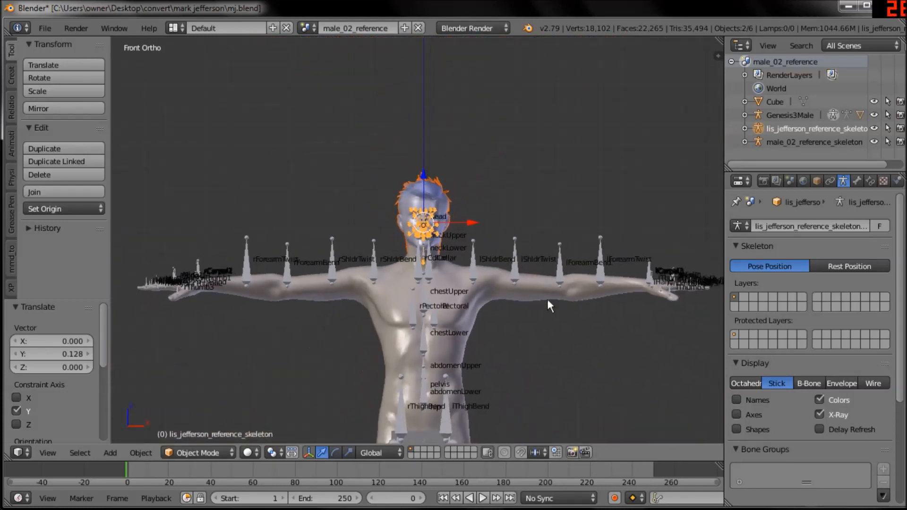
scroll(552, 271, "up", 5)
scroll(568, 174, "up", 2)
scroll(565, 186, "down", 2)
scroll(554, 198, "up", 2)
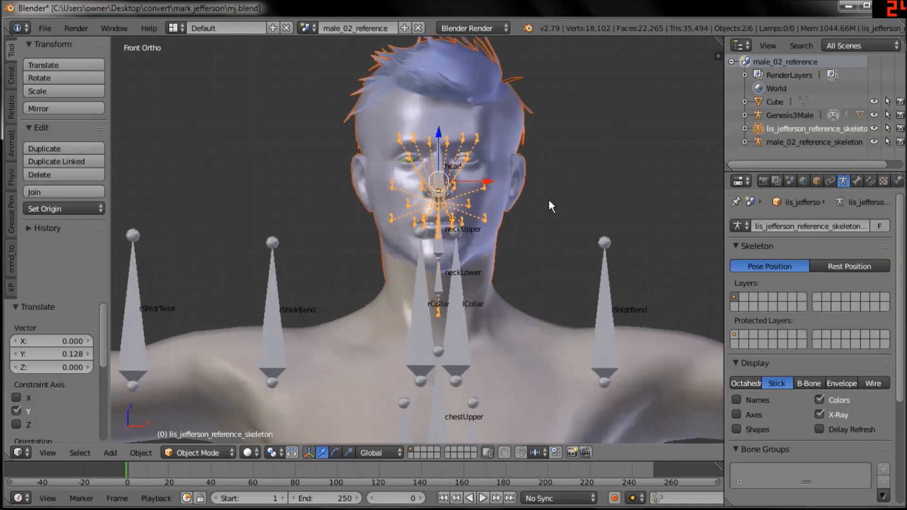
middle_click_drag(548, 199, 534, 208, "shift")
Apply the location, rotation and scale of Jefferson's head and skeleton
key("ctrl+a")
left_click(534, 208)
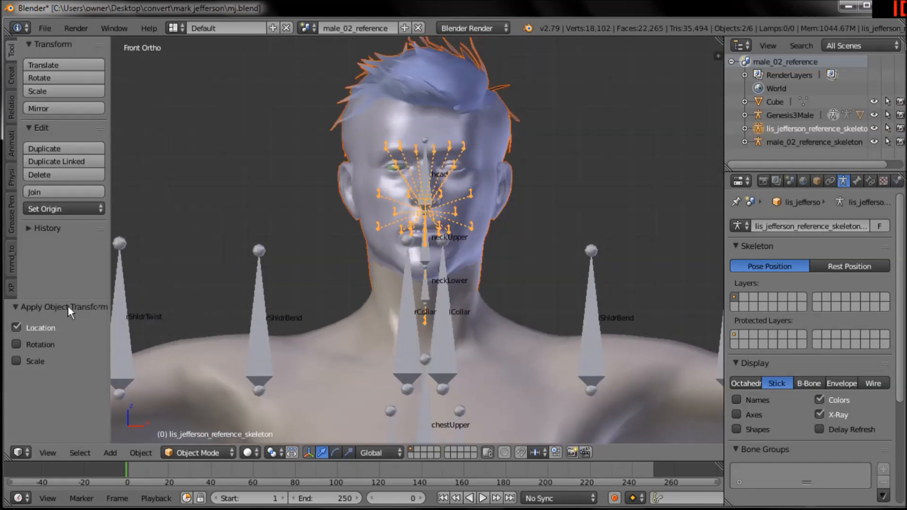
left_click(16, 361)
middle_click_drag(495, 290, 505, 313)
key("KP_1")
Clear the parent of Jefferson's head mesh while keeping its transformation
right_click(505, 189)
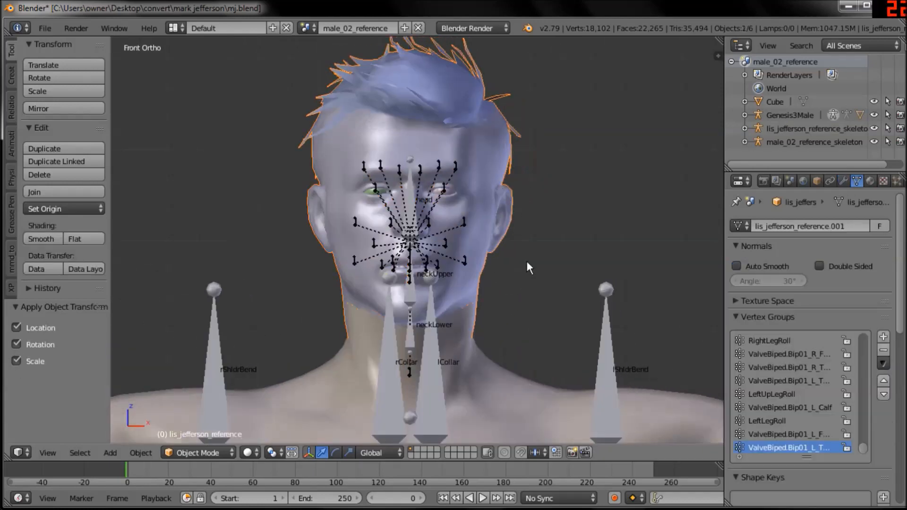
scroll(547, 216, "down", 4)
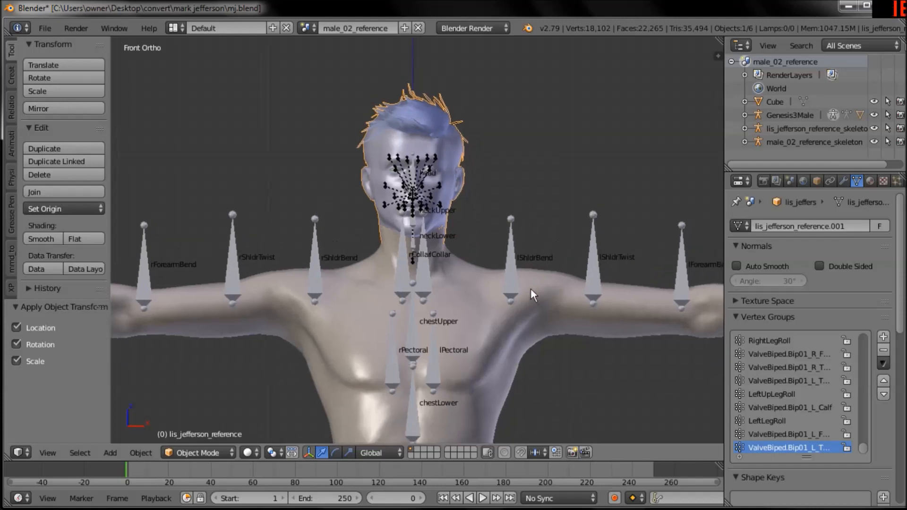
scroll(530, 288, "up", 1)
scroll(528, 264, "up", 2)
middle_click_drag(523, 248, 480, 253)
key("KP_1")
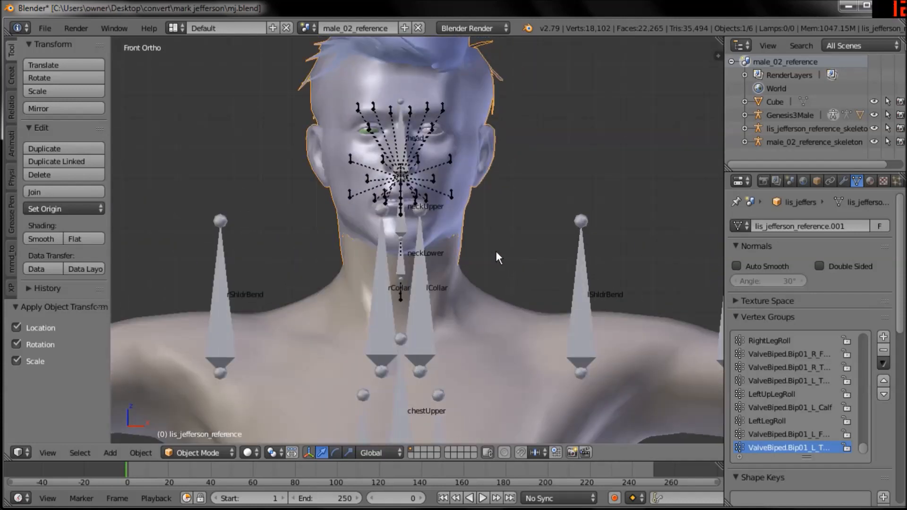
left_click(843, 181)
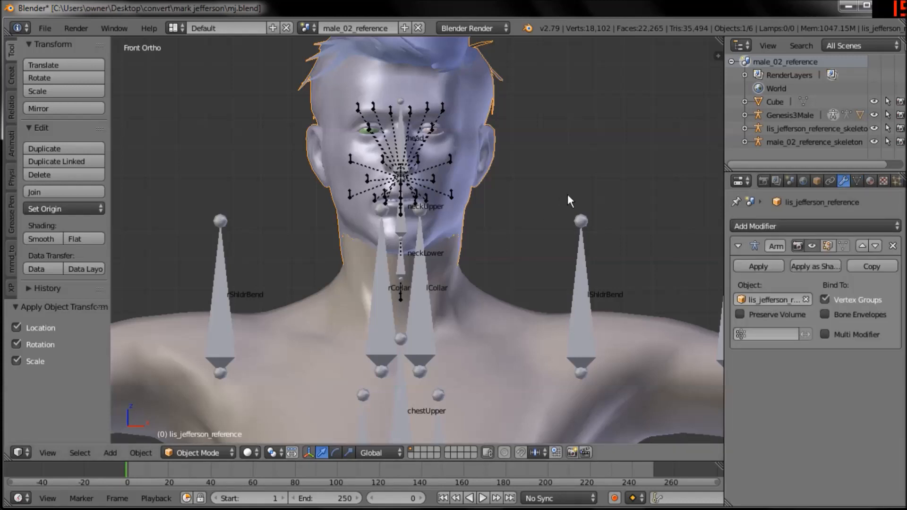
key("alt+p")
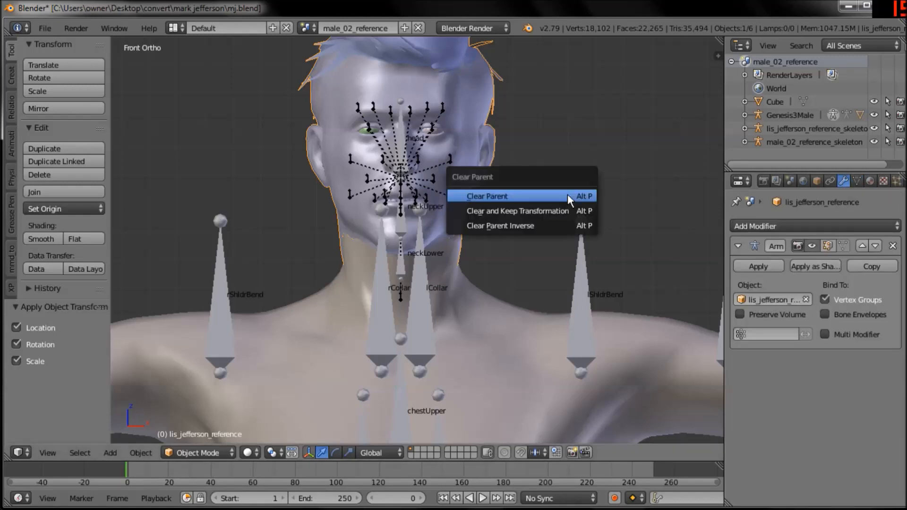
left_click(540, 211)
Clear the parent of the Genesis body mesh while keeping its transformation
right_click(517, 328)
middle_click_drag(517, 327, 506, 254, "shift")
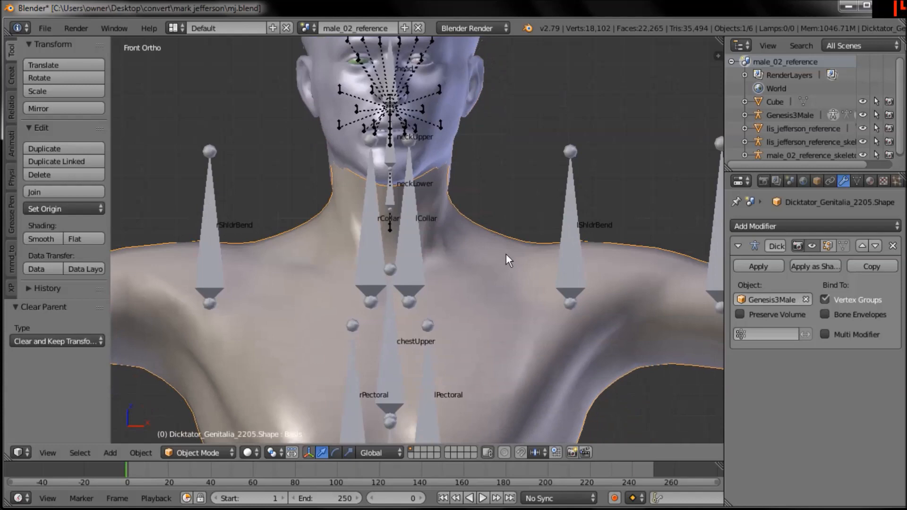
scroll(503, 270, "down", 1)
key("alt+p")
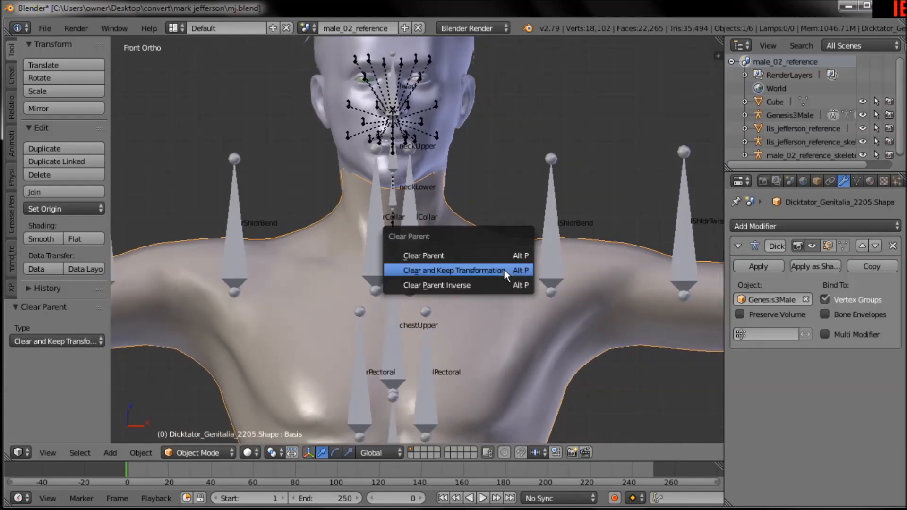
left_click(503, 269)
Test-rotate the Genesis skeleton's lShldrBend bone to check the body's attachment, and undo the rotation
right_click(550, 240)
middle_click_drag(394, 215, 318, 210, "shift")
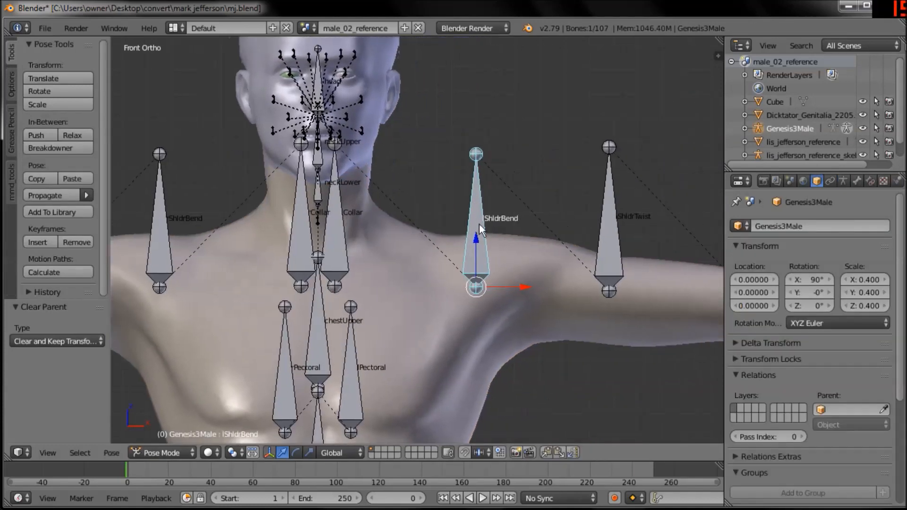
scroll(479, 223, "down", 1)
key("r")
left_click(554, 214)
key("ctrl+z")
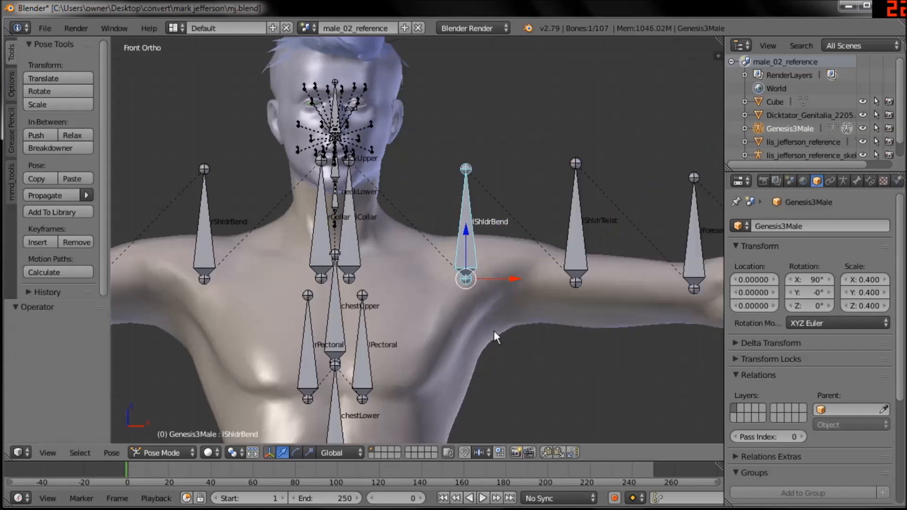
key("ctrl+z")
Remove the armature modifiers from the Genesis body mesh and Jefferson's head mesh
left_click(891, 246)
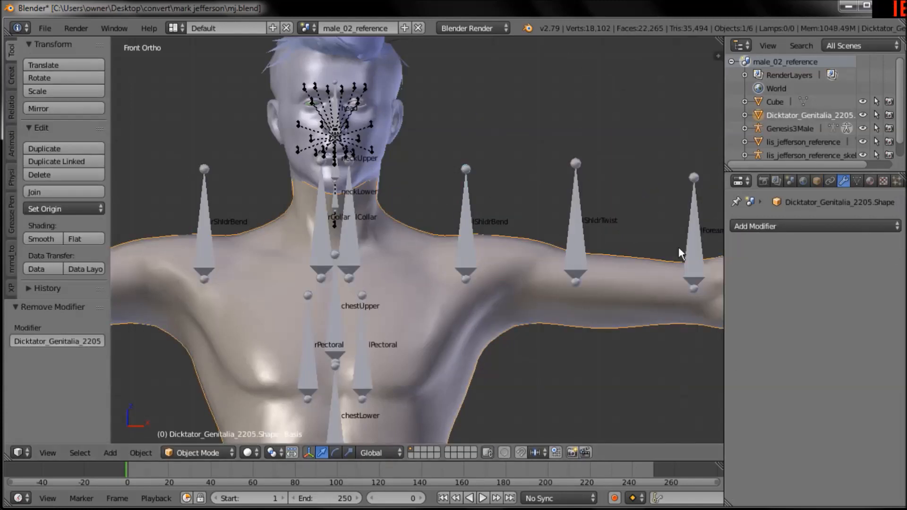
right_click(390, 137)
left_click(892, 246)
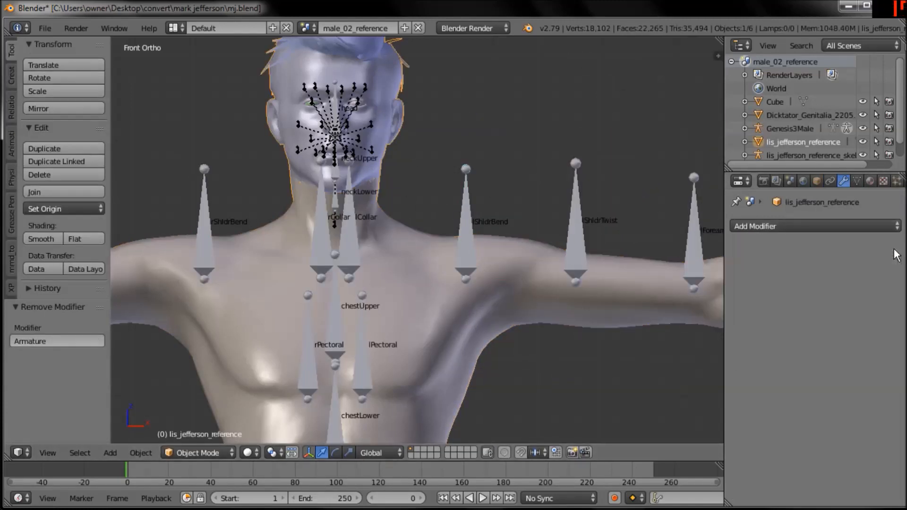
Rotate the lShldrBend bone about -57.5° to test whether the meshes are detached, undo it and return to Object Mode
right_click(467, 201)
key("r")
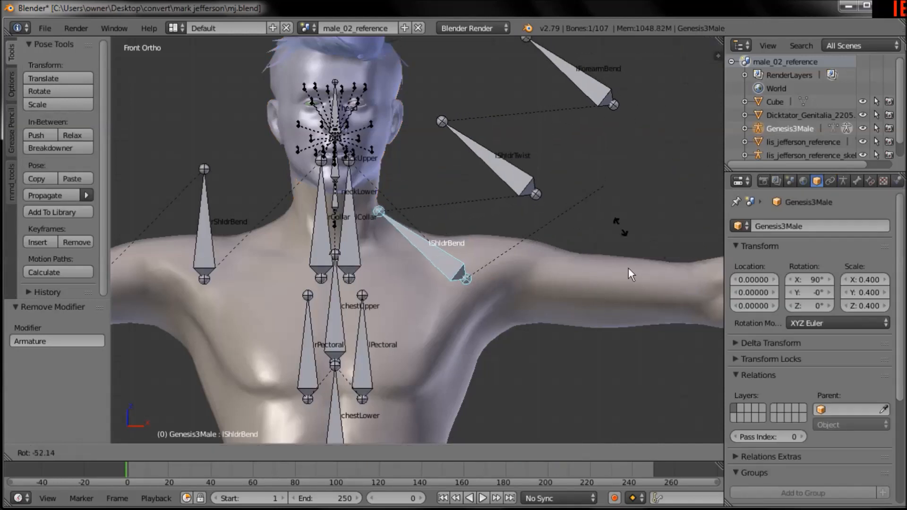
left_click(539, 268)
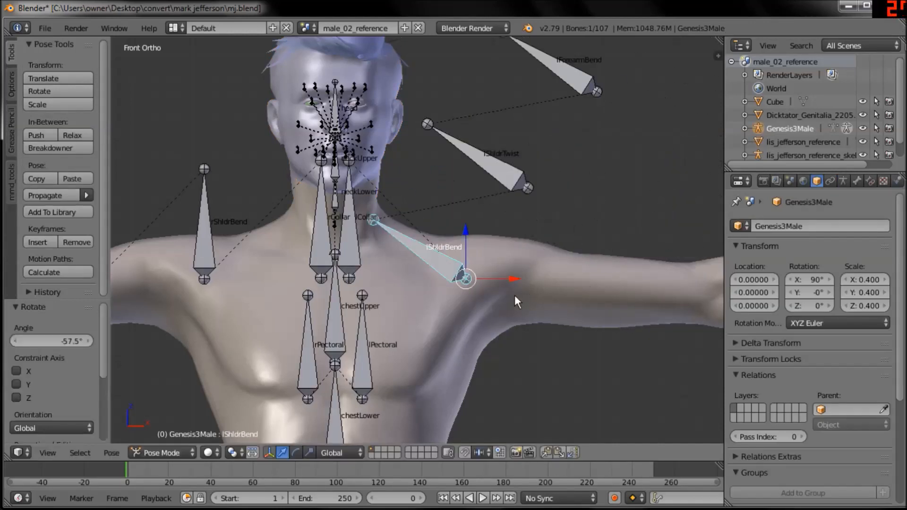
key("ctrl+z")
middle_click_drag(409, 241, 434, 217, "shift")
scroll(435, 218, "down", 1)
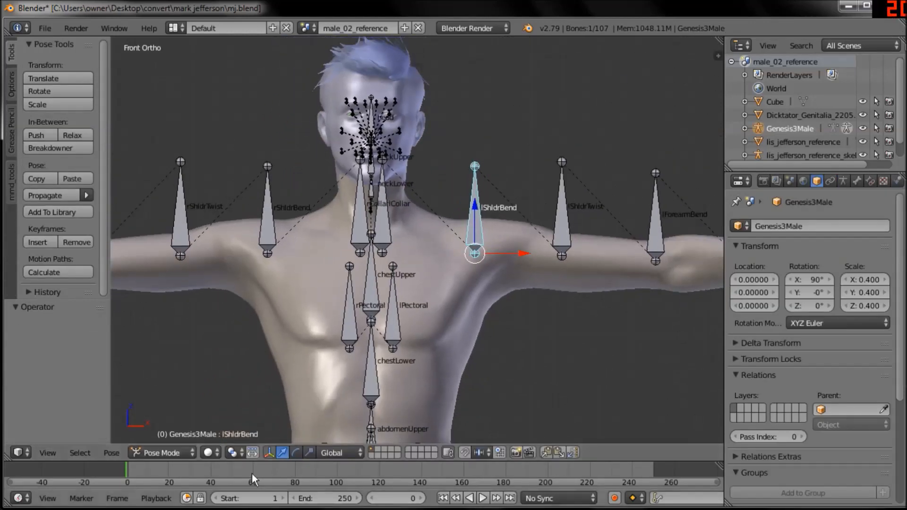
left_click(168, 436)
Examine how the neck and head bones of Jefferson's and the Genesis skeletons line up from several angles
right_click(398, 151)
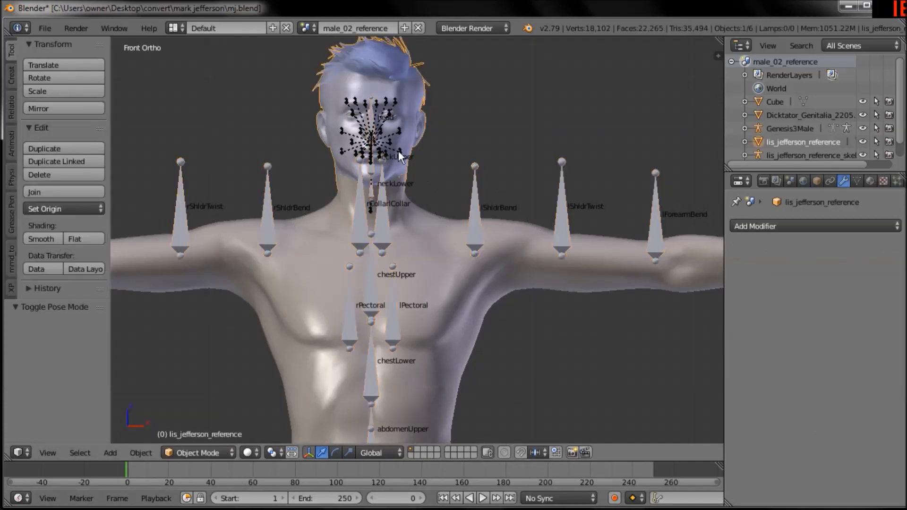
right_click(398, 151)
middle_click_drag(430, 226, 461, 230)
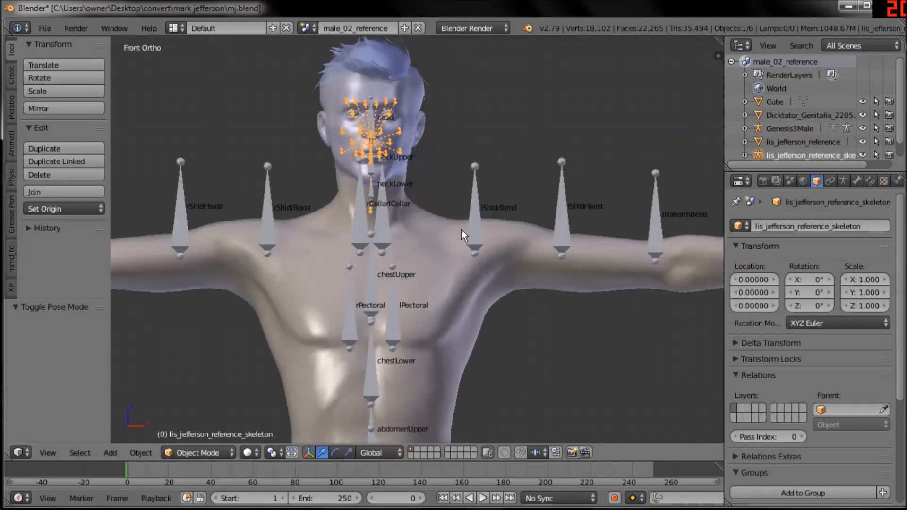
scroll(463, 298, "up", 5)
middle_click_drag(407, 321, 533, 246)
scroll(455, 250, "up", 2)
right_click(695, 277)
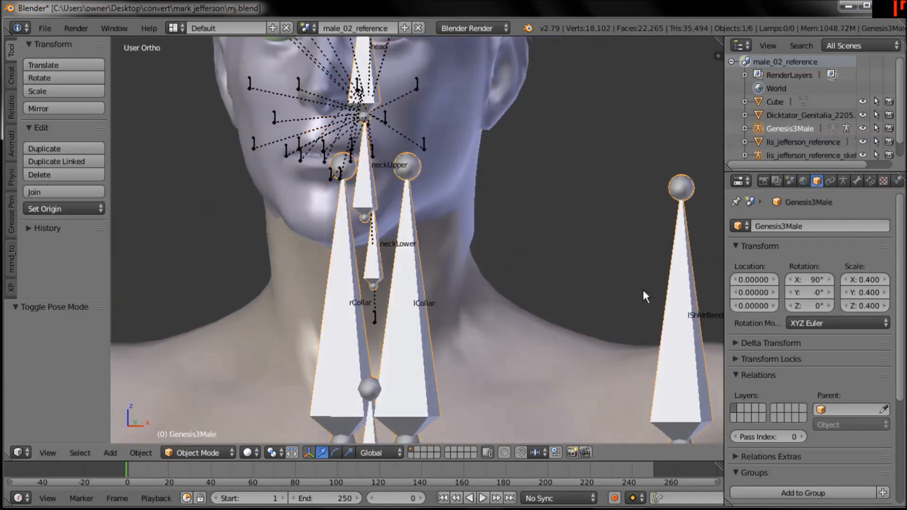
scroll(642, 290, "down", 4)
middle_click_drag(289, 331, 413, 274)
scroll(396, 257, "up", 2)
middle_click_drag(454, 211, 453, 146)
Display the bone names of Jefferson's skeleton
right_click(434, 149)
right_click(433, 151)
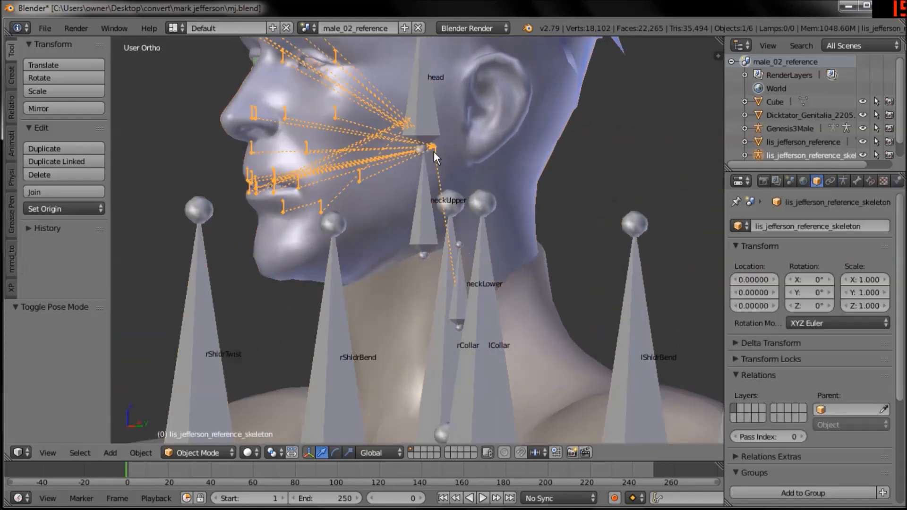
key("Tab")
middle_click_drag(452, 225, 444, 188)
key("a")
left_click(842, 181)
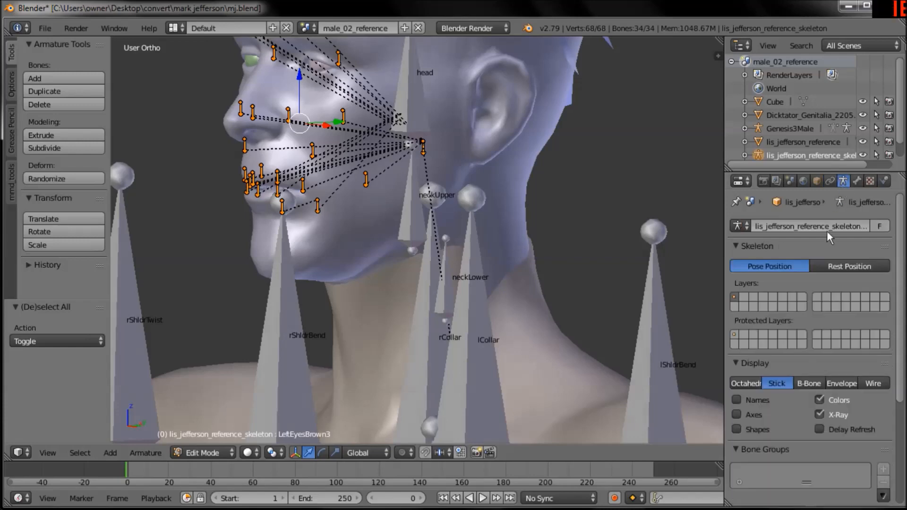
left_click(735, 400)
middle_click_drag(529, 278, 534, 280)
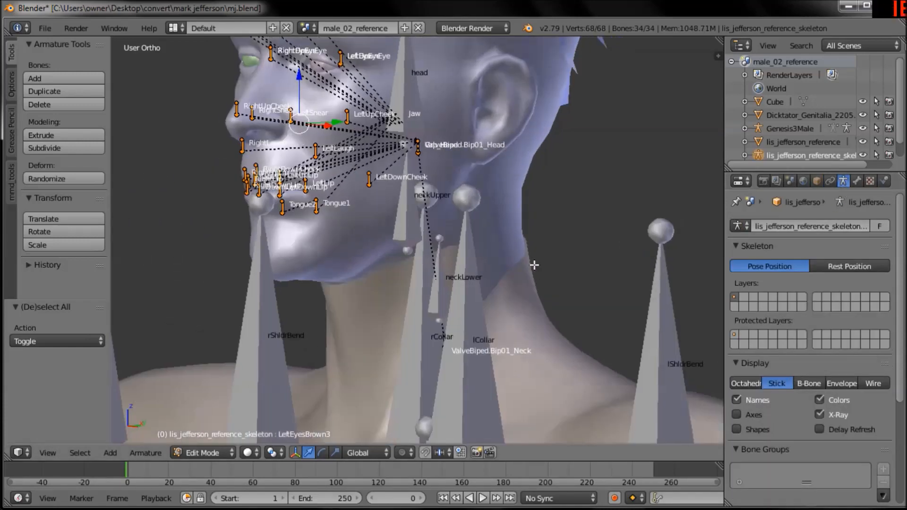
middle_click_drag(389, 283, 443, 276)
key("Tab")
Copy the name of the neckLower bone from the Genesis3Male skeleton
right_click(429, 253)
right_click(429, 253)
right_click(429, 254)
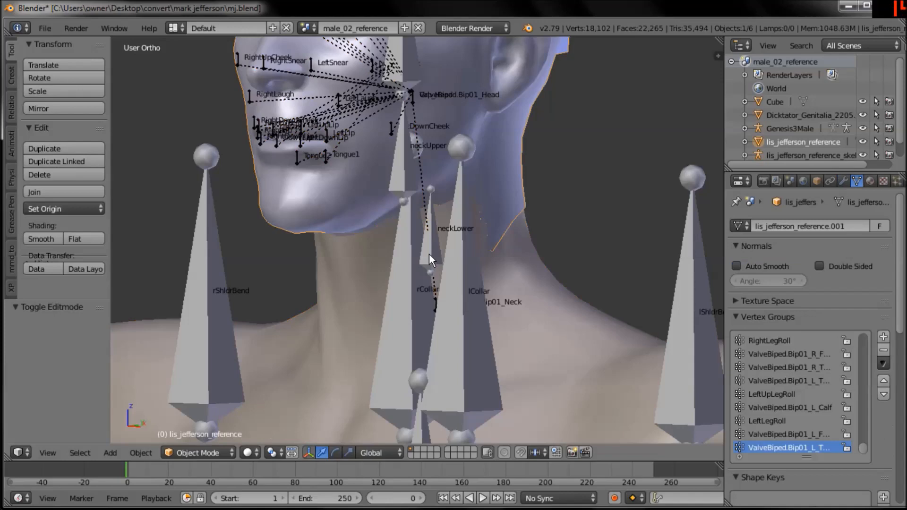
right_click(666, 237)
key("Tab")
key("a")
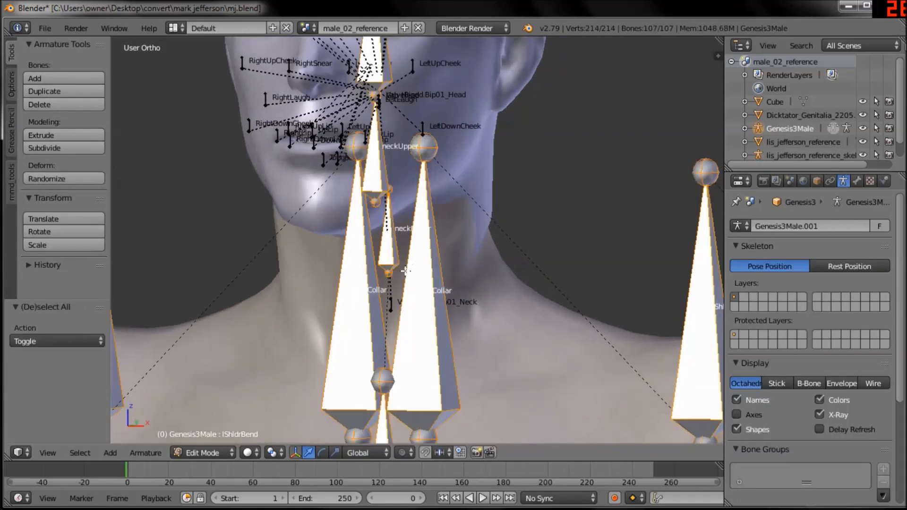
right_click(391, 255)
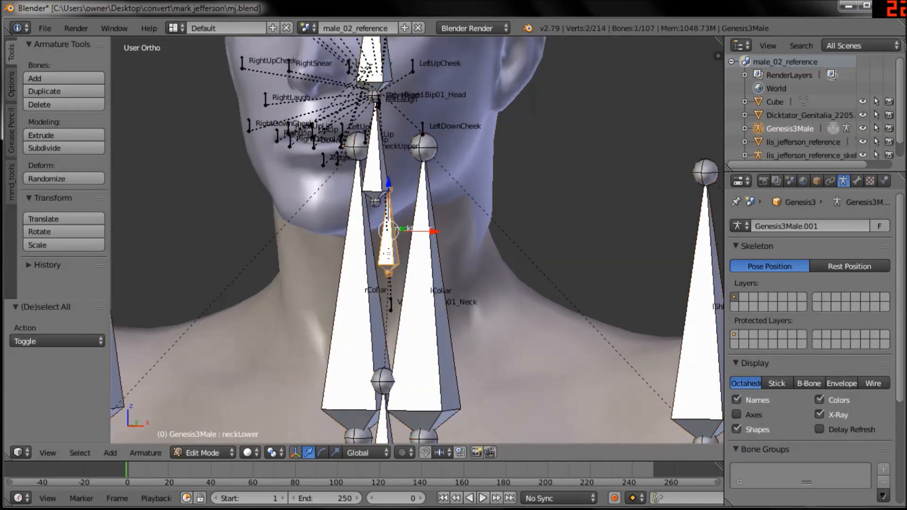
left_click(856, 181)
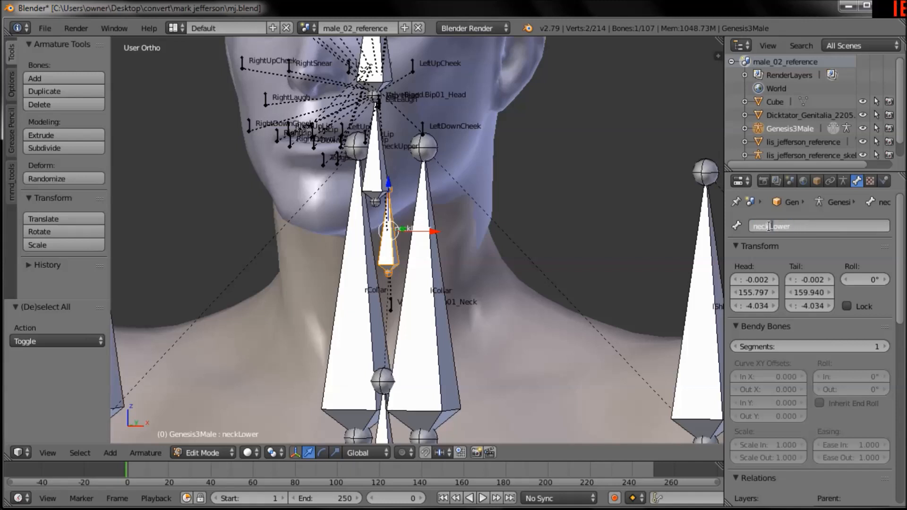
Rename the ValveBiped.Bip01_Neck bone of Jefferson's skeleton to neckLower
left_click(439, 140)
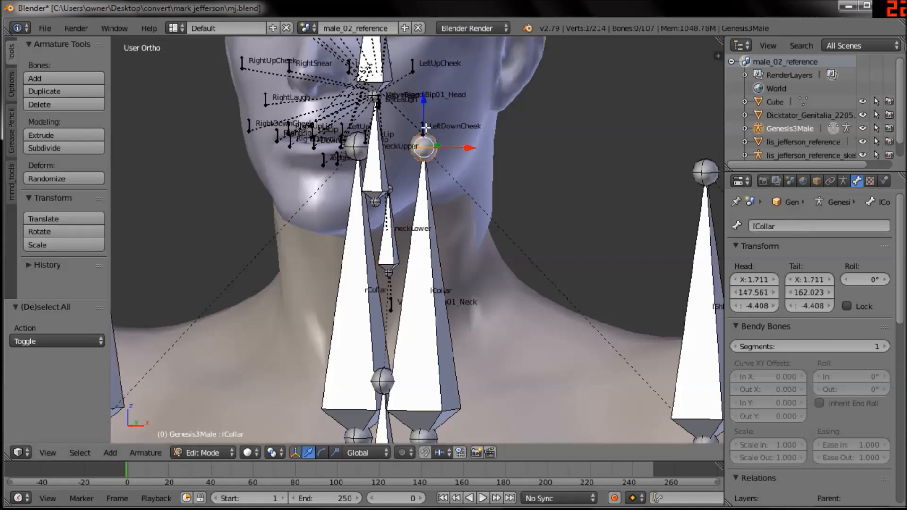
key("Tab")
right_click(422, 126)
key("Tab")
middle_click_drag(417, 176, 470, 179)
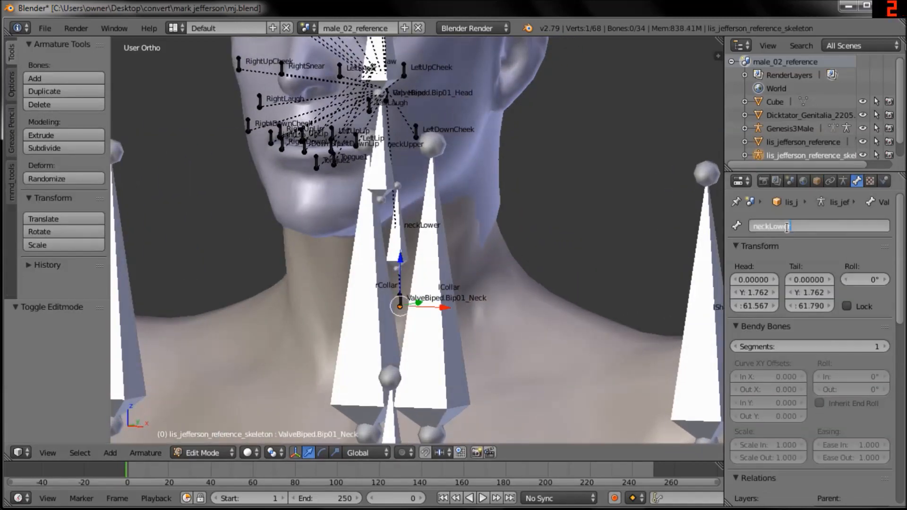
middle_click_drag(638, 217, 519, 263)
key("Tab")
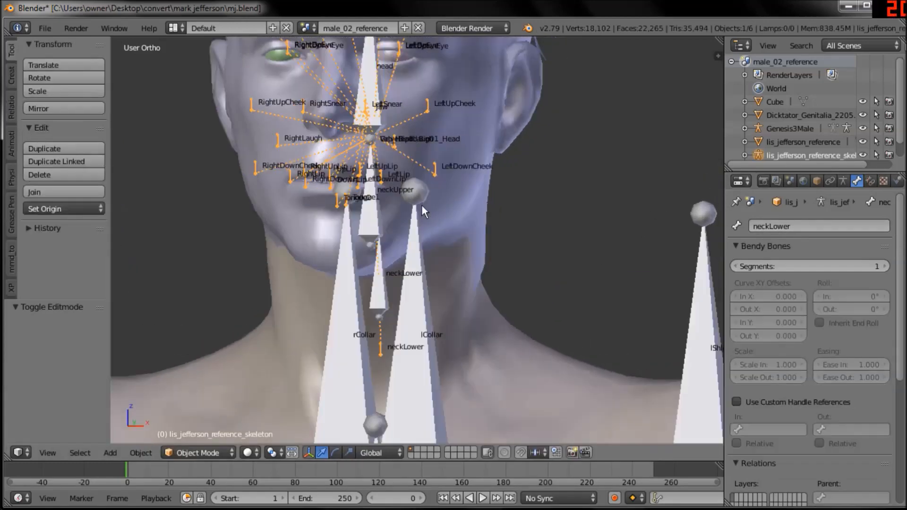
Copy the name of the neckUpper bone from the Genesis3Male skeleton
right_click(368, 217)
key("Tab")
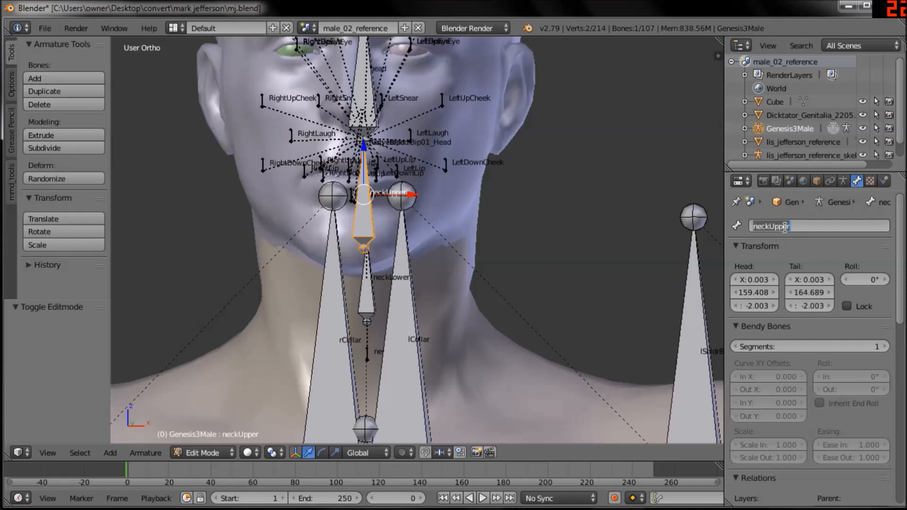
key("Tab")
Examine the head, jaw and neck bones of Jefferson's skeleton in Edit Mode against the Genesis neck bones
right_click(376, 124)
right_click(445, 165)
key("Tab")
middle_click_drag(467, 215, 460, 195)
key("a")
middle_click_drag(460, 233, 541, 240)
middle_click_drag(522, 270, 488, 286)
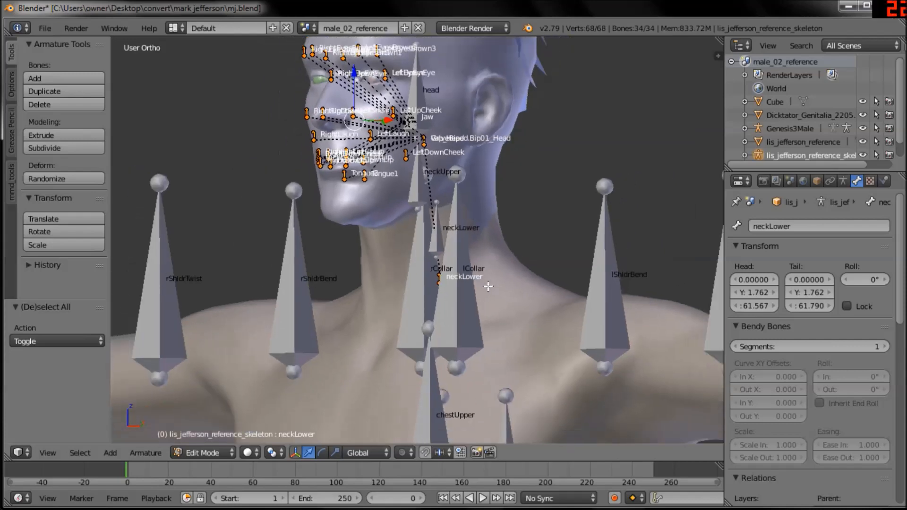
middle_click_drag(508, 220, 406, 258)
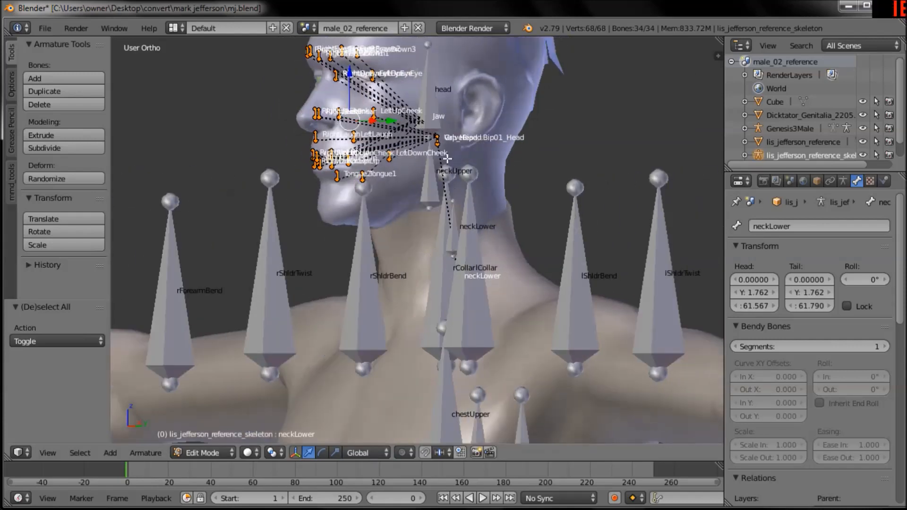
middle_click_drag(405, 259, 560, 246)
middle_click_drag(503, 282, 452, 283)
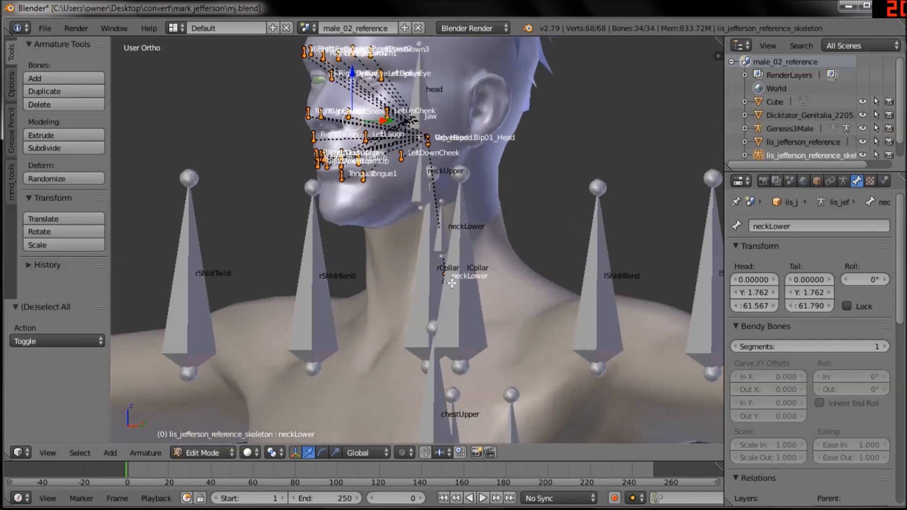
middle_click_drag(450, 245, 459, 318, "shift")
scroll(448, 261, "up", 2)
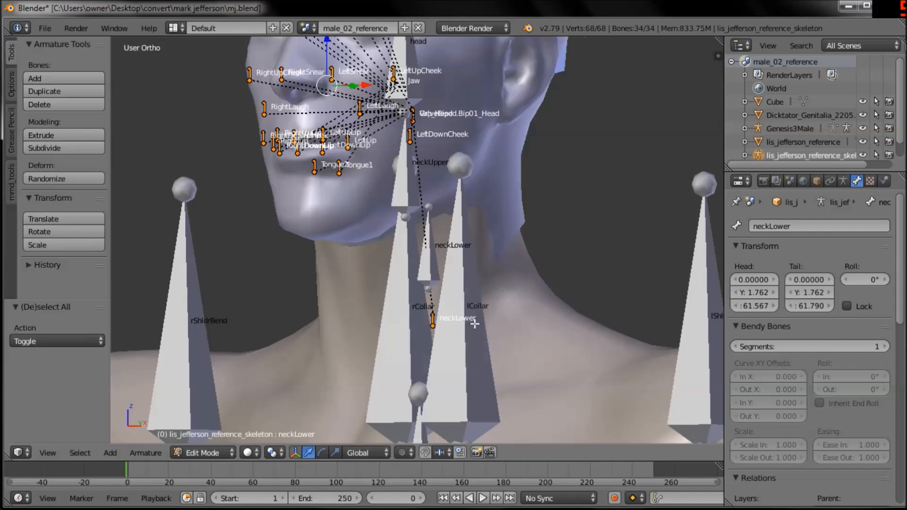
Rename the ValveBiped.Bip01_Head bone of Jefferson's skeleton to neckUpper and return to Object Mode
middle_click_drag(426, 130, 427, 194)
right_click(428, 194)
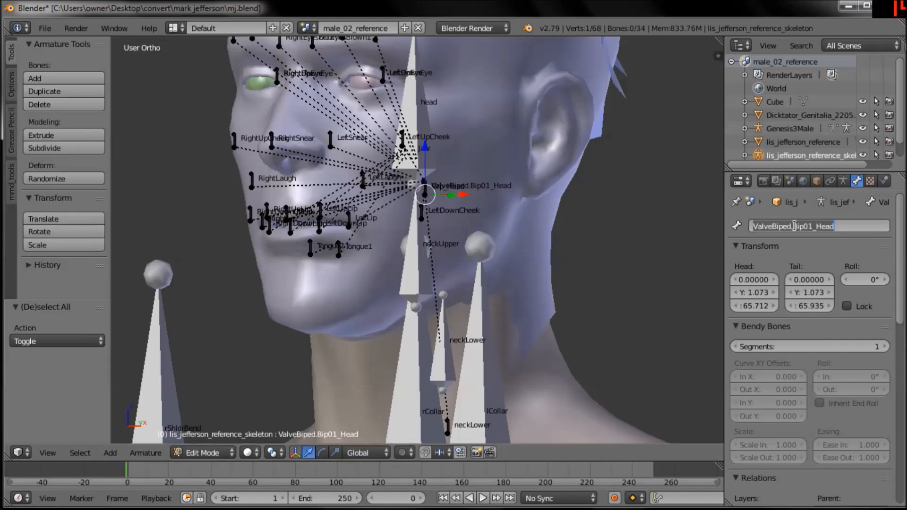
middle_click_drag(603, 232, 456, 267)
key("a")
scroll(477, 281, "down", 3)
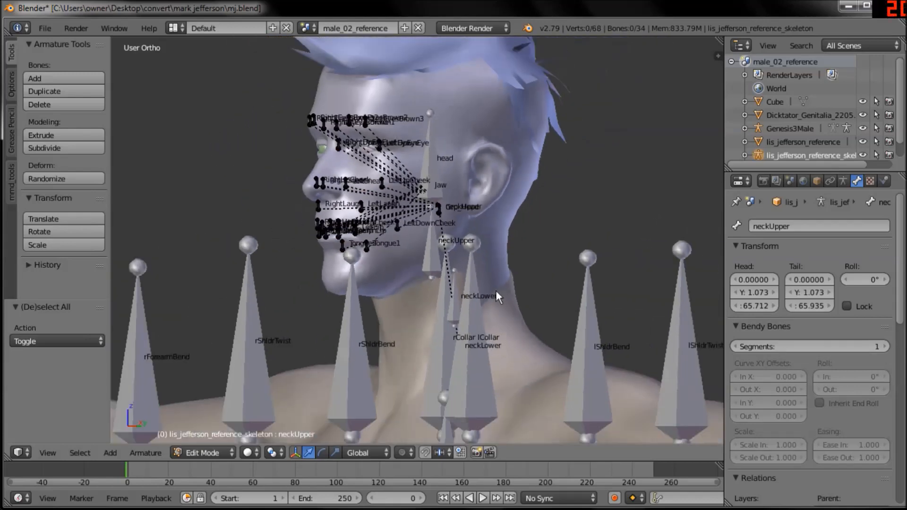
key("Tab")
Open Jefferson's skeleton in Edit Mode and delete its neckLower bone
right_click(585, 303)
middle_click_drag(484, 292, 389, 214)
right_click(432, 207)
right_click(432, 208)
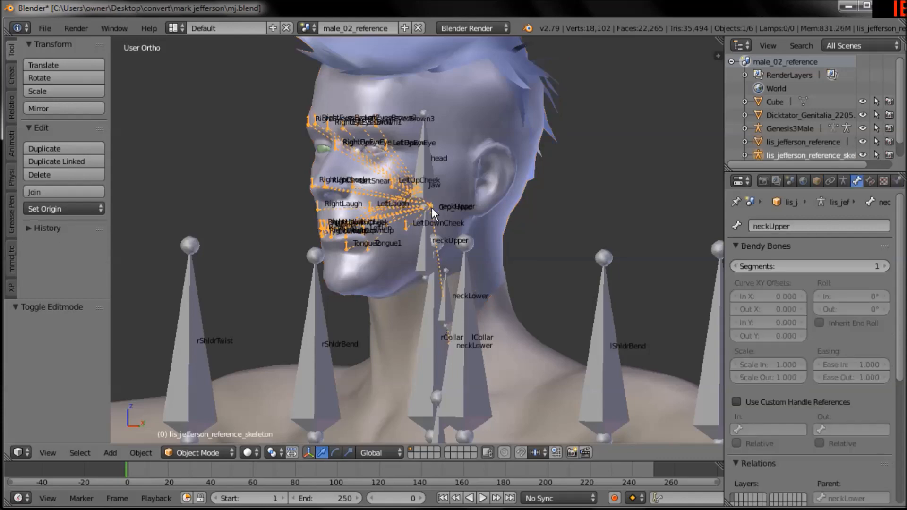
key("Tab")
middle_click_drag(482, 242, 463, 244)
key("a")
key("KP_3")
scroll(414, 297, "up", 2)
middle_click_drag(414, 296, 475, 325)
key("z")
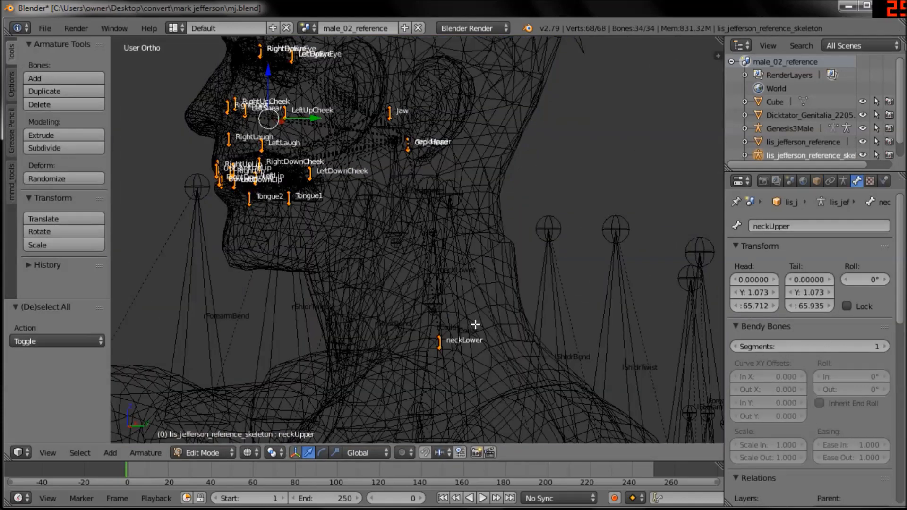
left_click_drag(468, 282, 441, 392, "ctrl")
key("a")
mouse_move(491, 307)
left_mouse_down("ctrl")
mouse_move(469, 387)
mouse_move(473, 379)
left_mouse_up("ctrl")
middle_click_drag(403, 269, 404, 284, "shift")
scroll(425, 298, "up", 8)
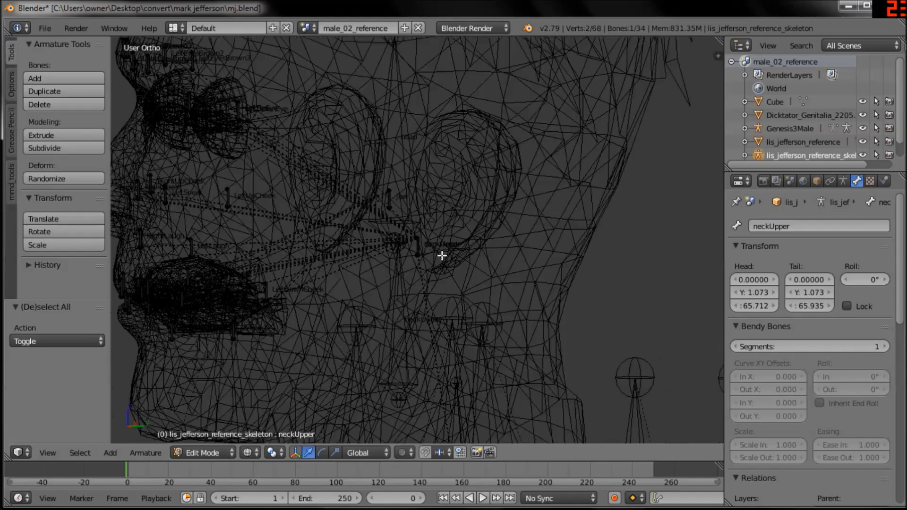
mouse_move(441, 212)
middle_mouse_down("ctrl")
mouse_move(486, 264)
mouse_move(467, 263)
mouse_move(442, 223)
middle_mouse_up("ctrl")
key("x")
left_click(486, 264)
Delete the neckUpper bone overlapping Grp_Head in Jefferson's skeleton and return to Object Mode
key("a")
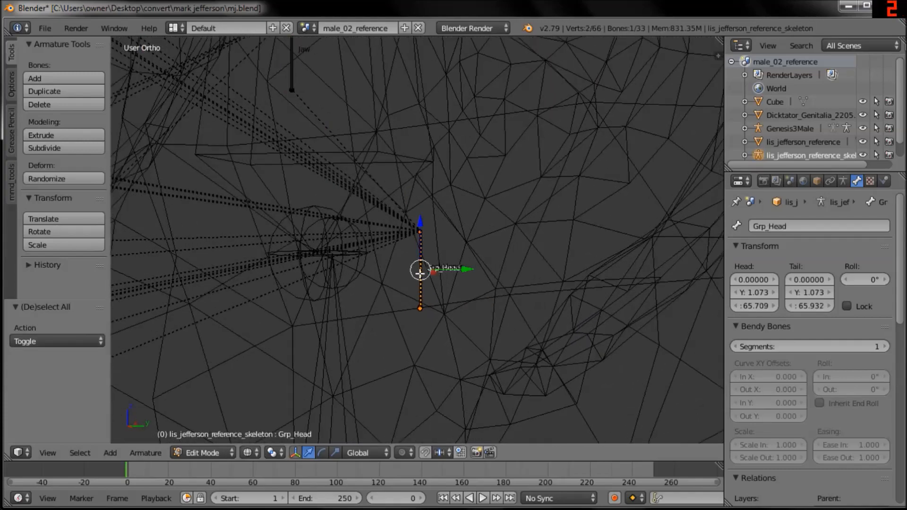
key("x")
left_click(419, 274)
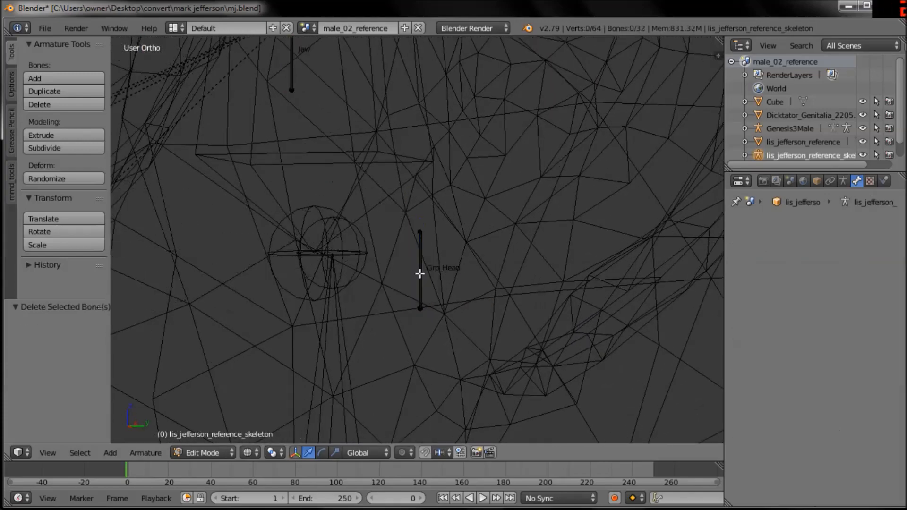
scroll(522, 217, "down", 5)
key("KP_1")
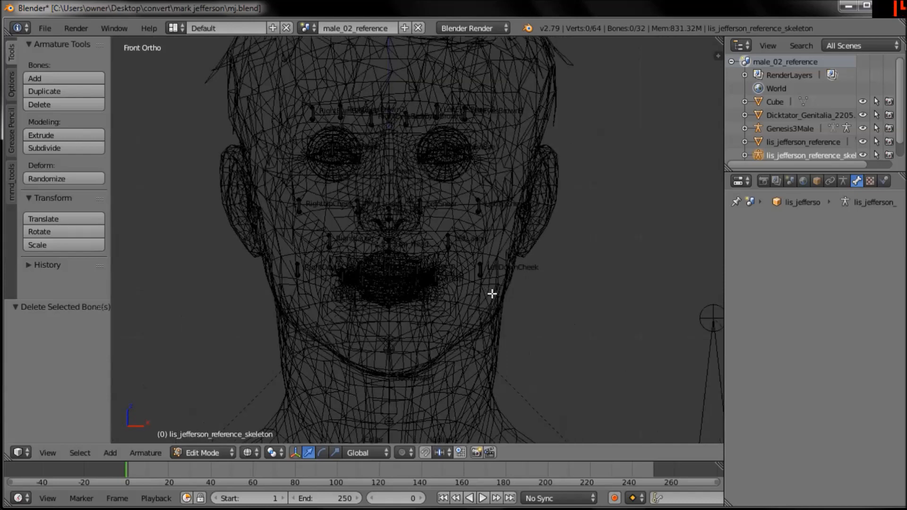
middle_click_drag(532, 241, 530, 254, "ctrl")
key("z")
middle_click_drag(526, 306, 502, 240, "shift")
middle_click_drag(508, 283, 509, 350, "ctrl")
key("Tab")
Join Jefferson's skeleton into the Genesis3Male armature, keeping Genesis3Male as the active object
key("z")
mouse_move(507, 206)
middle_mouse_down()
mouse_move(512, 229)
mouse_move(456, 166)
middle_mouse_up()
key("z")
key("z")
mouse_move(477, 264)
middle_mouse_down()
mouse_move(486, 260)
mouse_move(442, 257)
middle_mouse_up()
key("KP_1")
key("z")
right_click(521, 246, "shift")
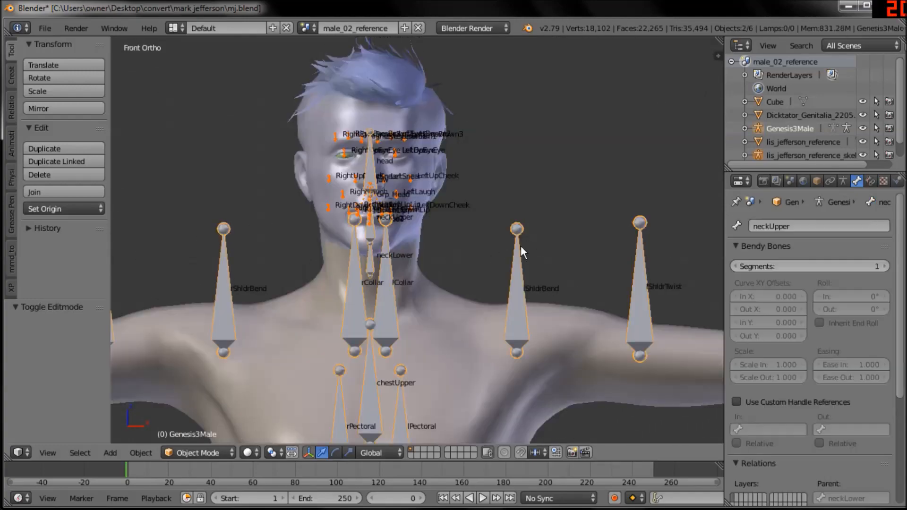
scroll(488, 246, "down", 2)
key("z")
right_click(479, 214, "shift")
right_click(479, 214, "shift")
scroll(481, 241, "down", 2)
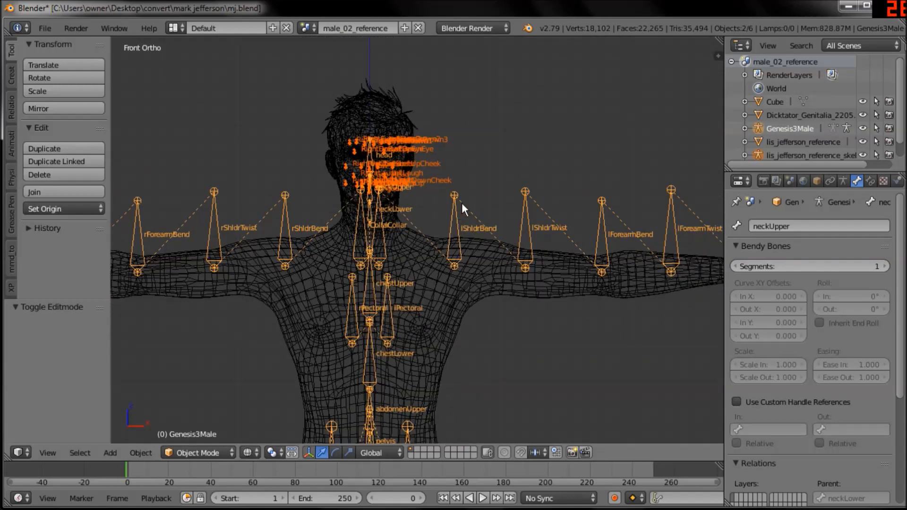
key("ctrl+j")
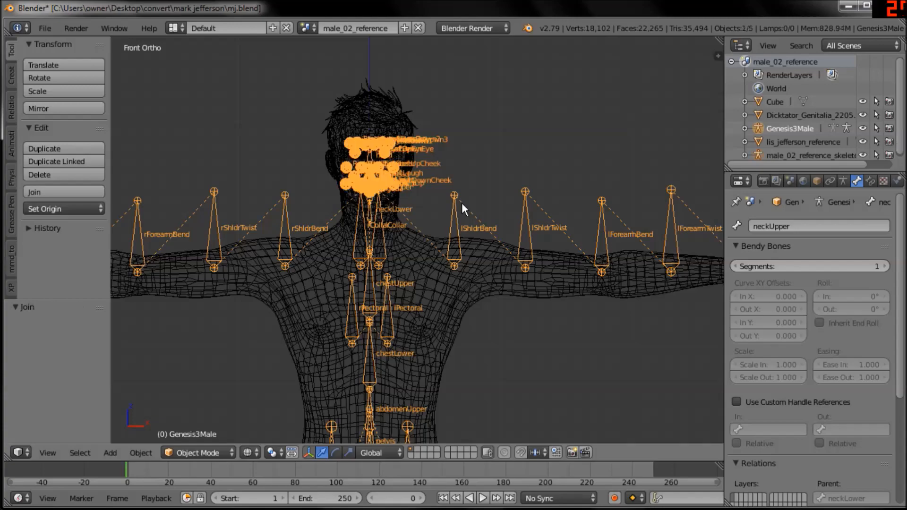
Examine the joined armature's facial, neck and shoulder bones from the front and at an angle
middle_click_drag(461, 203, 463, 216)
scroll(460, 223, "up", 4)
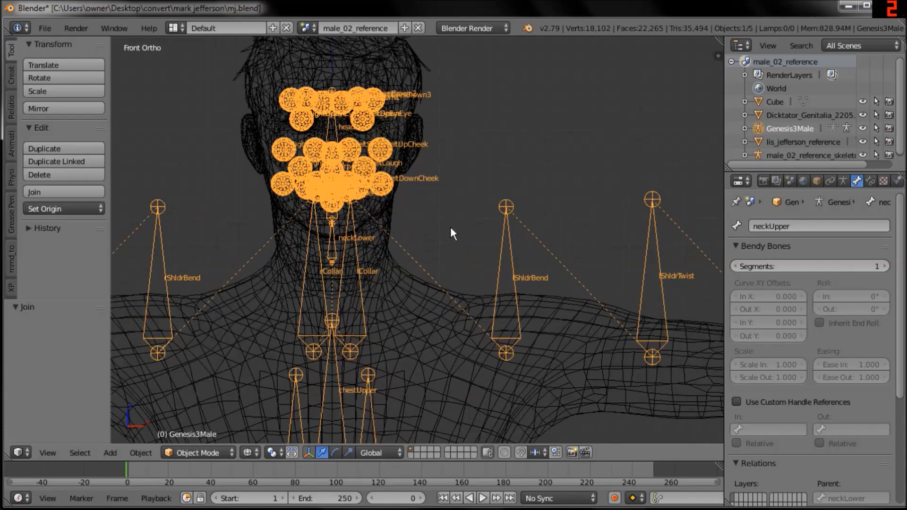
key("z")
middle_click_drag(407, 242, 531, 233)
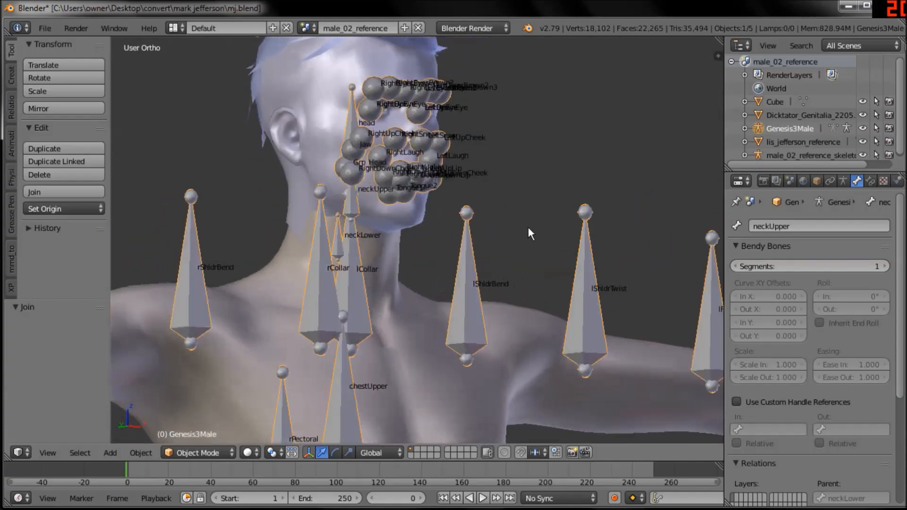
key("KP_1")
scroll(538, 224, "down", 3)
key("z")
mouse_move(506, 306)
middle_mouse_down("shift")
mouse_move(491, 251)
mouse_move(498, 282)
middle_mouse_up("shift")
key("z")
scroll(510, 327, "up", 3)
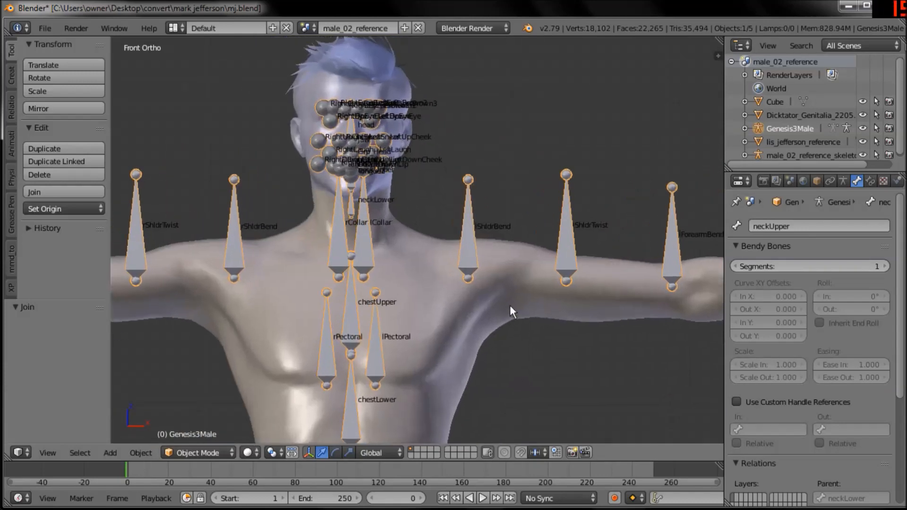
key("z")
Open the Dicktator_Genitalia_2205.Shape body mesh in Edit Mode at the neck in side wireframe view, with nothing selected
right_click(478, 320)
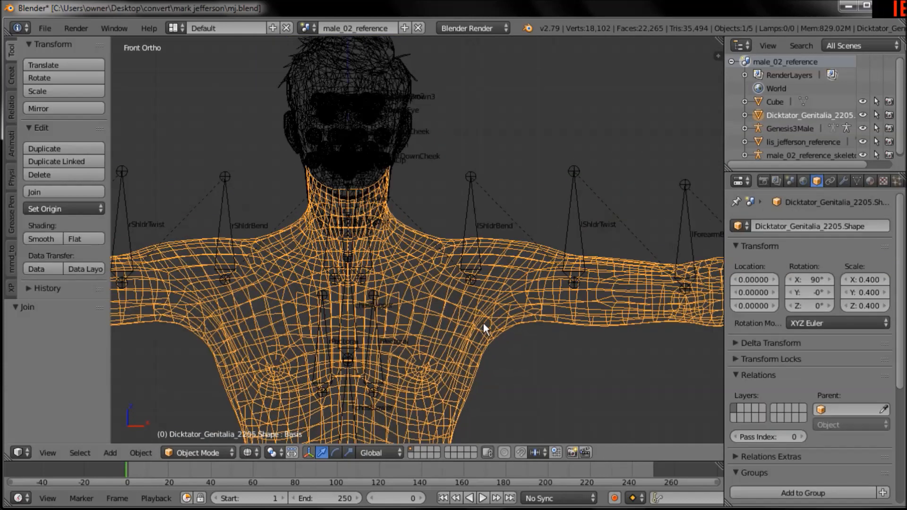
middle_click_drag(460, 176, 392, 244, "shift")
scroll(482, 227, "up", 3)
key("KP_3")
middle_click_drag(456, 253, 457, 288, "shift")
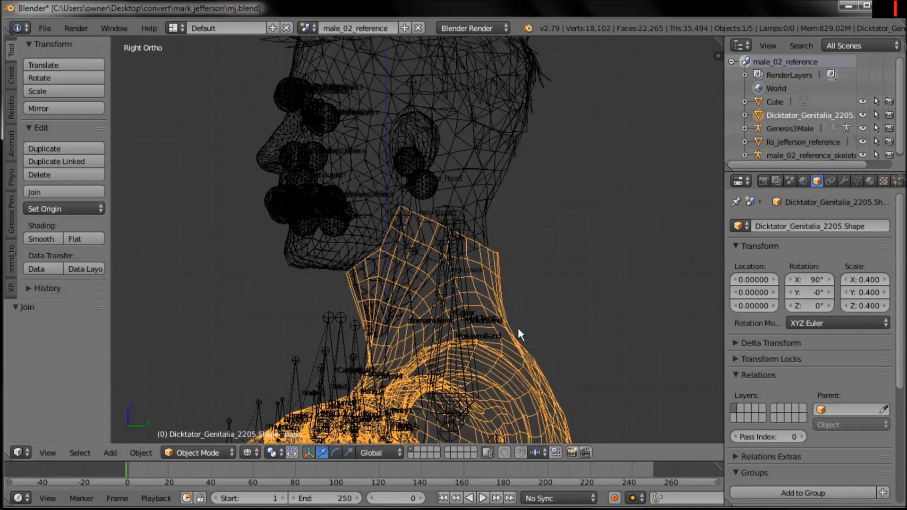
scroll(513, 283, "up", 2)
right_click(503, 197)
right_click(526, 285)
right_click(506, 199)
right_click(522, 278)
middle_click_drag(528, 279, 524, 231, "shift")
scroll(523, 240, "up", 1)
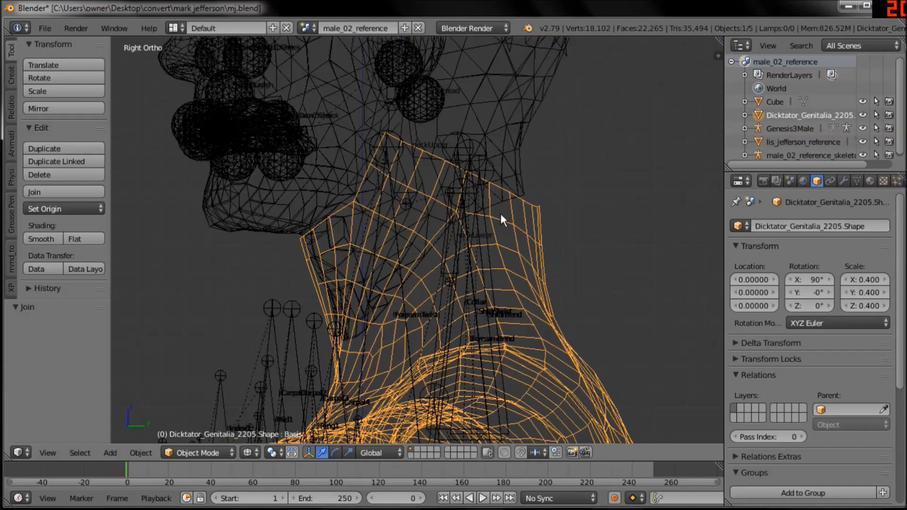
key("Tab")
key("a")
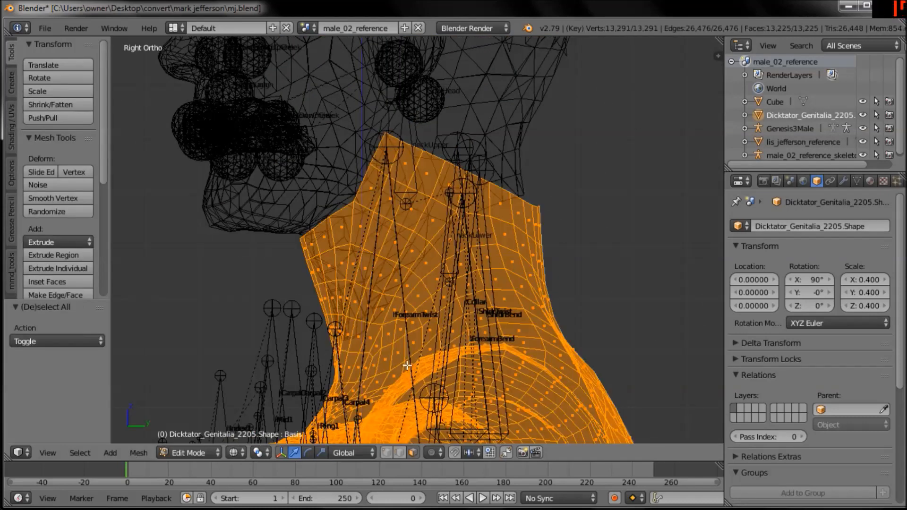
scroll(404, 275, "up", 3)
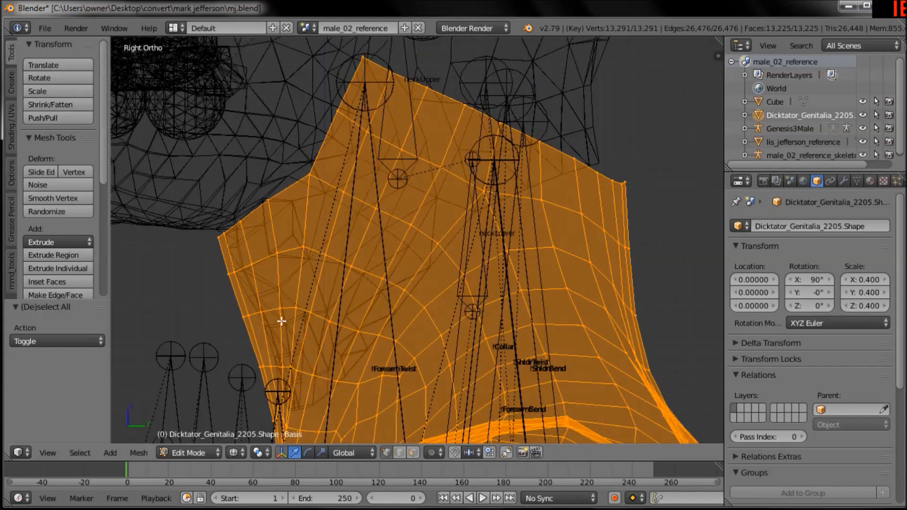
key("a")
Select the upper front and side faces of the body's neck and delete their vertices
mouse_move(326, 298)
left_mouse_down("ctrl")
mouse_move(449, 241)
mouse_move(554, 219)
mouse_move(625, 98)
mouse_move(142, 107)
mouse_move(223, 345)
left_mouse_up("ctrl")
mouse_move(623, 203)
left_mouse_down("ctrl")
mouse_move(658, 126)
mouse_move(665, 201)
left_mouse_up("ctrl")
scroll(488, 221, "up", 3)
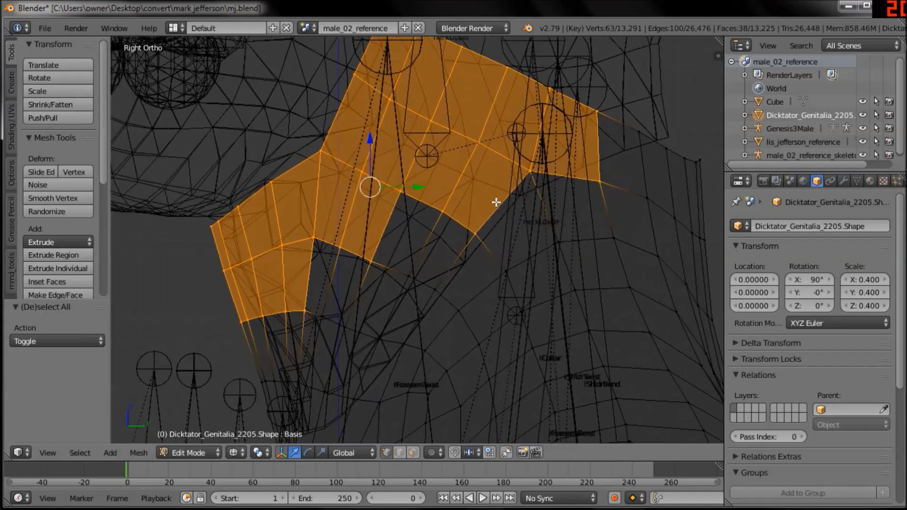
left_click(408, 275, "ctrl")
mouse_move(408, 275)
middle_mouse_down("shift")
mouse_move(431, 257)
mouse_move(424, 275)
middle_mouse_up("shift")
mouse_move(444, 243)
left_mouse_down("ctrl")
mouse_move(338, 314)
mouse_move(402, 314)
left_mouse_up("ctrl")
mouse_move(461, 208)
middle_mouse_down("ctrl")
mouse_move(458, 263)
mouse_move(433, 294)
mouse_move(445, 246)
middle_mouse_up("ctrl")
middle_click_drag(528, 236, 546, 244, "shift")
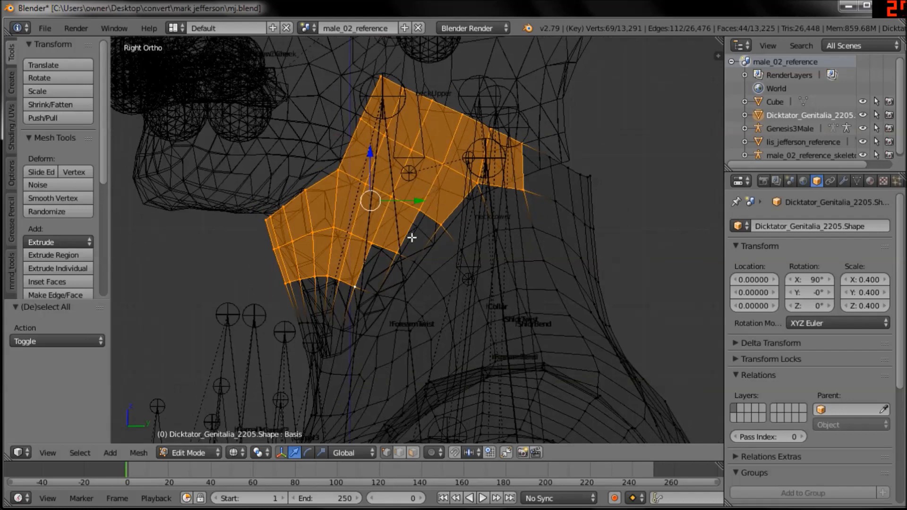
key("x")
left_click(553, 236)
Delete the topmost vertices at the back of the body's neck and return to Object Mode
key("l")
middle_click_drag(554, 298, 549, 223, "shift")
mouse_move(539, 273)
middle_mouse_down("ctrl")
mouse_move(547, 229)
mouse_move(546, 265)
mouse_move(469, 325)
mouse_move(557, 221)
middle_mouse_up("ctrl")
key("a")
mouse_move(588, 202)
left_mouse_down("ctrl")
mouse_move(506, 178)
mouse_move(599, 125)
left_mouse_up("ctrl")
key("x")
left_click(593, 172)
key("a")
middle_click_drag(472, 232, 544, 245, "ctrl")
key("a")
key("Tab")
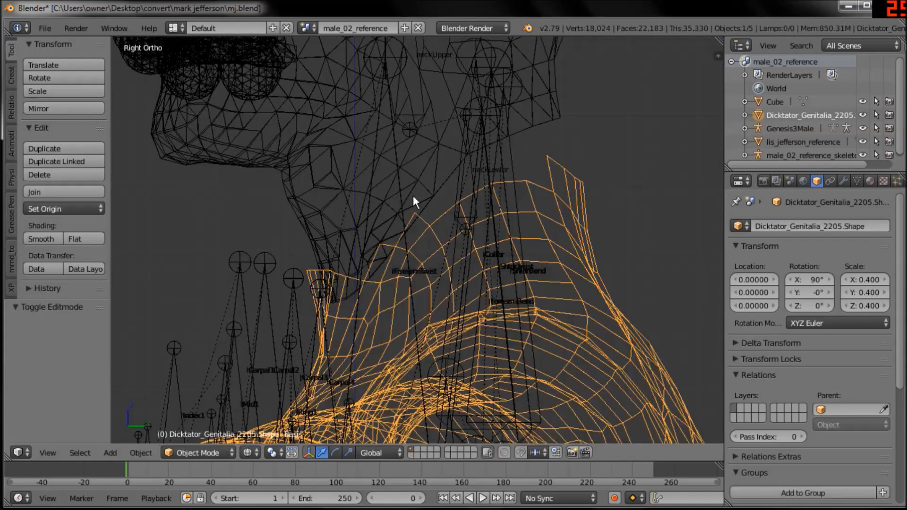
Compare the cut neck edges of Jefferson's head and the body mesh in Edit Mode
right_click(413, 196)
key("Tab")
key("a")
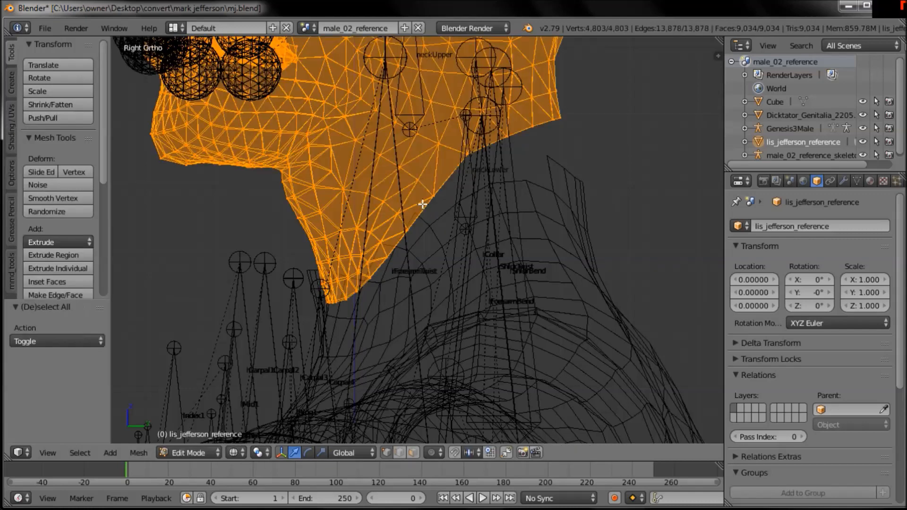
middle_click_drag(474, 246, 480, 239, "shift")
scroll(551, 232, "up", 2)
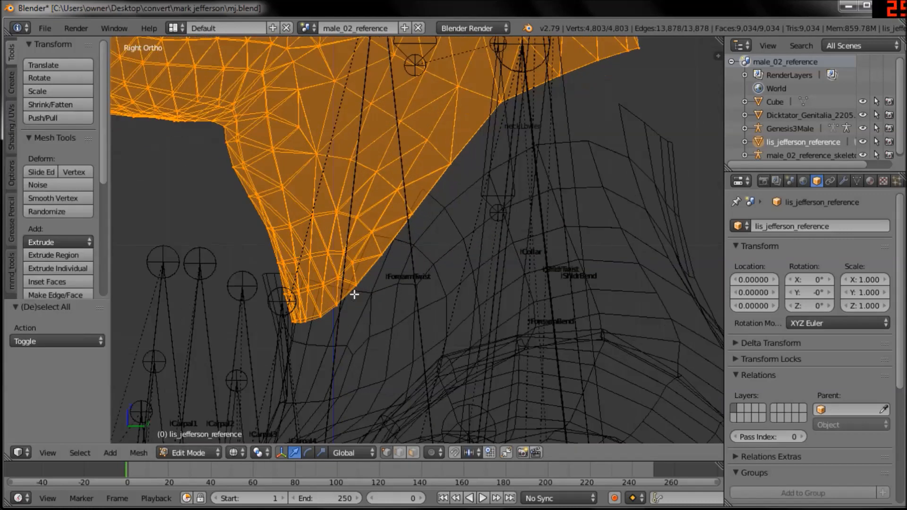
key("a")
key("Tab")
right_click(429, 266)
key("Tab")
key("a")
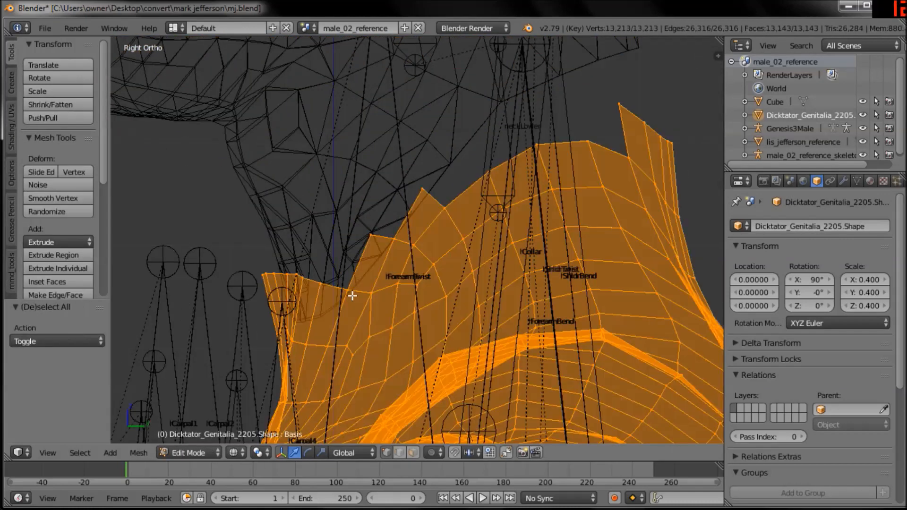
key("a")
middle_click_drag(591, 192, 482, 271, "shift")
scroll(519, 213, "down", 4)
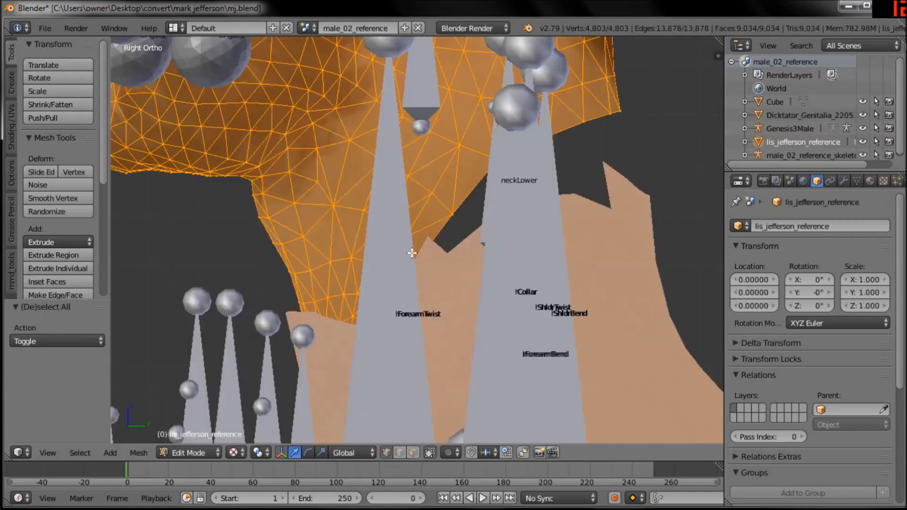
Delete the lower front vertices of the neck on the lis_jefferson_reference head mesh
scroll(412, 253, "up", 1)
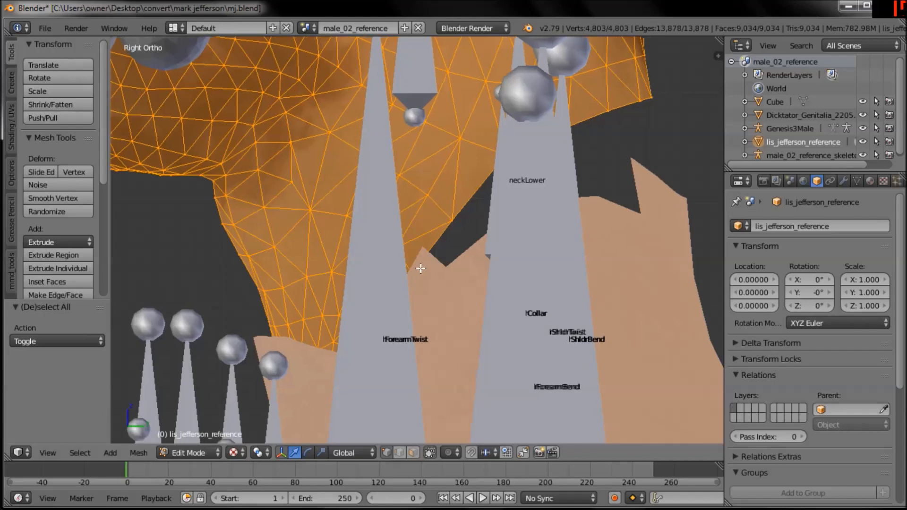
key("a")
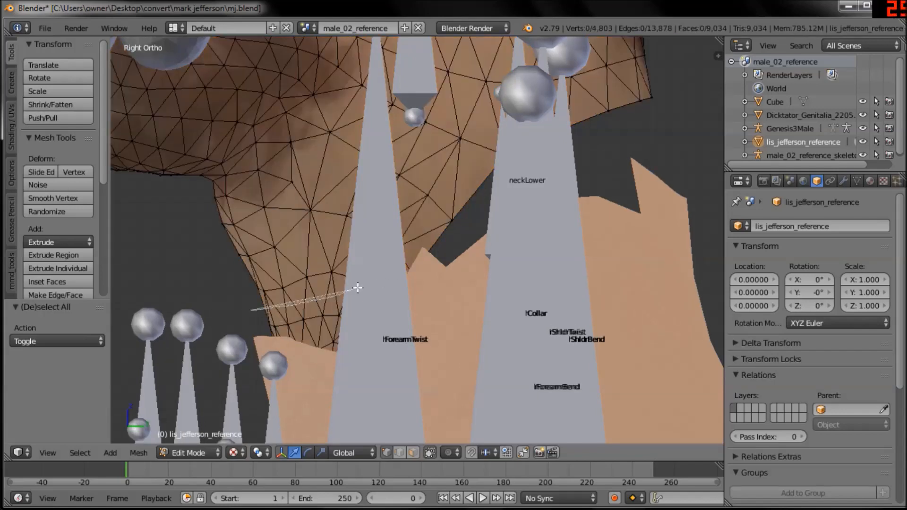
mouse_move(405, 257)
left_mouse_down("ctrl")
mouse_move(421, 389)
mouse_move(190, 385)
mouse_move(231, 326)
mouse_move(262, 302)
left_mouse_up("ctrl")
key("z")
scroll(280, 348, "down", 2)
scroll(280, 348, "up", 2)
mouse_move(347, 281)
left_mouse_down("ctrl")
mouse_move(467, 304)
mouse_move(469, 345)
left_mouse_up("ctrl")
scroll(490, 310, "up", 1)
key("x")
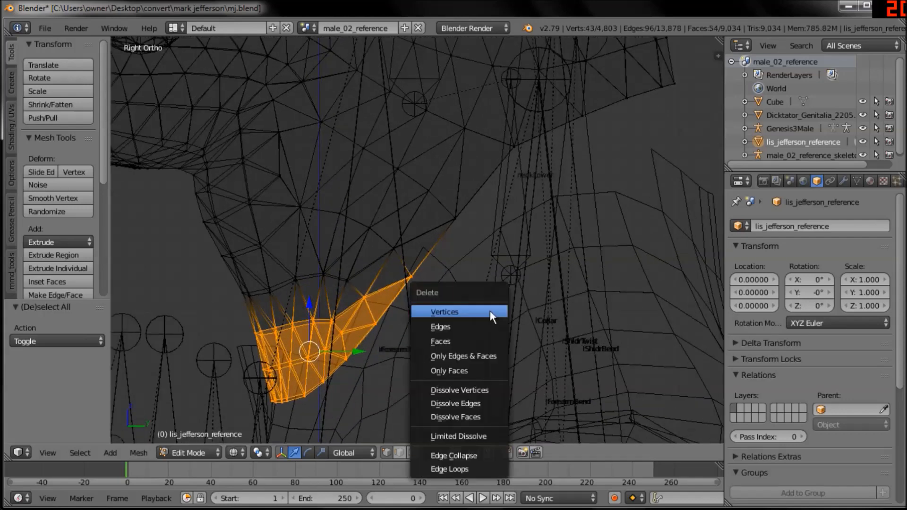
left_click(489, 312)
key("a")
scroll(524, 274, "down", 2)
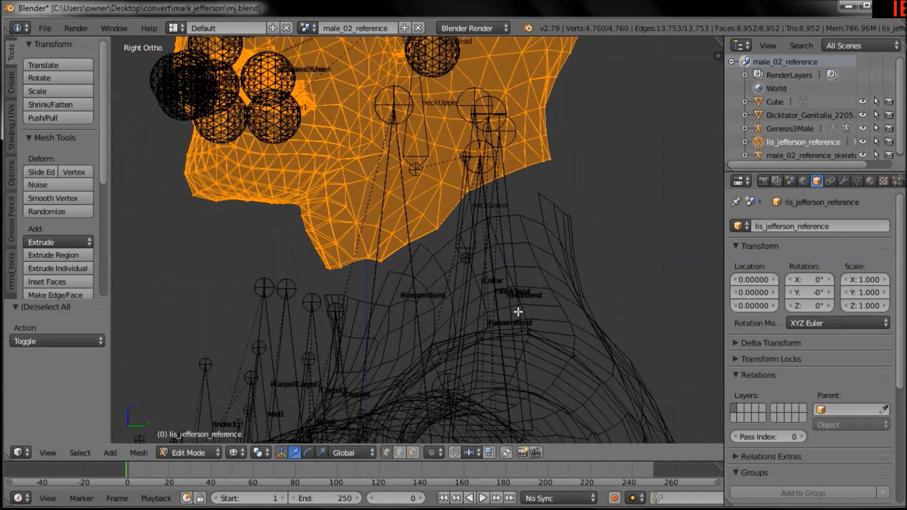
Select the vertices along the lower neck border of Jefferson's head mesh
scroll(518, 312, "up", 4)
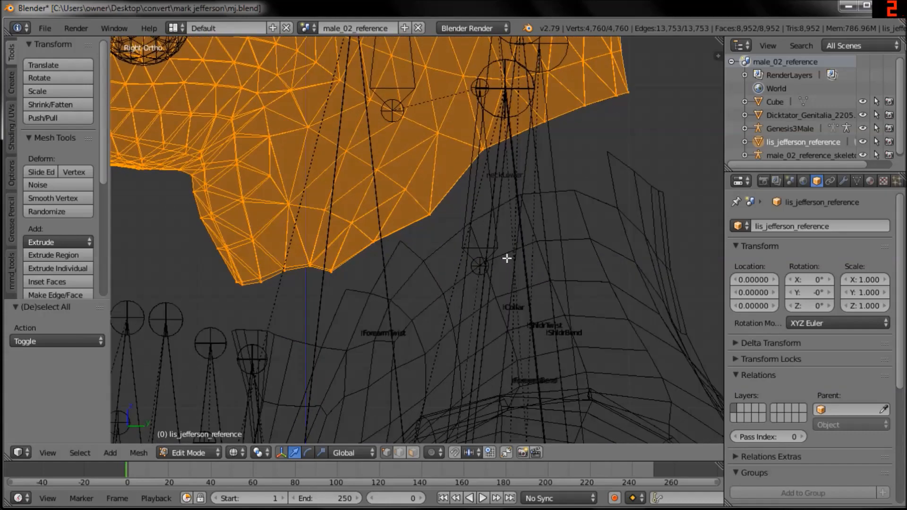
key("a")
middle_click_drag(594, 220, 594, 254, "shift")
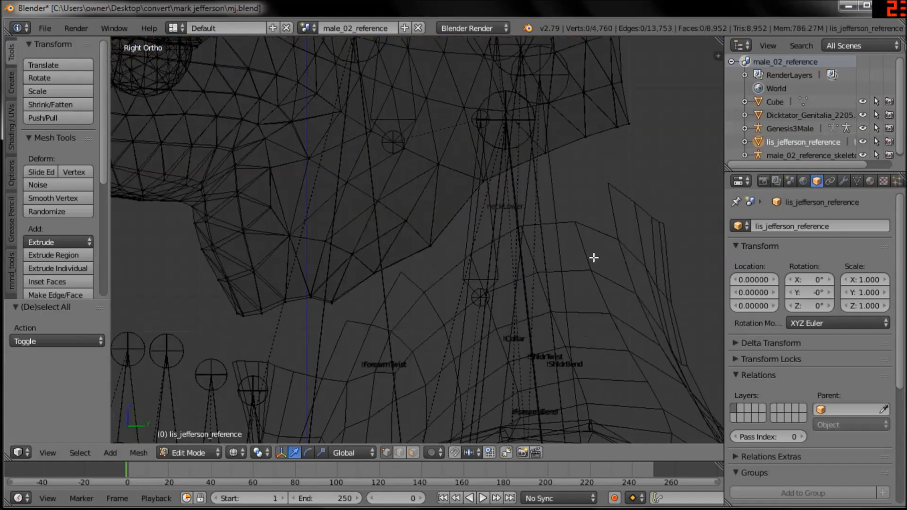
mouse_move(495, 231)
left_mouse_down("ctrl")
mouse_move(354, 317)
mouse_move(186, 318)
mouse_move(409, 232)
mouse_move(512, 152)
mouse_move(633, 105)
mouse_move(658, 108)
left_mouse_up("ctrl")
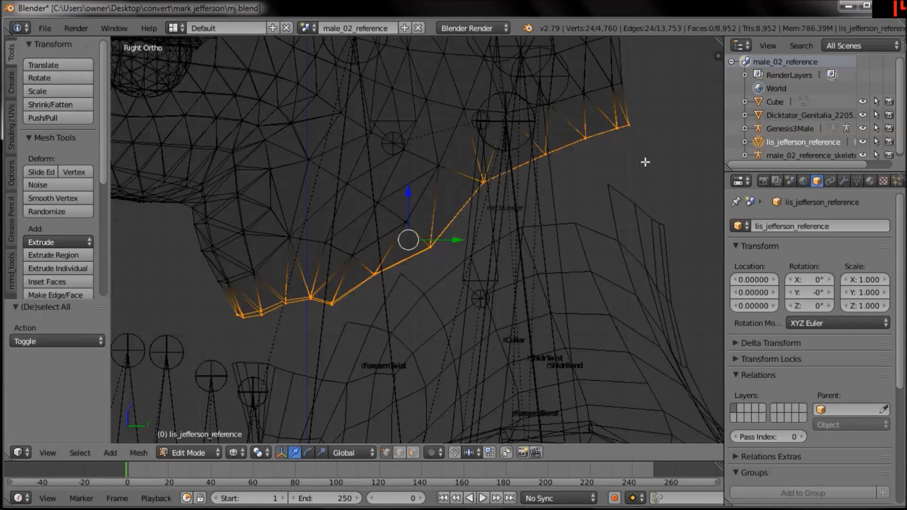
key("s")
key("z")
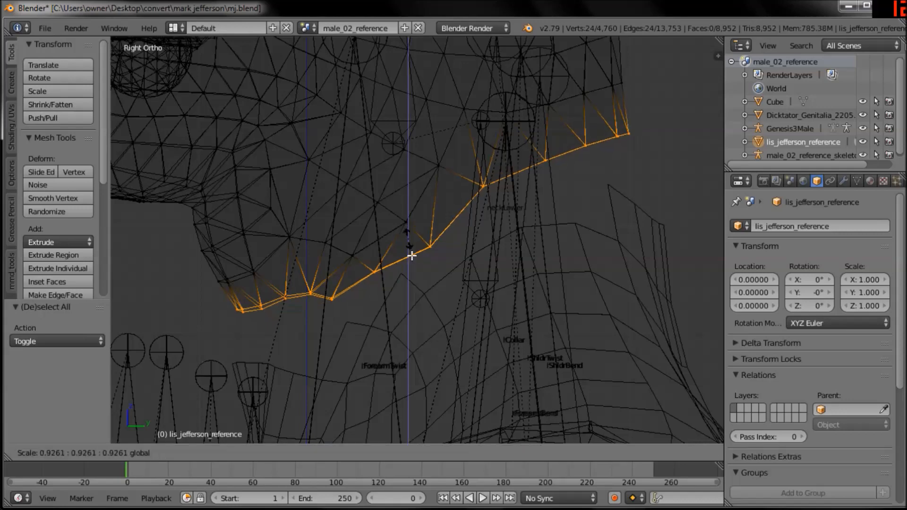
left_click(422, 296)
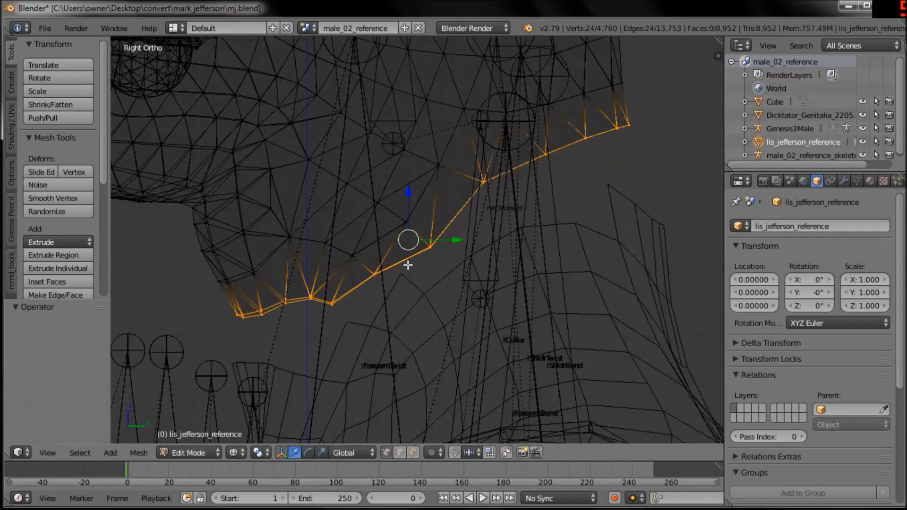
Deselect the front vertices of Jefferson's lower neck border and raise the remaining ones 0.101 along Z
scroll(423, 298, "up", 2)
middle_click_drag(404, 296, 396, 292, "ctrl")
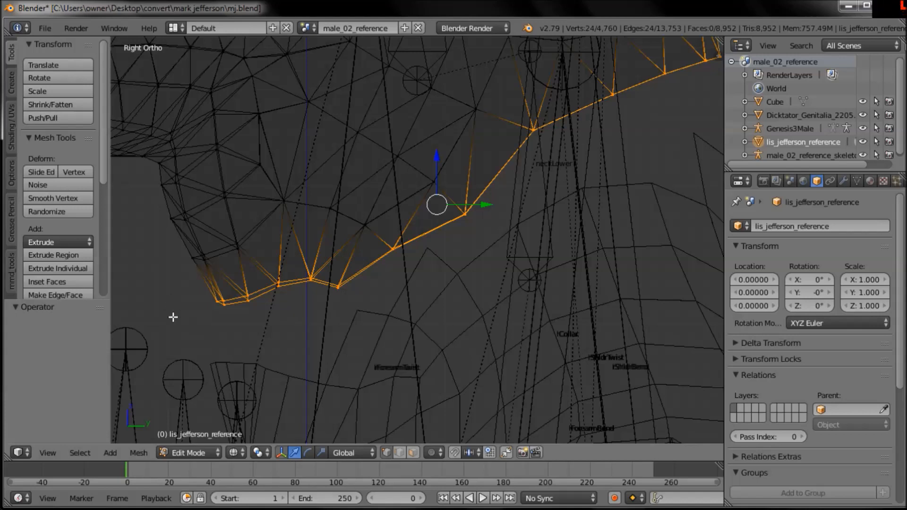
right_click_drag(237, 272, 213, 288, "ctrl+shift")
left_click_drag(489, 137, 501, 178, "shift")
left_click_drag(274, 267, 267, 300, "ctrl+shift")
middle_click_drag(545, 170, 532, 192, "shift")
left_click_drag(500, 151, 502, 132)
left_click_drag(283, 343, 284, 344, "ctrl+shift")
mouse_move(531, 132)
left_mouse_down()
mouse_move(543, 44)
mouse_move(531, 398)
left_mouse_up()
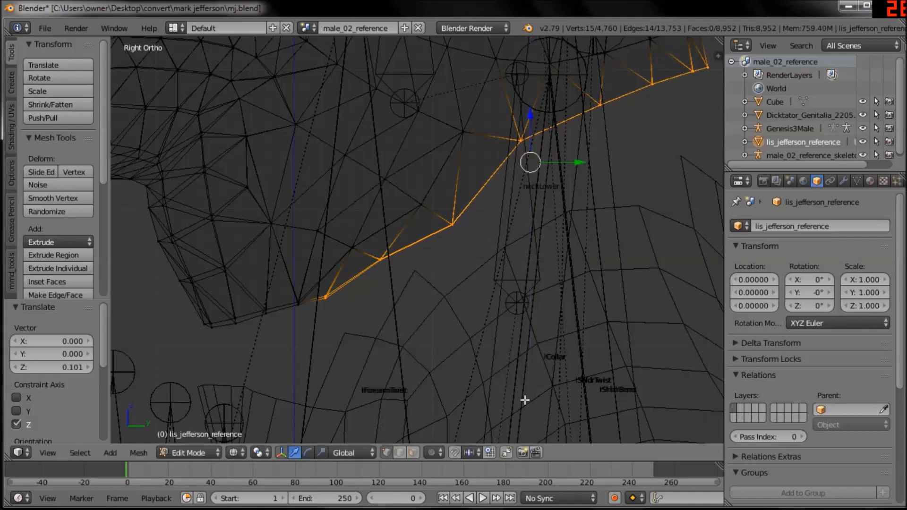
Shift the middle and rear neck border vertices of Jefferson's head along Z in stages, deselecting the front ones progressively
left_click_drag(328, 321, 332, 319, "ctrl+shift")
mouse_move(476, 195)
middle_mouse_down("shift")
mouse_move(433, 235)
mouse_move(449, 247)
middle_mouse_up("shift")
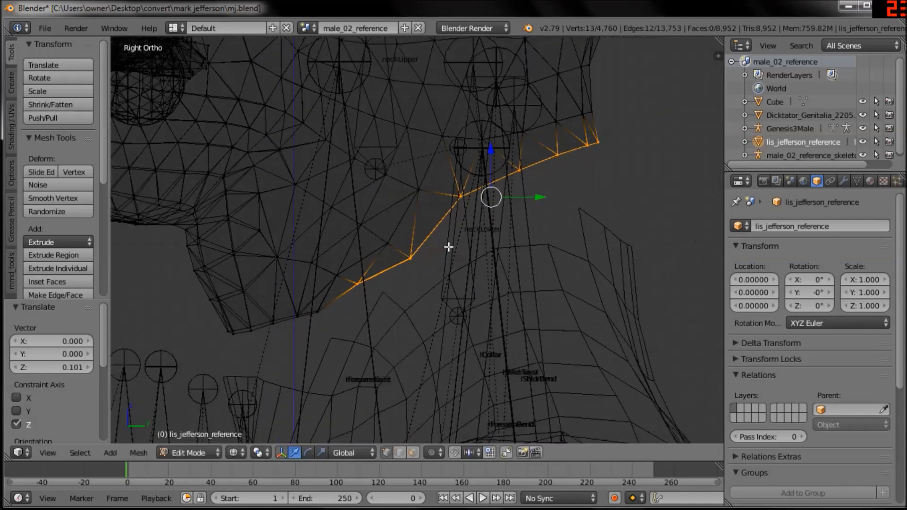
left_click_drag(491, 154, 496, 242)
mouse_move(358, 322)
left_mouse_down("ctrl+shift")
mouse_move(318, 299)
mouse_move(326, 313)
left_mouse_up("ctrl+shift")
left_click_drag(516, 149, 520, 185)
mouse_move(456, 320)
left_mouse_down("ctrl+shift")
mouse_move(402, 263)
mouse_move(447, 309)
left_mouse_up("ctrl+shift")
middle_click_drag(469, 269, 425, 308, "shift")
middle_click_drag(425, 308, 439, 267, "ctrl")
left_click_drag(516, 156, 578, 333)
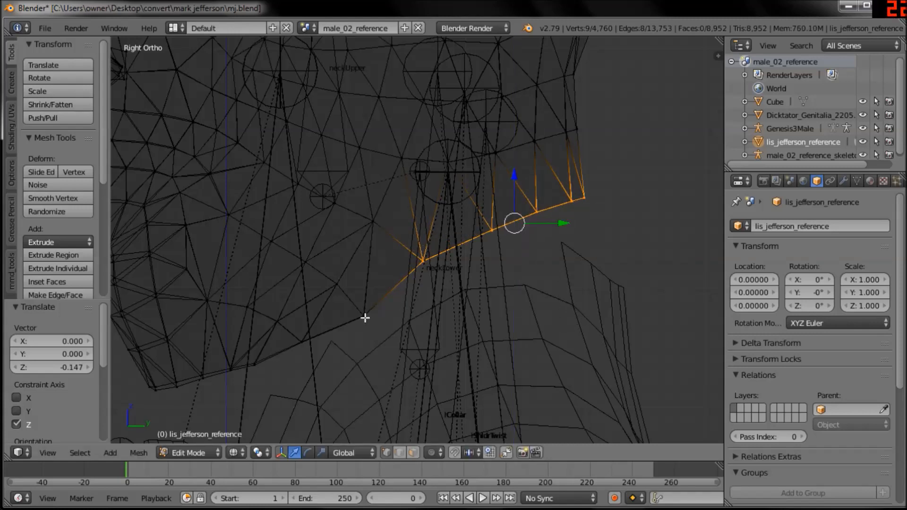
Raise the remaining rear vertices of Jefferson's neck border 0.039 along Z and undo the extra move
right_click(388, 309, "shift")
left_click_drag(488, 198, 497, 153)
right_click(373, 309, "shift")
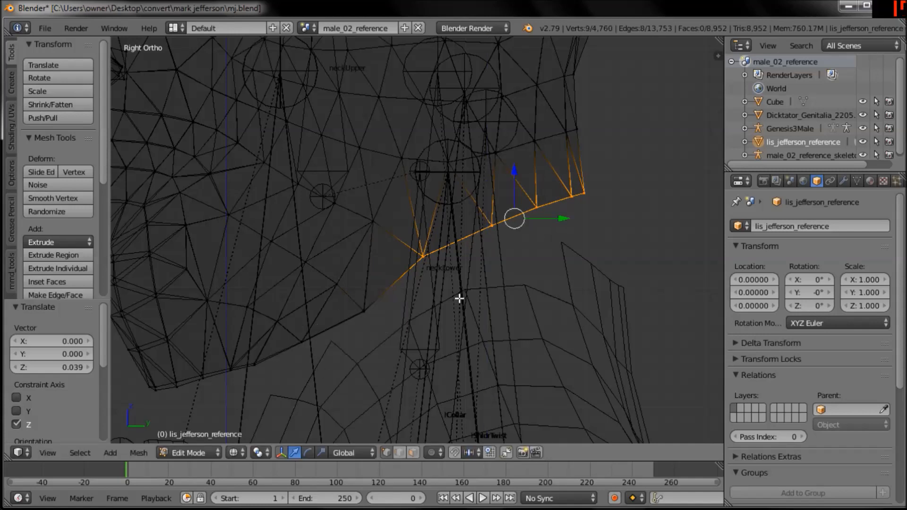
left_click_drag(524, 218, 538, 255)
key("ctrl+z")
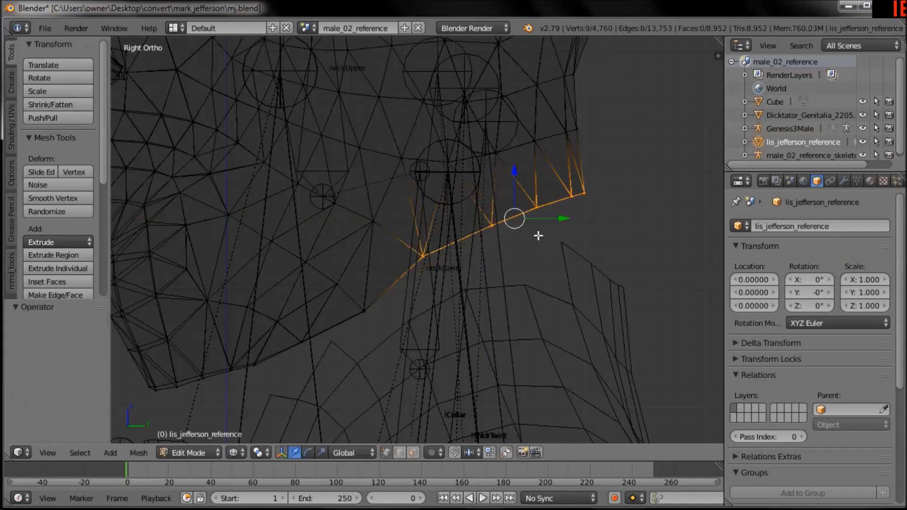
Lower the rear vertices of Jefferson's neck border in small steps along Z to form a smooth slanting edge
mouse_move(522, 174)
left_mouse_down()
mouse_move(517, 188)
mouse_move(544, 295)
left_mouse_up()
left_click_drag(487, 314, 423, 334, "ctrl+shift")
left_click_drag(543, 177, 557, 233)
mouse_move(505, 299)
left_mouse_down("ctrl+shift")
mouse_move(480, 254)
mouse_move(496, 222)
left_mouse_up("ctrl+shift")
left_click_drag(566, 178, 568, 227)
left_click_drag(553, 266, 527, 246, "ctrl+shift")
left_click_drag(582, 175, 583, 213)
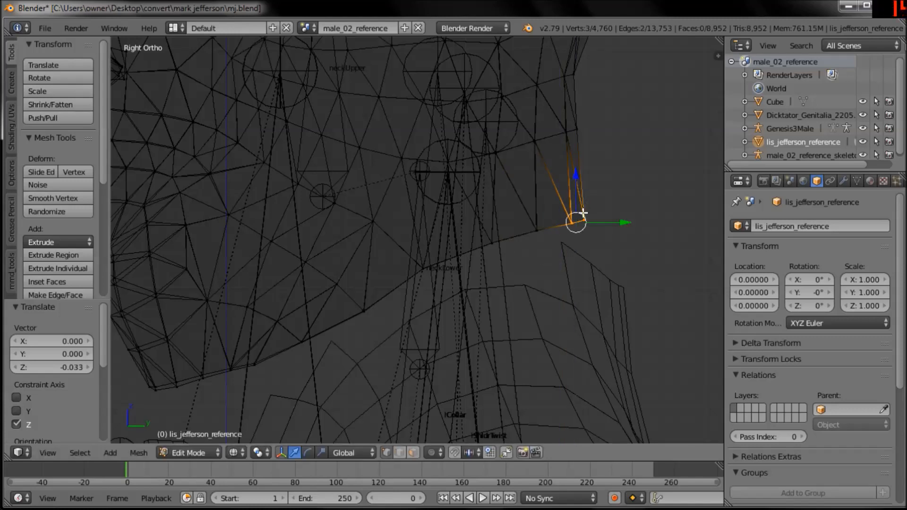
mouse_move(568, 255)
left_mouse_down("ctrl+shift")
mouse_move(524, 208)
mouse_move(543, 179)
mouse_move(589, 190)
mouse_move(588, 198)
left_mouse_up("ctrl+shift")
middle_click_drag(527, 259, 545, 243, "shift")
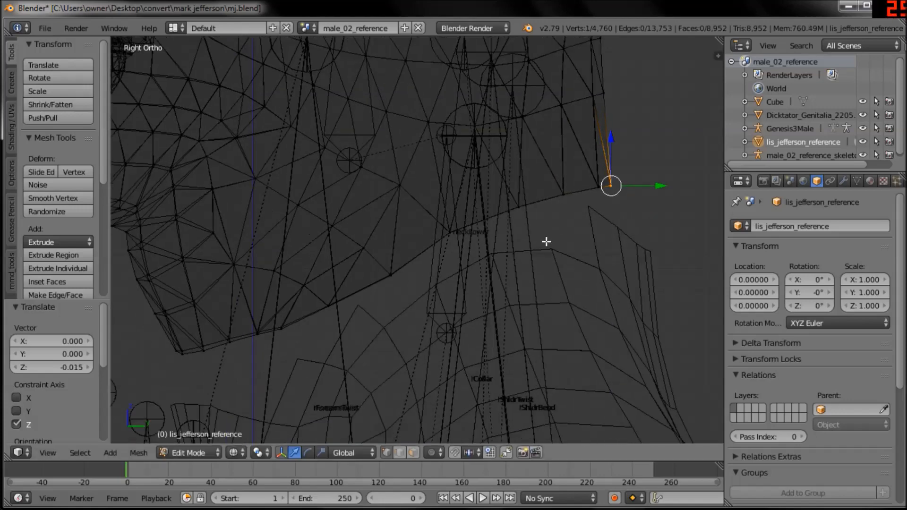
Switch editing to the body mesh Dicktator_Genitalia_2205.Shape and select the vertices around its neck opening
key("Tab")
scroll(570, 244, "down", 2)
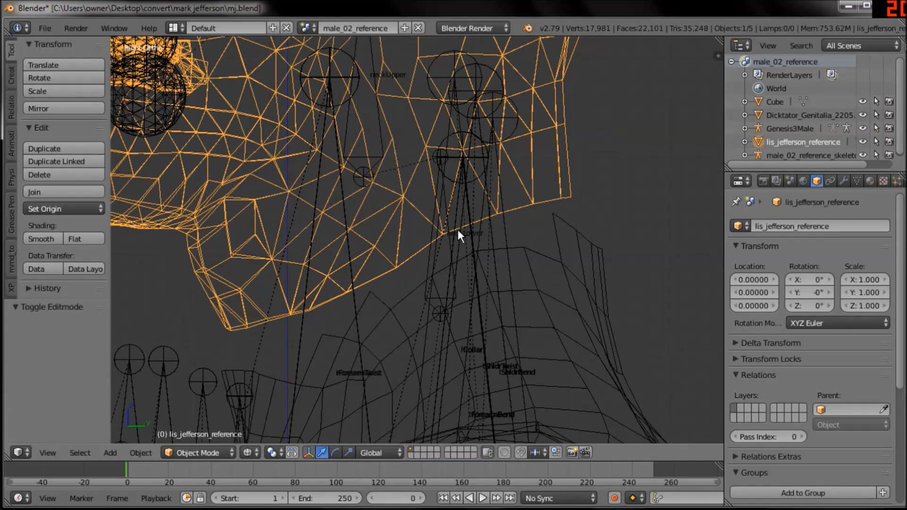
right_click(501, 290)
middle_click_drag(540, 303, 544, 261, "shift")
key("Tab")
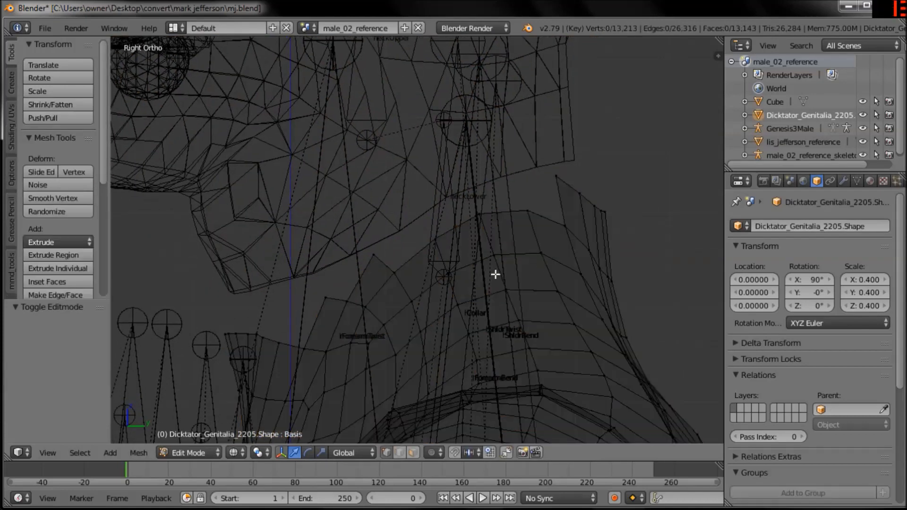
middle_click_drag(415, 301, 462, 273, "shift")
scroll(367, 311, "up", 1)
mouse_move(208, 329)
left_mouse_down("ctrl")
mouse_move(330, 363)
mouse_move(391, 304)
mouse_move(541, 227)
mouse_move(631, 216)
mouse_move(639, 257)
mouse_move(599, 99)
mouse_move(356, 164)
left_mouse_up("ctrl")
middle_click_drag(390, 217, 356, 180, "shift")
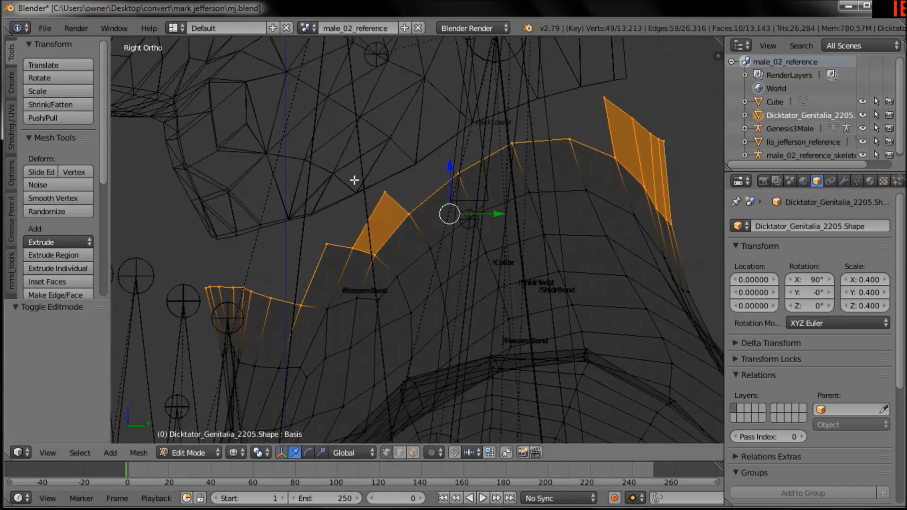
Deselect the vertices below the body's neck edge, keeping only the border vertices selected
scroll(654, 229, "down", 1)
left_click_drag(644, 196, 636, 276, "ctrl+shift")
middle_click_drag(411, 291, 425, 325, "shift")
middle_click_drag(427, 321, 437, 270, "ctrl")
left_click_drag(419, 312, 407, 343, "ctrl+shift")
middle_click_drag(429, 297, 408, 286, "shift")
middle_click_drag(431, 218, 431, 224, "ctrl")
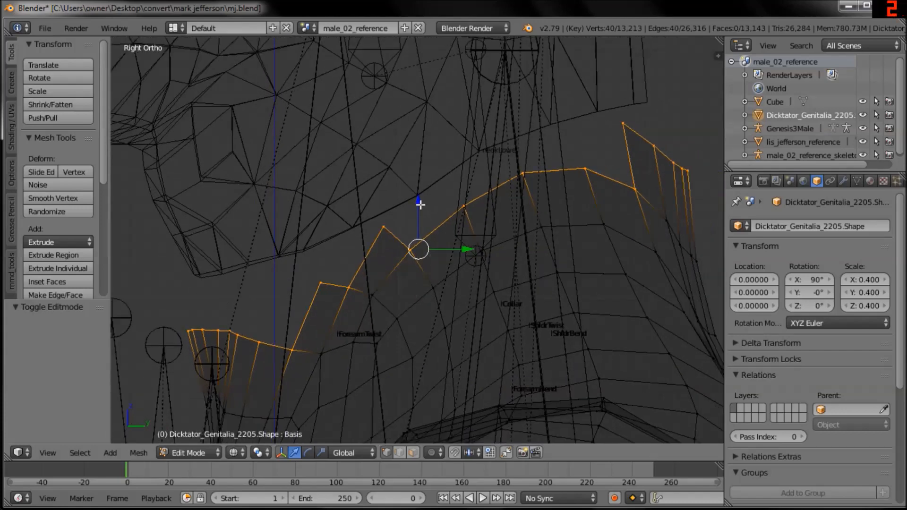
Raise the body's neck border 0.278 along Z, leaving out the protruding peak vertices
left_click_drag(420, 204, 421, 201)
mouse_move(421, 200)
middle_mouse_down("ctrl")
mouse_move(446, 264)
mouse_move(421, 197)
middle_mouse_up("ctrl")
key("Tab")
key("Tab")
key("g")
key("z")
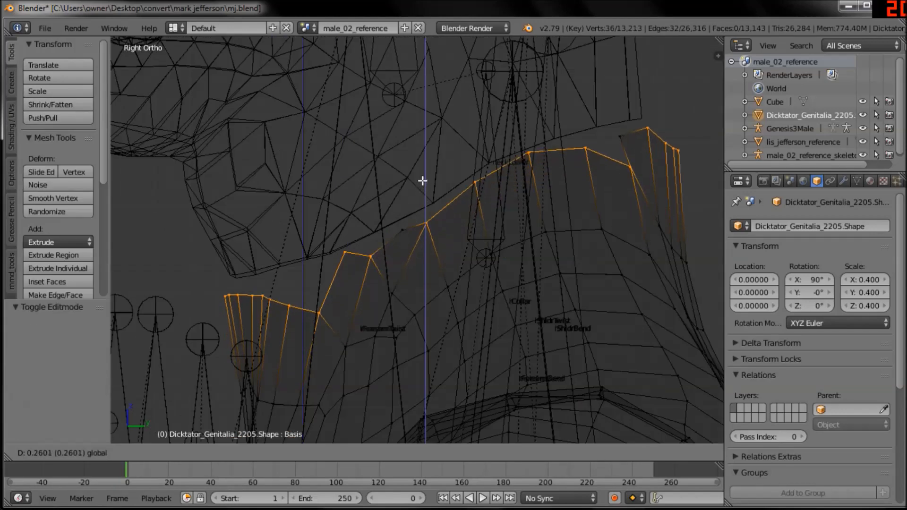
left_click_drag(422, 181, 422, 181)
Deselect the side vertices of the body's neck border in stages and adjust the rest along Z to follow the head's edge
scroll(449, 269, "up", 3)
mouse_move(424, 271)
left_mouse_down("ctrl+shift")
mouse_move(446, 202)
mouse_move(433, 264)
left_mouse_up("ctrl+shift")
middle_click_drag(387, 283, 398, 292, "shift")
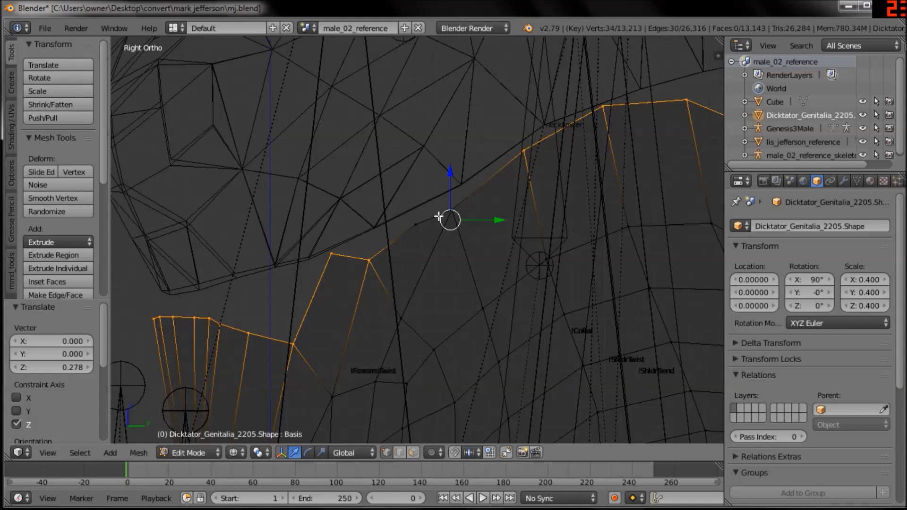
left_click_drag(449, 178, 441, 430)
left_click_drag(335, 256, 384, 250, "ctrl+shift")
left_click_drag(460, 166, 473, 180)
left_click_drag(307, 228, 348, 207, "ctrl+shift")
mouse_move(379, 263)
middle_mouse_down("shift")
mouse_move(400, 243)
mouse_move(398, 276)
middle_mouse_up("shift")
middle_click_drag(444, 251, 310, 321, "shift")
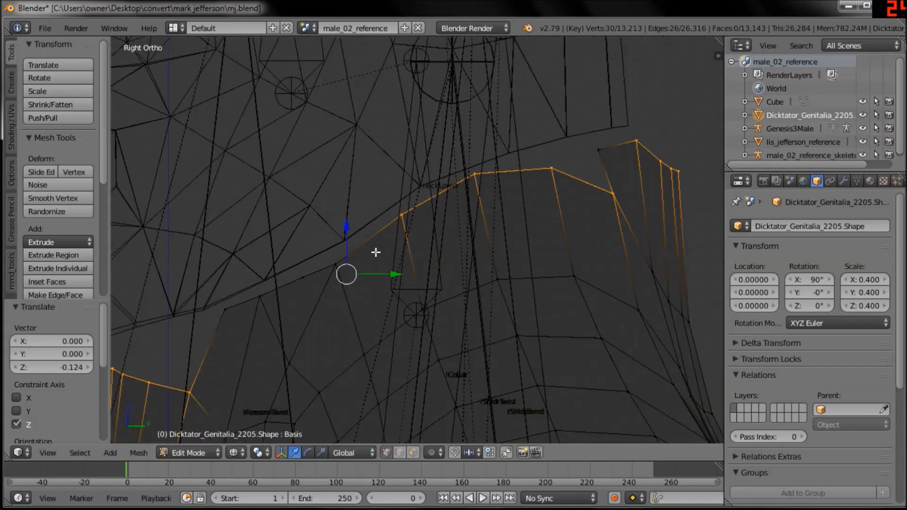
Raise the remaining body neck border vertices 0.196 along Z, and lower them 0.335 with the rear corner pair left out
mouse_move(417, 228)
left_mouse_down("ctrl+shift")
mouse_move(502, 158)
mouse_move(398, 269)
mouse_move(342, 220)
left_mouse_up("ctrl+shift")
left_click_drag(551, 133, 540, 171, "ctrl+shift")
middle_click_drag(503, 247, 388, 293, "shift")
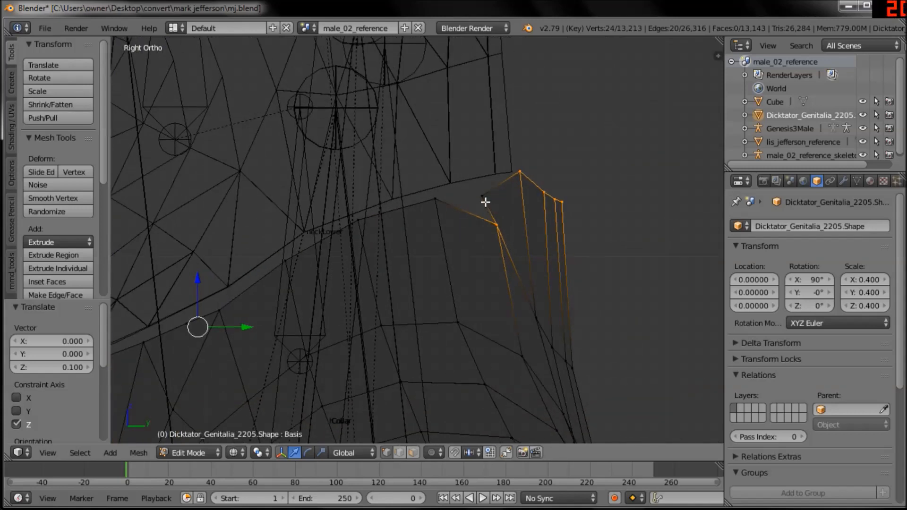
left_click_drag(199, 278, 210, 248)
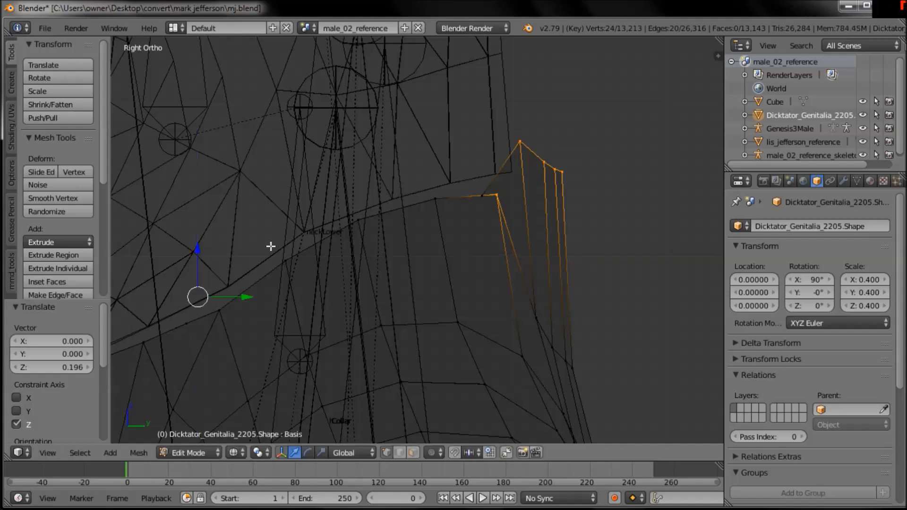
left_click_drag(511, 188, 390, 211, "ctrl+shift")
left_click_drag(171, 256, 179, 288)
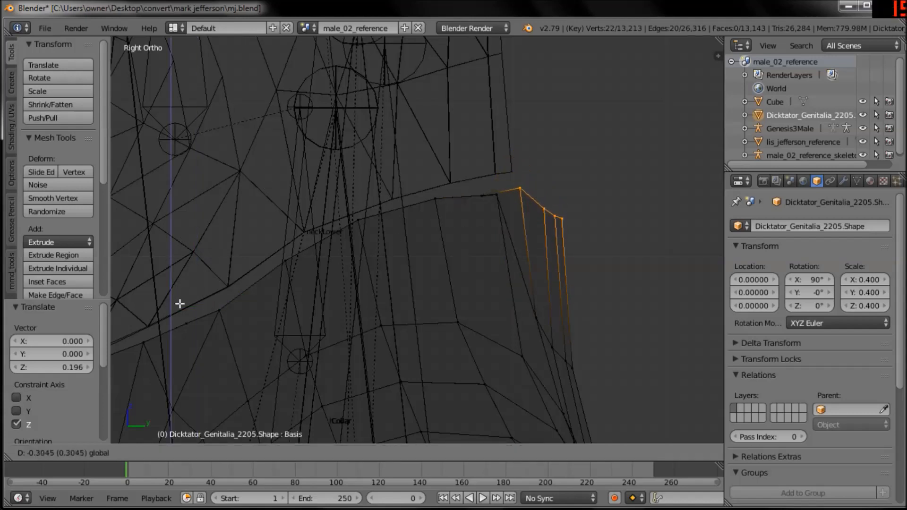
left_click(179, 308)
Select the misaligned vertex pair at the rear of the body's neck and move it 0.161 along Y and 0.017 along Z
right_click(482, 196)
middle_click_drag(512, 232, 447, 319)
key("KP_3")
scroll(425, 314, "up", 3)
left_click_drag(396, 306, 404, 268, "ctrl")
mouse_move(404, 267)
middle_mouse_down()
mouse_move(402, 309)
mouse_move(399, 289)
middle_mouse_up()
key("KP_3")
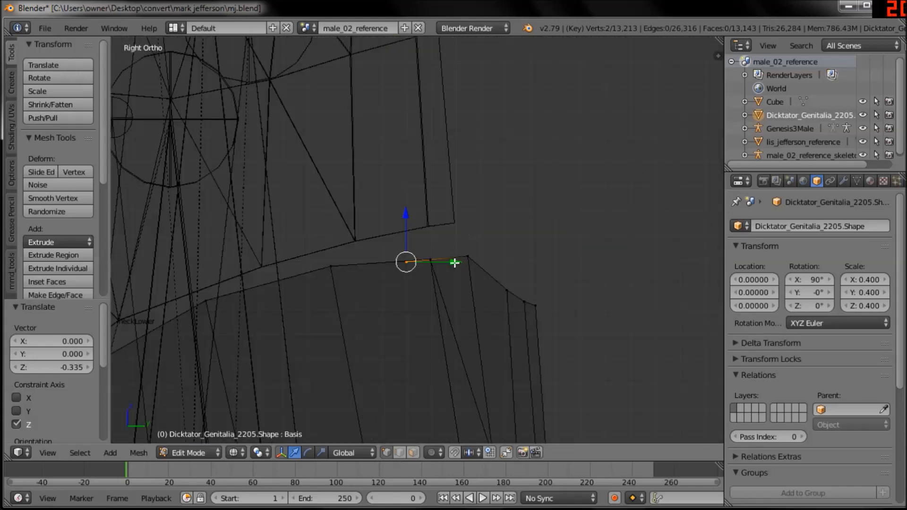
key("g")
key("y")
left_click(493, 258)
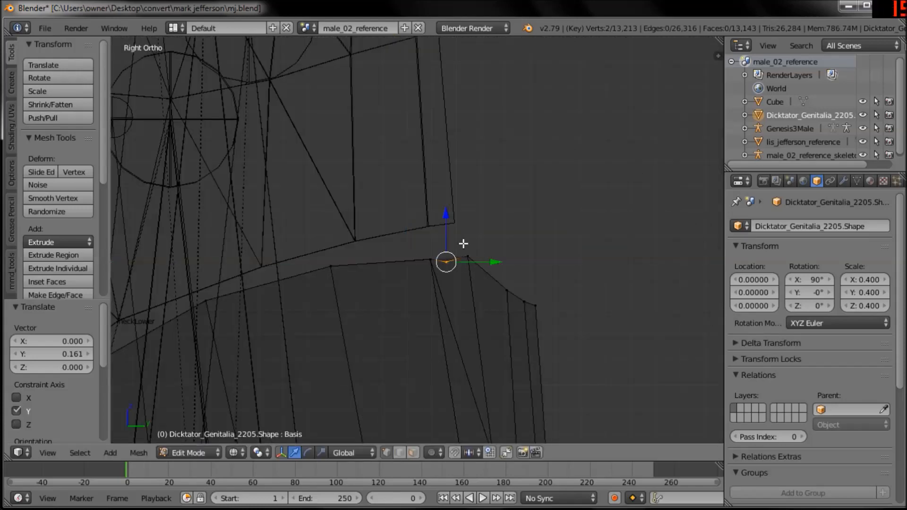
left_click_drag(446, 217, 457, 191)
left_click(465, 175)
middle_click_drag(466, 174, 496, 265)
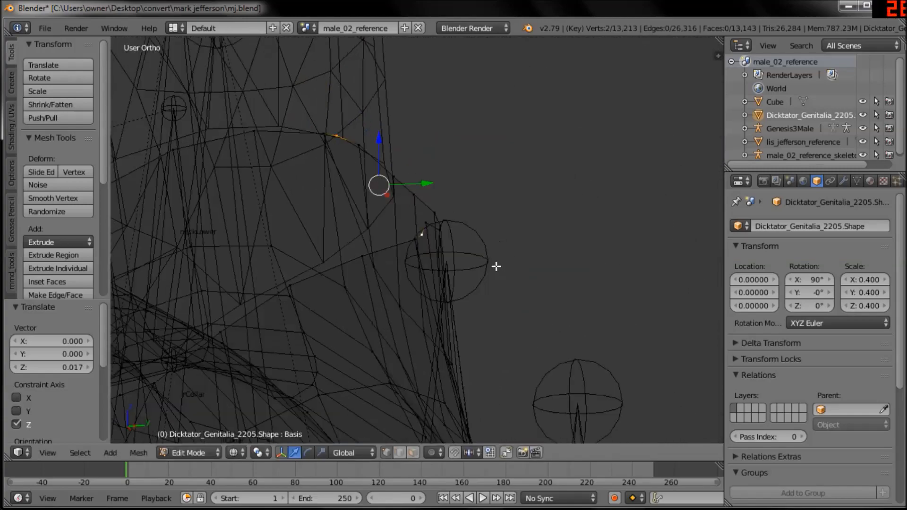
Select the front border vertices of the body's neck and move them vertically to meet the lower edge of Jefferson's neck
key("KP_3")
middle_click_drag(310, 281, 548, 152, "shift")
mouse_move(355, 263)
middle_mouse_down("shift")
mouse_move(396, 253)
mouse_move(432, 227)
middle_mouse_up("shift")
right_click(460, 204)
mouse_move(441, 253)
left_mouse_down("ctrl")
mouse_move(455, 197)
mouse_move(356, 244)
mouse_move(180, 287)
mouse_move(264, 363)
mouse_move(348, 313)
mouse_move(338, 247)
mouse_move(308, 199)
mouse_move(316, 166)
left_mouse_up("ctrl")
mouse_move(538, 178)
left_mouse_down("ctrl+shift")
mouse_move(395, 209)
mouse_move(456, 155)
left_mouse_up("ctrl+shift")
left_click_drag(266, 251, 268, 290, "shift")
left_click_drag(436, 232, 449, 204, "ctrl+shift")
middle_click_drag(347, 305, 395, 293, "shift")
left_click_drag(286, 255, 274, 186)
Lower the front vertices of the body's neck border along Z in stages, deselecting those already matched to the head
left_click_drag(355, 184, 370, 293, "ctrl+shift")
middle_click_drag(361, 302, 423, 272, "shift")
middle_click_drag(378, 251, 379, 257, "ctrl")
left_click_drag(341, 159, 370, 325)
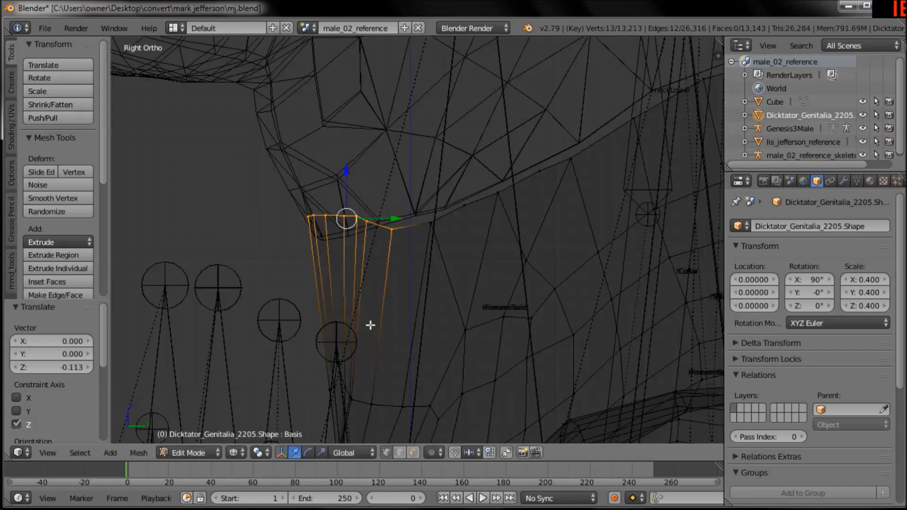
mouse_move(414, 263)
left_mouse_down("ctrl+shift")
mouse_move(392, 208)
mouse_move(411, 194)
left_mouse_up("ctrl+shift")
mouse_move(337, 169)
left_mouse_down()
mouse_move(365, 341)
mouse_move(371, 326)
left_mouse_up()
middle_click_drag(371, 328, 362, 256, "ctrl")
Lower the frontmost vertices of the body's neck border below the head's edge and return to Object Mode
left_click_drag(363, 257, 489, 205, "ctrl+shift")
middle_click_drag(355, 277, 433, 281, "shift")
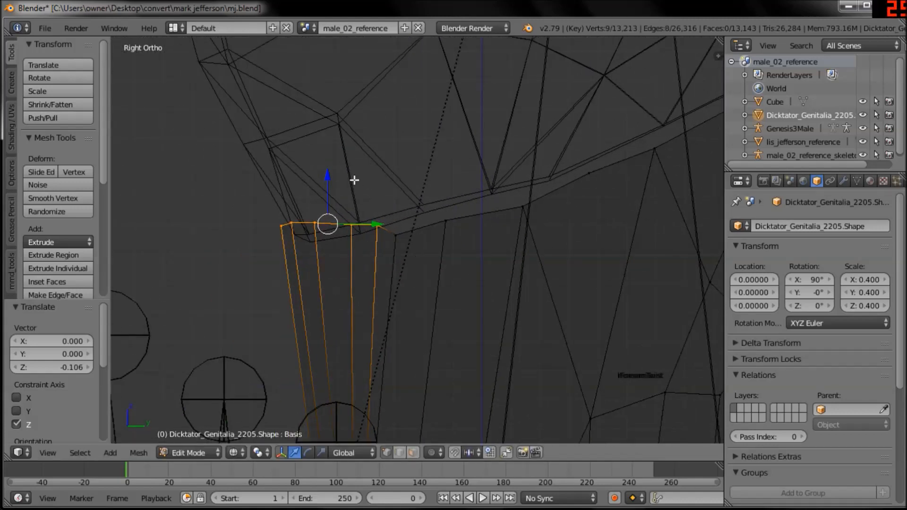
left_click_drag(328, 177, 359, 317)
left_click_drag(408, 289, 347, 222, "ctrl+shift")
mouse_move(319, 191)
left_mouse_down()
mouse_move(328, 266)
mouse_move(341, 264)
left_mouse_up()
mouse_move(408, 290)
left_mouse_down("ctrl+shift")
mouse_move(358, 268)
mouse_move(309, 203)
mouse_move(331, 298)
mouse_move(266, 299)
mouse_move(409, 193)
left_mouse_up("ctrl+shift")
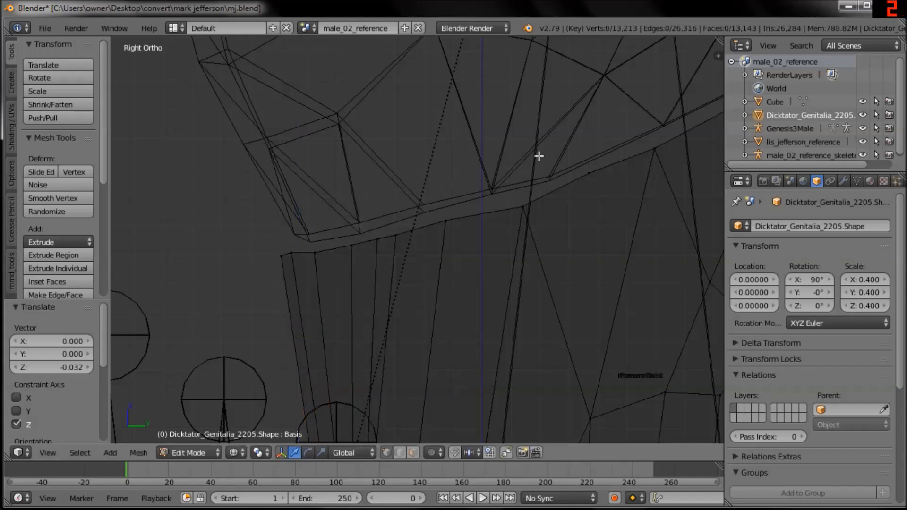
middle_click_drag(539, 158, 556, 245, "ctrl")
scroll(556, 245, "down", 2)
key("Tab")
scroll(542, 263, "down", 2)
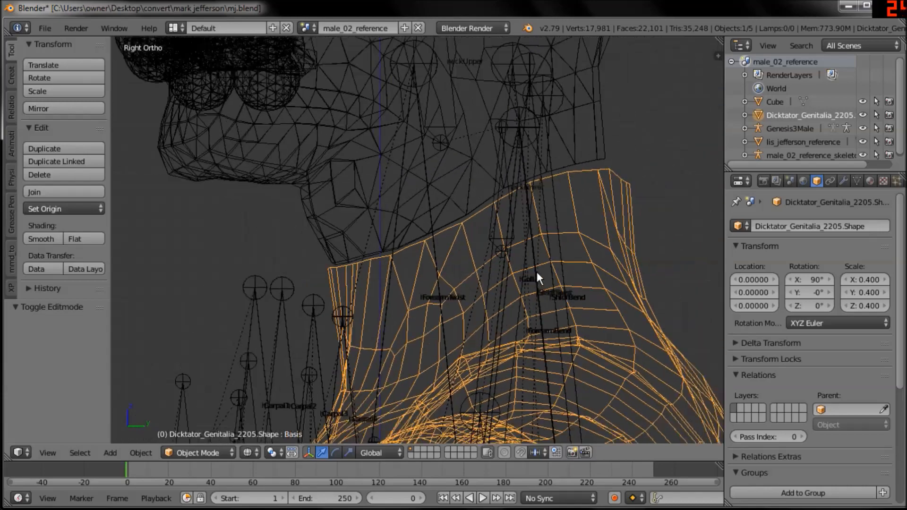
Reopen the body mesh in Edit Mode and select the border vertices at the very back of its neck
right_click(579, 158)
right_click(584, 199)
right_click(587, 149)
middle_click_drag(572, 203, 545, 252, "shift")
middle_click_drag(545, 251, 551, 270, "ctrl")
middle_click_drag(532, 259, 500, 243, "shift")
right_click(514, 248)
key("Tab")
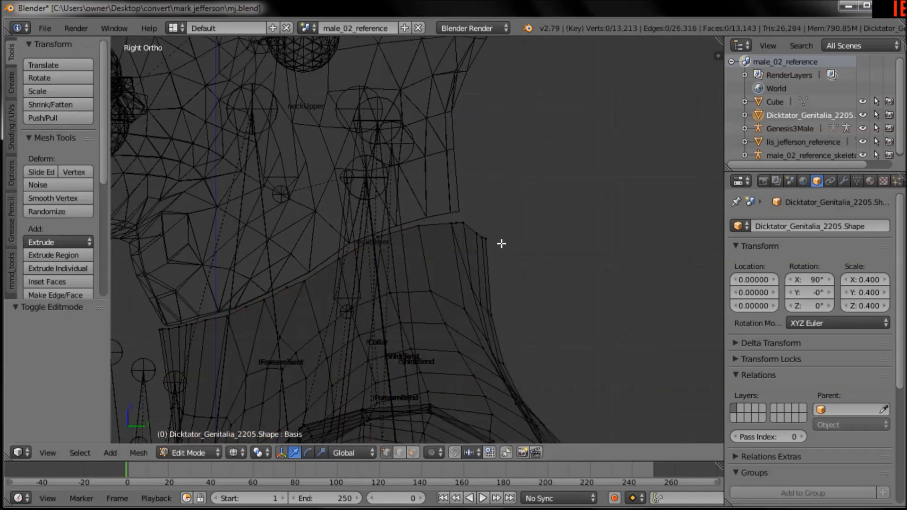
key("a")
key("a")
mouse_move(484, 250)
left_mouse_down("ctrl")
mouse_move(534, 192)
mouse_move(534, 294)
left_mouse_up("ctrl")
mouse_move(543, 282)
middle_mouse_down("shift")
mouse_move(512, 292)
mouse_move(510, 257)
middle_mouse_up("shift")
Enable proportional editing, scale the rear neck vertices by 0.592 along Y and pull them inward under the head's edge
left_click(427, 449)
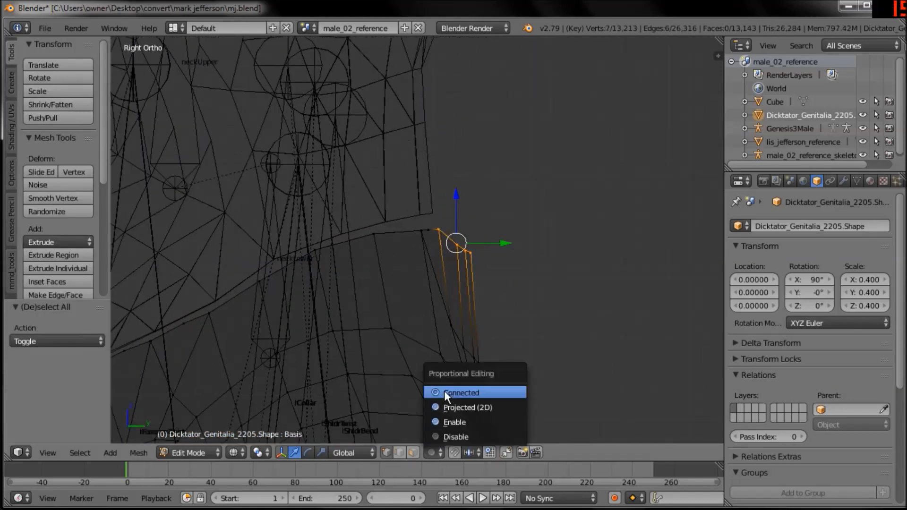
left_click(439, 418)
left_click_drag(505, 243, 482, 247)
key("s")
key("y")
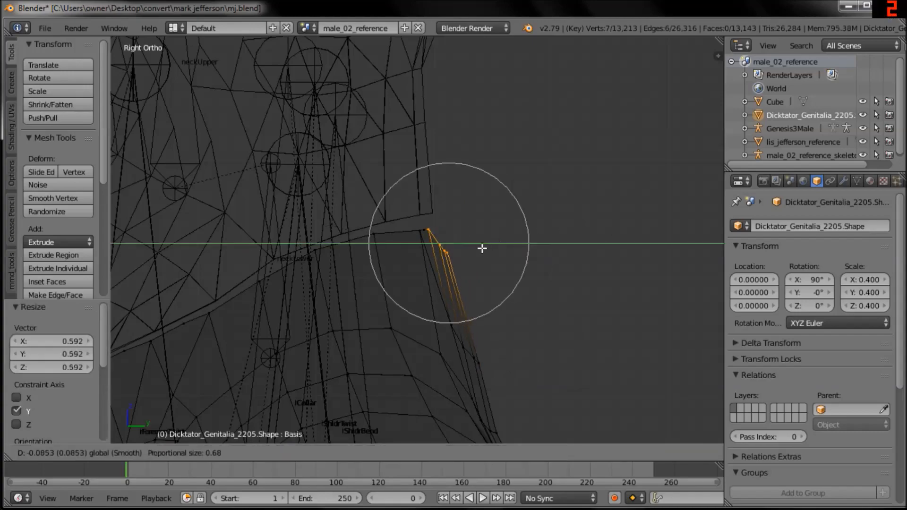
middle_click_drag(482, 247, 491, 251)
key("KP_3")
Disable proportional editing, flatten the rear neck vertices along Z and raise them toward the head's edge
scroll(491, 251, "up", 2)
left_click(432, 454)
left_click(439, 430)
key("s")
key("z")
left_click(450, 235)
scroll(473, 222, "up", 5)
left_click_drag(505, 198, 506, 153)
scroll(521, 246, "down", 4)
Deselect the body's vertices, return to Object Mode and view the figure from the front in wireframe
key("a")
key("z")
mouse_move(366, 258)
middle_mouse_down()
mouse_move(395, 273)
mouse_move(453, 257)
mouse_move(365, 269)
middle_mouse_up()
key("KP_3")
key("Tab")
key("KP_1")
scroll(442, 191, "down", 4)
key("z")
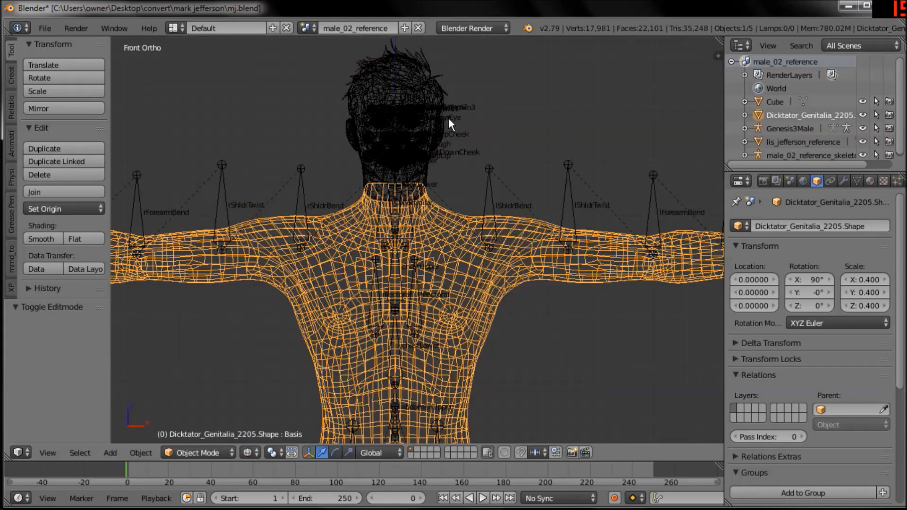
Select the lis_jefferson_reference head mesh and set the viewport shading to Texture to inspect the neck seam
right_click(421, 73)
right_click(428, 72)
right_click(428, 72)
right_click(454, 234)
right_click(449, 94)
right_click(487, 279)
right_click(441, 77)
key("z")
scroll(470, 217, "up", 4)
scroll(452, 228, "up", 2)
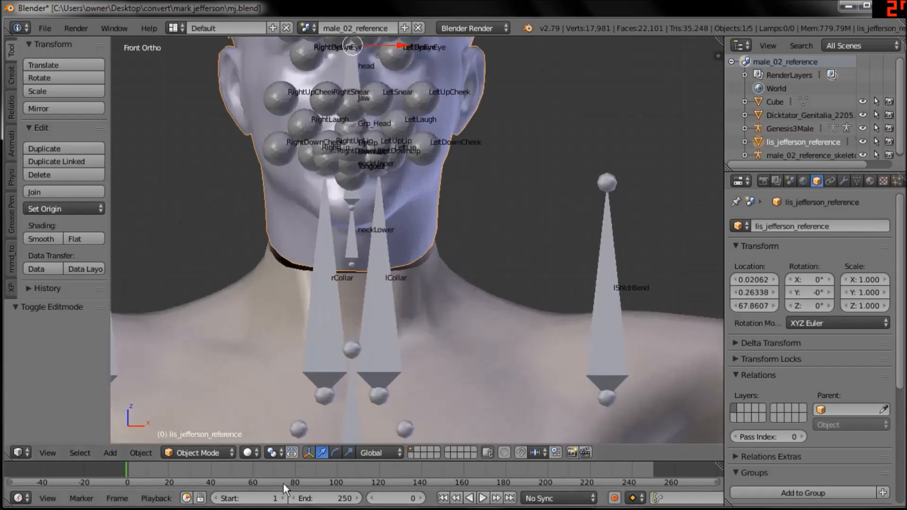
left_click(249, 451)
left_click(276, 393)
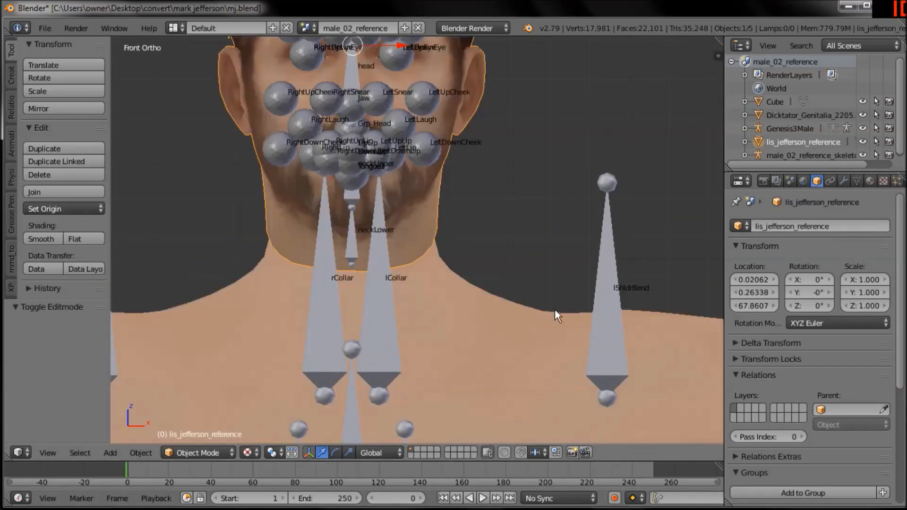
Select the body mesh and add a third UV map to it, keeping Model_UV selected
right_click(555, 311)
left_click(856, 181)
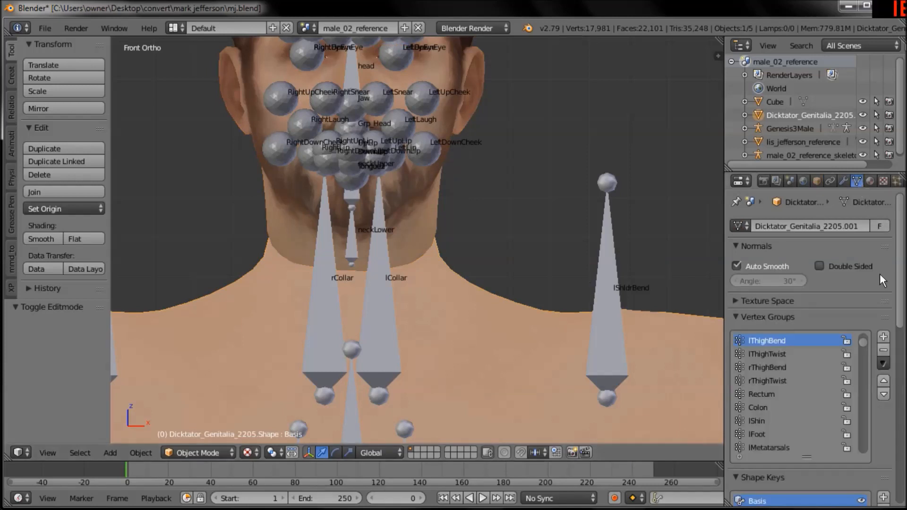
scroll(880, 274, "down", 8)
scroll(884, 443, "down", 10)
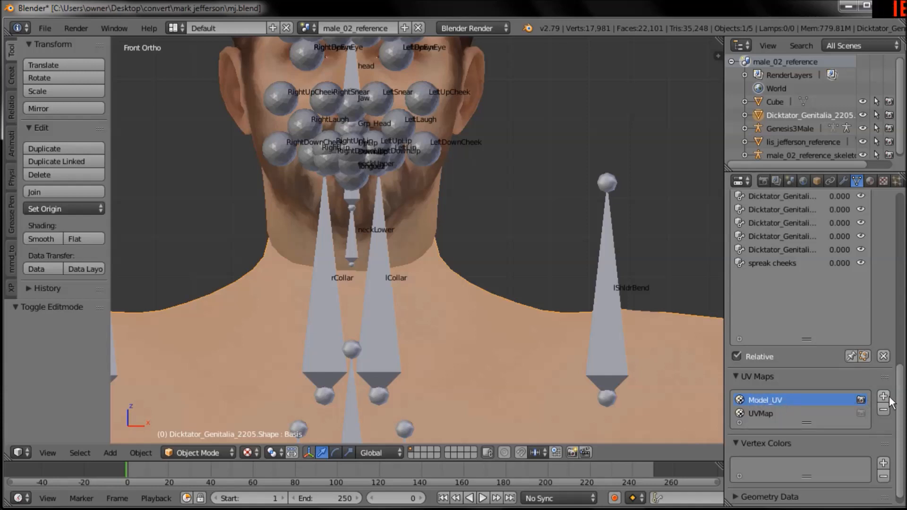
left_click(883, 397)
left_click(775, 399)
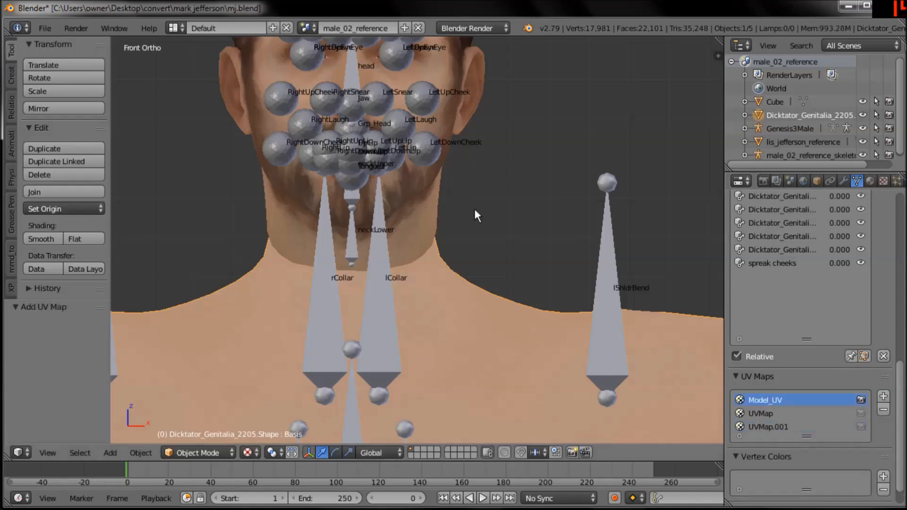
Select the lis_jefferson_reference head mesh and add two extra UV maps, keeping UVMap selected
right_click(435, 215)
left_click(882, 381)
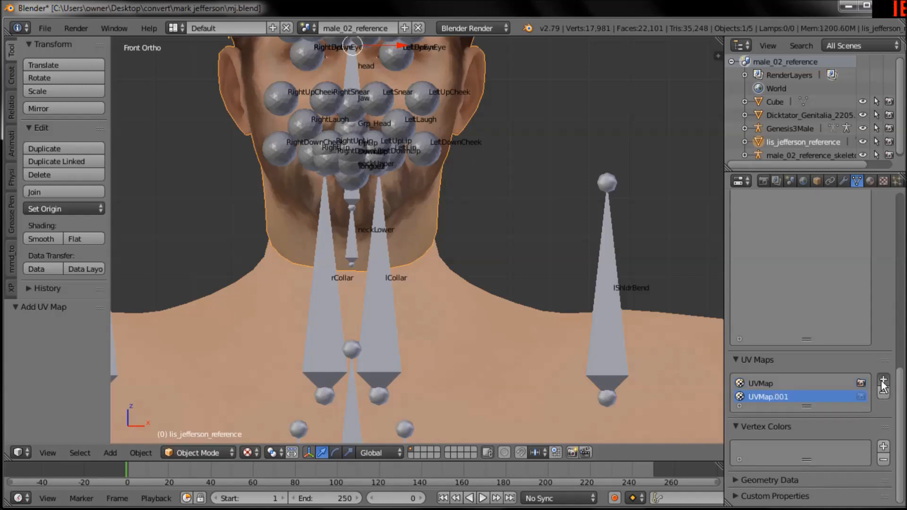
left_click(883, 381)
left_click(769, 385)
Split the 3D view and show the UV/Image Editor in the new area beside the head
middle_click_drag(406, 220, 400, 263, "shift")
middle_click_drag(449, 322, 451, 276, "shift")
middle_click_drag(466, 271, 471, 290, "ctrl")
middle_click_drag(494, 212, 514, 266, "shift")
left_click_drag(721, 34, 518, 457)
left_click(526, 452)
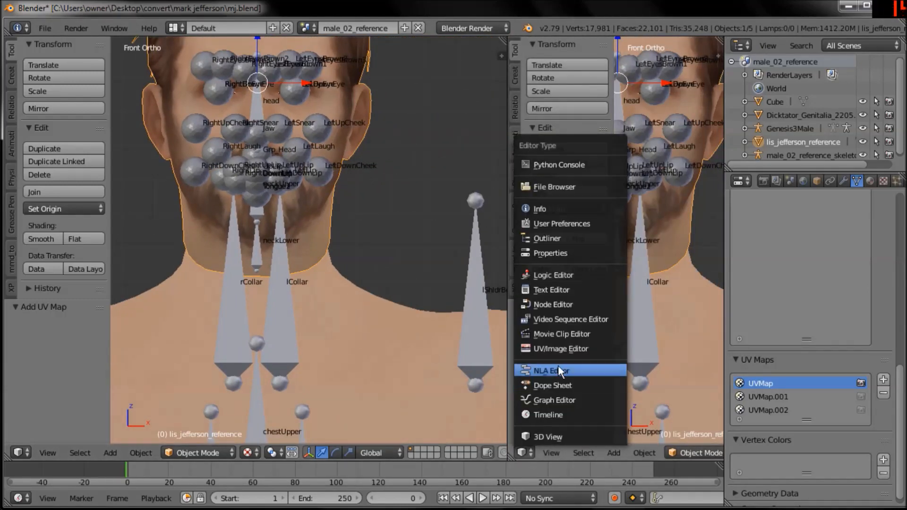
left_click(561, 350)
Inspect the head mesh's UV layout over its texture in Edit Mode, and return to Object Mode in the right side view
key("Tab")
key("a")
key("a")
scroll(559, 188, "down", 3)
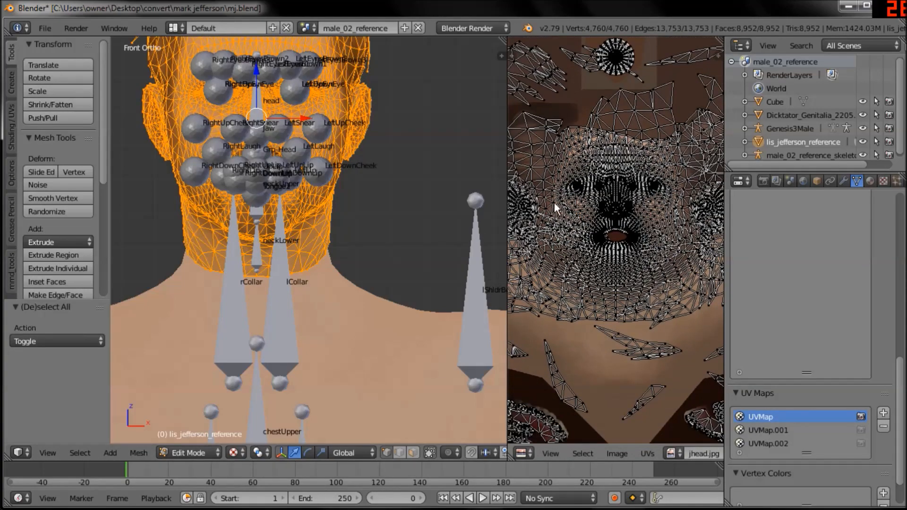
key("a")
scroll(366, 251, "up", 2)
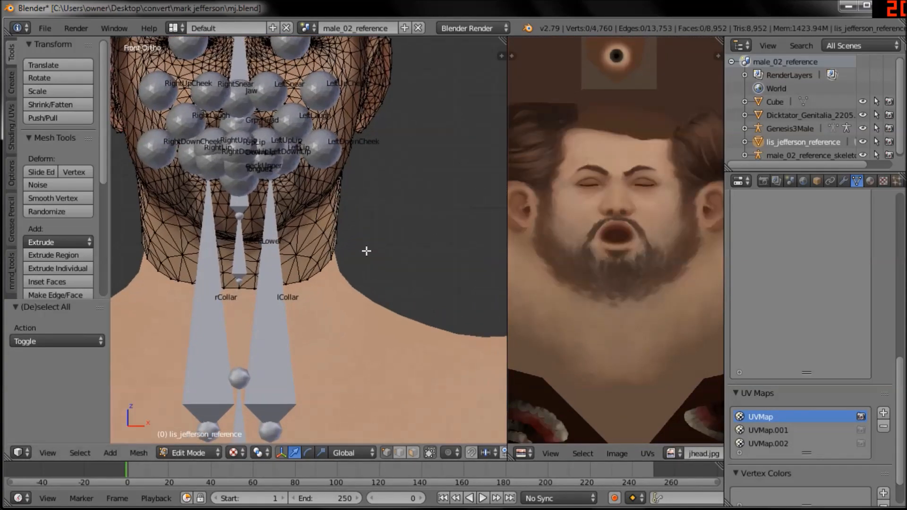
key("a")
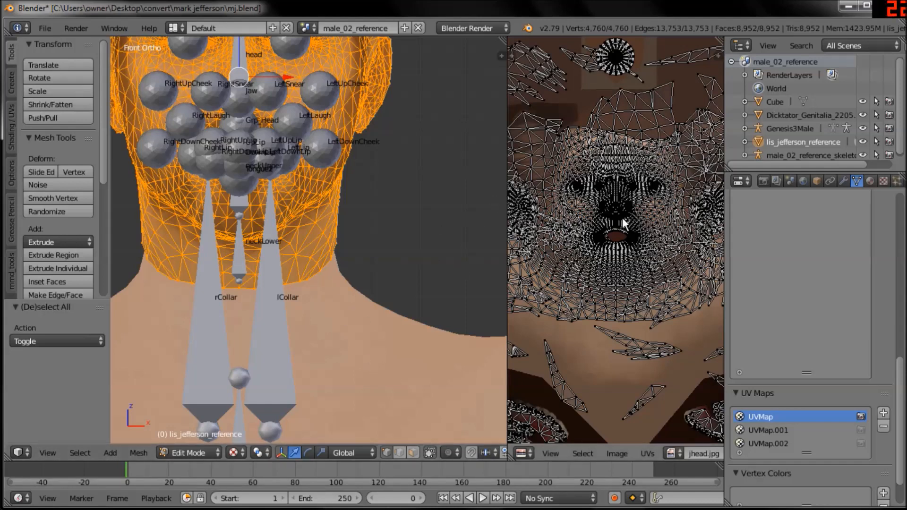
key("a")
key("Tab")
key("KP_3")
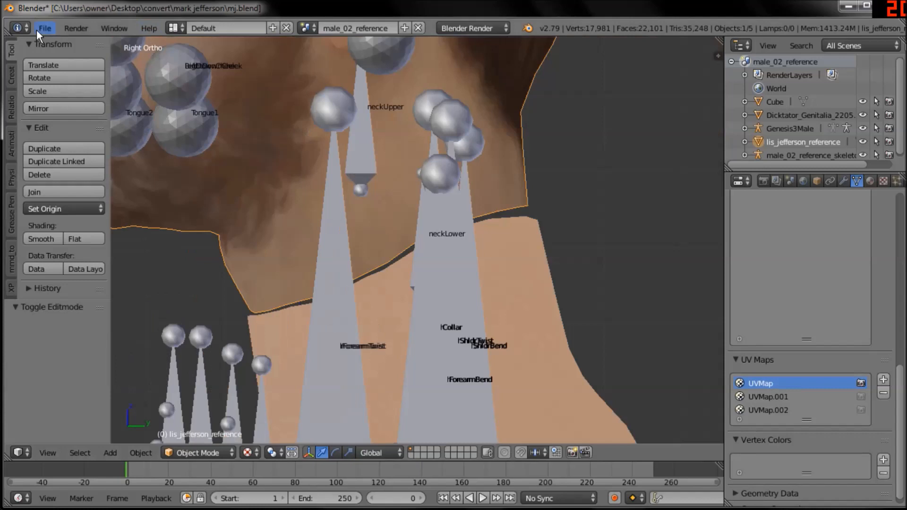
Save the scene as a new file named mj headhack.blend in the mark jefferson folder
left_click(37, 30)
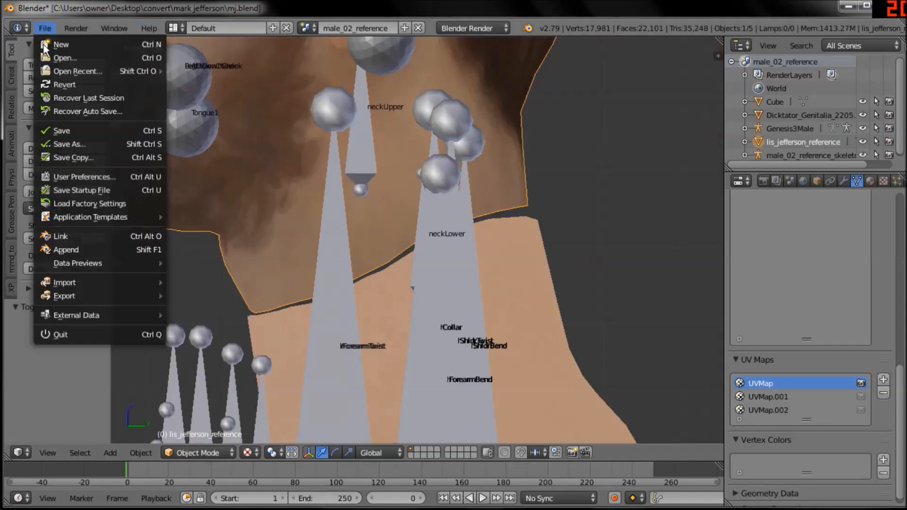
left_click(75, 143)
left_click(192, 79)
left_click(188, 79)
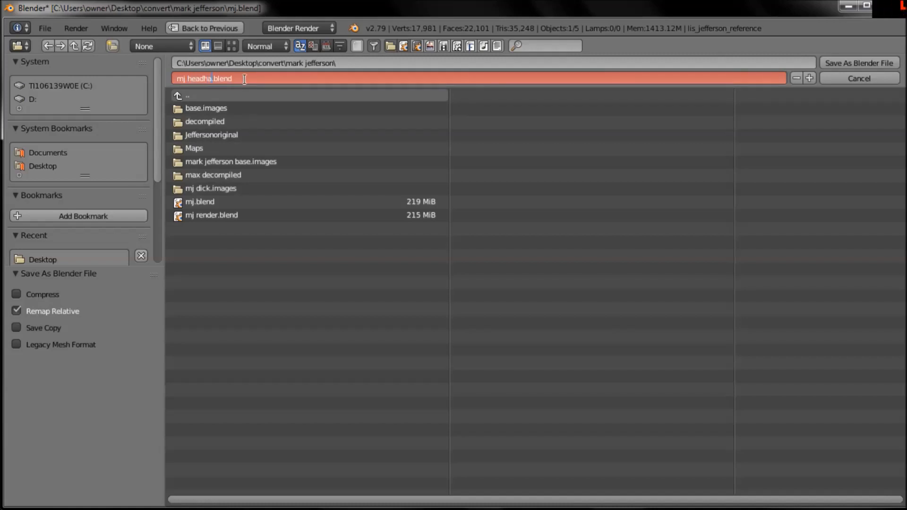
type("headhack")
left_click(849, 62)
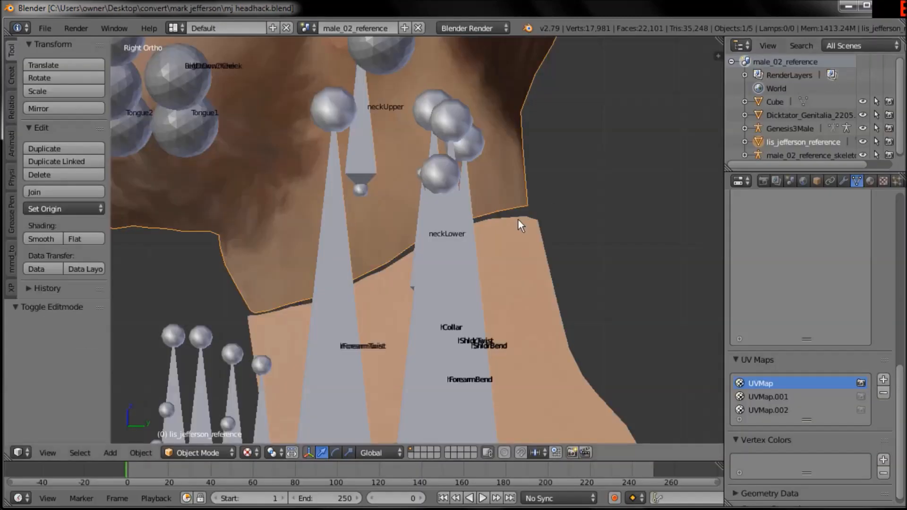
Select the body mesh, review its shape keys and examine the figure from the side and front
middle_click_drag(518, 220, 554, 220, "shift")
scroll(554, 221, "down", 2)
right_click(542, 269)
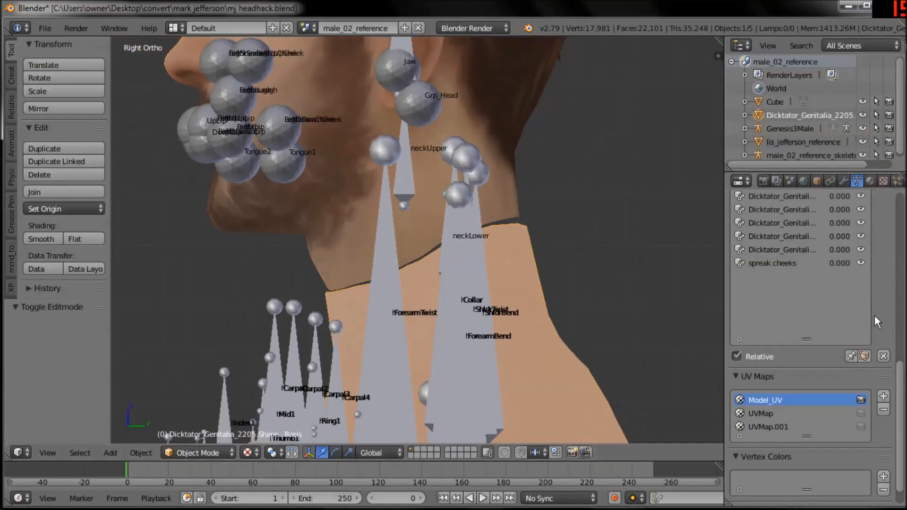
scroll(803, 330, "up", 8)
scroll(895, 301, "up", 1)
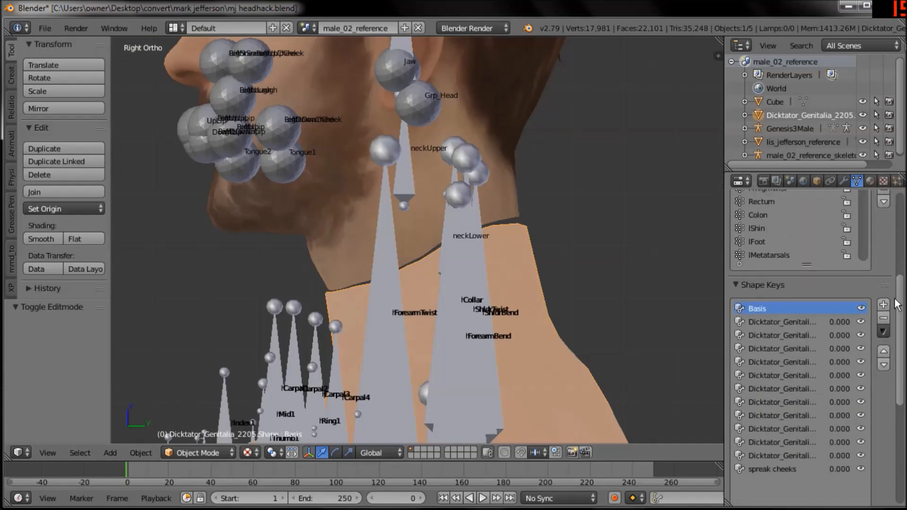
scroll(520, 278, "down", 8)
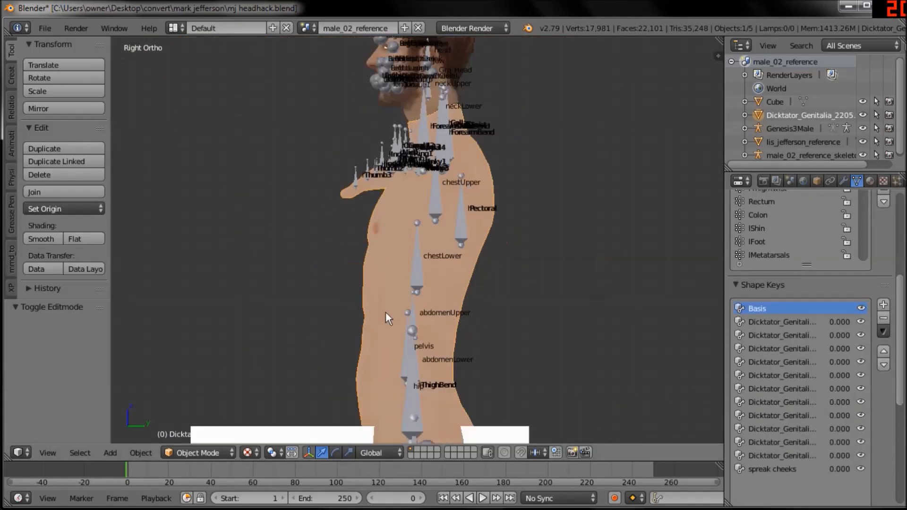
middle_click_drag(382, 293, 441, 291)
key("KP_1")
scroll(468, 255, "up", 3)
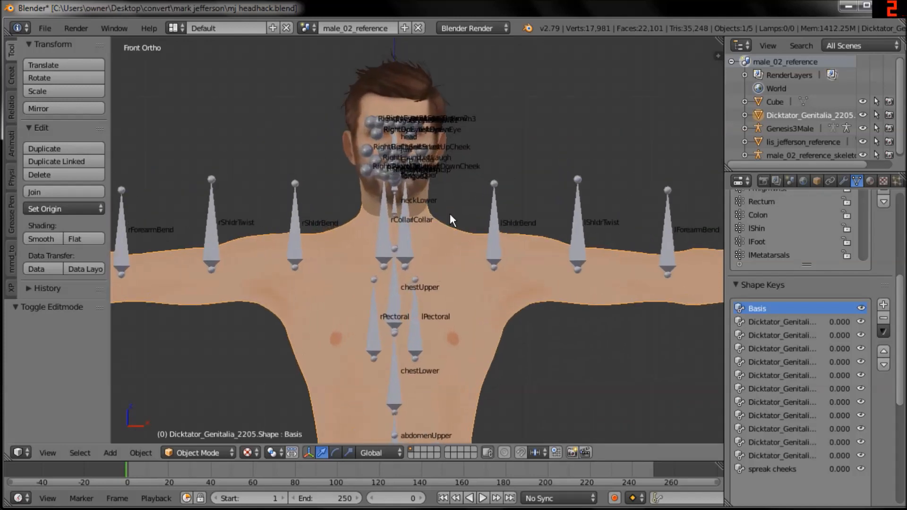
Join the lis_jefferson_reference head mesh into the body mesh, with the body as the active object
right_click(431, 197)
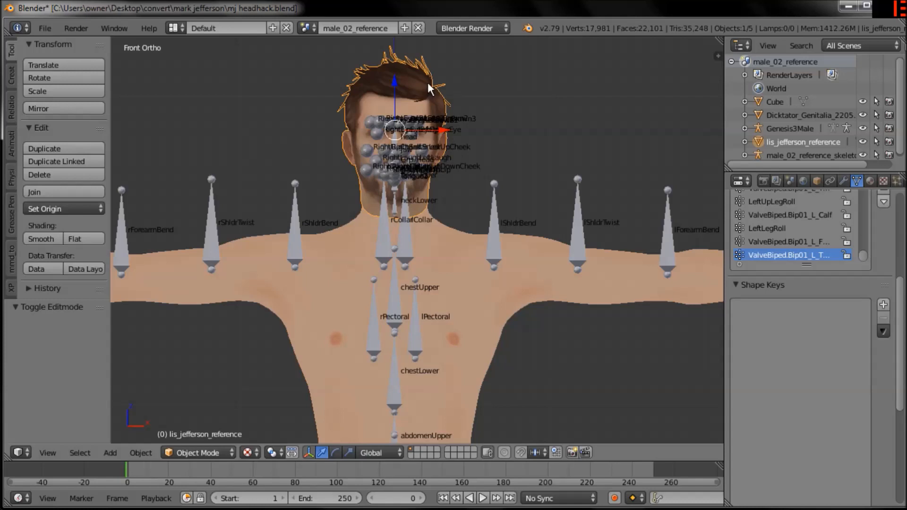
right_click(519, 313, "shift")
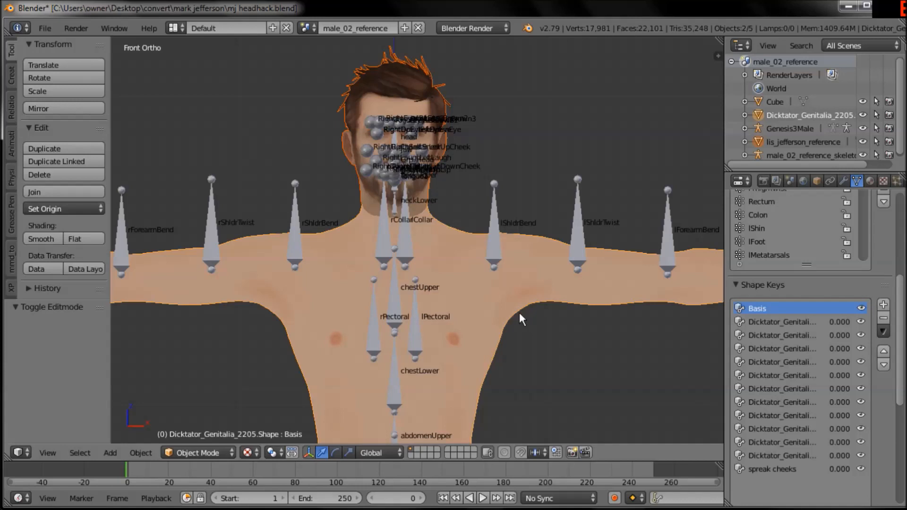
key("ctrl+j")
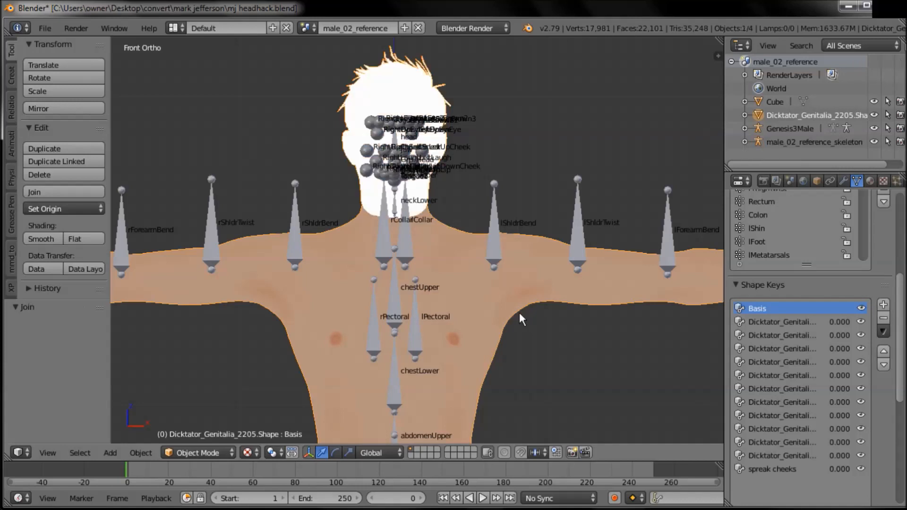
Examine the joined head from the front and side in Solid shading and again in Texture shading
middle_click_drag(470, 277, 471, 366, "shift")
scroll(472, 226, "up", 3)
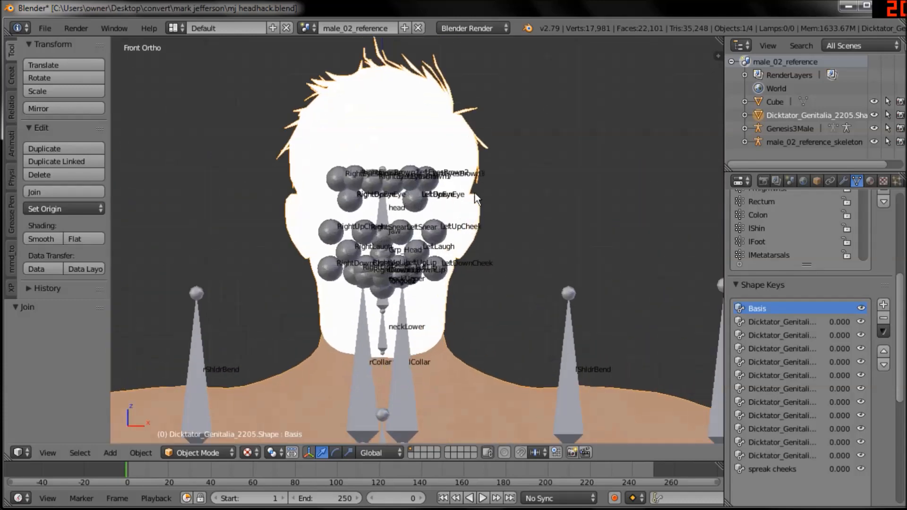
key("z")
key("z")
middle_click_drag(483, 213, 363, 215)
key("KP_3")
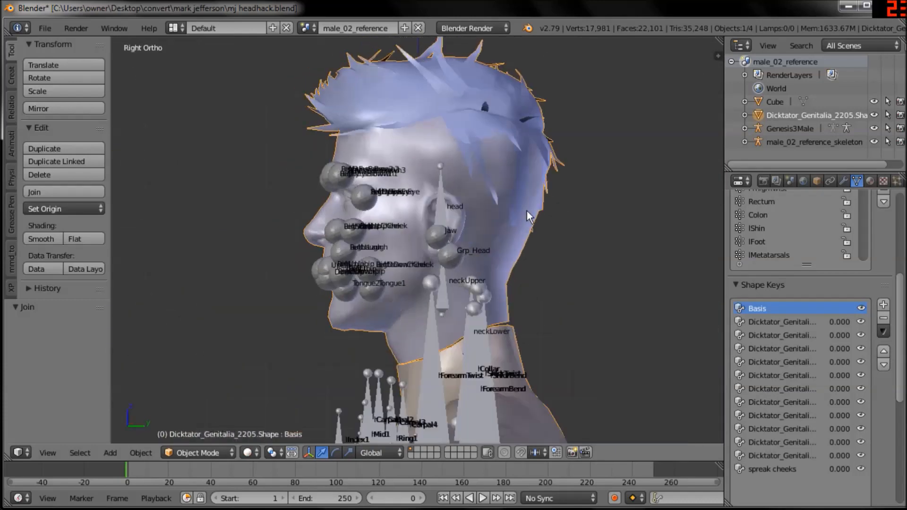
middle_click_drag(546, 304, 539, 250, "shift")
scroll(538, 250, "down", 2)
left_click(247, 453)
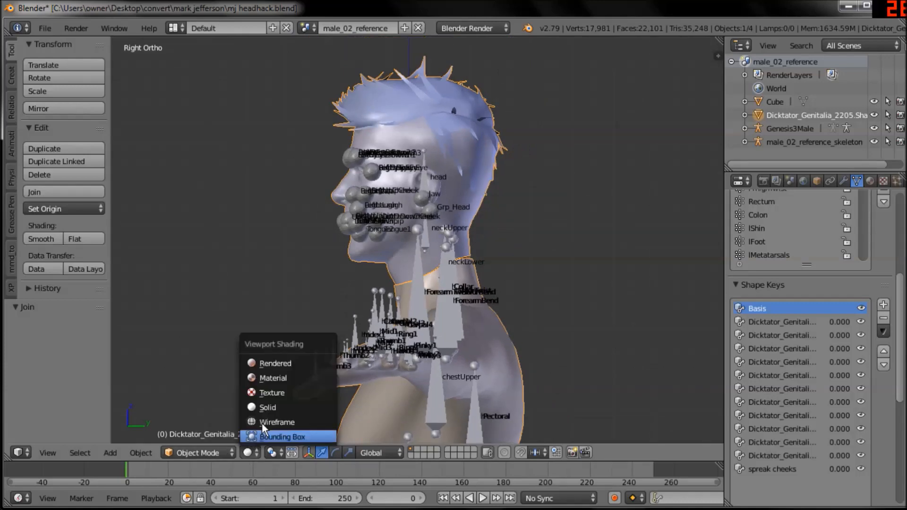
left_click(263, 392)
middle_click_drag(320, 316, 467, 325)
key("KP_1")
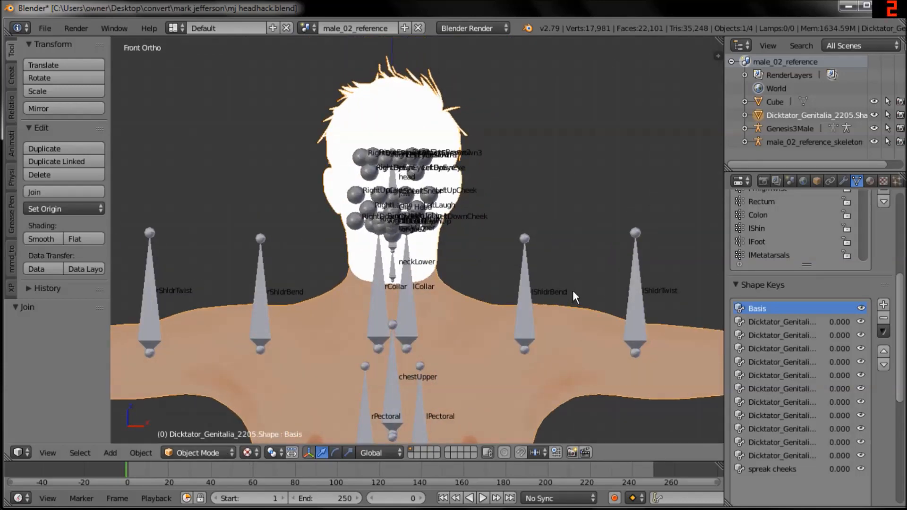
Select the mark head material's faces in Edit Mode and show jhead.jpg in a UV/Image Editor beside the 3D view
left_click(869, 181)
scroll(862, 302, "down", 2)
key("Tab")
left_click_drag(719, 42, 517, 52)
left_click(530, 452)
left_click(553, 350)
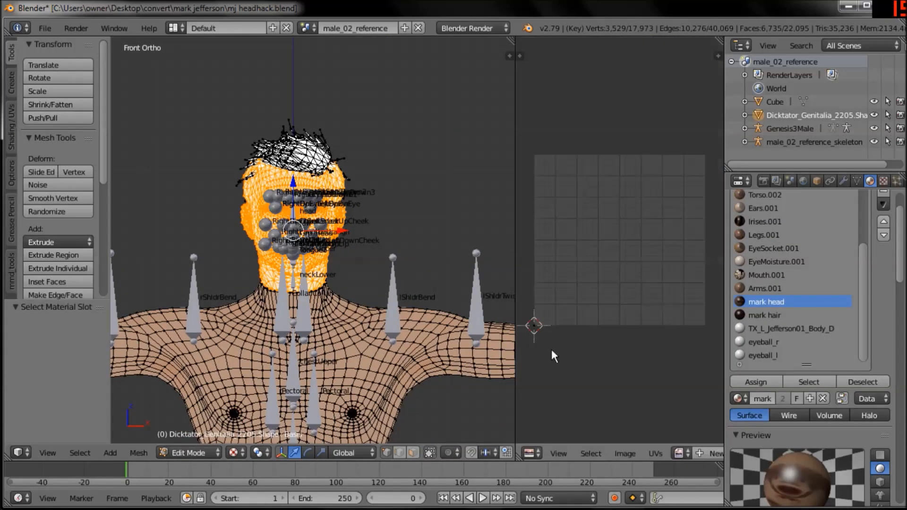
scroll(373, 246, "up", 3)
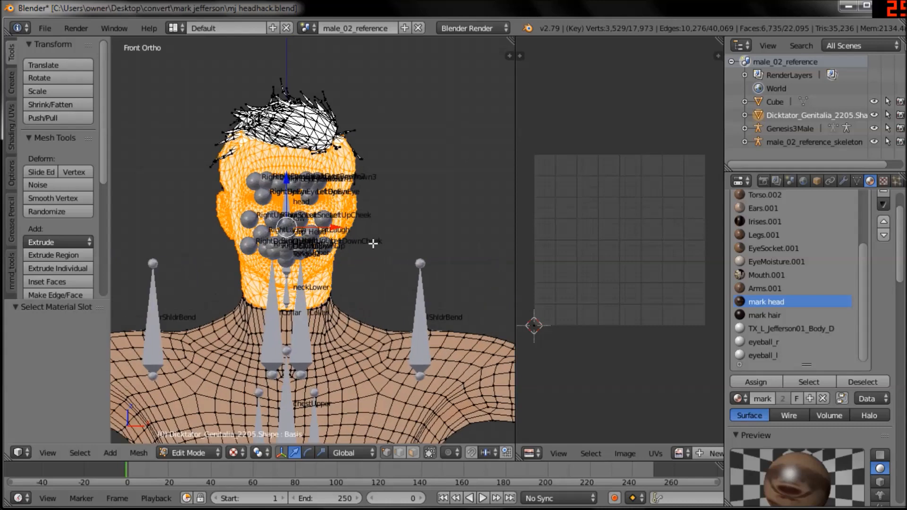
left_click(679, 456)
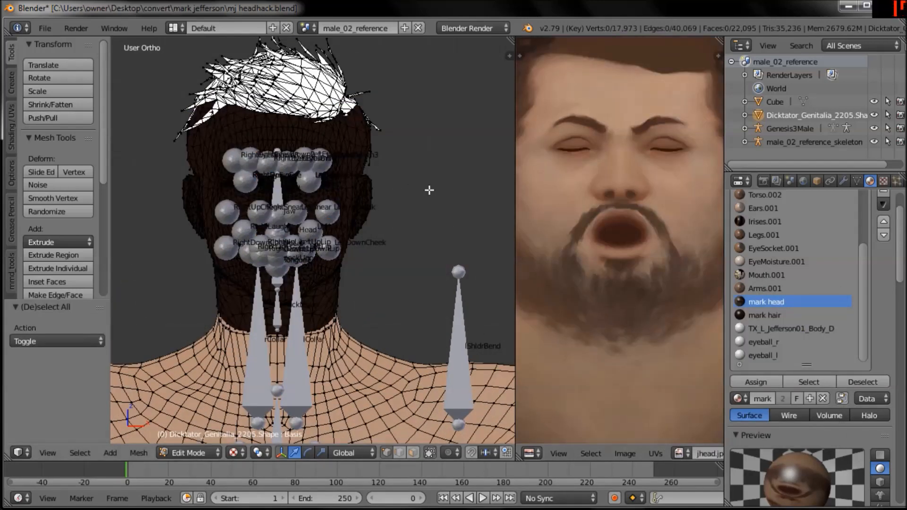
Check the whole mesh's UV layout, and reselect only the faces of the mark head material
key("a")
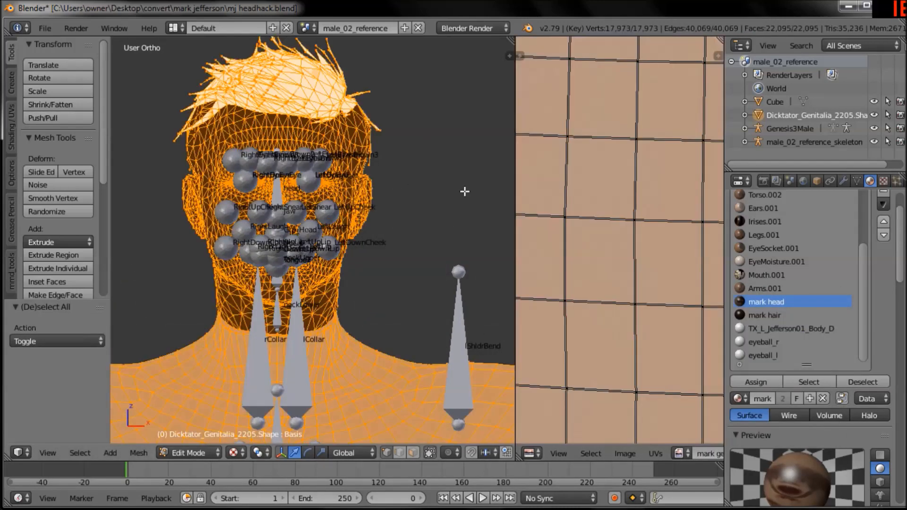
scroll(614, 221, "down", 6)
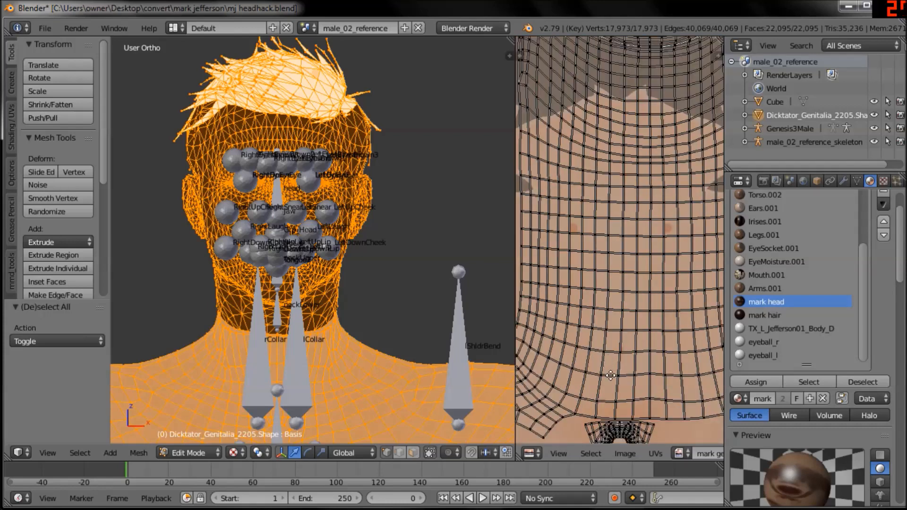
key("a")
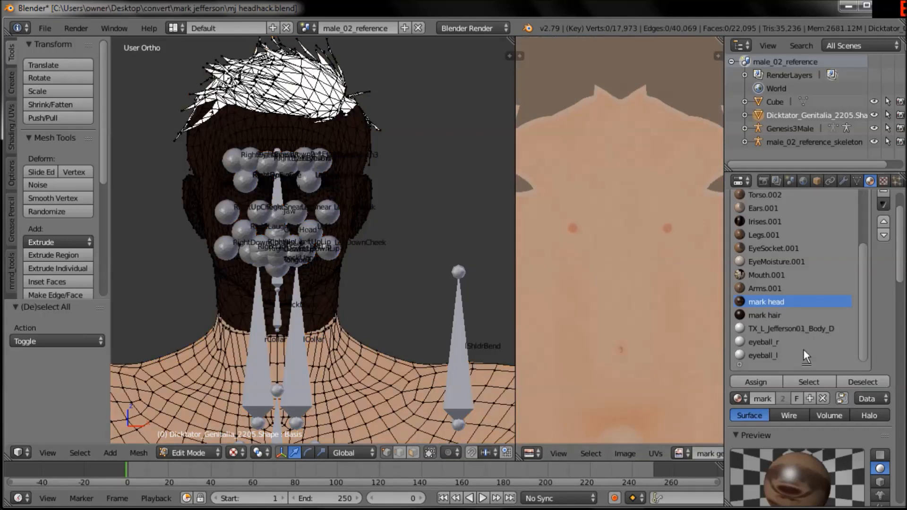
left_click(809, 381)
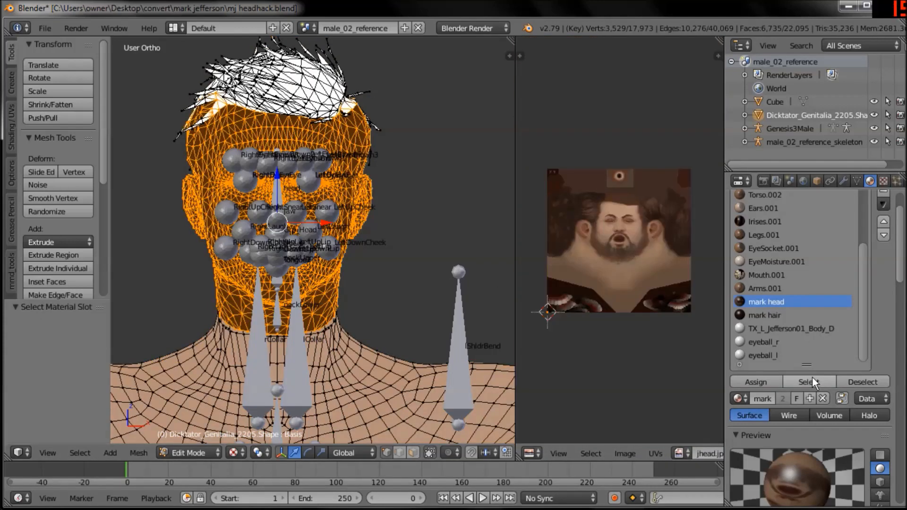
scroll(614, 312, "up", 1)
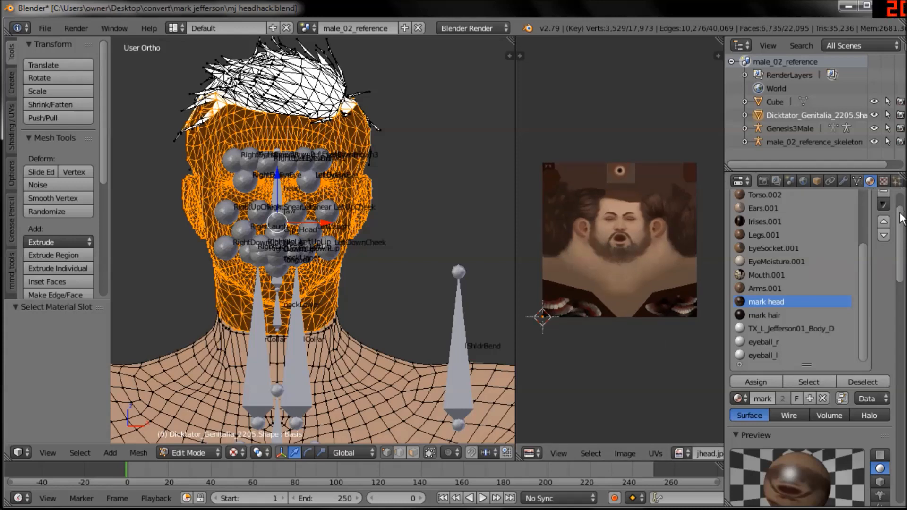
Make UVMap the joined mesh's active UV map and return to Object Mode in the front view
scroll(767, 431, "down", 8)
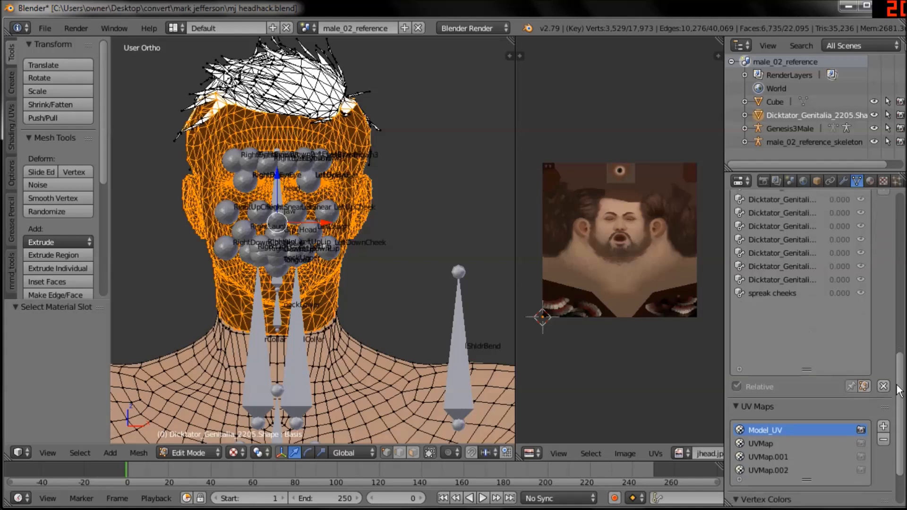
left_click(761, 423)
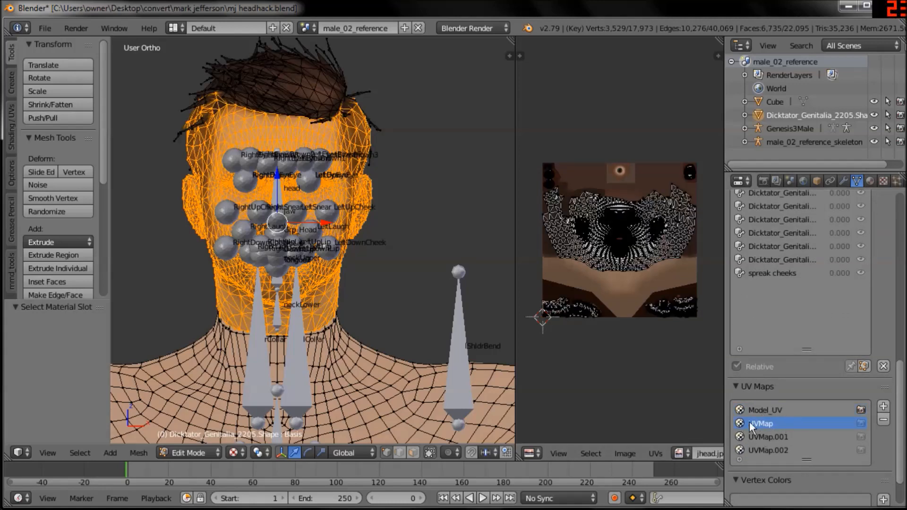
middle_click_drag(274, 230, 259, 250)
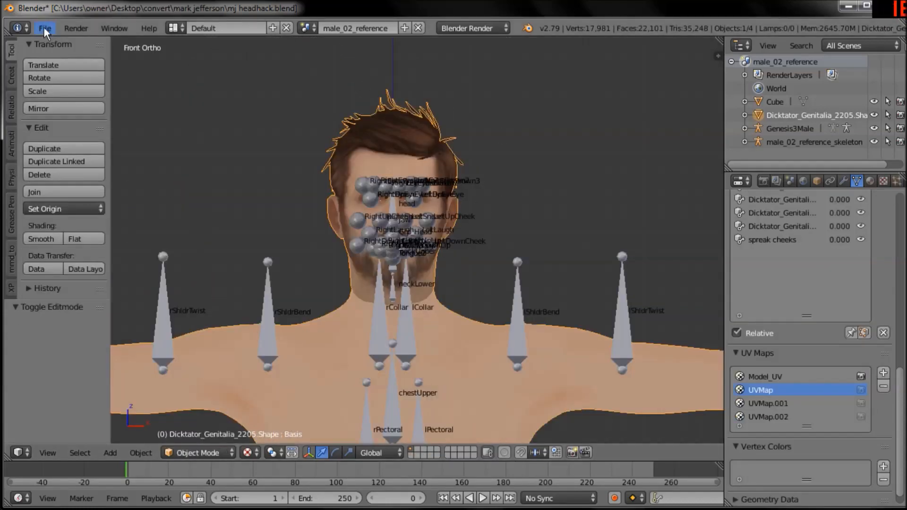
Save the blend file and make Basis the joined mesh's active shape key
left_click(45, 28)
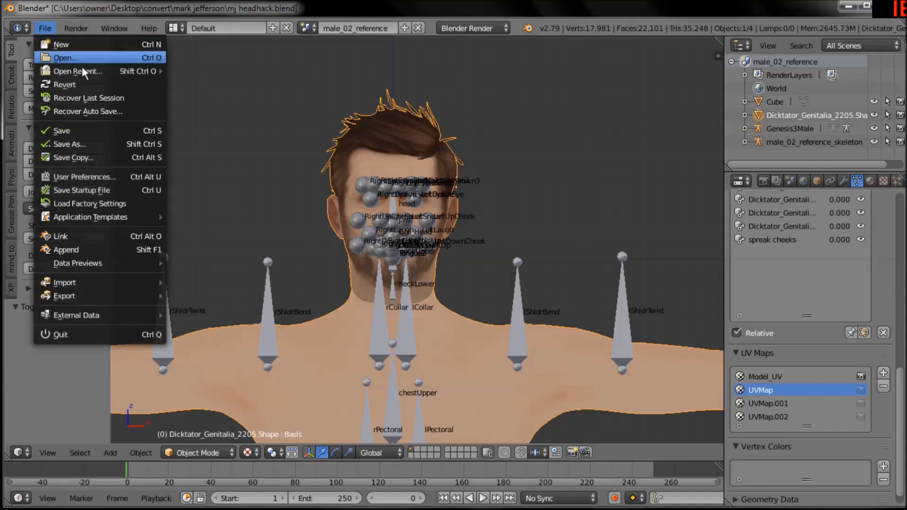
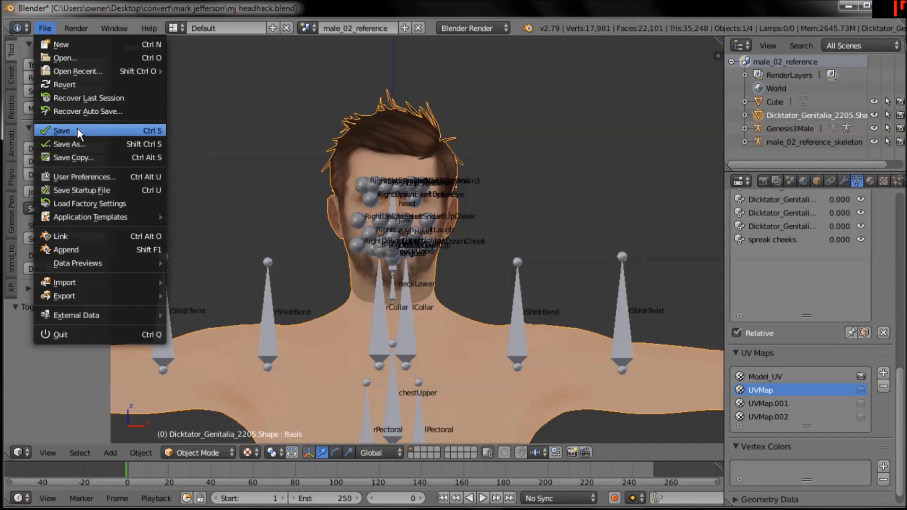
left_click(77, 130)
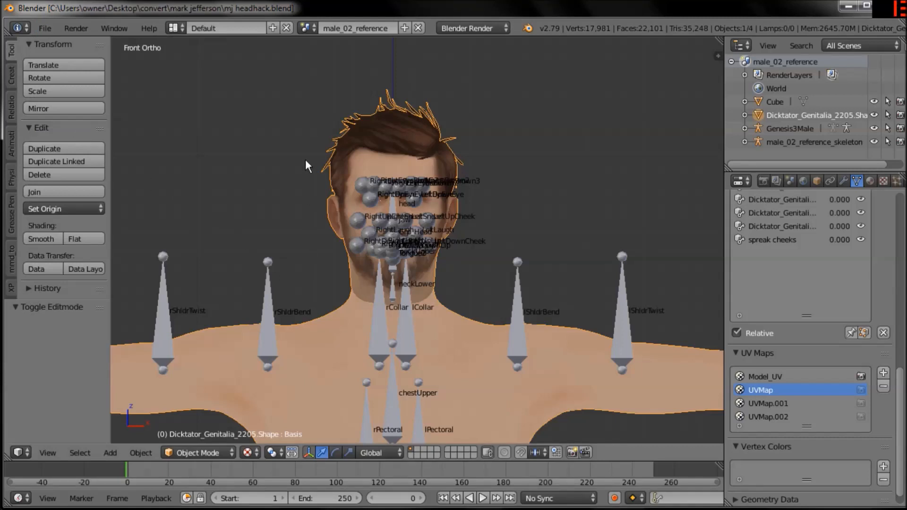
middle_click_drag(495, 437, 482, 219, "shift")
middle_click_drag(483, 222, 570, 340, "ctrl")
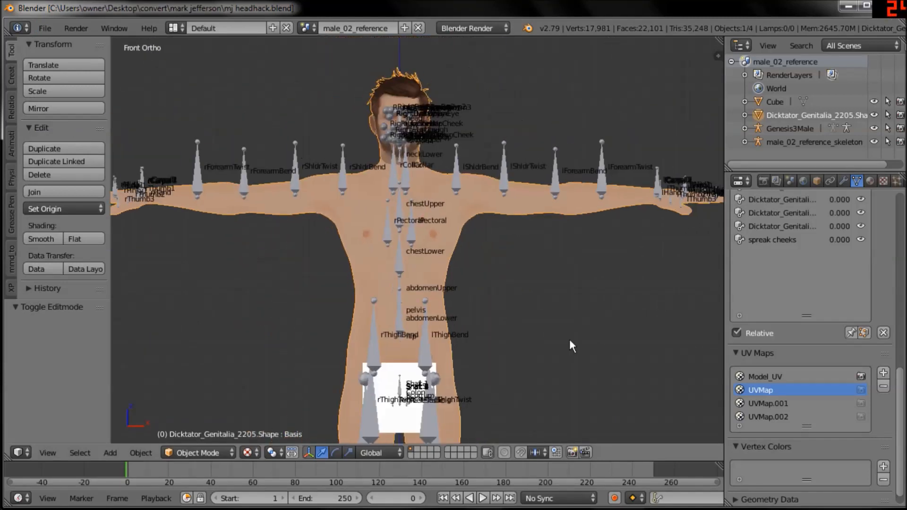
scroll(801, 246, "up", 6)
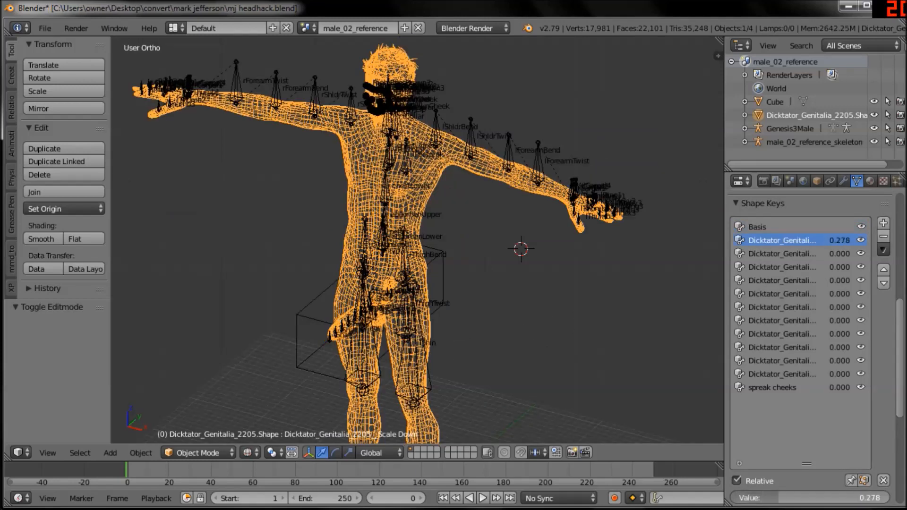
left_click(765, 227)
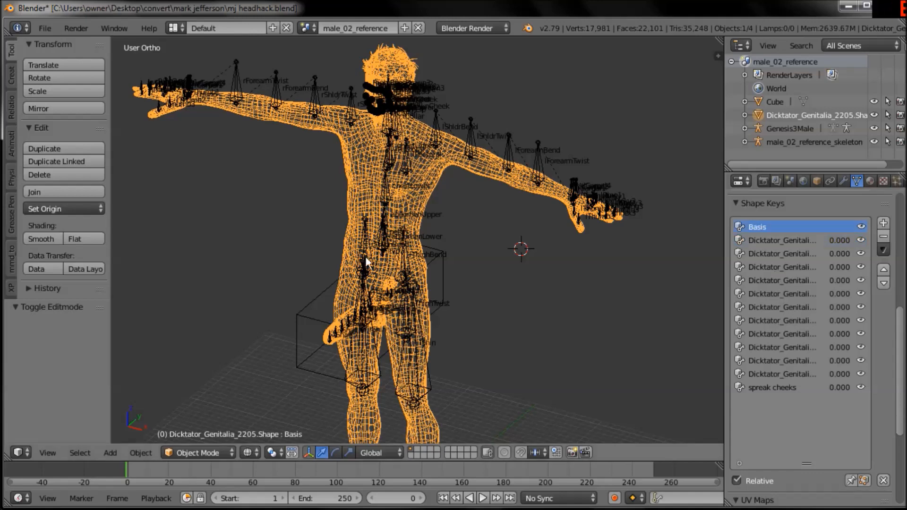
Return to Solid shading in the front view and put the Genesis3Male armature into Pose Mode
key("z")
mouse_move(440, 311)
middle_mouse_down()
mouse_move(480, 282)
mouse_move(454, 281)
middle_mouse_up()
key("KP_1")
scroll(434, 283, "up", 5)
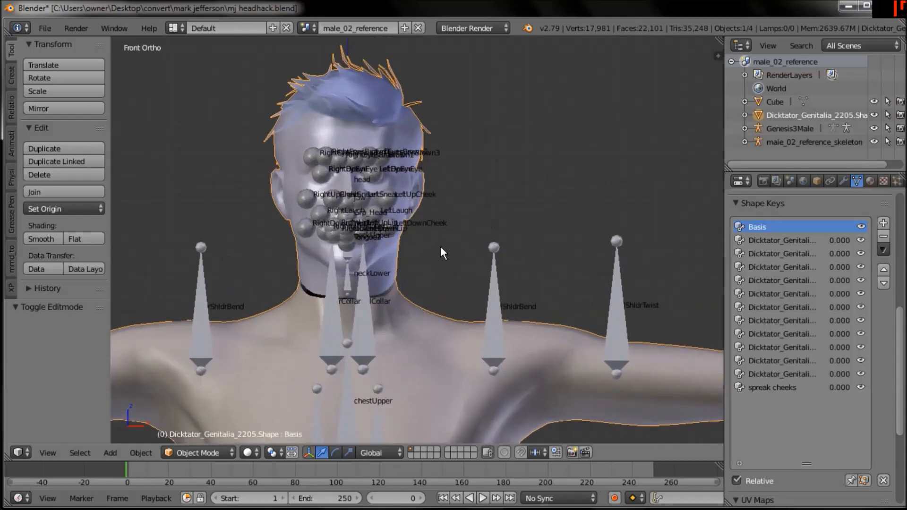
middle_click_drag(440, 247, 479, 200, "shift")
middle_click_drag(489, 246, 583, 228, "ctrl")
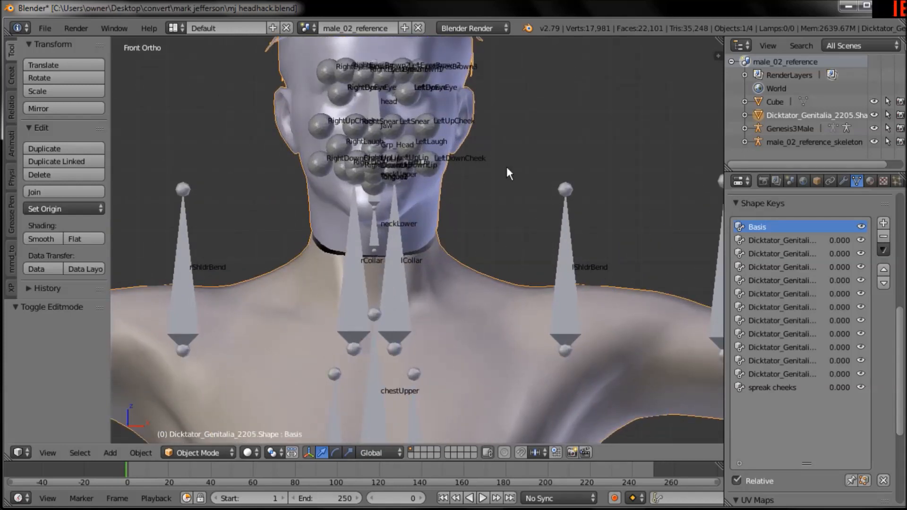
right_click(410, 239)
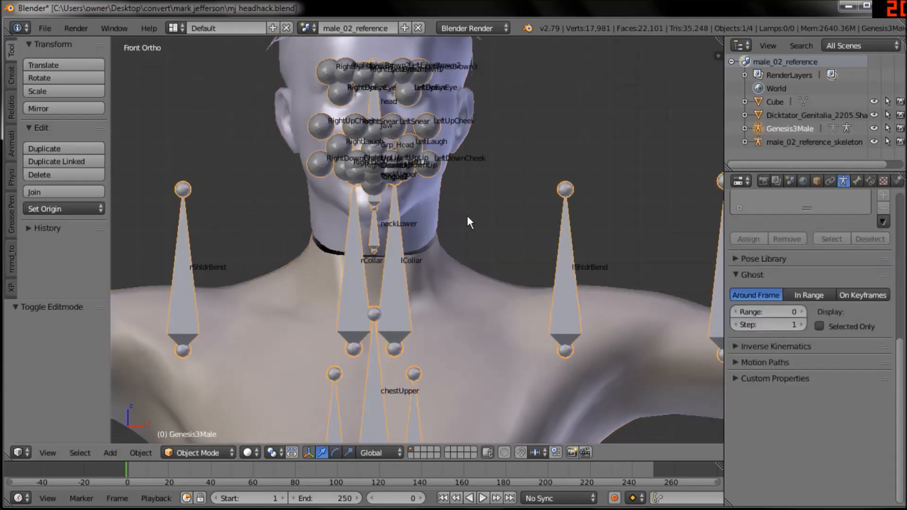
scroll(467, 216, "down", 5)
scroll(458, 163, "down", 2)
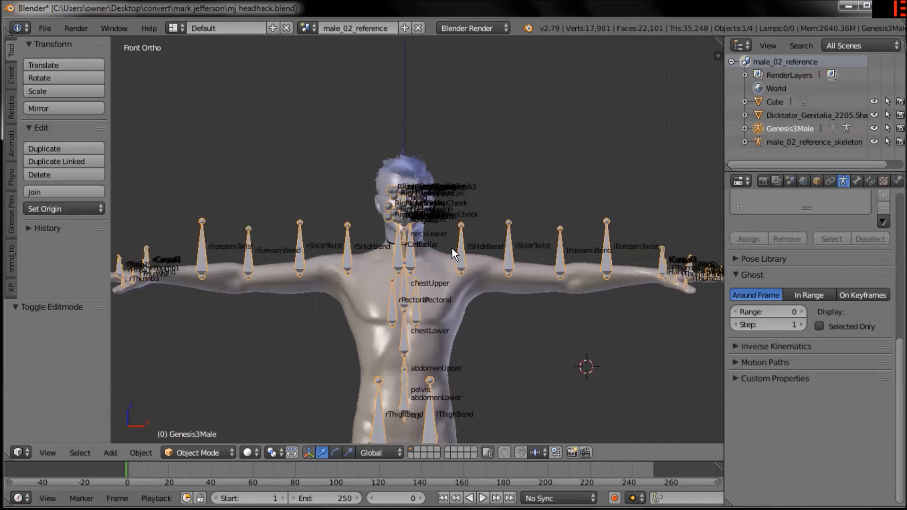
left_click(220, 453)
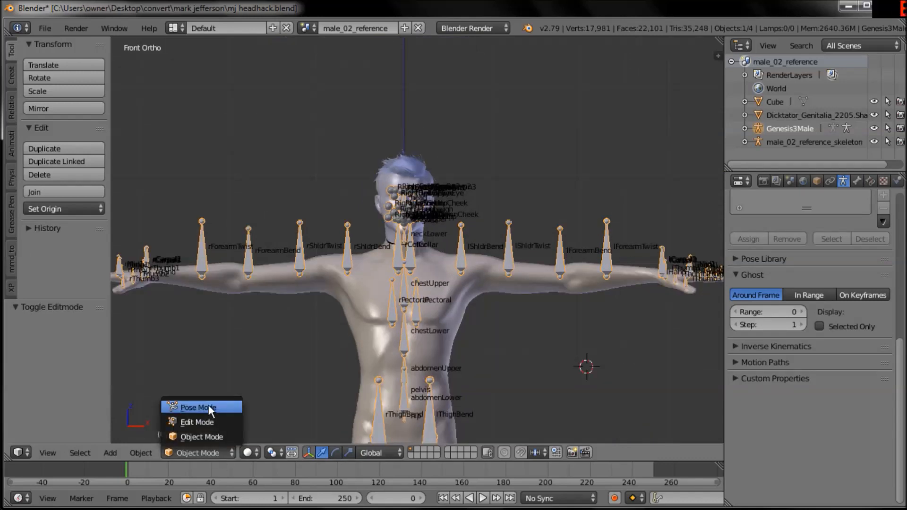
scroll(511, 179, "down", 4)
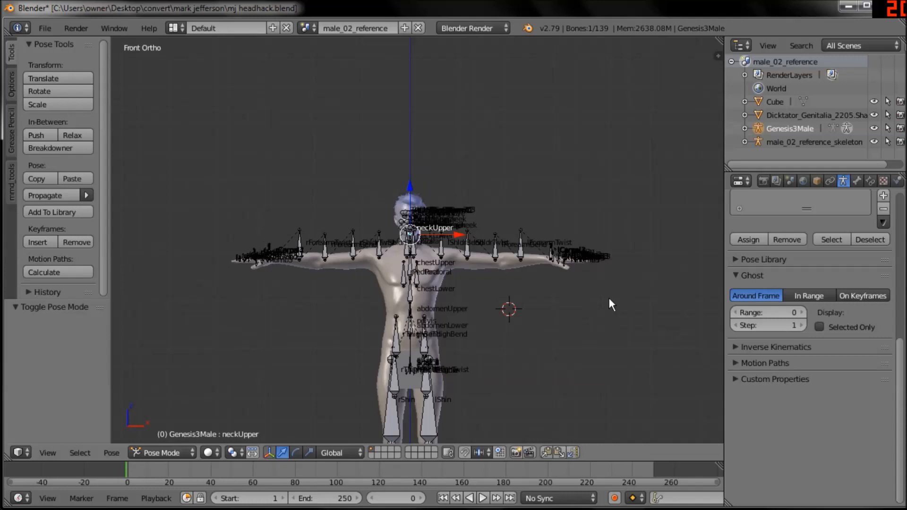
Select all armature bones of the head, neck, arms and upper chest and hide them
key("a")
key("a")
key("a")
mouse_move(210, 188)
left_mouse_down("ctrl")
mouse_move(542, 169)
mouse_move(637, 191)
left_mouse_up("ctrl")
mouse_move(481, 136)
left_mouse_down("ctrl")
mouse_move(197, 219)
mouse_move(365, 265)
mouse_move(486, 262)
left_mouse_up("ctrl")
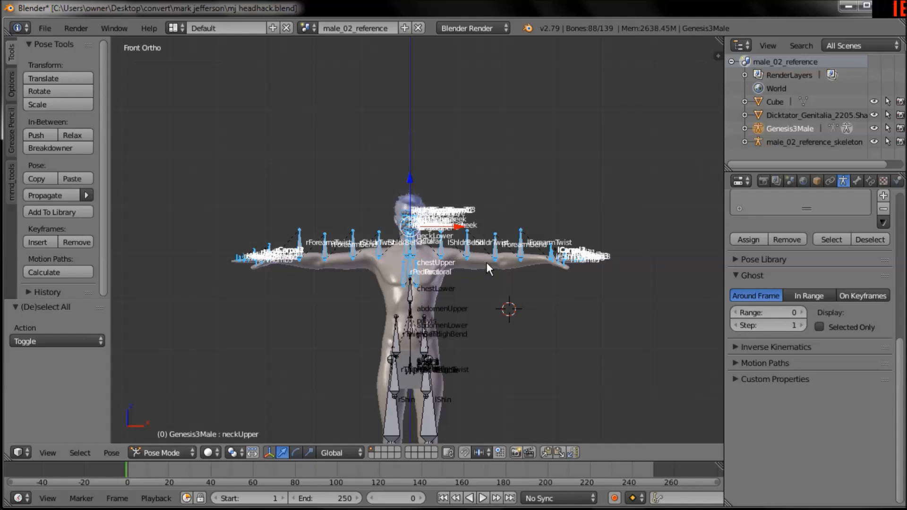
key("h")
scroll(523, 303, "up", 4)
mouse_move(569, 124)
left_mouse_down("ctrl")
mouse_move(490, 153)
mouse_move(523, 233)
left_mouse_up("ctrl")
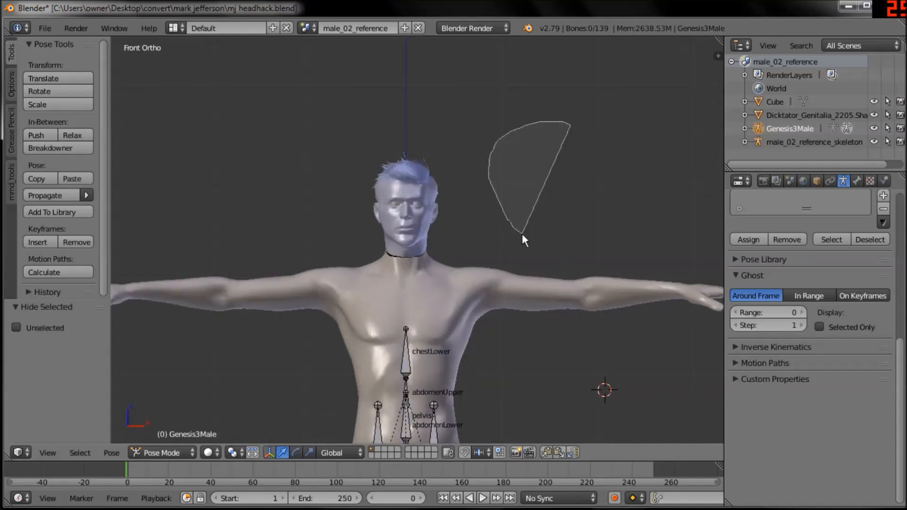
left_click_drag(522, 234, 522, 234, "ctrl")
Select the joined mesh and enter Edit Mode with Texture shading, framing the neck seam from the side
scroll(543, 204, "up", 2)
scroll(532, 202, "up", 2)
middle_click_drag(496, 245, 451, 251)
key("KP_3")
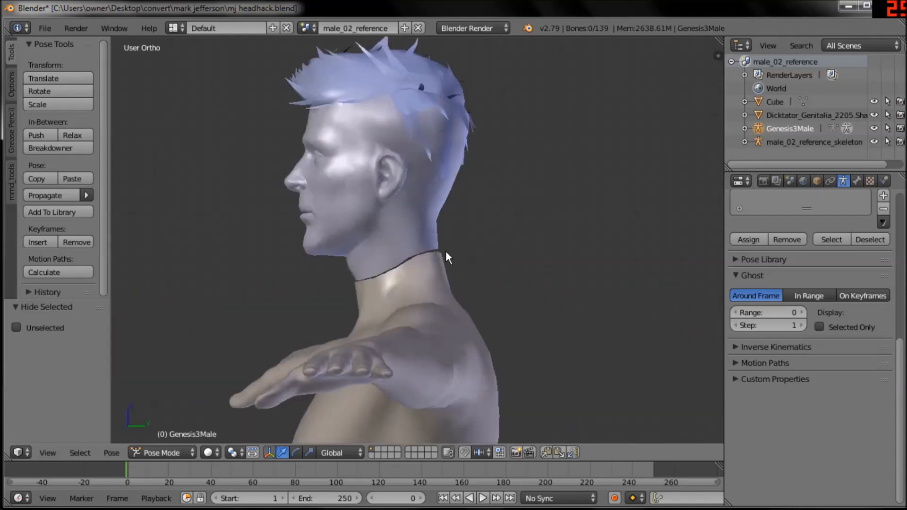
right_click(435, 257)
scroll(498, 272, "up", 3)
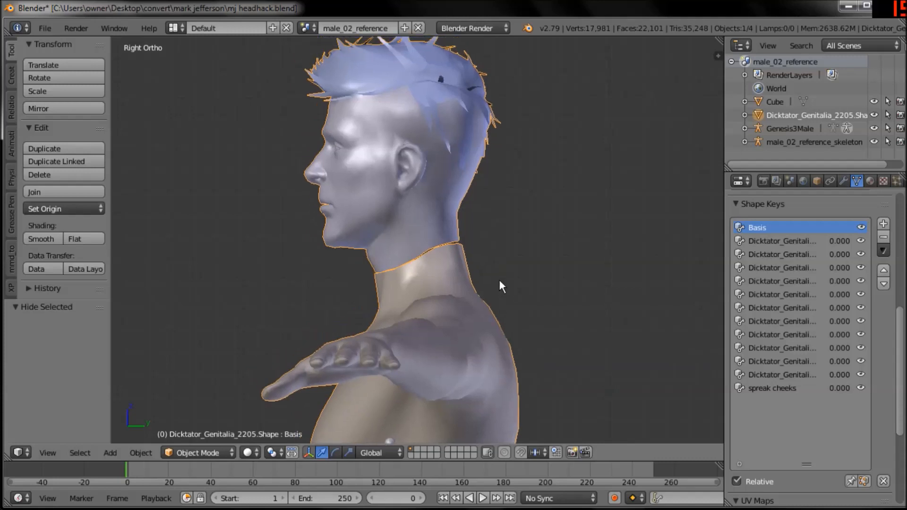
scroll(495, 269, "up", 1)
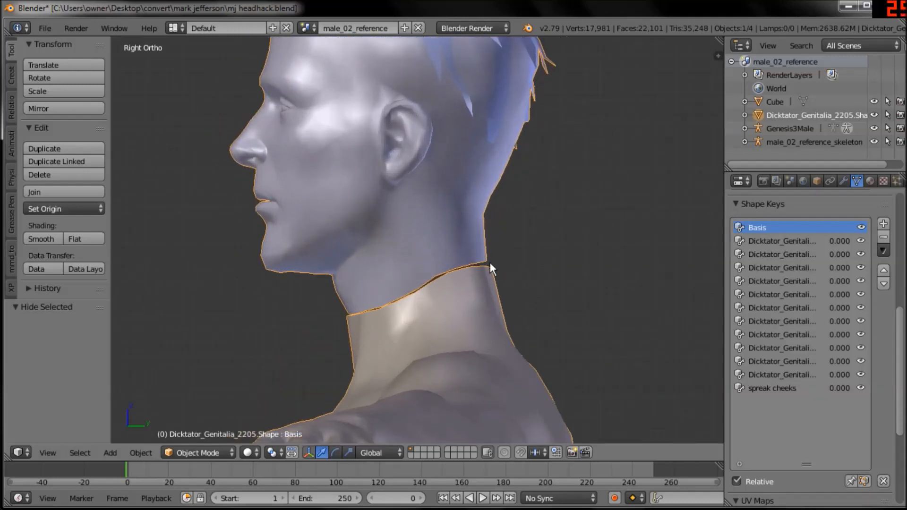
key("Tab")
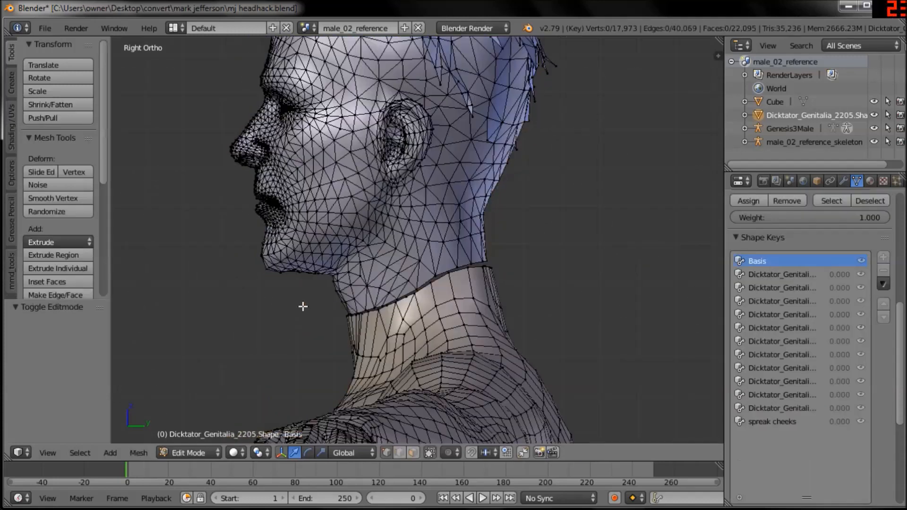
scroll(486, 259, "up", 3)
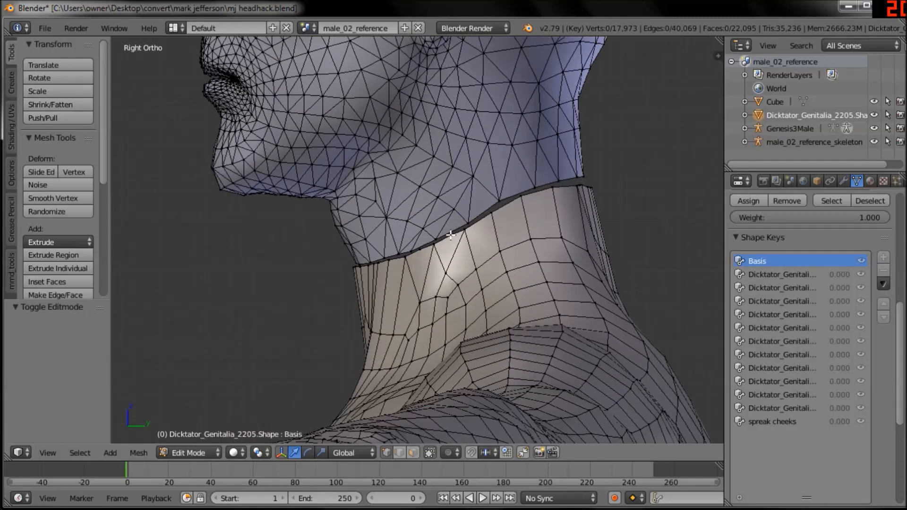
scroll(450, 235, "up", 4)
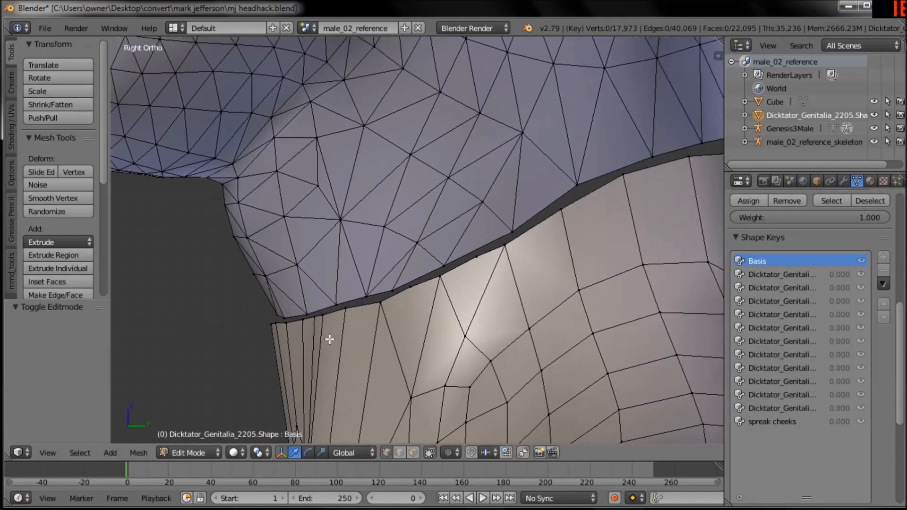
left_click(232, 451)
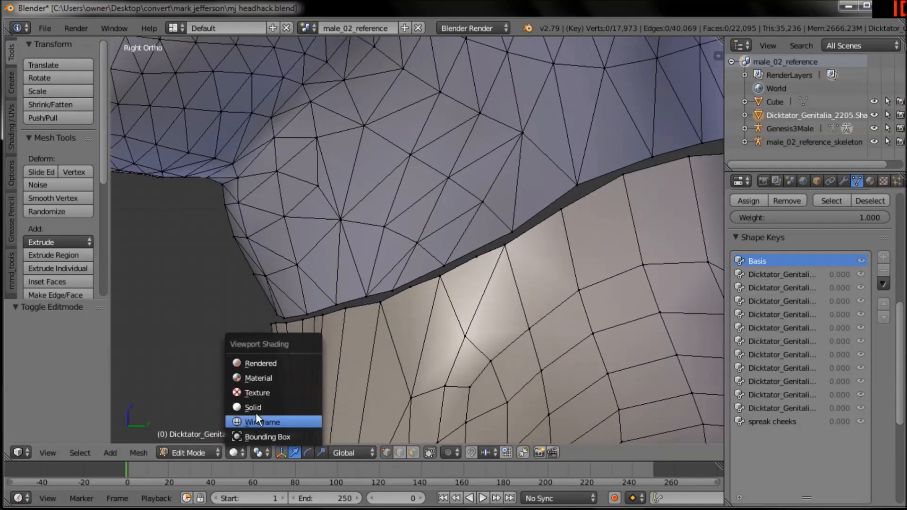
left_click(260, 393)
Merge the head and body vertices facing each other at the front middle of the neck seam, at center
middle_click_drag(275, 391, 392, 241)
right_click(382, 235)
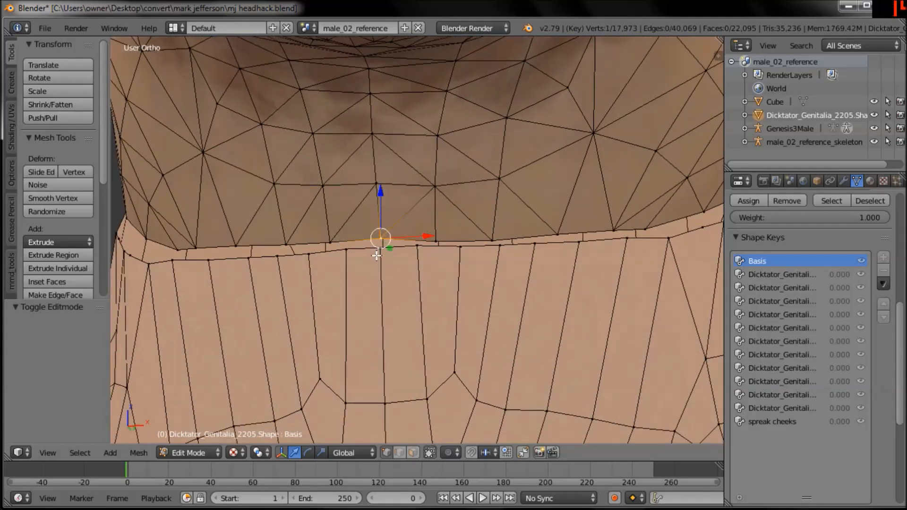
right_click(377, 255, "shift")
middle_click_drag(387, 265, 309, 299)
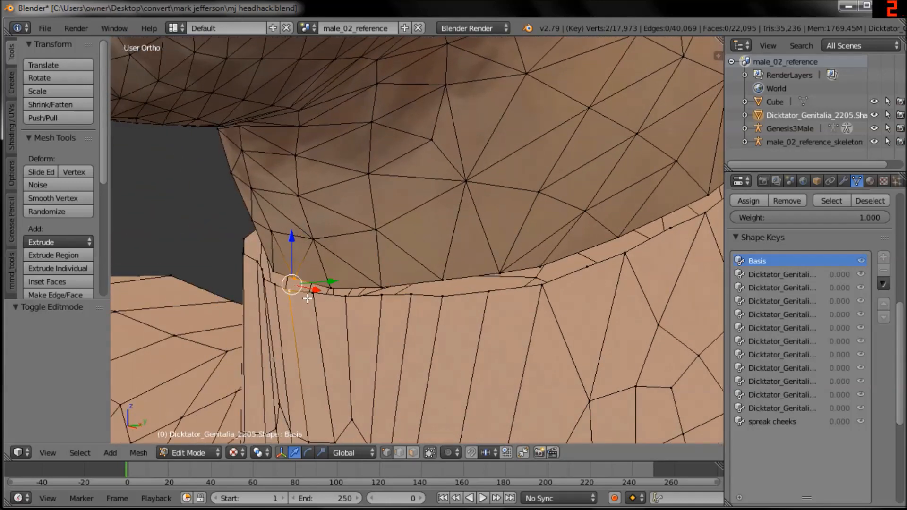
key("alt+m")
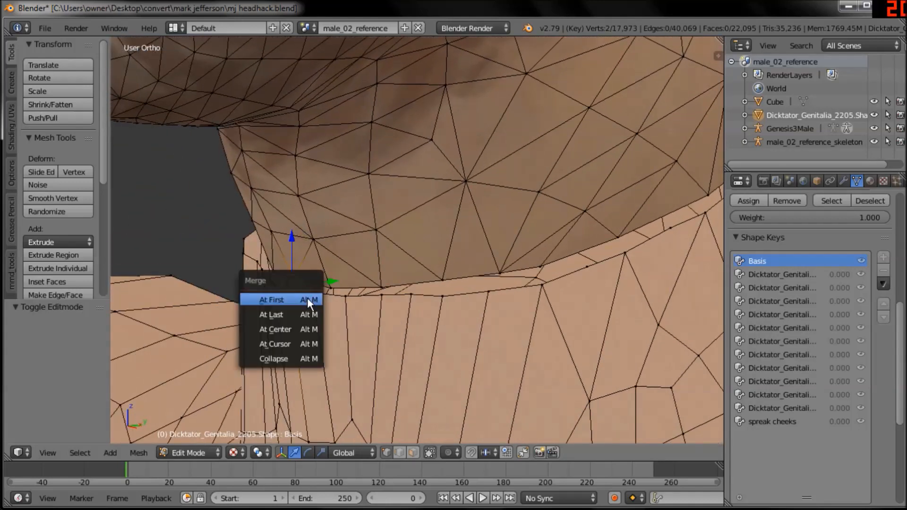
left_click(304, 329)
Examine how the head and body edge vertices line up along the front of the neck seam
middle_click_drag(304, 328, 399, 287)
right_click(395, 282)
mouse_move(418, 322)
middle_mouse_down()
mouse_move(449, 299)
mouse_move(420, 320)
middle_mouse_up()
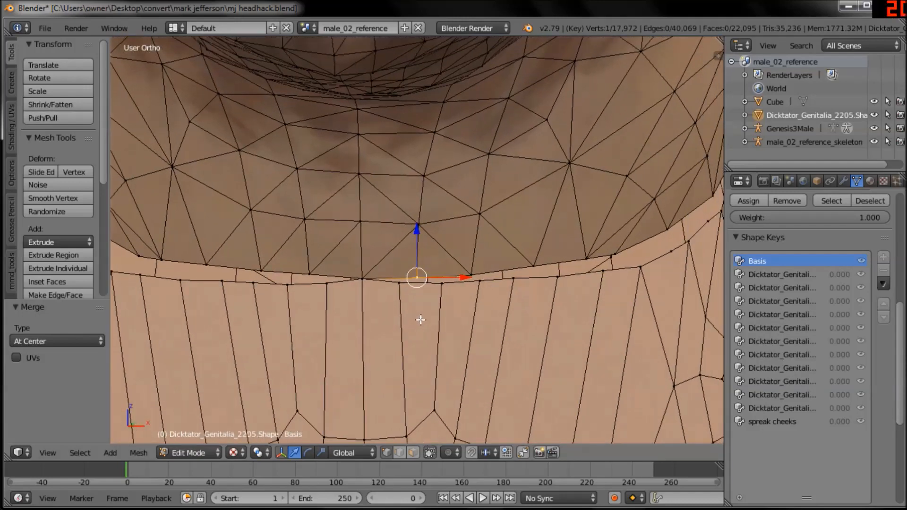
key("a")
scroll(446, 260, "down", 3)
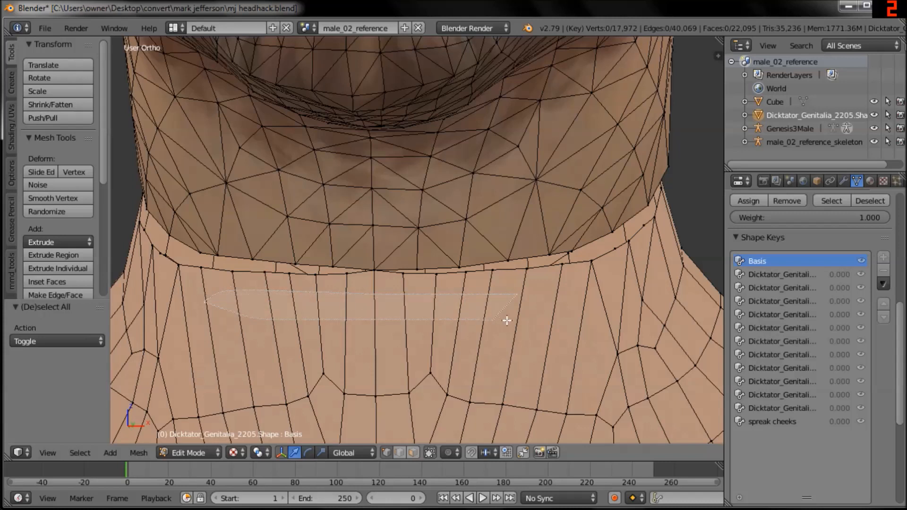
right_click(344, 277)
right_click(315, 281)
right_click(298, 260)
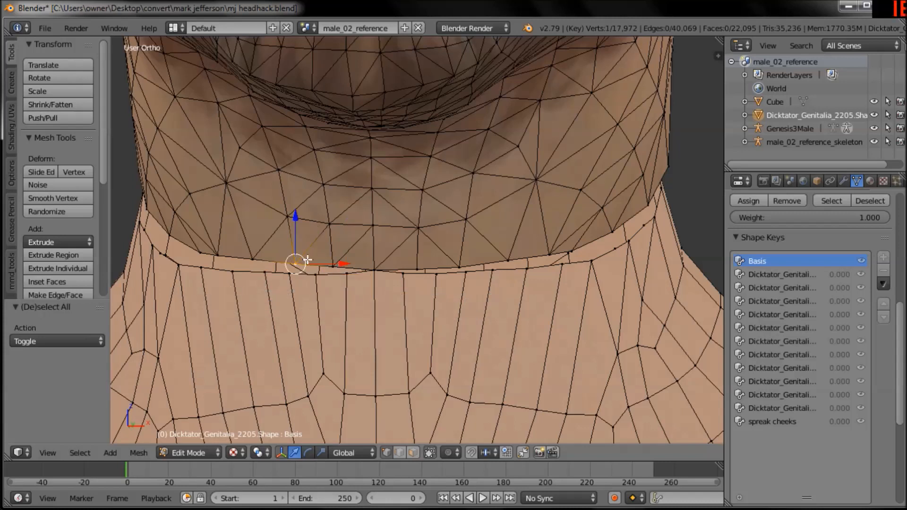
scroll(497, 279, "up", 5)
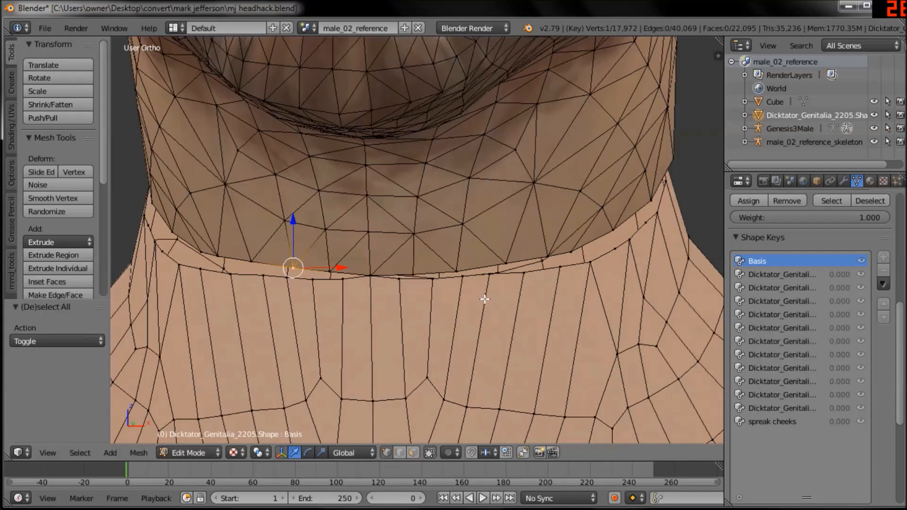
middle_click_drag(465, 276, 467, 279, "ctrl")
middle_click_drag(436, 307, 442, 306)
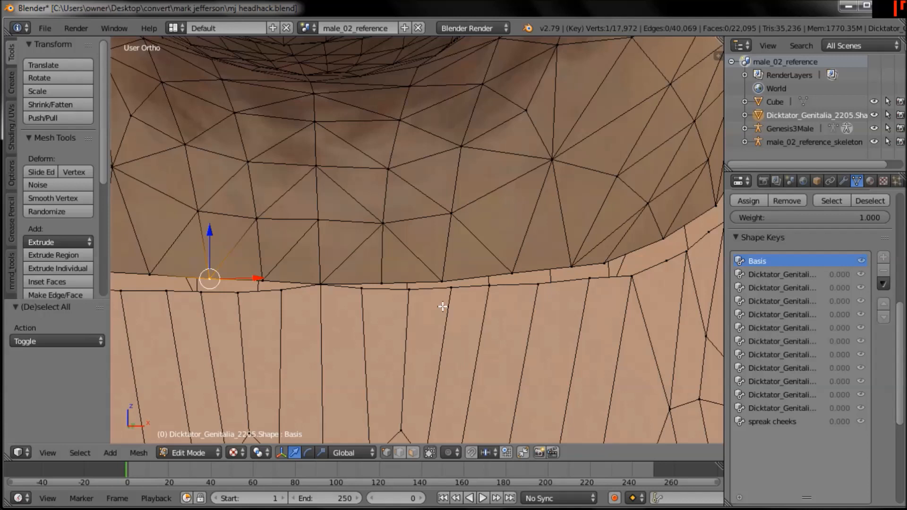
Merge the head and body vertex pairs on both sides of the middle neck-seam vertex, each at center
right_click(358, 293)
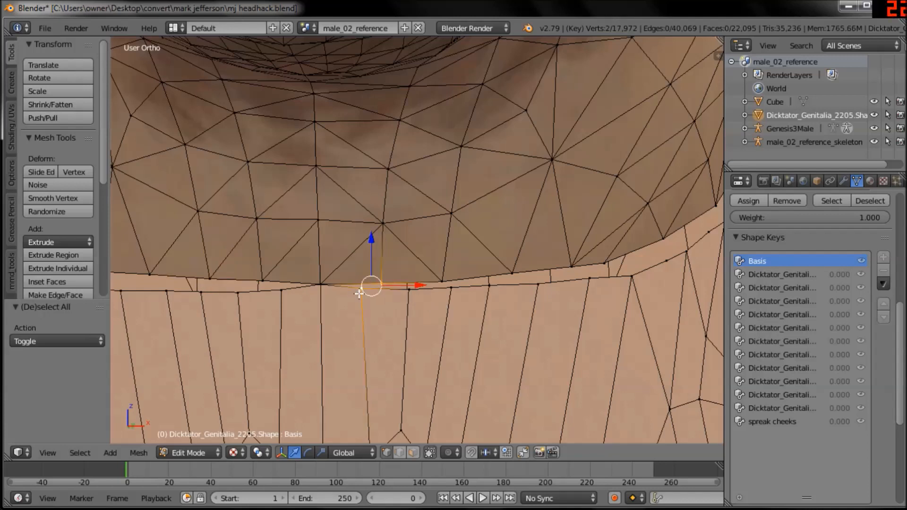
key("alt+m")
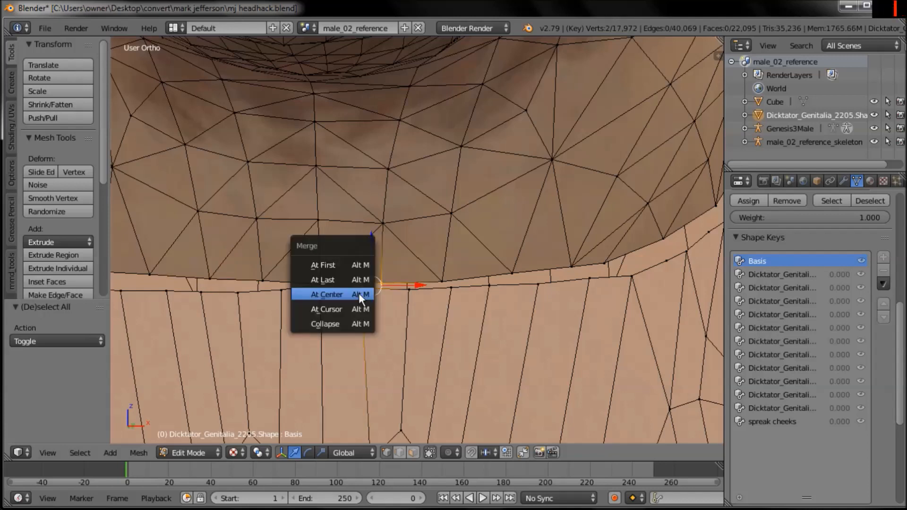
left_click(360, 296)
middle_click_drag(420, 296, 449, 257, "shift")
right_click(298, 249)
right_click(289, 234, "shift")
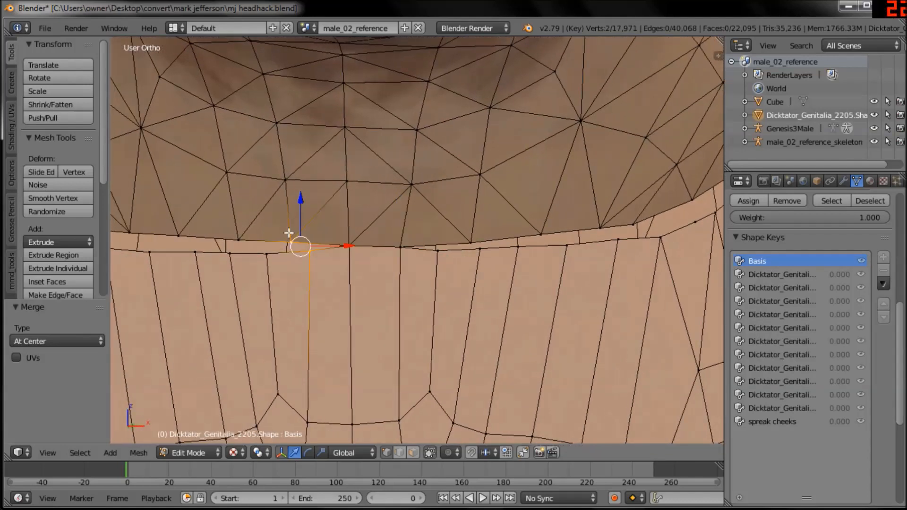
key("alt+m")
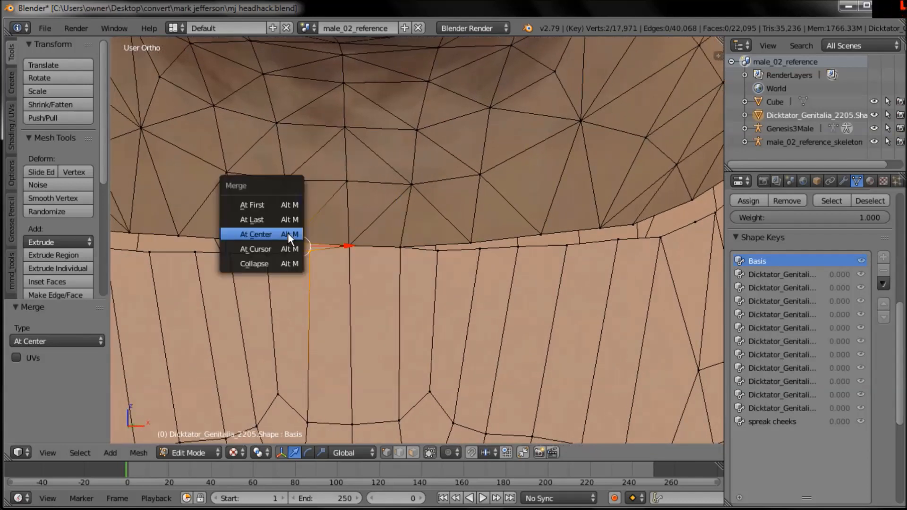
left_click(288, 234)
Delete the surplus body edge vertex just beside the merged vertices at the front of the neck seam
middle_click_drag(429, 258, 429, 267, "shift")
middle_click_drag(486, 302, 480, 269, "ctrl")
right_click(450, 279)
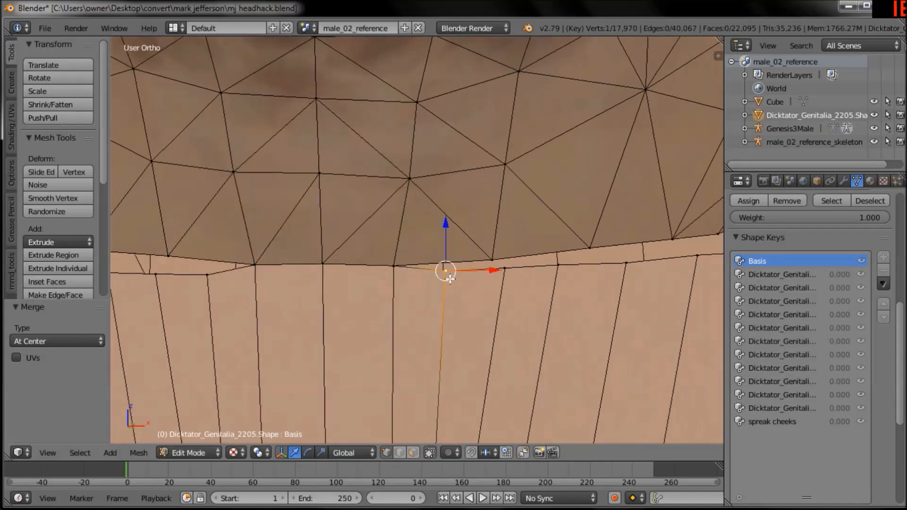
right_click(205, 283, "shift")
middle_click_drag(470, 248, 443, 318, "ctrl")
right_click(468, 213)
middle_click_drag(465, 265, 514, 292, "shift")
right_click(469, 214)
right_click(443, 228)
key("x")
left_click(514, 292)
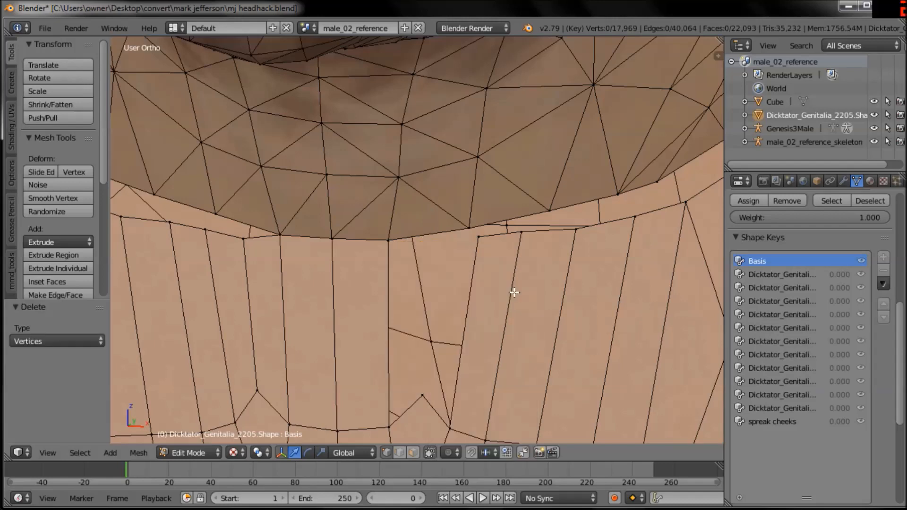
Connect the peak vertex below the +X seam hole to the merged seam vertex and fill the triangle on its inner side
middle_click_drag(500, 308, 478, 229)
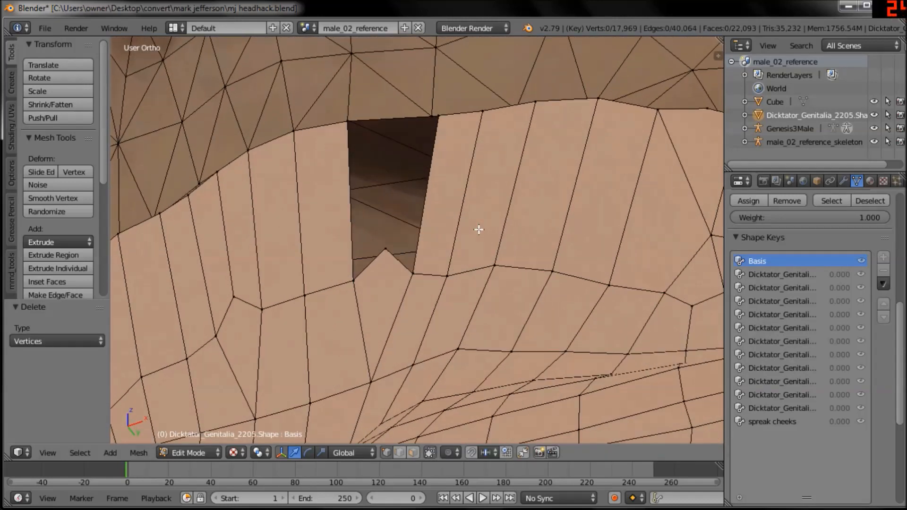
right_click(384, 249)
middle_click_drag(436, 140, 453, 158)
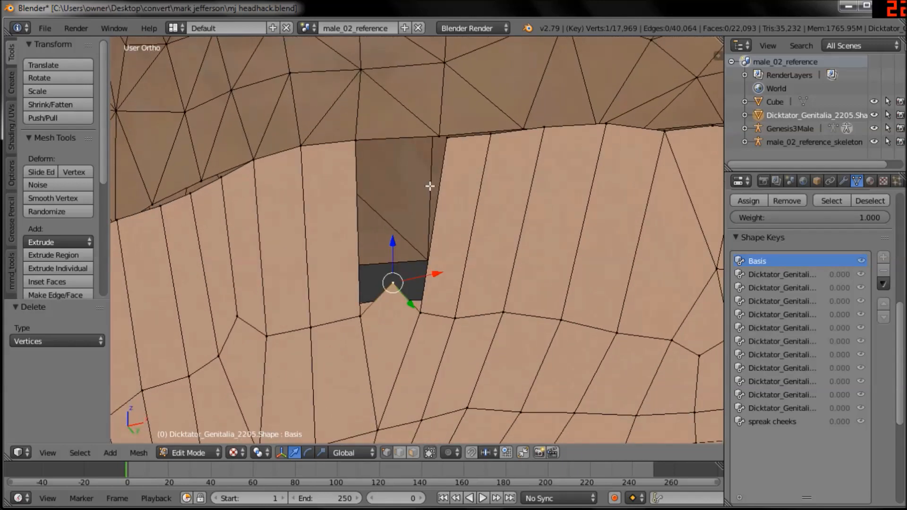
middle_click_drag(402, 191, 394, 208)
right_click(336, 157, "shift")
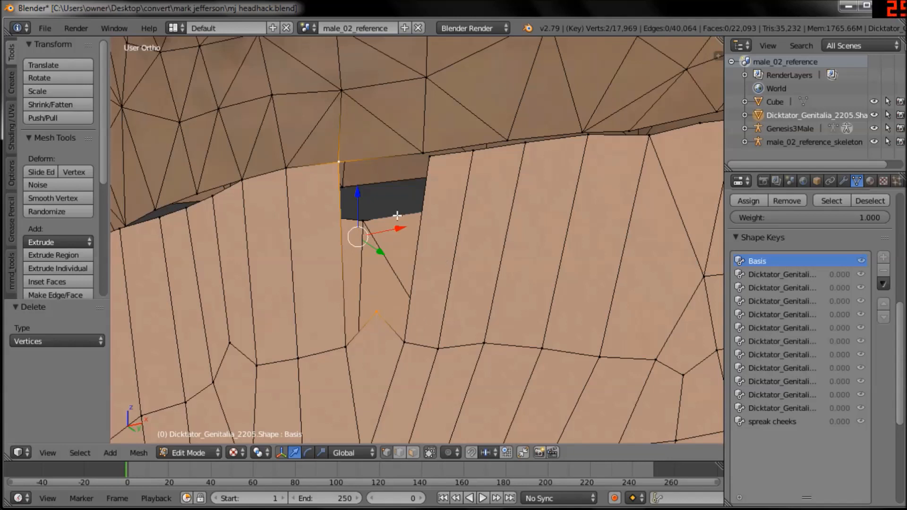
key("f")
middle_click_drag(407, 272, 431, 265)
right_click(378, 320, "shift")
mouse_move(477, 306)
middle_mouse_down()
mouse_move(462, 298)
mouse_move(470, 294)
mouse_move(471, 320)
middle_mouse_up()
key("f")
Fill the triangle between the peak vertex, the neighbouring body edge vertex and the lower loop vertex on the hole's outer side
right_click(404, 318)
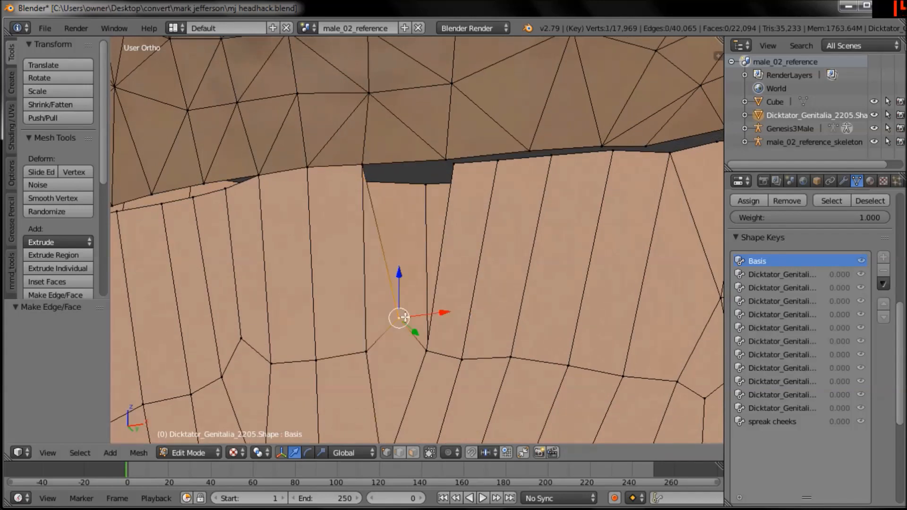
right_click(454, 170, "shift")
mouse_move(481, 259)
middle_mouse_down()
mouse_move(482, 232)
mouse_move(492, 259)
middle_mouse_up()
right_click(452, 322, "shift")
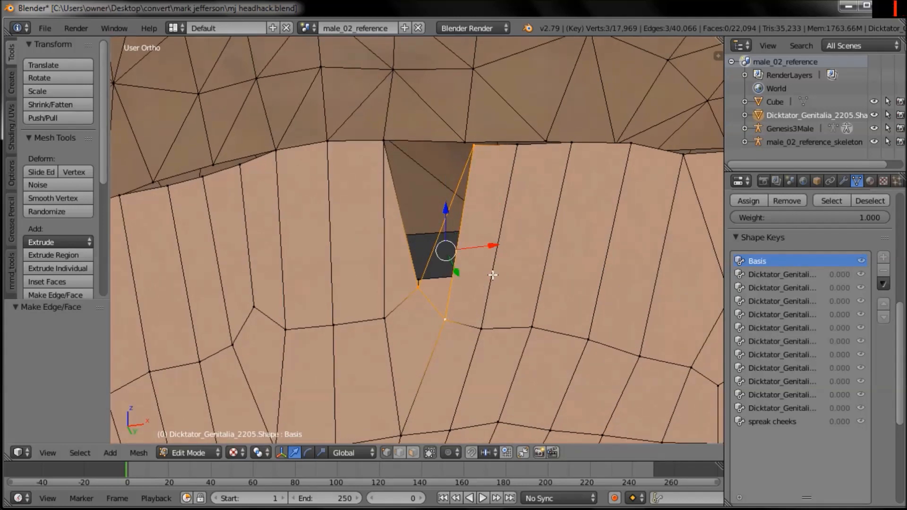
key("f")
middle_click_drag(491, 274, 471, 263)
Close the remaining +X hole with a triangle between the merged seam vertex, the body edge vertex and the peak vertex
right_click(470, 180)
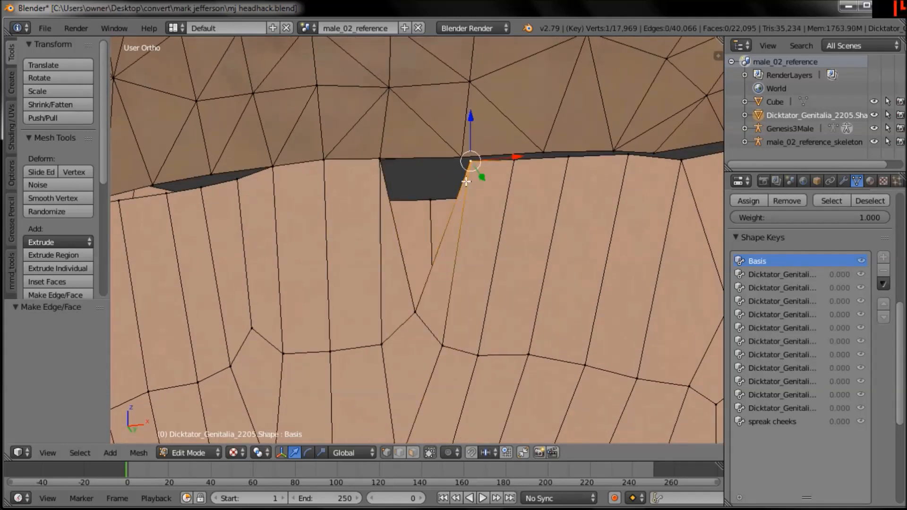
right_click(380, 165, "shift")
middle_click_drag(436, 219, 469, 270)
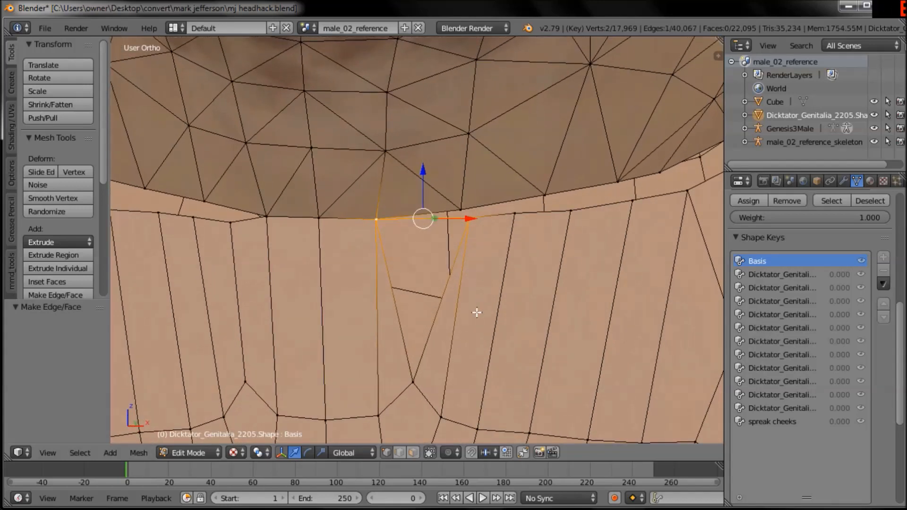
middle_click_drag(455, 299, 491, 225)
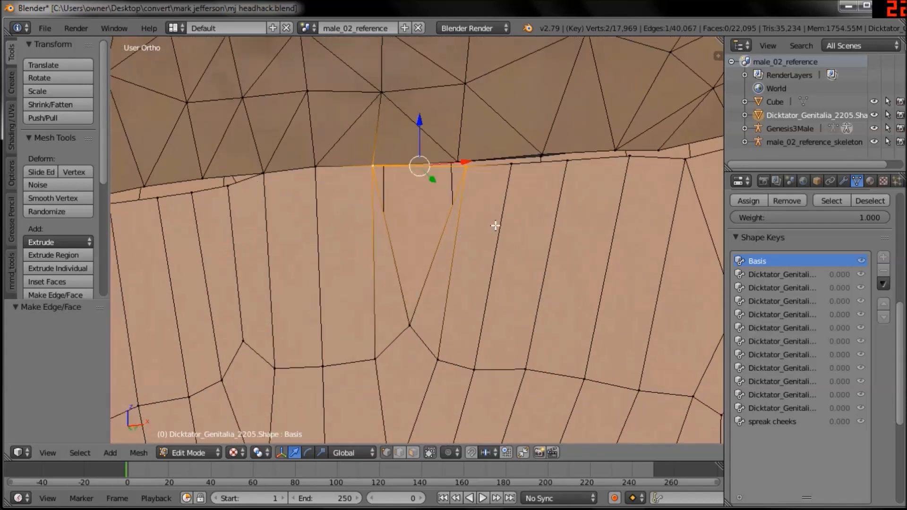
right_click(412, 332, "shift")
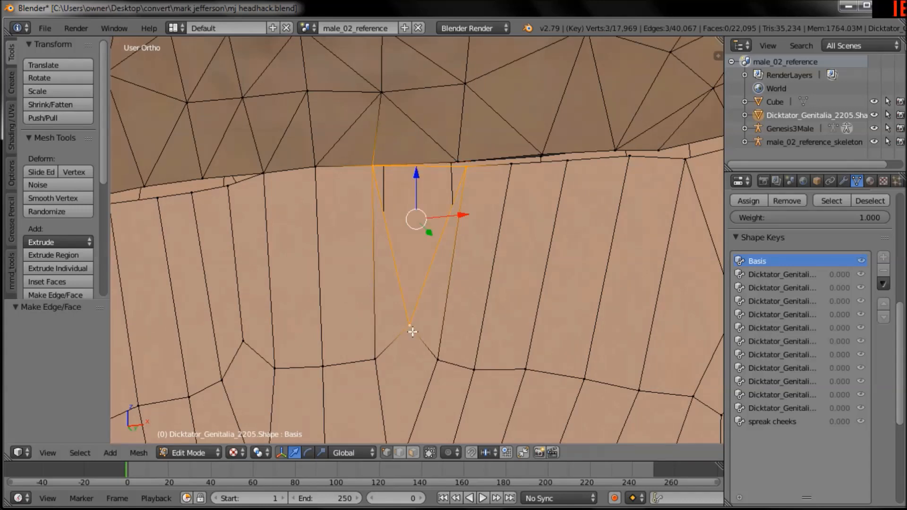
key("f")
key("a")
Merge the body edge vertex beside the filled +X hole with its facing head vertex, at center
middle_click_drag(461, 307, 427, 261)
right_click(415, 277)
right_click(415, 262, "shift")
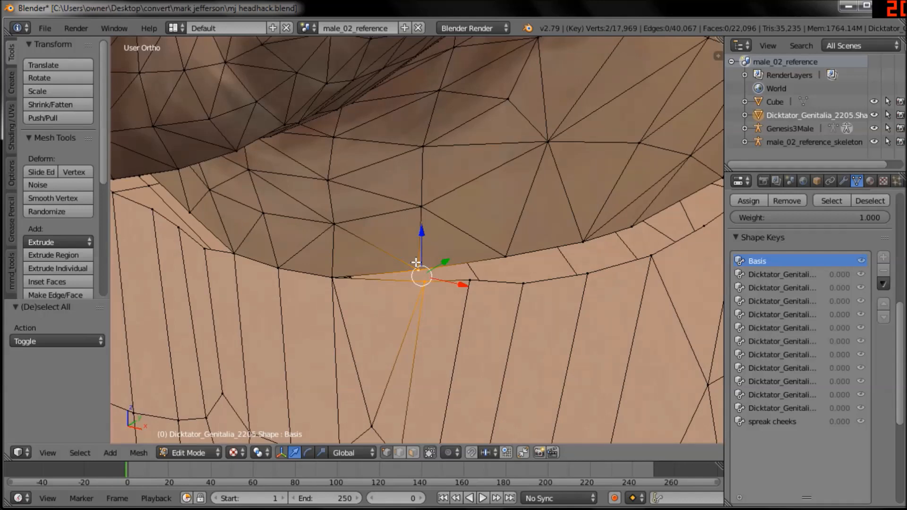
key("alt+m")
left_click(415, 262)
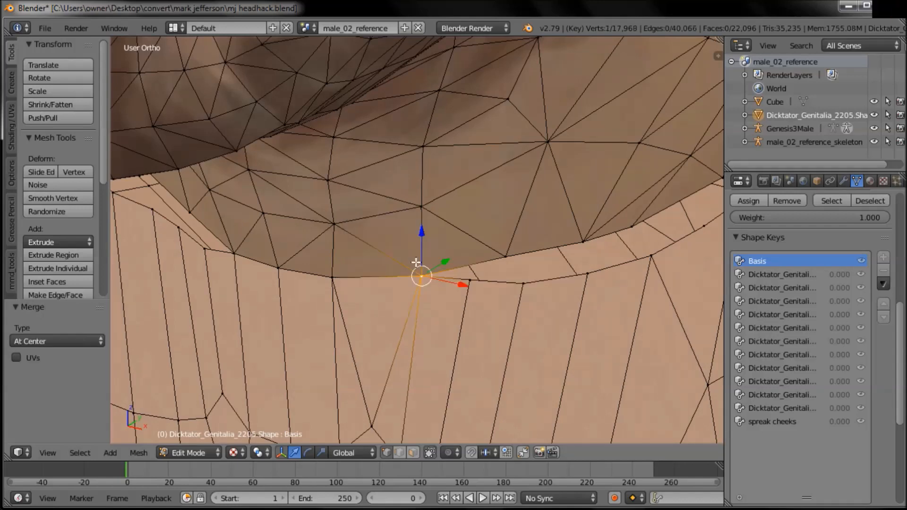
Delete the surplus body edge vertex beside the merged seam vertices on the -X side of the neck front
middle_click_drag(416, 260, 385, 223)
right_click(329, 213)
key("x")
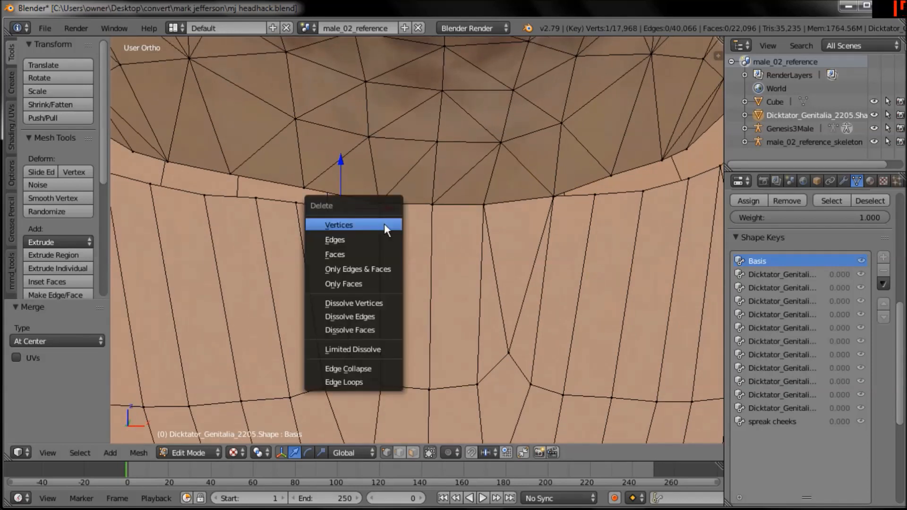
left_click(386, 225)
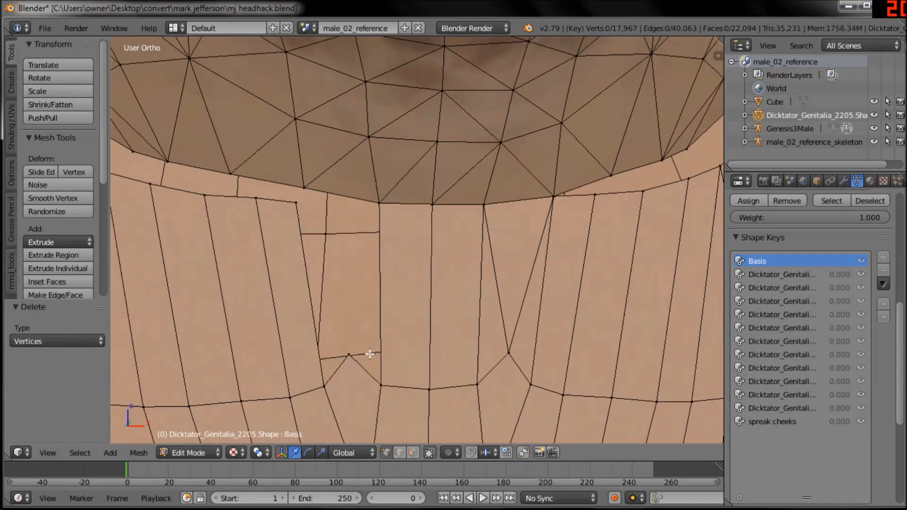
Connect the body edge vertex to the peak vertex below the -X hole and fill the triangle on its outer side
right_click(347, 356)
right_click(295, 203, "shift")
middle_click_drag(413, 242, 412, 230, "shift")
right_click(380, 201)
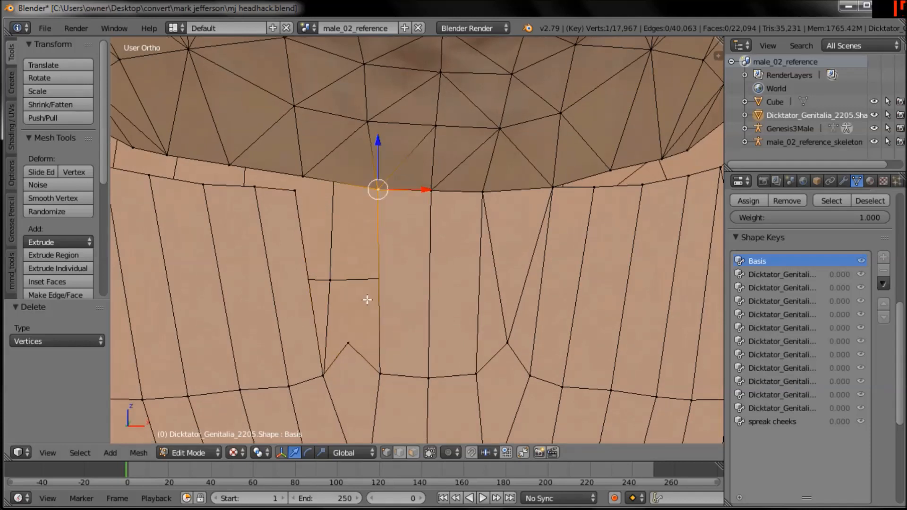
right_click(292, 191)
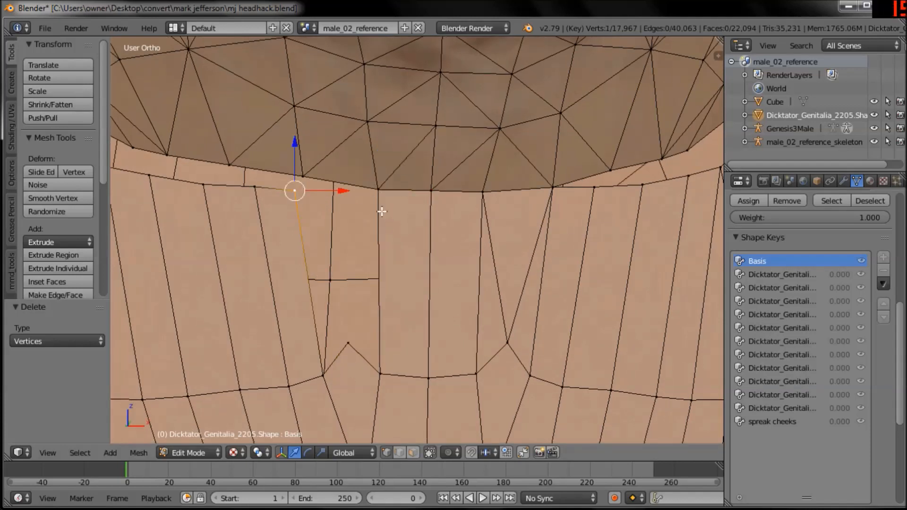
right_click(348, 342, "shift")
scroll(397, 330, "up", 1)
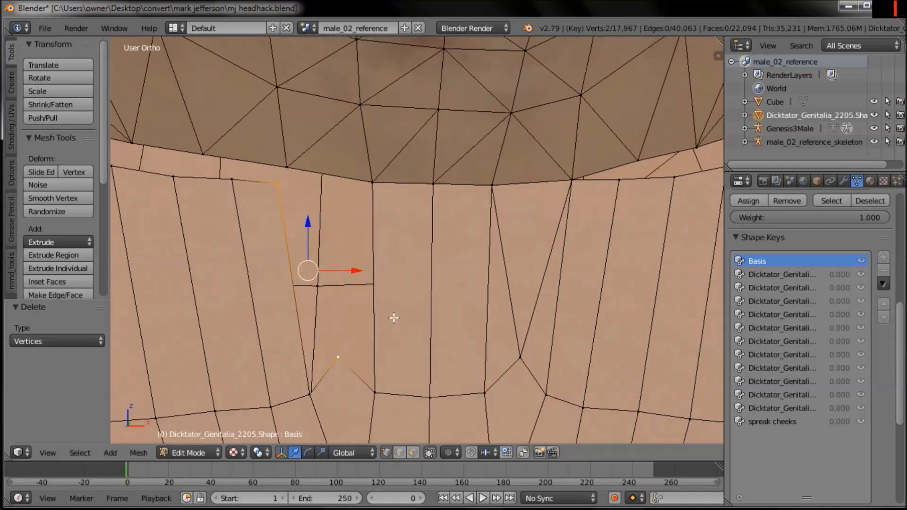
middle_click_drag(393, 316, 429, 286, "shift")
scroll(430, 286, "down", 1)
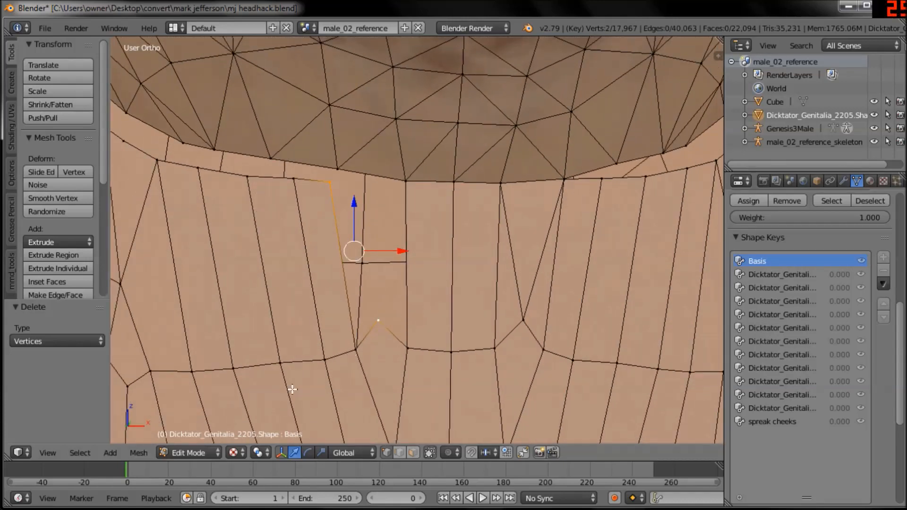
scroll(420, 336, "up", 2)
key("f")
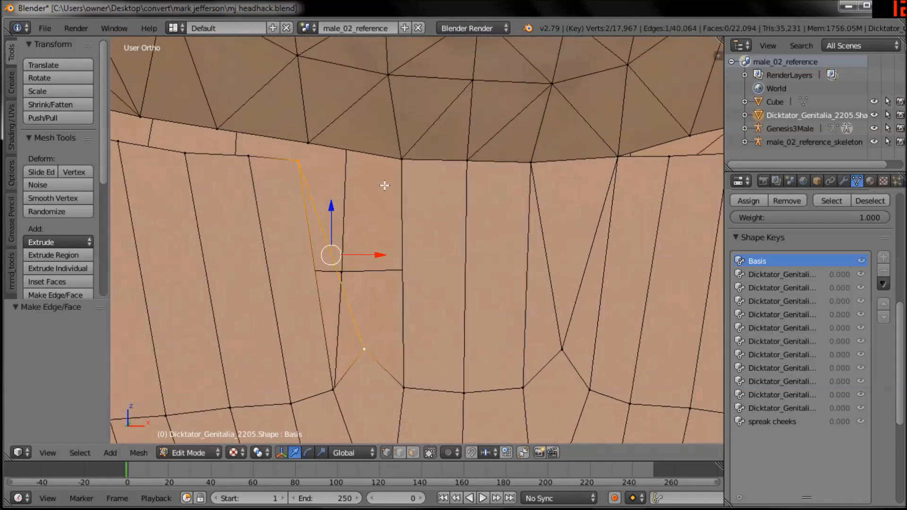
right_click(336, 389, "shift")
key("f")
right_click(299, 162, "shift")
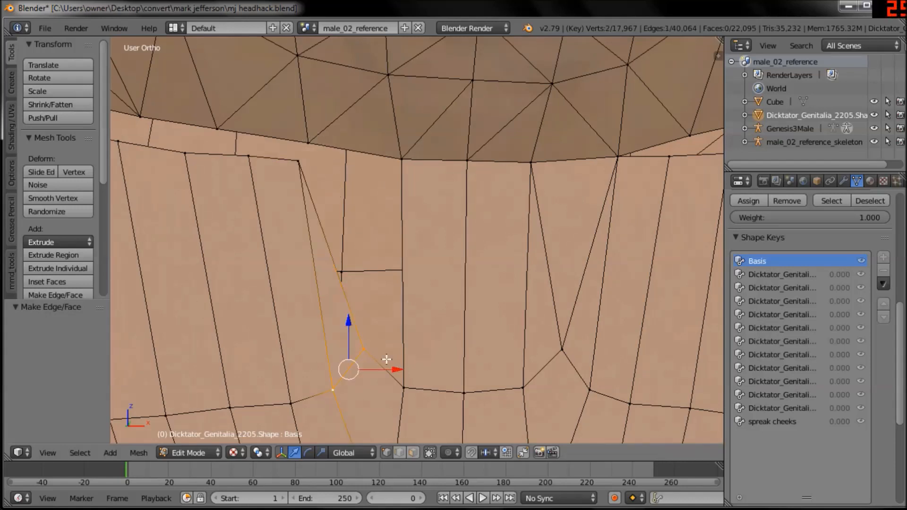
Fill the triangle between the peak vertex, the merged seam vertex and the lower loop vertex on the -X hole's inner side
right_click(365, 353)
right_click(405, 171, "shift")
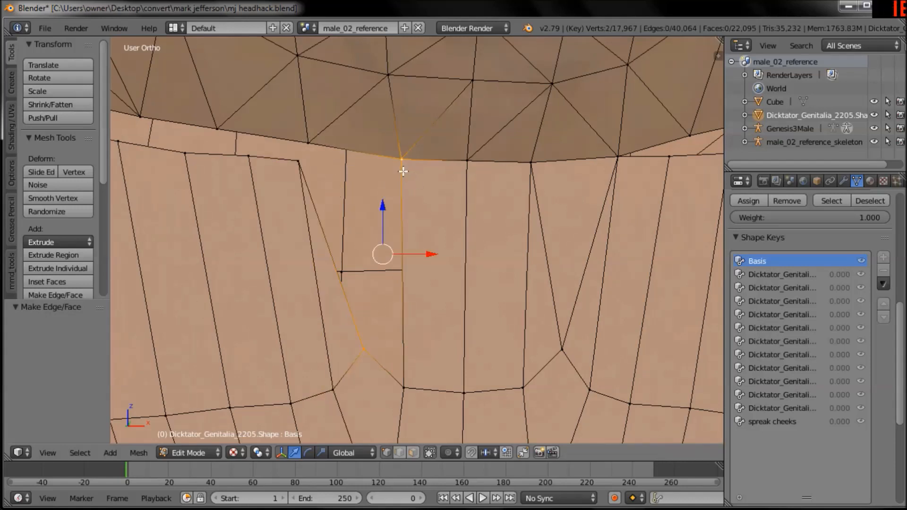
right_click(407, 381, "shift")
key("f")
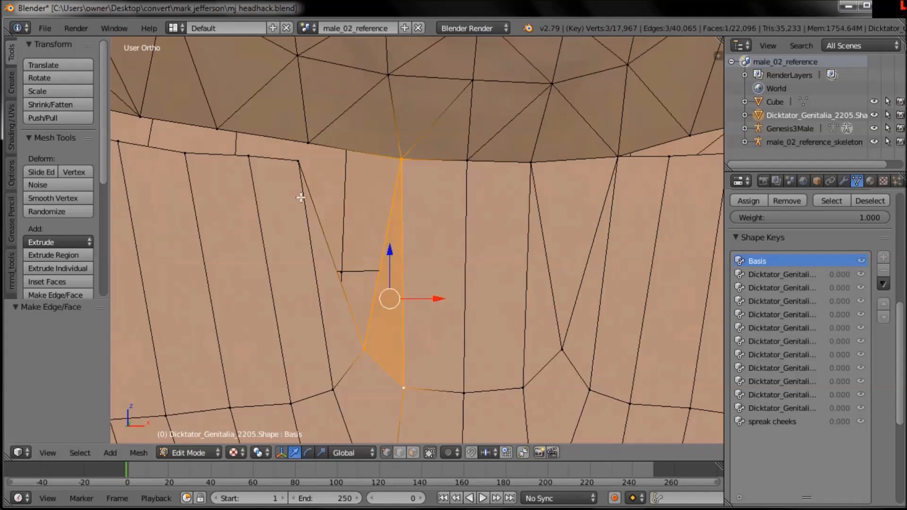
Close the remaining -X hole with a triangle between the body edge vertex, the merged seam vertex and the peak vertex
right_click(298, 161, "shift")
mouse_move(496, 338)
left_mouse_down("ctrl")
mouse_move(388, 396)
mouse_move(509, 336)
left_mouse_up("ctrl")
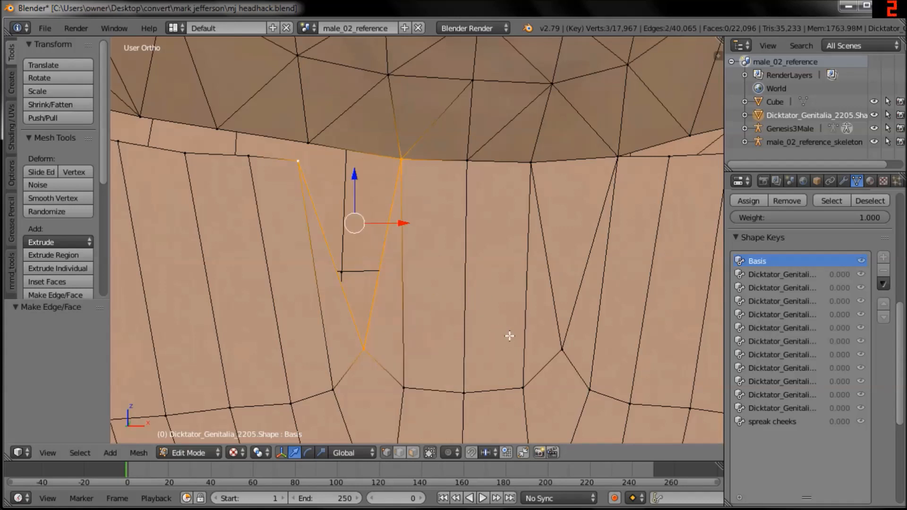
left_click_drag(441, 313, 424, 385, "ctrl")
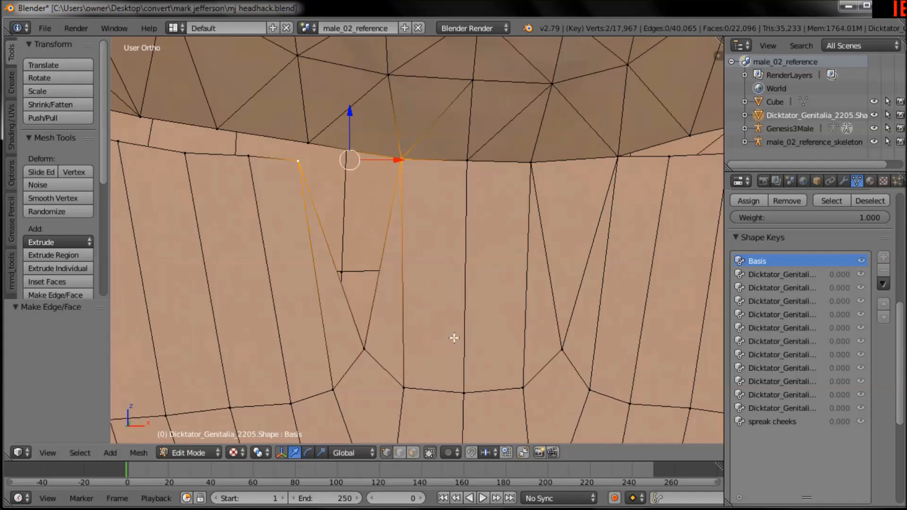
right_click(368, 355, "shift")
key("f")
Merge the body edge vertex beside the filled -X hole with its facing head vertex, at center
middle_click_drag(349, 253, 356, 270, "shift")
right_click(314, 202)
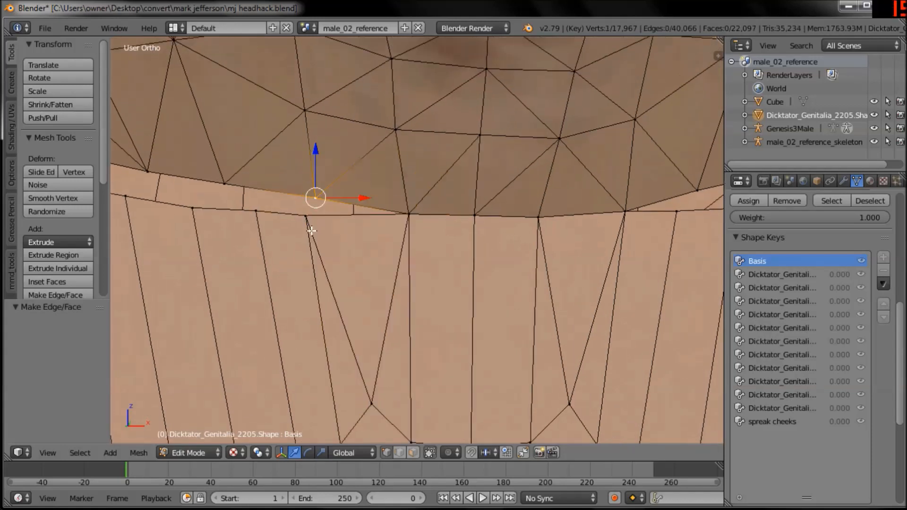
right_click(309, 222, "shift")
scroll(359, 222, "down", 2)
middle_click_drag(360, 256, 463, 302)
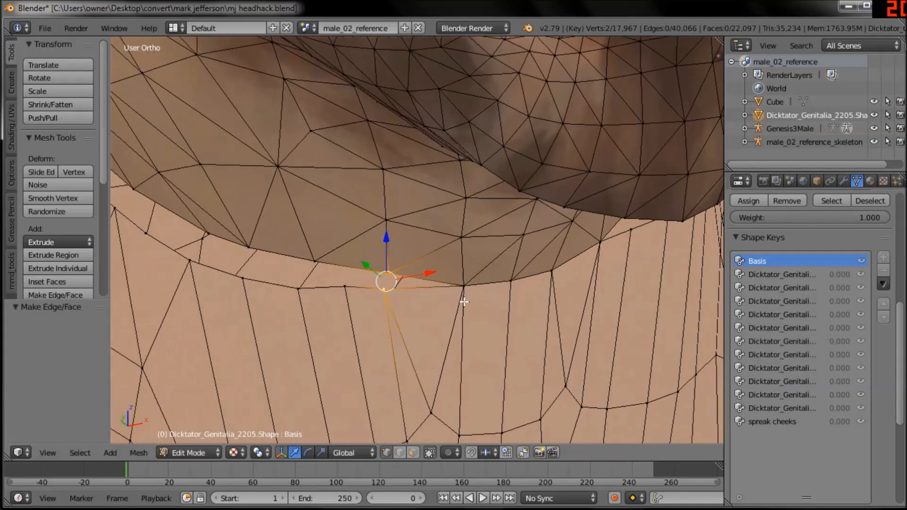
key("alt+m")
left_click(464, 301)
Delete the next surplus body edge vertex beyond the merged seam vertices on both sides of the neck front
middle_click_drag(463, 301, 352, 276)
key("KP_1")
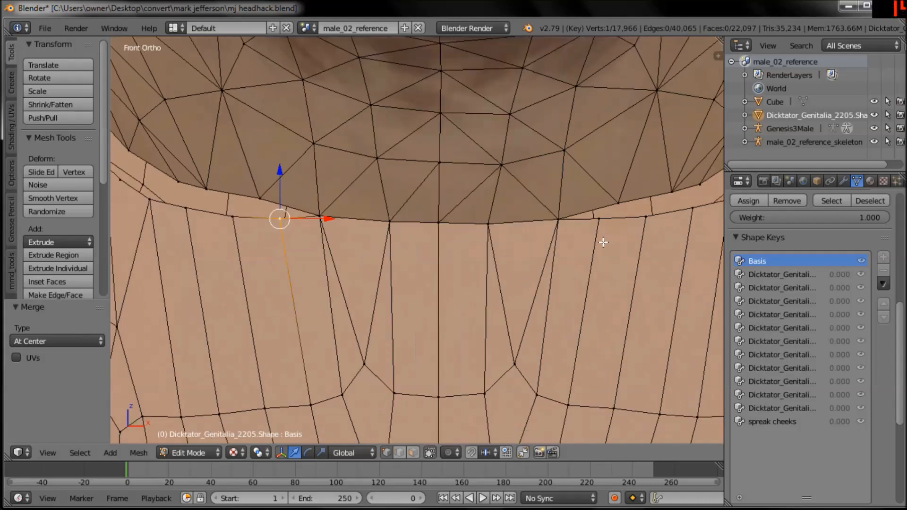
right_click(597, 231, "shift")
scroll(597, 236, "down", 1)
key("x")
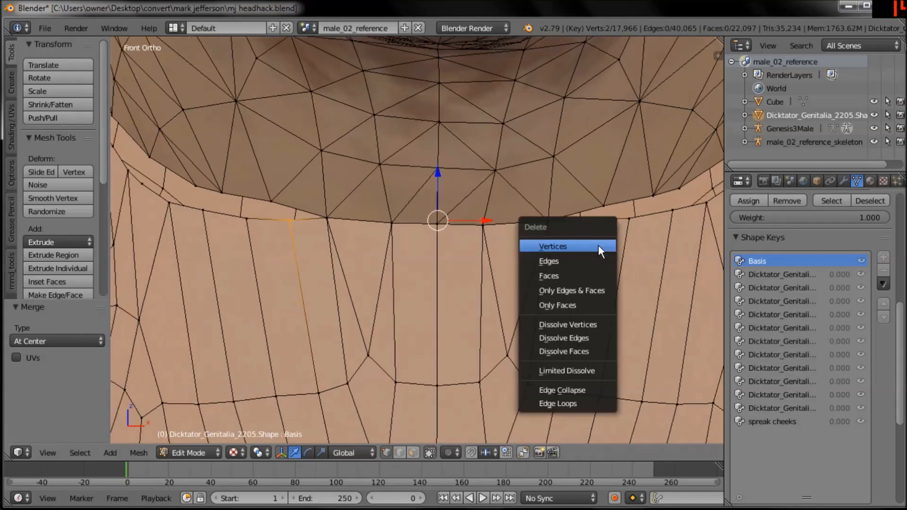
left_click(598, 244)
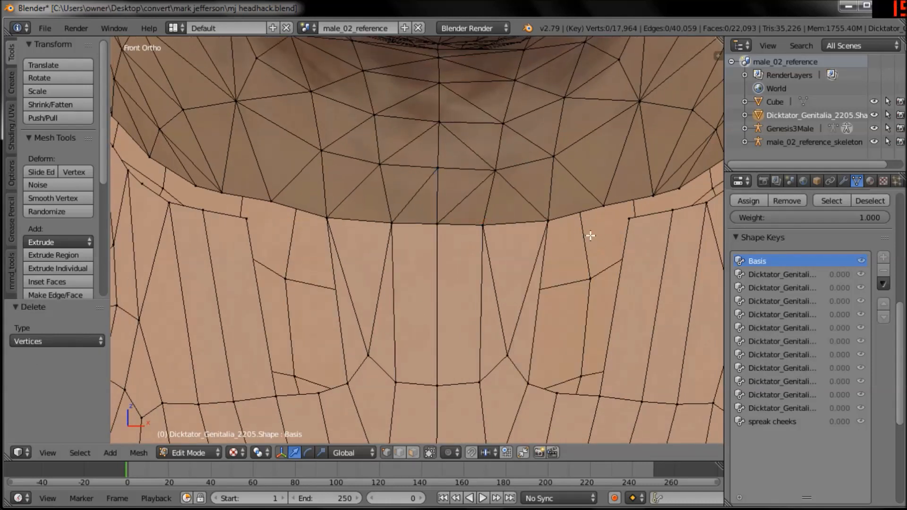
Add edges from the -X hole's outer body edge vertex to the middle lower loop vertex and to the merged seam vertex
mouse_move(541, 273)
middle_mouse_down()
mouse_move(536, 243)
mouse_move(539, 273)
middle_mouse_up()
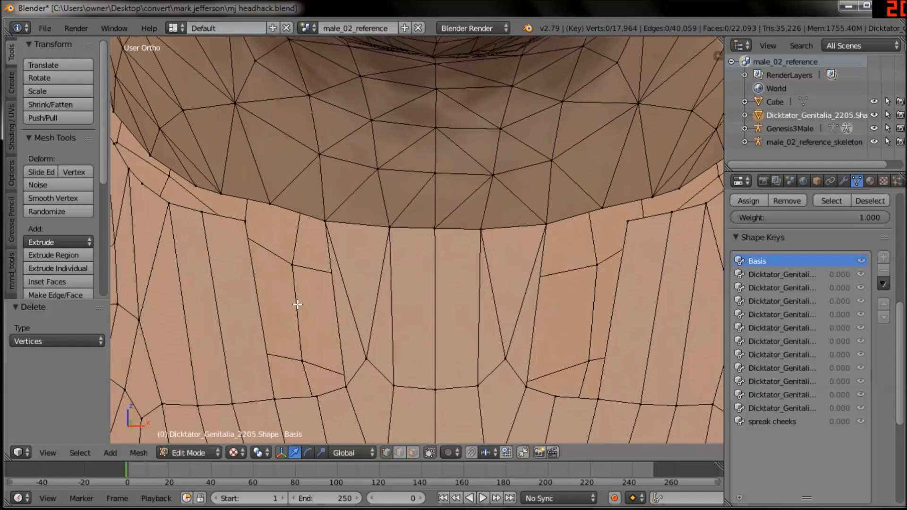
middle_click_drag(298, 304, 346, 262)
right_click(352, 351)
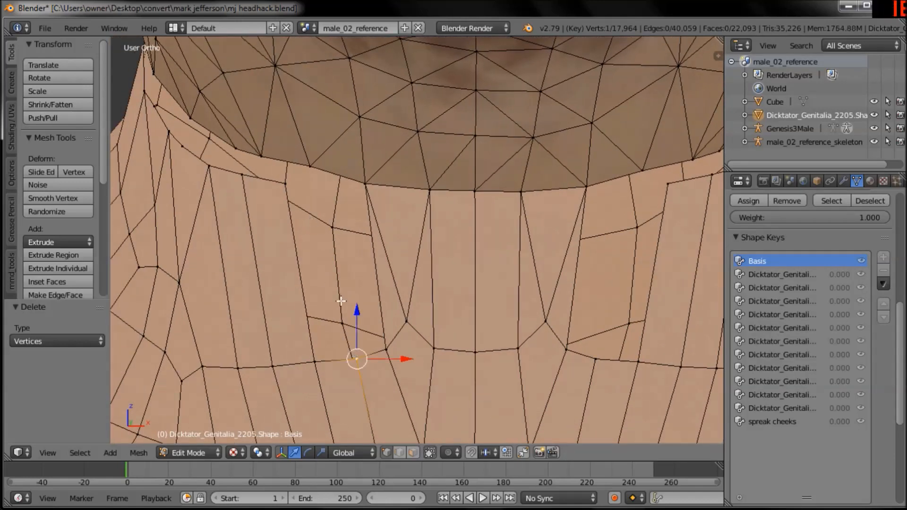
right_click(283, 187, "shift")
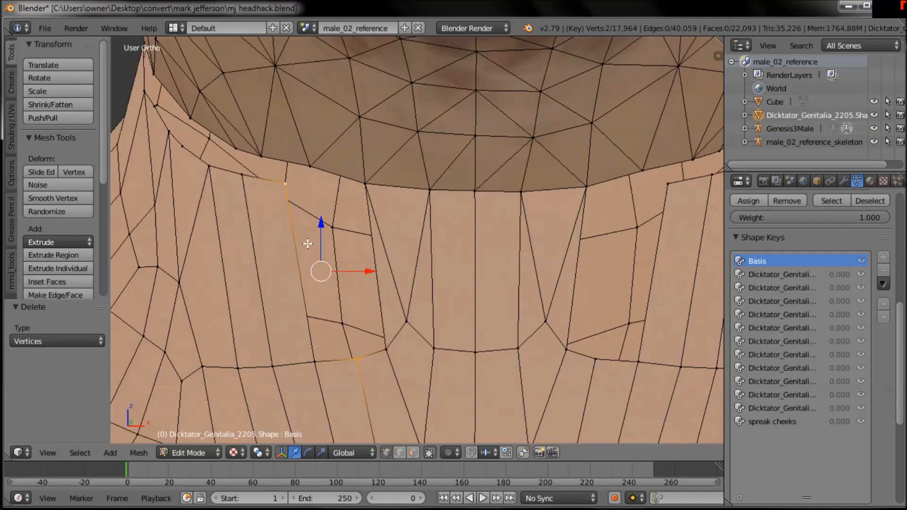
key("f")
right_click(367, 186, "shift")
right_click(281, 171, "shift")
middle_click_drag(313, 202, 325, 211)
right_click(320, 204, "shift")
left_click_drag(364, 359, 457, 387, "ctrl+shift")
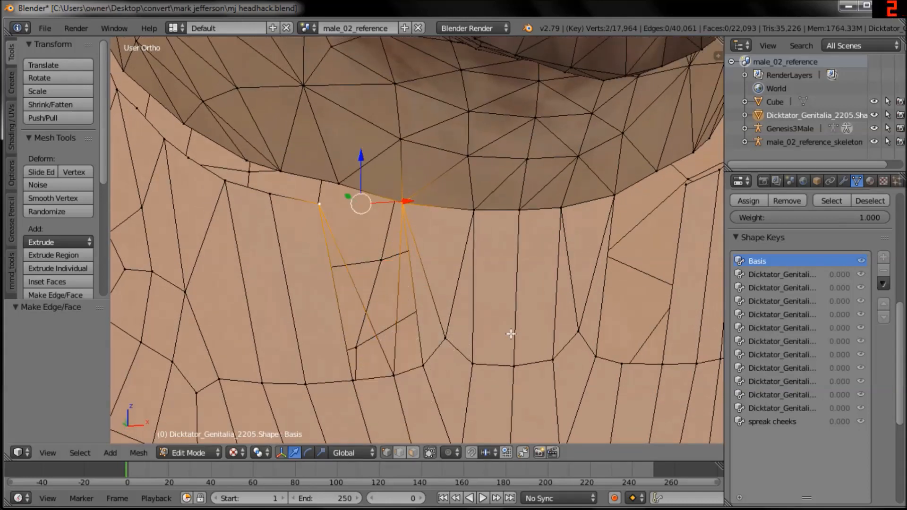
Add an edge from the merged seam vertex to the middle lower loop vertex and fill the -X hole with three triangles
right_click(423, 366, "shift")
right_click(394, 376, "shift")
left_click_drag(312, 239, 386, 242, "ctrl+shift")
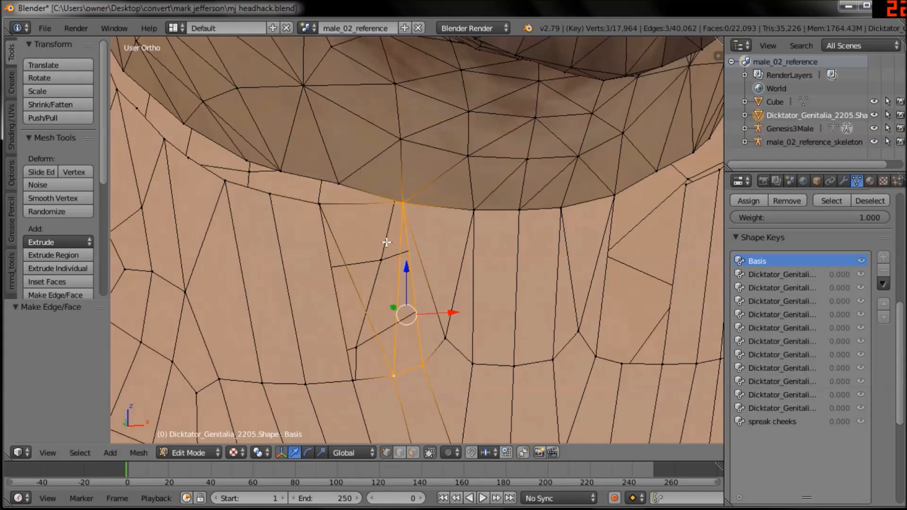
middle_click_drag(445, 350, 466, 347)
right_click(388, 368, "shift")
right_click(343, 206, "shift")
mouse_move(478, 326)
middle_mouse_down("ctrl")
mouse_move(477, 316)
mouse_move(479, 340)
middle_mouse_up("ctrl")
key("f")
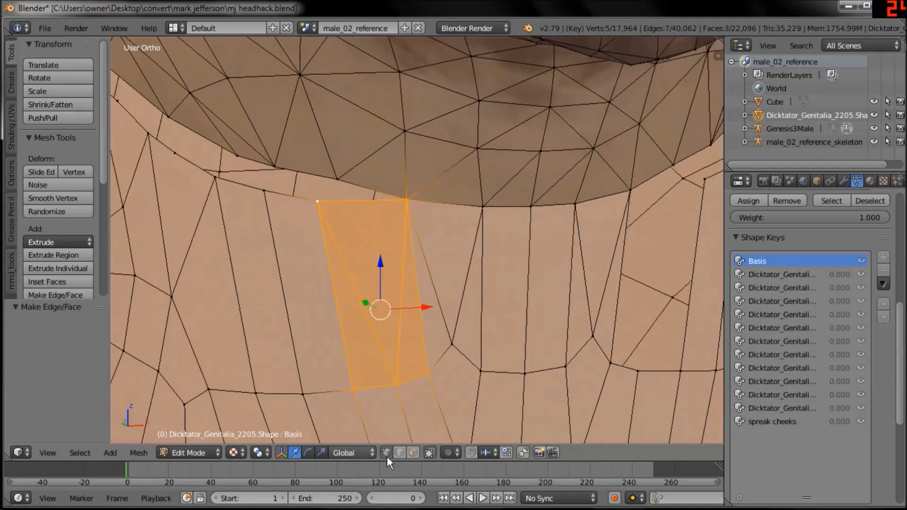
left_click(417, 450)
right_click(364, 263)
middle_click_drag(398, 295, 405, 298)
key("ctrl+z")
key("ctrl+z")
key("ctrl+z")
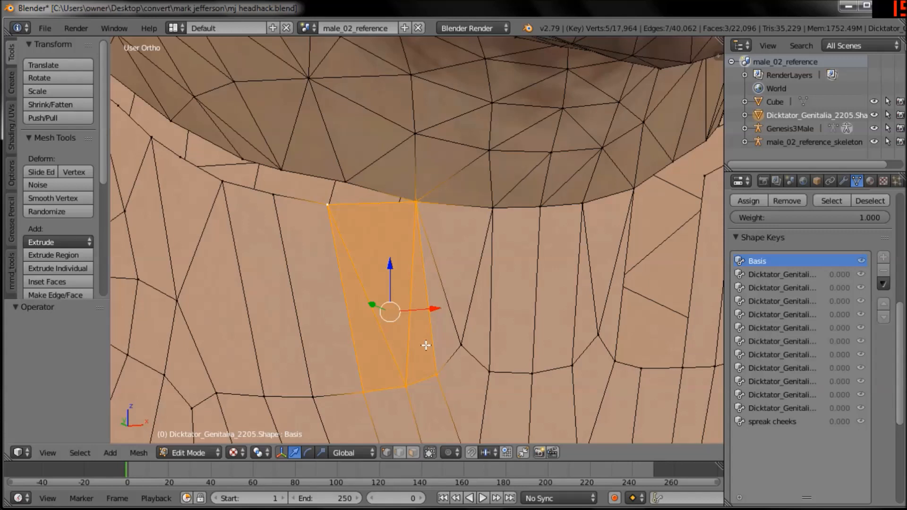
Refill the -X hole's triangles between the merged seam vertex, the outer body edge vertex and the lower loop vertices
mouse_move(390, 407)
left_mouse_down("ctrl")
mouse_move(383, 345)
mouse_move(296, 198)
left_mouse_up("ctrl")
left_click_drag(410, 370, 409, 359, "ctrl+shift")
middle_click_drag(409, 348, 378, 320, "shift")
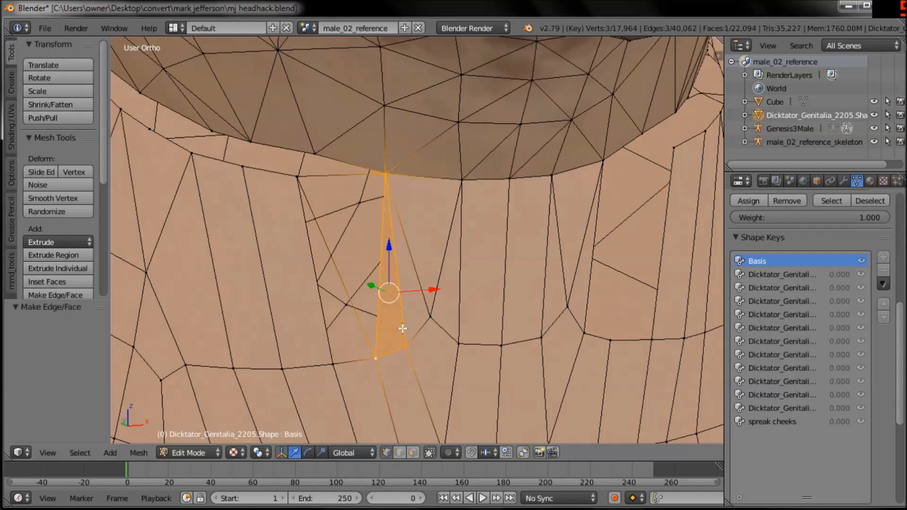
right_click(297, 183, "shift")
right_click(333, 365, "shift")
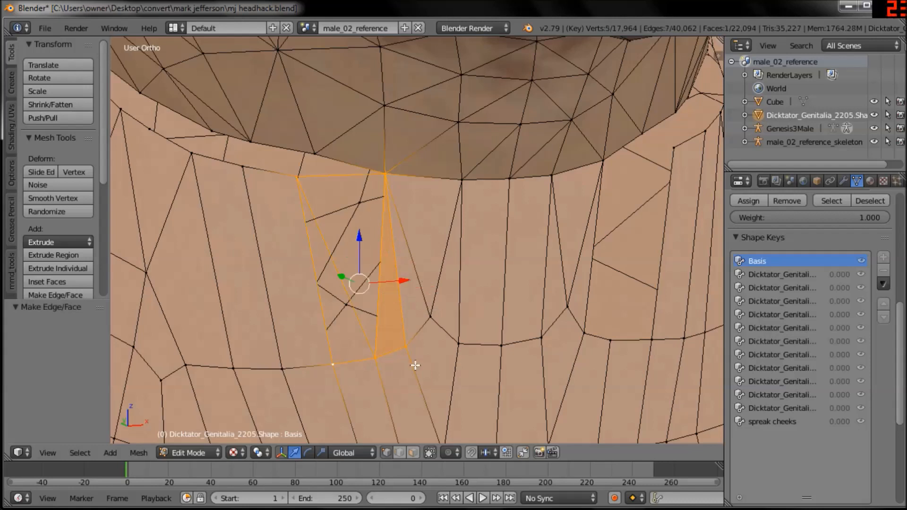
left_click_drag(380, 287, 535, 208, "ctrl+shift")
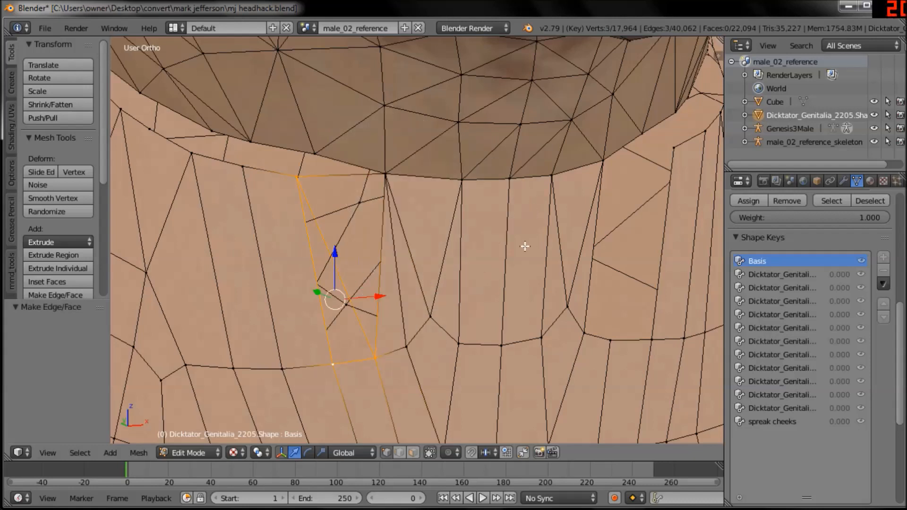
right_click(380, 184, "shift")
mouse_move(457, 330)
middle_mouse_down()
mouse_move(443, 333)
mouse_move(431, 322)
mouse_move(468, 236)
mouse_move(480, 253)
mouse_move(398, 271)
mouse_move(376, 292)
mouse_move(459, 307)
mouse_move(444, 296)
middle_mouse_up()
key("f")
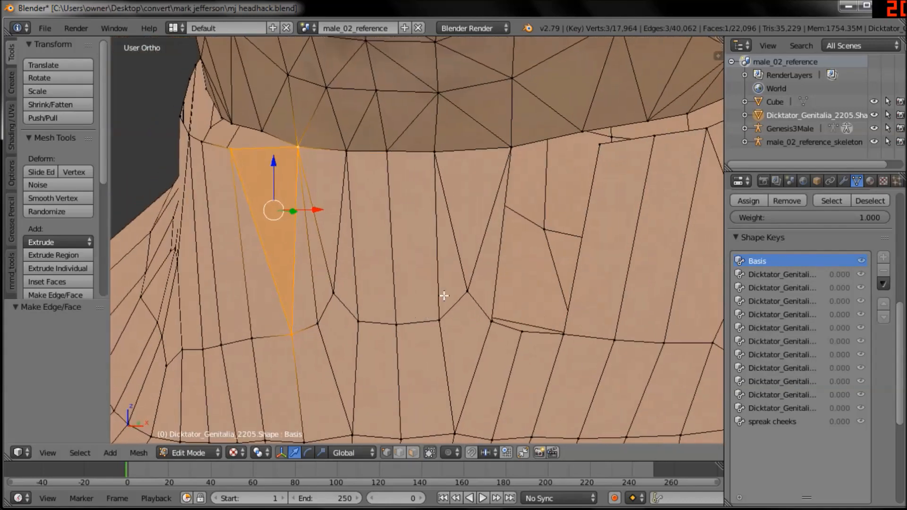
Try shifting the body edge vertex beside the filled -X hole about 0.179 along Y, and undo the move
key("a")
middle_click_drag(386, 245, 462, 300)
right_click(299, 256)
middle_click_drag(300, 256, 374, 290)
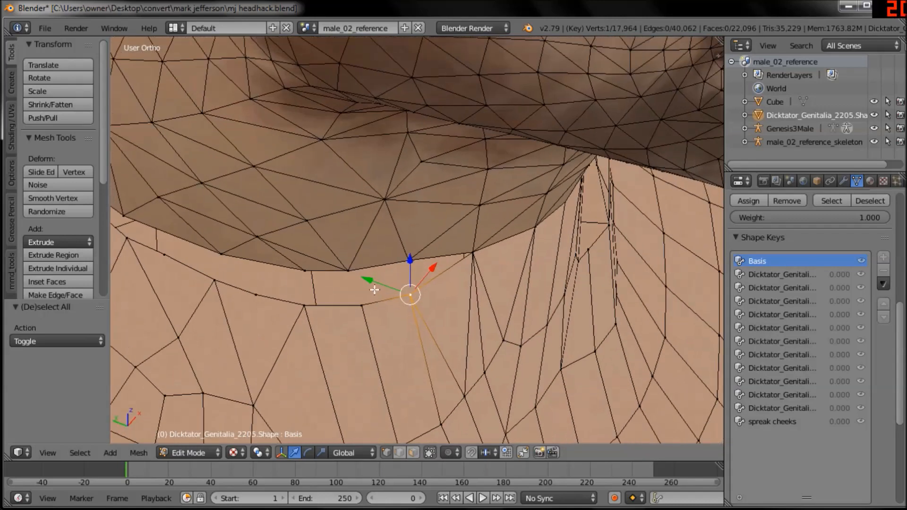
left_click_drag(368, 283, 452, 315)
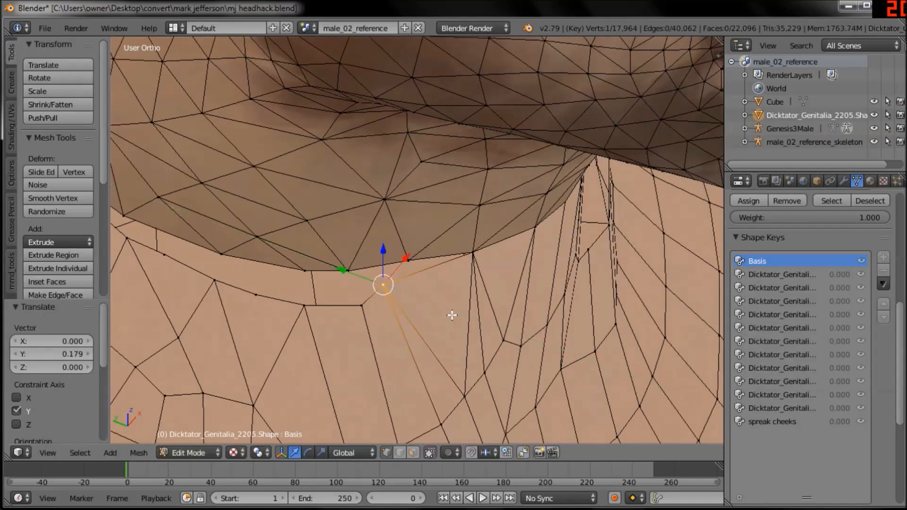
key("ctrl+z")
Add an edge from the +X hole's middle lower loop vertex to the merged seam vertex at the neck front
key("KP_1")
middle_click_drag(517, 265, 428, 312, "shift")
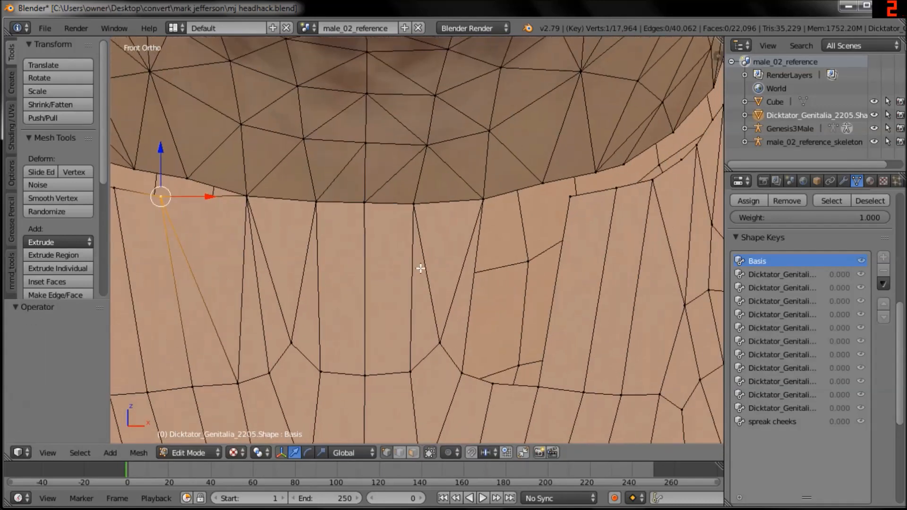
scroll(486, 334, "down", 1)
middle_click_drag(486, 334, 385, 318, "shift")
scroll(392, 273, "up", 2)
right_click(370, 399)
right_click(358, 178, "shift")
Add edges from the +X hole's outer body edge vertex to the middle lower loop vertex and to the merged seam vertex
right_click(449, 179, "shift")
right_click(379, 179, "shift")
key("g")
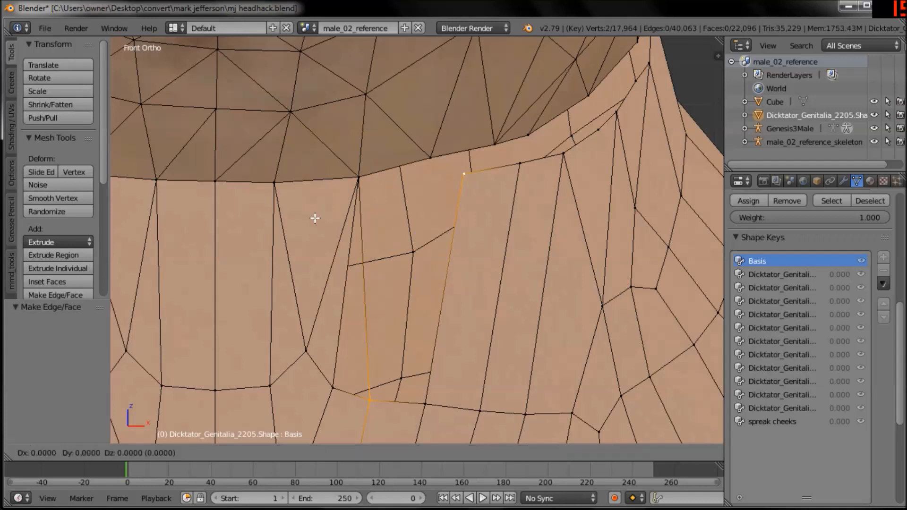
left_click(362, 218)
key("ctrl+z")
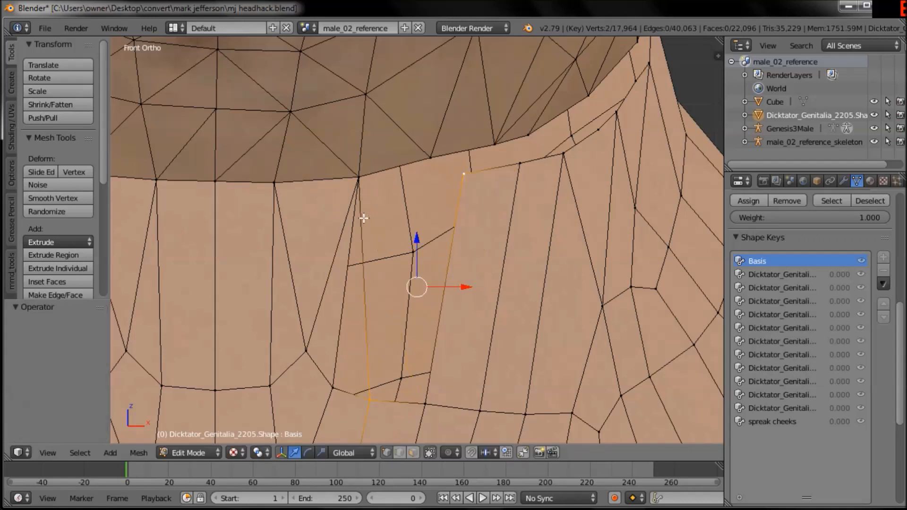
right_click(357, 185, "shift")
left_click_drag(357, 432, 358, 433, "ctrl+shift")
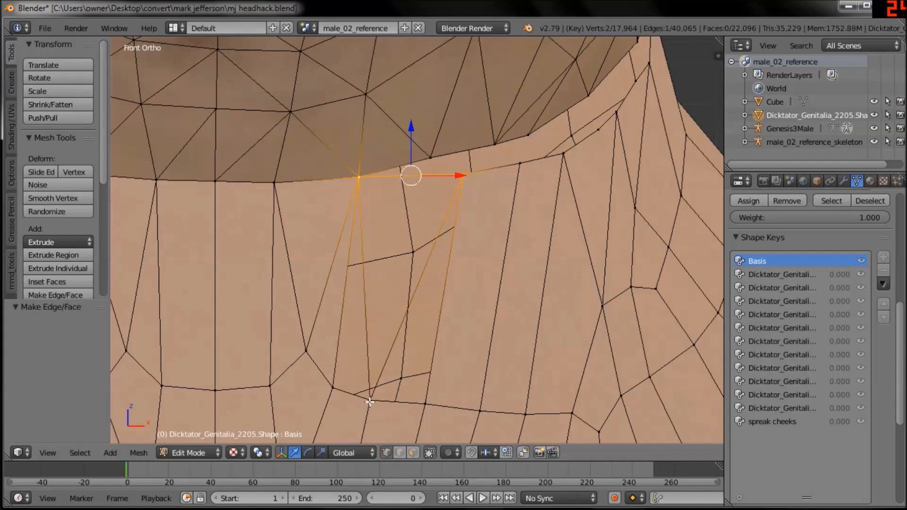
Fill the +X hole with three triangles between the merged seam vertex, the outer body edge vertex and the lower loop vertices
right_click(332, 389, "shift")
right_click(370, 400, "shift")
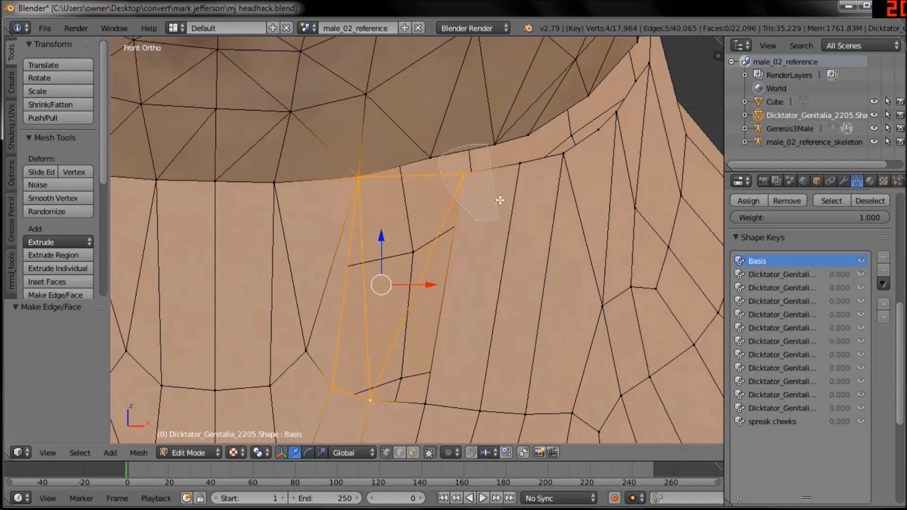
left_click_drag(499, 200, 499, 189, "ctrl+shift")
middle_click_drag(472, 345, 476, 312, "shift")
right_click(430, 370, "shift")
right_click(468, 142, "shift")
mouse_move(376, 274)
left_mouse_down("ctrl+shift")
mouse_move(304, 344)
mouse_move(351, 395)
left_mouse_up("ctrl+shift")
key("f")
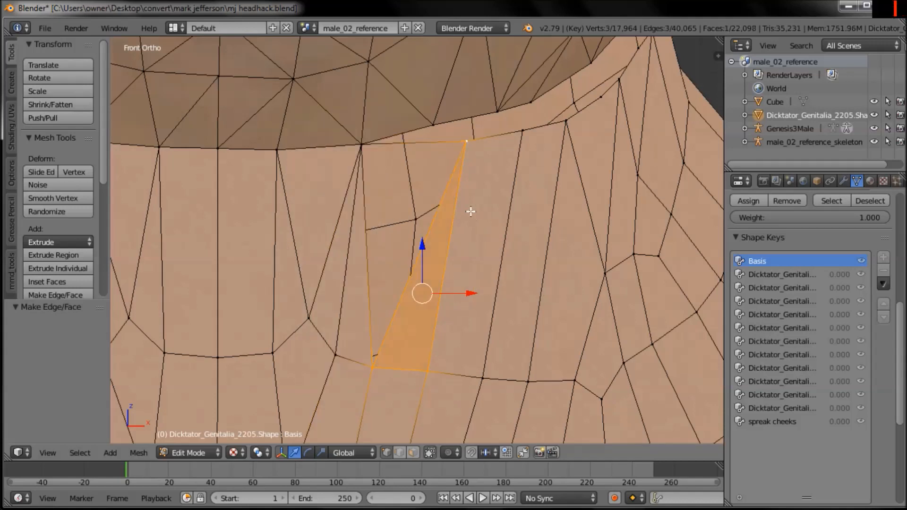
right_click(360, 152, "shift")
left_click_drag(480, 378, 488, 320, "ctrl+shift")
key("f")
Select the six body edge vertices along the open gap on the neck's +X side, starting beside the filled hole
mouse_move(431, 255)
middle_mouse_down()
mouse_move(432, 292)
mouse_move(392, 330)
mouse_move(361, 274)
mouse_move(355, 284)
mouse_move(392, 245)
mouse_move(445, 261)
mouse_move(574, 231)
mouse_move(557, 237)
mouse_move(532, 278)
mouse_move(454, 320)
mouse_move(449, 314)
mouse_move(498, 278)
middle_mouse_up()
key("KP_3")
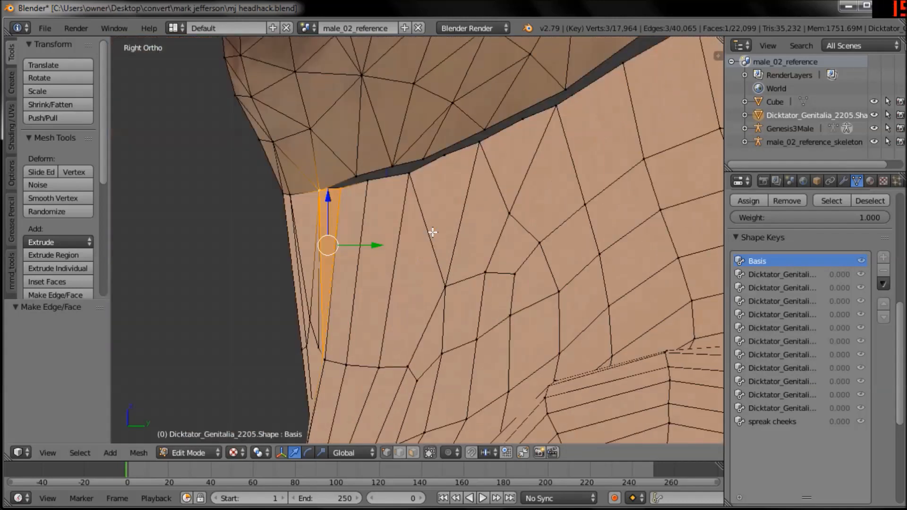
key("z")
mouse_move(345, 308)
left_mouse_down("ctrl+shift")
mouse_move(318, 176)
mouse_move(334, 388)
mouse_move(340, 381)
left_mouse_up("ctrl+shift")
key("z")
mouse_move(364, 322)
middle_mouse_down()
mouse_move(459, 312)
mouse_move(551, 336)
mouse_move(539, 348)
mouse_move(529, 309)
middle_mouse_up()
right_click(545, 226, "shift")
right_click(577, 201, "shift")
right_click(605, 168, "shift")
right_click(617, 142, "shift")
right_click(636, 84, "shift")
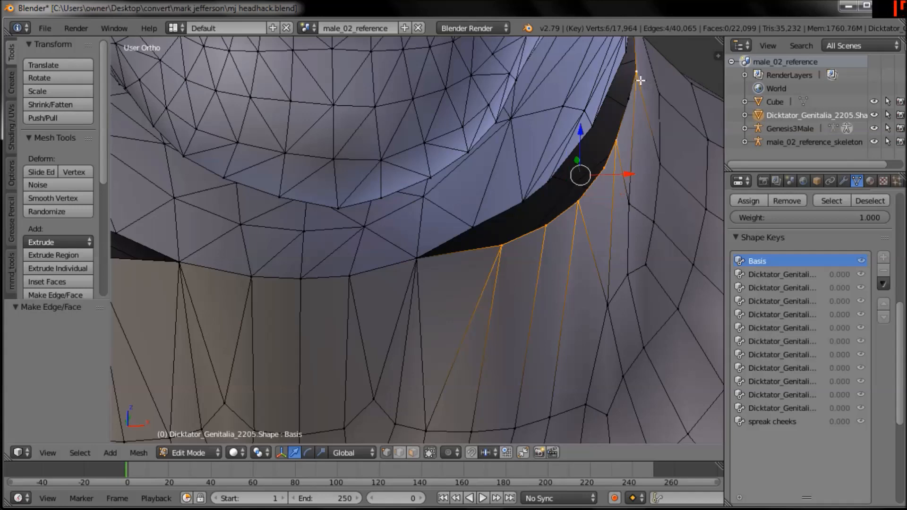
Extend the selection through the mesh to the matching body edge vertices along the -X gap
key("KP_3")
key("z")
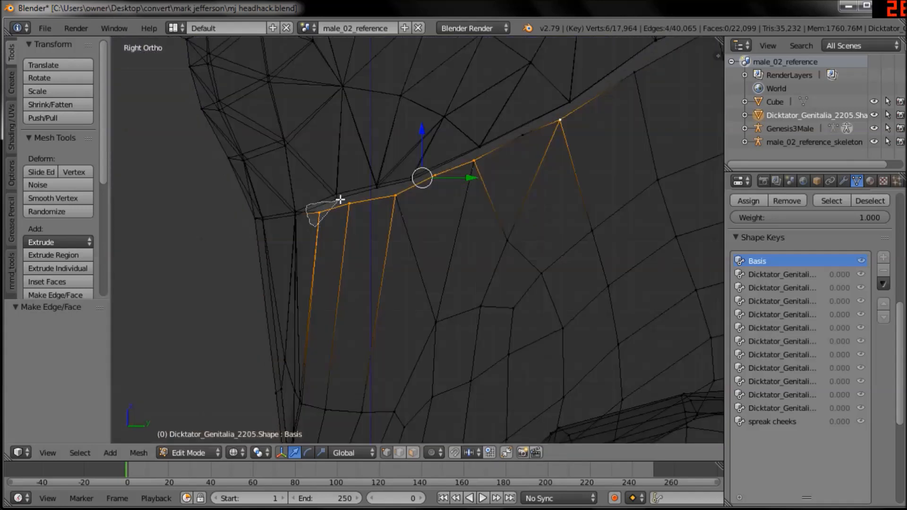
mouse_move(463, 157)
left_mouse_down("ctrl")
mouse_move(573, 113)
mouse_move(368, 260)
left_mouse_up("ctrl")
left_click_drag(415, 169, 401, 185, "ctrl+shift")
Scale the selected body edge vertices along X to about 0.871 and raise them about 0.029 along Z
scroll(397, 208, "down", 4)
middle_click_drag(401, 247, 541, 243)
key("z")
middle_click_drag(469, 277, 483, 295)
middle_click_drag(482, 295, 467, 245, "ctrl")
key("s")
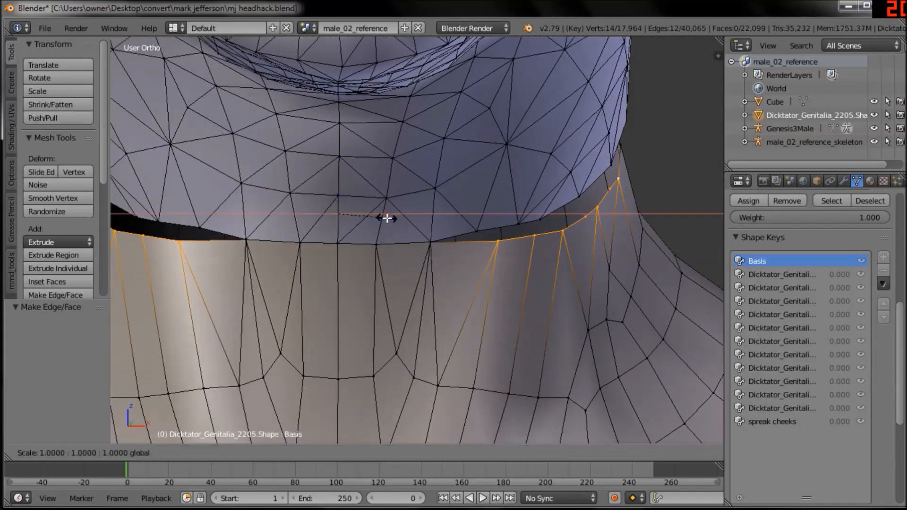
left_click(325, 218)
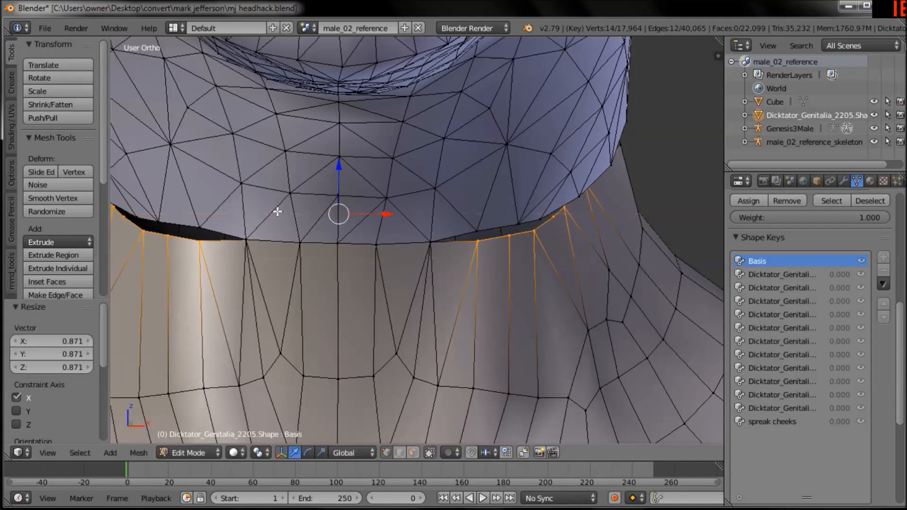
left_click_drag(334, 165, 339, 126)
Deselect the innermost body edge vertex on each side and scale the remaining ones along X to about 1.059
key("z")
mouse_move(197, 204)
left_mouse_down("ctrl")
mouse_move(472, 255)
mouse_move(314, 166)
mouse_move(233, 222)
mouse_move(228, 280)
left_mouse_up("ctrl")
middle_click_drag(335, 261, 403, 298, "shift")
key("z")
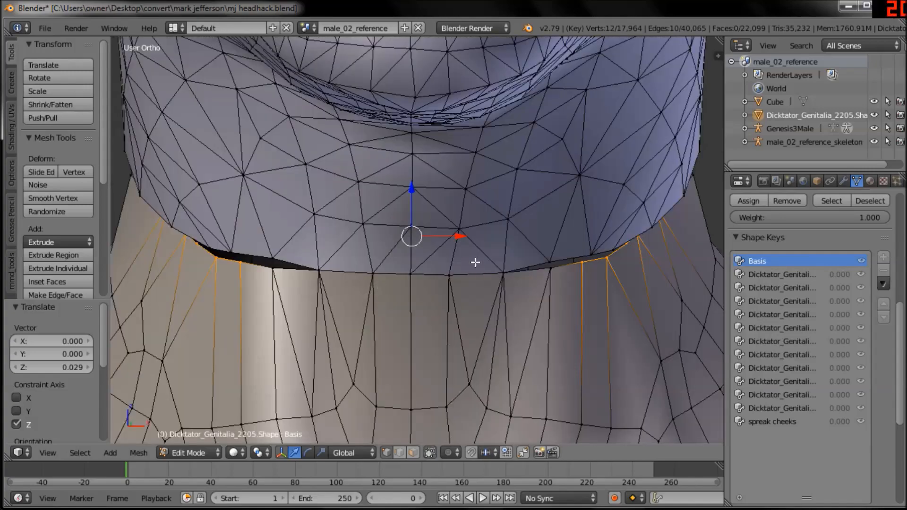
key("s")
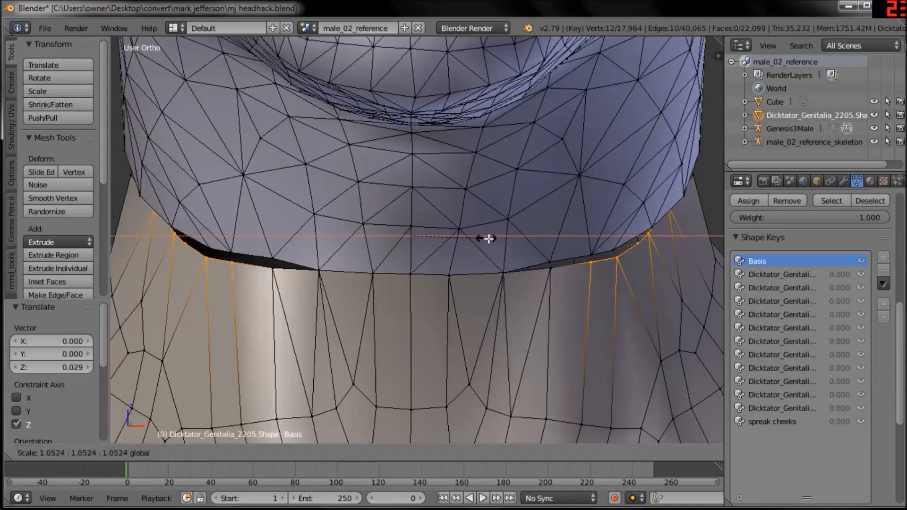
left_click(489, 239)
Widen the selected body edge vertices further along X around the side gaps below the head
middle_click_drag(486, 237, 412, 174)
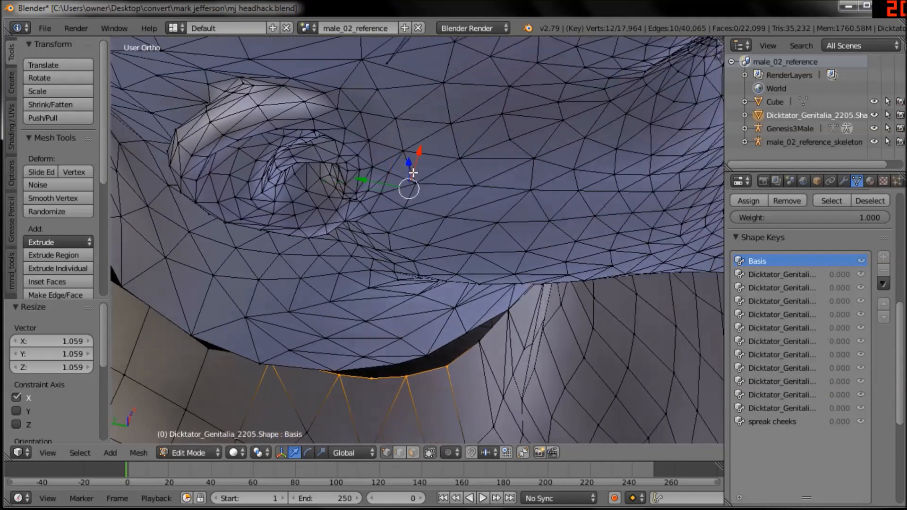
key("s")
key("x")
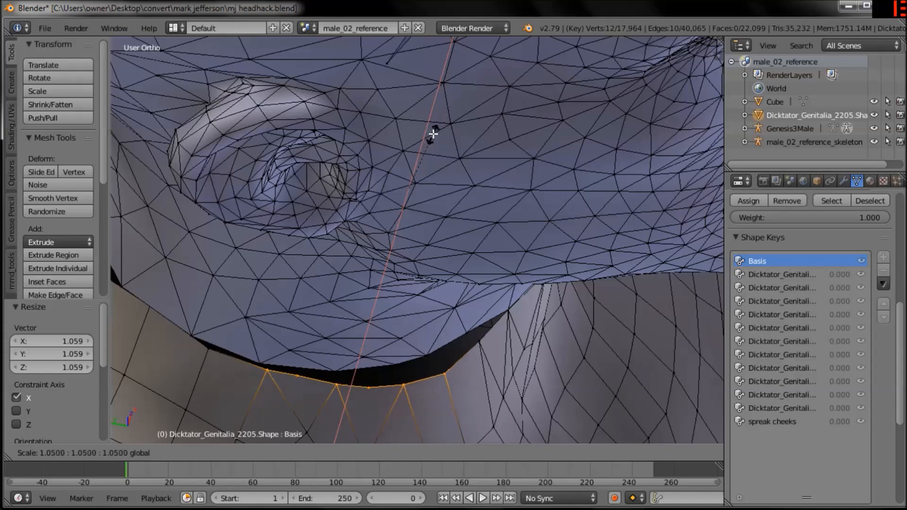
Confirm the 1.044 X scale of the front neck-rim vertices, and scale only the inner eight along X to 0.970
left_click(430, 137)
middle_click_drag(446, 280, 404, 223)
key("KP_3")
key("z")
left_click_drag(471, 193, 533, 152, "ctrl+shift")
key("z")
mouse_move(414, 259)
middle_mouse_down()
mouse_move(427, 295)
mouse_move(512, 312)
mouse_move(527, 266)
middle_mouse_up()
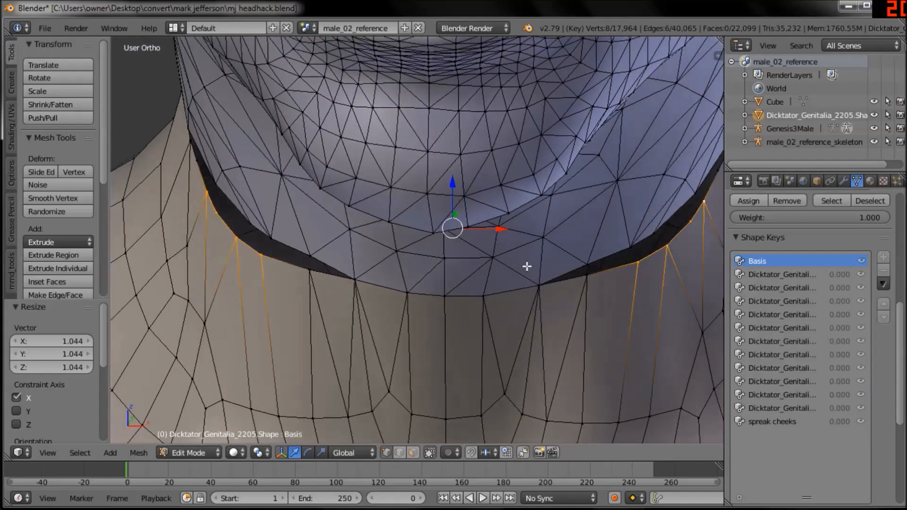
key("s")
key("x")
left_click(486, 233)
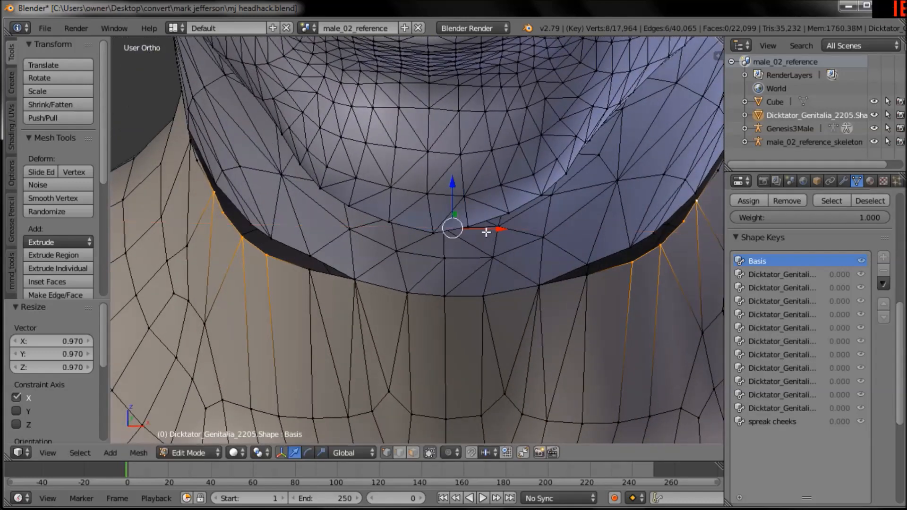
Reduce the selection to the four neck-rim vertices nearer the front and scale them along X to 0.929
key("KP_3")
key("z")
key("z")
mouse_move(385, 292)
middle_mouse_down()
mouse_move(523, 340)
mouse_move(553, 330)
mouse_move(523, 331)
middle_mouse_up()
key("KP_3")
key("z")
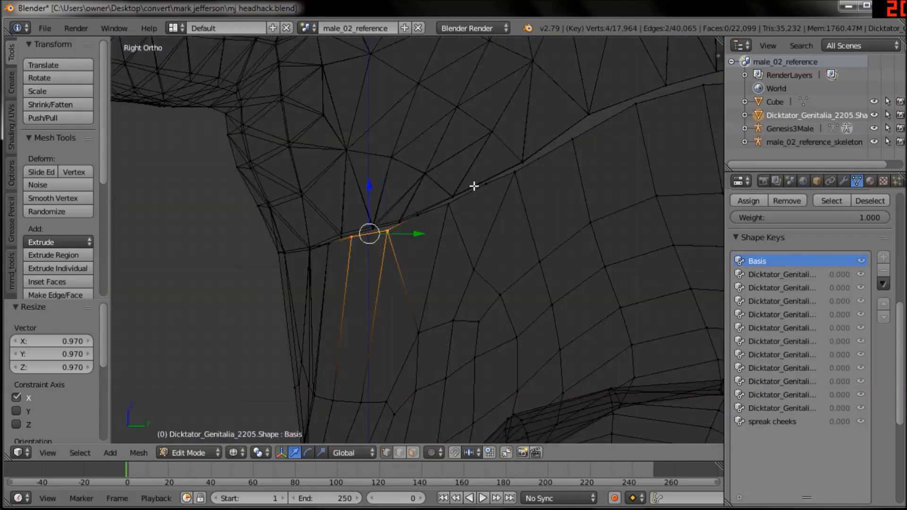
key("z")
middle_click_drag(385, 314, 514, 339)
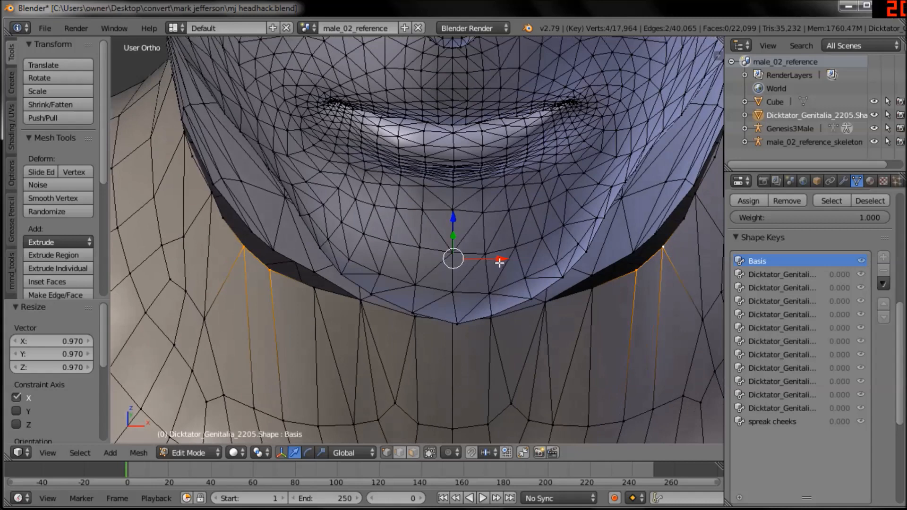
key("s")
key("x")
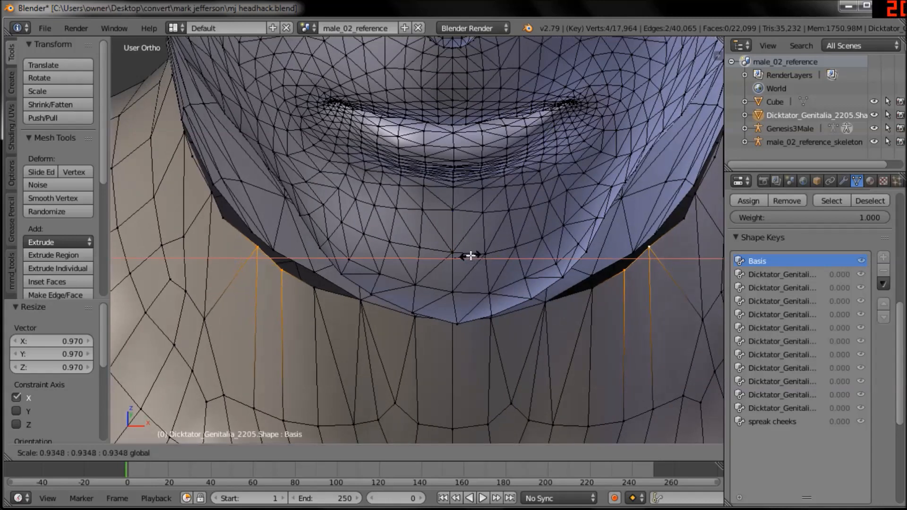
left_click(467, 255)
Keep only the frontmost pair of the selected neck-rim vertices and scale it along X to 0.972
middle_click_drag(471, 297, 492, 312)
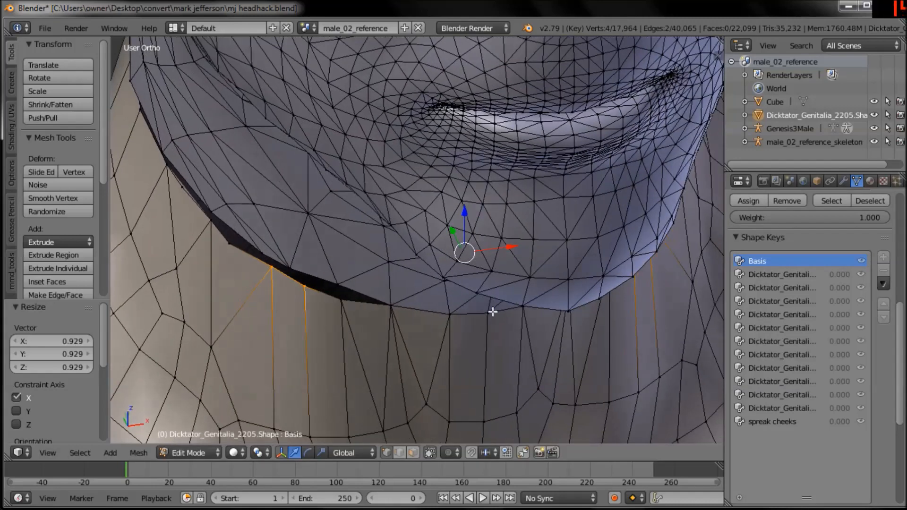
middle_click_drag(488, 277, 383, 259)
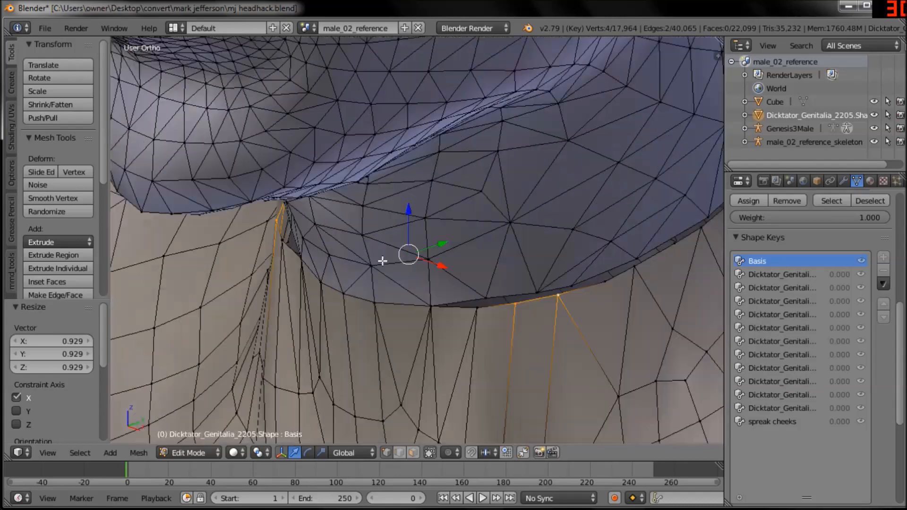
key("KP_3")
key("z")
mouse_move(348, 305)
middle_mouse_down()
mouse_move(458, 346)
mouse_move(445, 338)
mouse_move(486, 267)
middle_mouse_up()
key("z")
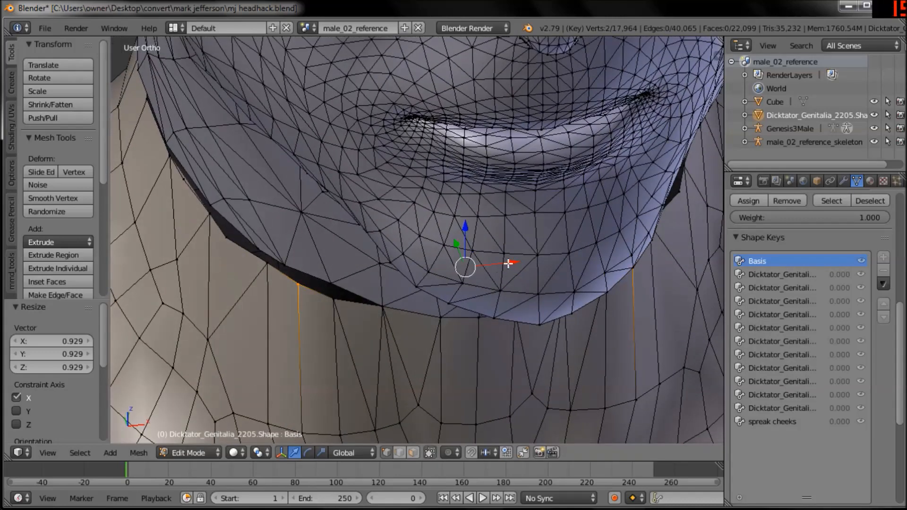
key("s")
key("x")
left_click(496, 264)
middle_click_drag(471, 325, 440, 265)
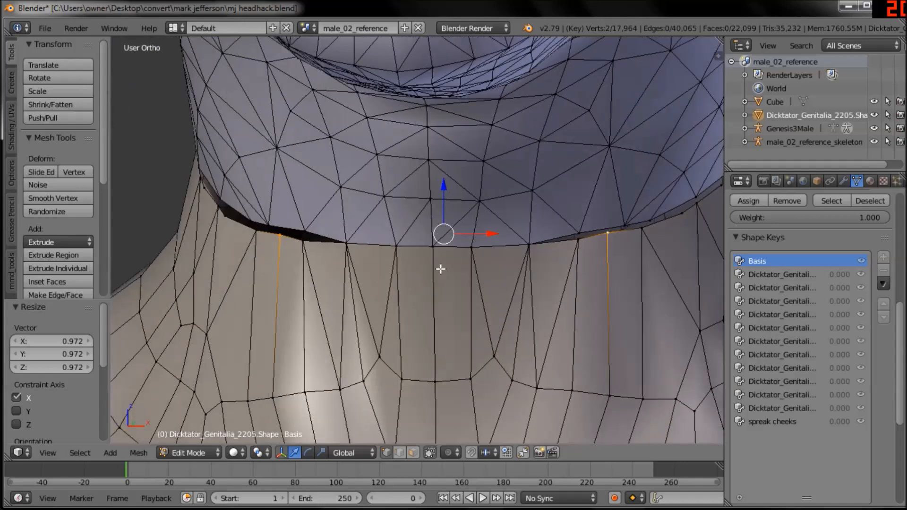
Deselect everything and examine the neck seam and upper body from the front in textured shading
key("KP_1")
key("a")
left_click(236, 453)
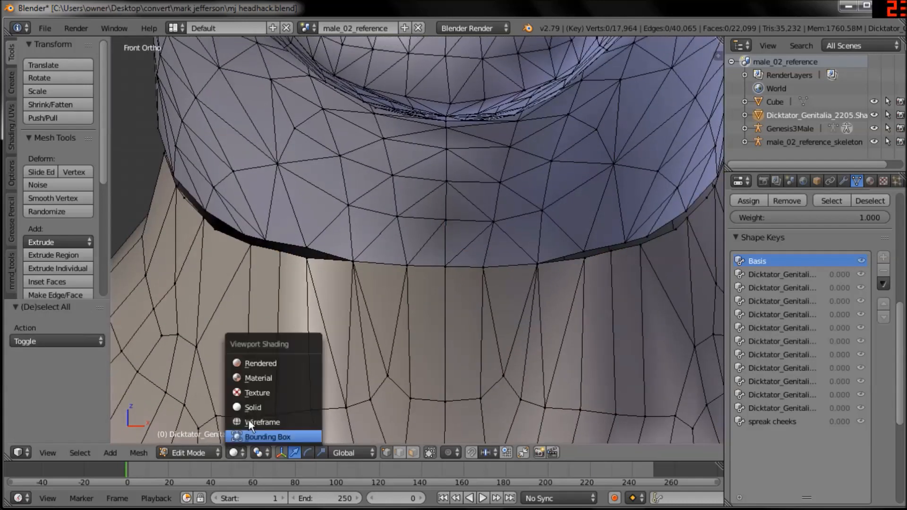
left_click(251, 392)
scroll(357, 341, "down", 3)
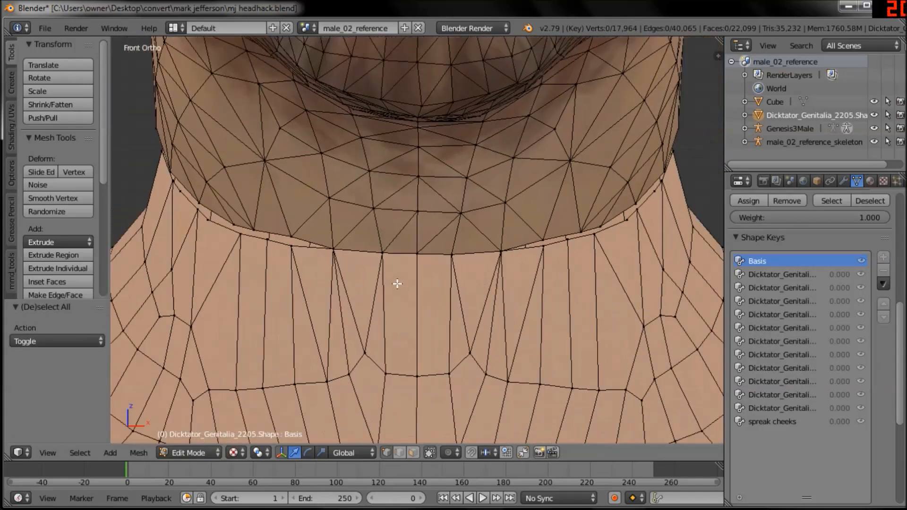
scroll(416, 201, "down", 2)
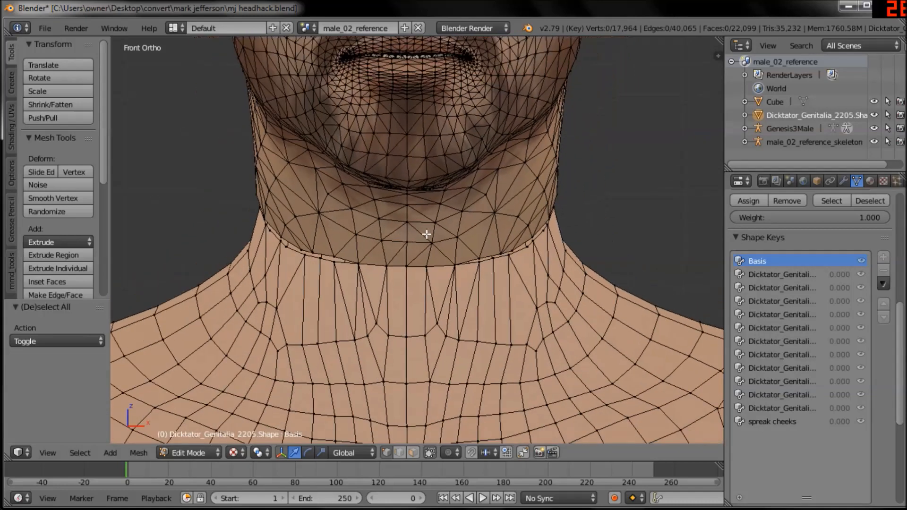
scroll(502, 169, "down", 2)
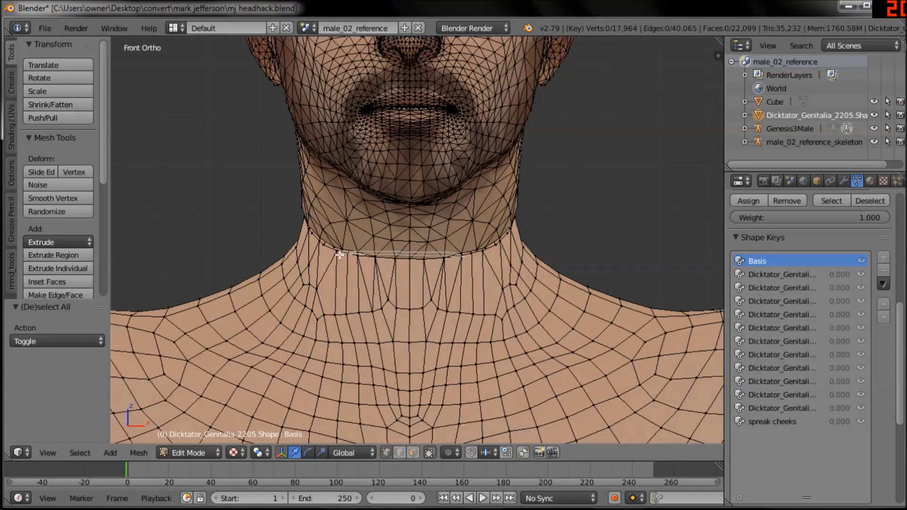
scroll(473, 272, "down", 1)
middle_click_drag(473, 271, 473, 199, "shift")
scroll(473, 199, "down", 5)
middle_click_drag(517, 439, 421, 202, "shift")
scroll(421, 202, "down", 6)
Preview the Scale Down shape key and another shape key in wireframe, and return to the Basis key
key("a")
key("z")
middle_click_drag(516, 300, 450, 348)
left_click(783, 276)
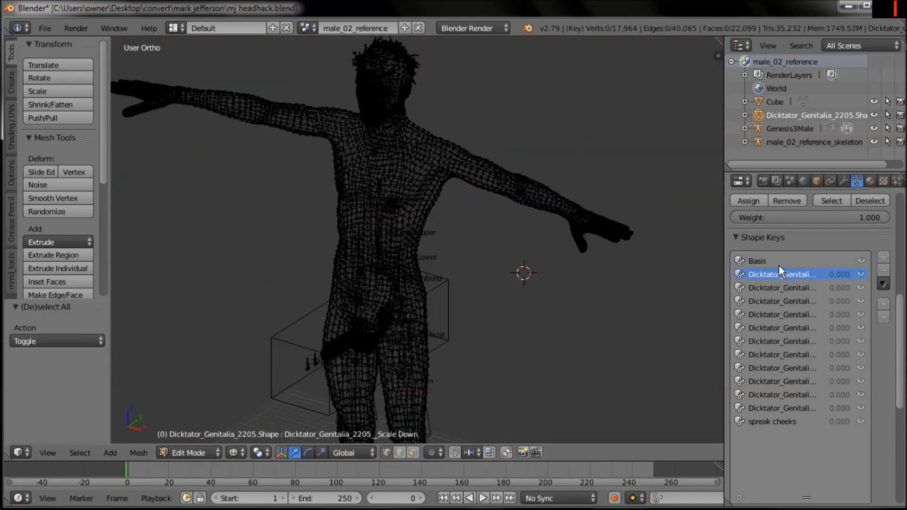
left_click(778, 315)
left_click(760, 261)
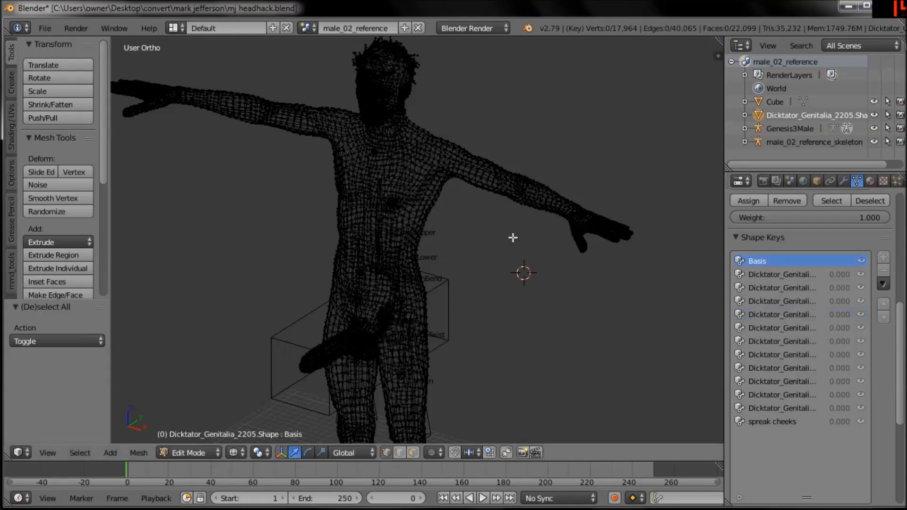
Show the neck from the front in textured shading and save the Blender file
key("z")
scroll(439, 289, "up", 6)
key("KP_1")
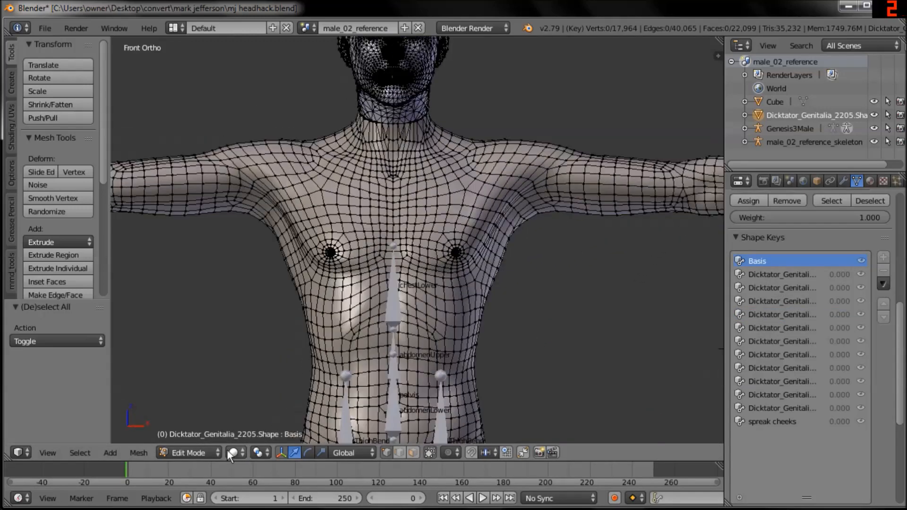
left_click(231, 449)
left_click(256, 395)
mouse_move(442, 196)
middle_mouse_down("shift")
mouse_move(439, 332)
mouse_move(441, 277)
middle_mouse_up("shift")
middle_click_drag(440, 277, 492, 270, "shift")
middle_click_drag(500, 318, 465, 195, "shift")
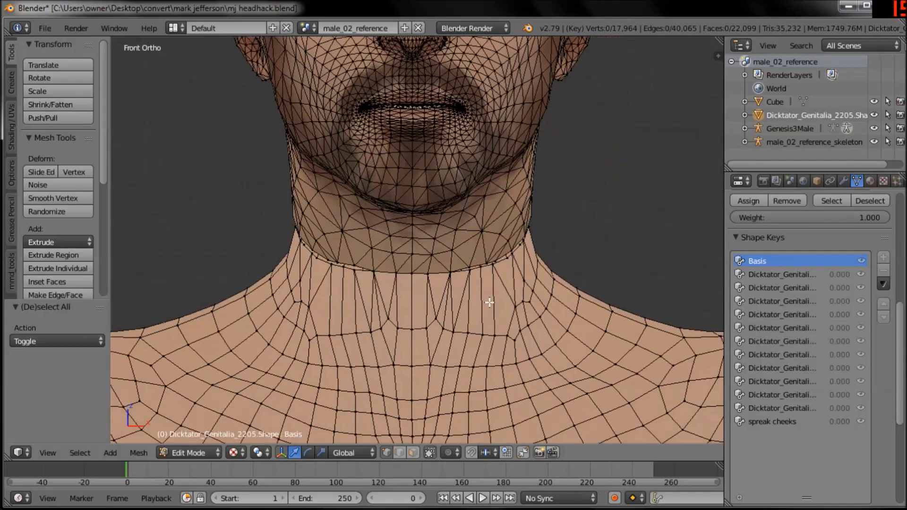
middle_click_drag(488, 304, 480, 256, "ctrl")
left_click(39, 28)
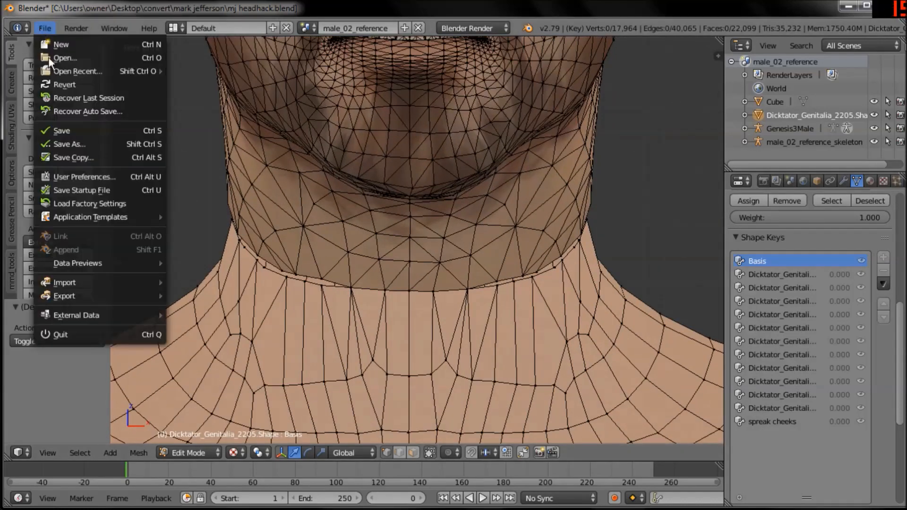
left_click(63, 131)
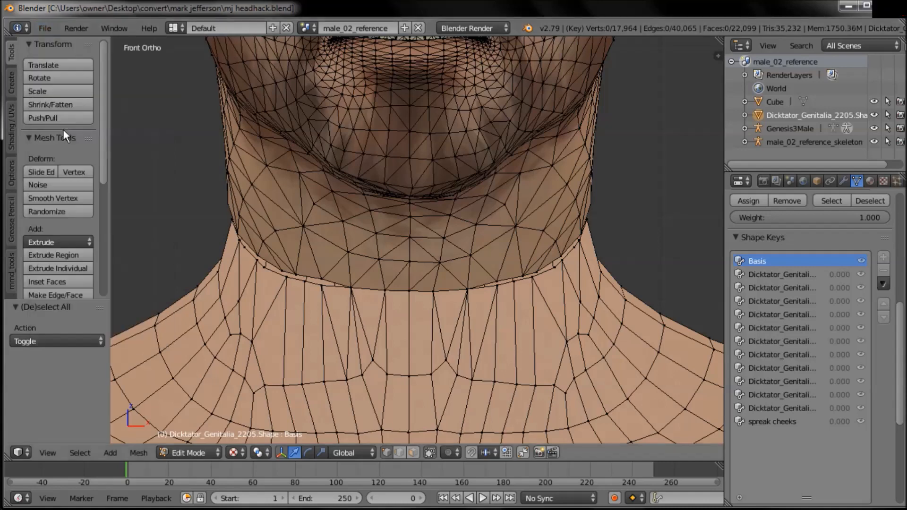
scroll(390, 255, "up", 3)
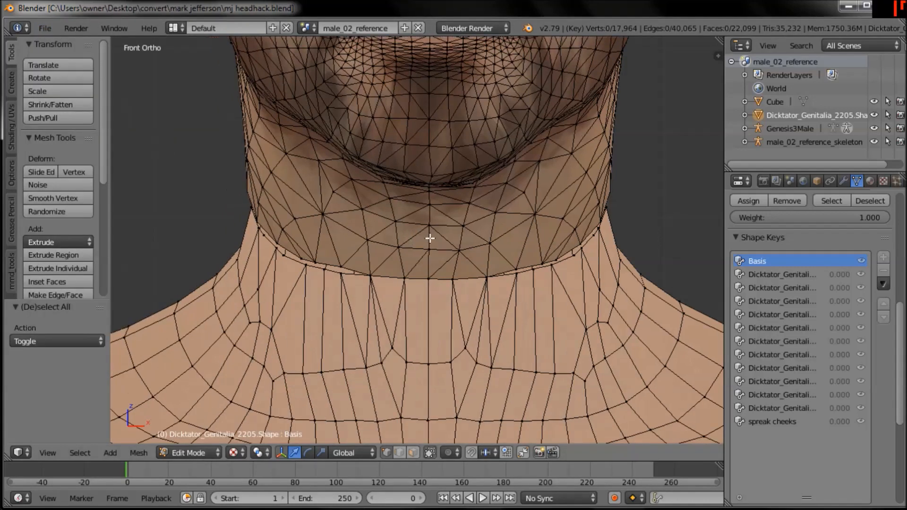
scroll(487, 208, "down", 3)
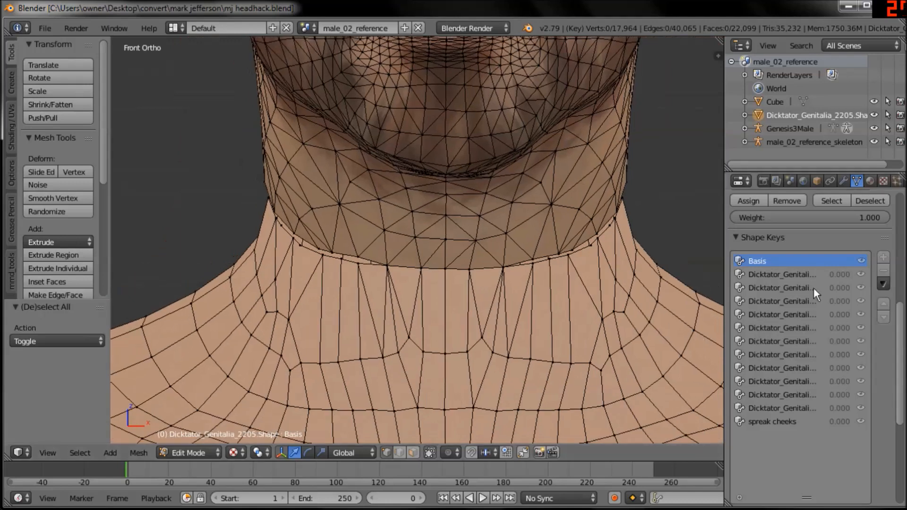
Merge the first open pair of head and body vertices on each side of the front neck seam at center
scroll(313, 265, "up", 4)
right_click(291, 284)
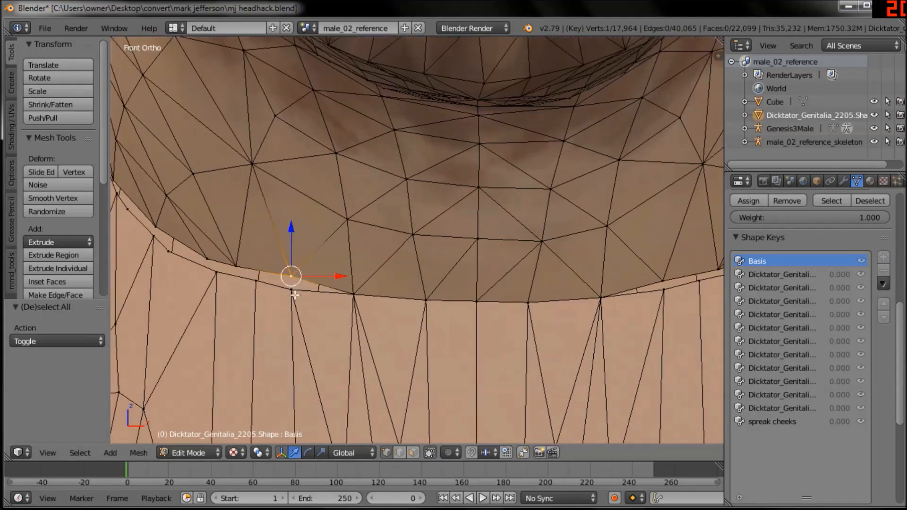
key("alt+m")
left_click(294, 296)
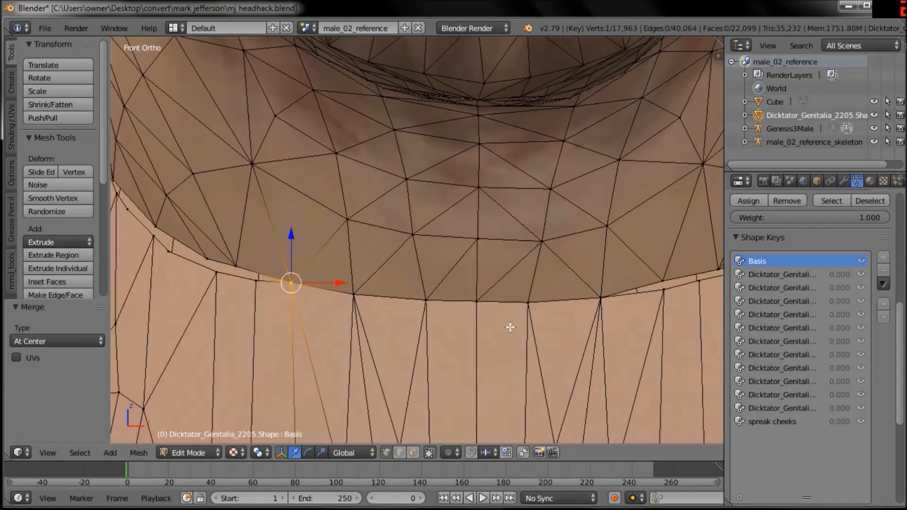
right_click(662, 281)
right_click(663, 288, "shift")
key("alt+m")
left_click(661, 298)
Merge the following two pairs of head and body seam vertices at center along one side of the neck
middle_click_drag(402, 296, 538, 291, "shift")
middle_click_drag(418, 301, 447, 279)
right_click(430, 279)
right_click(463, 293, "shift")
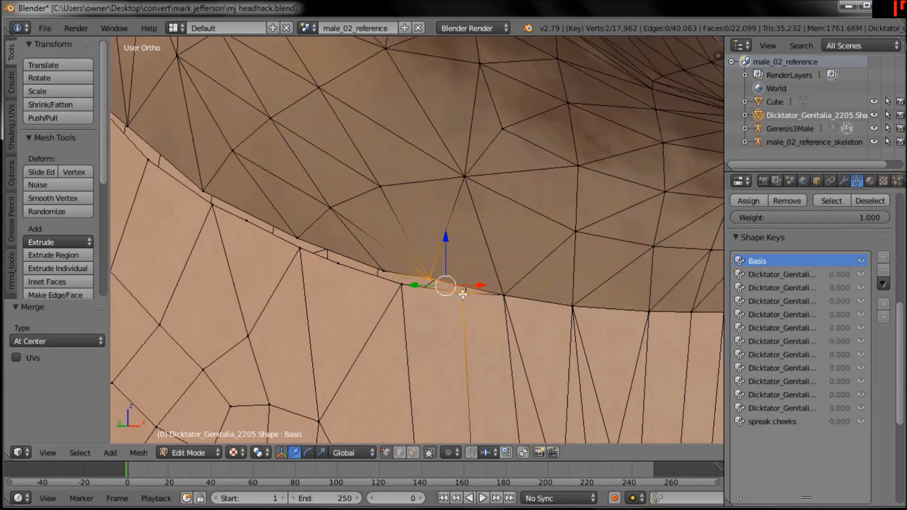
key("alt+m")
left_click(461, 294)
right_click(384, 272)
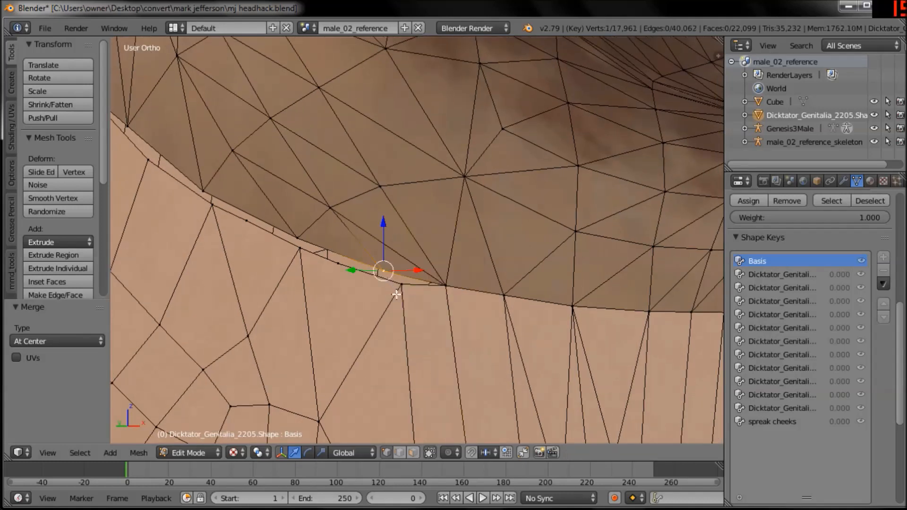
right_click(402, 290, "shift")
key("alt+m")
left_click(402, 290)
Merge the matching two pairs of head and body seam vertices at center on the opposite side of the neck
middle_click_drag(402, 290, 501, 278)
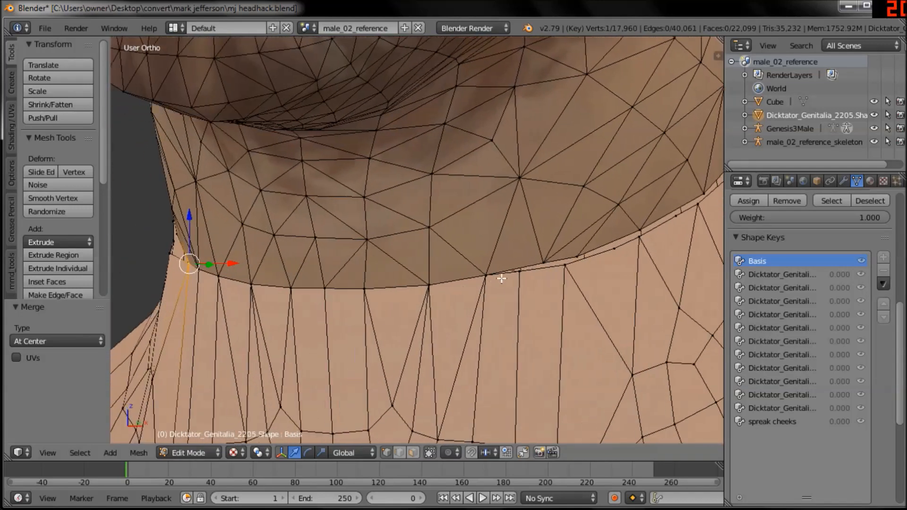
right_click(540, 260)
right_click(515, 274, "shift")
key("alt+m")
left_click(515, 276)
right_click(580, 255)
right_click(565, 273, "shift")
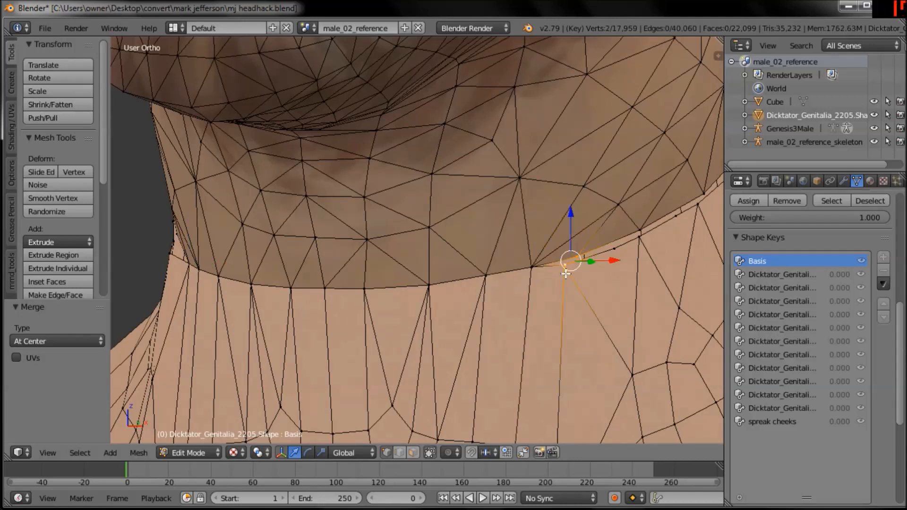
key("alt+m")
left_click(566, 272)
Try deleting the extra body-rim vertex beside the merged neck seam, and undo the deletions
middle_click_drag(566, 273, 560, 286)
scroll(467, 302, "up", 3)
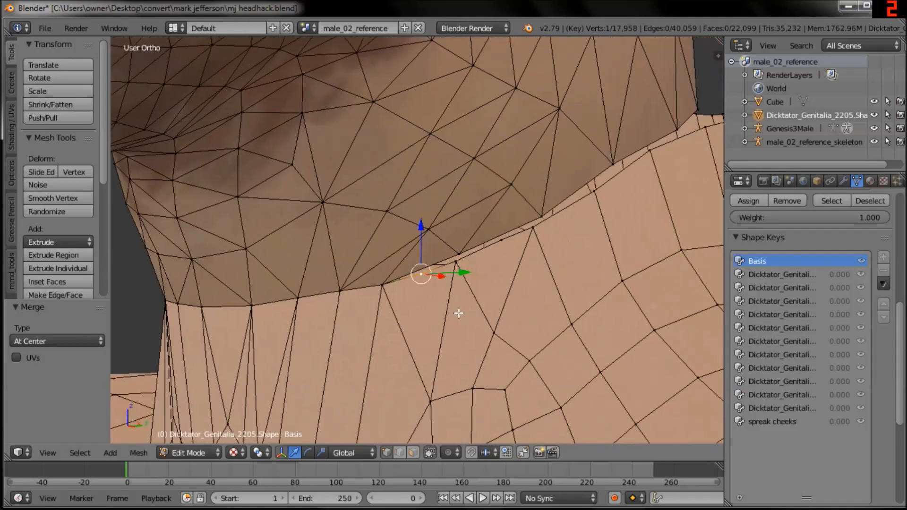
middle_click_drag(455, 330, 427, 260, "shift")
scroll(421, 248, "up", 2)
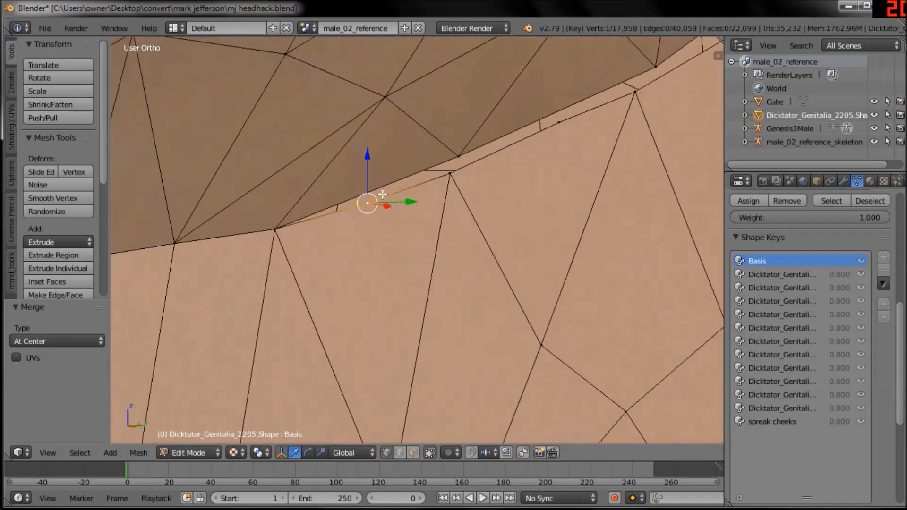
left_click_drag(369, 166, 370, 170)
left_click_drag(501, 188, 499, 192)
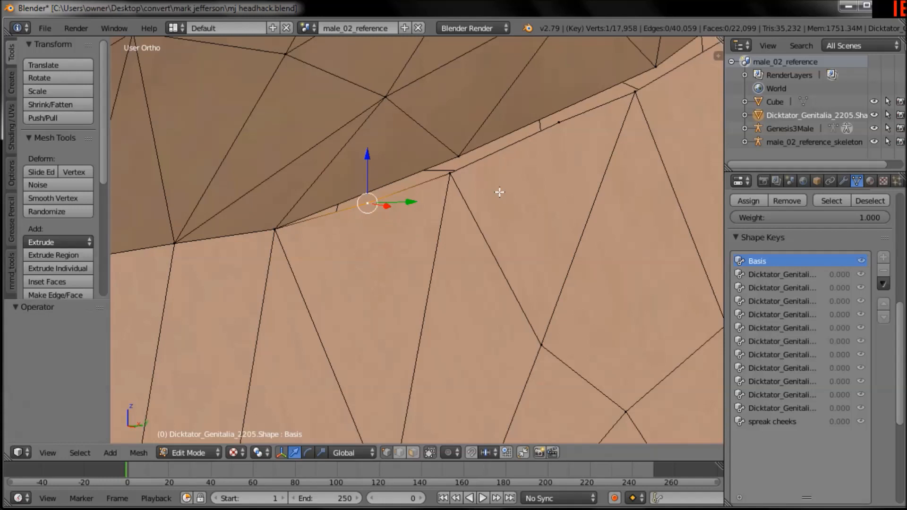
key("x")
left_click(499, 192)
middle_click_drag(370, 228, 360, 217, "shift")
key("KP_3")
key("z")
middle_click_drag(301, 170, 378, 250, "shift")
key("x")
left_click(303, 156)
middle_click_drag(307, 156, 312, 223, "shift")
scroll(311, 223, "down", 2)
key("z")
middle_click_drag(372, 189, 378, 225, "ctrl")
key("ctrl+z")
key("ctrl+z")
Select the extra body-rim vertices on both sides of the neck in wireframe side view and delete them
key("z")
mouse_move(406, 259)
middle_mouse_down("shift")
mouse_move(486, 236)
mouse_move(397, 170)
middle_mouse_up("shift")
middle_click_drag(324, 153, 462, 291, "shift")
mouse_move(432, 301)
left_mouse_down("ctrl")
mouse_move(373, 175)
mouse_move(368, 264)
left_mouse_up("ctrl")
scroll(474, 194, "down", 5)
scroll(470, 296, "down", 1)
key("x")
left_click(512, 299)
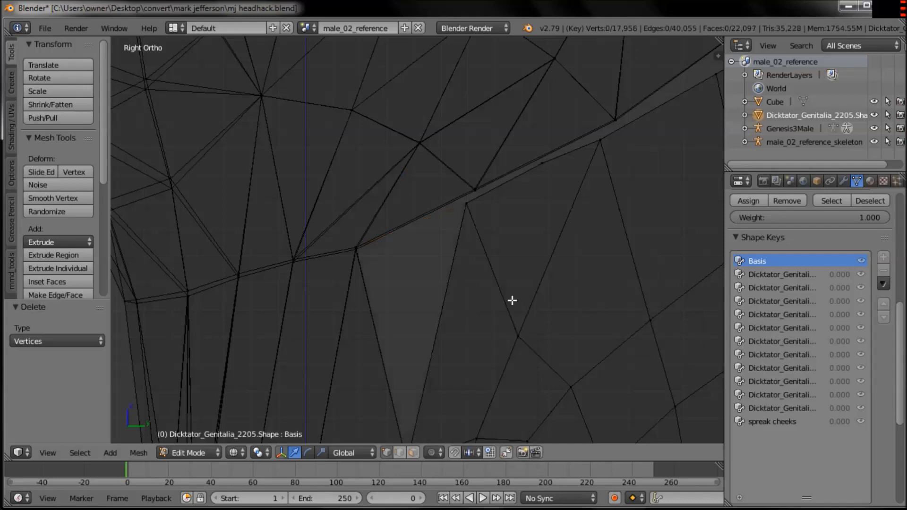
Connect the two rim vertices across the gap with an edge and fill the triangular hole below with a face
key("z")
right_click(467, 205)
right_click(349, 250, "shift")
scroll(472, 268, "down", 3)
middle_click_drag(472, 268, 459, 302)
key("f")
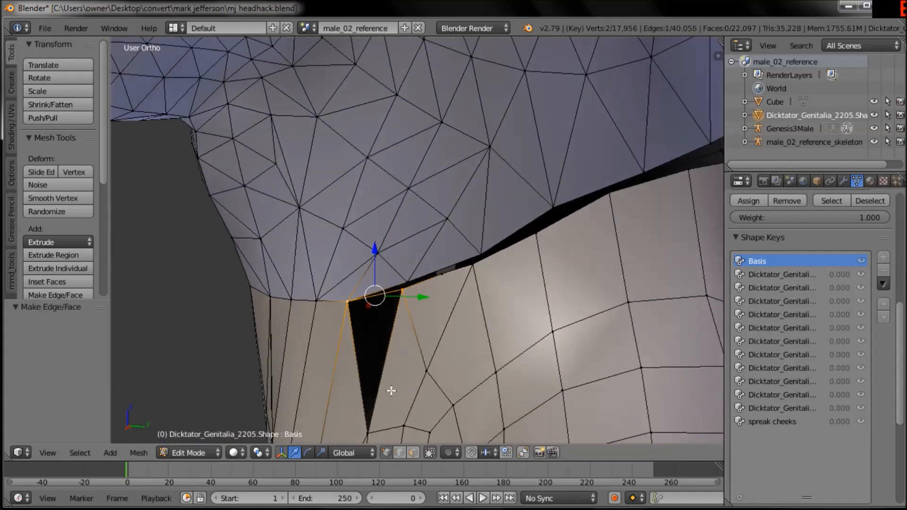
middle_click_drag(392, 387, 409, 335, "shift")
right_click(395, 371, "shift")
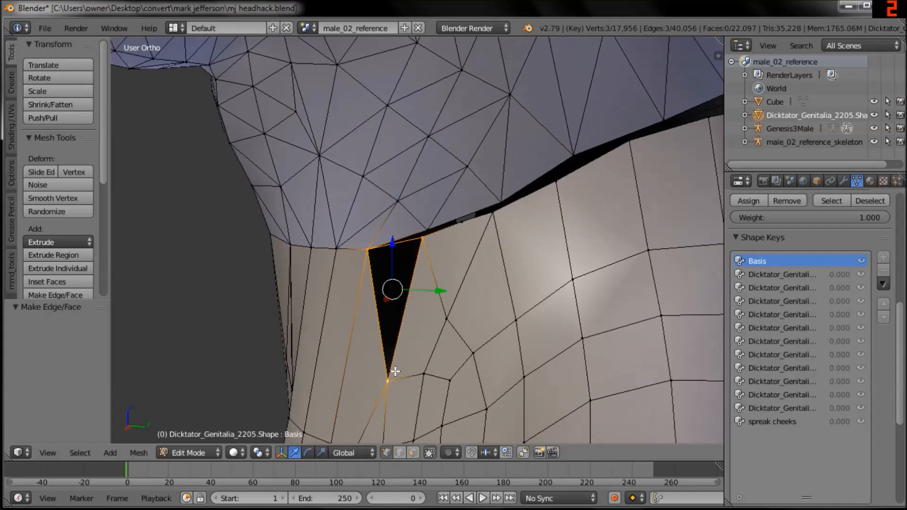
key("f")
Switch the viewport to textured shading and turn to the opposite side of the neck seam
left_click(229, 453)
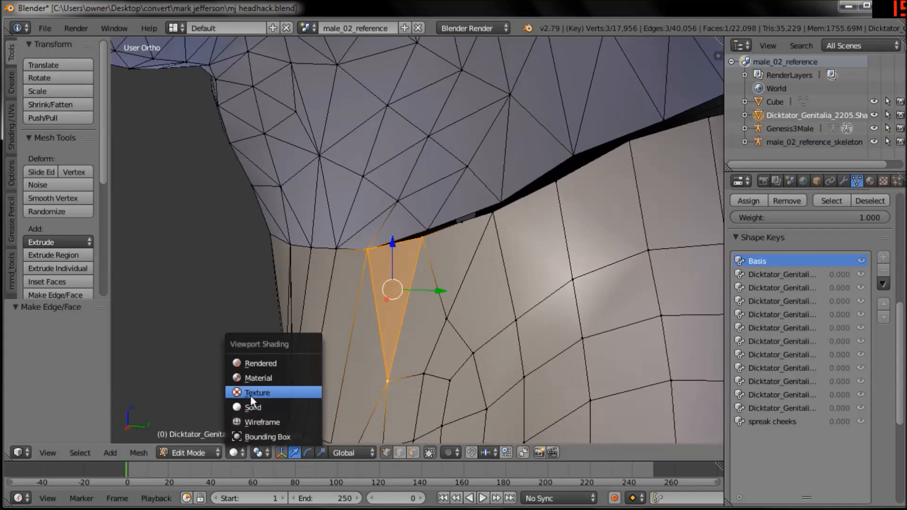
left_click(251, 395)
mouse_move(251, 395)
middle_mouse_down()
mouse_move(577, 238)
mouse_move(308, 243)
middle_mouse_up()
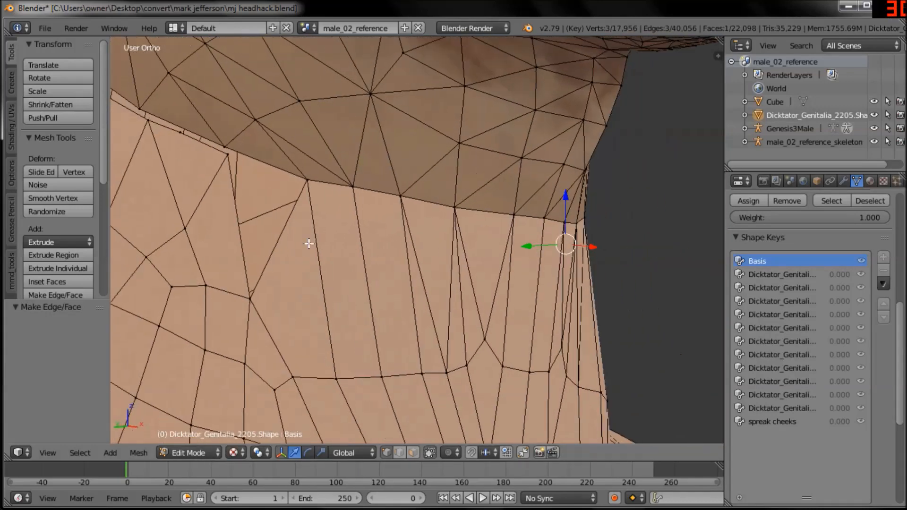
Connect the two rim vertices across the gap on this side and fill the triangular hole below with a face
right_click(307, 181)
right_click(225, 161, "shift")
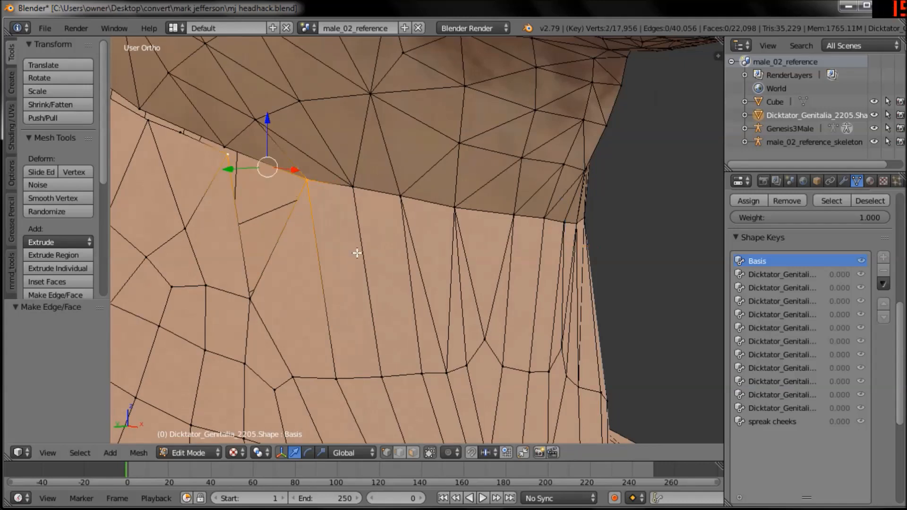
middle_click_drag(225, 160, 355, 258)
middle_click_drag(293, 243, 361, 292, "shift")
right_click(298, 342, "shift")
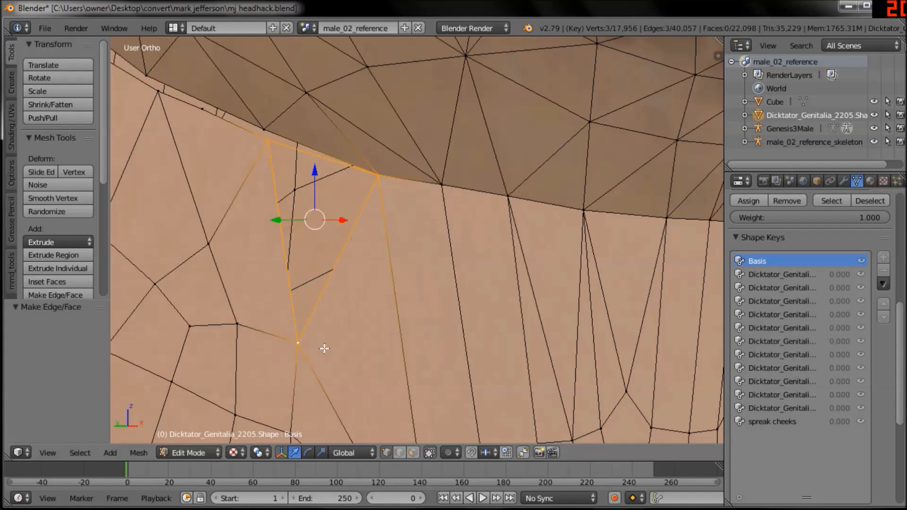
middle_click_drag(427, 304, 395, 224)
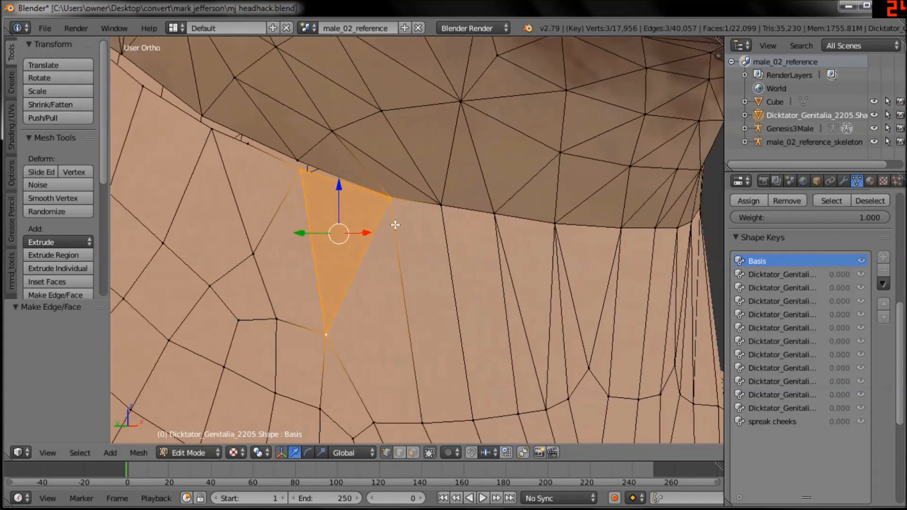
Merge the facing head-rim and body-rim vertices at their center beside the filled triangle and on the opposite side of the neck
right_click(299, 180)
right_click(300, 160, "shift")
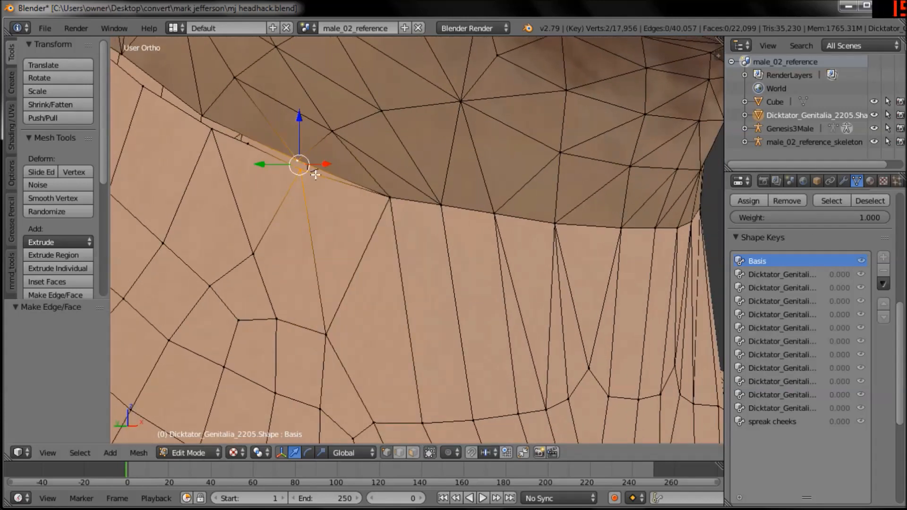
key("alt+m")
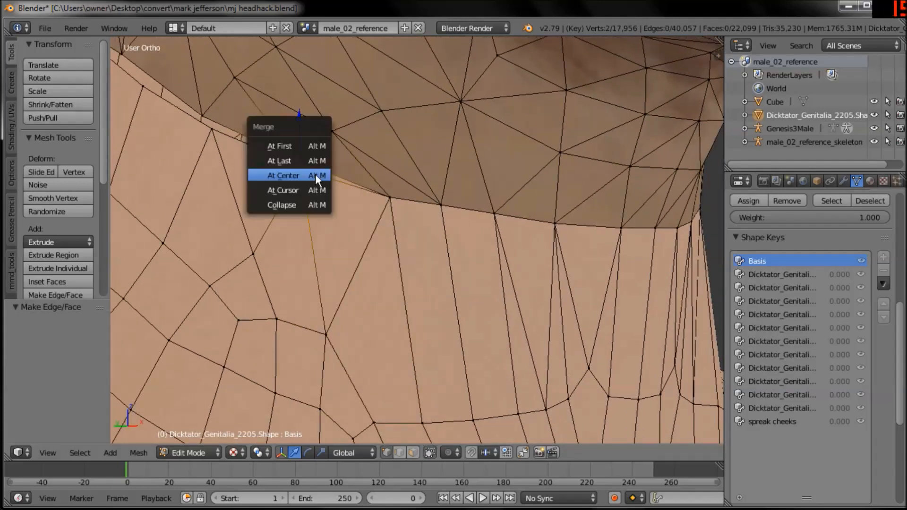
left_click(316, 173)
middle_click_drag(478, 240, 326, 247)
right_click(364, 233)
key("alt+m")
left_click(363, 235)
Try merging the next pair of seam vertices at their center, and undo that merge
right_click(453, 198)
middle_click_drag(450, 233, 445, 282, "shift")
key("alt+m")
left_click(444, 282)
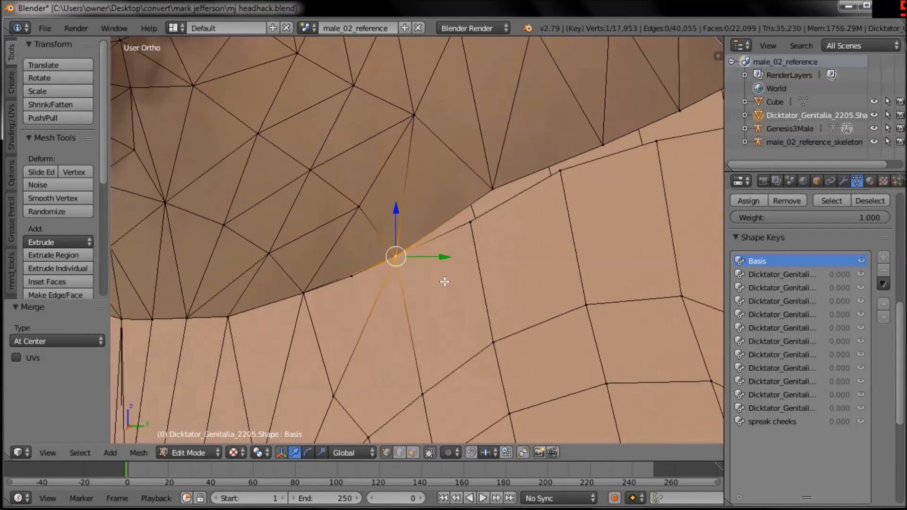
middle_click_drag(454, 234, 462, 228)
scroll(454, 252, "up", 1)
key("ctrl+z")
Select the extra body-rim vertex beside the merged seam and delete it
right_click(387, 266)
middle_click_drag(453, 289, 466, 279)
middle_click_drag(461, 247, 458, 257)
key("x")
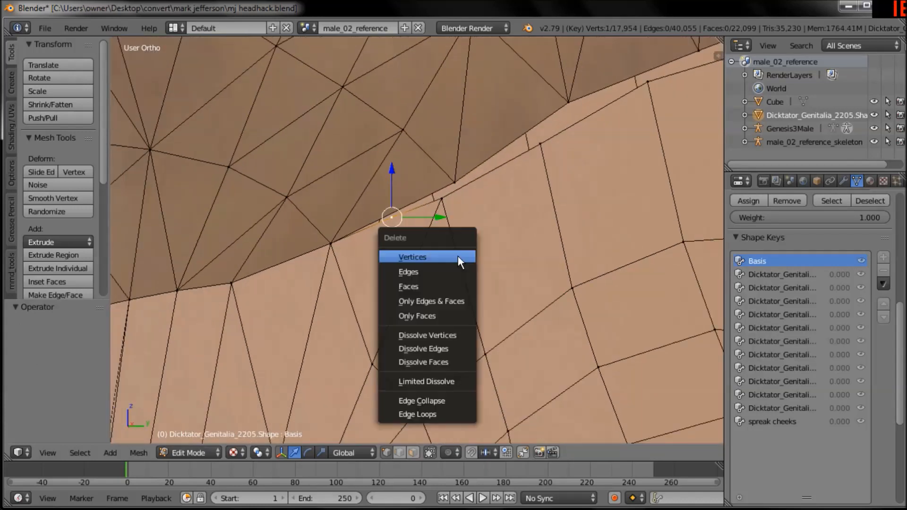
left_click(459, 256)
Connect the rim vertices across the new gap with an edge and fill the triangle below with a face
right_click(438, 205)
right_click(333, 241, "shift")
key("f")
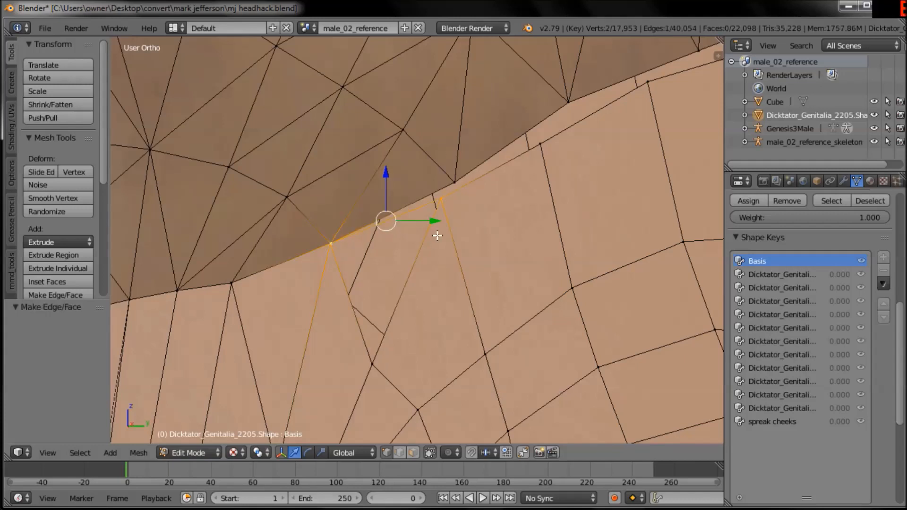
right_click(376, 361, "shift")
Merge the body-rim vertex at the filled triangle's corner with the head vertex above it, at center
right_click(439, 201)
right_click(451, 177, "shift")
key("alt+m")
left_click(451, 178)
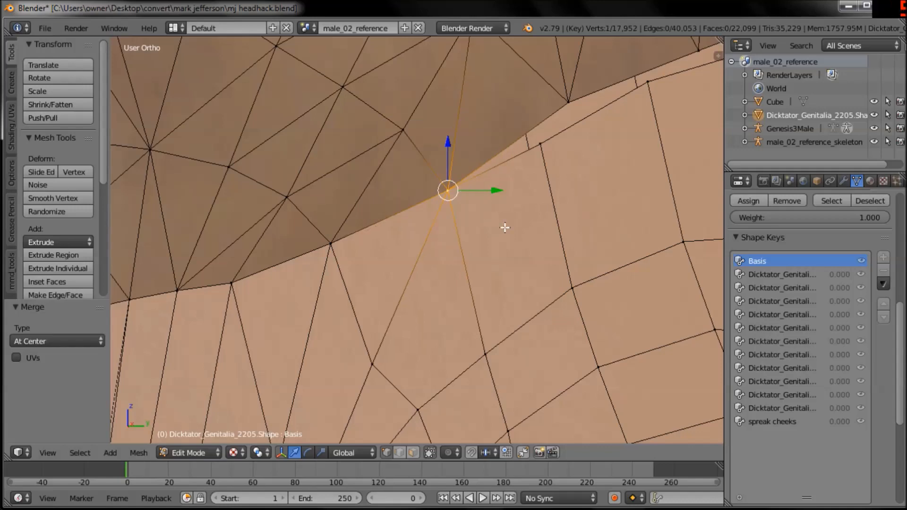
Delete the matching extra body-rim vertex on the opposite side of the neck
key("KP_3")
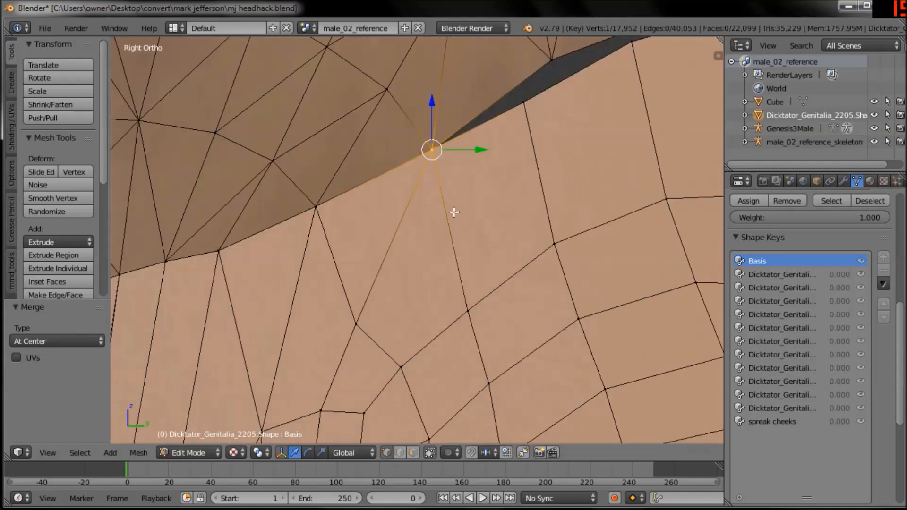
key("ctrl+KP_3")
middle_click_drag(424, 197, 422, 223, "shift")
middle_click_drag(437, 222, 461, 207, "ctrl")
right_click(463, 201)
middle_click_drag(506, 266, 443, 301, "shift")
middle_click_drag(443, 302, 463, 286, "ctrl")
key("x")
left_click(460, 296)
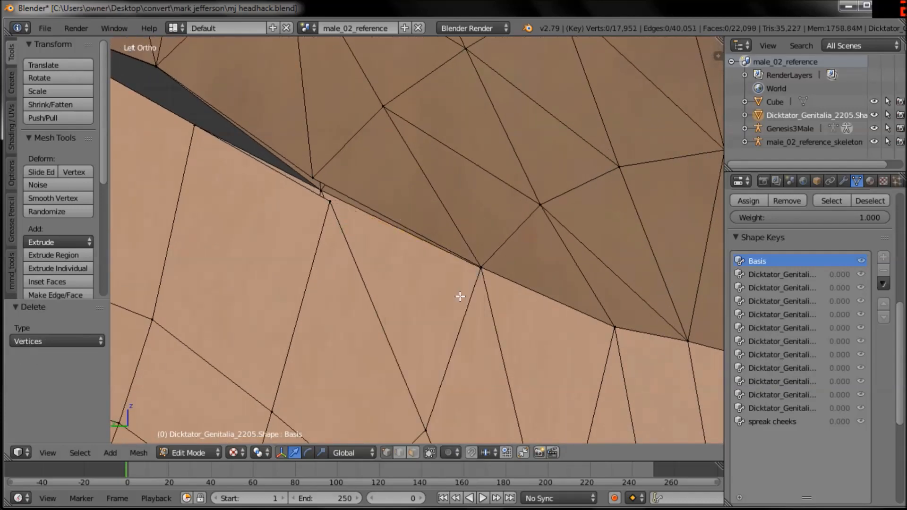
Bridge the gap left by the deleted vertex with an edge and fill the triangular hole beneath it
middle_click_drag(463, 277, 456, 285)
right_click(457, 286)
right_click(294, 235, "shift")
middle_click_drag(486, 221, 486, 232, "ctrl")
key("f")
middle_click_drag(421, 408, 428, 364, "shift")
right_click(410, 381, "shift")
Merge the head-rim vertex with the body vertex at the outer corner of the new triangle, at center
right_click(301, 166)
right_click(317, 191, "shift")
key("alt+m")
left_click(316, 194)
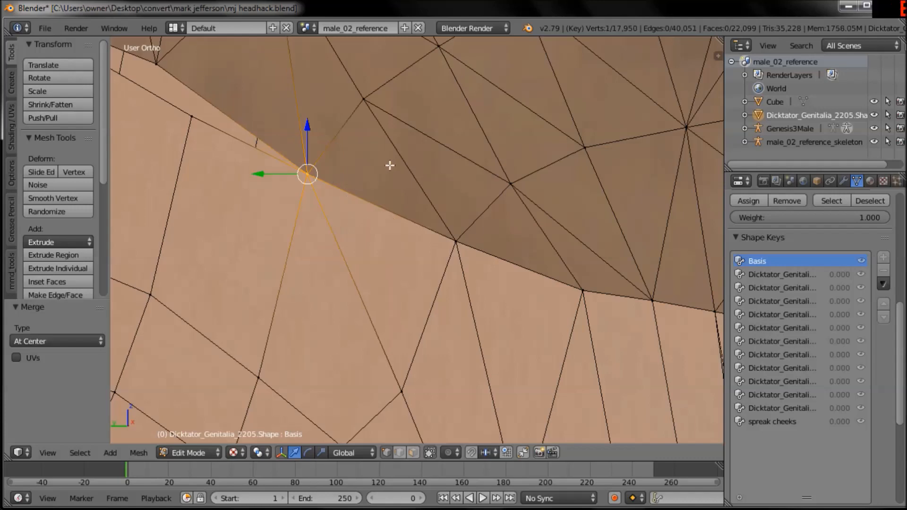
Merge the next facing pair of head and body vertices toward the back of the neck at their center
scroll(389, 166, "down", 3)
middle_click_drag(314, 225, 352, 293, "shift")
right_click(399, 251)
right_click(381, 222, "shift")
scroll(463, 268, "up", 1)
key("alt+m")
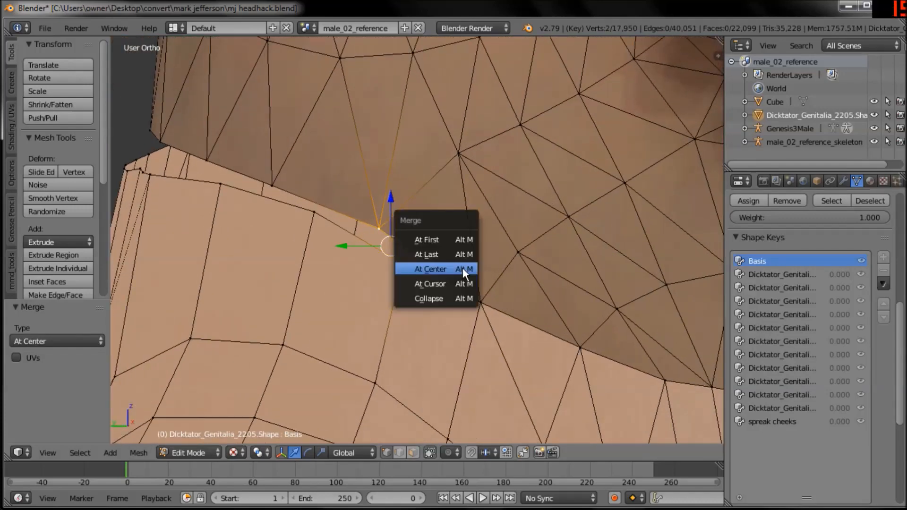
left_click(462, 267)
Align the next body-rim vertices under the head rim in wireframe side view, finishing with a 0.089 shift along Y
middle_click_drag(357, 225, 399, 253, "shift")
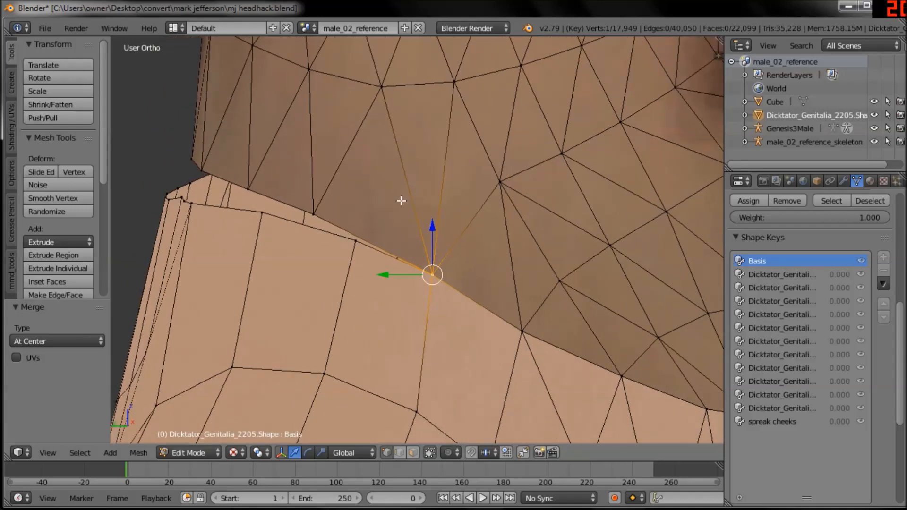
scroll(402, 208, "down", 2)
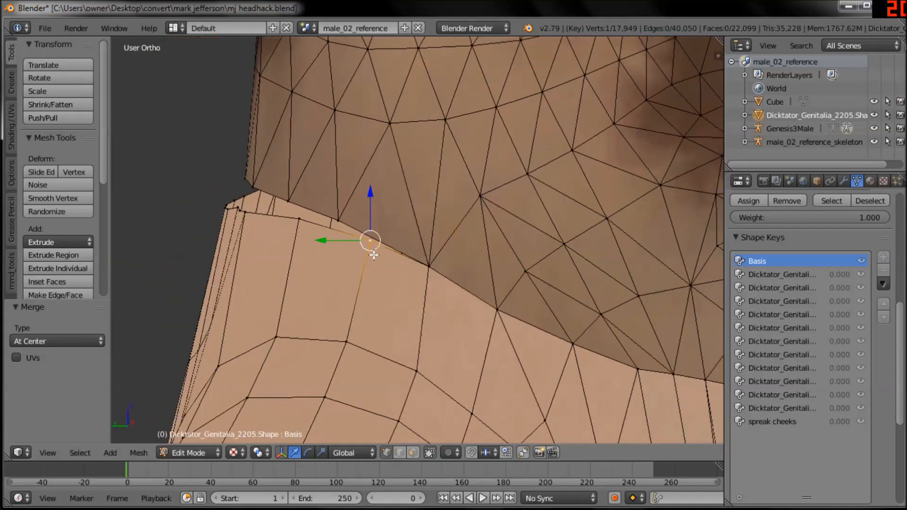
key("KP_3")
key("z")
scroll(465, 272, "up", 3)
mouse_move(491, 221)
left_mouse_down("ctrl")
mouse_move(465, 236)
mouse_move(530, 227)
left_mouse_up("ctrl")
scroll(496, 255, "down", 2)
key("z")
key("z")
middle_click_drag(390, 302, 419, 273, "shift")
scroll(419, 273, "up", 2)
right_click(385, 246)
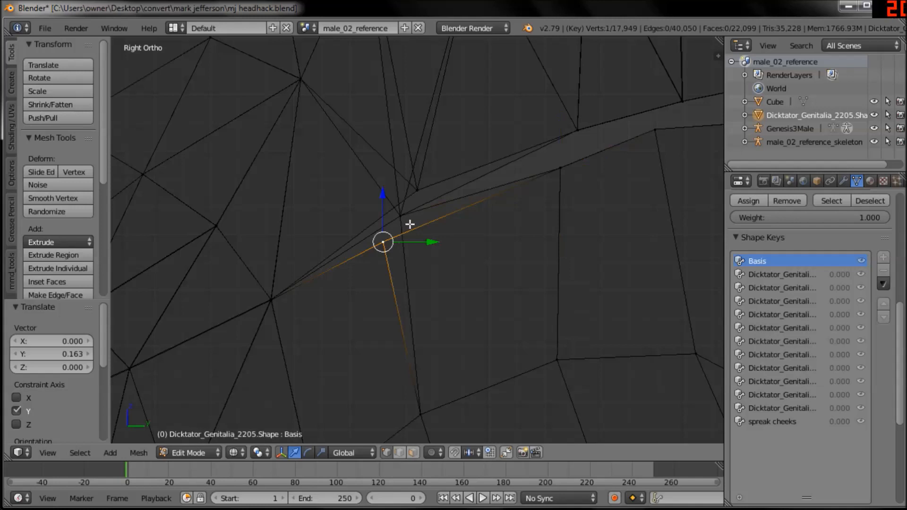
left_click_drag(426, 248, 449, 235)
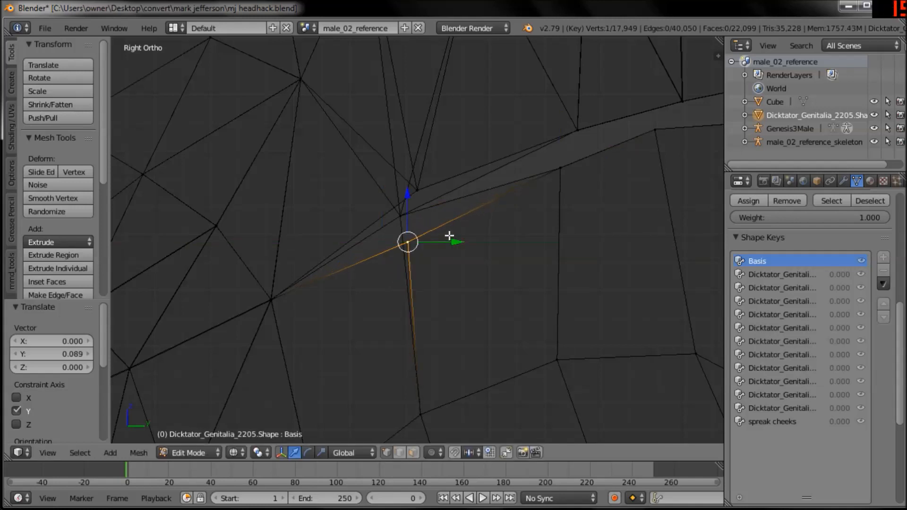
Shift the seam vertices by 0.036 along Y and merge the facing head and body pair at center
left_click_drag(415, 184, 429, 166)
left_click_drag(431, 219, 449, 219)
left_click(417, 191, "shift")
middle_click_drag(411, 222, 440, 264)
key("alt+m")
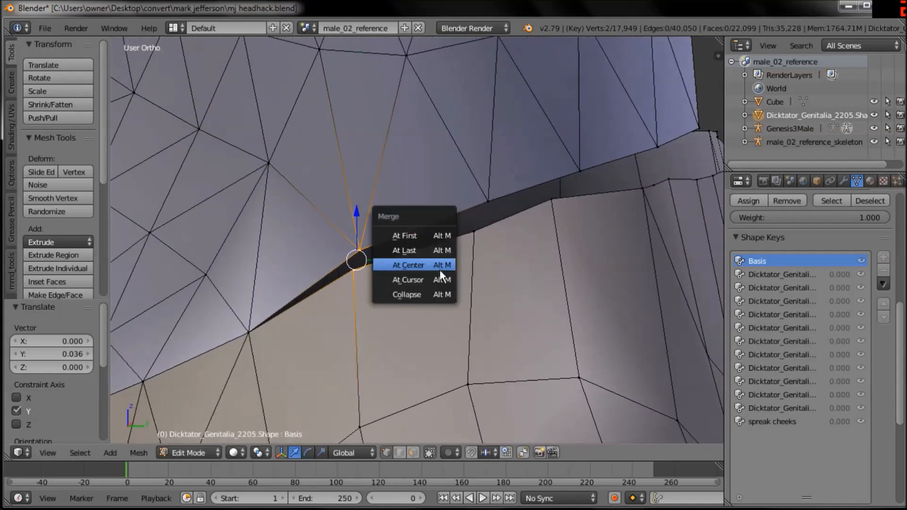
left_click(440, 271)
Switch the viewport to textured shading and delete an extra body-rim vertex in the unmerged part of the neck seam
key("KP_3")
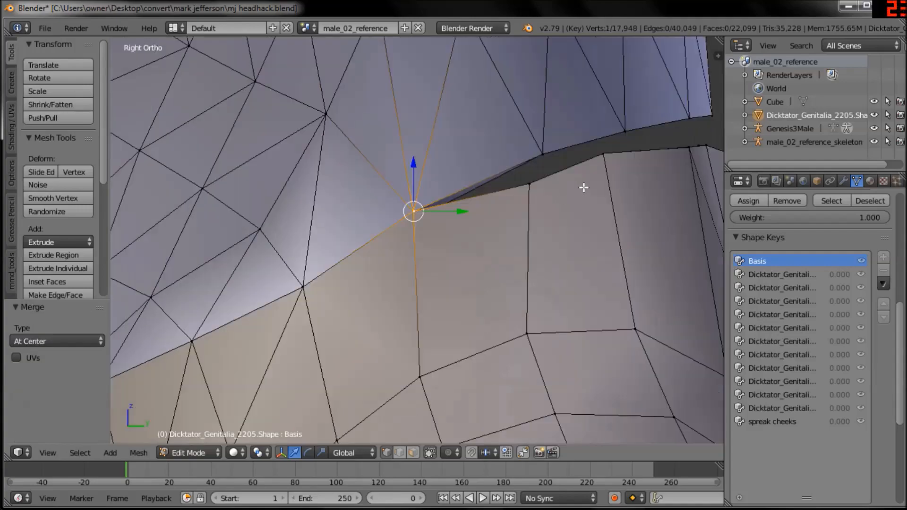
scroll(583, 188, "down", 1)
middle_click_drag(583, 189, 491, 246, "shift")
scroll(482, 317, "down", 6)
middle_click_drag(480, 326, 526, 360)
scroll(527, 360, "down", 4)
scroll(496, 267, "up", 9)
mouse_move(496, 267)
middle_mouse_down()
mouse_move(513, 267)
mouse_move(378, 260)
mouse_move(359, 283)
mouse_move(322, 284)
mouse_move(282, 219)
mouse_move(334, 284)
mouse_move(328, 255)
mouse_move(439, 270)
middle_mouse_up()
right_click(514, 266)
left_click(236, 451)
left_click(265, 389)
key("x")
left_click(438, 274)
Connect the body-rim vertices across the V-shaped notch and fill the notch with a triangular face
scroll(432, 260, "up", 3)
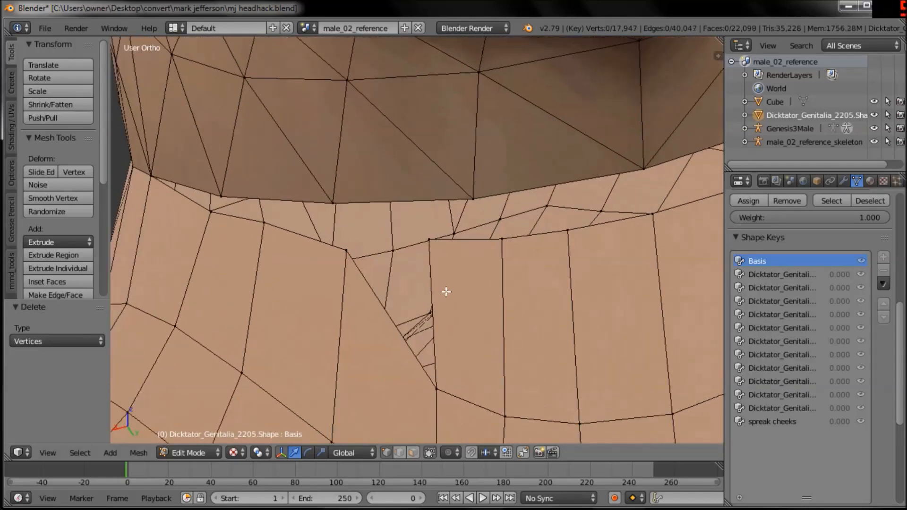
right_click(318, 256, "shift")
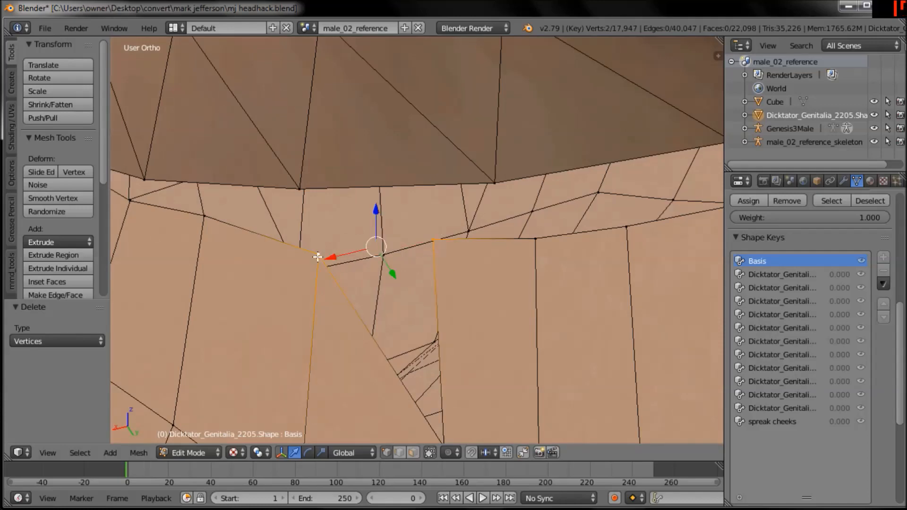
key("f")
middle_click_drag(435, 340, 416, 252, "shift")
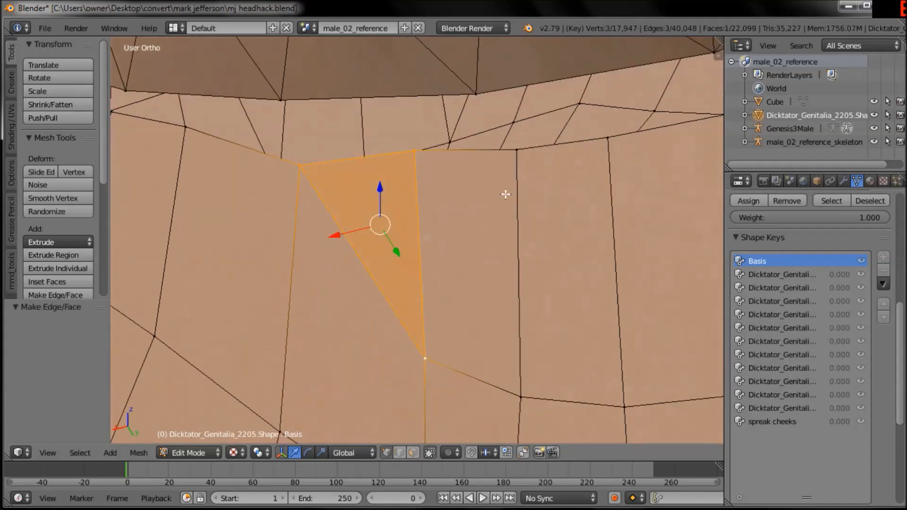
Delete another extra body-rim vertex further around the open neck seam
scroll(524, 226, "down", 4)
middle_click_drag(534, 243, 379, 291, "shift")
middle_click_drag(505, 225, 427, 236)
scroll(505, 246, "up", 1)
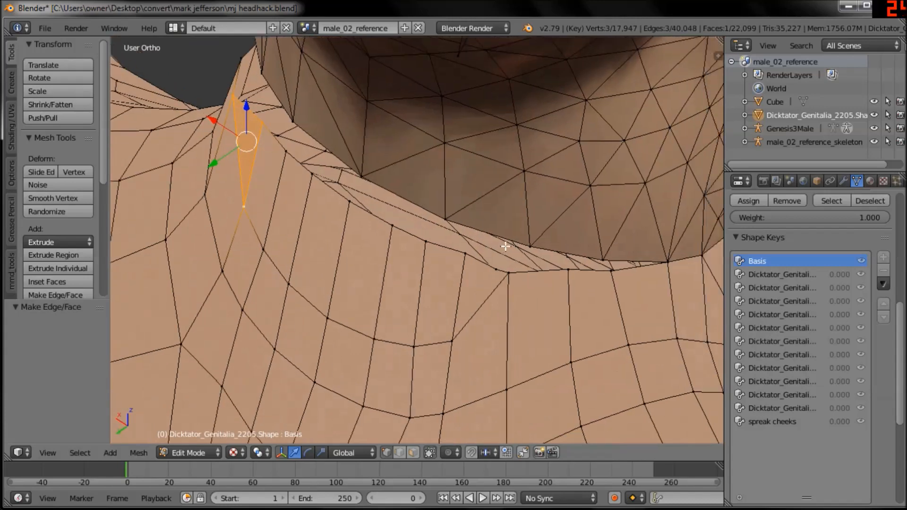
scroll(506, 246, "up", 3)
right_click(522, 281)
key("x")
left_click(522, 281)
Connect the rim vertices across this second notch, fill it with a triangular face and clear the selection
right_click(530, 288)
right_click(474, 255)
right_click(538, 290, "shift")
middle_click_drag(575, 296, 607, 268)
key("f")
right_click(500, 367, "shift")
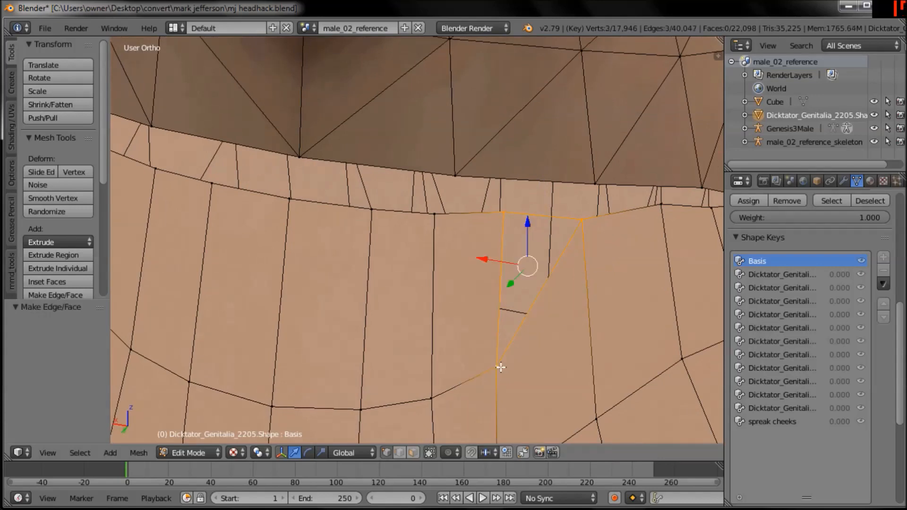
scroll(541, 253, "down", 3)
middle_click_drag(540, 282, 396, 286)
key("a")
Select two body-rim vertices at the back of the neck and move them -0.074 along Y
middle_click_drag(341, 242, 574, 269)
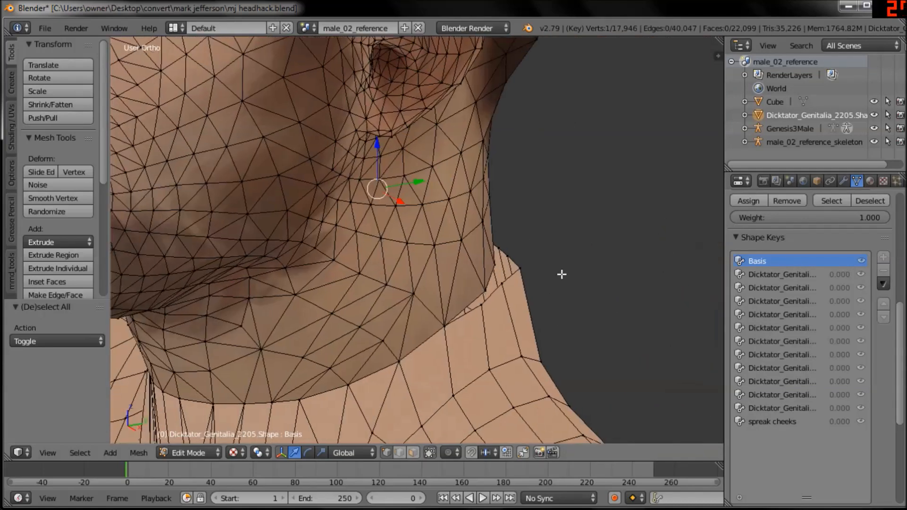
right_click(520, 269, "shift")
scroll(534, 286, "up", 1)
scroll(577, 334, "down", 4)
middle_click_drag(544, 299, 444, 256)
scroll(463, 251, "up", 4)
middle_click_drag(494, 228, 397, 116)
key("g")
key("y")
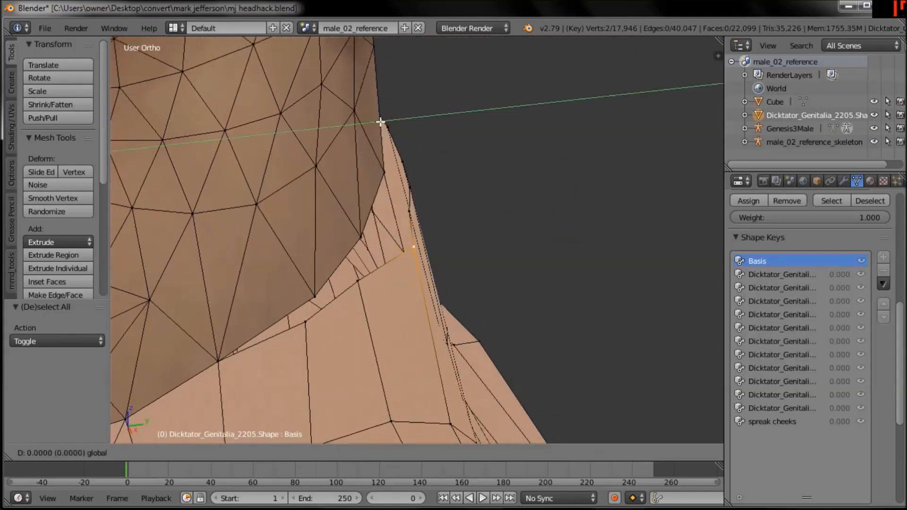
left_click(264, 129)
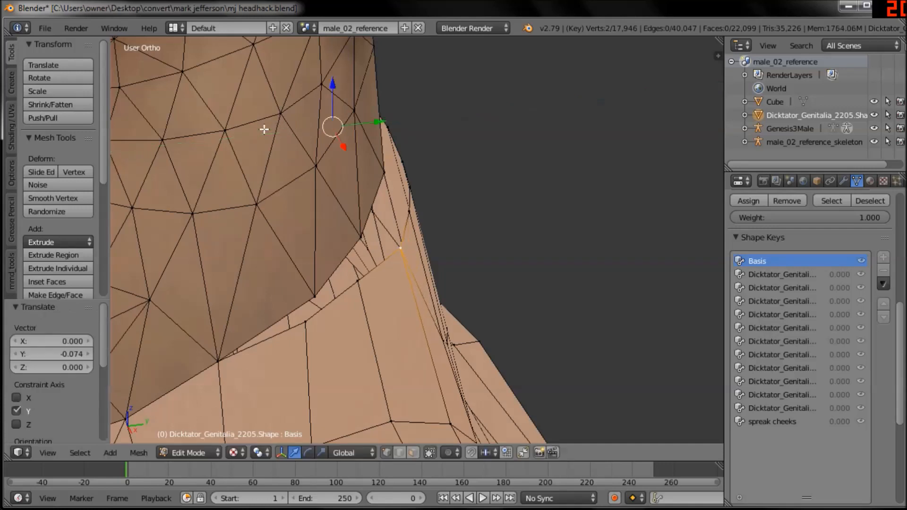
Select nine body-rim vertices around the back of the neck and move them along Y toward the head rim
key("KP_3")
key("z")
middle_click_drag(469, 247, 478, 276, "shift")
mouse_move(478, 275)
middle_mouse_down("ctrl")
mouse_move(486, 228)
mouse_move(423, 239)
mouse_move(429, 260)
middle_mouse_up("ctrl")
key("z")
key("g")
key("y")
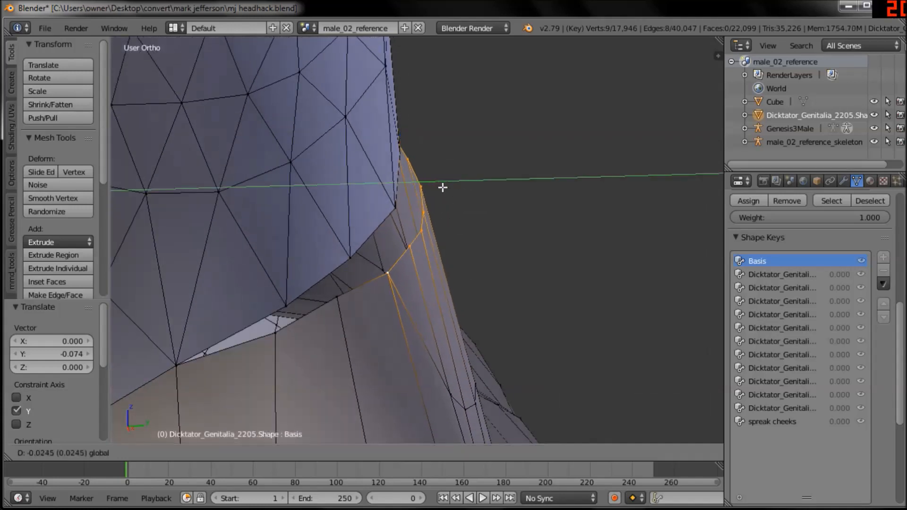
left_click(430, 188)
Select the two overlapping body-rim vertices beside the merged seam and move them 0.057 in Y and 0.065 in Z
key("KP_3")
middle_click_drag(472, 234, 473, 263, "ctrl")
middle_click_drag(435, 243, 482, 256, "shift")
right_click(327, 258)
middle_click_drag(342, 259, 400, 244, "shift")
middle_click_drag(399, 244, 390, 188, "ctrl")
key("z")
mouse_move(290, 280)
left_mouse_down("ctrl")
mouse_move(324, 271)
mouse_move(338, 208)
left_mouse_up("ctrl")
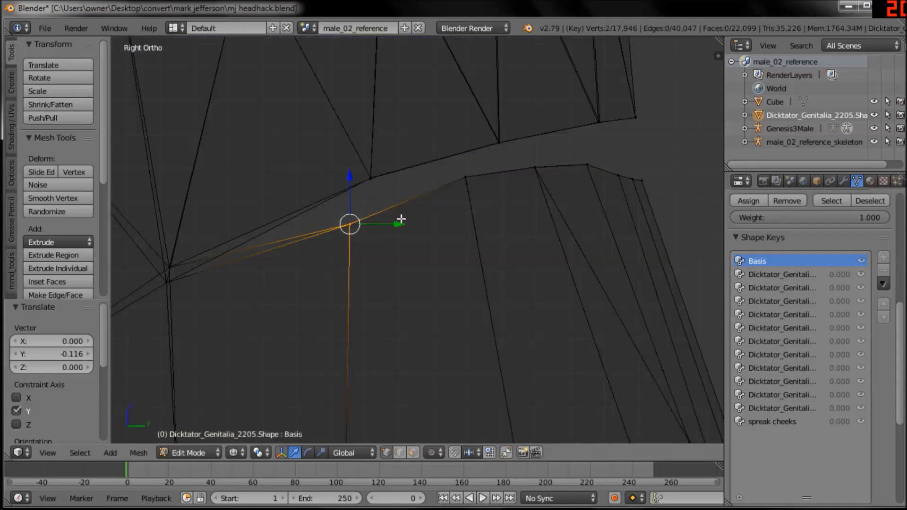
key("g")
left_click(420, 197)
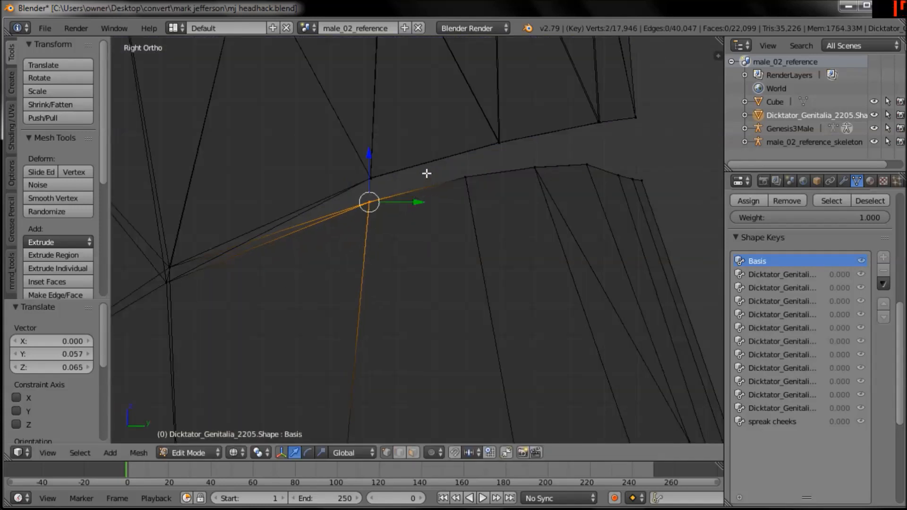
Nudge the head-rim vertices above the gap along Y and slightly down toward the body rim, and clear the selection
key("z")
middle_click_drag(424, 178, 432, 264, "ctrl")
key("z")
key("a")
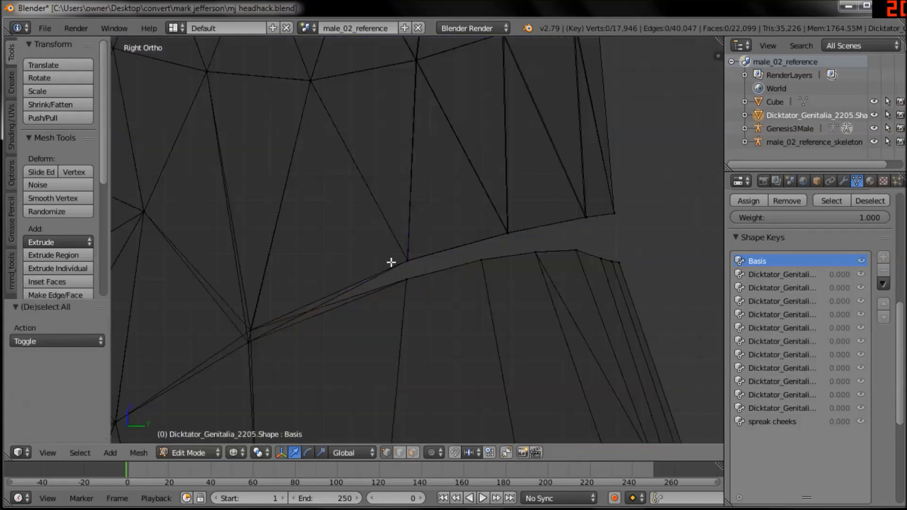
right_click(429, 258)
left_click_drag(440, 262, 428, 262)
left_click_drag(395, 220, 400, 227)
key("a")
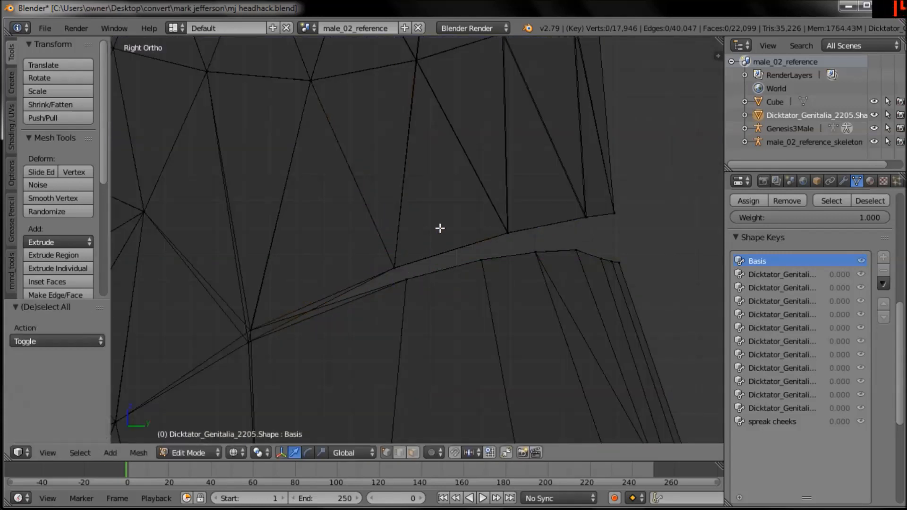
Show the mesh with opaque, textured viewport shading instead of wireframe
scroll(533, 239, "down", 2)
key("z")
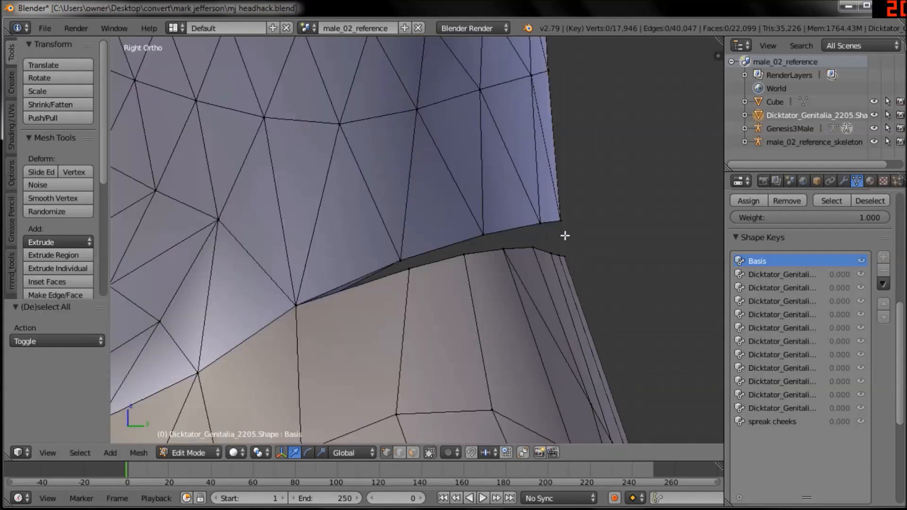
scroll(565, 235, "down", 2)
left_click(233, 452)
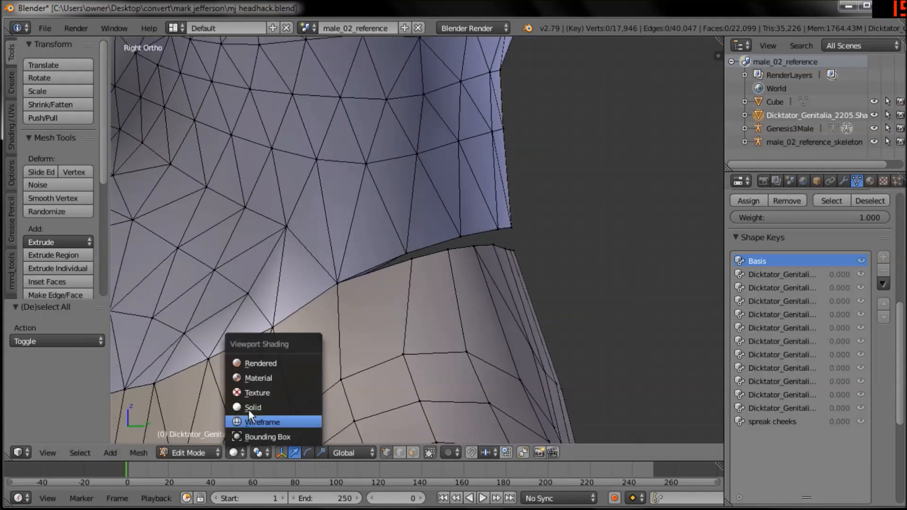
left_click(253, 398)
Merge the head-rim and body-rim vertices at the front end of the neck-side gap at their center
right_click(399, 260)
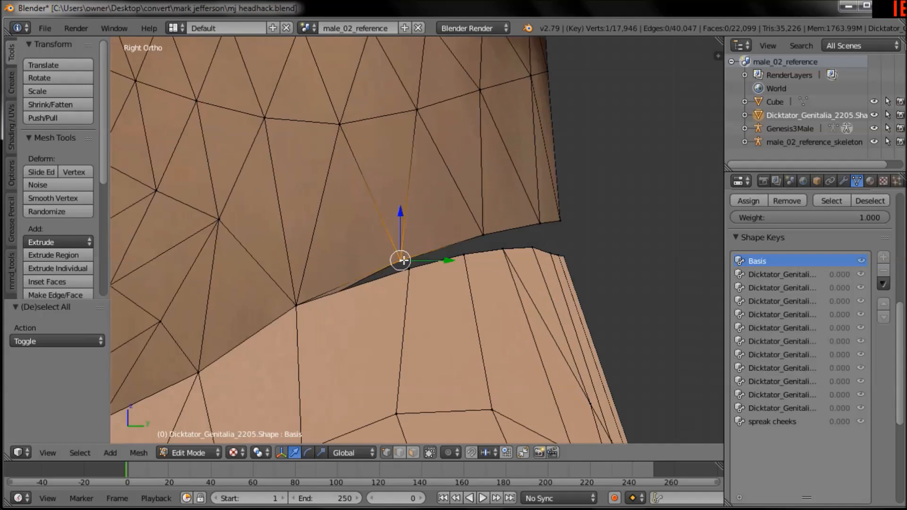
mouse_move(431, 293)
middle_mouse_down()
mouse_move(378, 318)
mouse_move(386, 322)
middle_mouse_up()
key("alt+m")
left_click(387, 322)
Merge the matching head-rim and body-rim vertices on the opposite side of the neck at their center
middle_click_drag(453, 300, 369, 281)
scroll(417, 203, "down", 3)
middle_click_drag(458, 277, 328, 256)
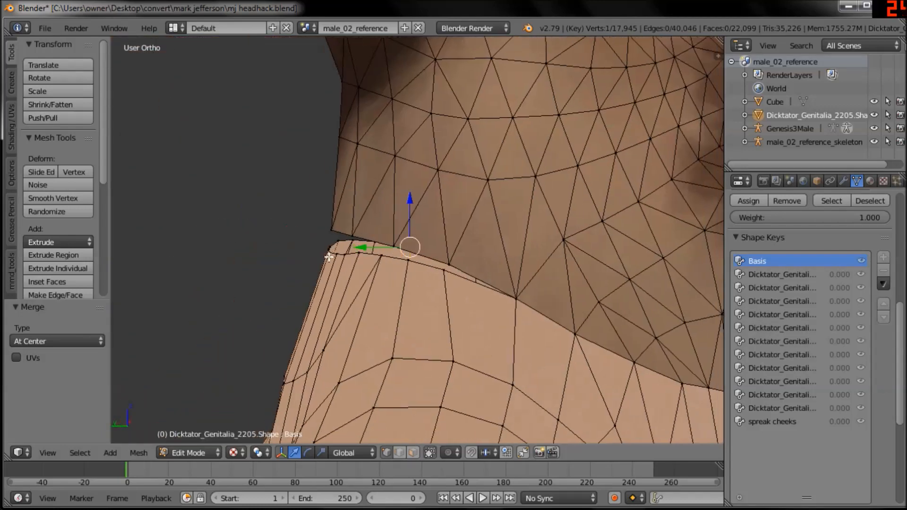
right_click(445, 267, "shift")
key("alt+m")
left_click(446, 274)
Delete the extra body-rim vertex beside the newly merged seam vertex
middle_click_drag(415, 286, 430, 273)
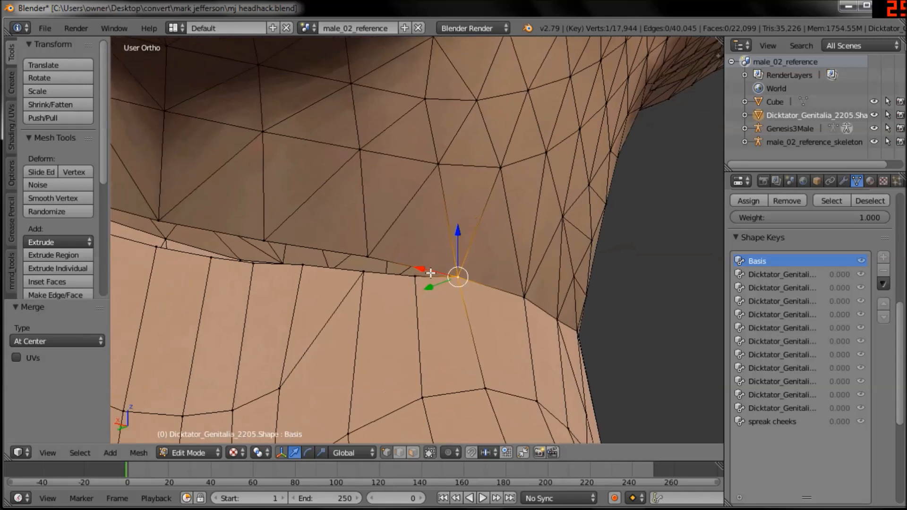
middle_click_drag(409, 259, 403, 242)
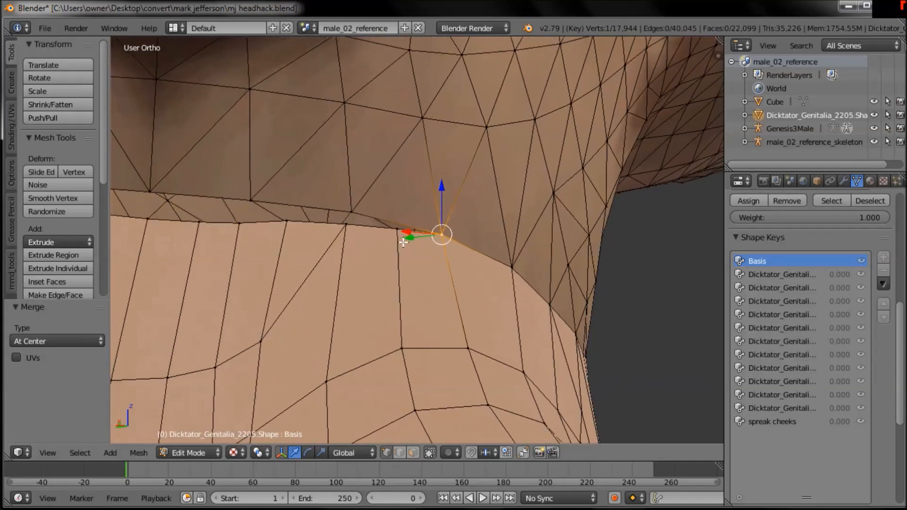
right_click(395, 238)
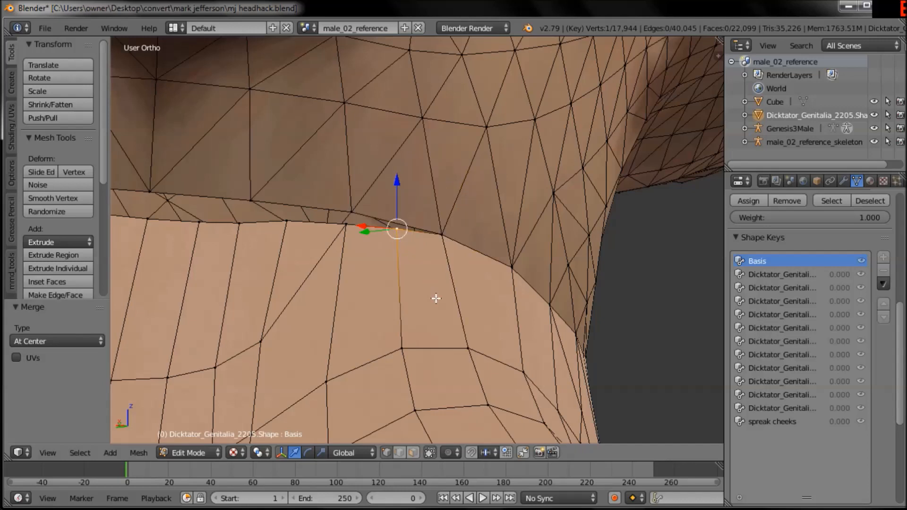
middle_click_drag(414, 266, 427, 279, "shift")
middle_click_drag(426, 278, 425, 257, "ctrl")
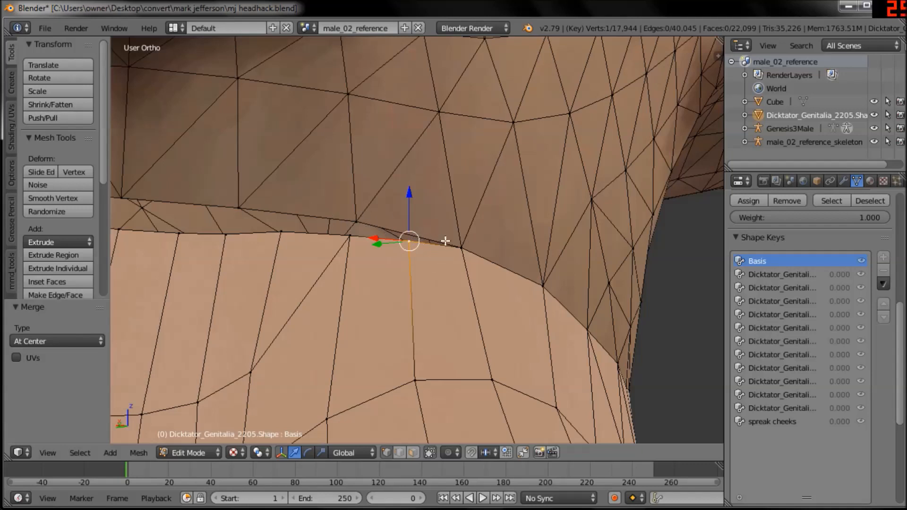
key("x")
left_click(442, 254)
Add edges from the hole's lower middle vertex to the neighbouring body-rim vertex and to the merged seam vertex
middle_click_drag(435, 313, 445, 275, "shift")
right_click(425, 344)
right_click(351, 202, "shift")
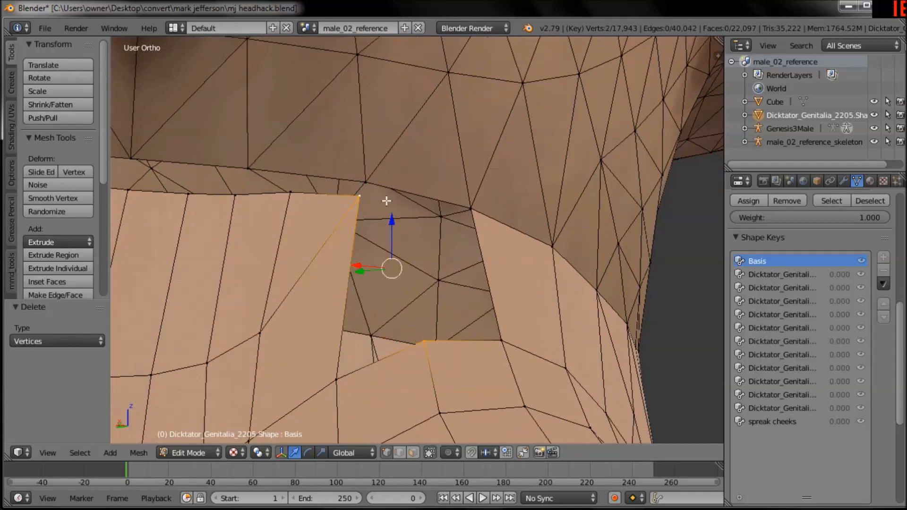
key("f")
right_click(476, 215, "shift")
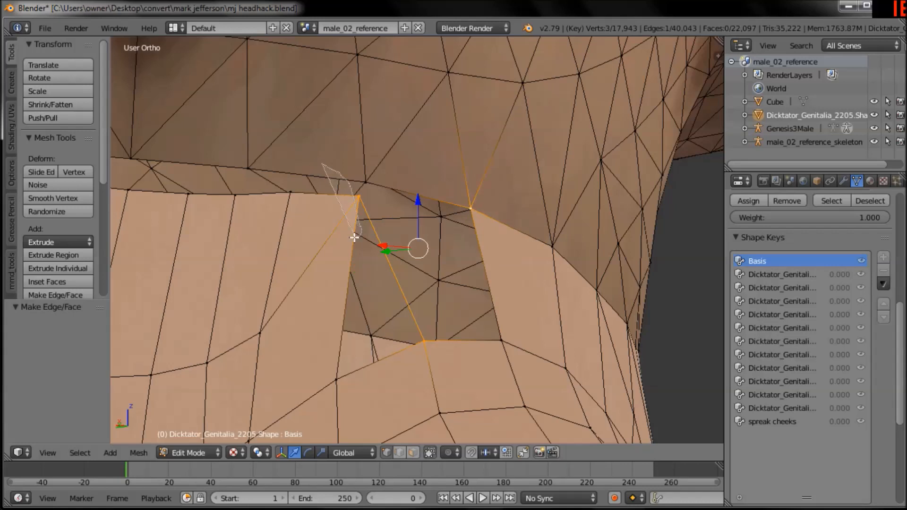
right_click(358, 196, "shift")
key("f")
Fill the triangle between the neighbouring body-rim vertex and the two lower vertices below it
right_click(335, 380, "shift")
mouse_move(451, 360)
left_mouse_down("ctrl")
mouse_move(411, 332)
mouse_move(422, 357)
left_mouse_up("ctrl")
left_click_drag(488, 253, 489, 255, "ctrl")
right_click(360, 197, "shift")
right_click(423, 345, "shift")
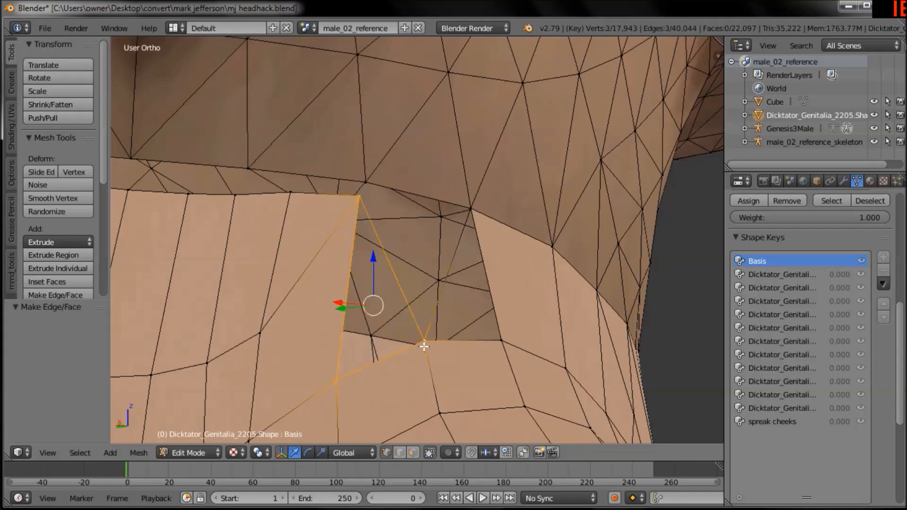
key("f")
Fill the triangle between the merged seam vertex and the two lower vertices on its side of the hole
right_click(500, 340, "shift")
right_click(471, 208, "shift")
left_click_drag(397, 396, 299, 394, "ctrl")
left_click_drag(378, 208, 344, 156, "ctrl")
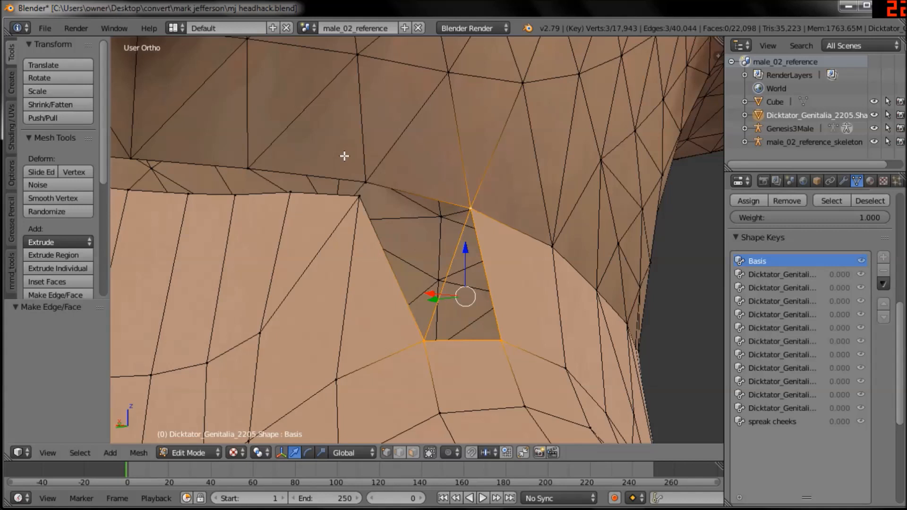
key("f")
Bridge the body-rim vertex and merged seam vertex with an edge, and fill the remaining triangle below it
right_click(359, 196, "shift")
mouse_move(550, 269)
left_mouse_down("ctrl")
mouse_move(462, 273)
mouse_move(595, 336)
left_mouse_up("ctrl")
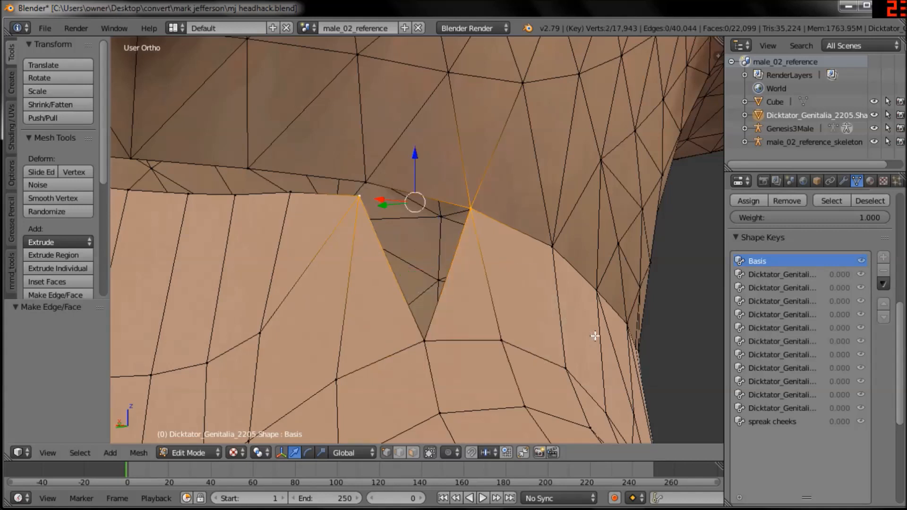
key("f")
right_click(420, 349, "shift")
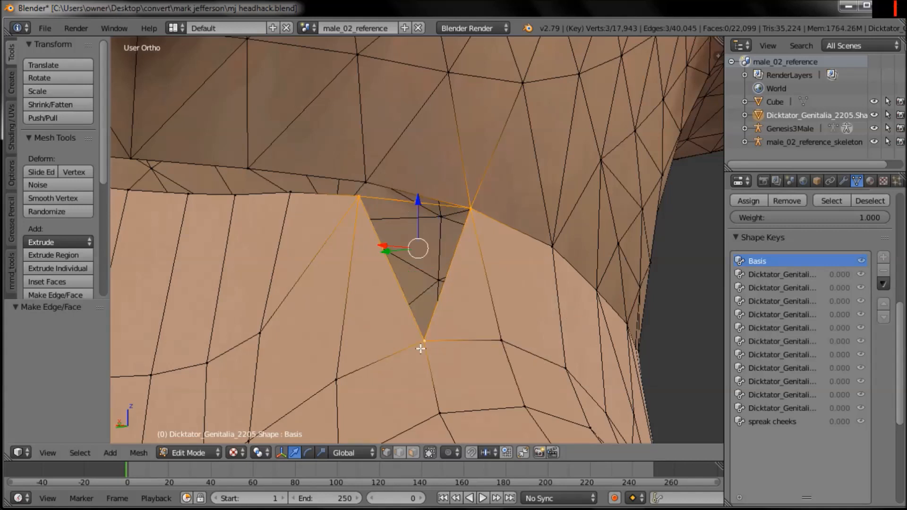
key("f")
Merge the body-rim vertex beside the filled triangle with the head-rim vertex above it at their center
middle_click_drag(420, 348, 409, 259)
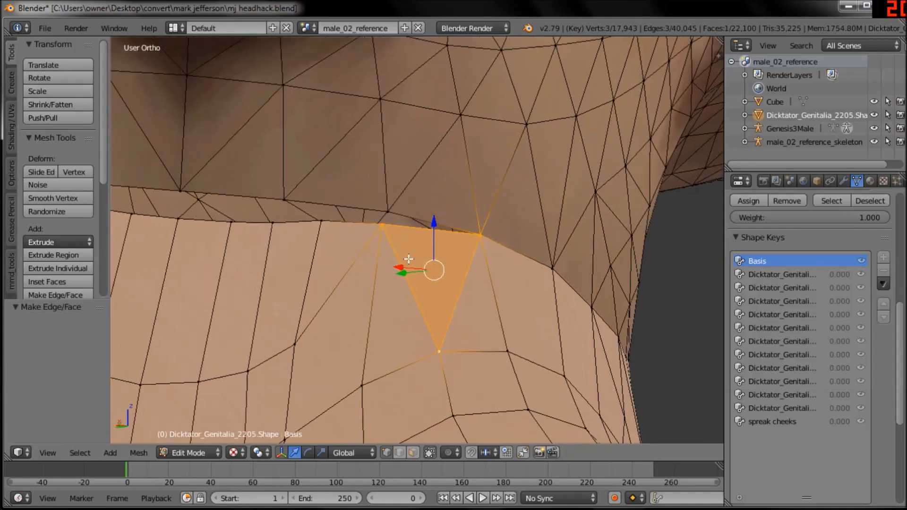
right_click(388, 208, "shift")
mouse_move(472, 187)
left_mouse_down("ctrl+shift")
mouse_move(430, 266)
mouse_move(554, 225)
left_mouse_up("ctrl+shift")
middle_click_drag(427, 301, 444, 305, "shift")
key("alt+m")
left_click(447, 284)
Delete the extra body-rim vertex beside the merged seam vertex on the other side of the neck
middle_click_drag(389, 289, 441, 294)
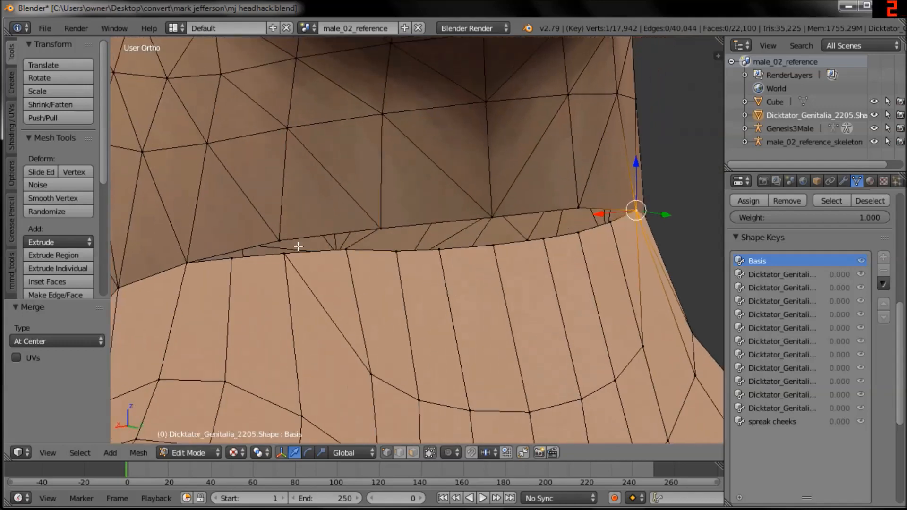
right_click(231, 255)
key("x")
left_click(229, 259)
Add an edge from the merged seam vertex to the lower middle vertex of the new hole
middle_click_drag(230, 259, 319, 271)
key("shift+z")
key("shift+z")
mouse_move(490, 257)
middle_mouse_down("ctrl")
mouse_move(481, 277)
mouse_move(476, 260)
middle_mouse_up("ctrl")
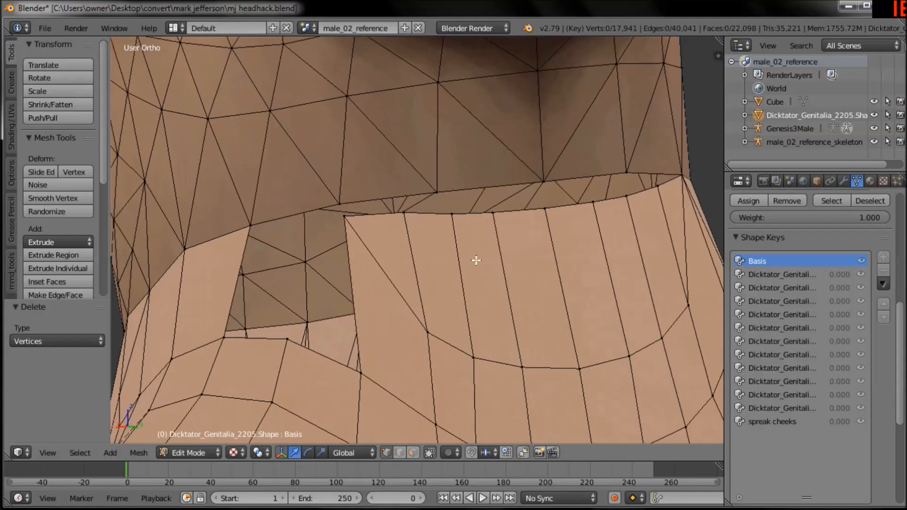
right_click(242, 226)
right_click(278, 341, "shift")
key("f")
Connect the neighbouring body-rim vertex to the hole's lower middle vertex and fill the triangle beneath that edge
right_click(347, 219)
right_click(283, 355, "shift")
key("f")
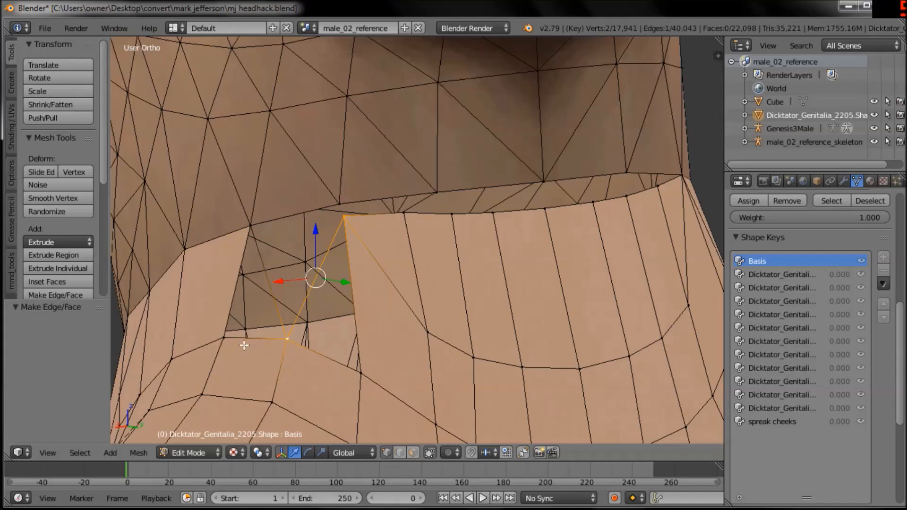
right_click(359, 372, "shift")
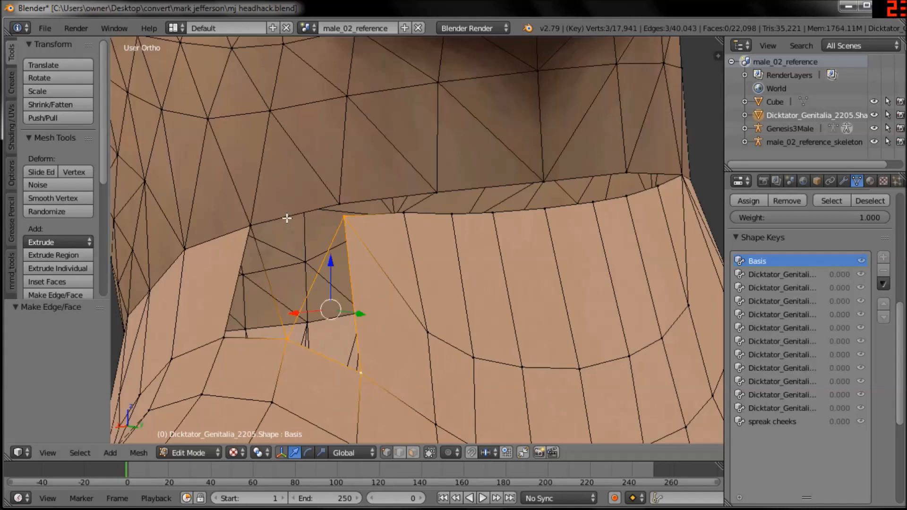
key("f")
Fill the triangle between the merged seam vertex and the two lower vertices on the hole's seam side
right_click(224, 337, "shift")
right_click(245, 221, "shift")
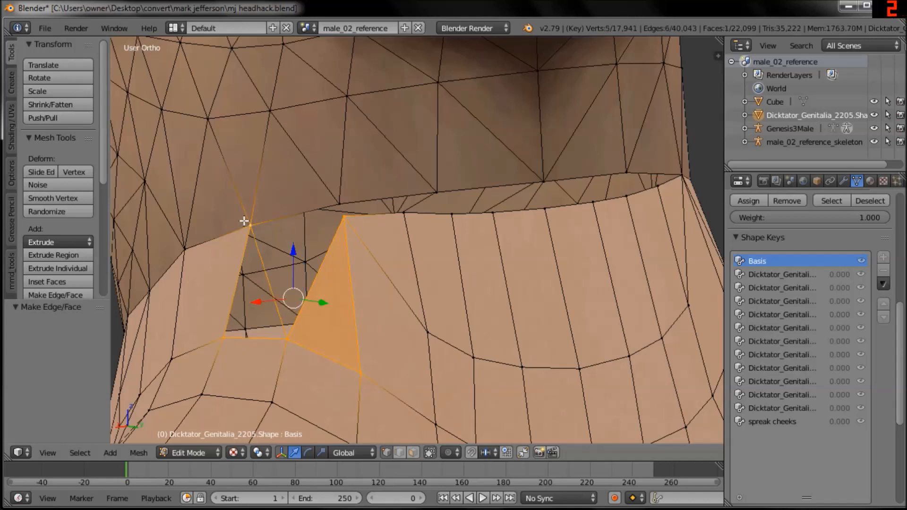
right_click(336, 207, "shift")
right_click(358, 373, "shift")
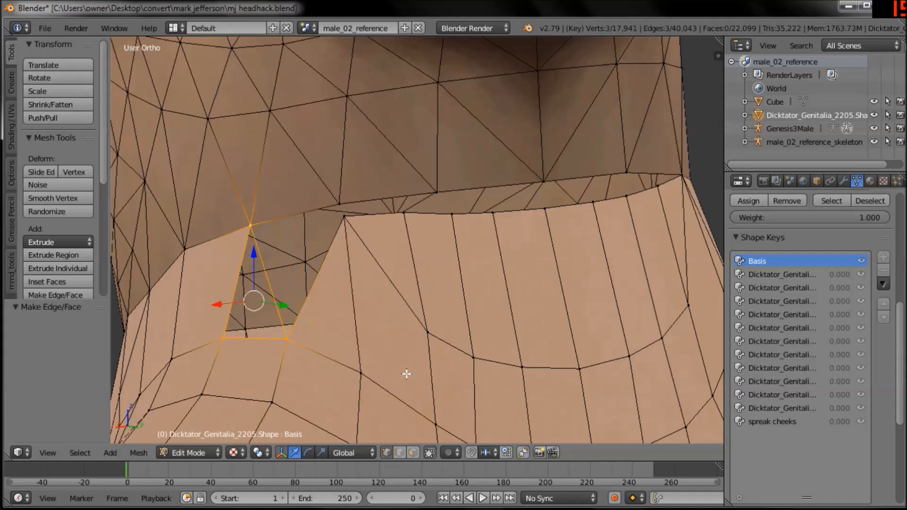
key("f")
Bridge the merged seam vertex and body-rim vertex across the opening, and fill the last triangle of the hole
middle_click_drag(312, 368, 344, 337)
right_click(418, 227, "shift")
mouse_move(410, 358)
left_mouse_down("ctrl")
mouse_move(325, 350)
mouse_move(289, 208)
mouse_move(410, 359)
left_mouse_up("ctrl")
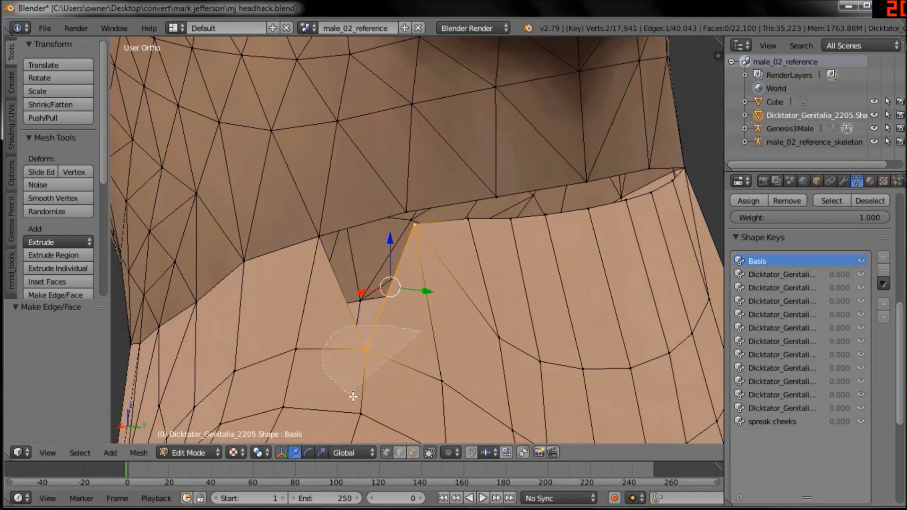
right_click(369, 359, "shift")
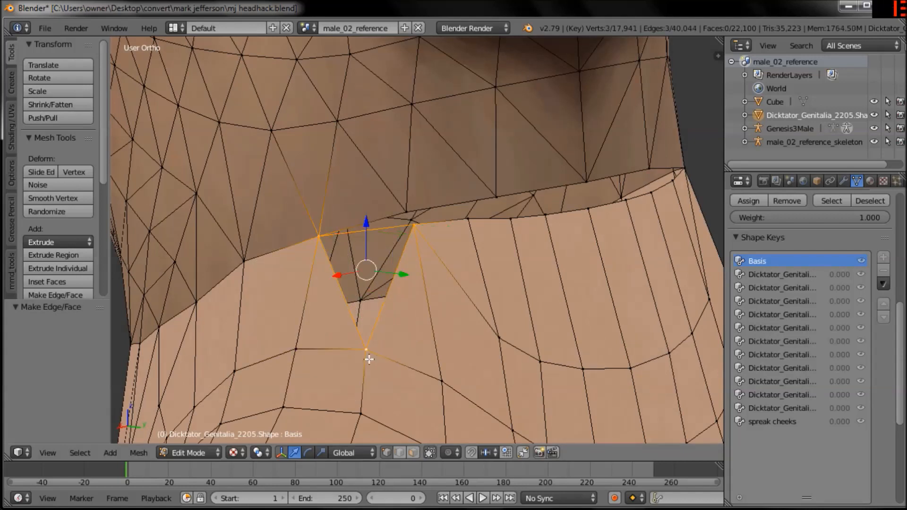
left_click_drag(296, 305, 422, 311, "ctrl")
key("f")
Merge the body-rim vertex beside the filled hole with the head-rim vertex above it at center, and clear the selection
right_click(419, 236)
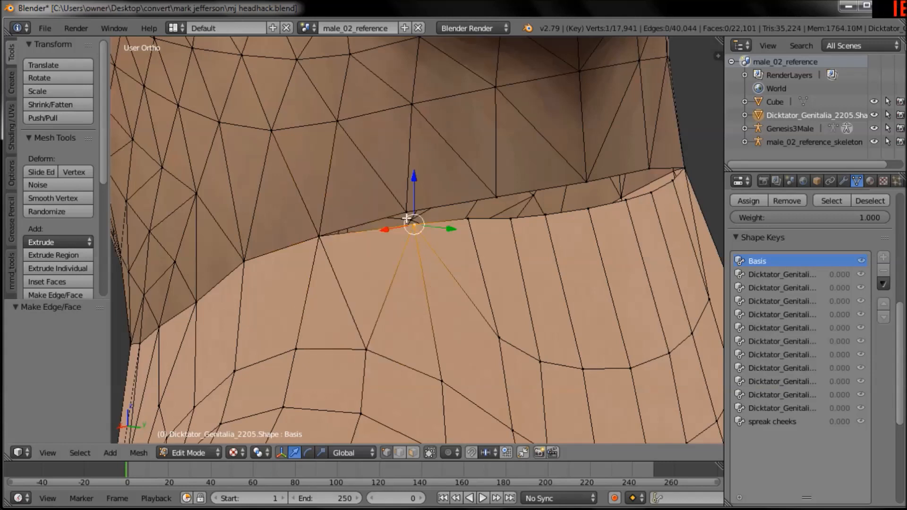
right_click(405, 213, "shift")
middle_click_drag(476, 301, 350, 281, "shift")
key("alt+m")
left_click(426, 342)
scroll(378, 272, "down", 3)
key("a")
Return to Object Mode and examine the joined head and neck from the front and at full-body scale
scroll(345, 235, "down", 2)
middle_click_drag(345, 235, 489, 263)
key("KP_1")
key("Tab")
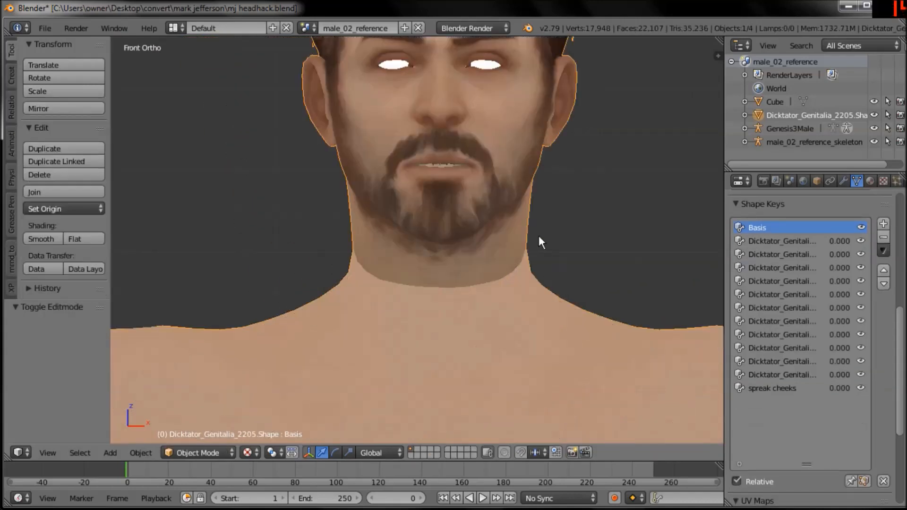
scroll(543, 244, "down", 4)
scroll(534, 354, "up", 3)
scroll(536, 219, "down", 3)
middle_click_drag(529, 283, 379, 154)
Switch to wireframe and test several body shape keys, returning their values to 0.000
key("z")
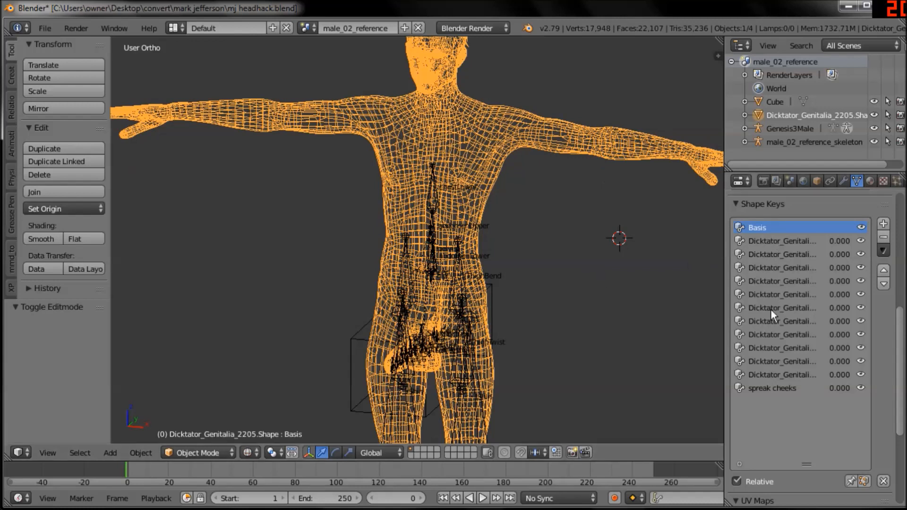
left_click(788, 241)
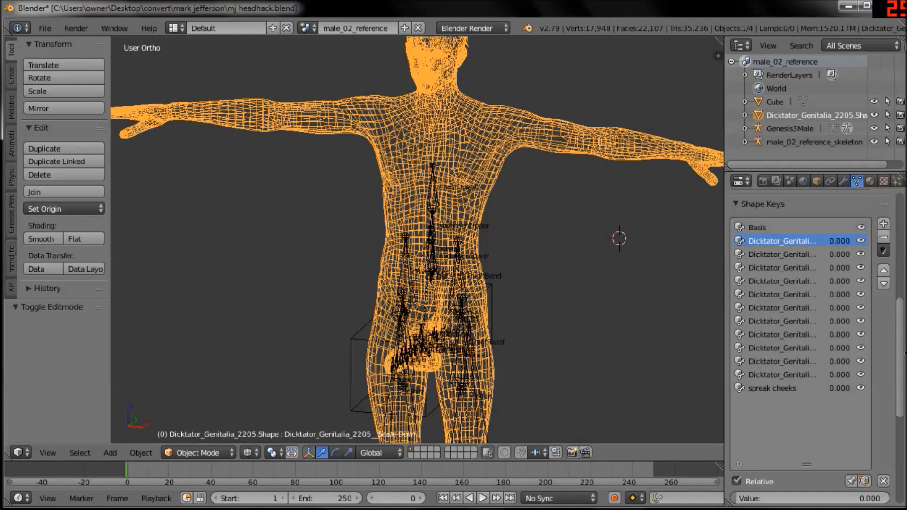
left_click(791, 348)
left_click_drag(762, 496, 878, 498)
left_click(787, 321)
left_click(802, 295)
left_click(786, 254)
middle_click_drag(501, 340, 427, 350)
left_click_drag(820, 496, 751, 497)
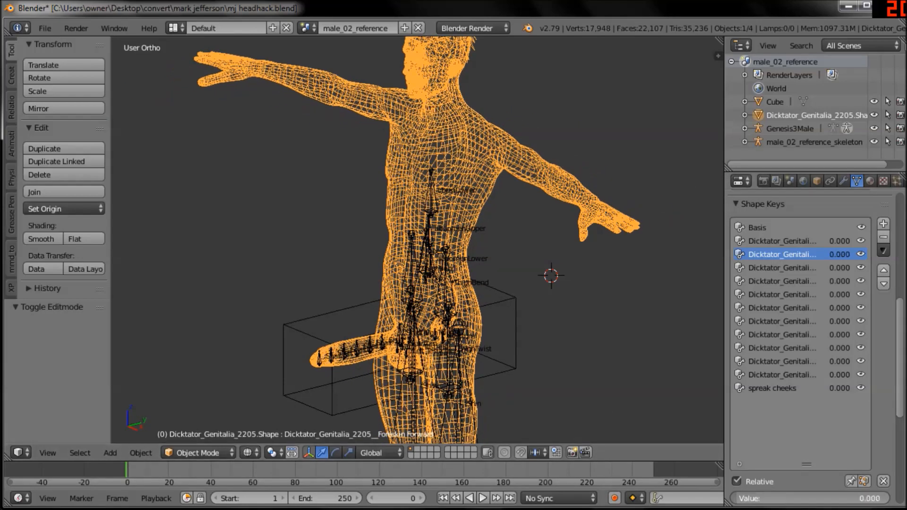
Make the Basis shape key active and examine the neck seam from behind in solid shading
key("KP_1")
middle_click_drag(514, 187, 498, 308, "shift")
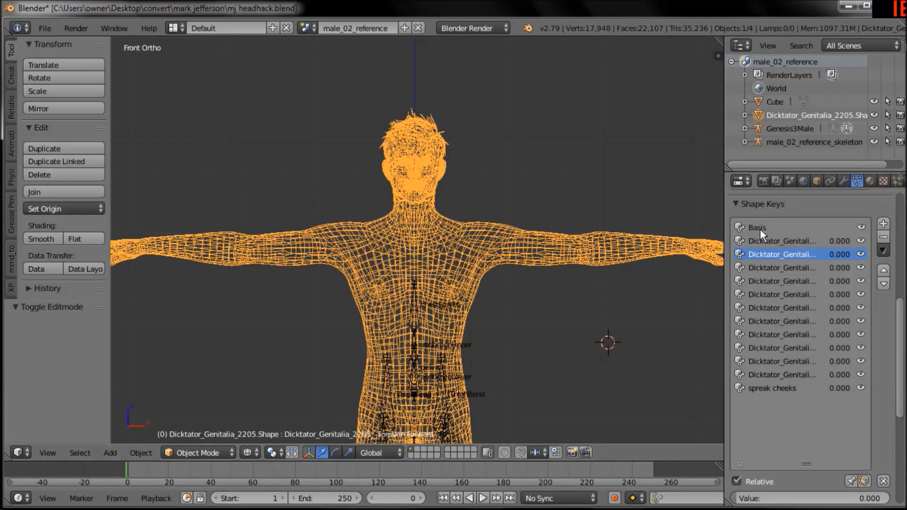
left_click(753, 229)
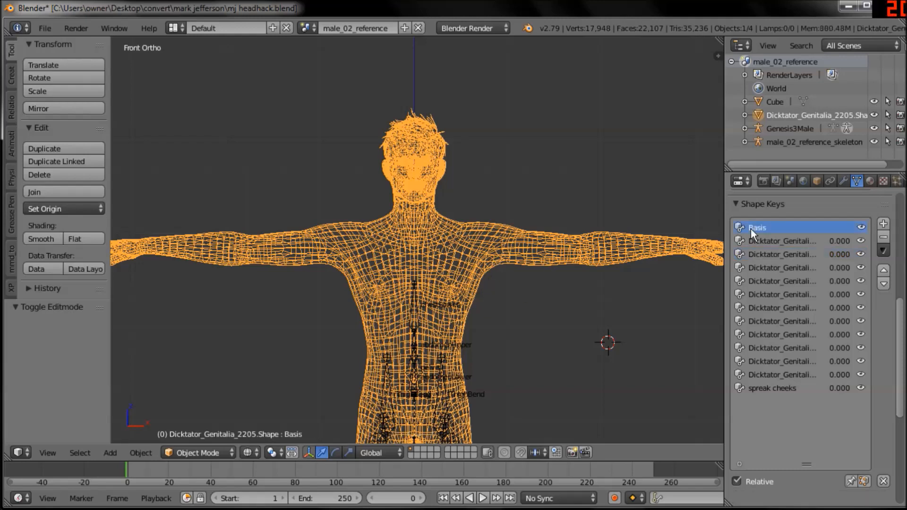
middle_click_drag(449, 256, 431, 288, "shift")
scroll(453, 278, "up", 2)
key("z")
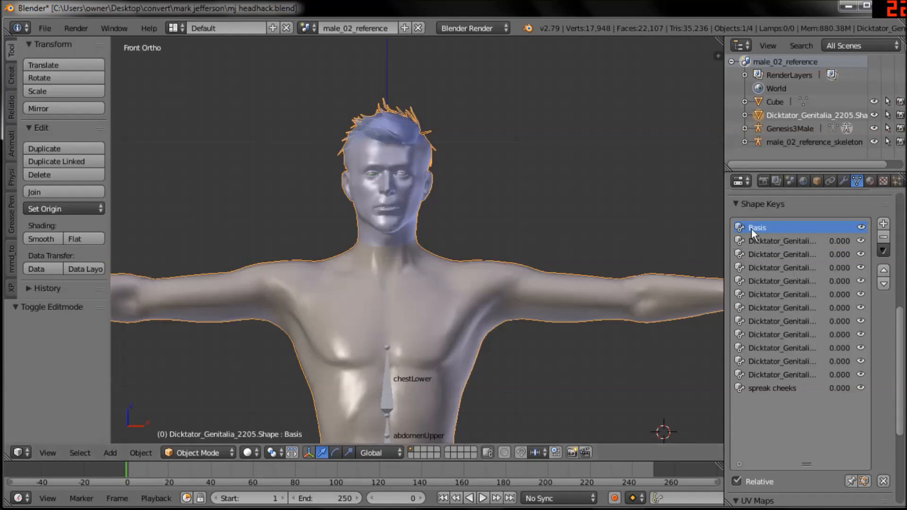
middle_click_drag(561, 249, 476, 282)
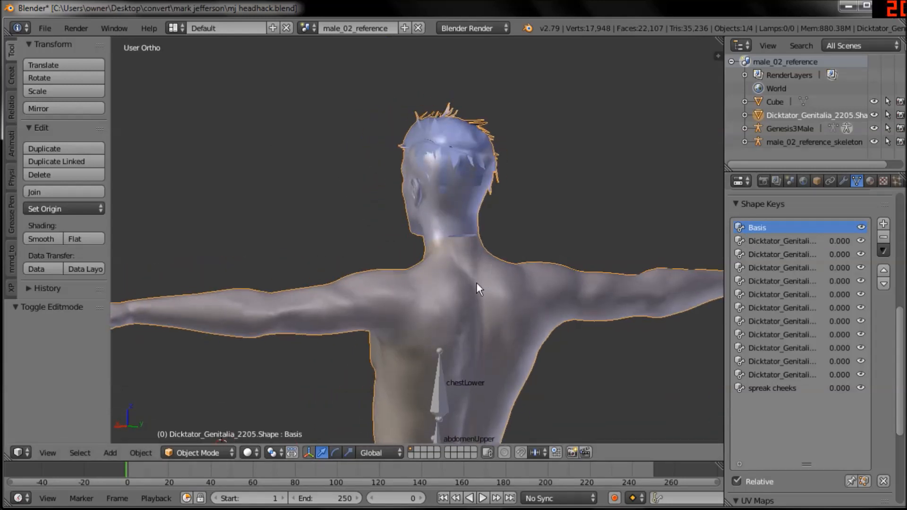
scroll(455, 238, "up", 3)
Save the file under its current name and return the viewport to textured shading
left_click(43, 29)
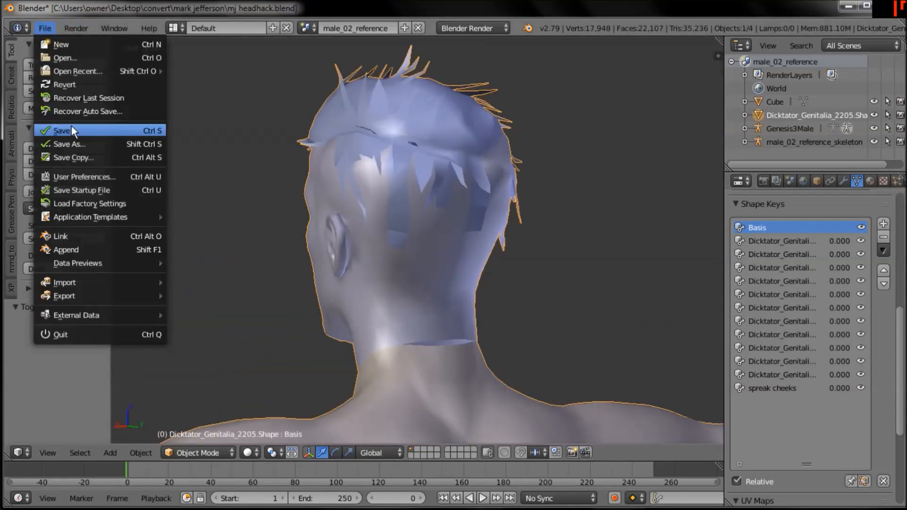
left_click(72, 126)
left_click(247, 453)
left_click(277, 395)
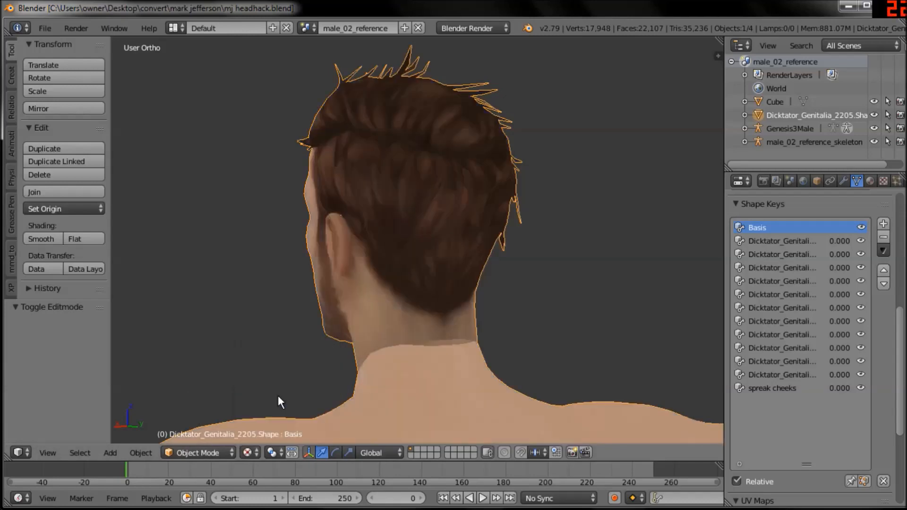
Enter Edit Mode and merge the two neighbouring head and body vertices at the middle of the back neck seam At Center
scroll(457, 241, "up", 3)
key("Tab")
middle_click_drag(480, 309, 377, 335)
scroll(425, 251, "up", 3)
right_click(399, 282)
right_click(375, 331, "shift")
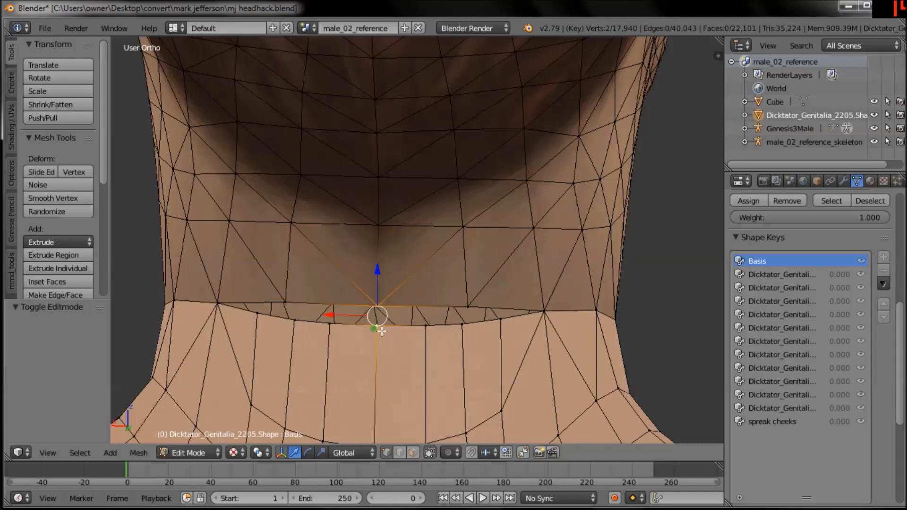
key("alt+m")
left_click(381, 330)
middle_click_drag(381, 330, 486, 251)
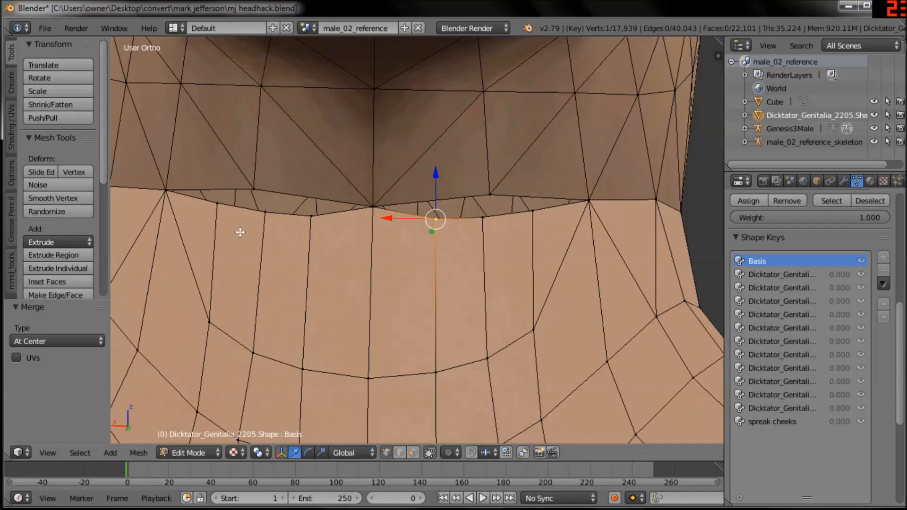
Delete the body rim vertex on each side of the central seam vertex at the back of the neck
right_click(313, 220)
right_click(433, 220, "shift")
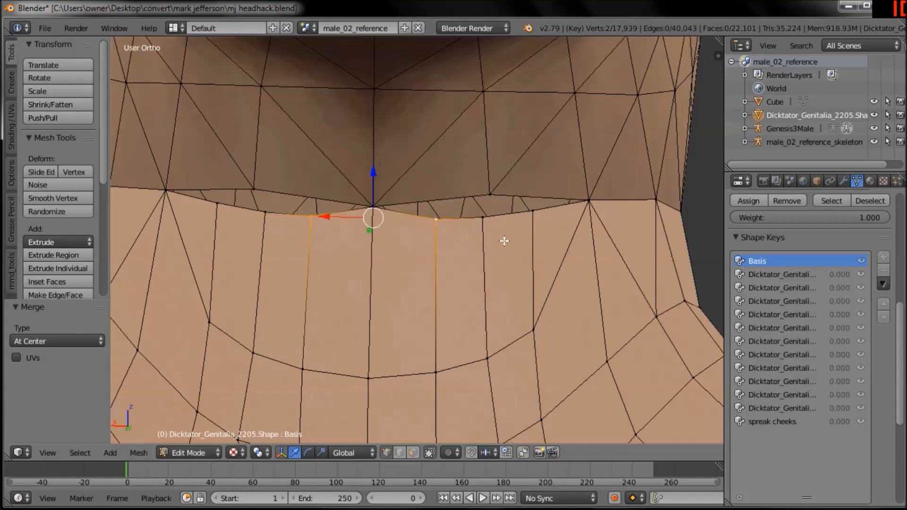
right_click(482, 219)
right_click(478, 226, "shift")
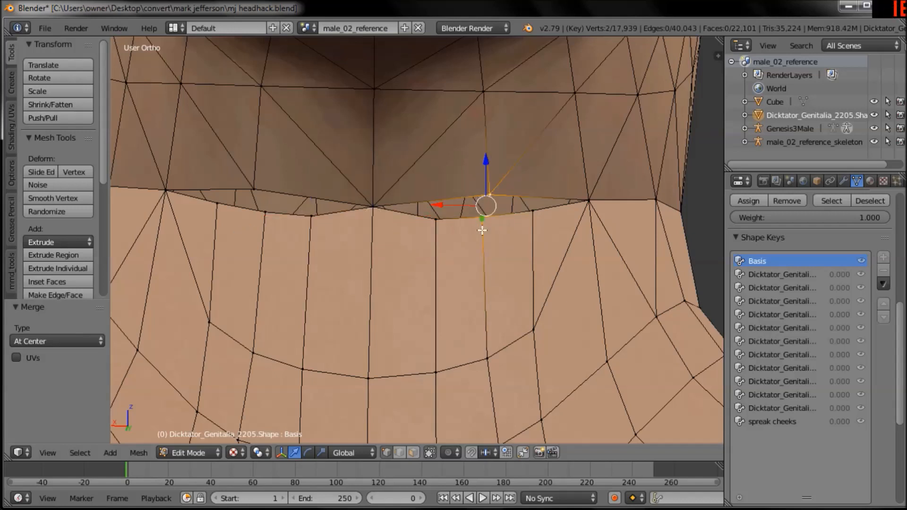
key("x")
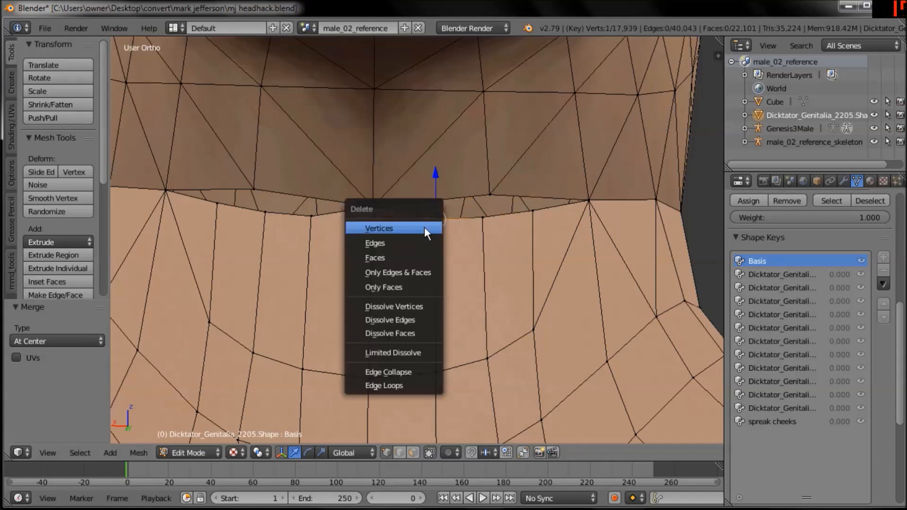
left_click(425, 228)
right_click(313, 219)
key("x")
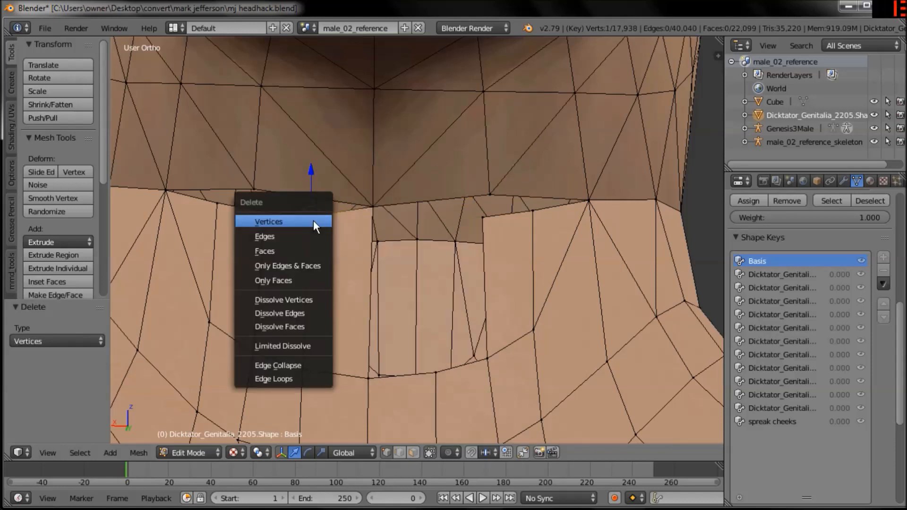
left_click(313, 221)
Connect the central seam vertex by new edges to the two middle vertices on the gap's lower rim, undoing the surplus fills
right_click(435, 369)
right_click(482, 219, "shift")
scroll(491, 257, "down", 3)
middle_click_drag(493, 259, 487, 245)
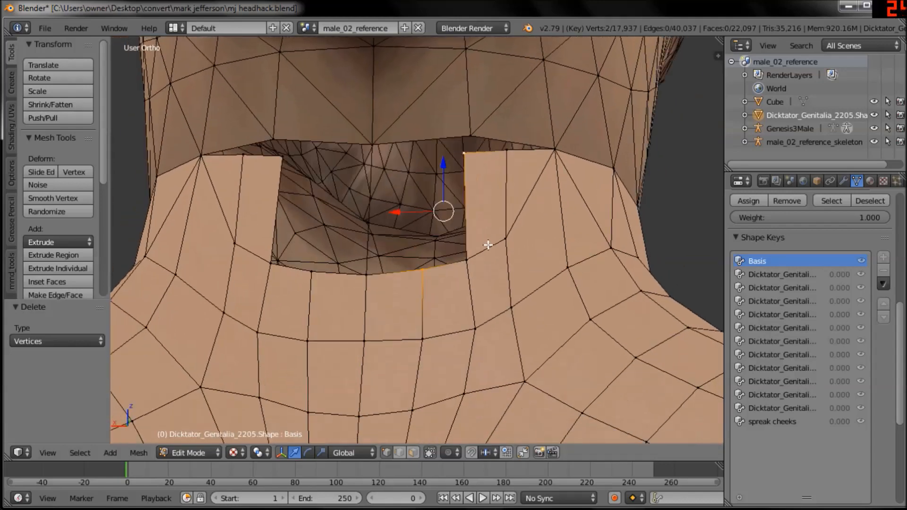
key("f")
right_click(375, 145, "shift")
right_click(495, 123, "shift")
key("f")
right_click(378, 280, "shift")
key("f")
right_click(475, 264, "shift")
key("ctrl+z")
key("ctrl+z")
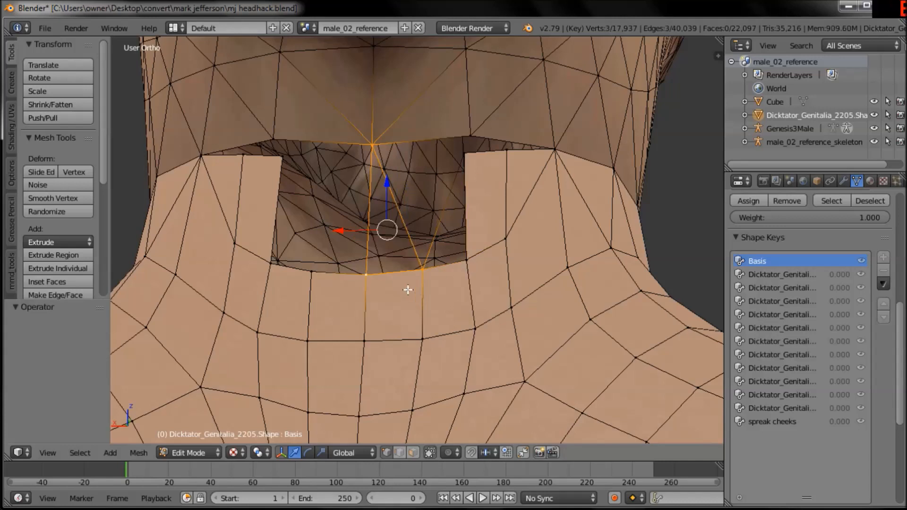
Try to fill the triangle between the central seam vertex and the two middle lower rim vertices, and undo it
right_click(372, 277)
right_click(412, 274, "shift")
right_click(373, 136, "shift")
key("f")
middle_click_drag(441, 239, 474, 287)
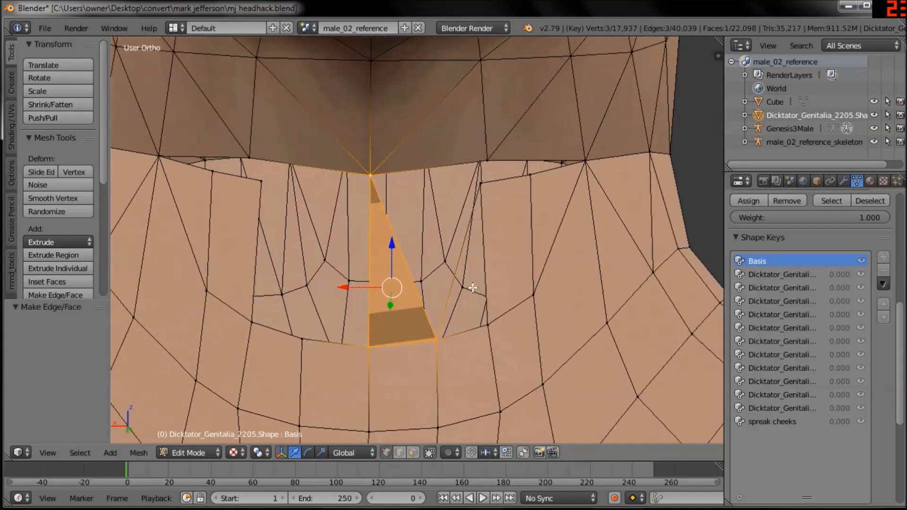
key("ctrl+z")
Fill a triangular face in each lower outer corner of the neck gap, using the rim's upper and lower corner vertices
key("a")
right_click(484, 322)
right_click(440, 340, "shift")
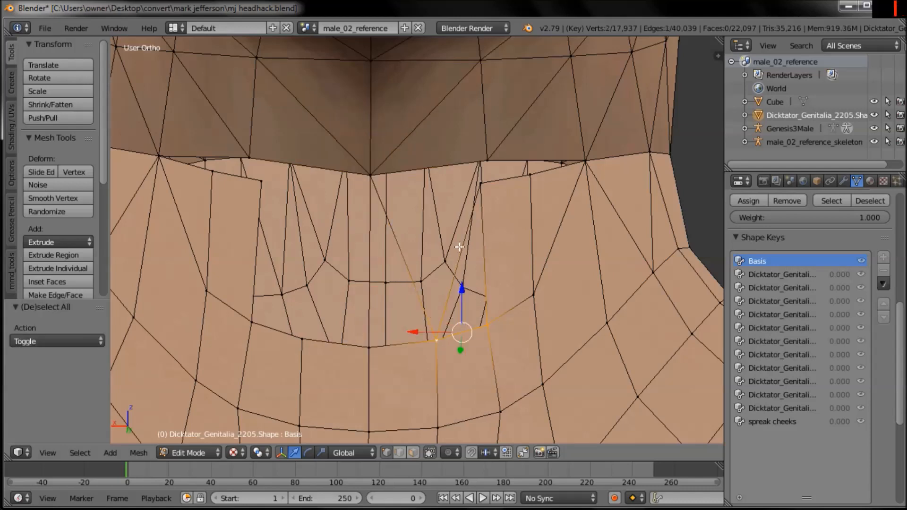
right_click(481, 185, "shift")
key("f")
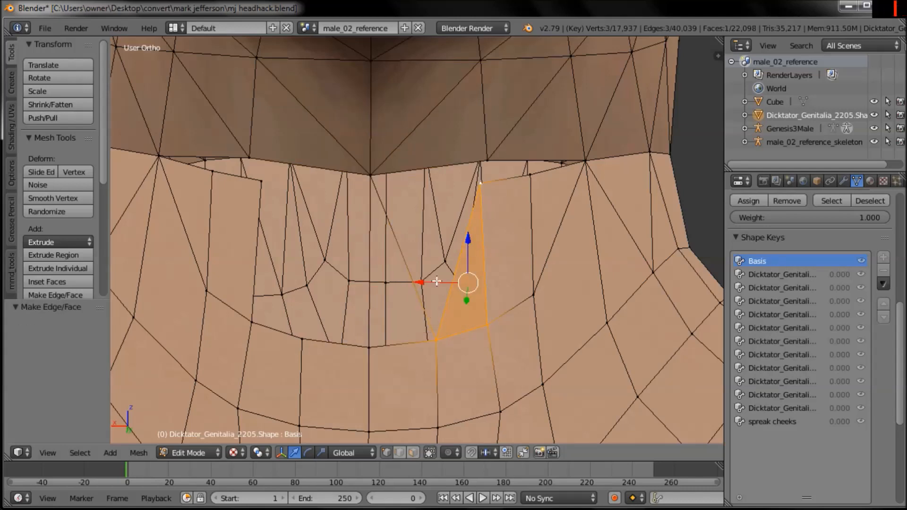
right_click(251, 322)
right_click(301, 339, "shift")
right_click(261, 181, "shift")
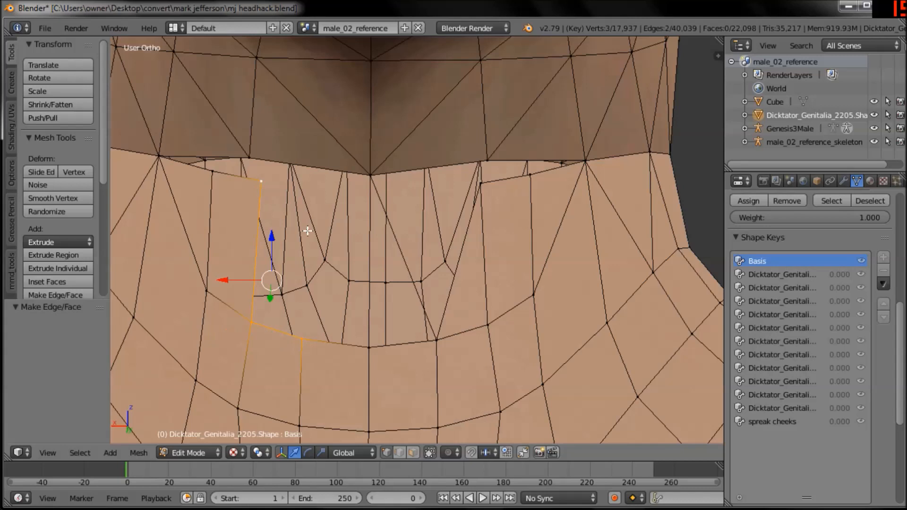
key("f")
Add edges from the central seam vertex to the remaining lower rim vertex and to both upper corner vertices of the gap
middle_click_drag(344, 255, 340, 224)
right_click(302, 272)
right_click(358, 112, "shift")
key("f")
right_click(255, 122)
right_click(364, 116, "shift")
key("f")
right_click(472, 124)
right_click(361, 111, "shift")
key("f")
Try filling the two outer triangles between the central seam vertex and the gap's side edges
left_click(473, 124, "shift")
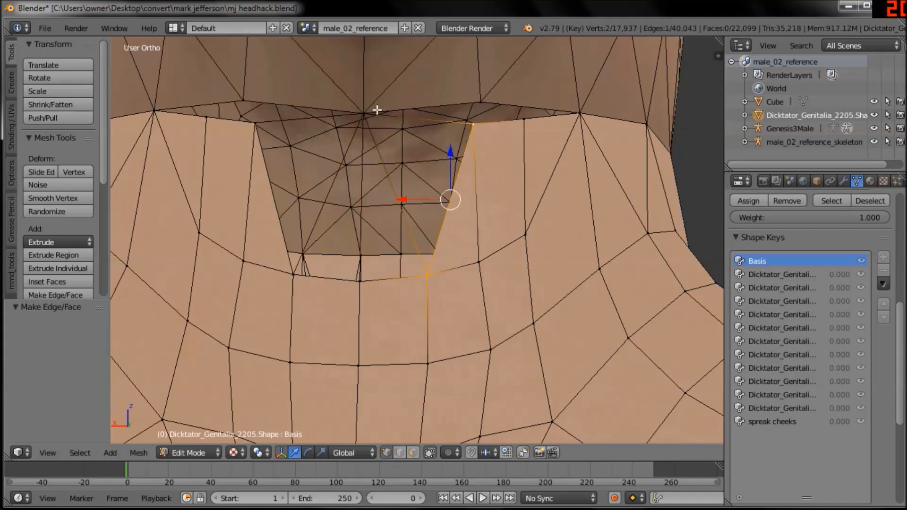
left_click(364, 114, "shift")
scroll(426, 189, "down", 1)
key("f")
scroll(435, 210, "up", 1)
scroll(429, 324, "up", 2)
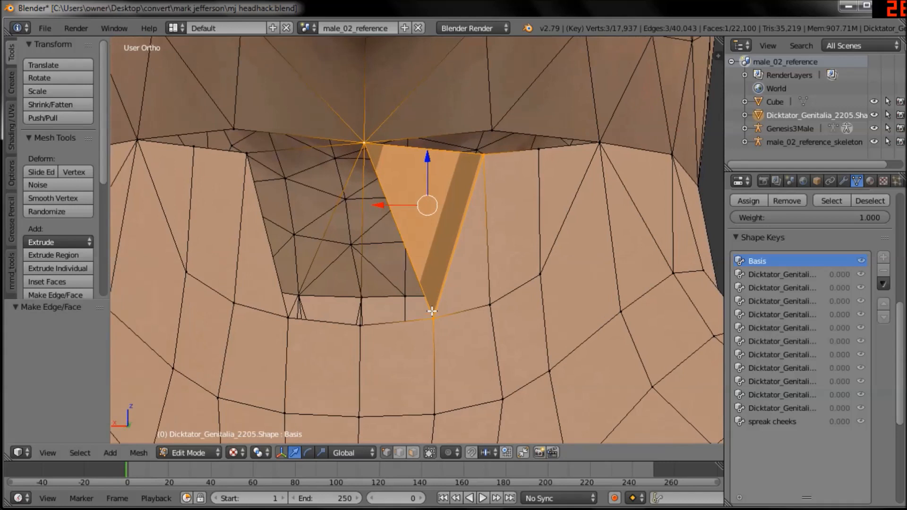
left_click(231, 147)
left_click(277, 323, "shift")
left_click(362, 138, "shift")
key("f")
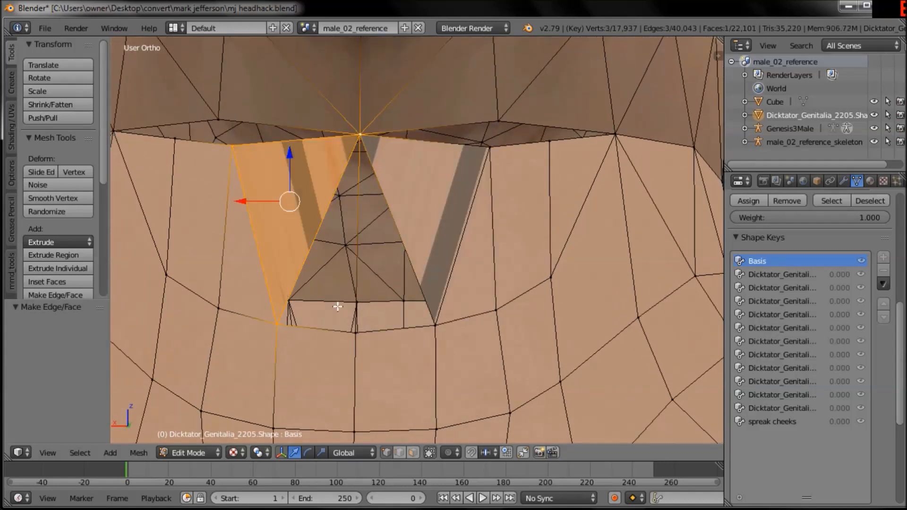
Undo the selection changes and both outer triangle fills in the neck gap
left_click(355, 331)
left_click(277, 324, "shift")
left_click(360, 137, "shift")
key("ctrl+z")
key("ctrl+z")
key("ctrl+z")
key("ctrl+z")
key("ctrl+z")
key("ctrl+z")
key("ctrl+z")
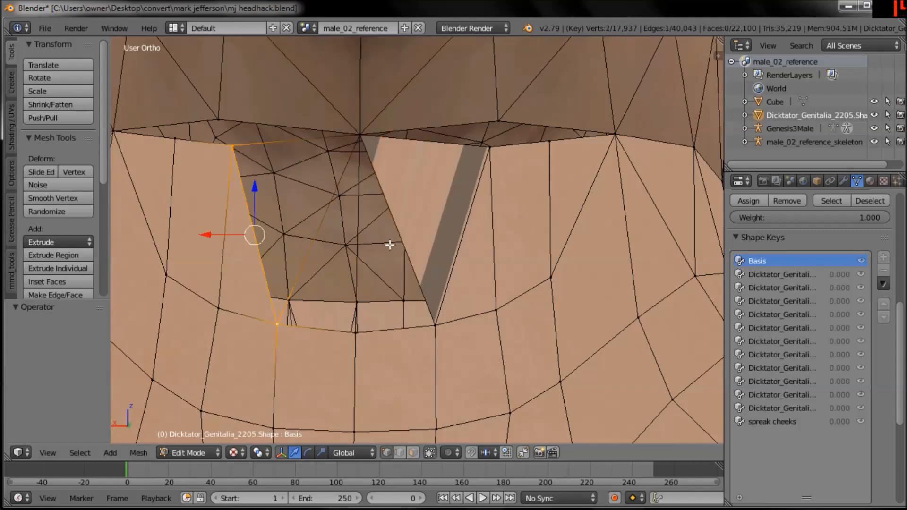
key("ctrl+z")
key("ctrl+z")
key("ctrl+z")
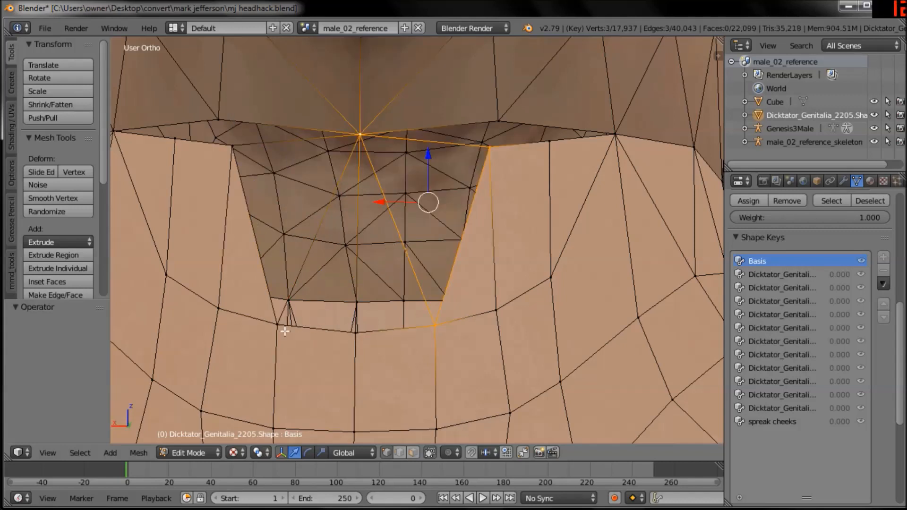
Fill the two central triangles between the seam's middle vertex and the gap's three lower rim vertices
left_click(354, 343, "shift")
left_click(355, 144, "shift")
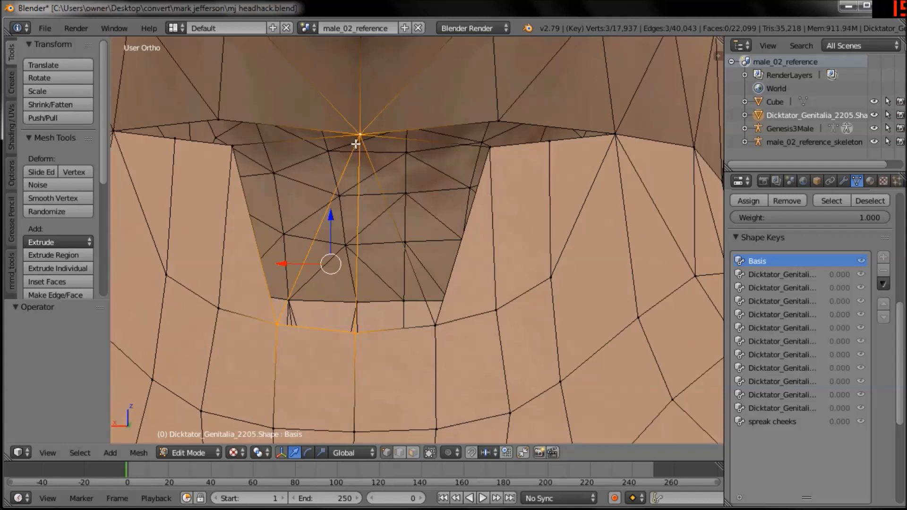
key("f")
left_click(435, 325, "shift")
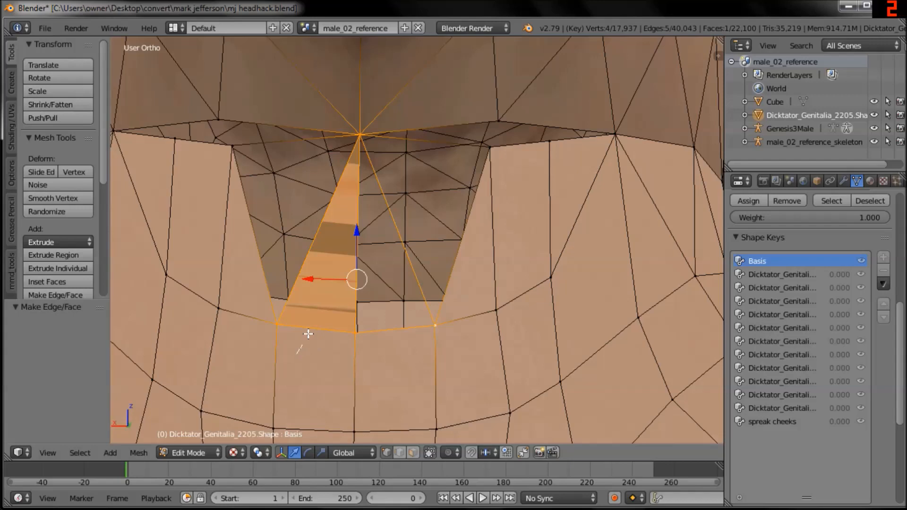
left_click(278, 324, "shift")
scroll(404, 208, "down", 2)
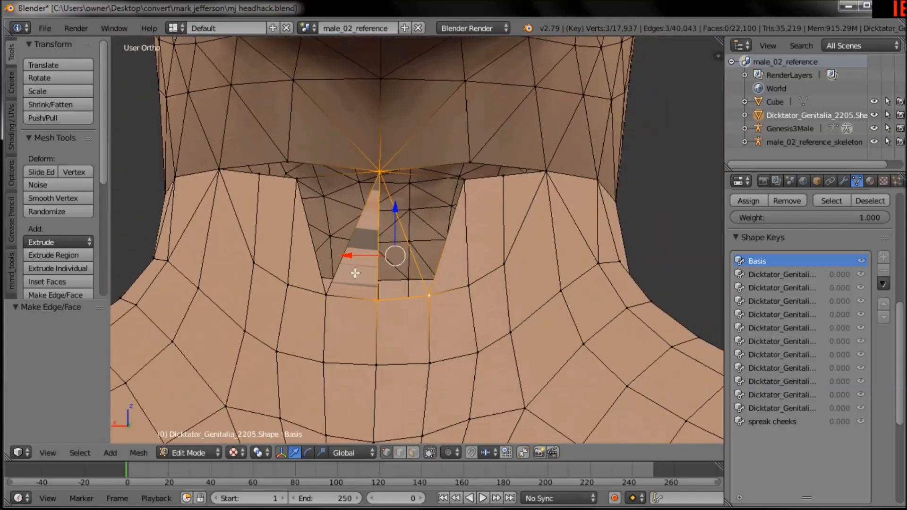
key("f")
scroll(487, 312, "up", 3)
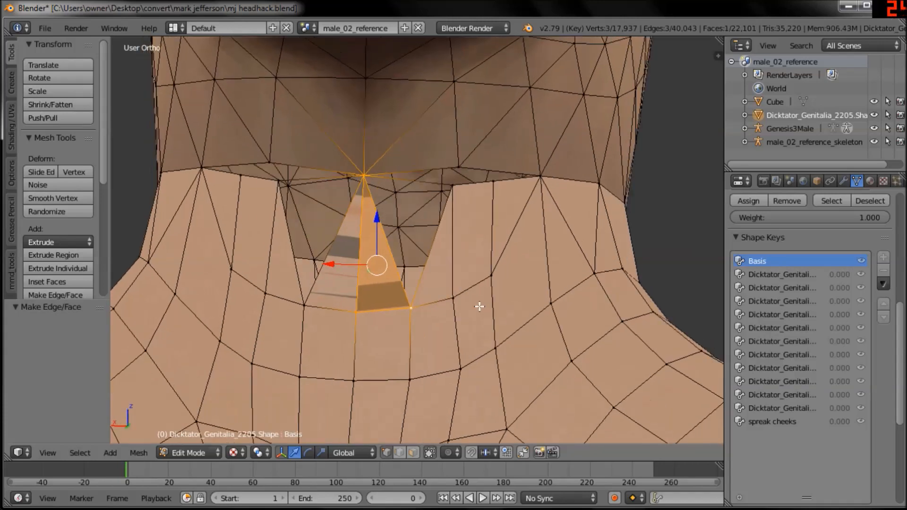
Close the gap by filling the remaining triangle on each side of the central faces, and deselect everything
right_click(476, 214)
right_click(445, 355, "shift")
right_click(374, 191, "shift")
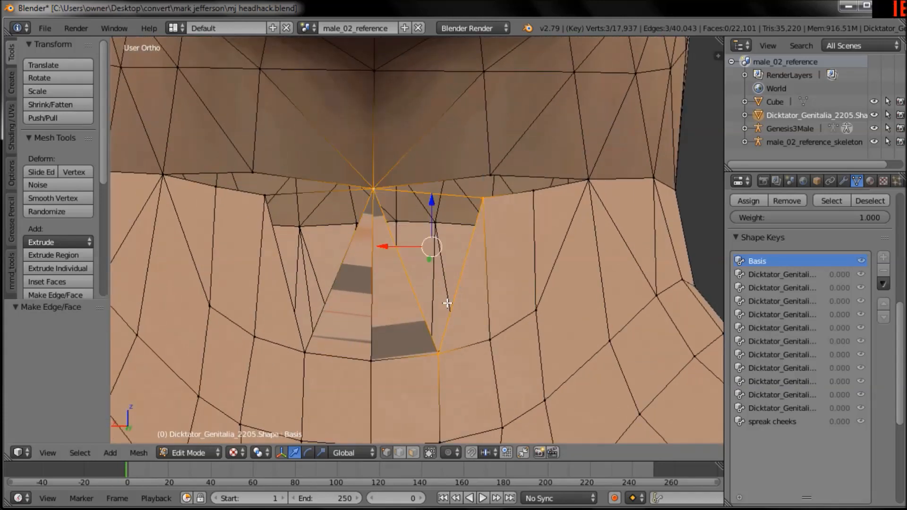
key("f")
right_click(270, 199)
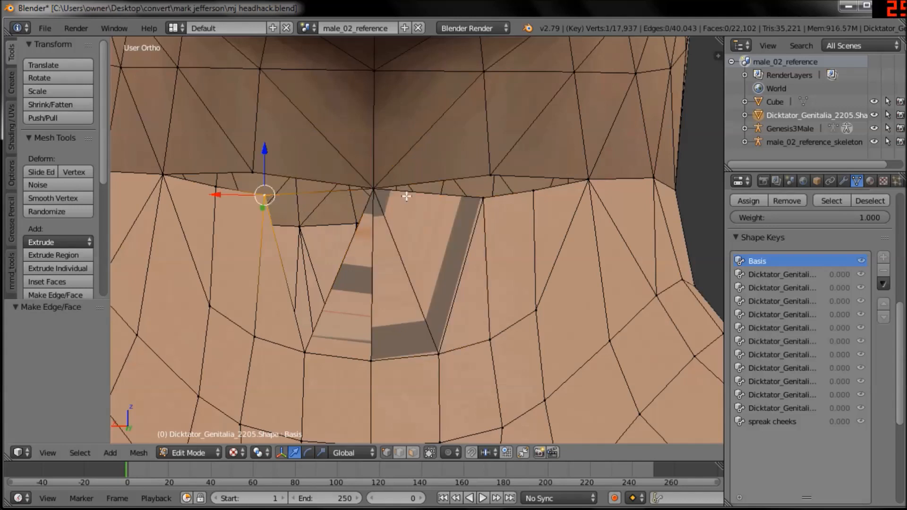
right_click(377, 191, "shift")
right_click(307, 351, "shift")
key("f")
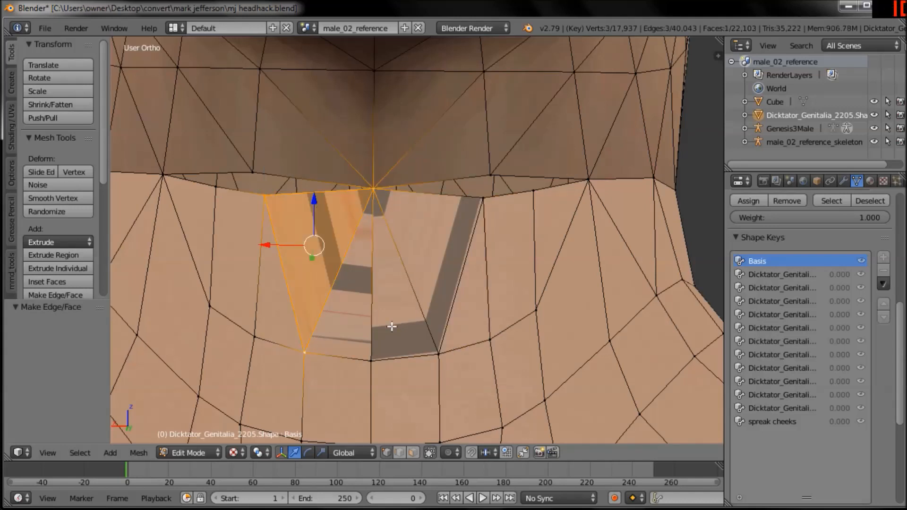
scroll(392, 327, "down", 1)
key("a")
Split the 3D viewport vertically and change the new area to the UV/Image Editor
left_click_drag(721, 40, 544, 58)
left_click(557, 453)
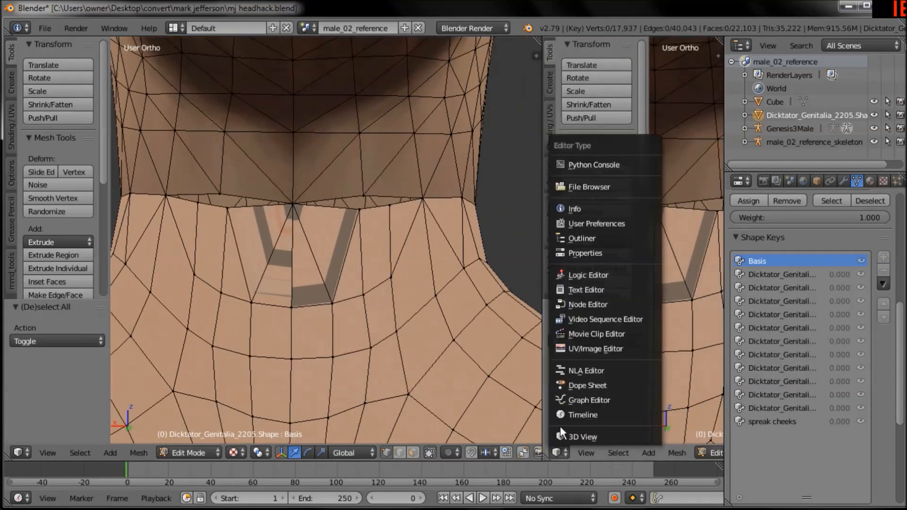
left_click(593, 347)
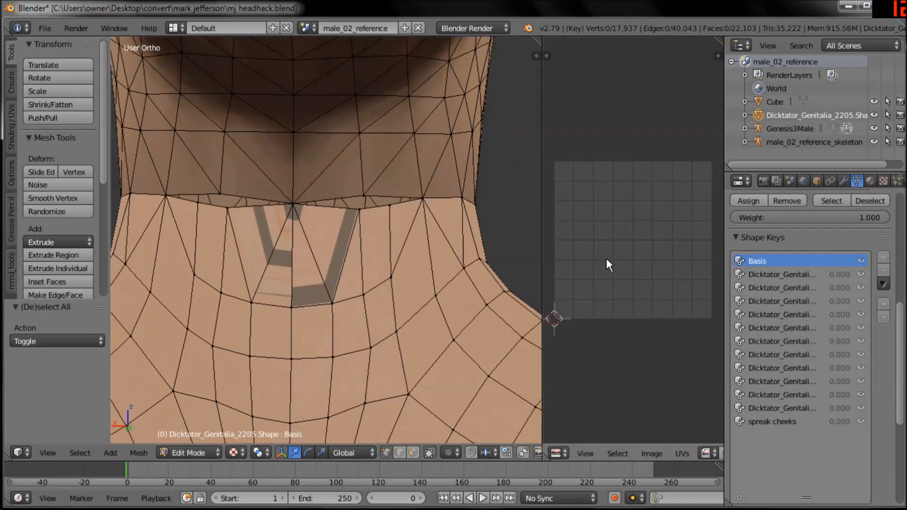
Select all faces assigned to the Torso.002 material and bring their whole UV layout into view
left_click(868, 179)
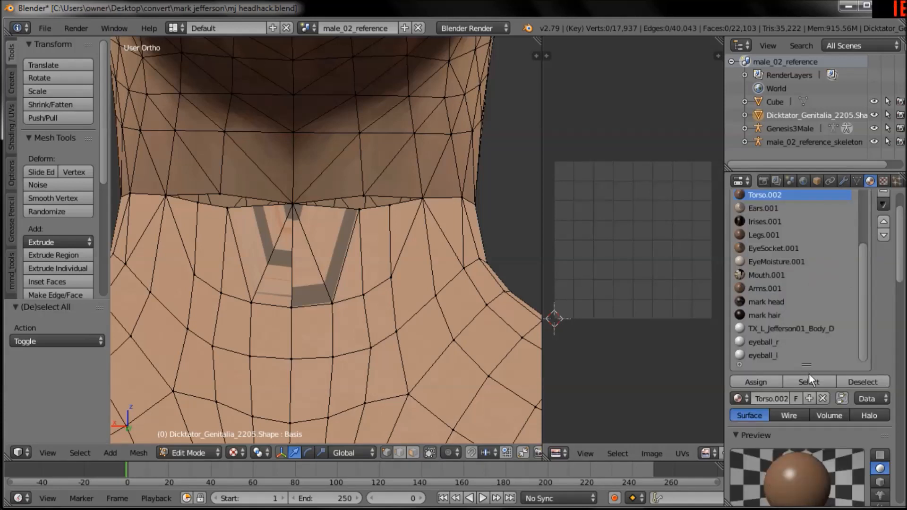
left_click(809, 381)
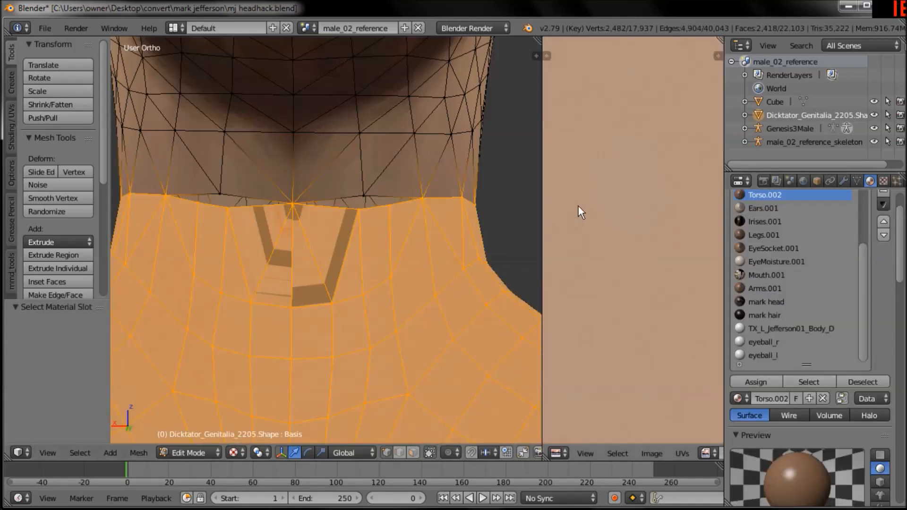
scroll(654, 217, "down", 6)
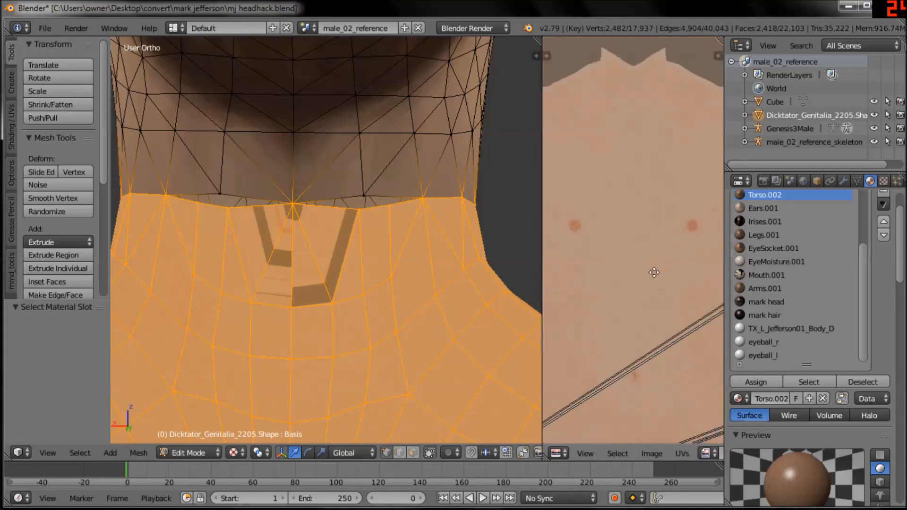
scroll(642, 307, "down", 2)
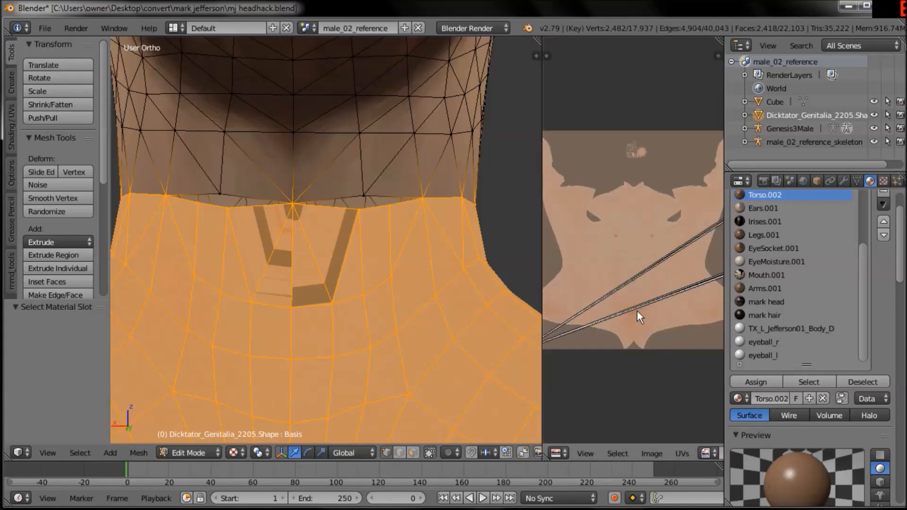
scroll(635, 298, "down", 5)
Lasso-select the torso UV island without the stray points at the origin and move it -1.000 in X onto the skin texture
middle_click_drag(640, 287, 564, 277)
mouse_move(622, 314)
left_mouse_down("ctrl")
mouse_move(676, 224)
mouse_move(572, 240)
left_mouse_up("ctrl")
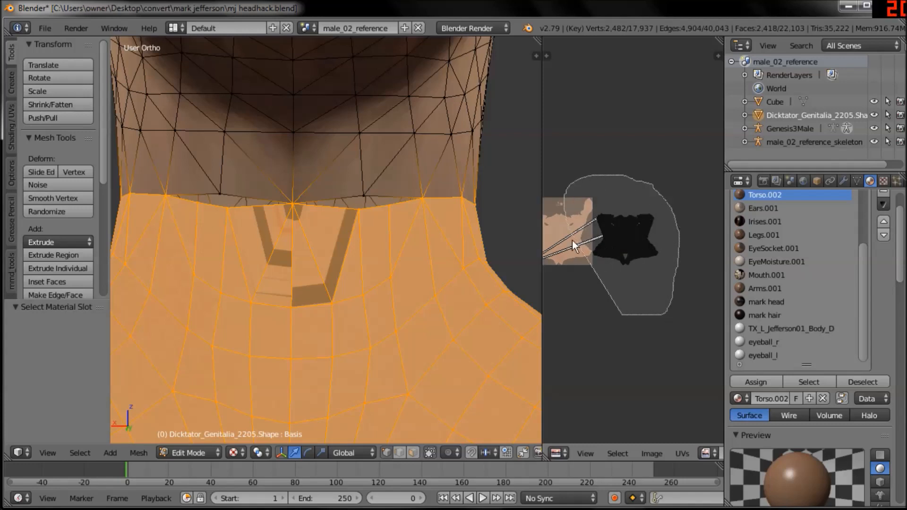
left_click_drag(585, 273, 586, 277, "ctrl")
middle_click_drag(589, 284, 649, 291)
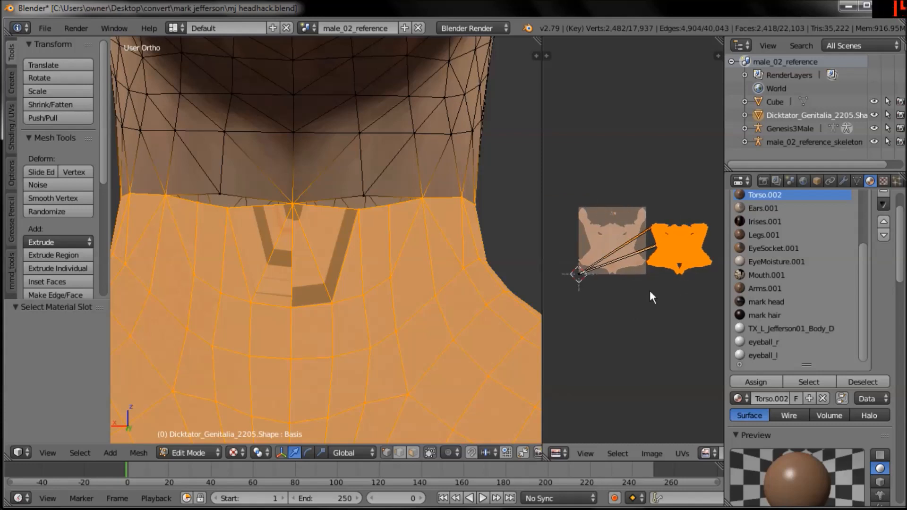
middle_click_drag(691, 256, 696, 258)
key("g")
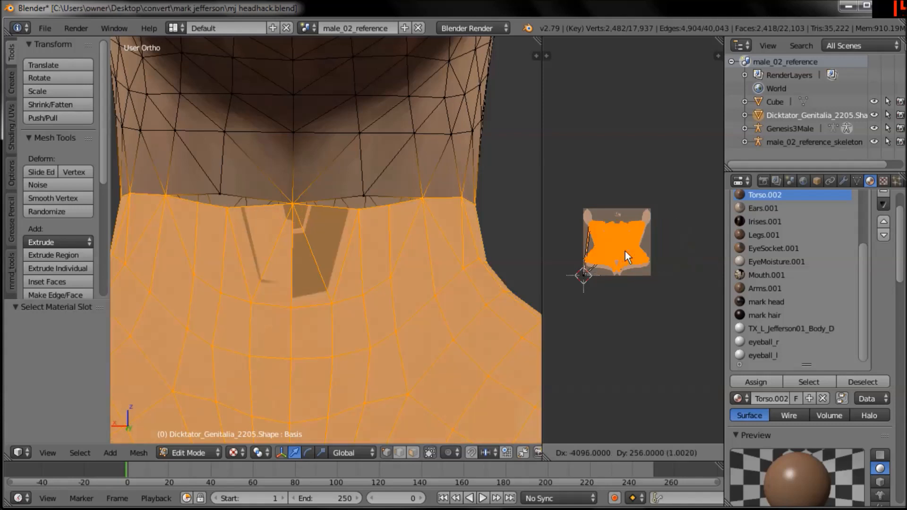
left_click(623, 254)
scroll(623, 254, "up", 3)
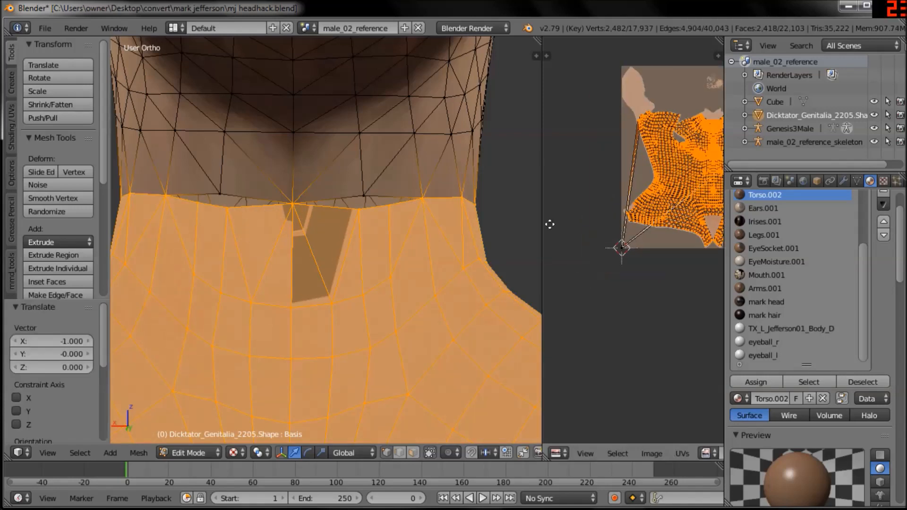
middle_click_drag(597, 235, 526, 200)
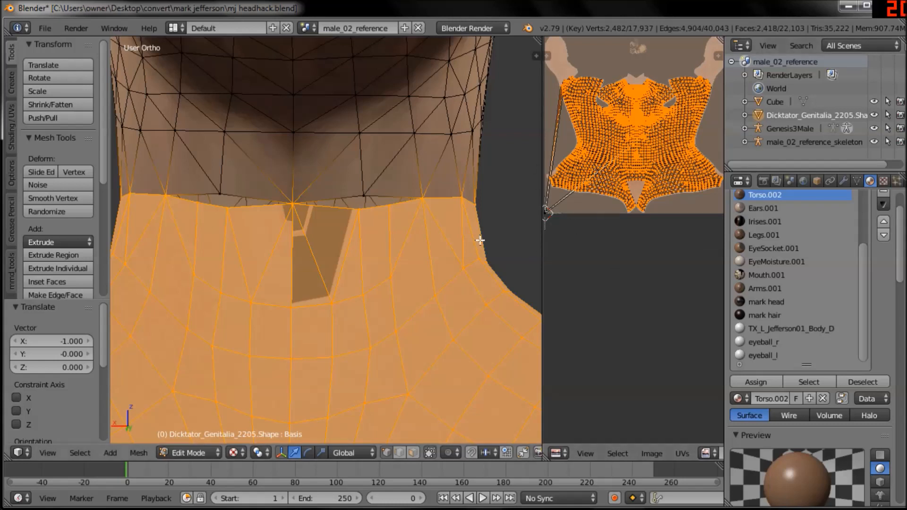
Deselect the torso UVs, enlarge the UV editor, and move the stray UV points from the origin to the neck patch on the skin texture
key("g")
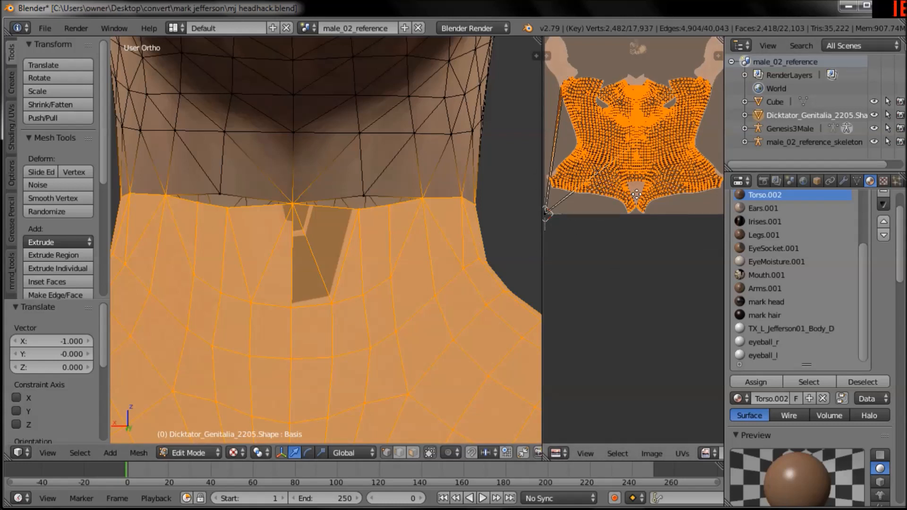
middle_click_drag(638, 195, 663, 201)
middle_click_drag(630, 248, 633, 246)
left_click(611, 226)
scroll(609, 326, "up", 6)
key("a")
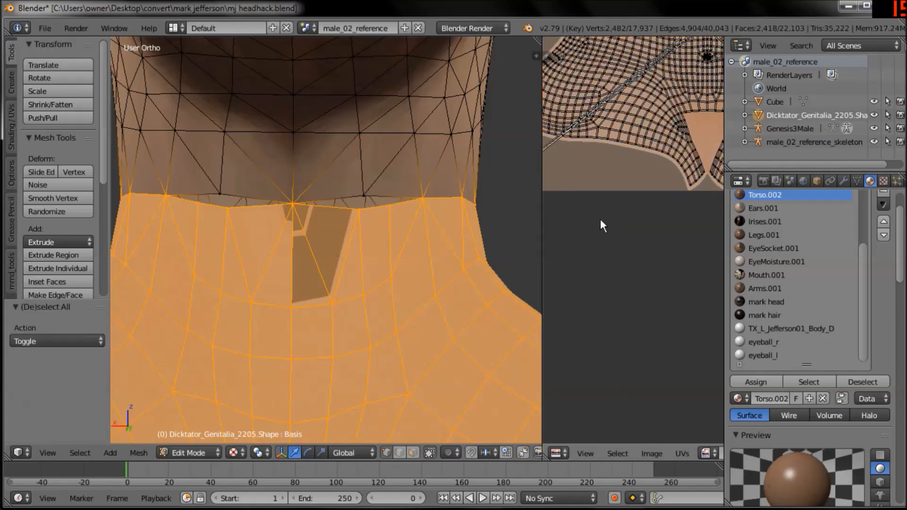
left_click_drag(542, 222, 399, 229)
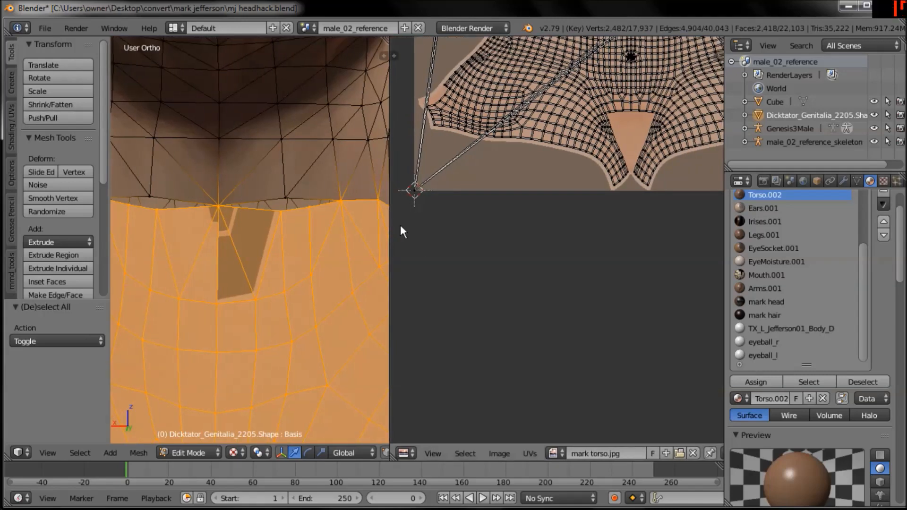
middle_click_drag(515, 291, 541, 120)
key("g")
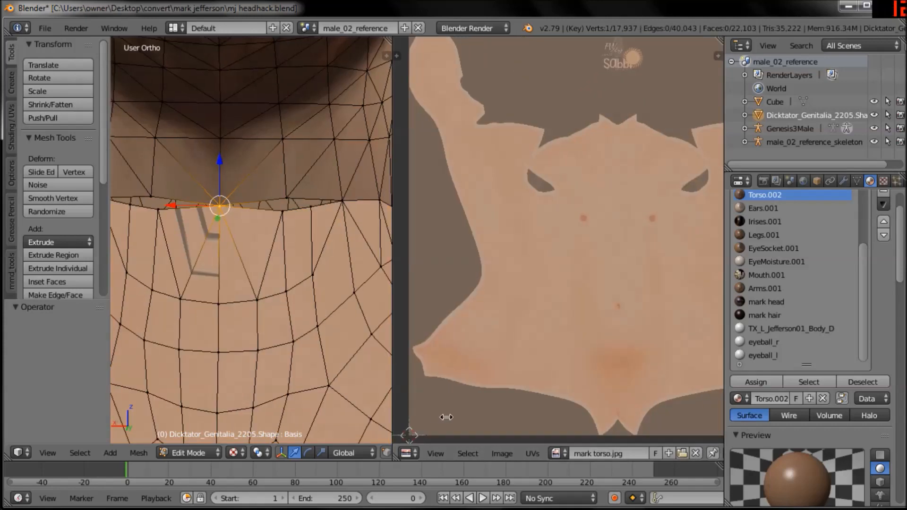
Select the new central neck faces to check their UVs, and single out the stretched lower triangle left of the centre line
left_click_drag(445, 416, 451, 417)
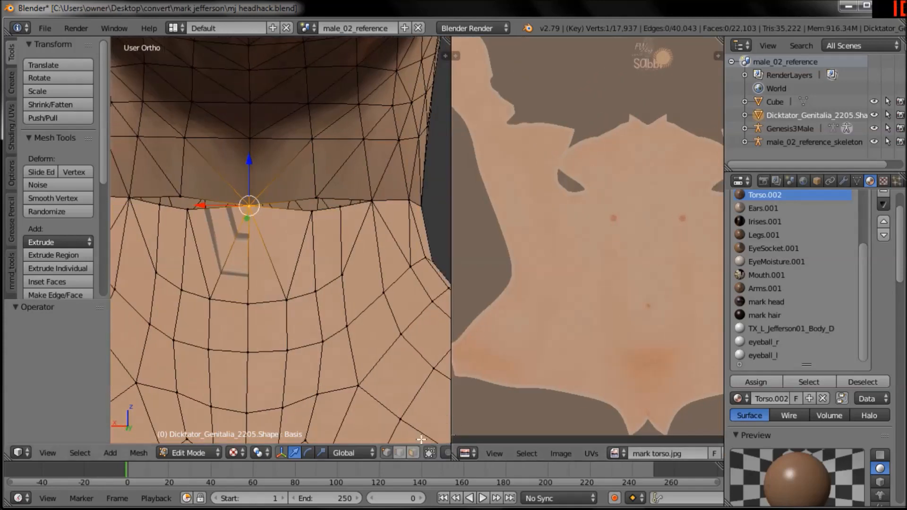
key("a")
mouse_move(285, 233)
left_mouse_down("ctrl")
mouse_move(232, 229)
mouse_move(287, 282)
left_mouse_up("ctrl")
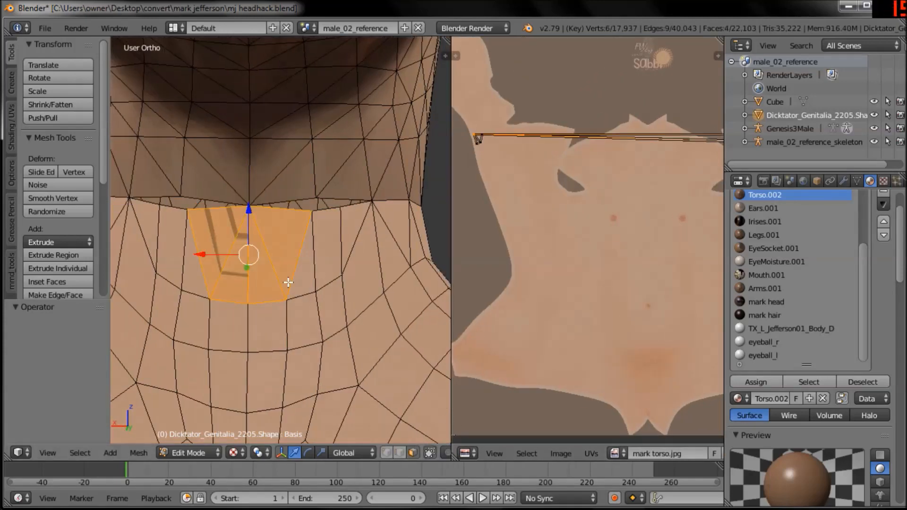
right_click(250, 213)
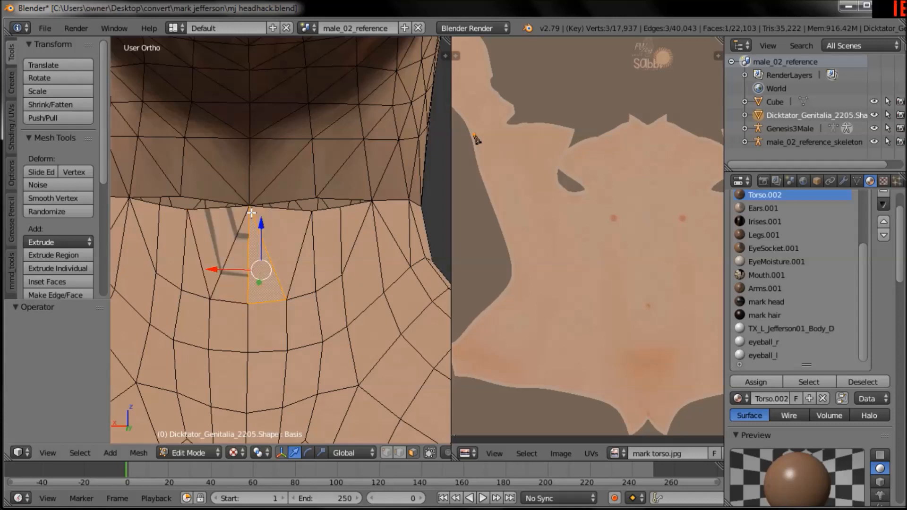
right_click(224, 251)
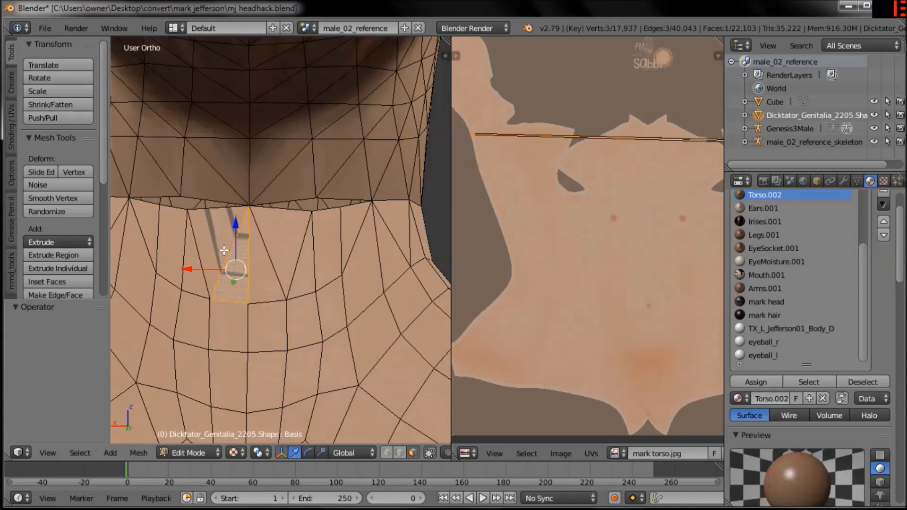
Move that triangle's stray UV point across the texture in two moves, about 0.428 and 0.412 in X, to its opposite neck patch
middle_click_drag(548, 220, 578, 183)
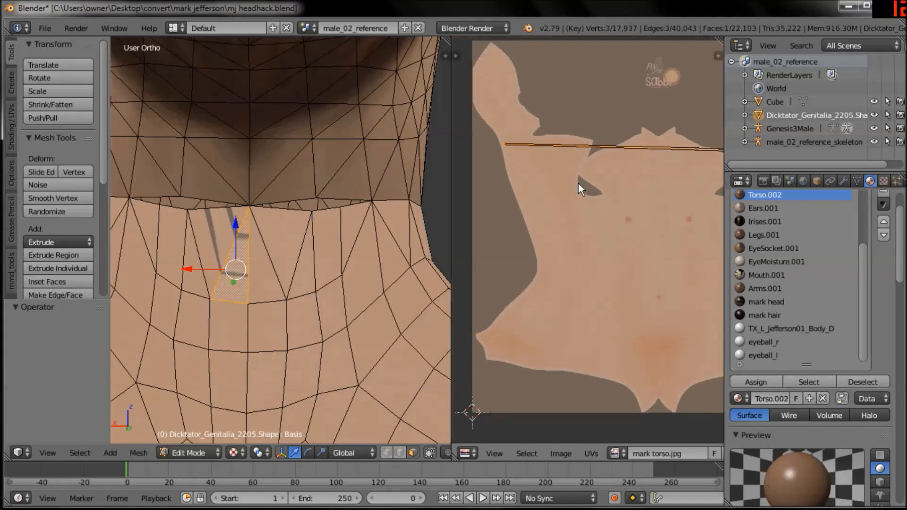
key("g")
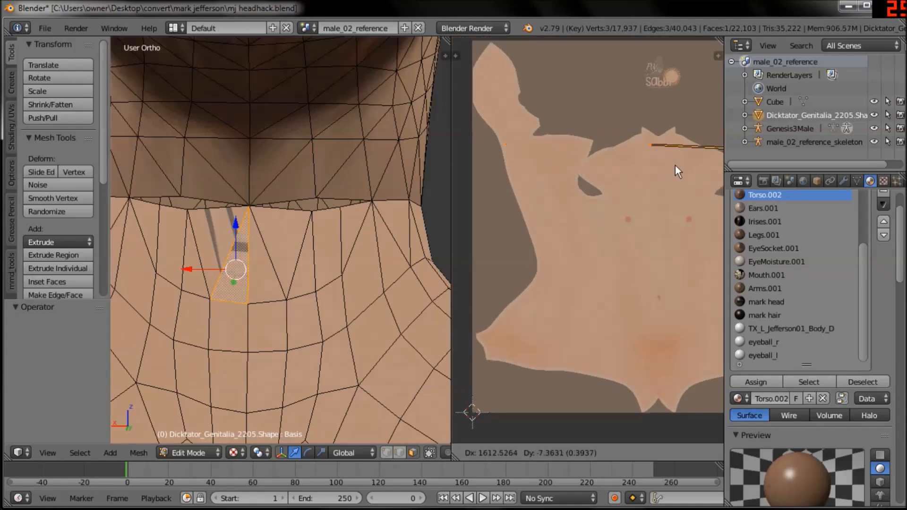
left_click(676, 165)
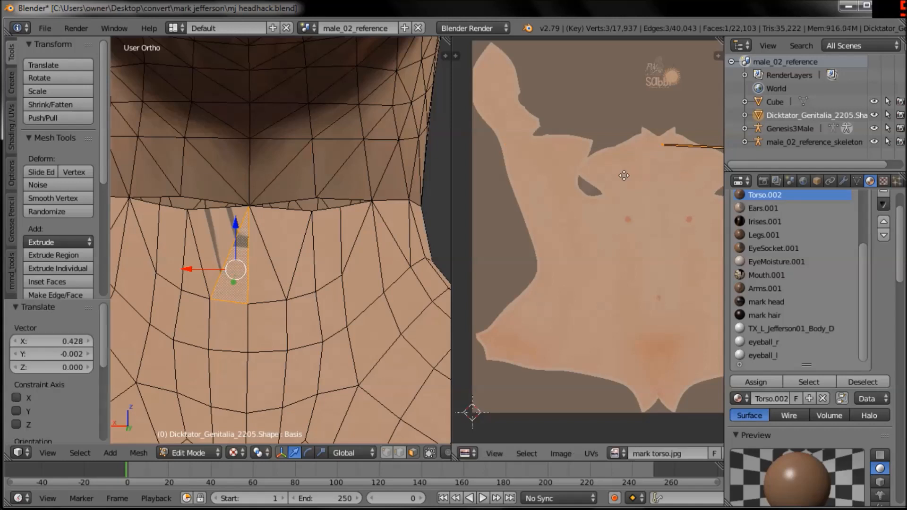
middle_click_drag(497, 200, 474, 202)
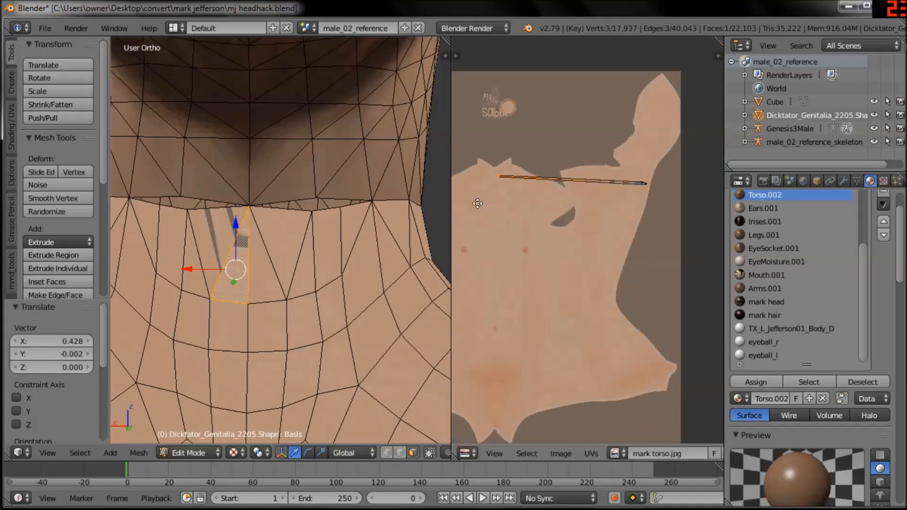
key("g")
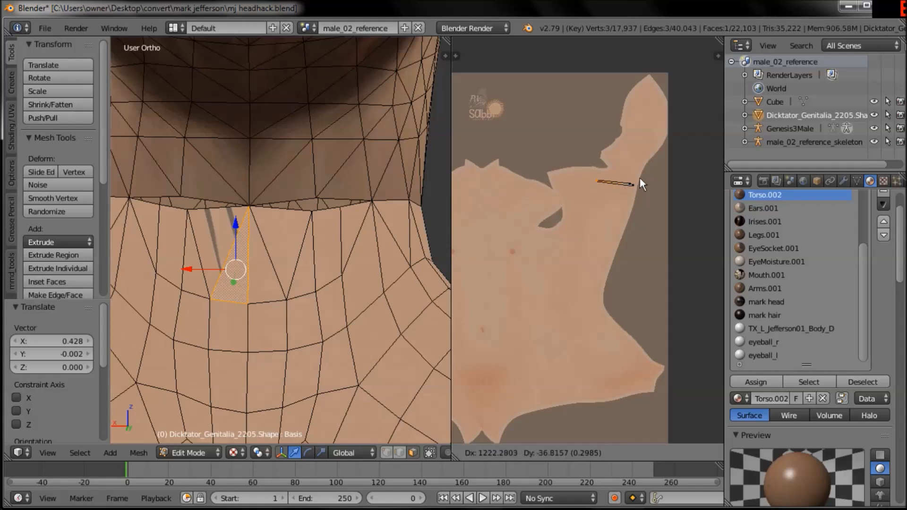
left_click(668, 186)
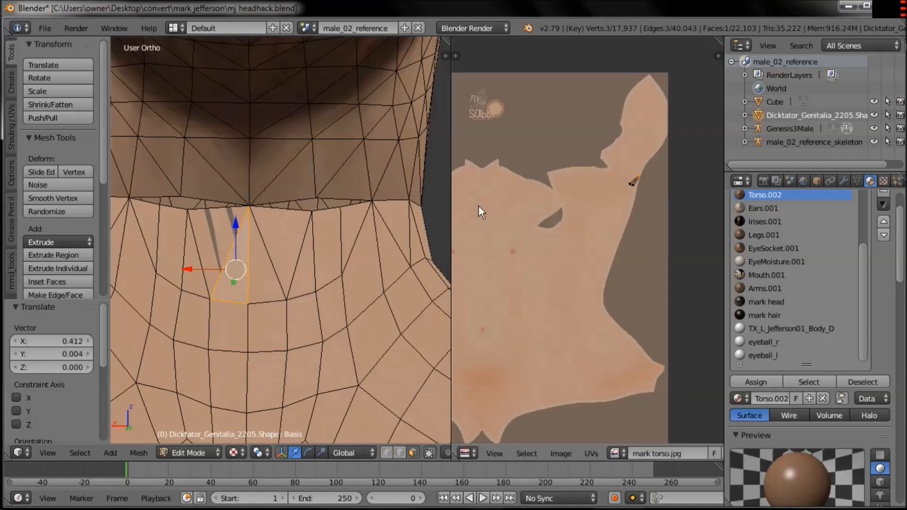
Select the adjacent upper triangle left of the centre line and move its stray UV point 0.839 in X and 0.031 in Y
right_click(222, 229)
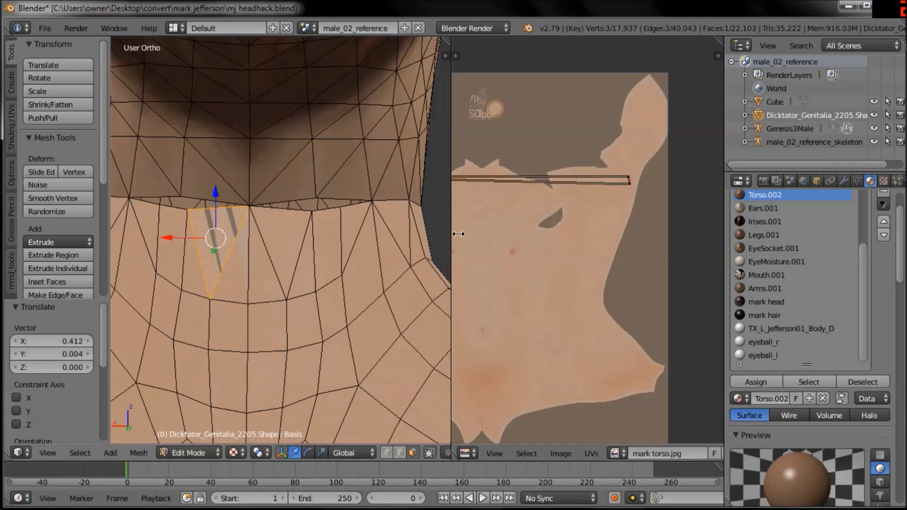
middle_click_drag(609, 224, 533, 230)
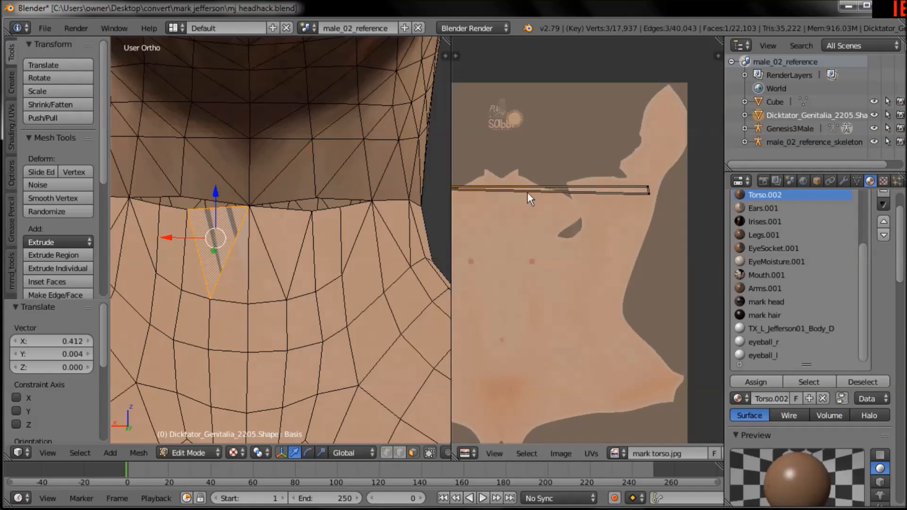
key("g")
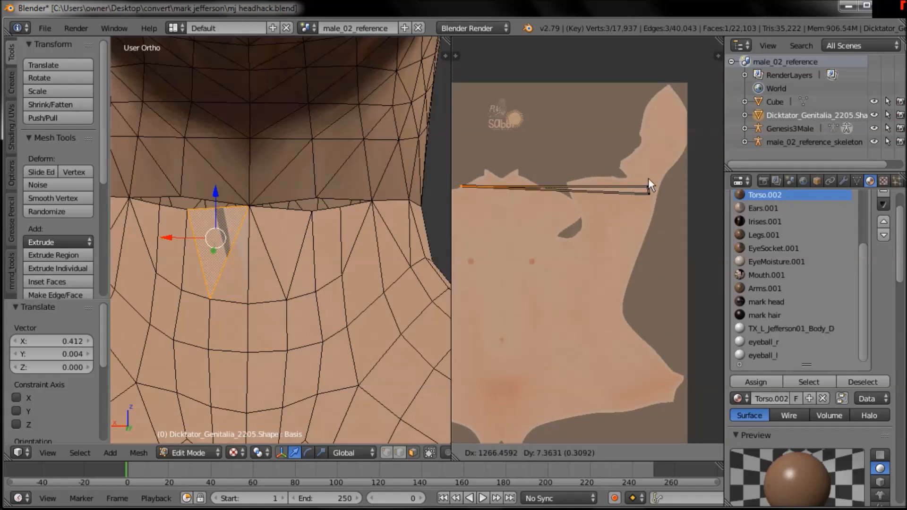
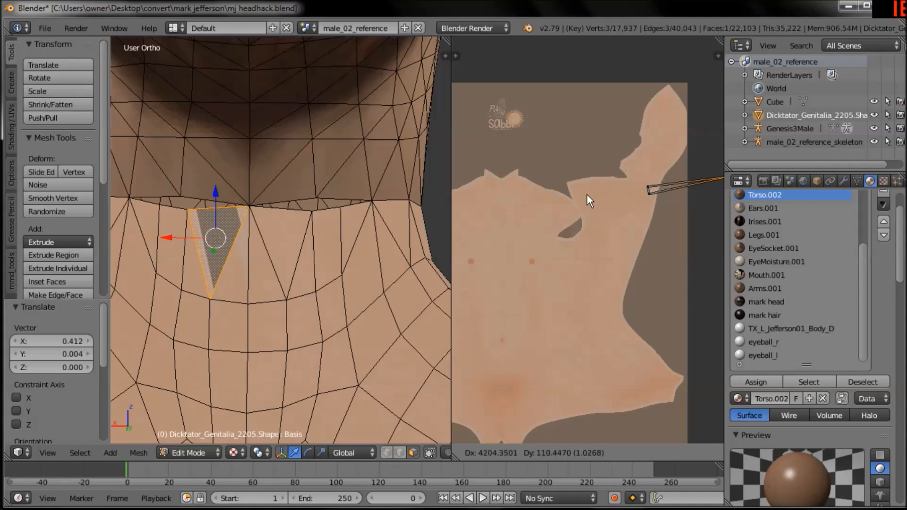
left_click(565, 181)
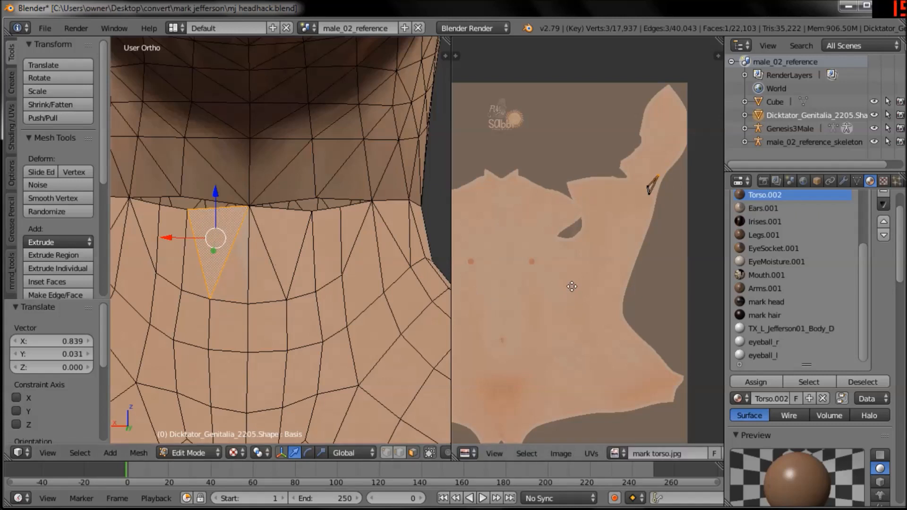
Extend the selection to the faces surrounding the filled neck gap and enlarge the UV editor to show both neck patches
mouse_move(300, 237)
left_mouse_down("ctrl")
mouse_move(208, 234)
mouse_move(299, 280)
left_mouse_up("ctrl")
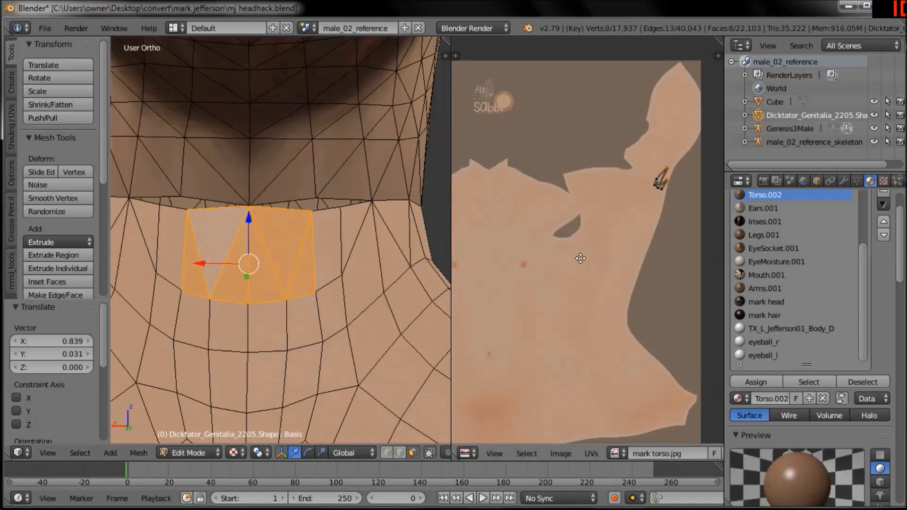
scroll(572, 293, "down", 2)
scroll(564, 323, "down", 2)
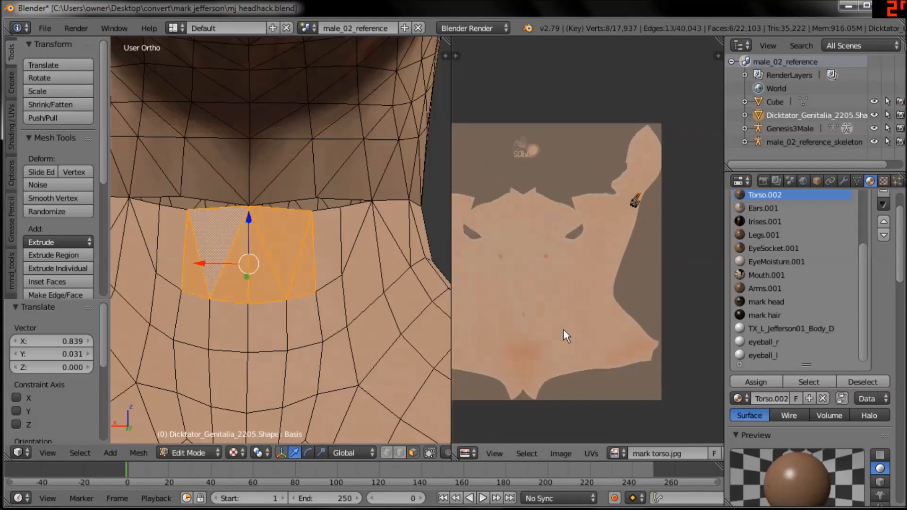
mouse_move(161, 268)
left_mouse_down("ctrl")
mouse_move(241, 320)
mouse_move(296, 248)
mouse_move(188, 224)
left_mouse_up("ctrl")
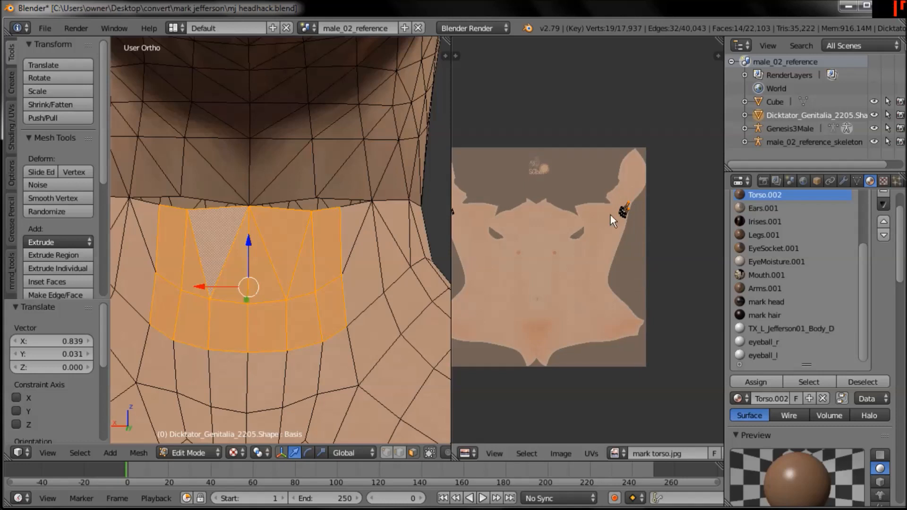
scroll(619, 212, "up", 2)
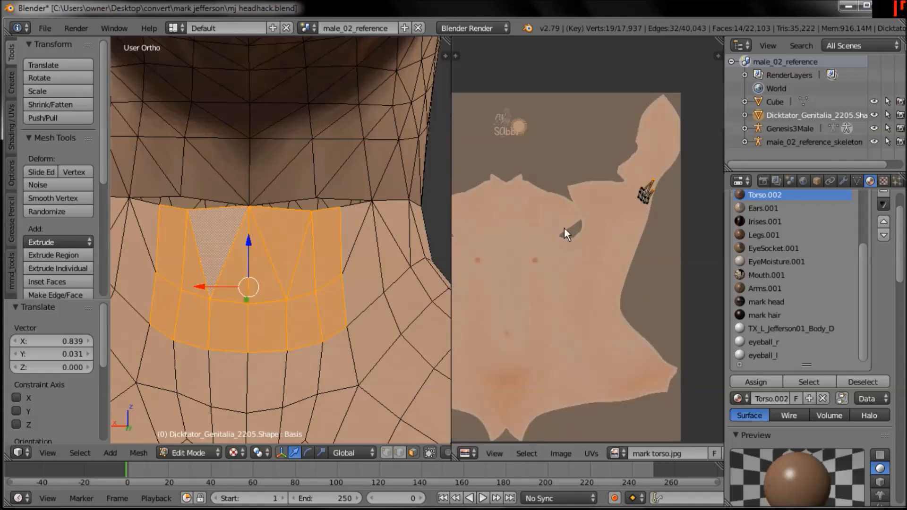
middle_click_drag(568, 231, 650, 227)
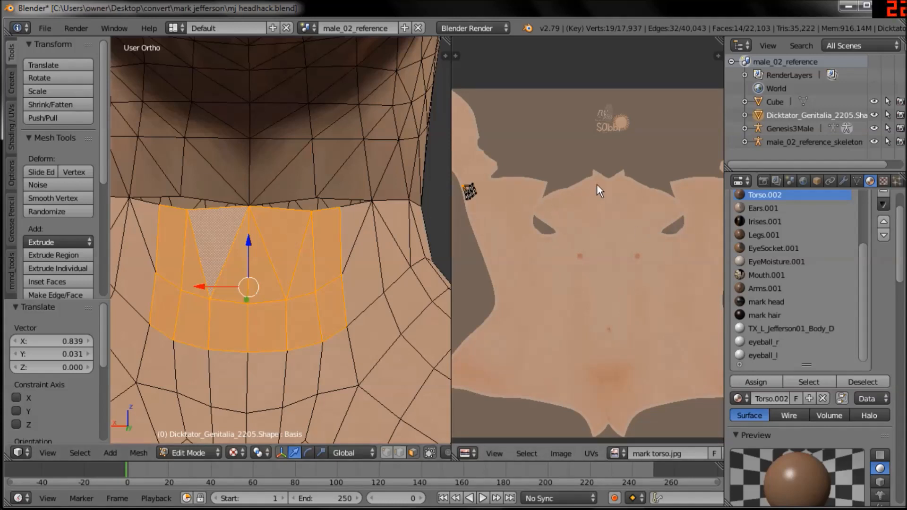
scroll(586, 239, "down", 1)
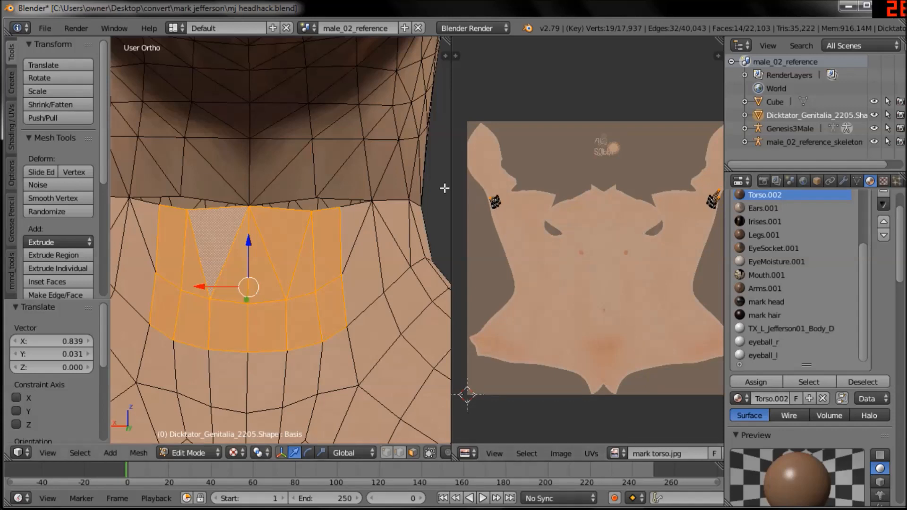
left_click_drag(433, 188, 363, 192)
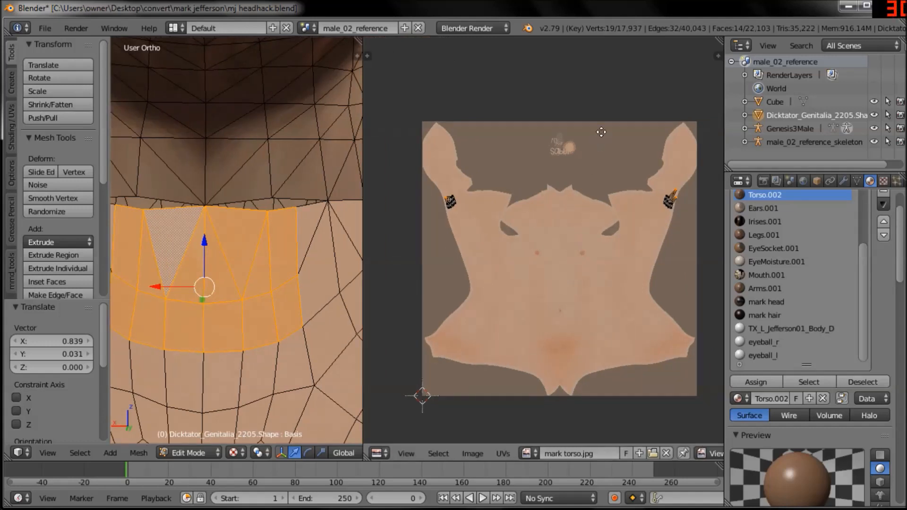
Select the outer corner point of the left neck UV patch and move it 0.004 in X and -0.011 in Y
scroll(656, 379, "up", 5)
middle_click_drag(458, 255, 708, 303)
middle_click_drag(511, 167, 500, 177)
key("a")
right_click(494, 174)
middle_click_drag(547, 246, 522, 199, "ctrl")
middle_click_drag(533, 269, 518, 149, "ctrl")
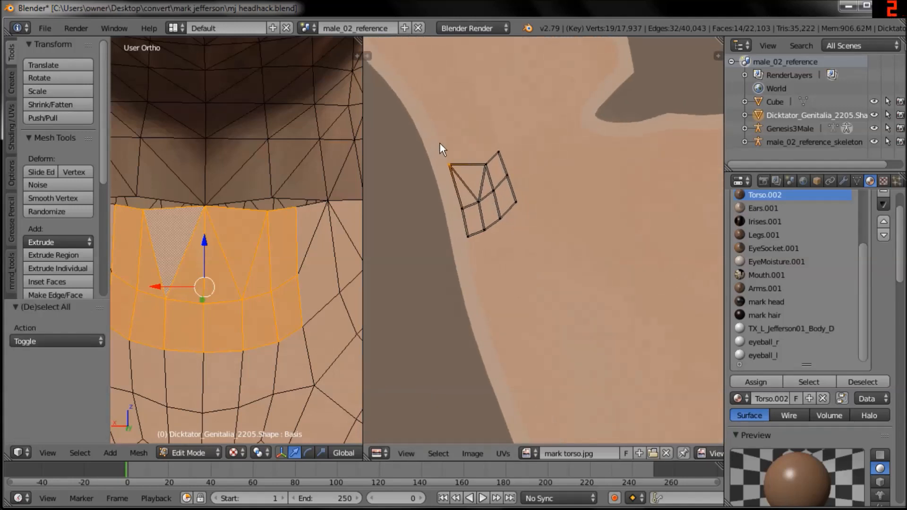
key("g")
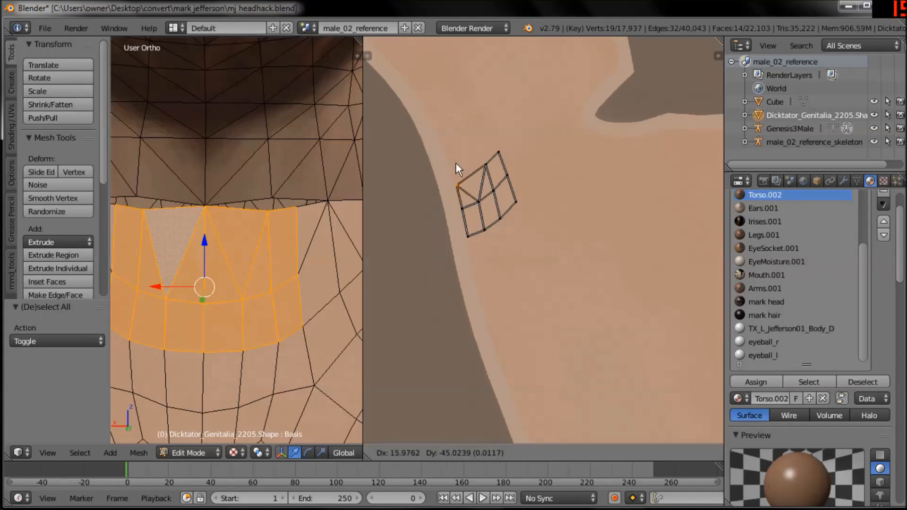
left_click(456, 164)
Select the lower protruding point of the right neck UV patch and move it -0.012 in X and -0.009 in Y
middle_click_drag(583, 195, 453, 291, "ctrl")
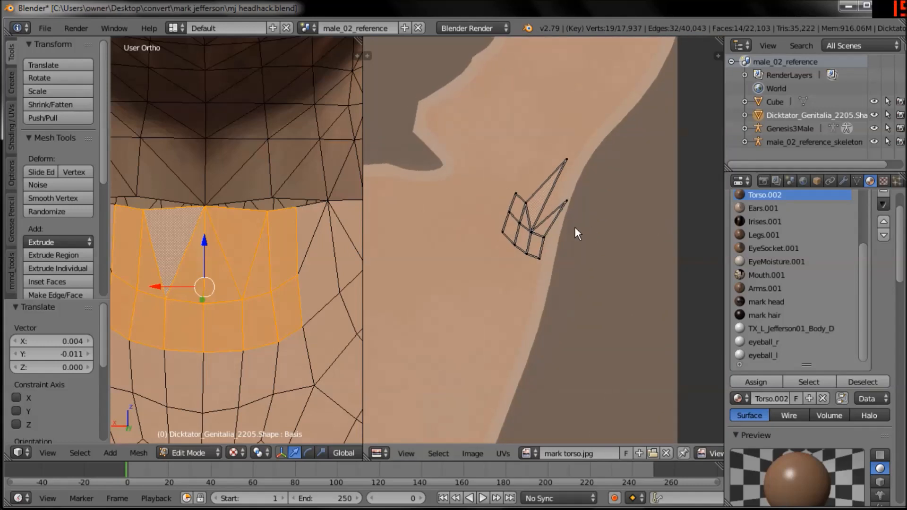
middle_click_drag(582, 310, 557, 335)
middle_click_drag(599, 267, 599, 121, "ctrl")
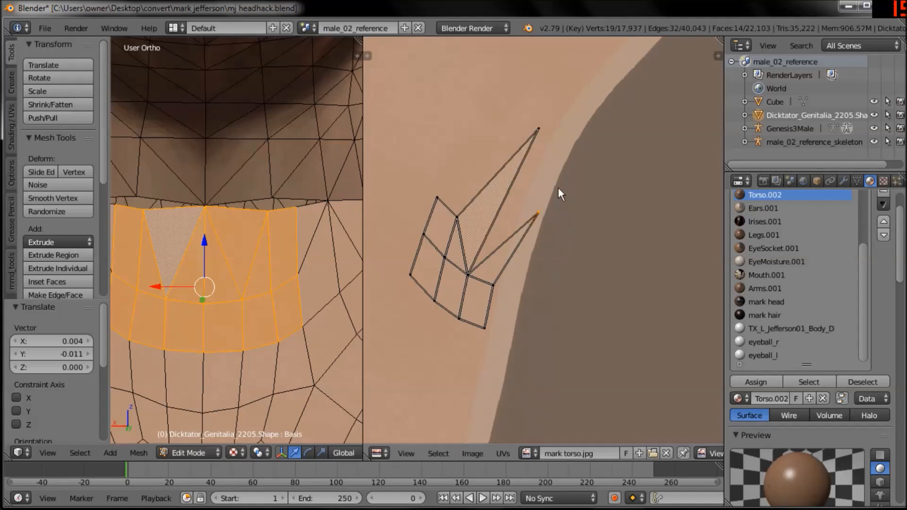
key("g")
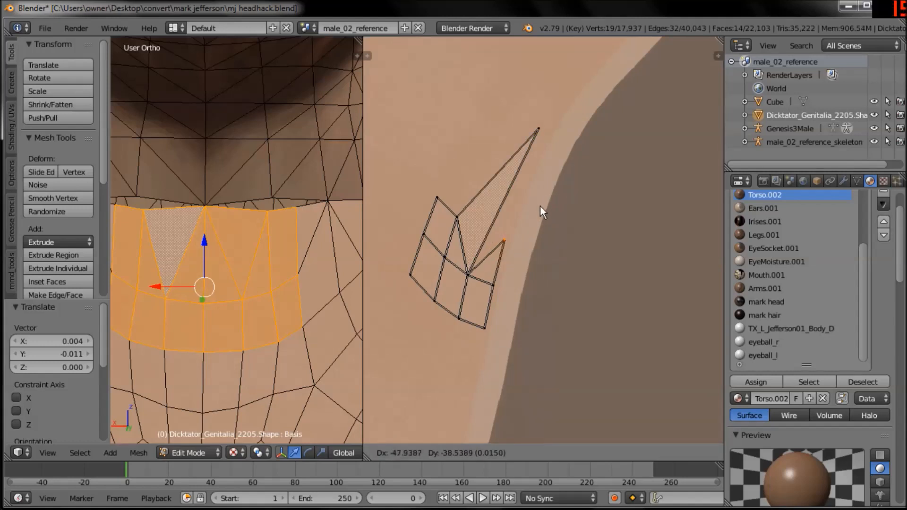
left_click(540, 205)
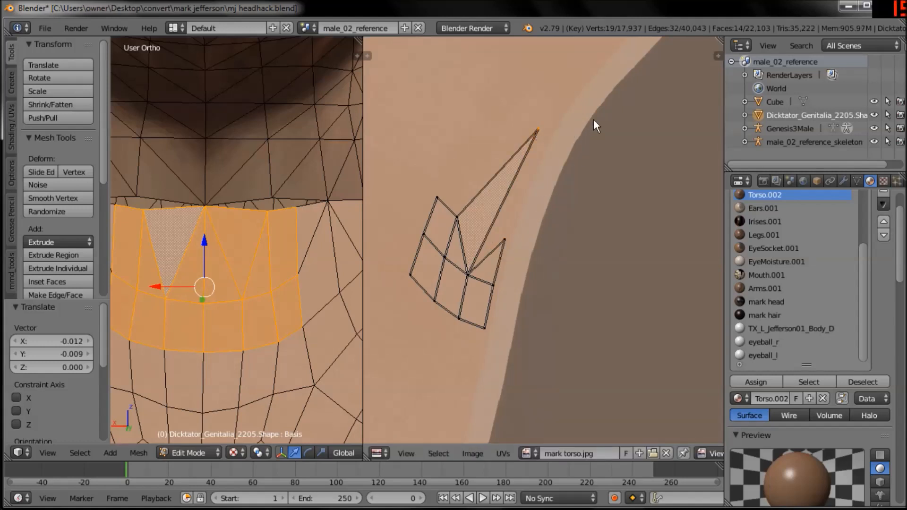
Move the upper protruding UV point -0.012 in X and -0.038 in Y onto the patch's outer corner, and deselect the mesh
key("g")
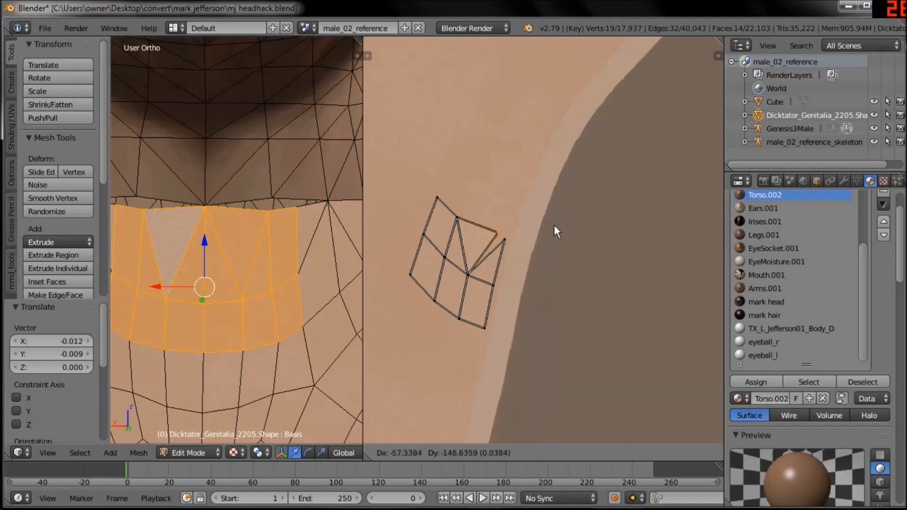
left_click(559, 230)
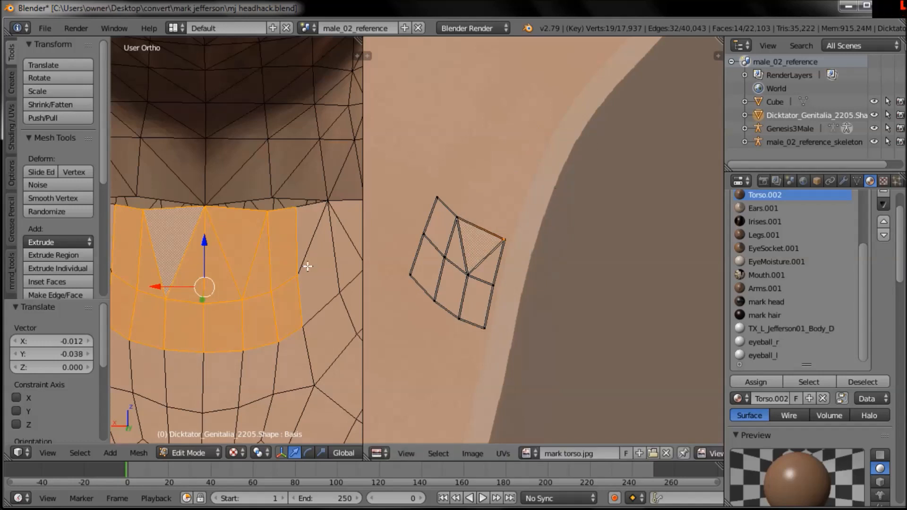
key("a")
middle_click_drag(266, 260, 290, 290, "ctrl")
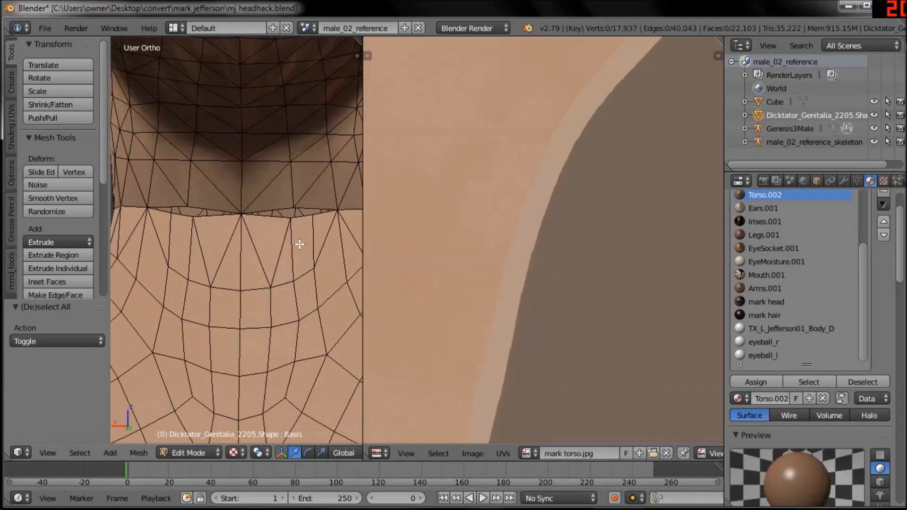
Select the faces assigned to the Torso.002 material and examine the complete torso UV layout over its texture
middle_click_drag(268, 223, 261, 251, "ctrl")
key("KP_3")
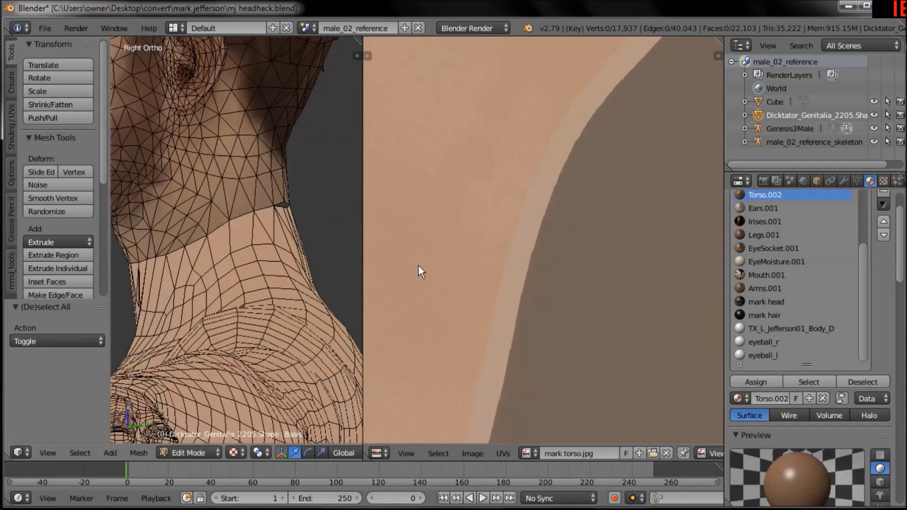
left_click(805, 381)
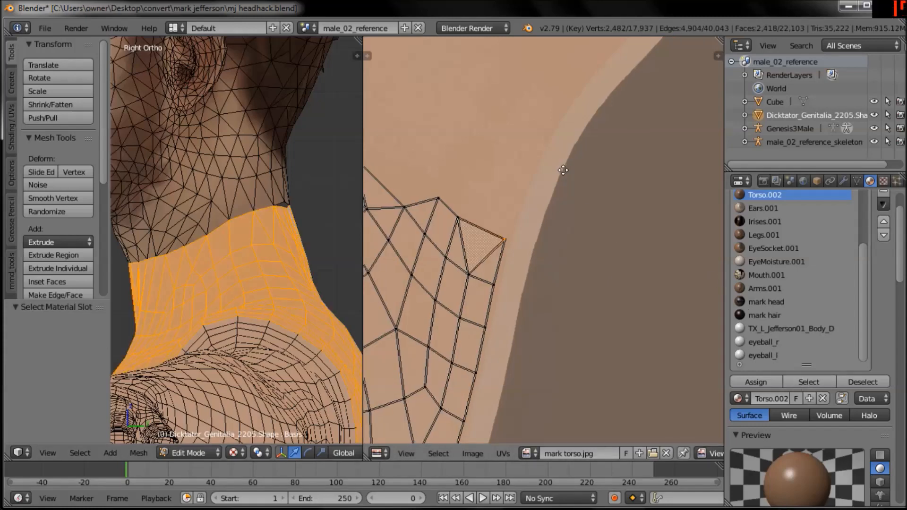
scroll(543, 265, "down", 4)
scroll(448, 282, "down", 2)
middle_click_drag(538, 253, 741, 171)
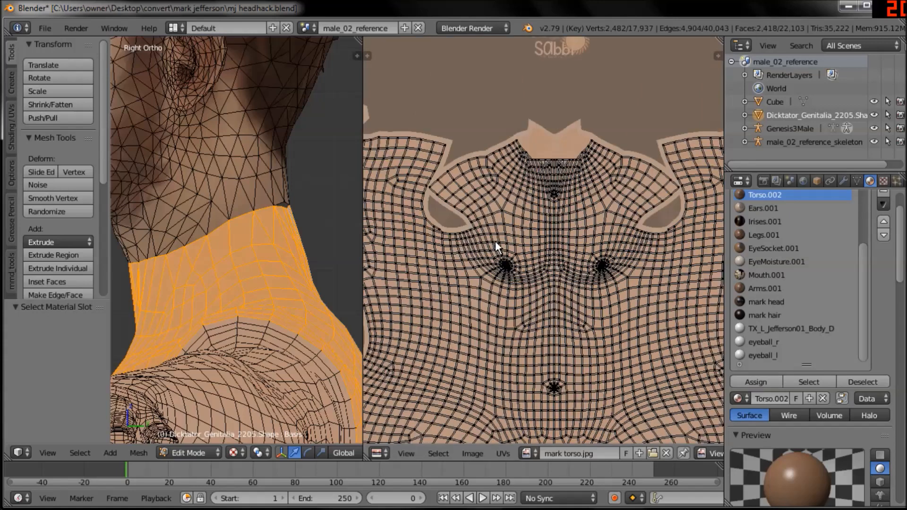
scroll(590, 222, "down", 1)
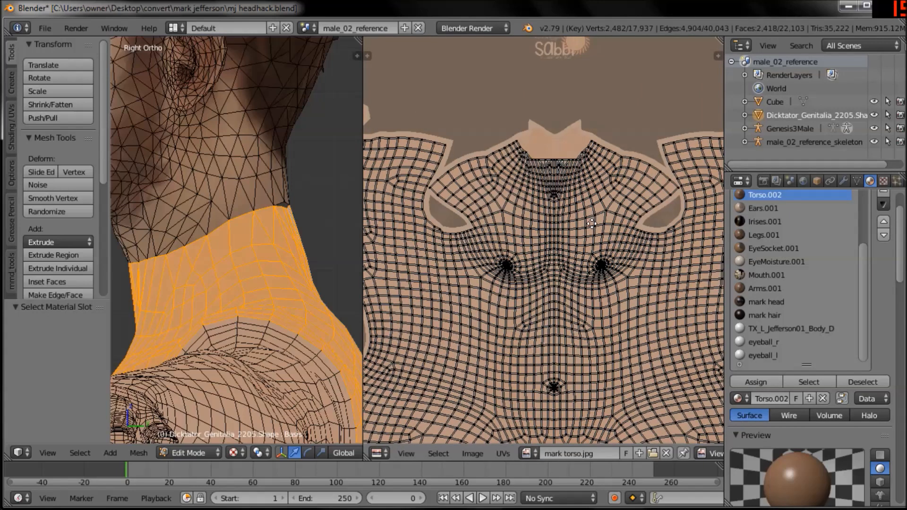
scroll(591, 226, "down", 2)
scroll(590, 226, "down", 1)
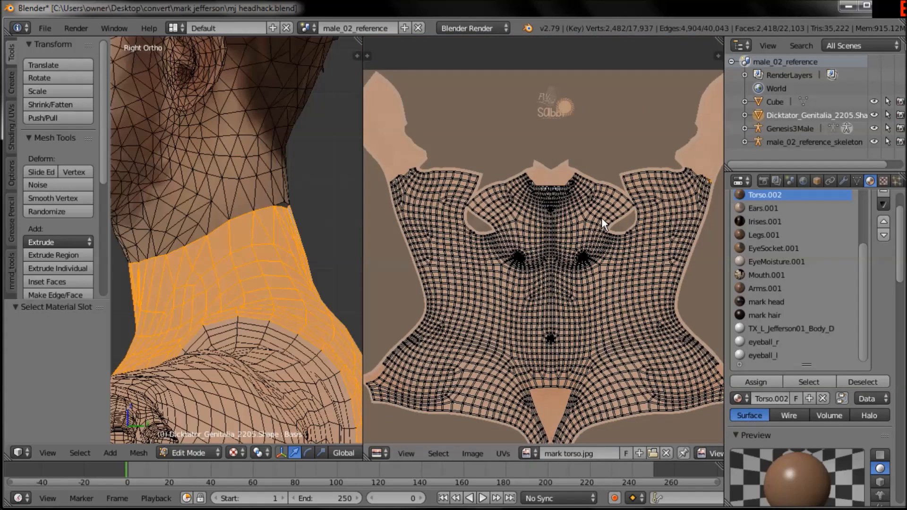
key("a")
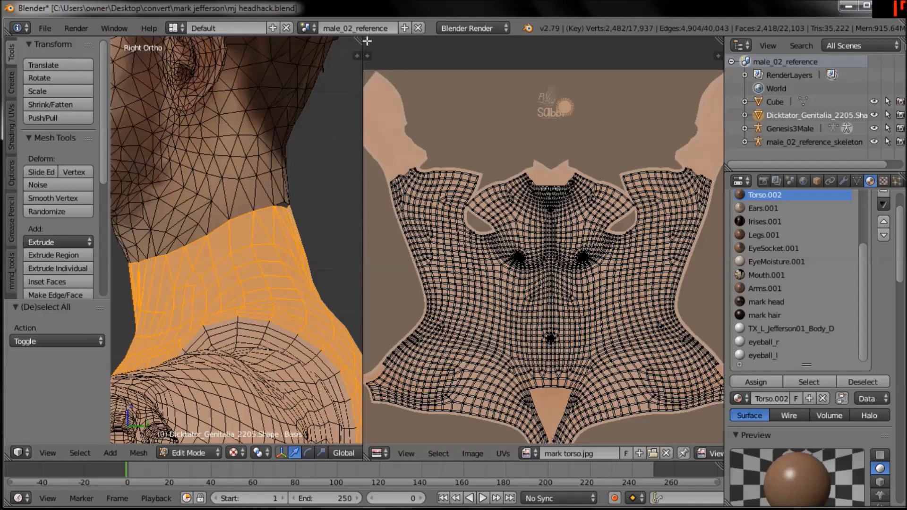
Merge the UV editor area into the 3D view and save the file
left_click_drag(360, 40, 388, 76)
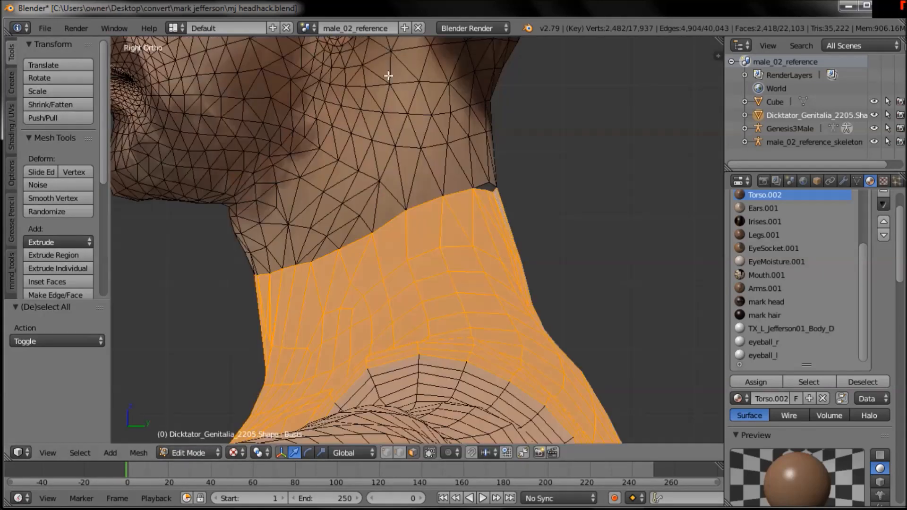
middle_click_drag(560, 256, 412, 245)
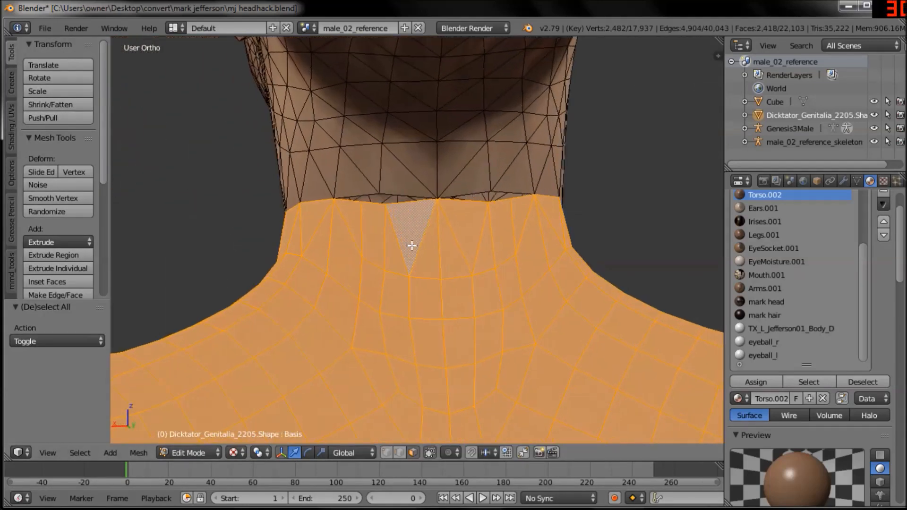
mouse_move(376, 215)
middle_mouse_down("shift")
mouse_move(353, 236)
mouse_move(377, 223)
middle_mouse_up("shift")
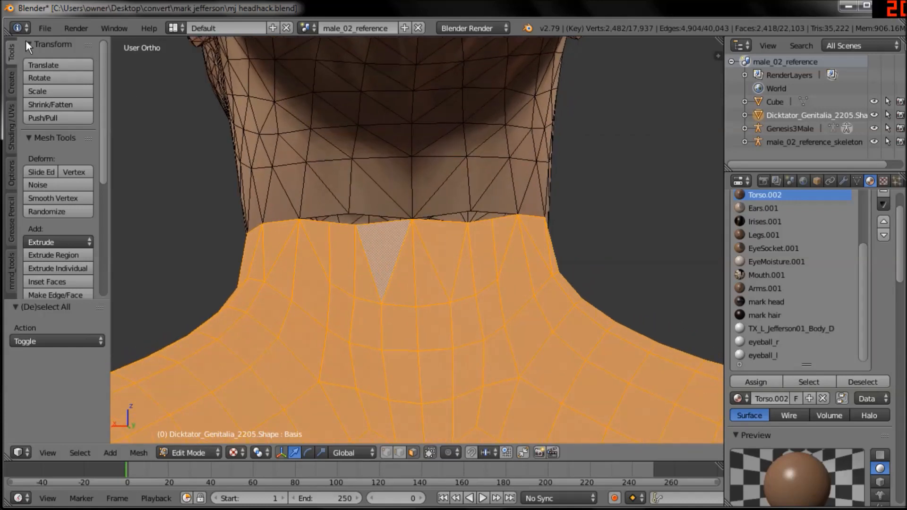
left_click(42, 29)
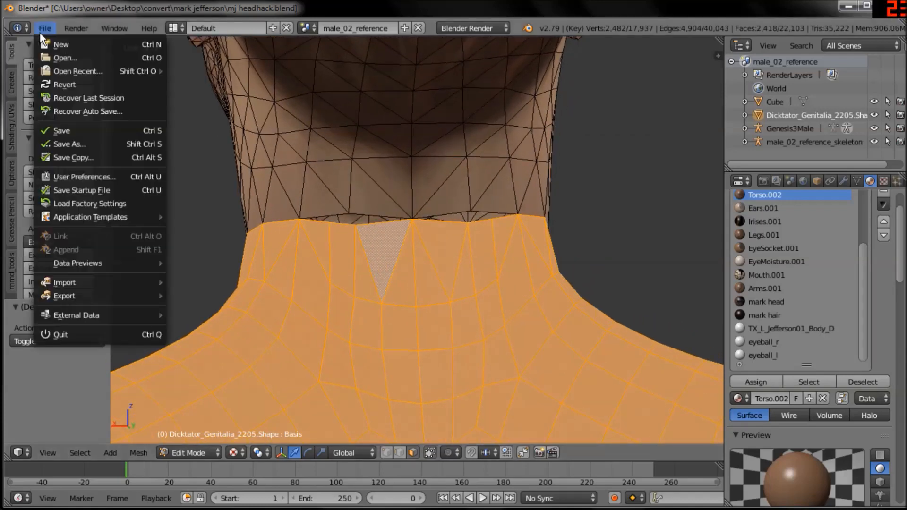
left_click(80, 134)
Return to Object Mode and test the Scale Down shape key on the body in wireframe display
key("Tab")
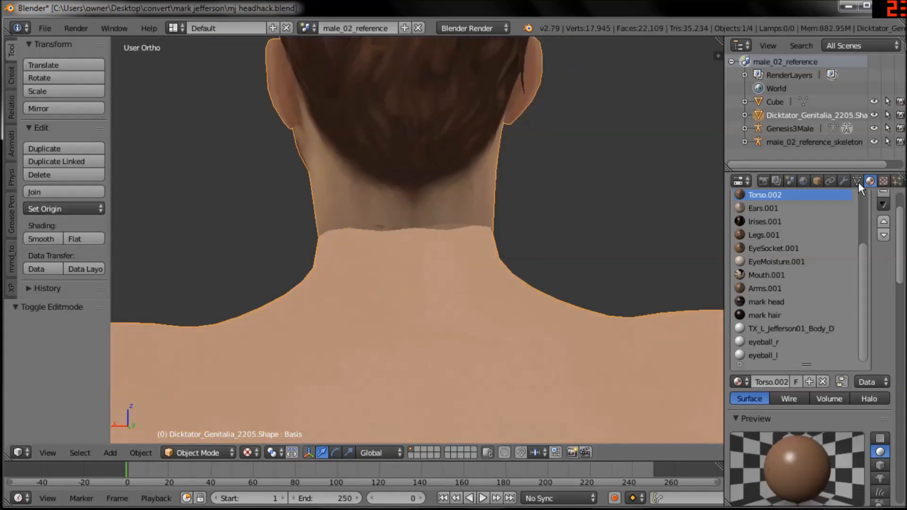
left_click(844, 179)
left_click(857, 180)
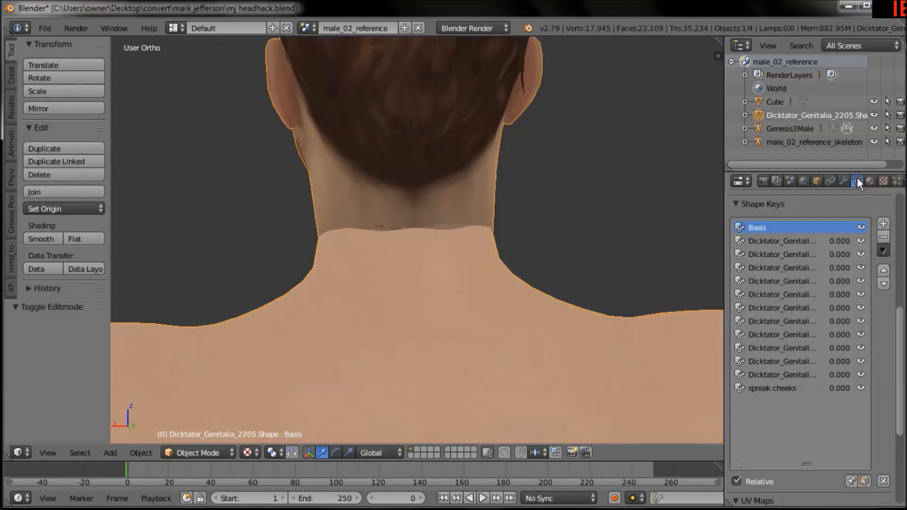
middle_click_drag(427, 237, 549, 184)
scroll(504, 236, "down", 3)
middle_click_drag(502, 376, 497, 116, "shift")
scroll(496, 228, "down", 3)
key("z")
middle_click_drag(502, 277, 548, 307)
scroll(547, 307, "up", 2)
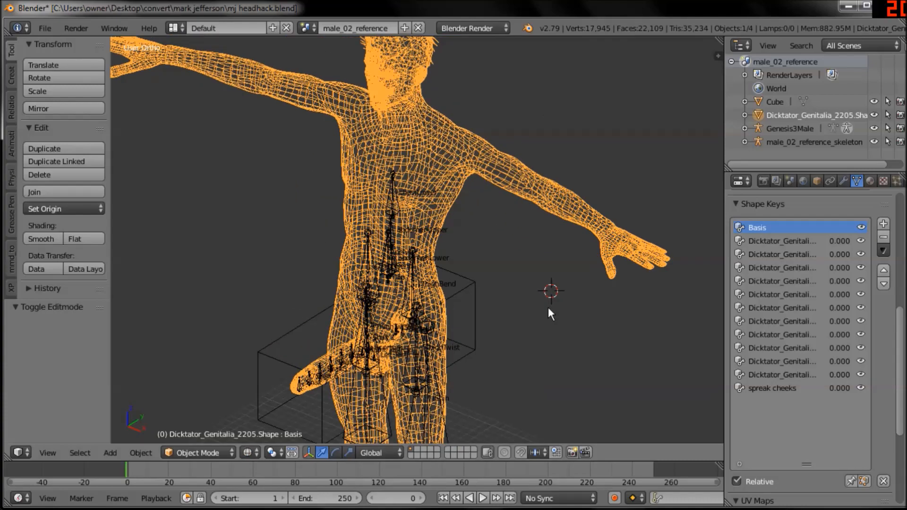
left_click(774, 240)
left_click_drag(756, 499, 732, 498)
Show the back of the neck in Texture shading and enter Edit Mode on the body mesh
middle_click_drag(607, 303, 499, 261)
key("KP_3")
mouse_move(520, 161)
middle_mouse_down("shift")
mouse_move(489, 306)
mouse_move(355, 334)
middle_mouse_up("shift")
scroll(482, 302, "up", 7)
key("z")
left_click(260, 453)
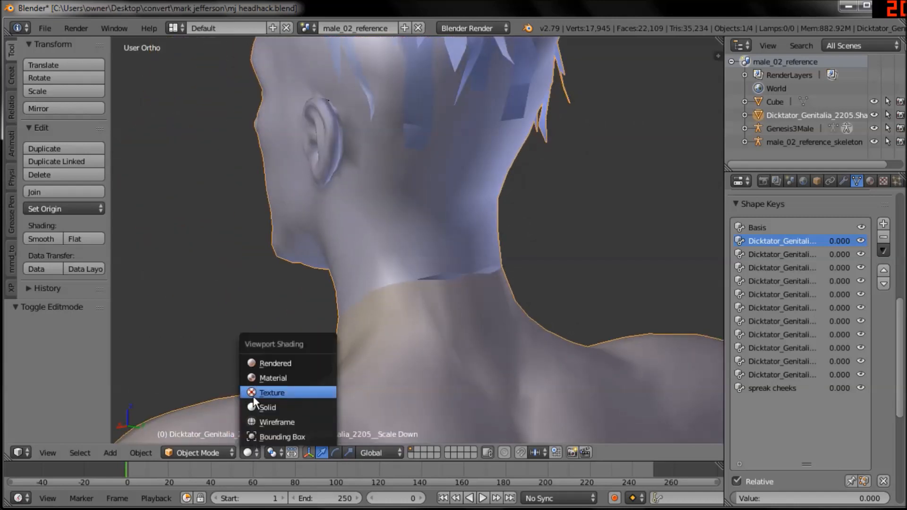
left_click(255, 391)
middle_click_drag(486, 324, 480, 312)
key("Tab")
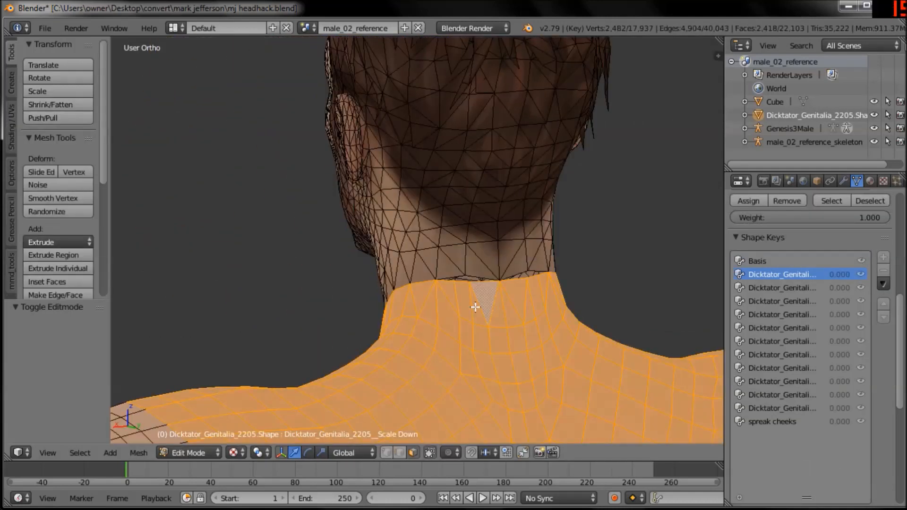
scroll(381, 234, "up", 4)
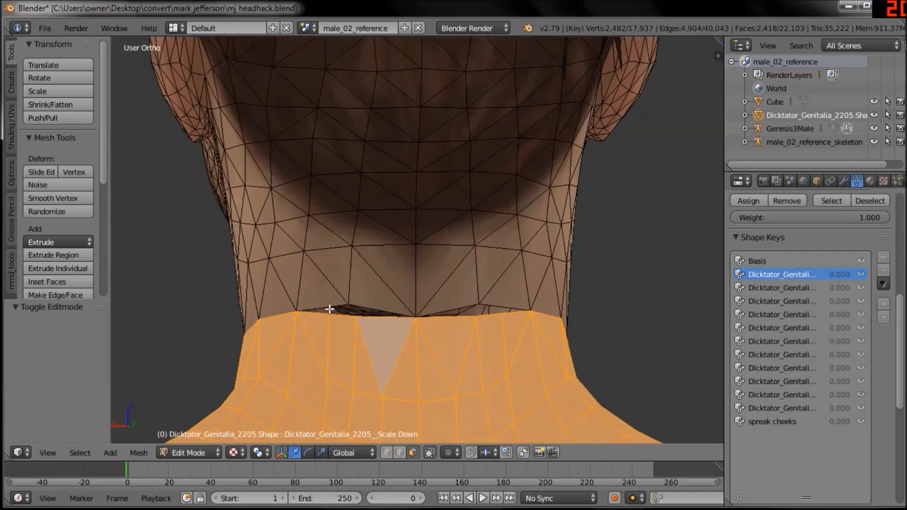
scroll(306, 308, "up", 3)
right_click(274, 303)
key("shift+h")
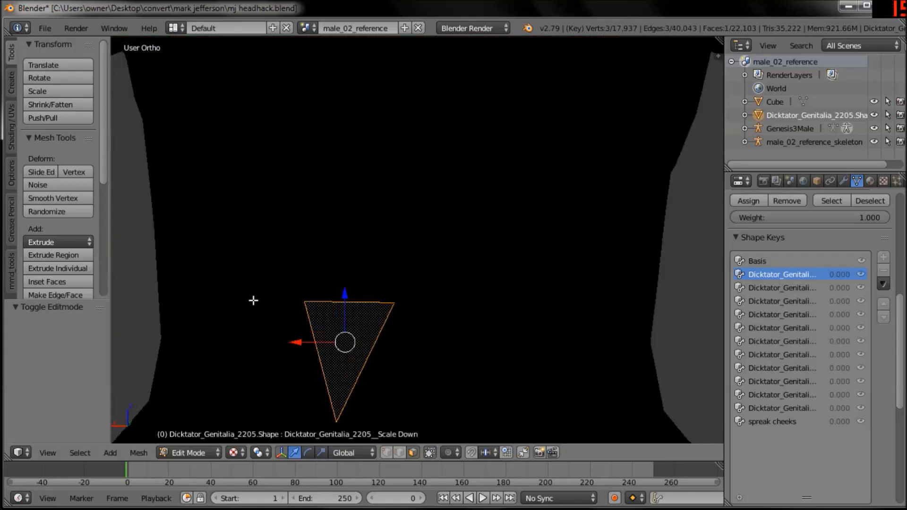
key("alt+h")
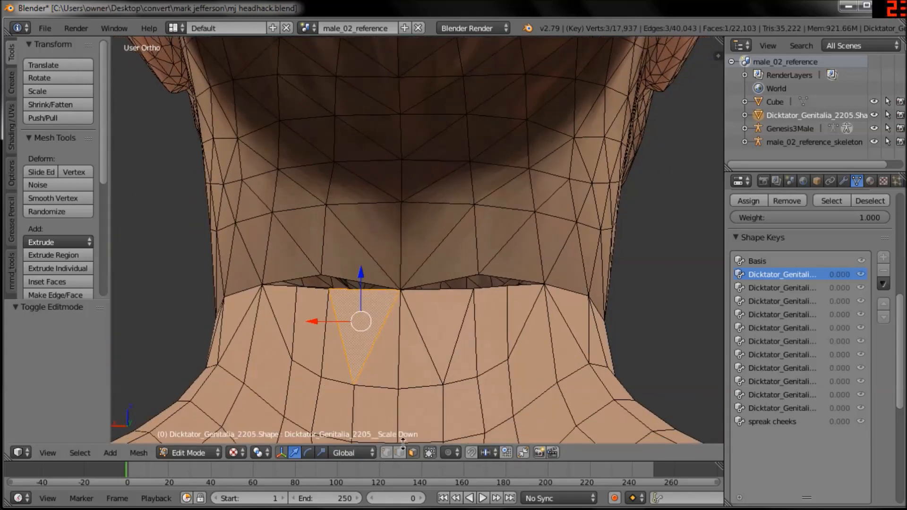
Switch to vertex selection and merge the vertices around the left gap at the back of the neck at their center
scroll(422, 335, "up", 1)
right_click(295, 295)
right_click(323, 294)
right_click(314, 275)
middle_click_drag(346, 300, 388, 260, "shift")
scroll(346, 259, "up", 4)
scroll(346, 279, "down", 1)
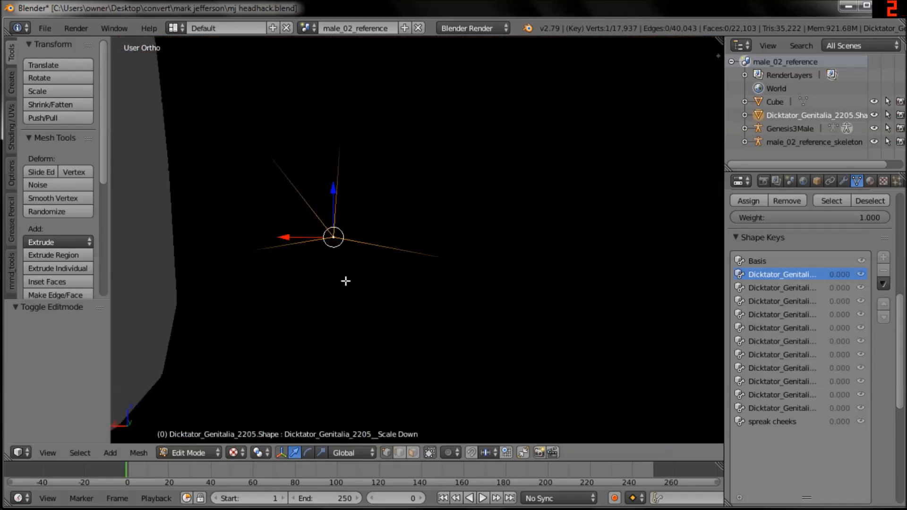
scroll(346, 281, "down", 2)
right_click(426, 218)
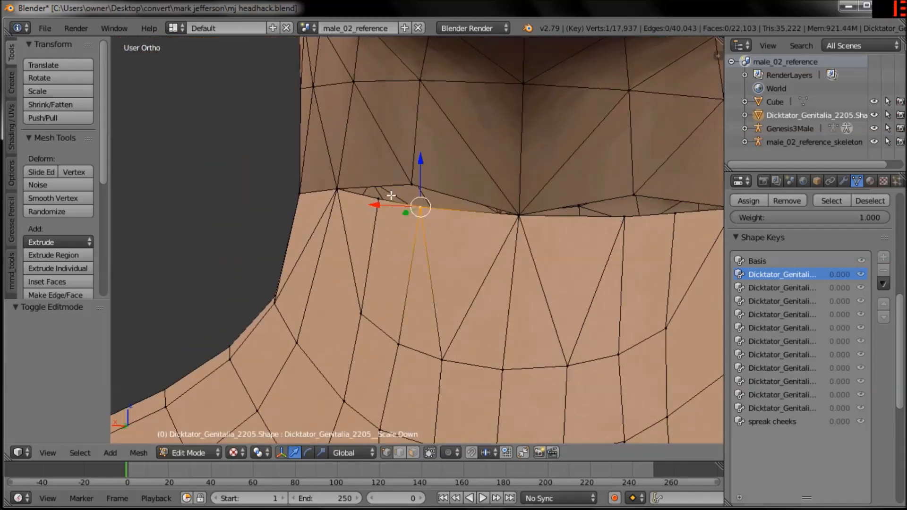
key("alt+m")
left_click(429, 212)
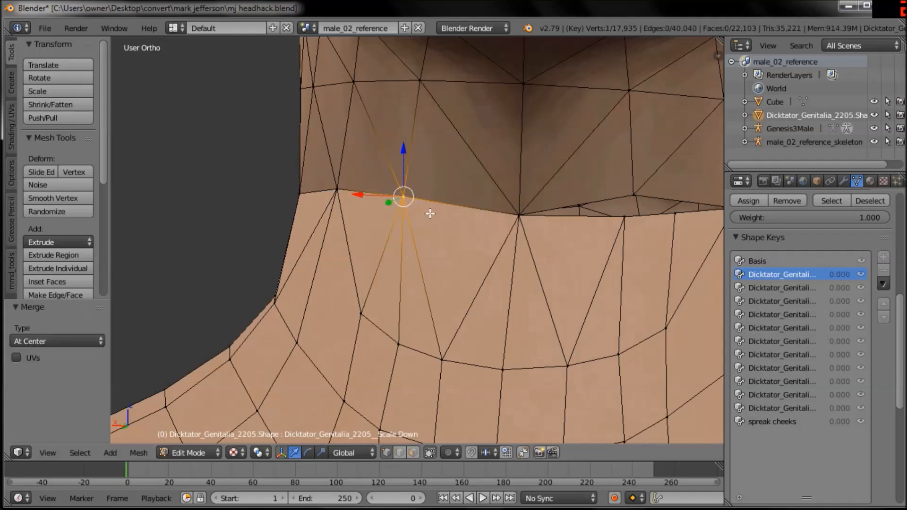
Close the right gap at the back of the neck by merging its upper vertex with the seam vertices below it
middle_click_drag(644, 243, 541, 257, "shift")
scroll(541, 258, "down", 2)
middle_click_drag(483, 312, 523, 300)
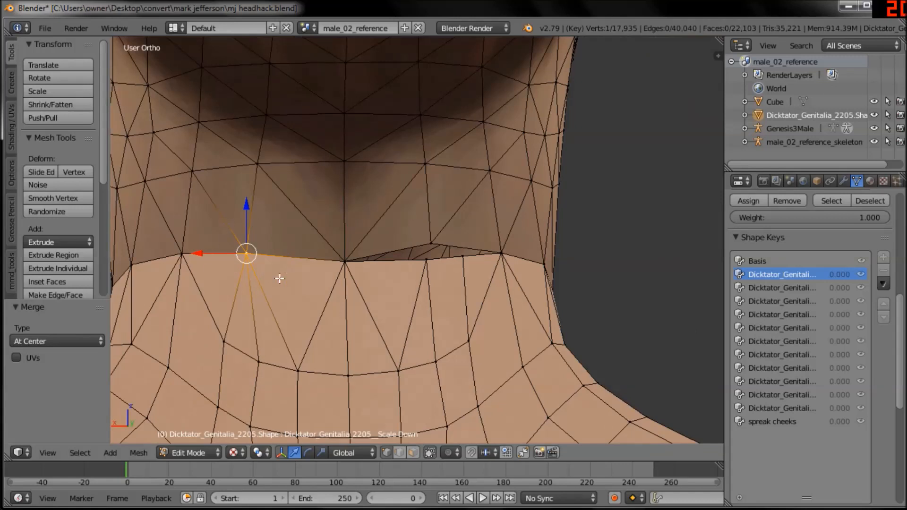
middle_click_drag(341, 281, 379, 257, "shift")
scroll(424, 300, "up", 2)
middle_click_drag(423, 301, 450, 271)
middle_click_drag(513, 254, 473, 249)
right_click(423, 218)
right_click(415, 240, "shift")
key("alt+m")
left_click(411, 247)
right_click(466, 242, "shift")
key("alt+m")
left_click(467, 242)
Deselect the mesh, return to Object Mode and inspect the closed neck seam on the textured model
scroll(463, 245, "down", 3)
middle_click_drag(462, 245, 536, 242)
scroll(481, 283, "down", 2)
key("a")
scroll(537, 243, "down", 3)
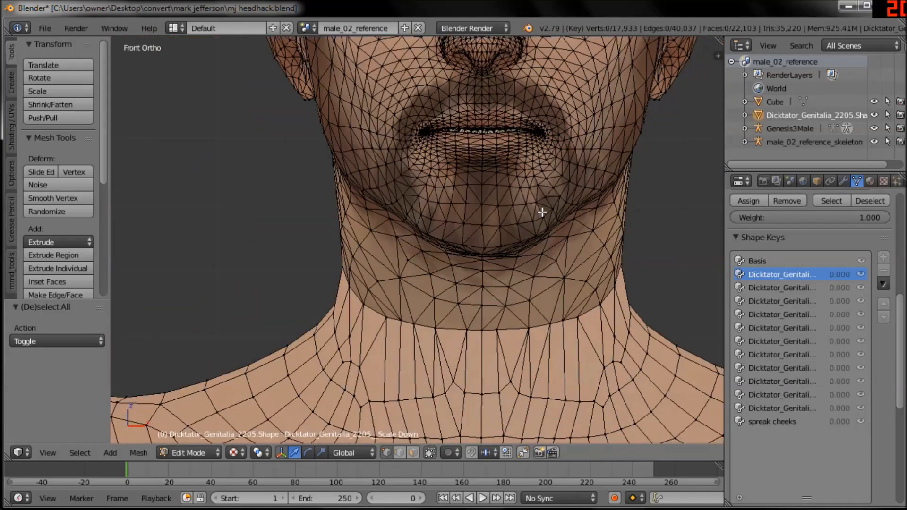
key("Tab")
scroll(432, 287, "up", 2)
middle_click_drag(432, 287, 358, 287)
scroll(423, 272, "down", 6)
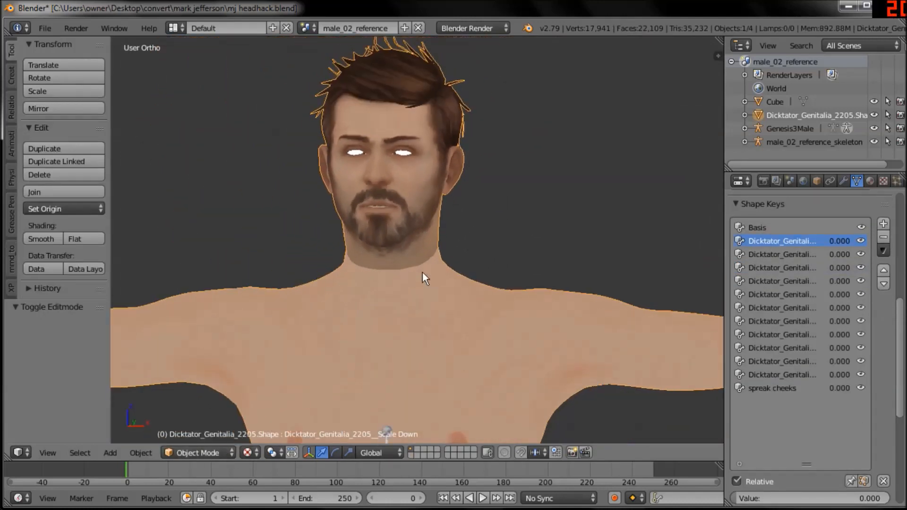
Test the second shape key below Basis in wireframe display, and make Basis active again
key("z")
middle_click_drag(489, 331, 510, 349)
mouse_move(752, 498)
left_mouse_down()
mouse_move(888, 499)
mouse_move(738, 498)
left_mouse_up()
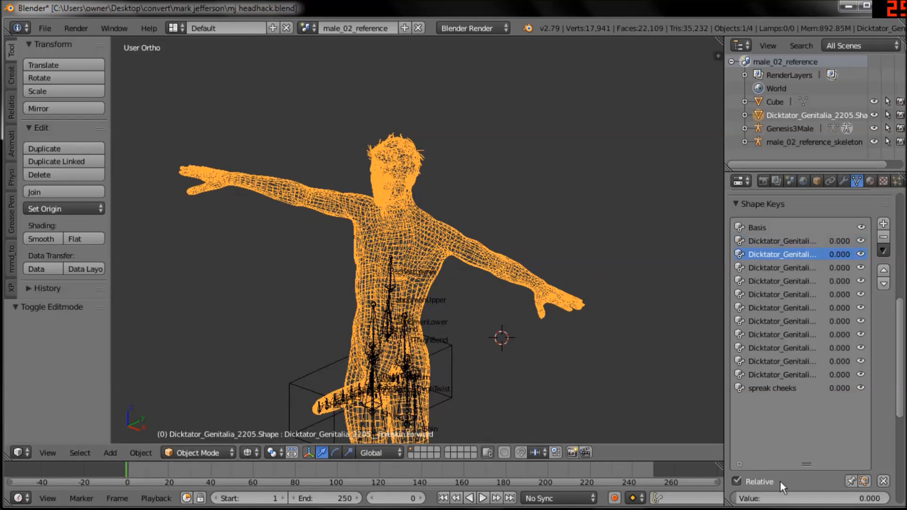
left_click(789, 231)
Show the model from the front in Texture shading
key("KP_1")
scroll(444, 222, "up", 6)
key("z")
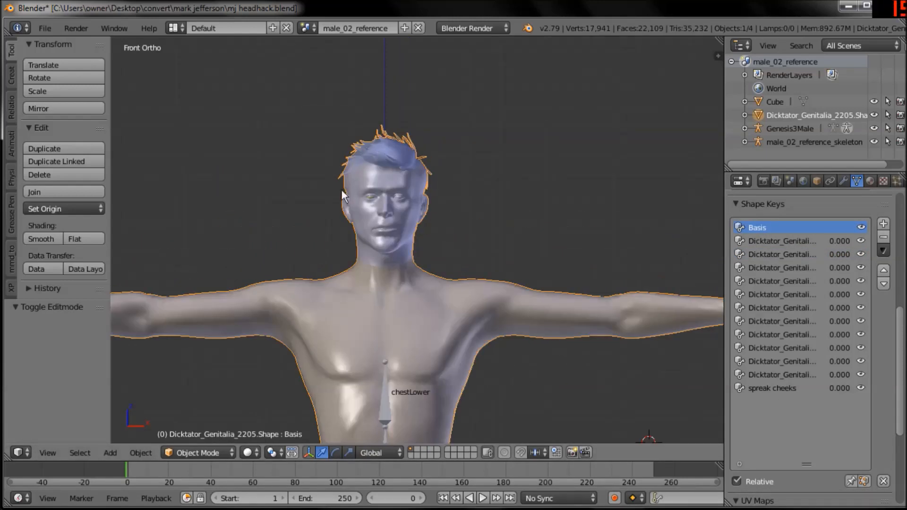
scroll(421, 256, "up", 3)
left_click(247, 452)
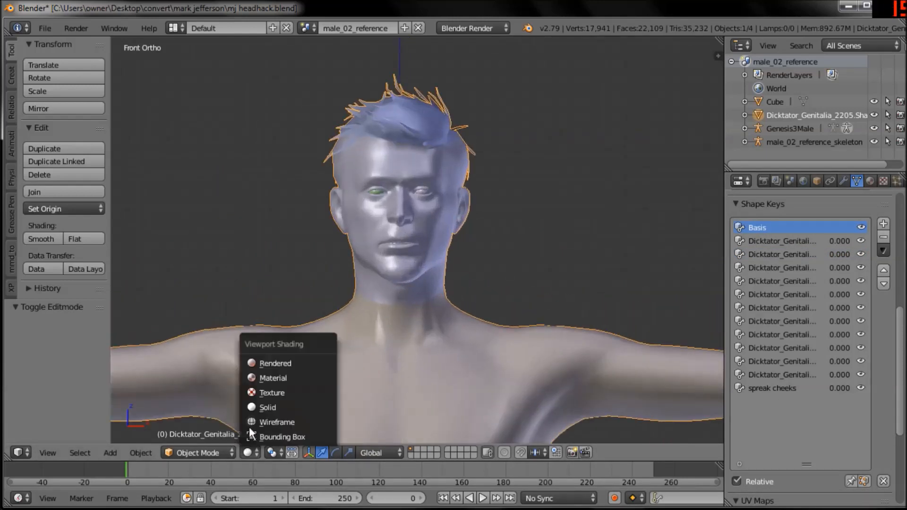
left_click(262, 395)
Check the textured body along its full length from the front, and save the file
middle_click_drag(471, 302, 496, 196, "shift")
middle_click_drag(498, 231, 499, 239, "ctrl")
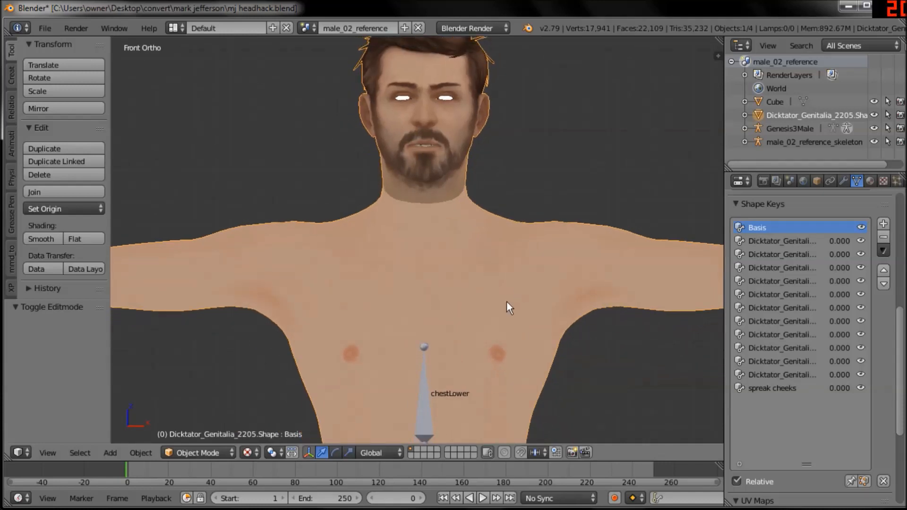
middle_click_drag(617, 170, 401, 203)
key("KP_1")
middle_click_drag(487, 293, 486, 58, "shift")
middle_click_drag(496, 421, 540, 39, "shift")
middle_click_drag(531, 279, 523, 441, "shift")
middle_click_drag(523, 43, 483, 387, "shift")
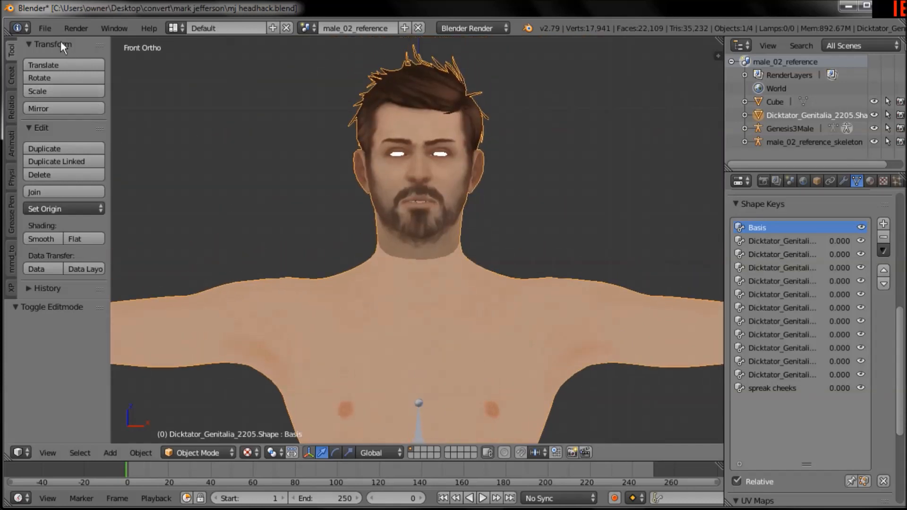
left_click(50, 29)
left_click(67, 129)
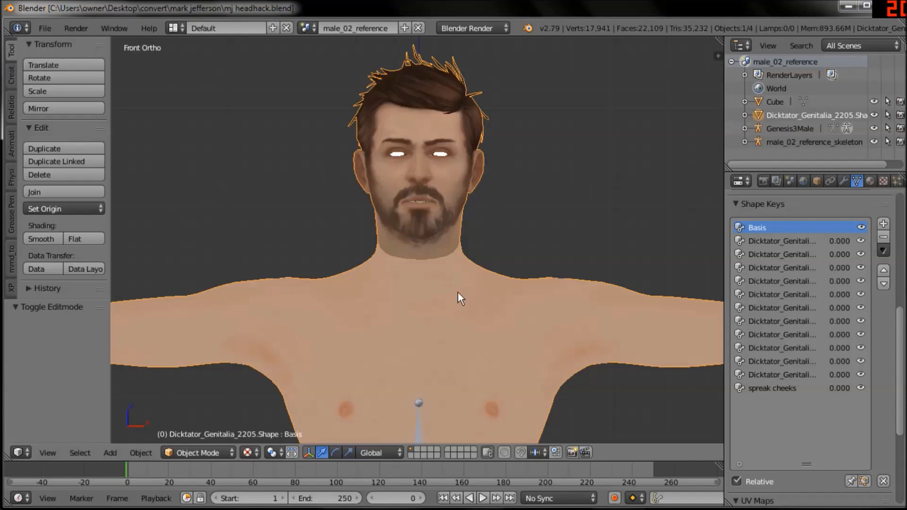
Inspect the neck seam closely from the side and front in solid shading
scroll(450, 268, "up", 4)
middle_click_drag(449, 231, 339, 218)
key("KP_3")
key("z")
mouse_move(364, 291)
middle_mouse_down("shift")
mouse_move(437, 245)
mouse_move(373, 266)
mouse_move(501, 259)
middle_mouse_up("shift")
key("z")
scroll(449, 291, "up", 2)
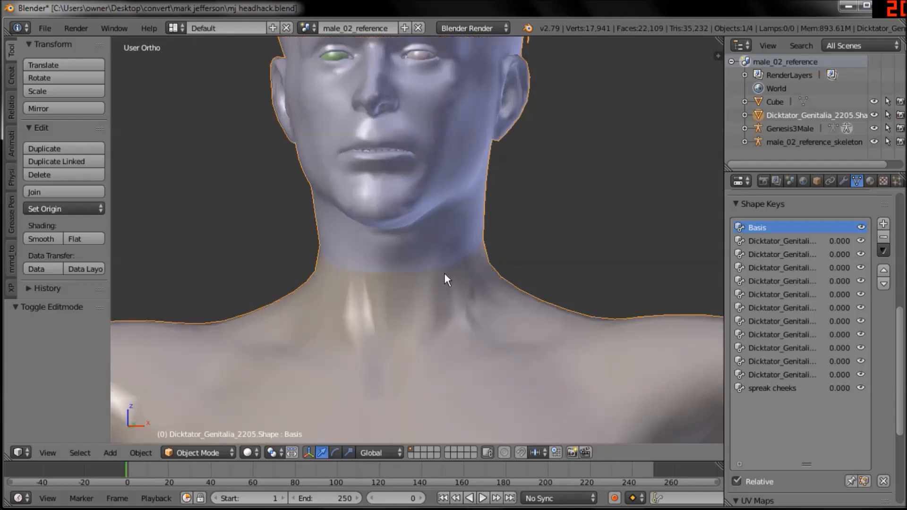
Select the body's skeleton, reveal its hidden bones and select the body mesh again
scroll(444, 273, "down", 8)
middle_click_drag(478, 305, 445, 295, "shift")
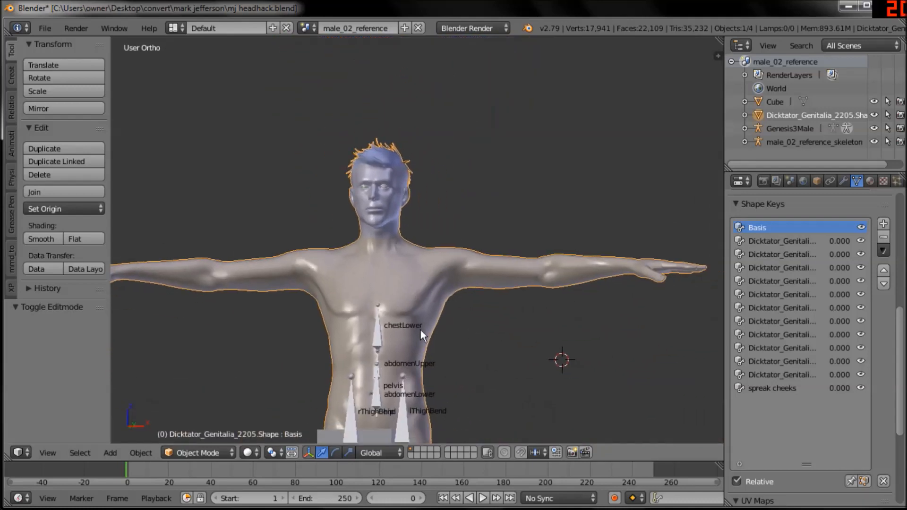
right_click(373, 331)
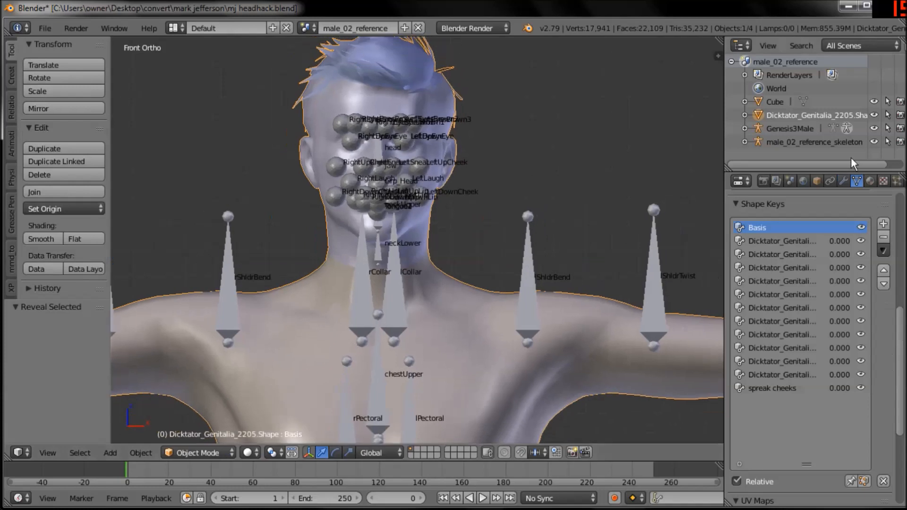
Add an Armature modifier to the body mesh
left_click(842, 181)
left_click(812, 226)
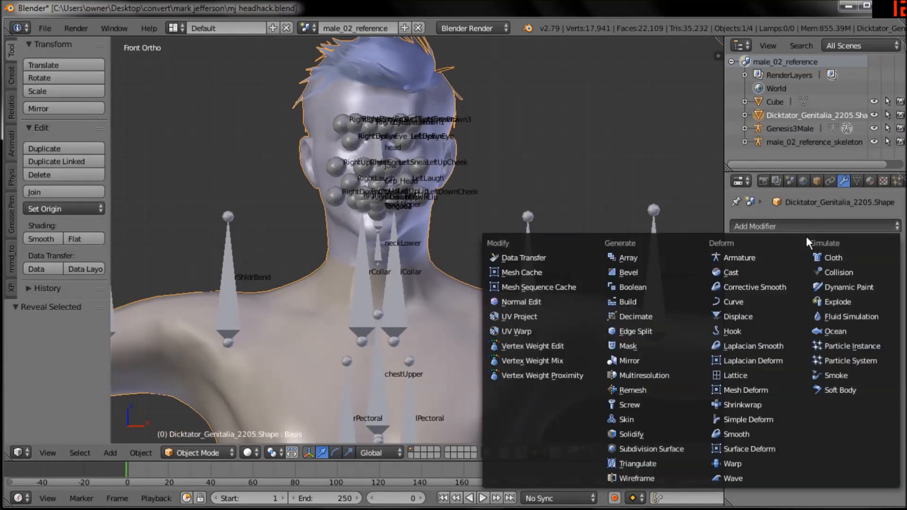
left_click(793, 252)
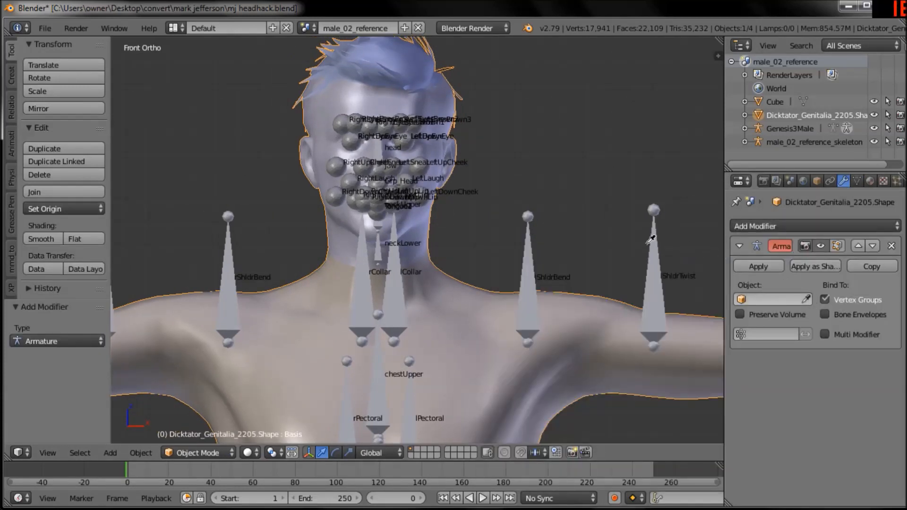
Test the arm deformation by rotating the lShldrBend bone in the front view, and undo the rotation
left_click(534, 245)
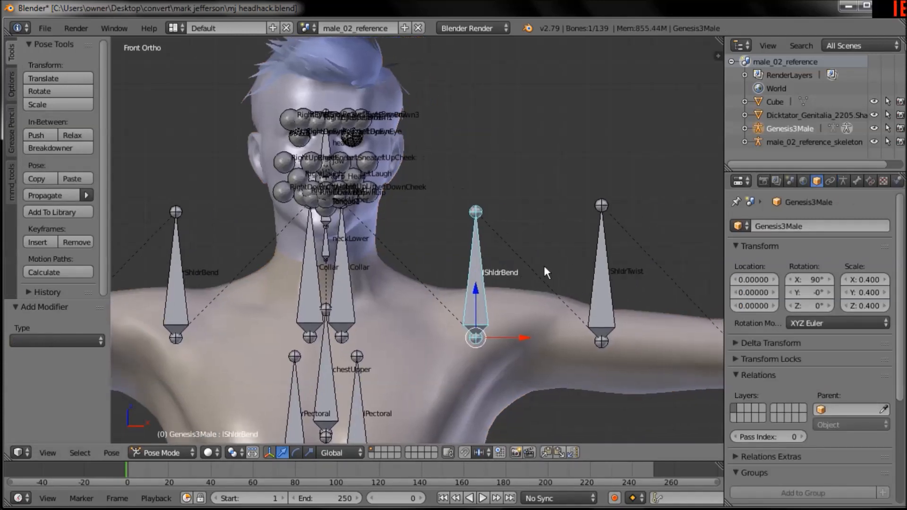
key("r")
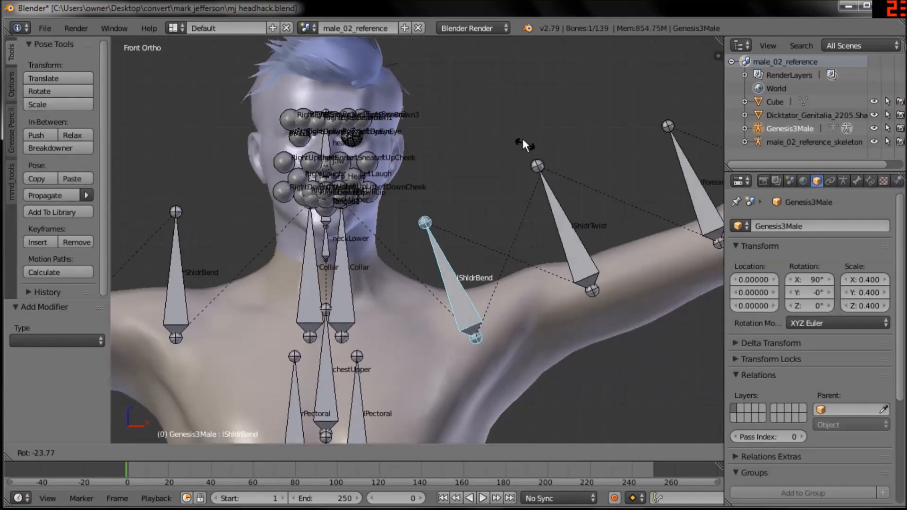
left_click(437, 216)
key("ctrl+z")
Select all the facial bones in front of the jaw from the side view and hide them
key("KP_3")
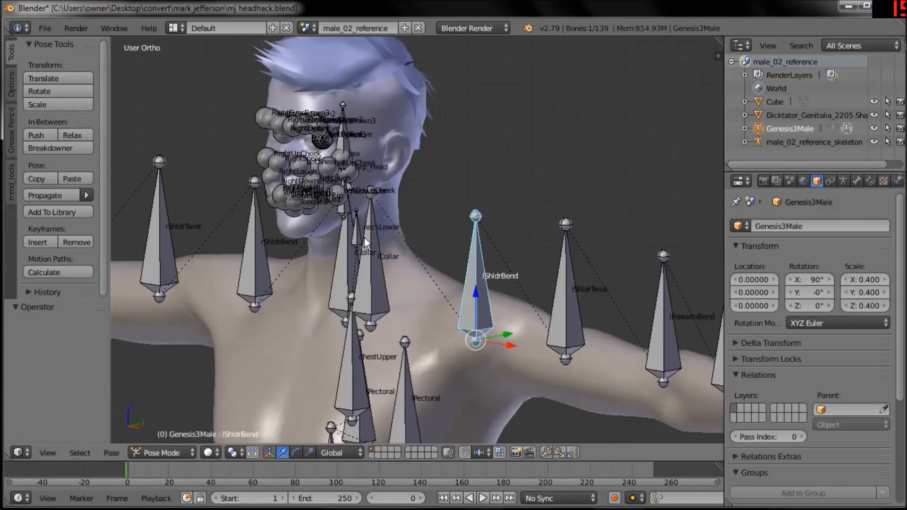
middle_click_drag(401, 228, 406, 273, "shift")
scroll(395, 237, "up", 2)
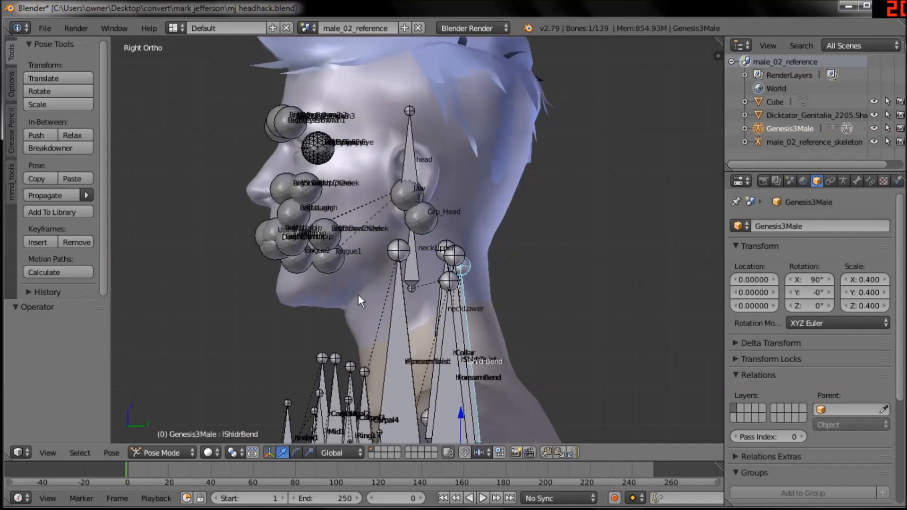
key("a")
mouse_move(354, 301)
left_mouse_down("ctrl")
mouse_move(267, 92)
mouse_move(245, 304)
left_mouse_up("ctrl")
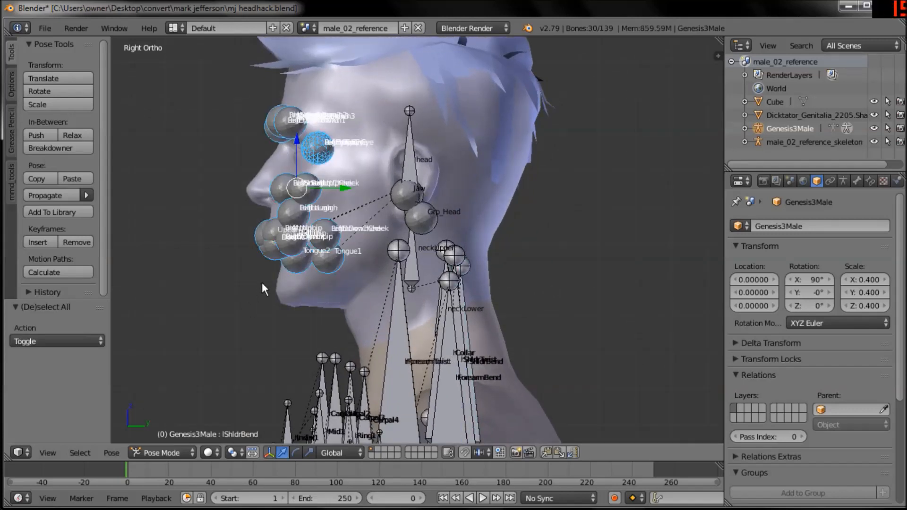
middle_click_drag(263, 279, 297, 282, "shift")
scroll(425, 180, "up", 2)
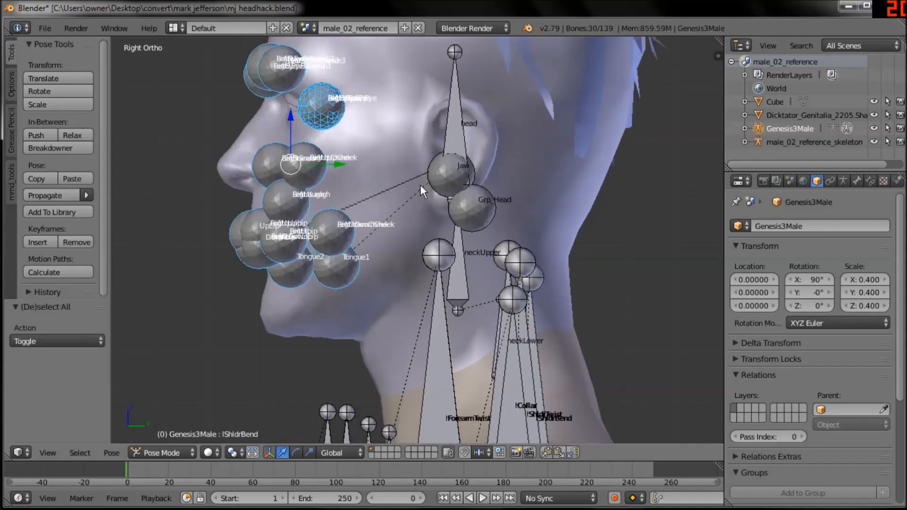
key("h")
Test the mouth opening by rotating the Jaw bone about -10°, cancel the rotation and hide the bone
right_click(429, 166)
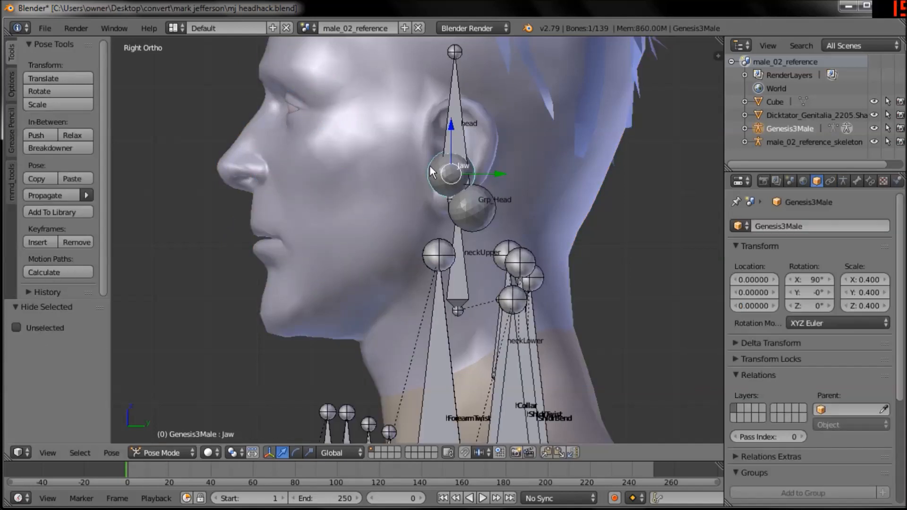
key("r")
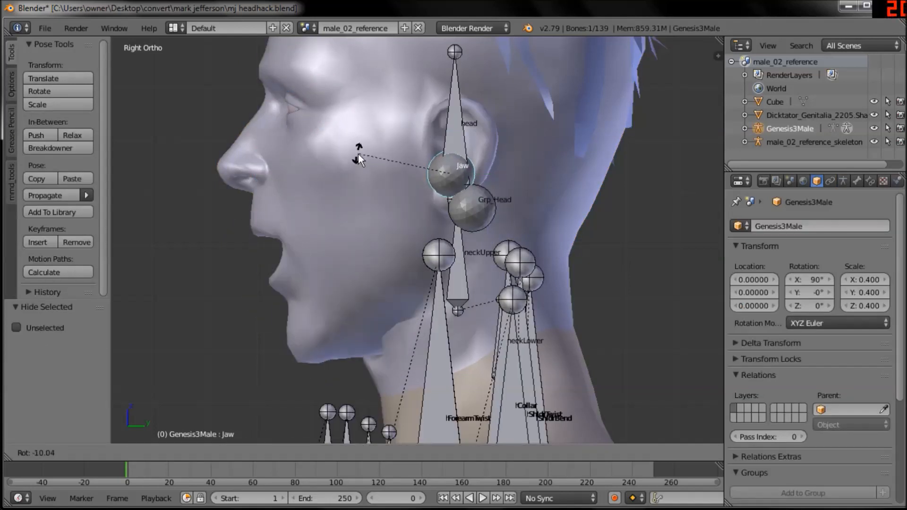
key("Escape")
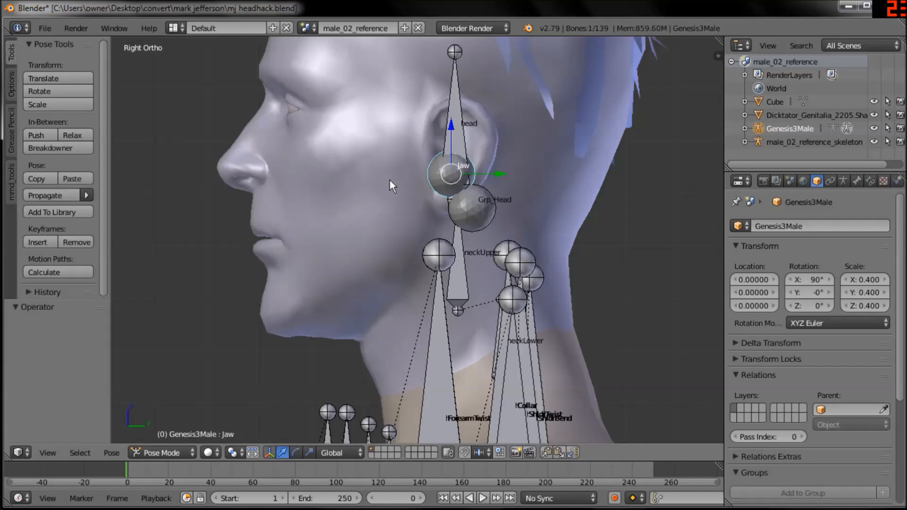
key("h")
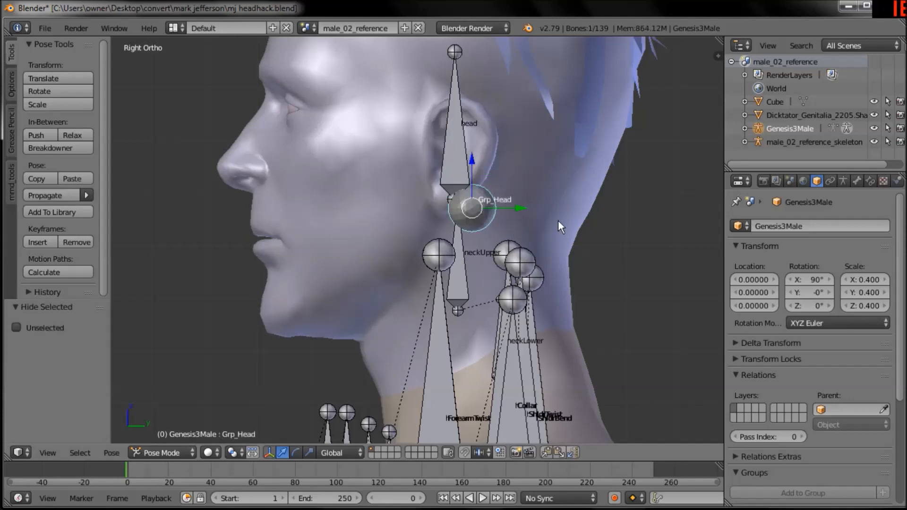
Test-move the Grp_Head bone forward, undo the move, and hide the bone, leaving the head bone selected
key("g")
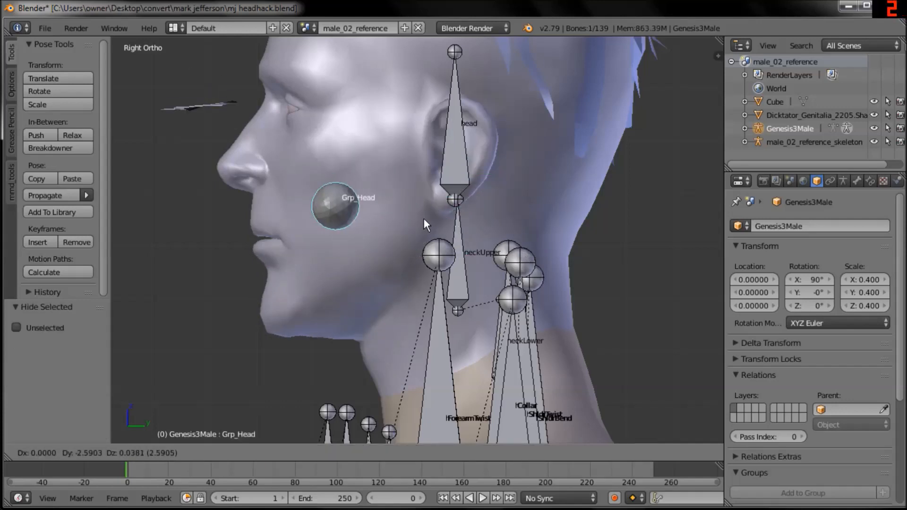
left_click(424, 218)
middle_click_drag(350, 169, 398, 194)
key("ctrl+z")
middle_click_drag(489, 217, 341, 125)
key("h")
right_click(359, 131)
key("KP_3")
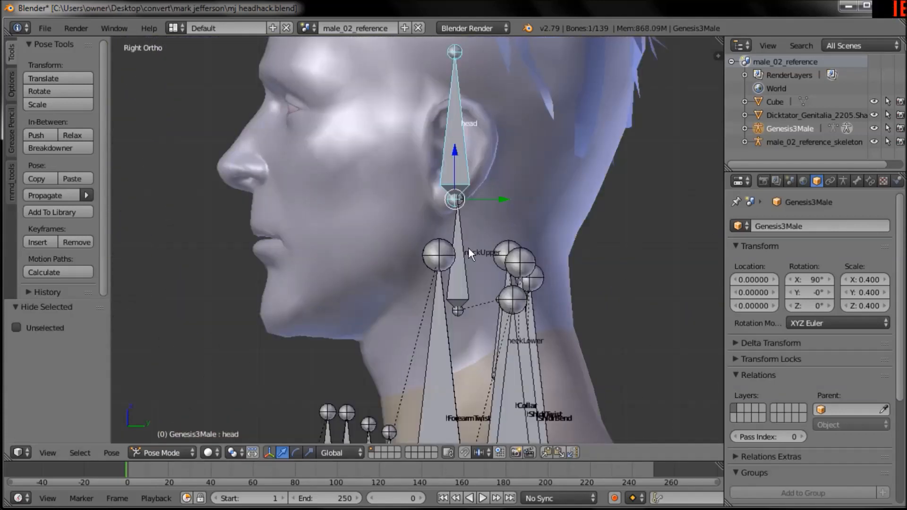
Select the arm, hand and lower-body bones in the front view and hide them
middle_click_drag(463, 265, 467, 157, "shift")
scroll(468, 160, "down", 3)
middle_click_drag(458, 221, 493, 186)
scroll(489, 264, "down", 5)
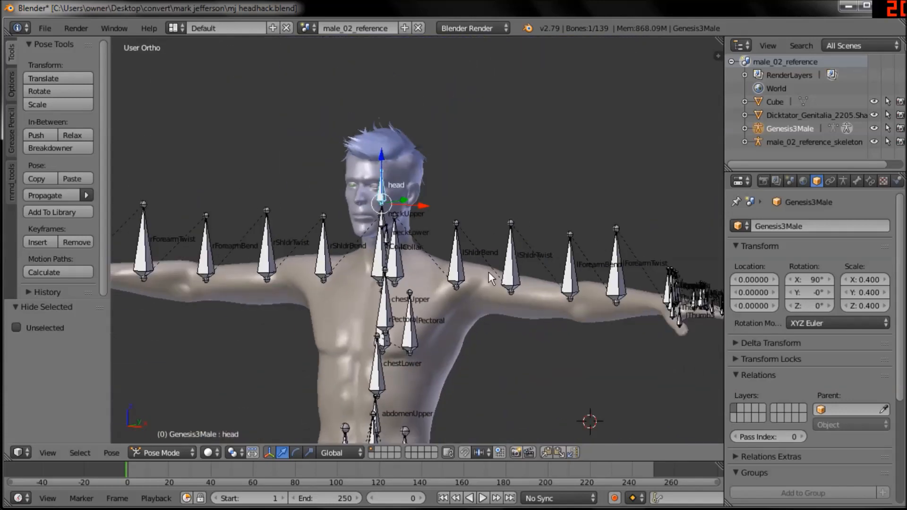
key("KP_1")
right_click(448, 270)
scroll(481, 227, "down", 4)
mouse_move(427, 304)
left_mouse_down("ctrl")
mouse_move(483, 406)
mouse_move(474, 185)
mouse_move(424, 216)
left_mouse_up("ctrl")
mouse_move(339, 279)
left_mouse_down("ctrl")
mouse_move(137, 215)
mouse_move(312, 326)
left_mouse_up("ctrl")
key("h")
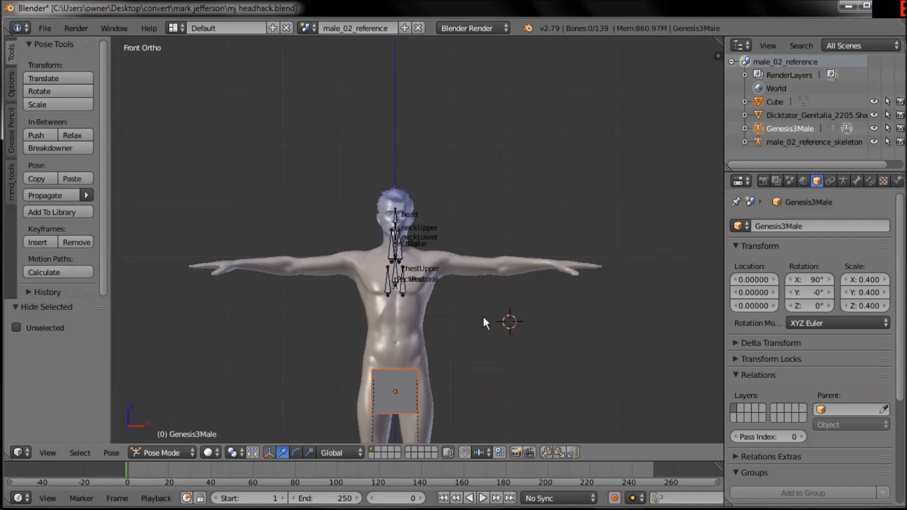
Test the shoulder deformation by rotating the lCollar bone about -33°, and undo the rotation
scroll(483, 283, "up", 7)
middle_click_drag(481, 227, 398, 326)
key("KP_3")
right_click(358, 332)
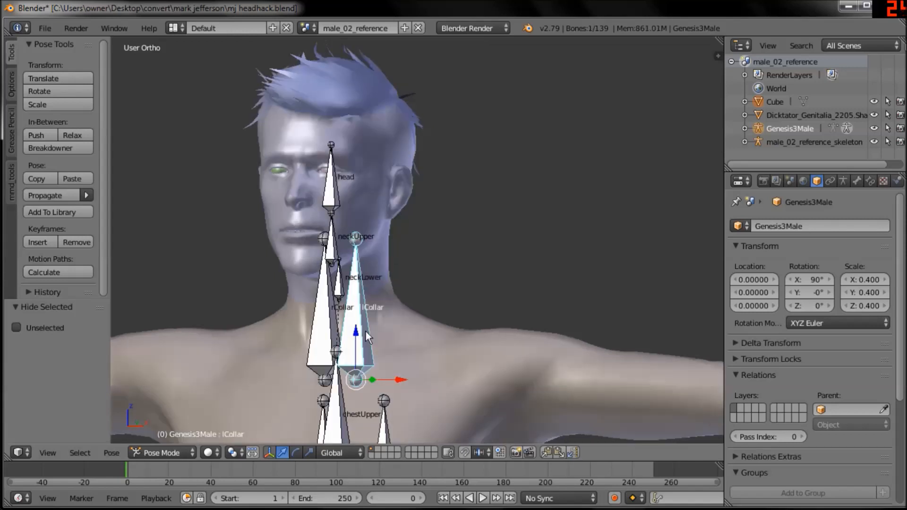
key("KP_1")
key("r")
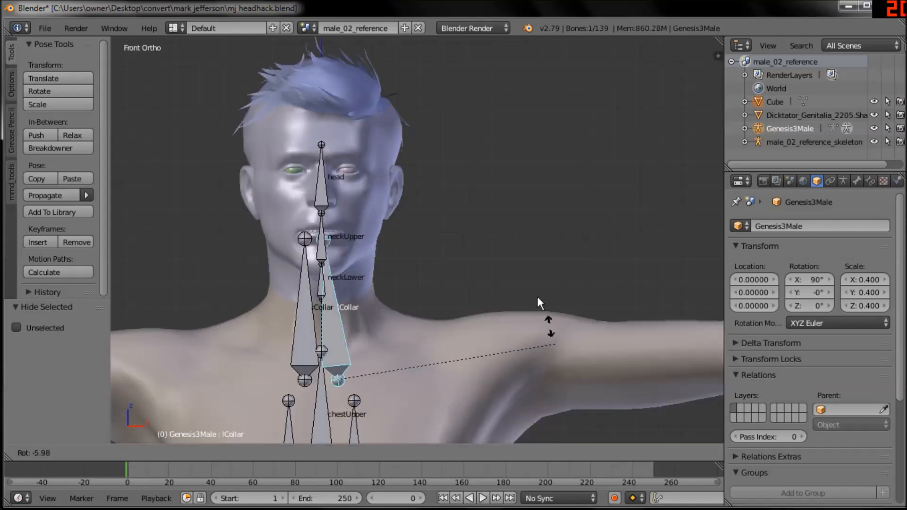
left_click(519, 245)
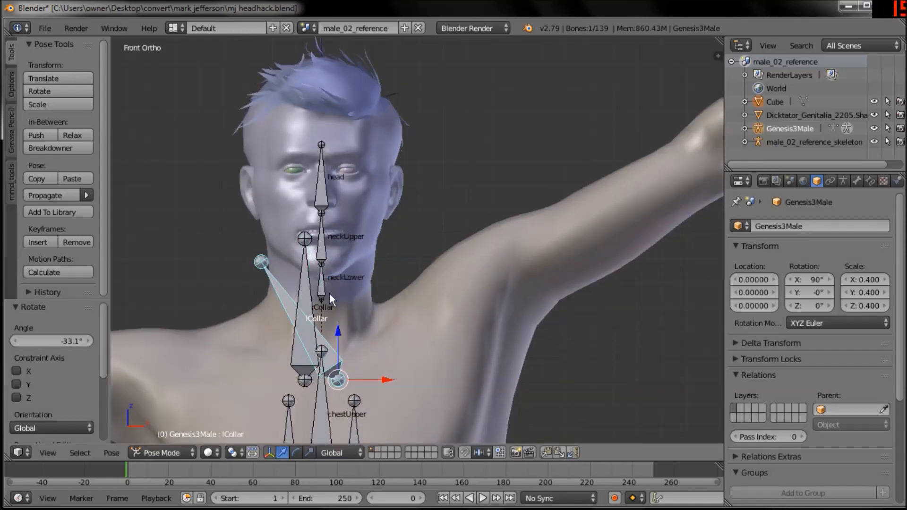
scroll(330, 293, "up", 4)
Test the neck weights by rotating the neckLower bone about 61.5°, and undo the rotation
right_click(373, 226)
scroll(431, 239, "down", 3)
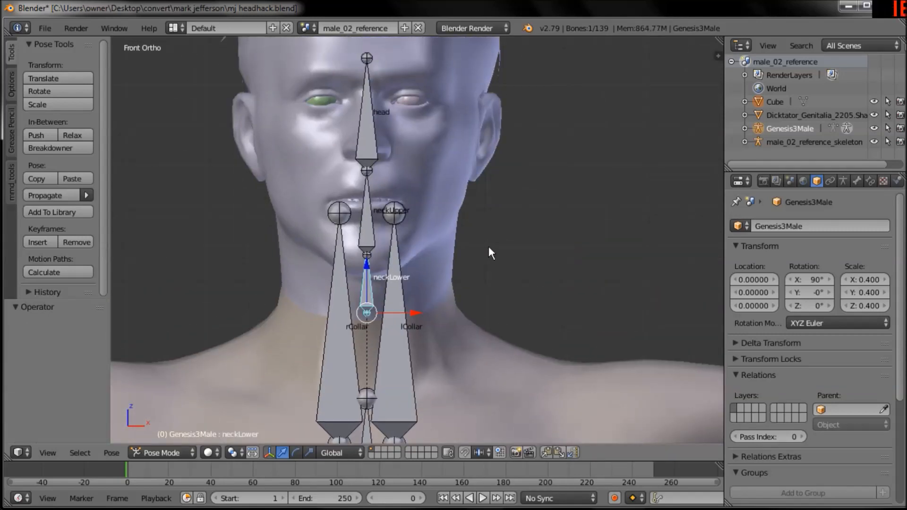
key("r")
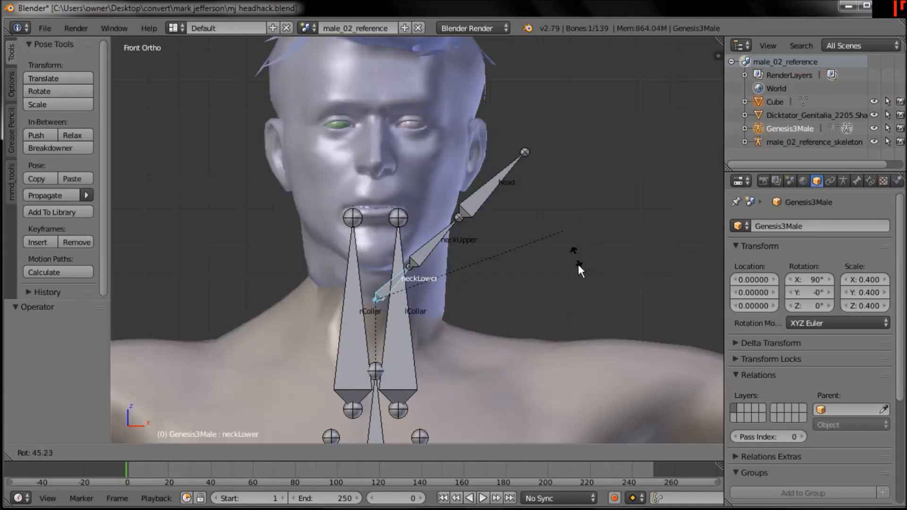
left_click(583, 288)
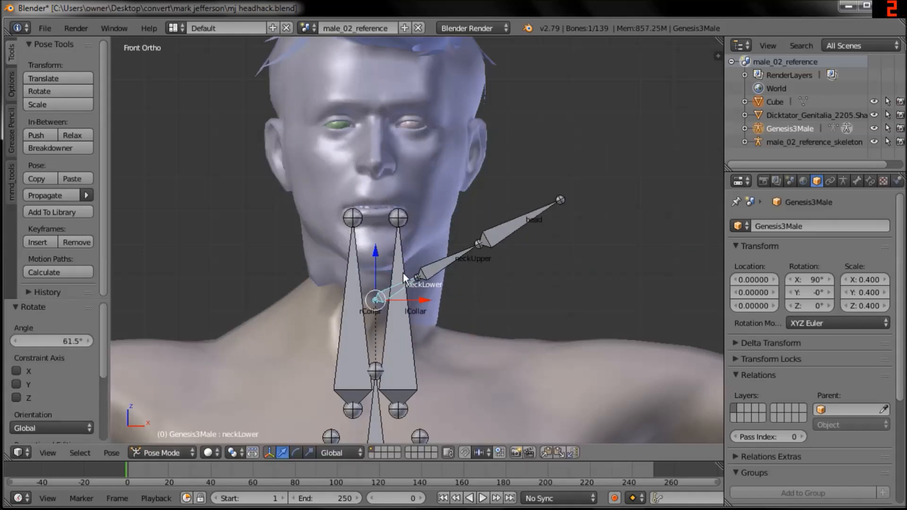
key("ctrl+z")
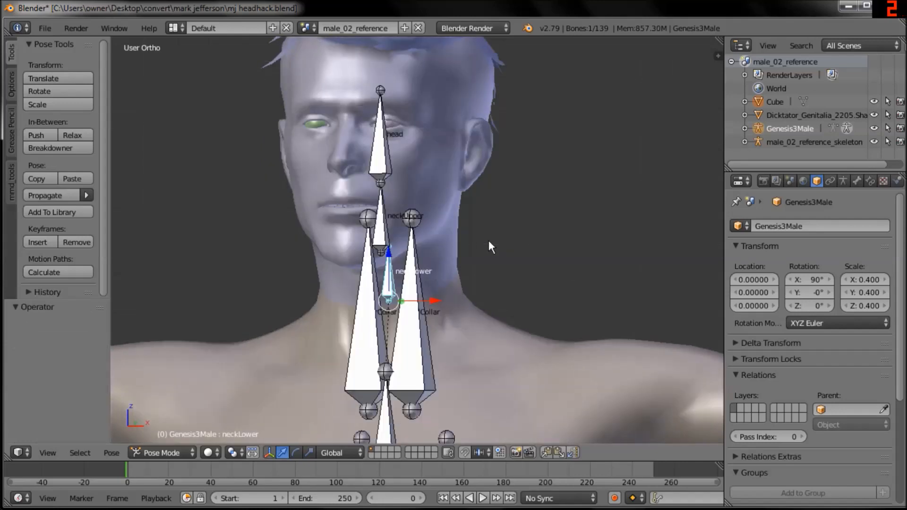
Select the body mesh and switch it to Weight Paint mode in the side view
key("KP_3")
right_click(426, 152)
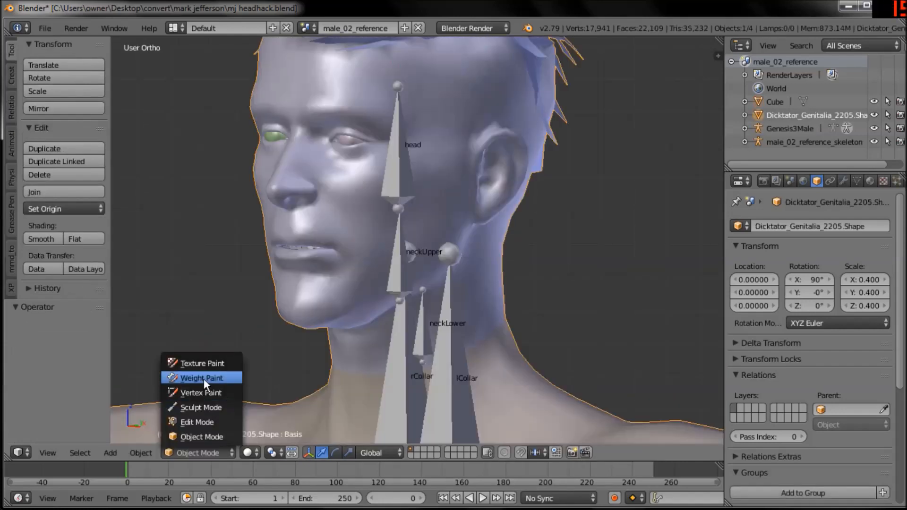
left_click(203, 378)
key("KP_3")
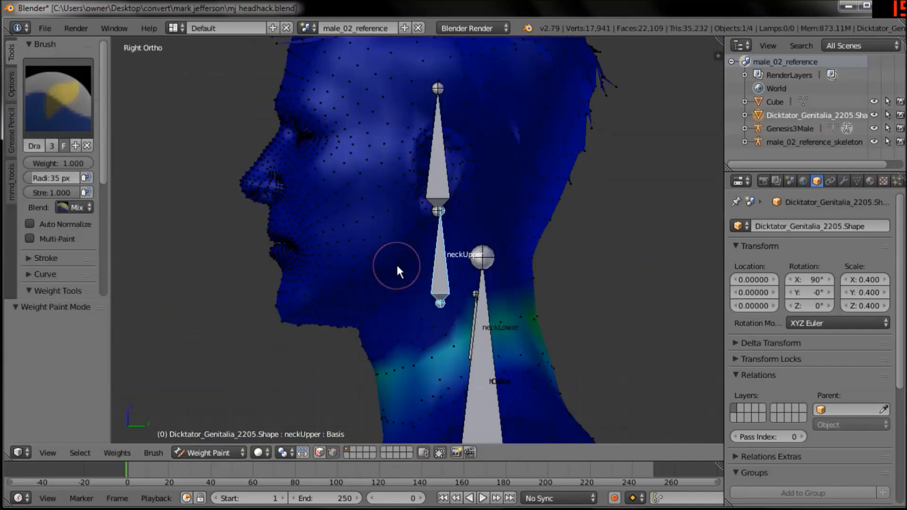
Sample the vertex groups on the back of the head and make ValveBiped.Bip01_Head the active group
left_click(517, 248, "shift")
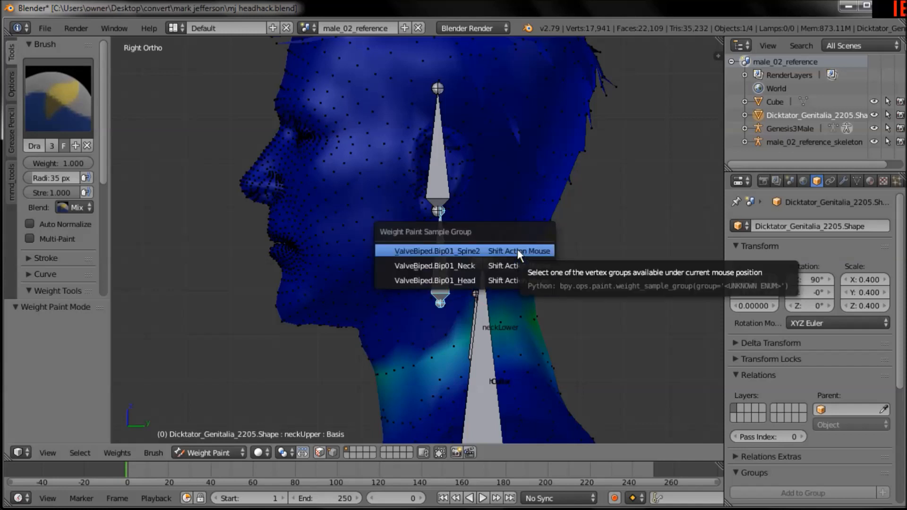
left_click(517, 248)
left_click(525, 230, "shift")
left_click(522, 246)
middle_click_drag(520, 283, 510, 244, "shift")
scroll(515, 296, "up", 1)
Examine the mesh's vertex group list around ValveBiped.Bip01_Head and its painted weights on the head
left_click(856, 181)
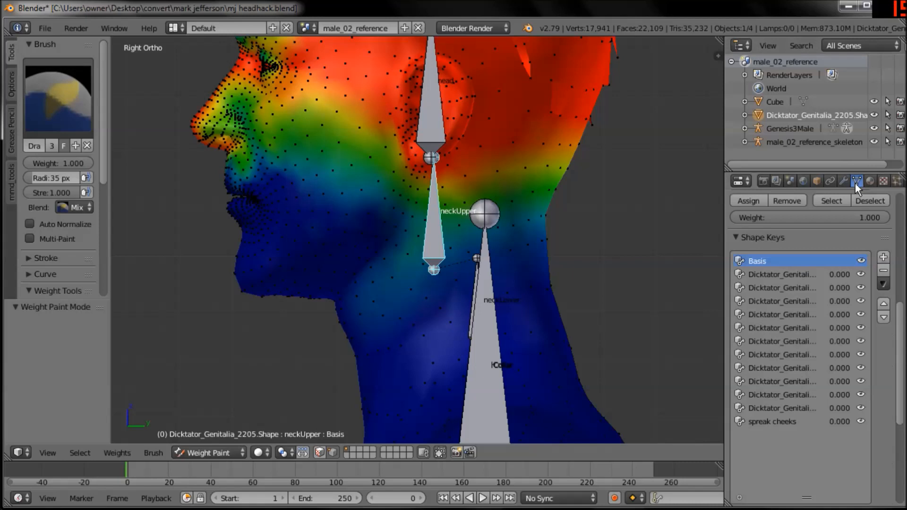
left_click_drag(899, 304, 901, 230)
left_click_drag(808, 394, 808, 405)
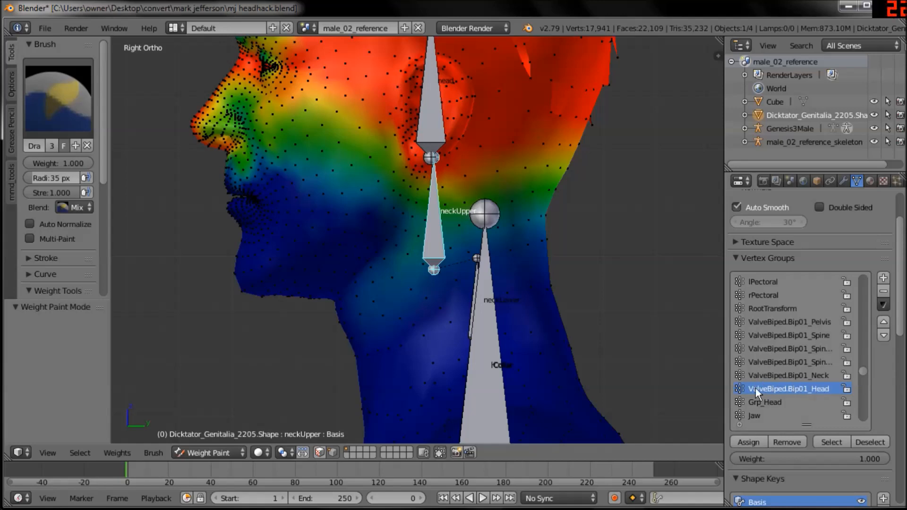
middle_click_drag(483, 283, 555, 304)
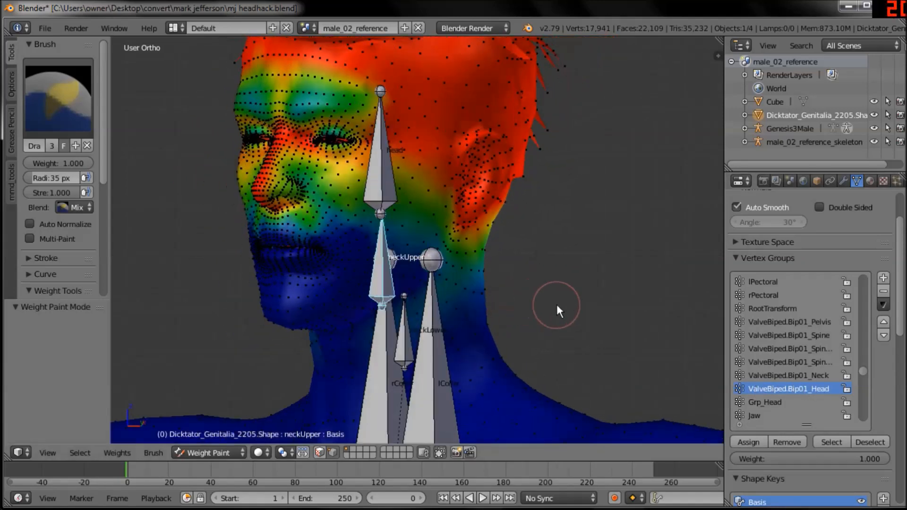
Select the skeleton's head bone in Pose Mode and check its name in the bone properties
key("Tab")
left_click(188, 452)
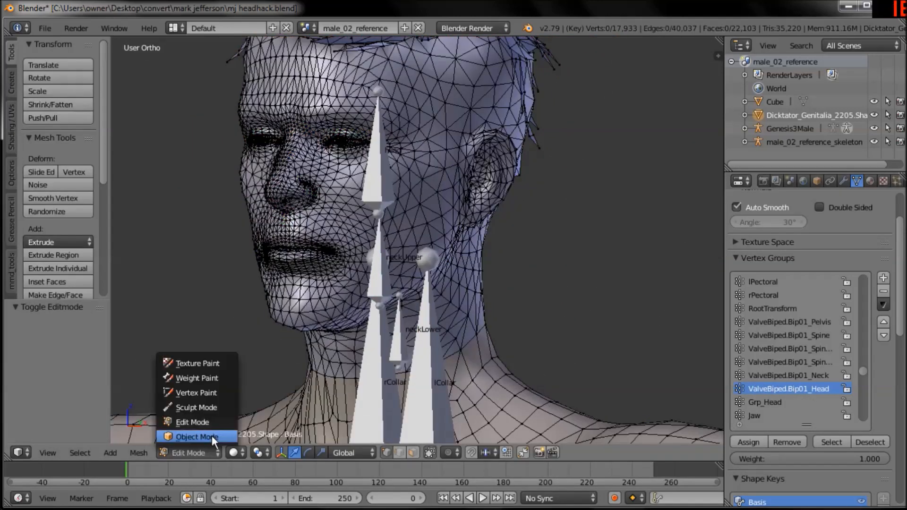
left_click(210, 440)
left_click(378, 198)
key("ctrl+Tab")
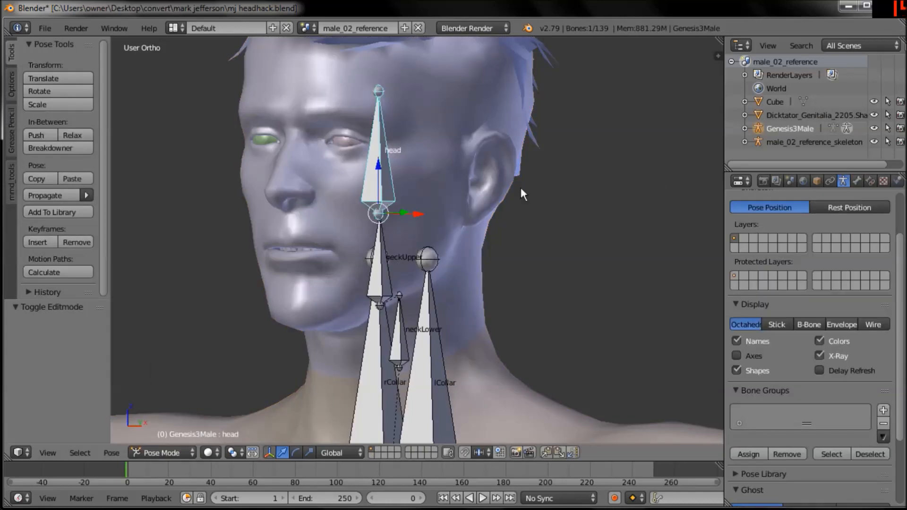
left_click(856, 180)
left_click(841, 228)
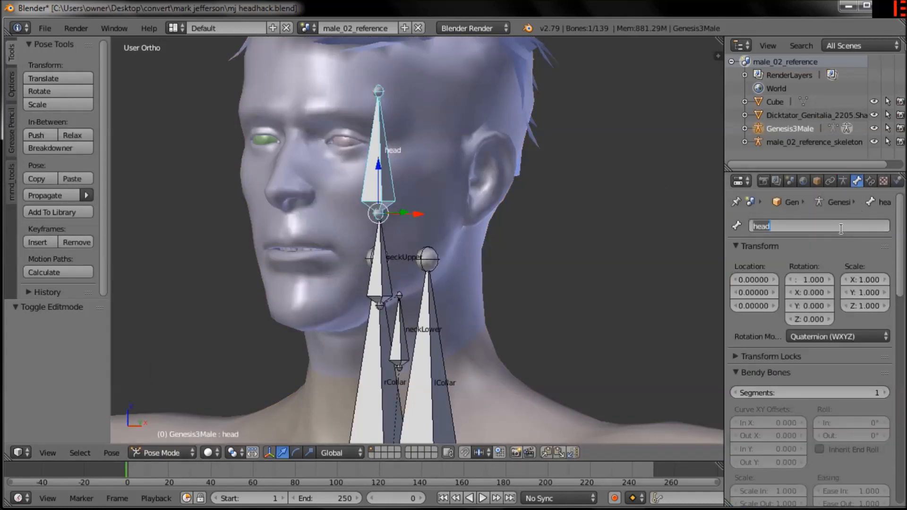
key("Escape")
Return to Object Mode, select the body mesh and put it back into Weight Paint mode
key("Tab")
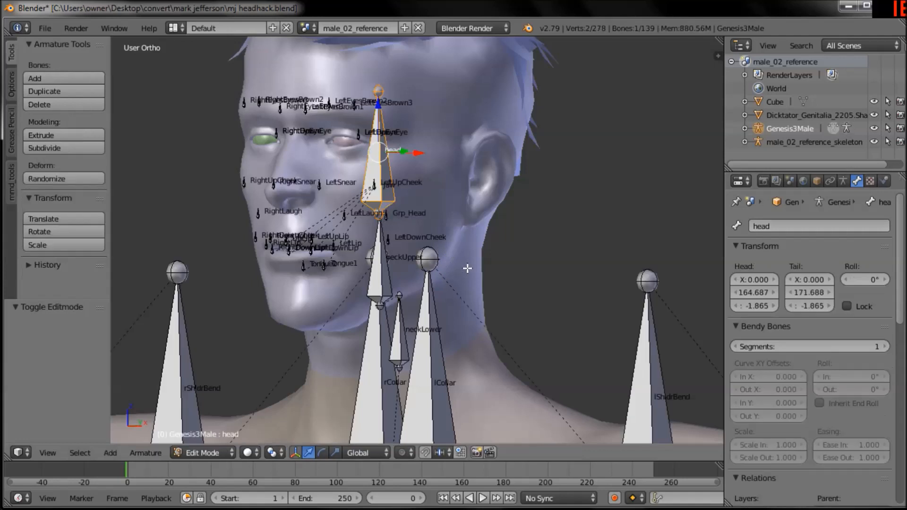
left_click(210, 453)
left_click(206, 440)
right_click(480, 281)
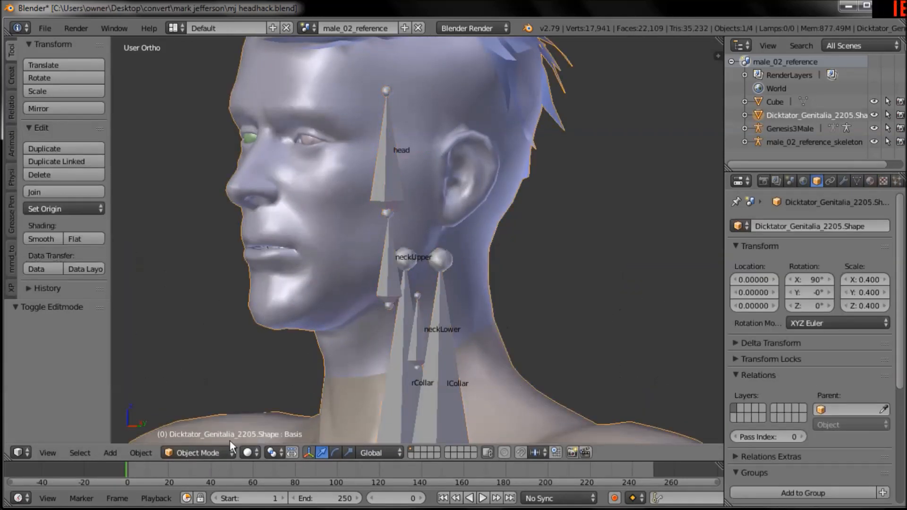
left_click(208, 452)
left_click(213, 380)
Sample the vertex groups on the back of the head and the cheek from the side in wireframe shading
middle_click_drag(506, 252, 469, 253)
key("KP_3")
key("z")
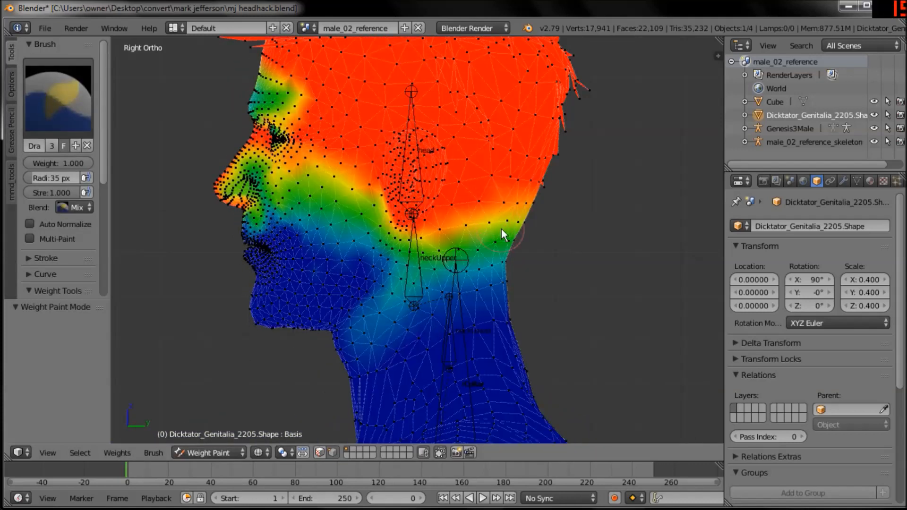
left_click(479, 243, "shift")
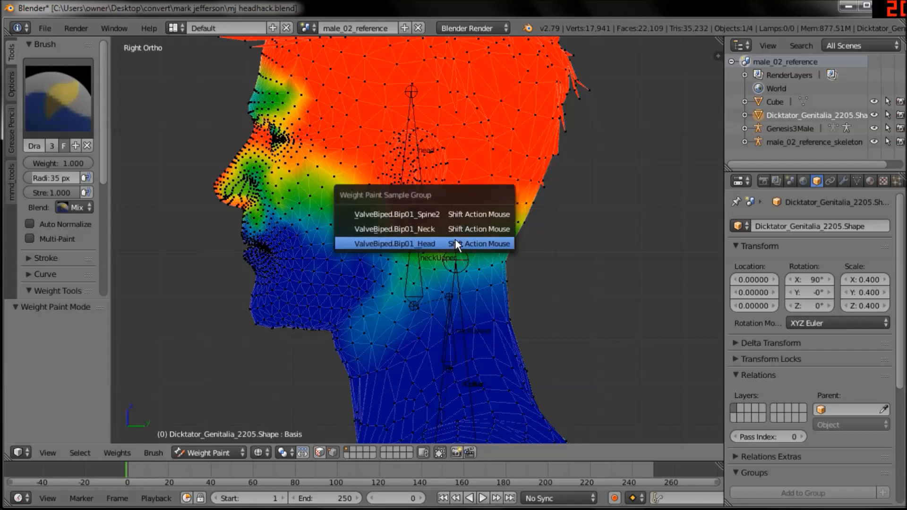
left_click(453, 217)
left_click(357, 235, "shift")
left_click(353, 245)
left_click(469, 230, "shift")
left_click(463, 243)
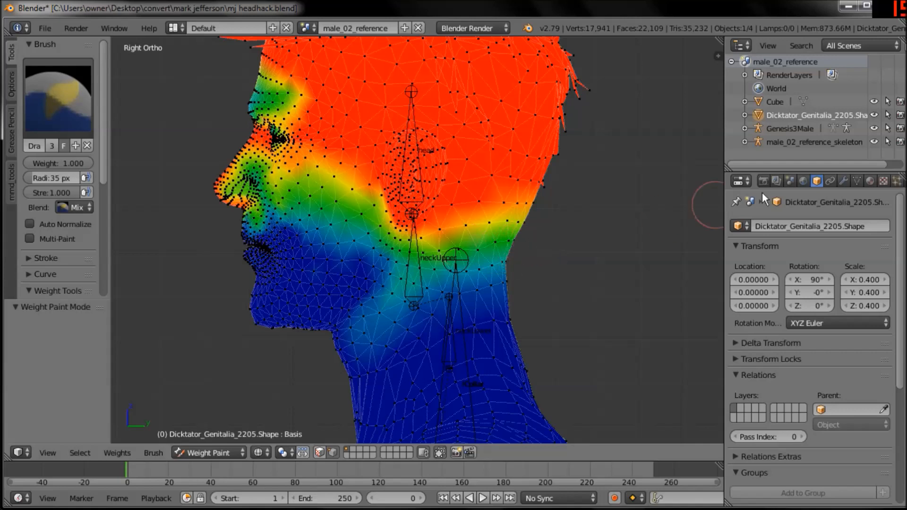
Rename the ValveBiped.Bip01_Head vertex group as head and sort the vertex groups by name
left_click(856, 180)
double_click(793, 391)
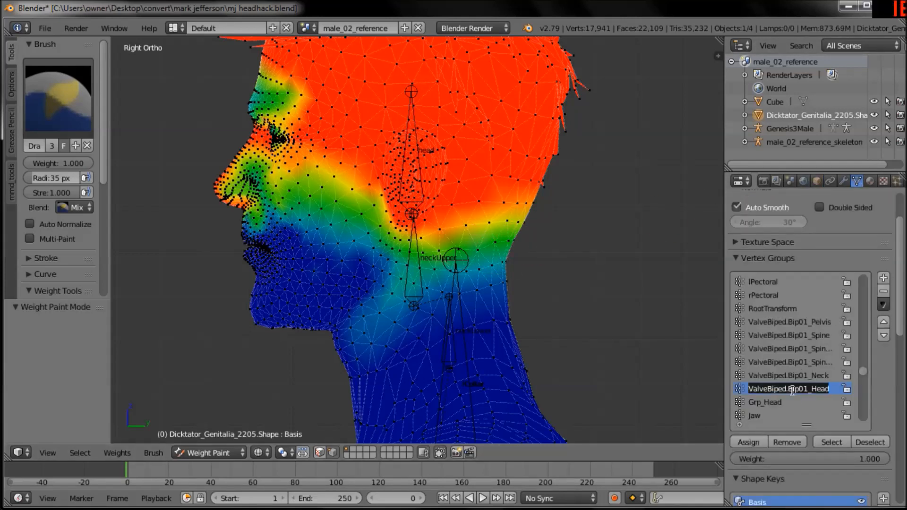
type("head")
key("Return")
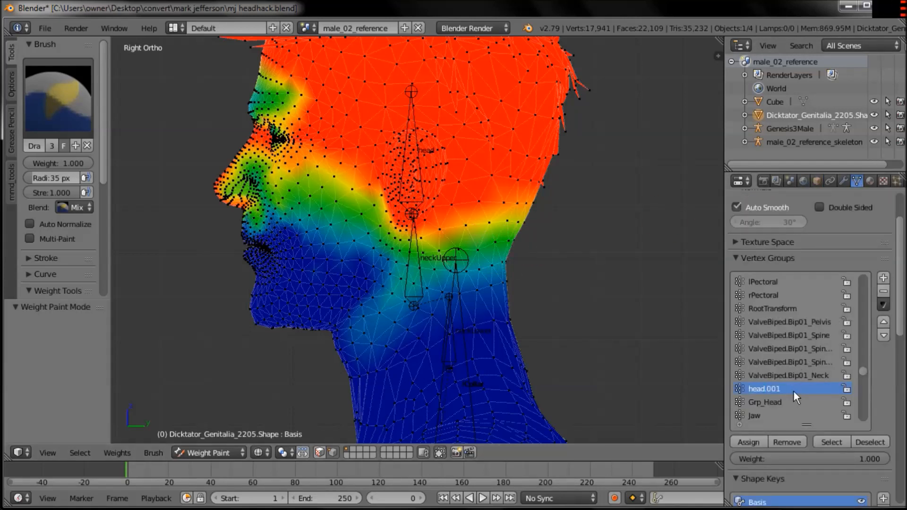
left_click(883, 304)
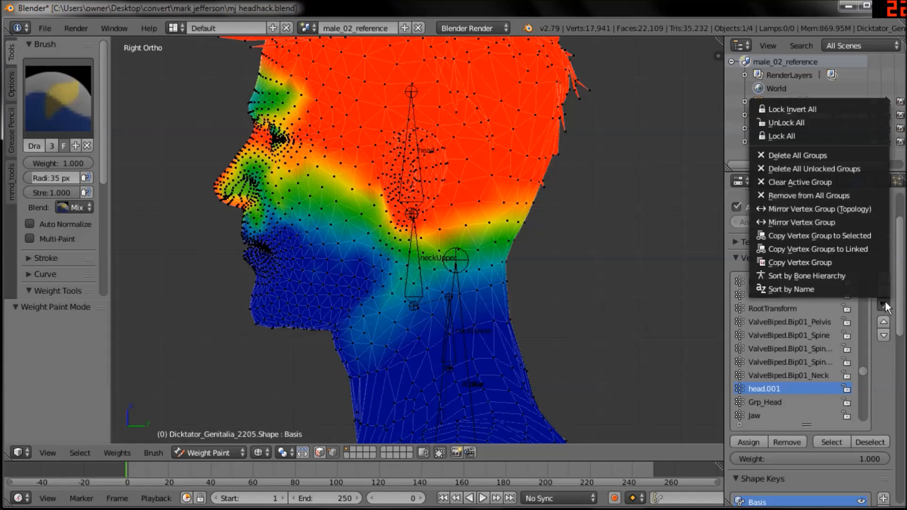
left_click(827, 287)
Remove the original unweighted head vertex group and rename head.001 as head
left_click(771, 293)
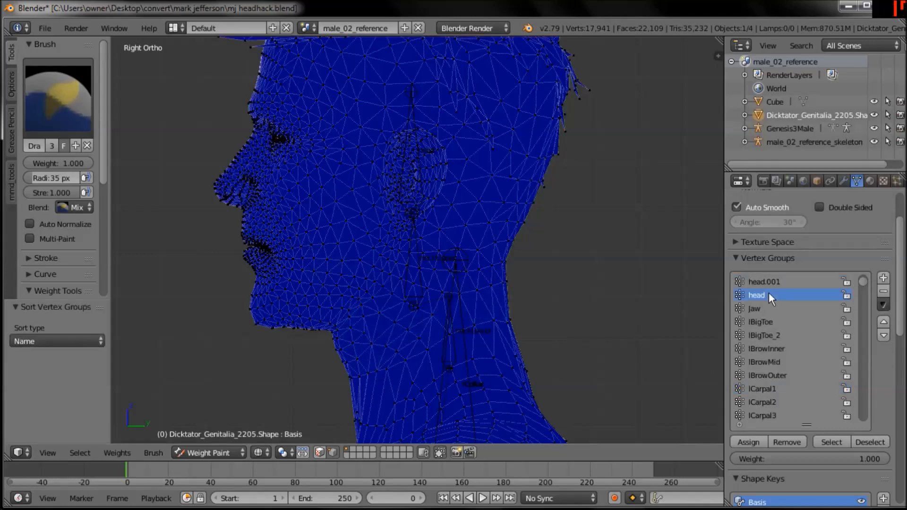
left_click(884, 292)
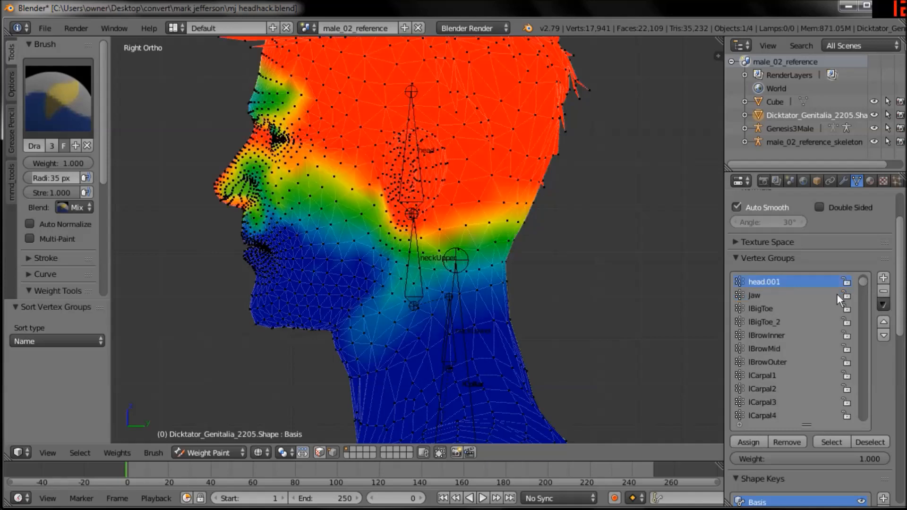
double_click(782, 282)
Sample the ValveBiped.Bip01_Neck vertex group on the mesh's neck and rename it neckUpper
scroll(363, 288, "down", 1)
middle_click_drag(395, 311, 388, 273, "shift")
scroll(394, 259, "up", 3)
left_click(398, 229, "shift")
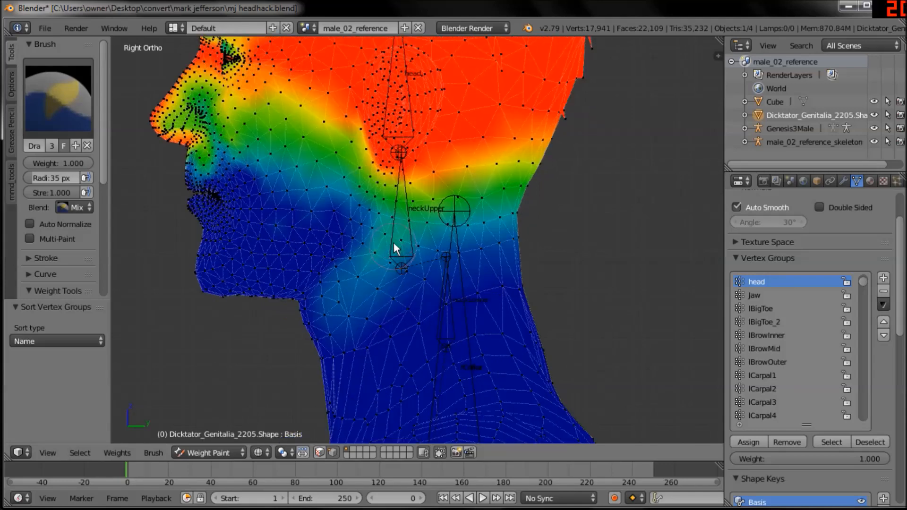
left_click(396, 240)
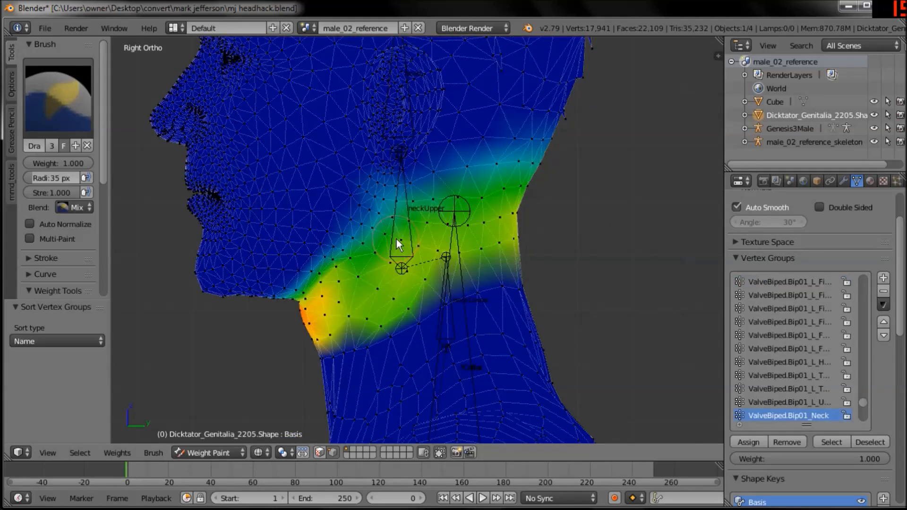
mouse_move(455, 293)
middle_mouse_down("shift")
mouse_move(453, 276)
mouse_move(469, 296)
mouse_move(475, 285)
mouse_move(455, 309)
mouse_move(473, 296)
middle_mouse_up("shift")
middle_click_drag(486, 337, 481, 309, "shift")
middle_click_drag(476, 255, 474, 265, "ctrl")
left_click(449, 303, "shift")
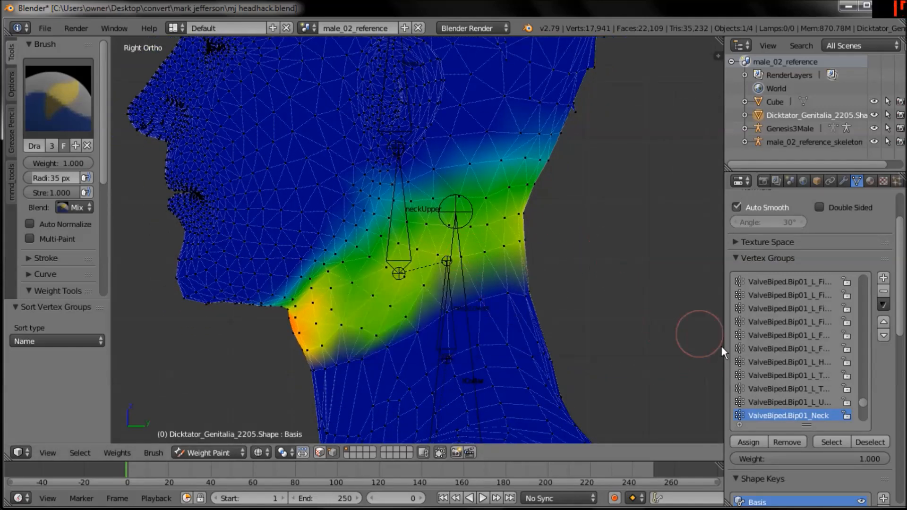
double_click(821, 413)
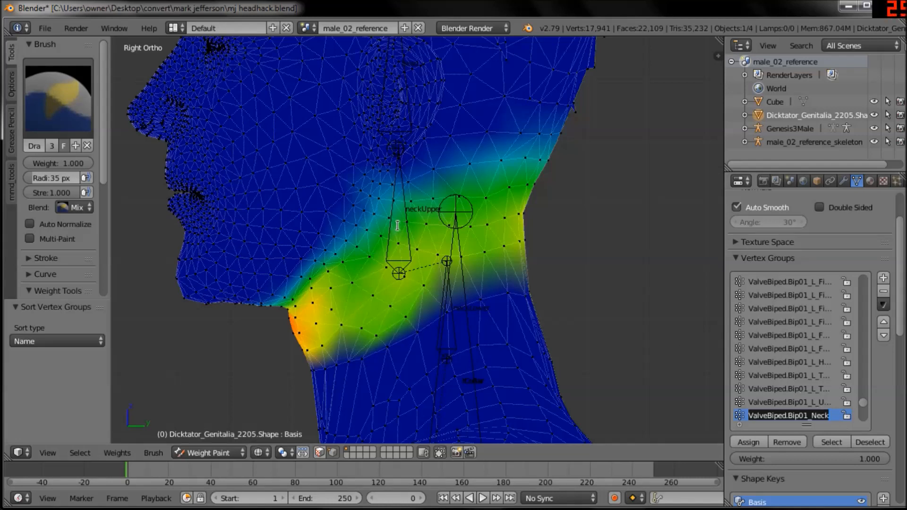
type("neckUpper")
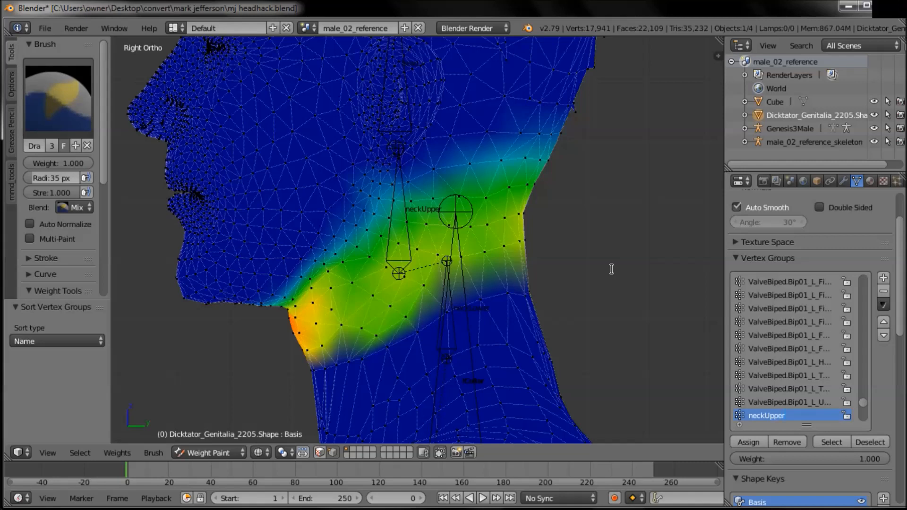
key("Return")
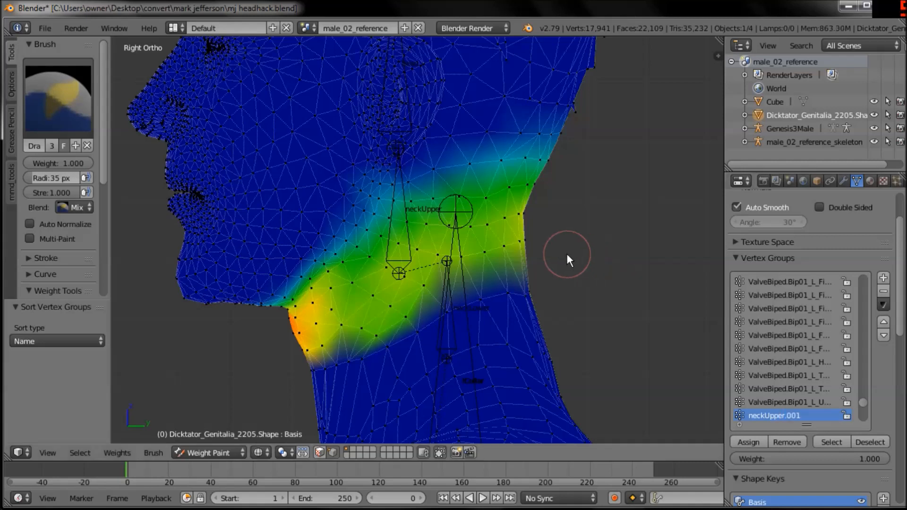
Sort the vertex groups by name and compare the painted weights of neckUpper.001 and neckUpper
left_click(883, 304)
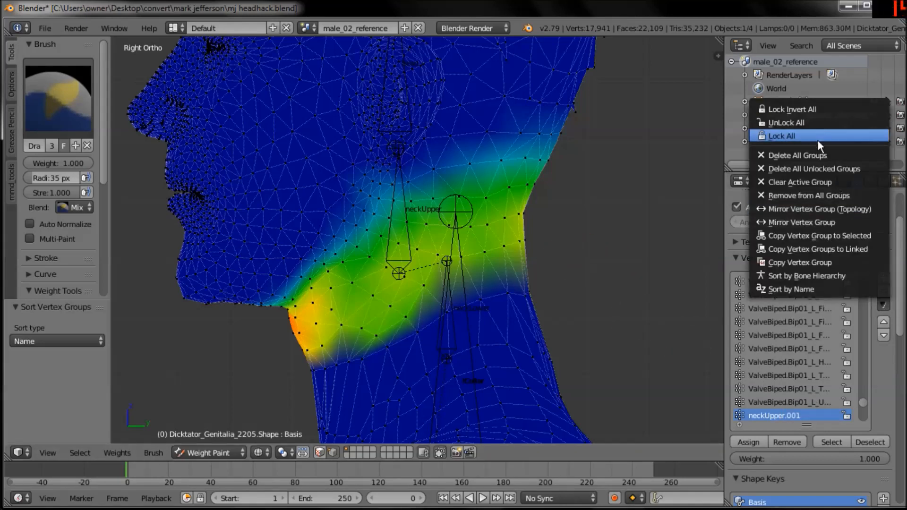
left_click(825, 290)
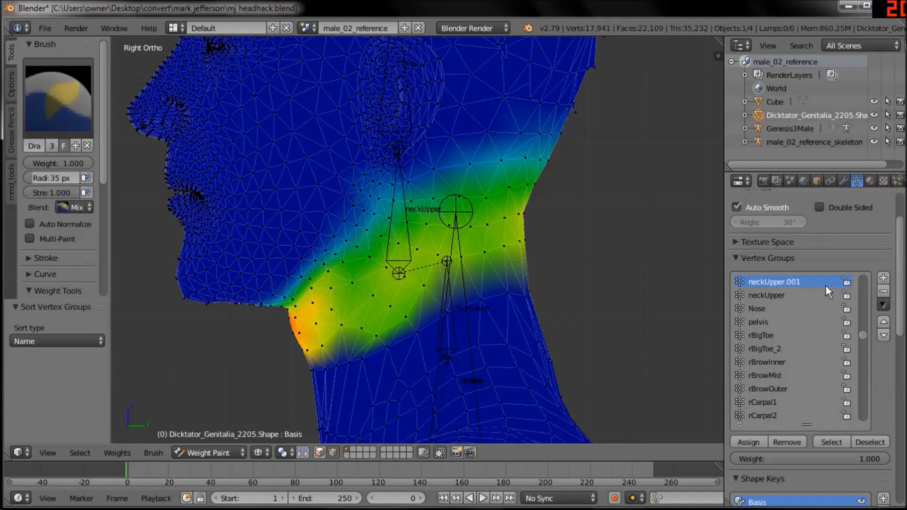
left_click(784, 295)
left_click(777, 283)
left_click(772, 297)
middle_click_drag(463, 300, 483, 224, "shift")
scroll(488, 239, "up", 1)
scroll(488, 239, "up", 1)
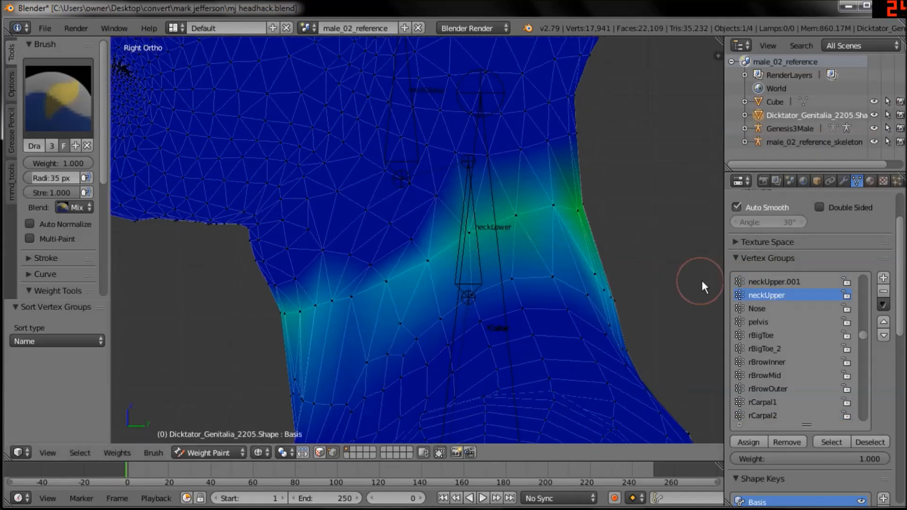
Remove the original neckUpper vertex group and rename neckUpper.001 as neckUpper
left_click(773, 282)
left_click(772, 295)
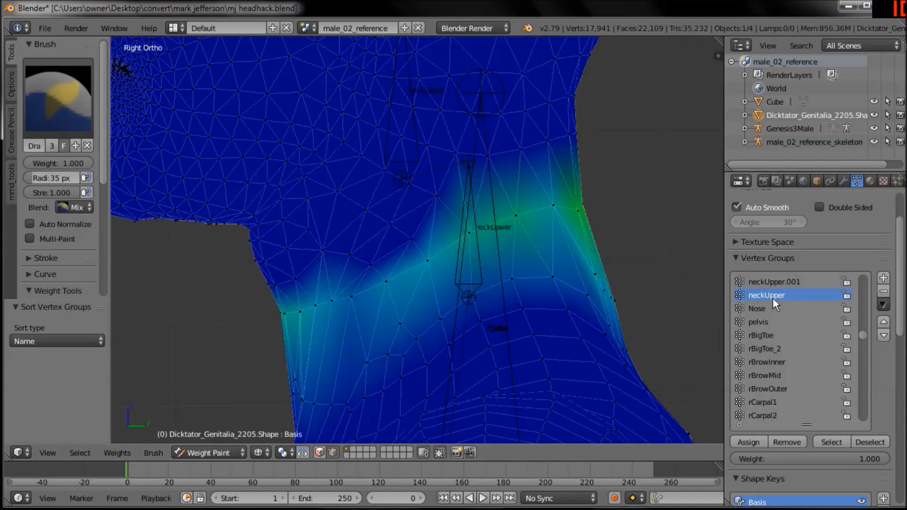
left_click(883, 292)
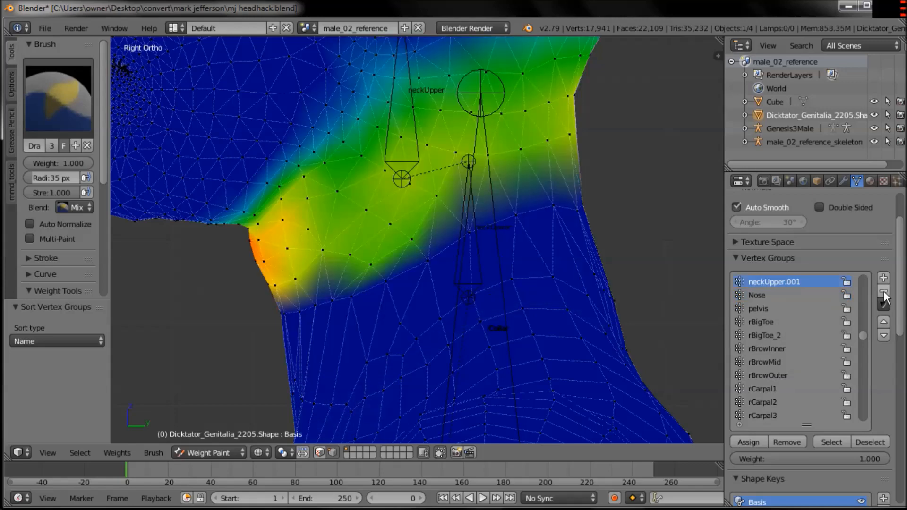
double_click(807, 282)
Leave Weight Paint mode, select the Genesis3Male skeleton, and put it into Pose Mode with solid shading
scroll(430, 222, "down", 3)
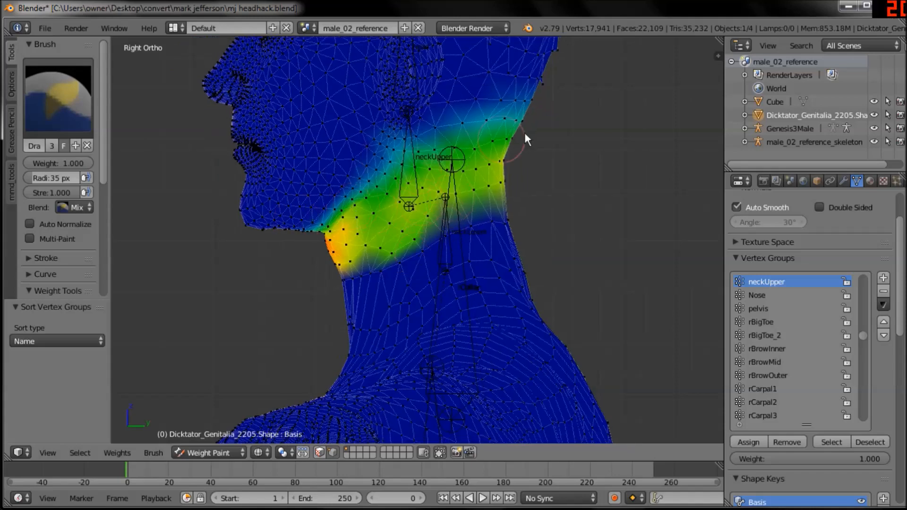
middle_click_drag(442, 217, 438, 243, "shift")
scroll(456, 277, "up", 1)
middle_click_drag(457, 276, 445, 262, "shift")
left_click(196, 453)
left_click(202, 435)
middle_click_drag(300, 350, 457, 274)
right_click(457, 267)
key("KP_3")
left_click(205, 452)
left_click(199, 407)
middle_click_drag(326, 307, 396, 274)
key("z")
Test the neck deformation by rotating the neckLower bone in front view, then undo the rotation
right_click(406, 268)
key("KP_1")
key("r")
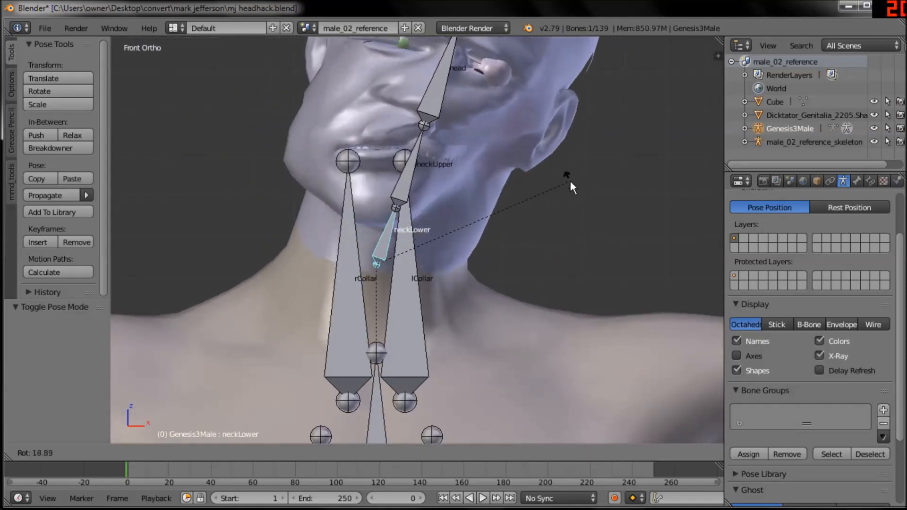
left_click(568, 188)
key("ctrl+z")
Reveal all hidden bones of the skeleton and select the Jaw bone near the ear
middle_click_drag(436, 184, 376, 256, "shift")
scroll(467, 269, "up", 1)
key("KP_3")
right_click(419, 257)
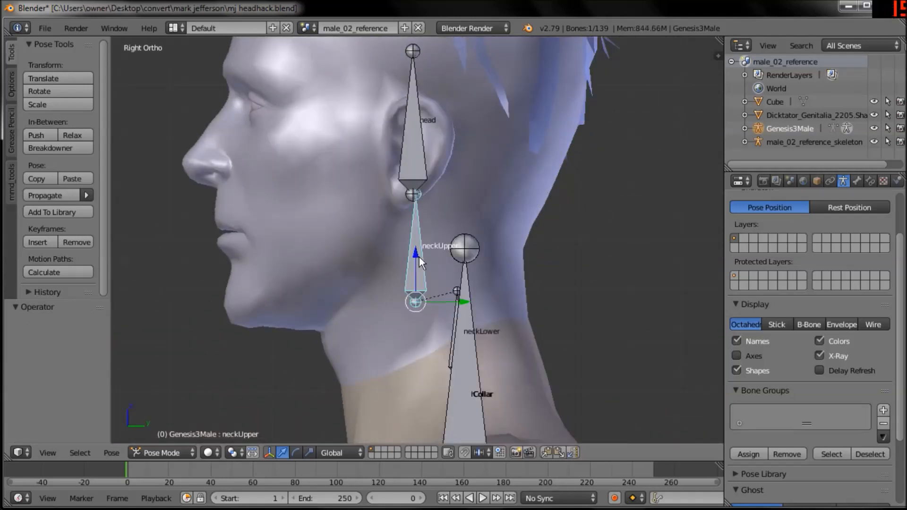
key("alt+h")
right_click(400, 171)
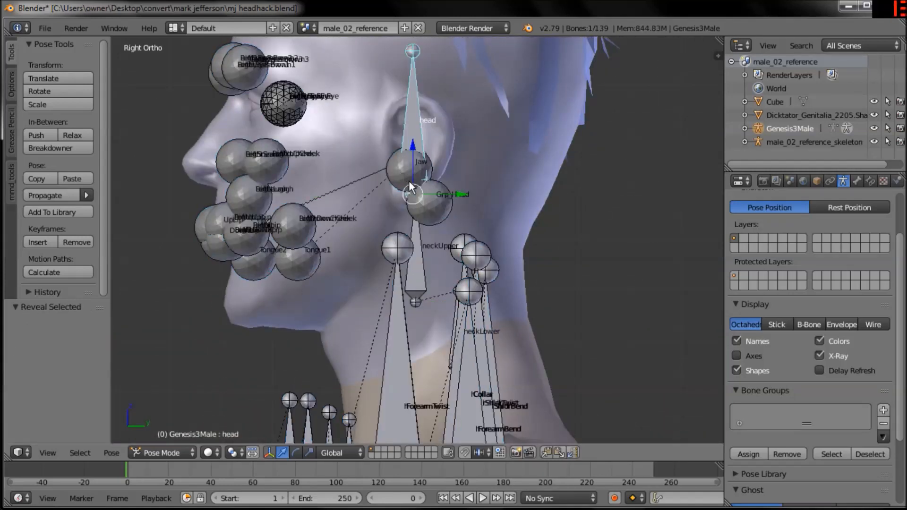
middle_click_drag(423, 213, 431, 245, "shift")
scroll(430, 245, "up", 1)
right_click(398, 202)
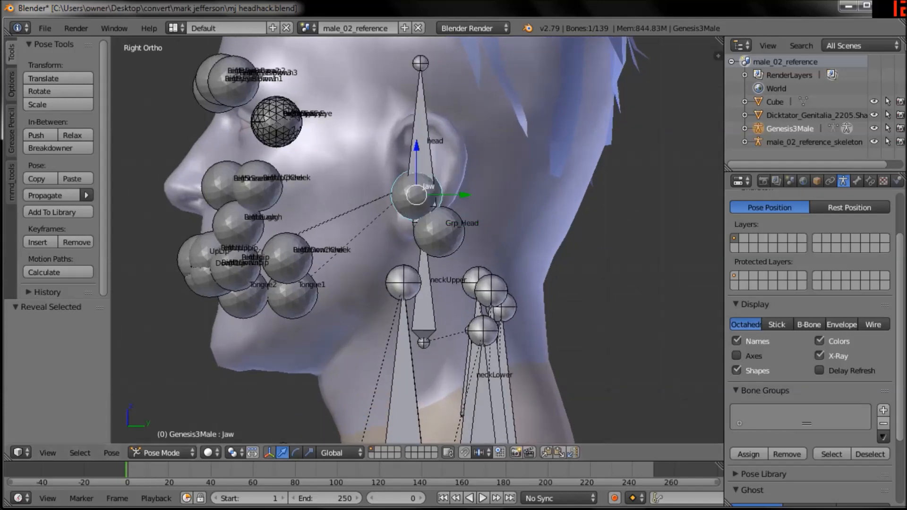
In Edit Mode, set the Jaw bone's parent to the head bone
left_click(856, 181)
scroll(887, 264, "down", 10)
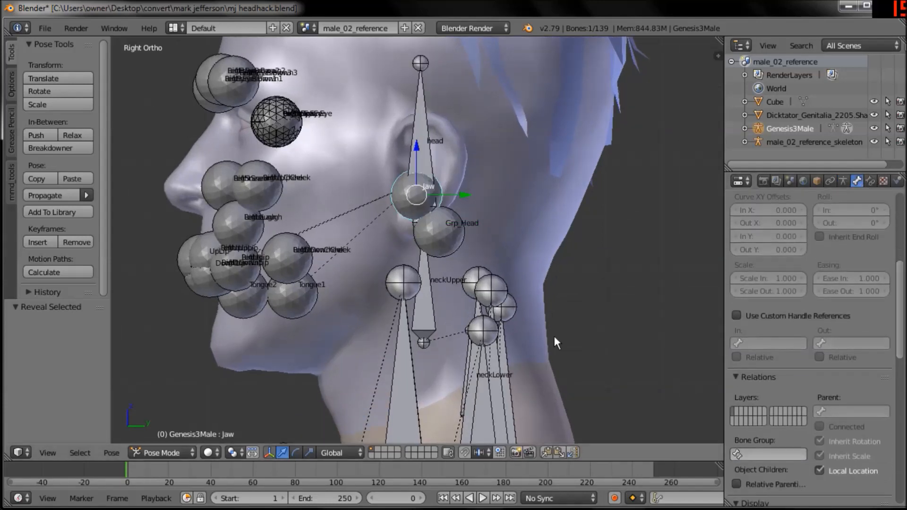
key("Tab")
scroll(810, 330, "down", 8)
scroll(887, 368, "down", 4)
scroll(869, 308, "up", 8)
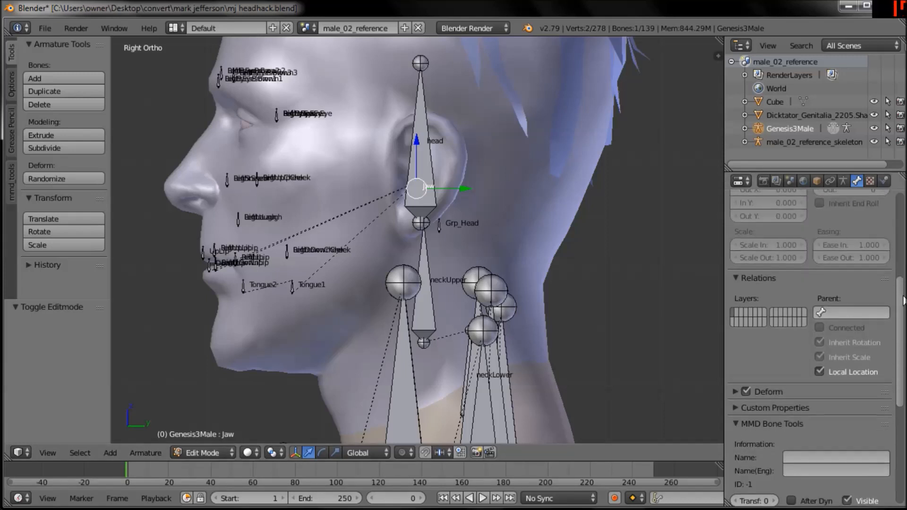
left_click(869, 311)
type("head")
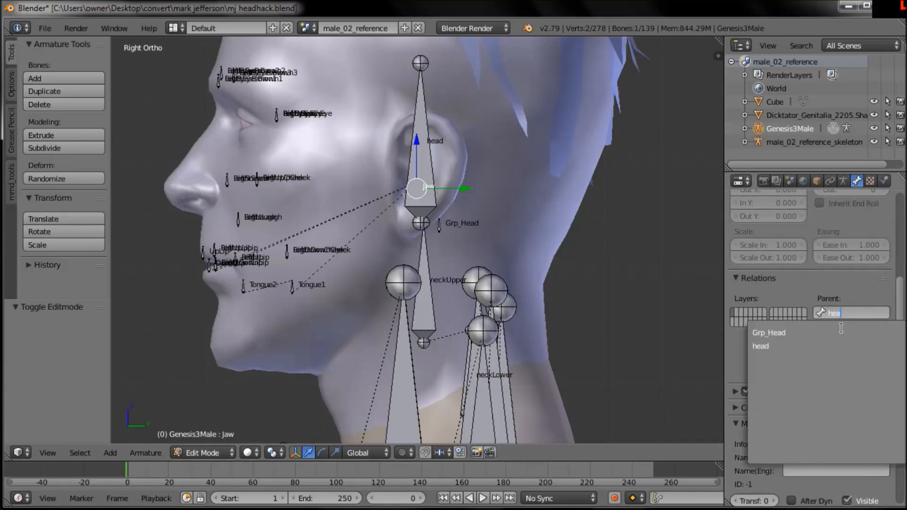
left_click(790, 342)
Switch the skeleton back to Pose Mode
middle_click_drag(537, 324, 550, 293, "shift")
left_click(200, 449)
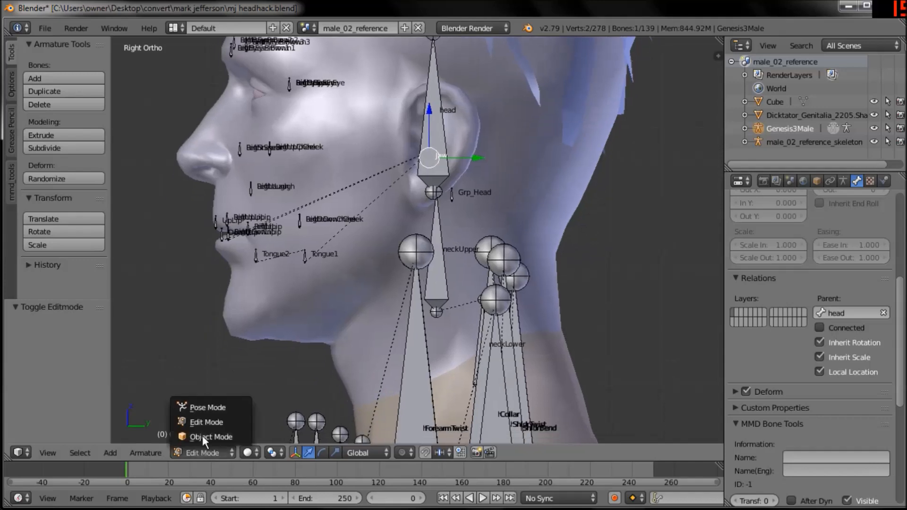
left_click(192, 451)
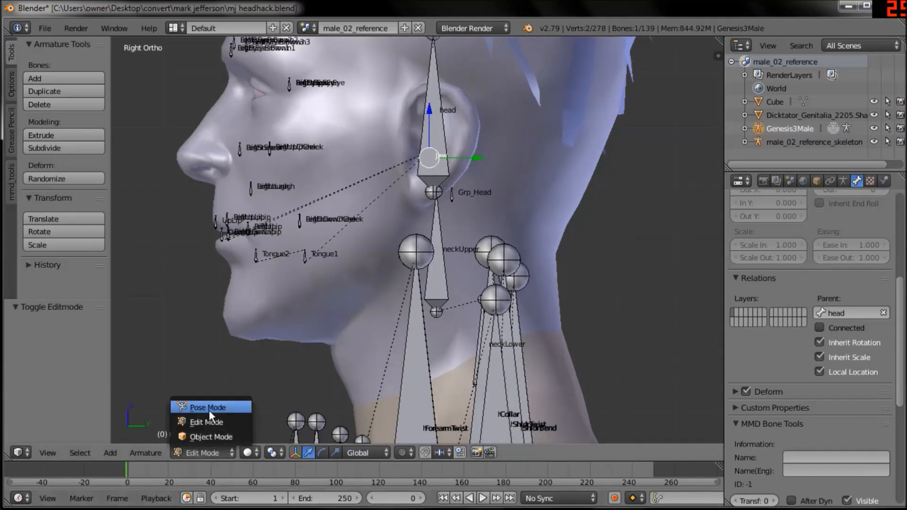
left_click(208, 407)
middle_click_drag(320, 293, 364, 292)
Rotate the head bone by -12° in front view to test how the head follows
right_click(429, 120)
key("KP_1")
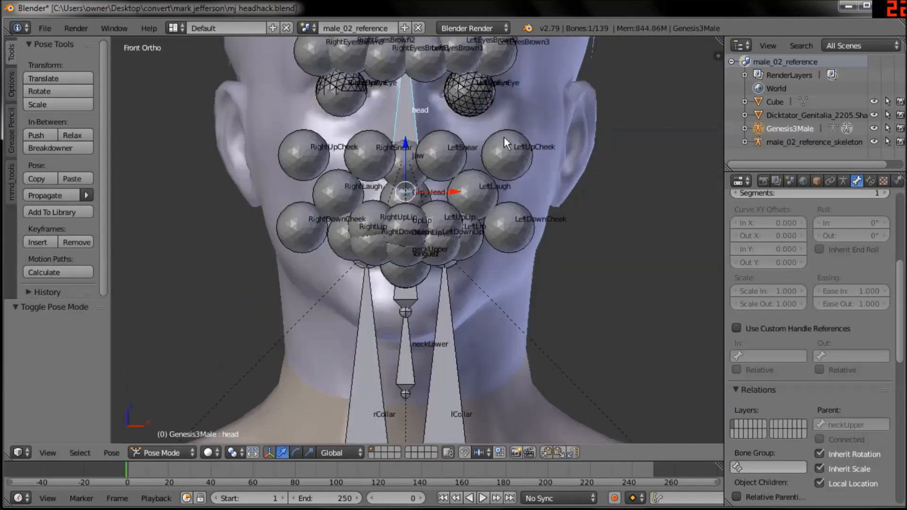
scroll(519, 196, "down", 4)
key("r")
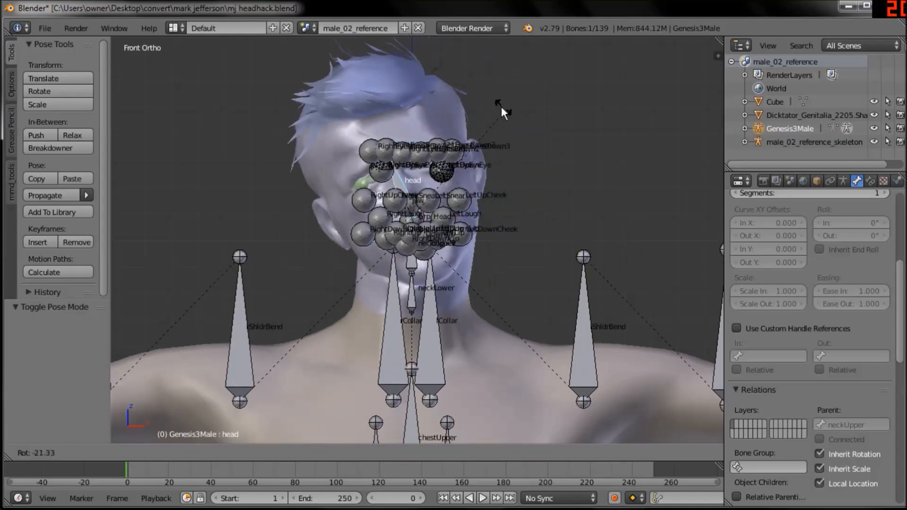
left_click(509, 140)
Turn on the rotate manipulator, swing the head bone about 31° around Y, and clear its pose rotation
middle_click_drag(504, 232, 433, 291, "shift")
scroll(435, 222, "up", 4)
left_click(297, 452)
scroll(373, 231, "down", 1)
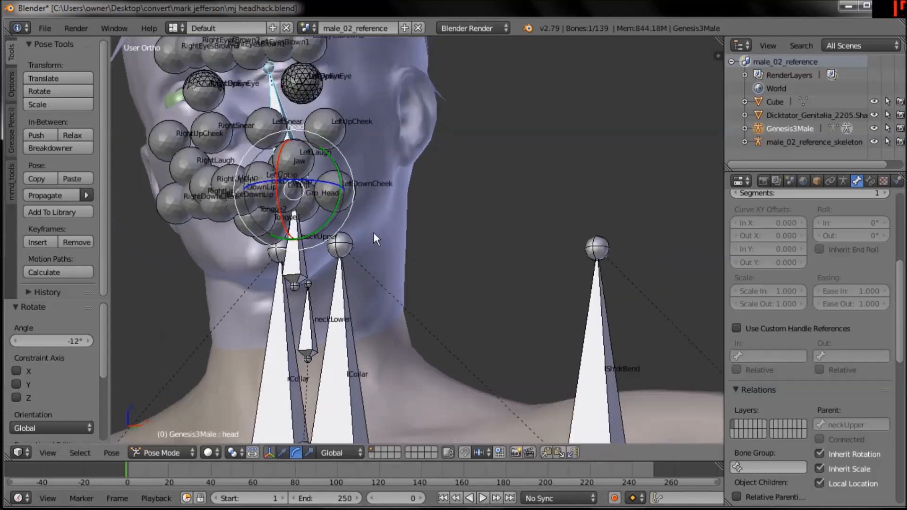
left_click_drag(338, 206, 313, 212)
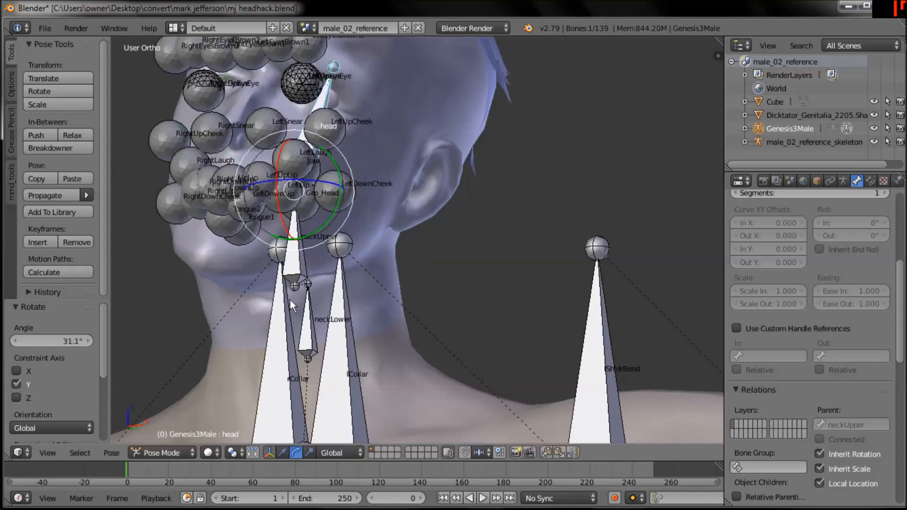
key("ctrl+z")
key("alt+r")
Test-rotate the upper neck bone with the manipulator and clear its pose rotation
middle_click_drag(356, 260, 327, 265)
right_click(347, 250)
middle_click_drag(381, 277, 427, 238, "shift")
middle_click_drag(427, 238, 408, 251, "ctrl")
left_click_drag(399, 256, 406, 229)
middle_click_drag(366, 291, 388, 285)
key("KP_1")
middle_click_drag(283, 293, 408, 293, "shift")
key("alt+r")
Rotate the neckLower bone 28° around Y to test the neck, then clear its pose rotation
right_click(420, 310)
left_click_drag(419, 287, 452, 312)
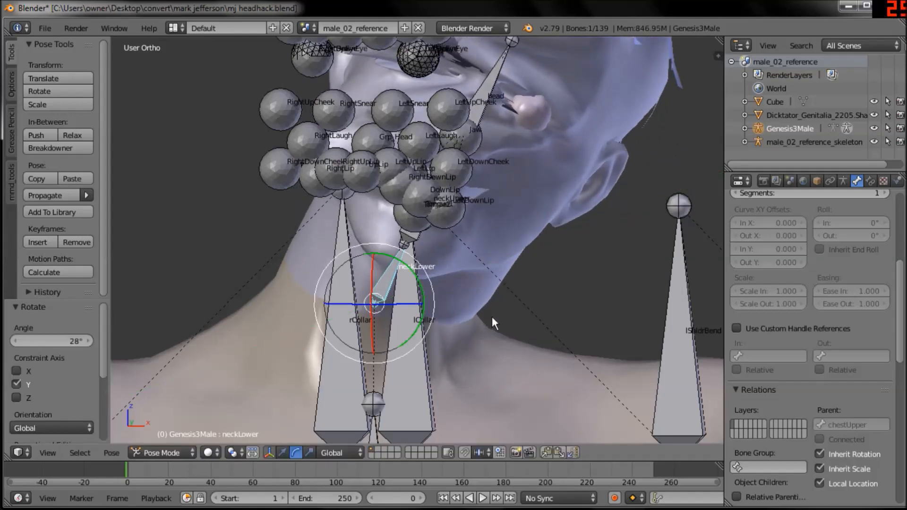
key("alt+r")
Select the body mesh, return it to Weight Paint mode, and examine the neckLower weights from the side and front
right_click(492, 365)
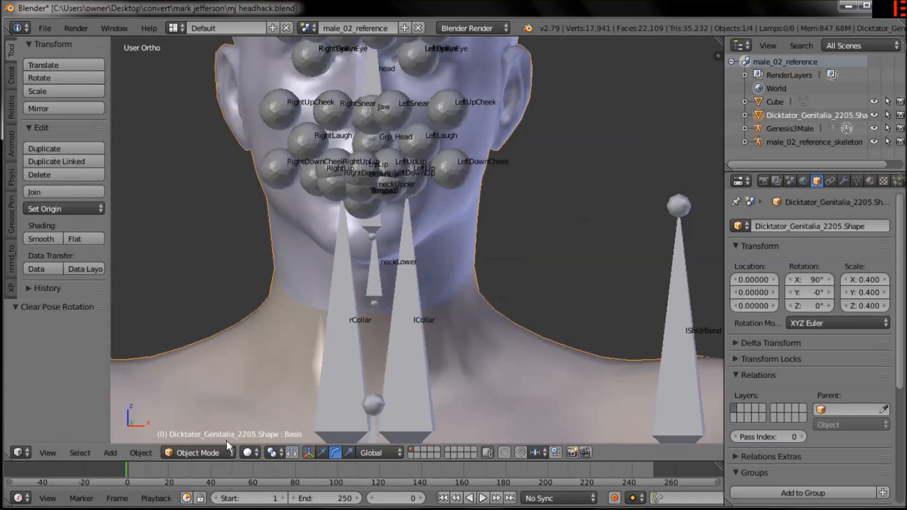
left_click(201, 452)
left_click(208, 382)
scroll(378, 314, "down", 2, "shift")
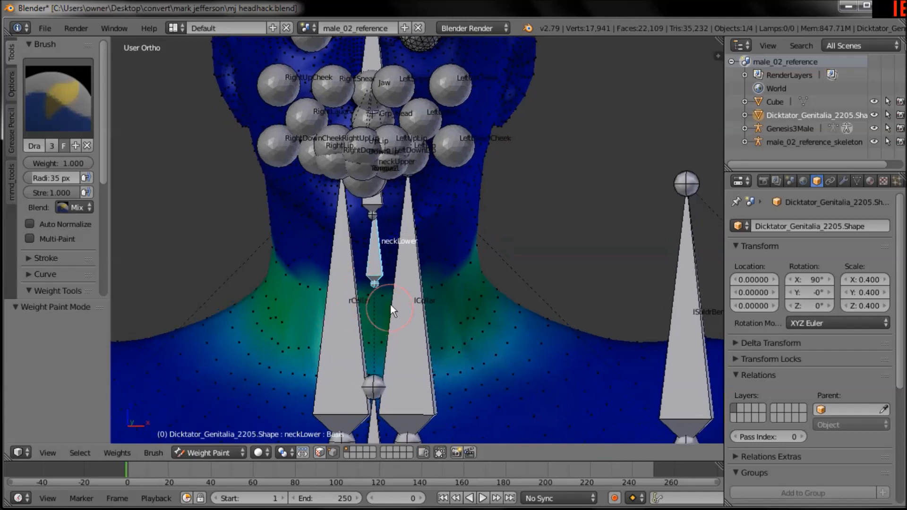
middle_click_drag(390, 305, 382, 301)
key("KP_3")
middle_click_drag(512, 301, 413, 310, "shift")
scroll(413, 308, "up", 1)
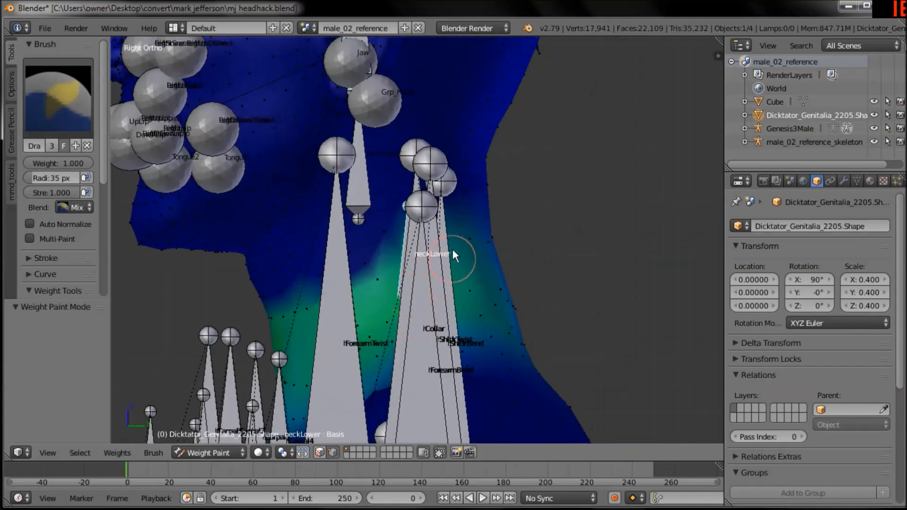
scroll(452, 250, "down", 4)
key("KP_1")
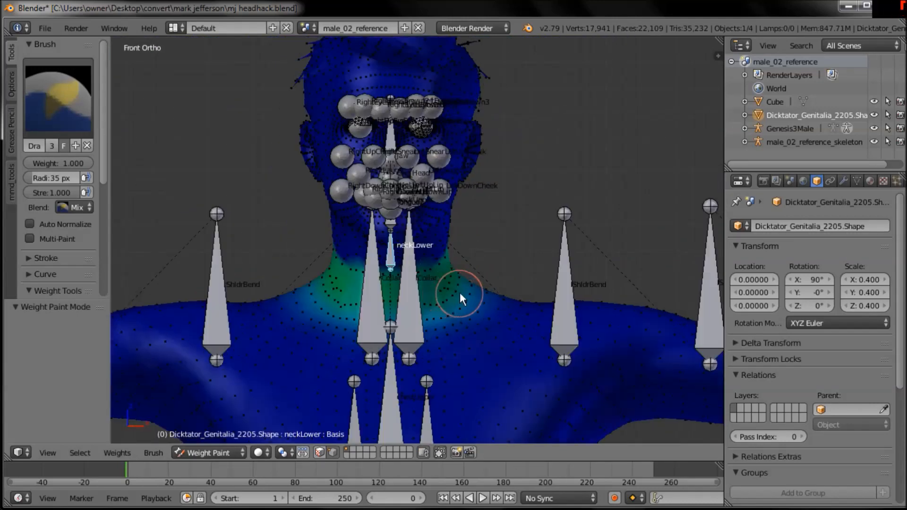
Switch to the Genesis3Male armature in Pose mode, select the neck, chest and arm bones covering the upper body, and hide them
key("Tab")
key("Tab")
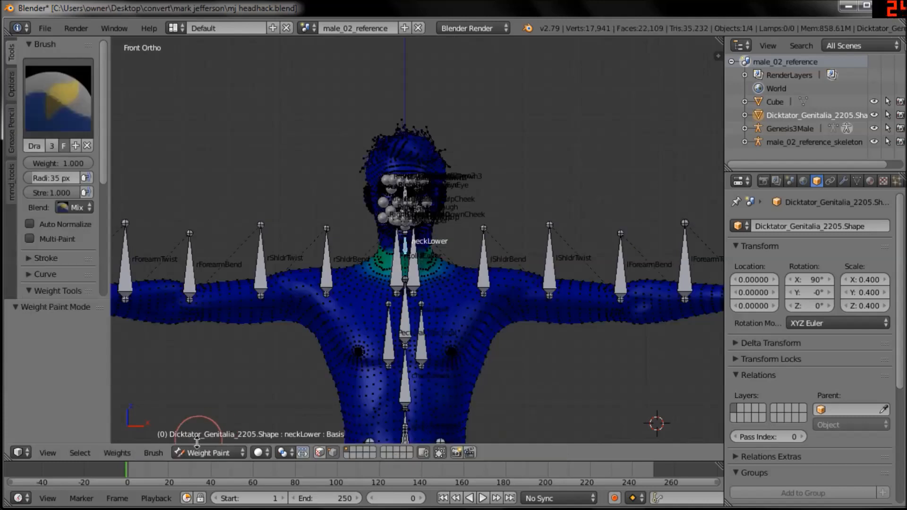
left_click(203, 453)
left_click(208, 439)
right_click(485, 248)
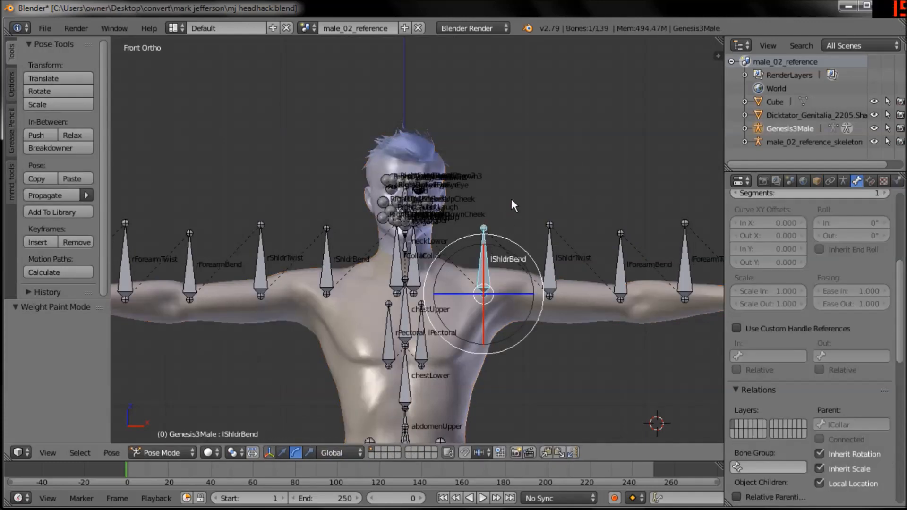
scroll(547, 253, "down", 4)
mouse_move(569, 221)
left_mouse_down("ctrl")
mouse_move(415, 223)
mouse_move(223, 347)
mouse_move(661, 270)
mouse_move(588, 319)
left_mouse_up("ctrl")
key("h")
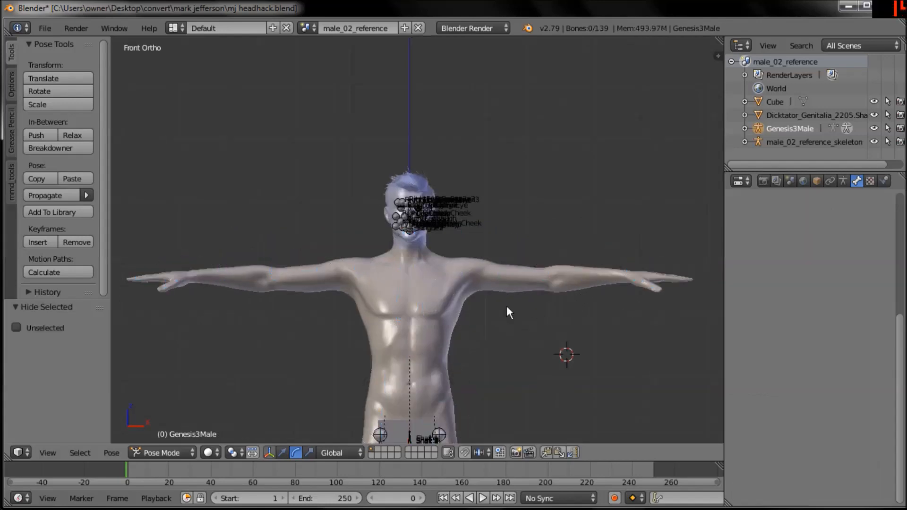
Select the body mesh, return it to Weight Paint mode, and show the neckLower weights from the side
scroll(493, 283, "up", 4)
right_click(486, 335)
scroll(485, 335, "up", 3)
left_click(215, 452)
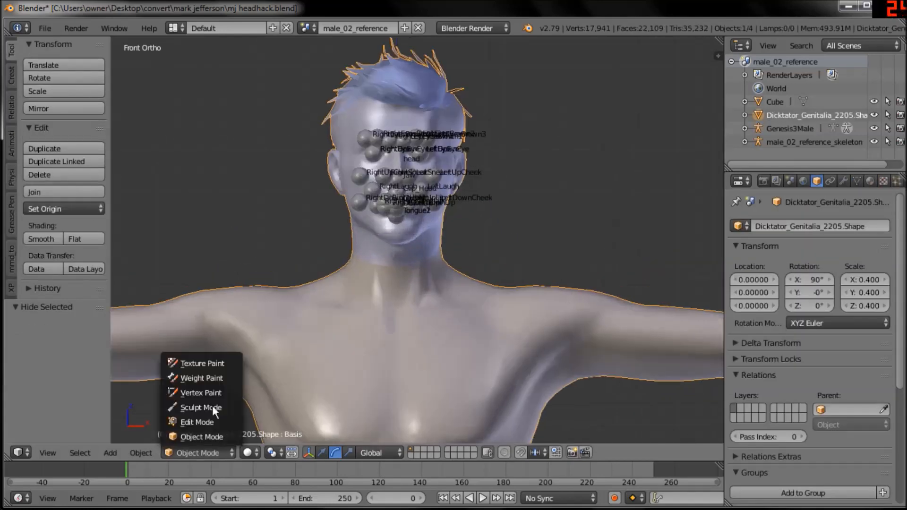
left_click(206, 378)
scroll(415, 282, "up", 2)
key("KP_3")
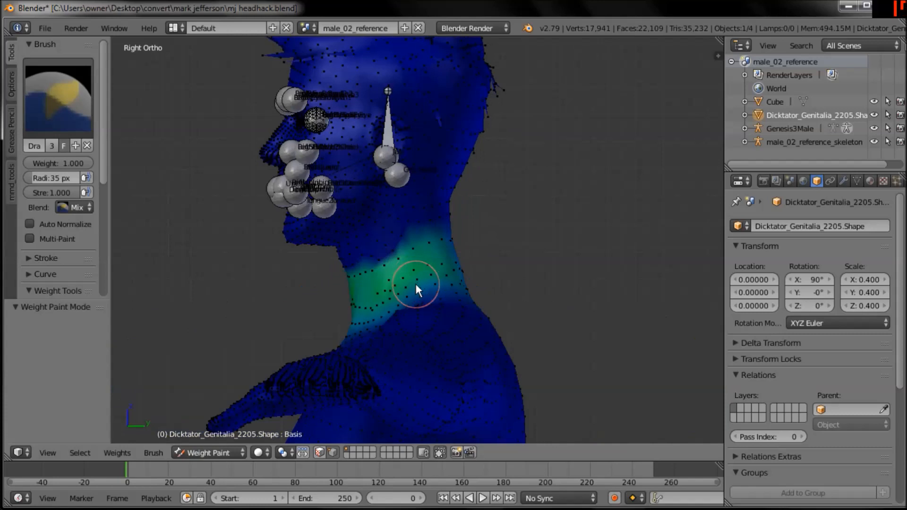
scroll(451, 287, "up", 2)
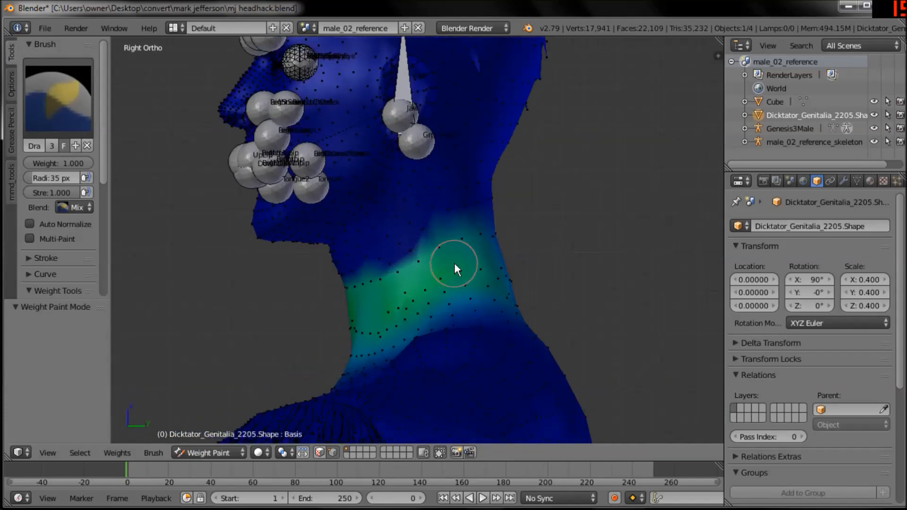
Show the body mesh's vertex groups and turn vertex selection masking off and back on
key("a")
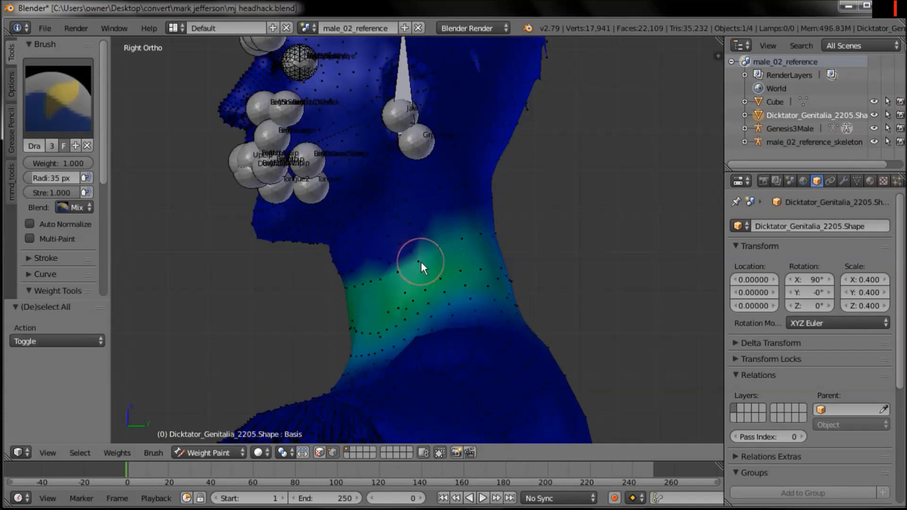
left_click(856, 180)
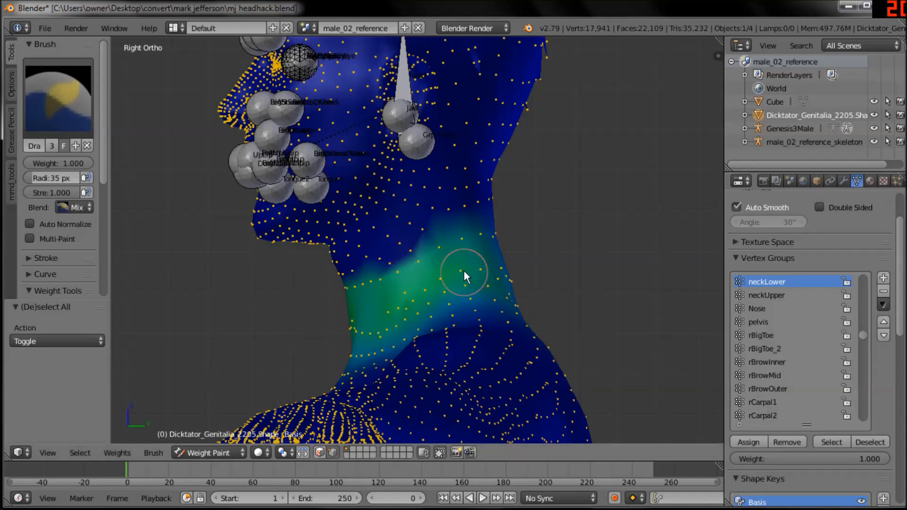
key("a")
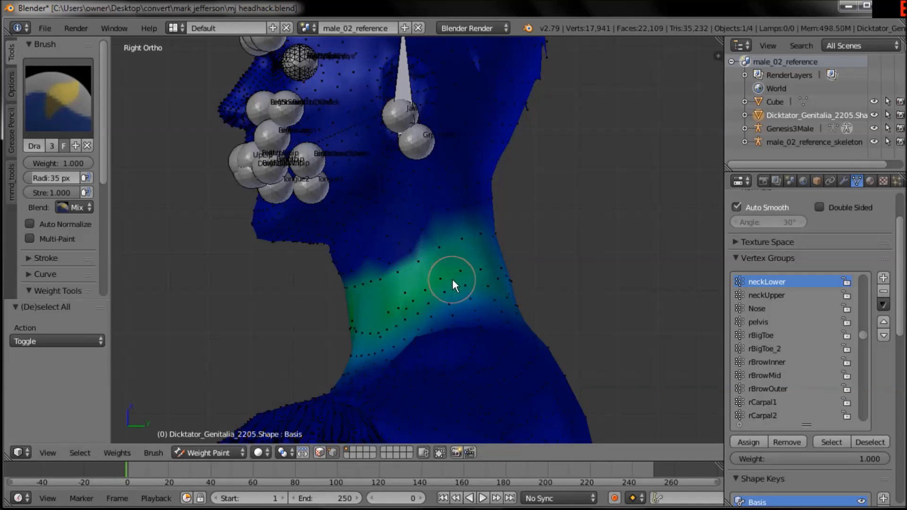
left_click(333, 453)
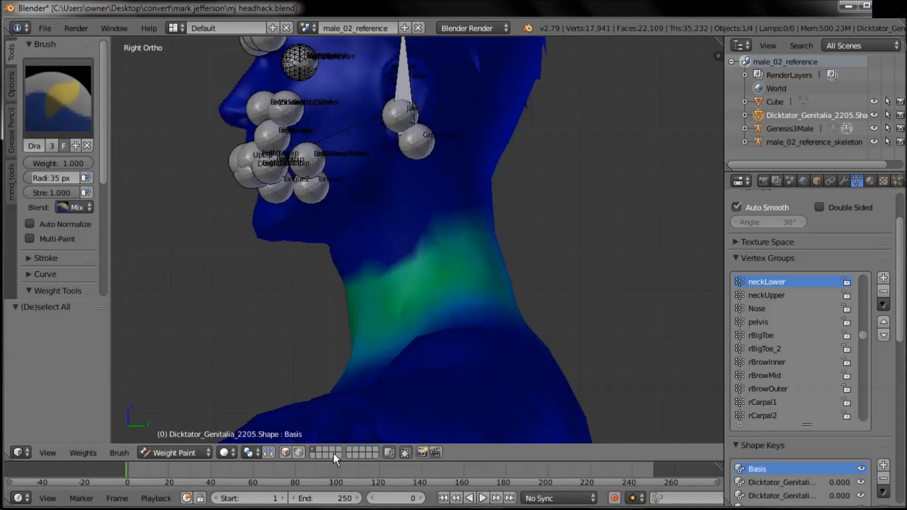
left_click(299, 454)
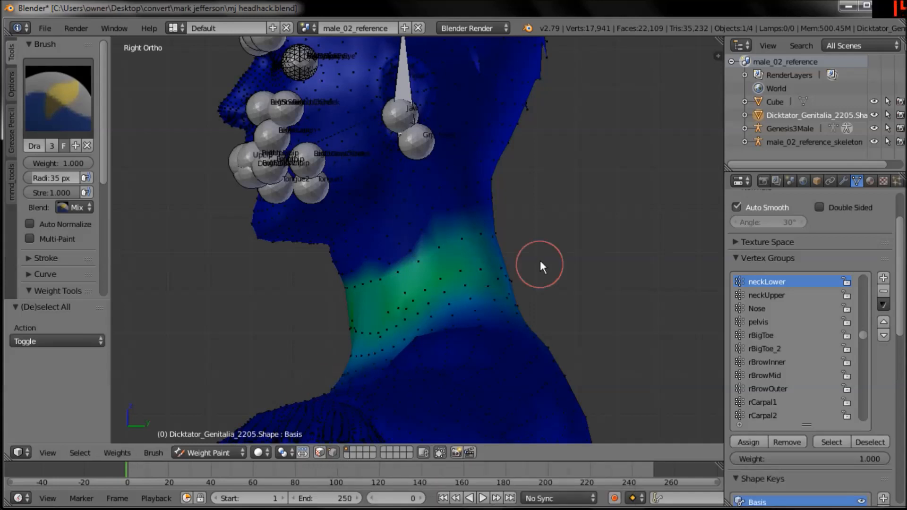
Select all mesh vertices and repeatedly smooth the neckLower weights with a factor of 0.5
left_click_drag(386, 232, 544, 284, "ctrl")
key("a")
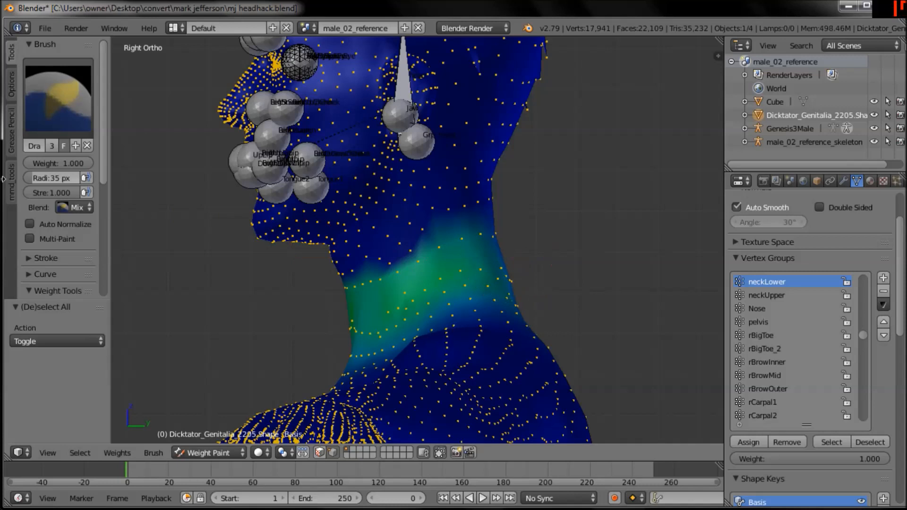
left_click_drag(100, 144, 107, 265)
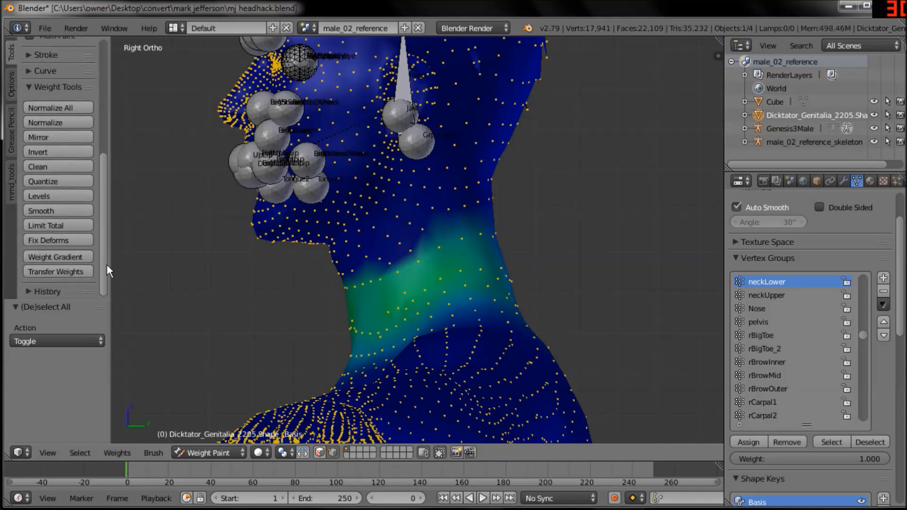
left_click(59, 214)
left_click(60, 214)
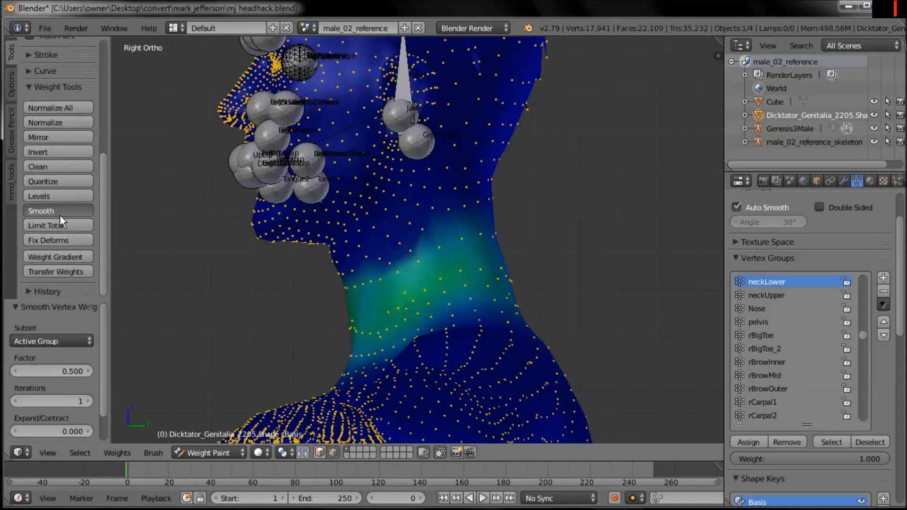
scroll(424, 264, "up", 1)
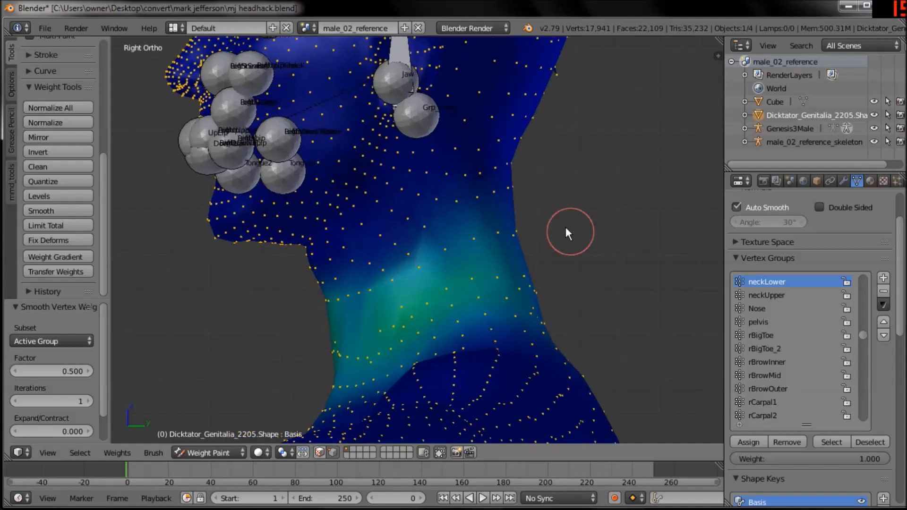
scroll(424, 267, "down", 1)
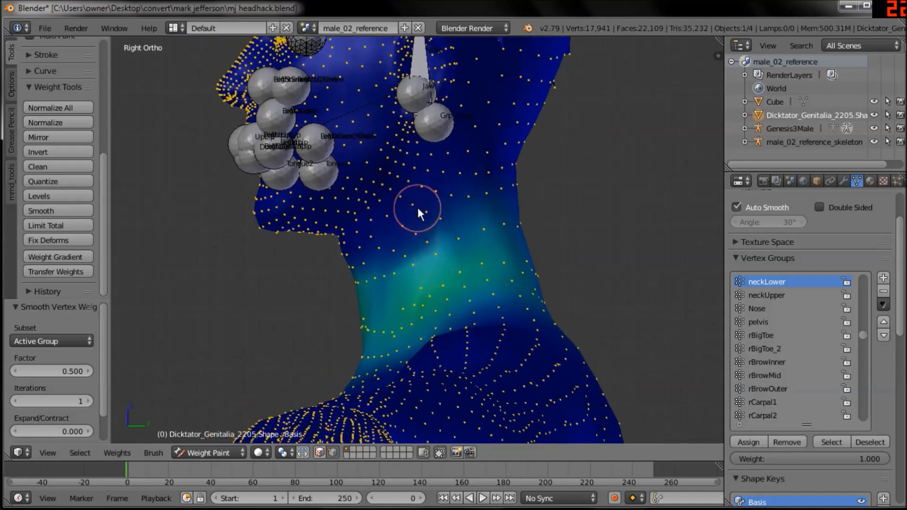
Sample the vertex groups on the side of the neck, choose ValveBiped.Bip01_Spine2, and remove that group from the mesh
left_click(418, 208, "shift")
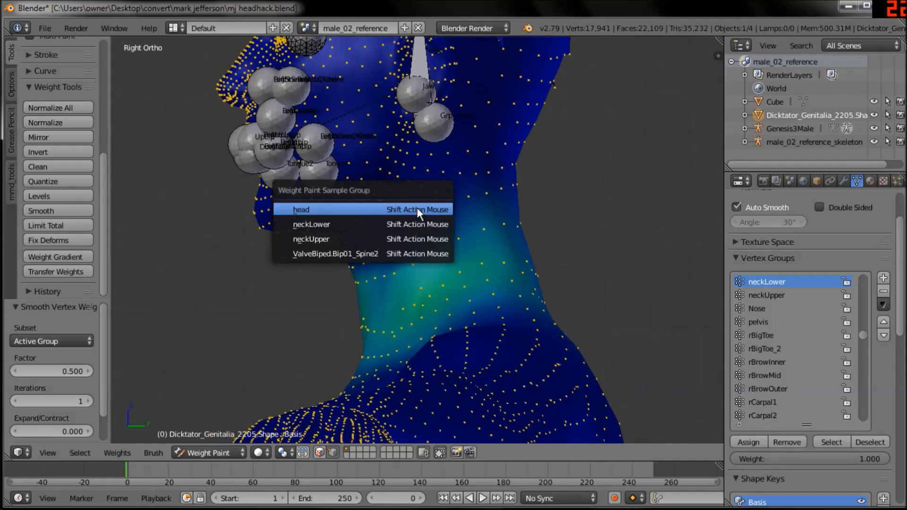
left_click(393, 254)
scroll(425, 297, "down", 1)
middle_click_drag(415, 297, 514, 305)
scroll(507, 277, "down", 1)
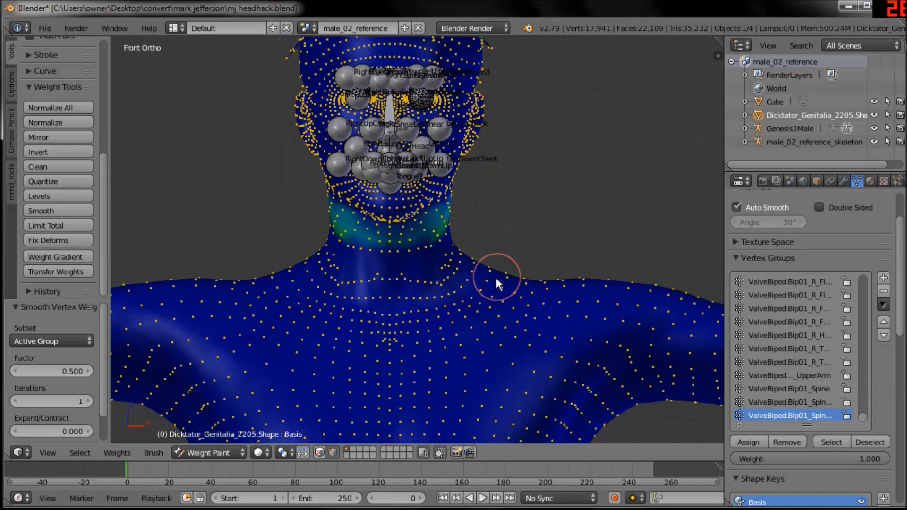
key("Tab")
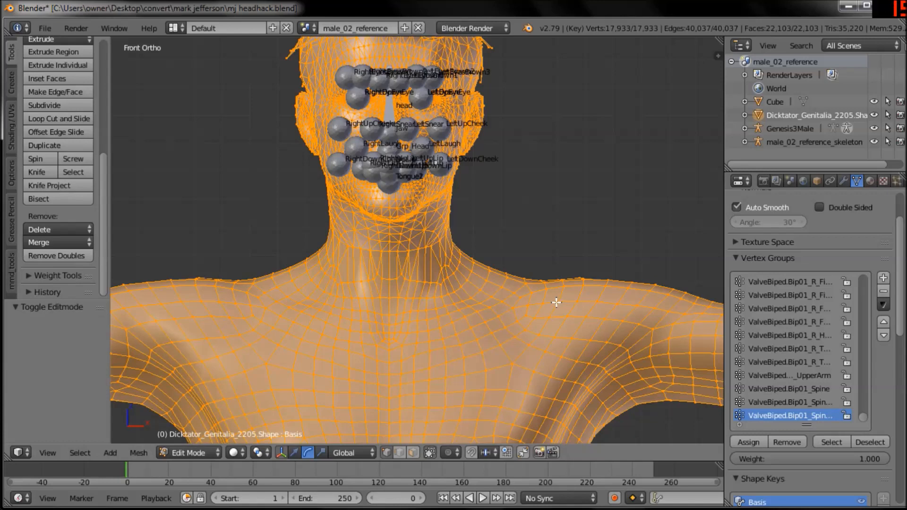
key("Tab")
left_click(883, 291)
Sample the groups on the side of the neck again, then undo the removal of the ValveBiped.Bip01_Spine2 group
key("KP_3")
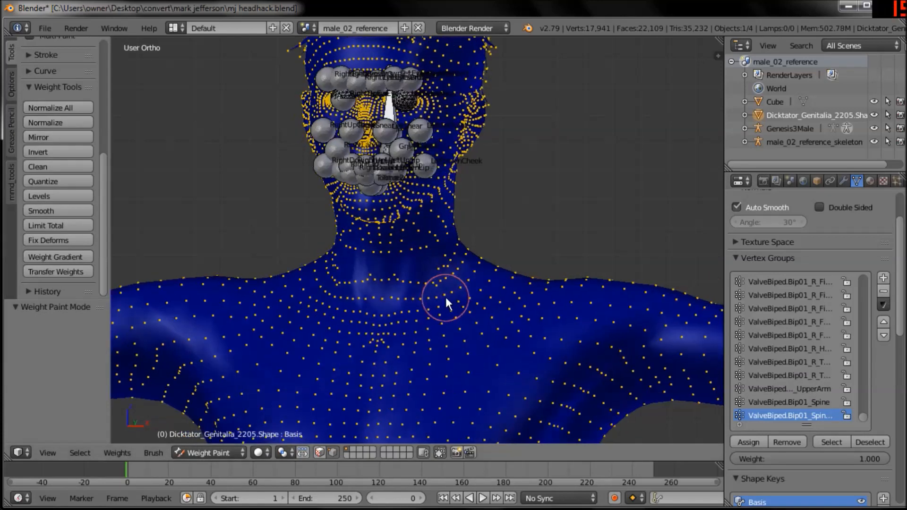
middle_click_drag(469, 285, 471, 313, "shift")
scroll(467, 307, "up", 2)
left_click(445, 251, "shift")
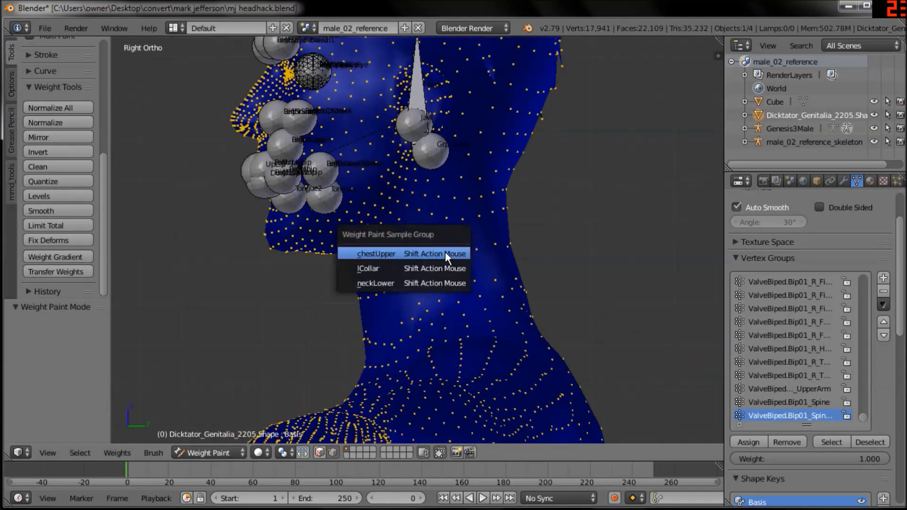
key("ctrl+z")
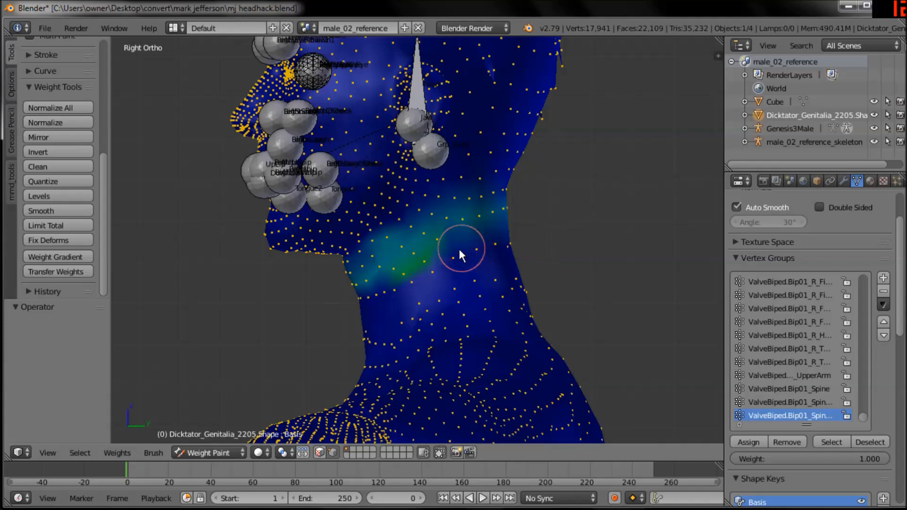
Sample the groups influencing the side of the neck, compare neckLower, and make neckUpper the active vertex group
left_click(424, 264, "shift")
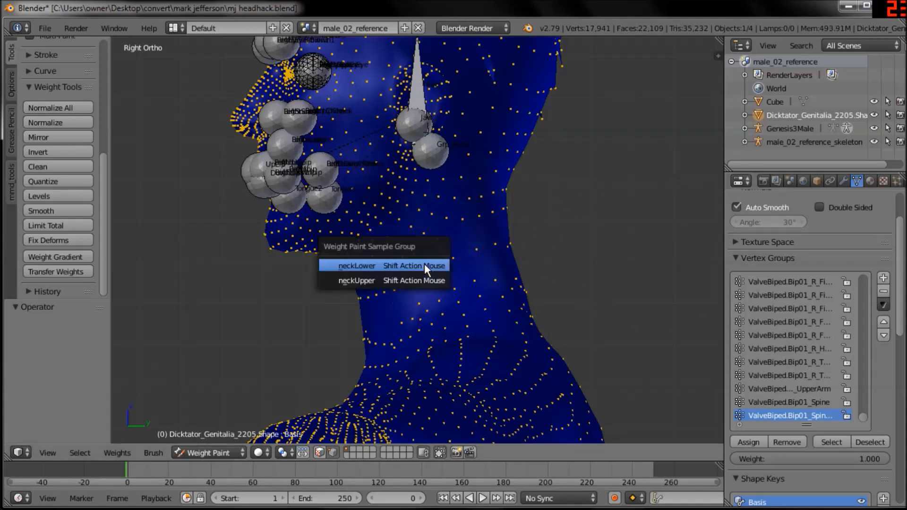
left_click(424, 264)
scroll(509, 325, "up", 1)
left_click(459, 261, "shift")
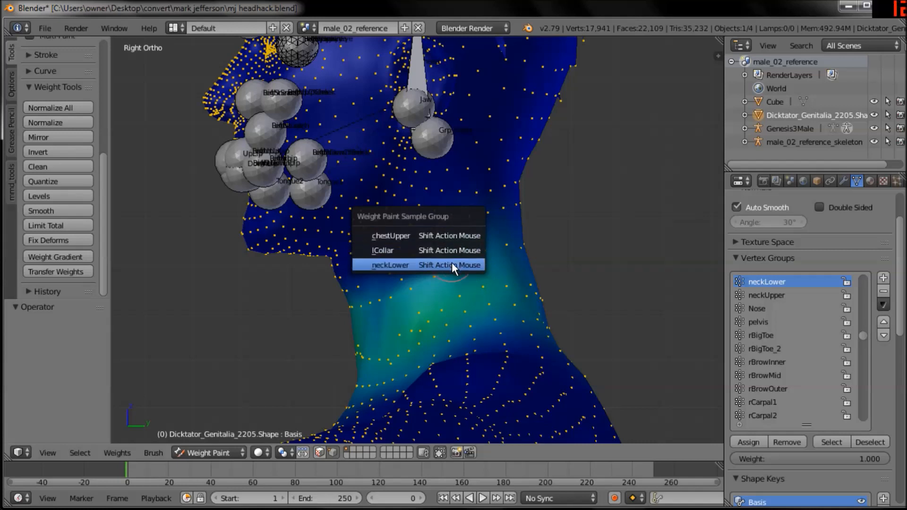
left_click(451, 263)
left_click(753, 294)
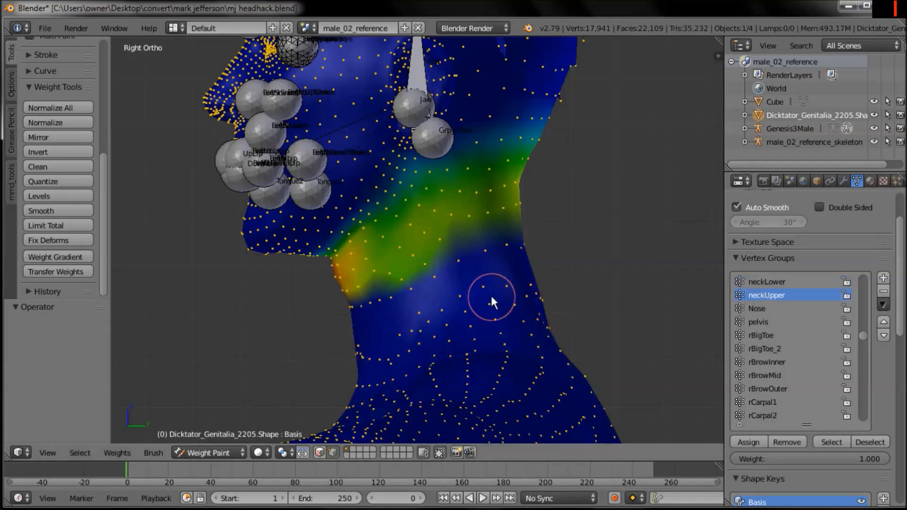
Examine the neckUpper weights along the side of the neck, from the jawline to the nape
scroll(502, 341, "up", 3)
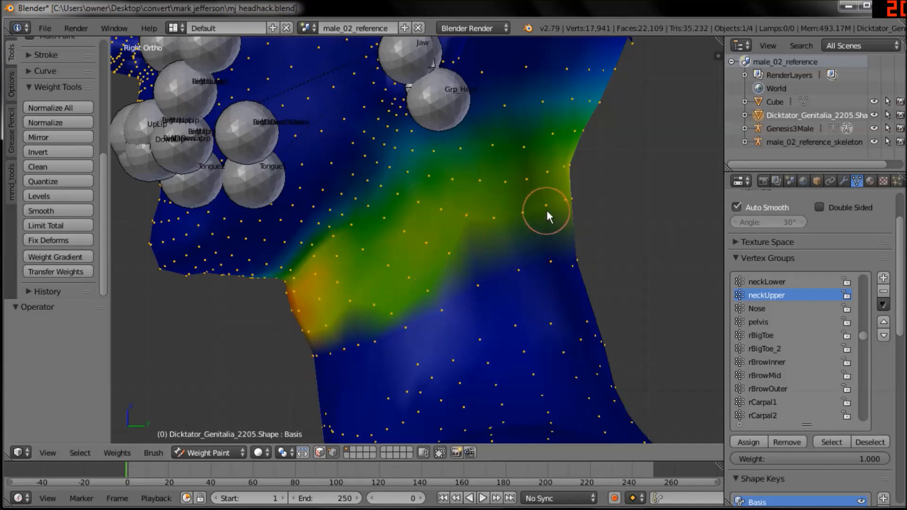
mouse_move(611, 245)
left_mouse_down("ctrl")
mouse_move(454, 290)
mouse_move(292, 353)
mouse_move(456, 320)
mouse_move(602, 273)
left_mouse_up("ctrl")
middle_click_drag(556, 304, 588, 200, "shift")
mouse_move(588, 203)
left_mouse_down("ctrl")
mouse_move(406, 264)
mouse_move(465, 280)
mouse_move(487, 239)
left_mouse_up("ctrl")
mouse_move(440, 299)
middle_mouse_down("shift")
mouse_move(466, 295)
mouse_move(465, 311)
middle_mouse_up("shift")
middle_click_drag(497, 227, 499, 234, "ctrl")
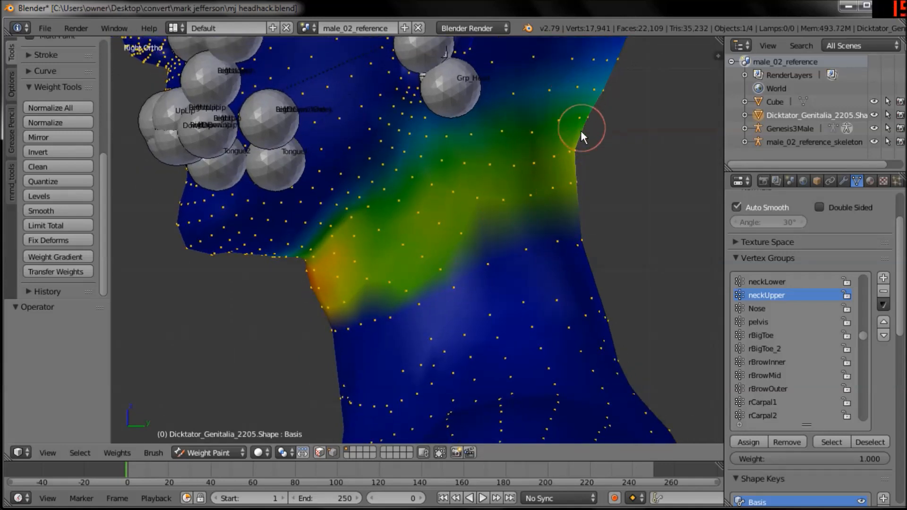
middle_click_drag(580, 129, 577, 154, "shift")
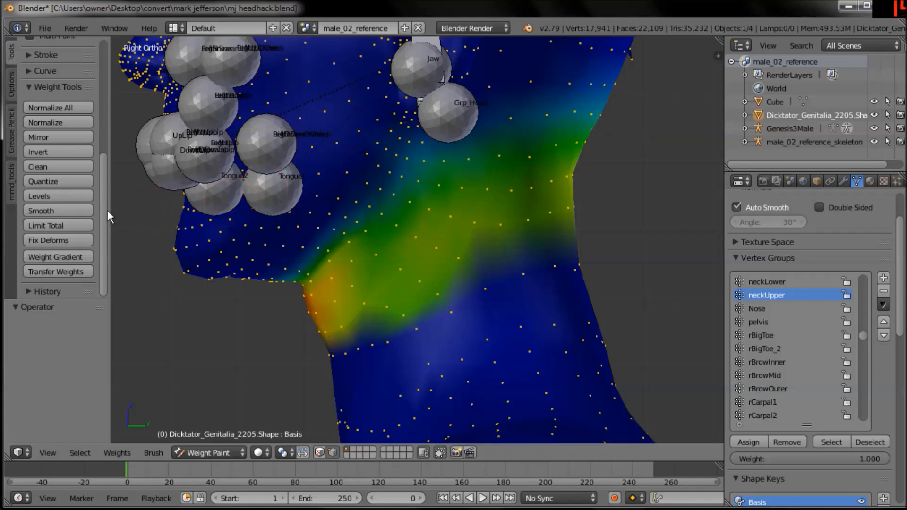
Set the brush weight to 0.282 and paint neckUpper influence along the lower edge of its weighted band around the neck
scroll(104, 153, "up", 8)
left_click_drag(57, 132, 92, 129)
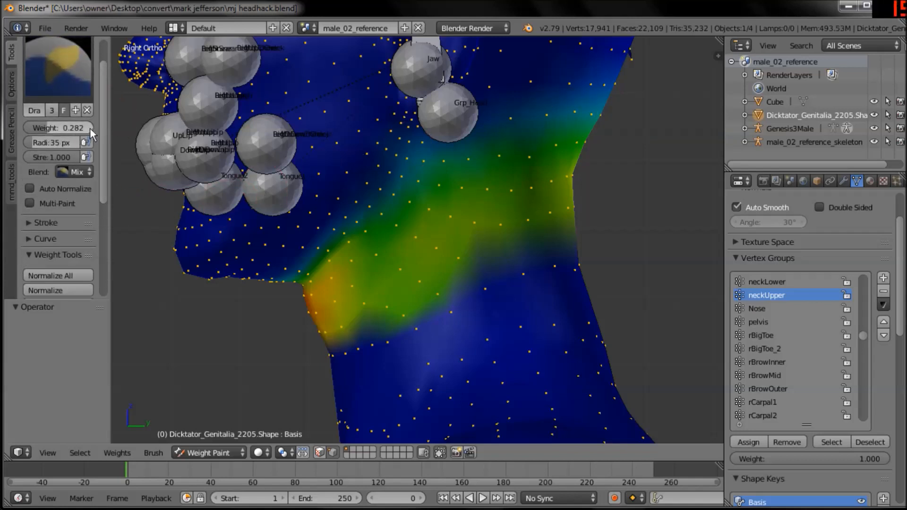
key("ctrl+z")
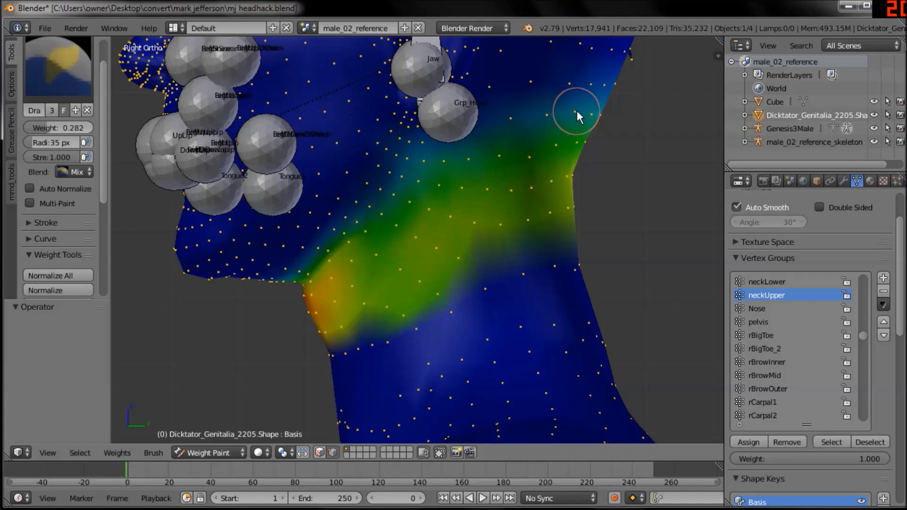
mouse_move(602, 258)
left_mouse_down()
mouse_move(529, 269)
mouse_move(408, 334)
mouse_move(327, 357)
left_mouse_up()
mouse_move(288, 363)
middle_mouse_down()
mouse_move(370, 331)
mouse_move(526, 325)
mouse_move(478, 359)
middle_mouse_up()
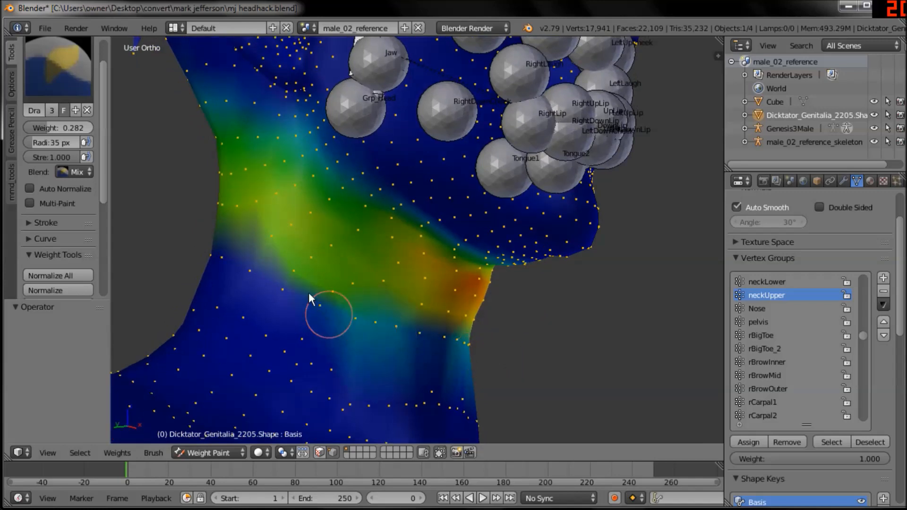
mouse_move(196, 249)
middle_mouse_down()
mouse_move(208, 255)
mouse_move(150, 262)
mouse_move(304, 366)
mouse_move(338, 318)
mouse_move(416, 336)
middle_mouse_up()
middle_click_drag(446, 307, 520, 310)
Exclude the head and upper neck vertices from the selection, then smooth the neckUpper weights on the remaining vertices with factor 0.5
key("a")
key("KP_3")
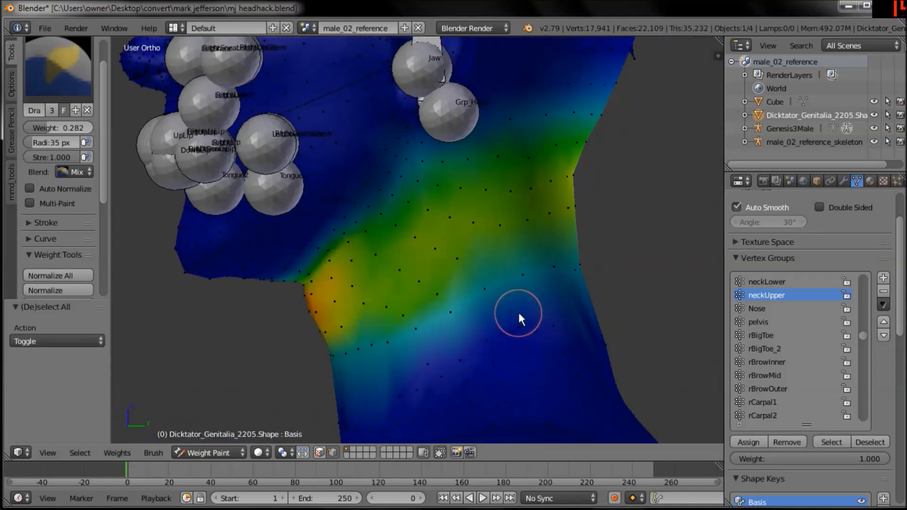
left_click_drag(103, 163, 102, 241)
scroll(285, 203, "down", 3)
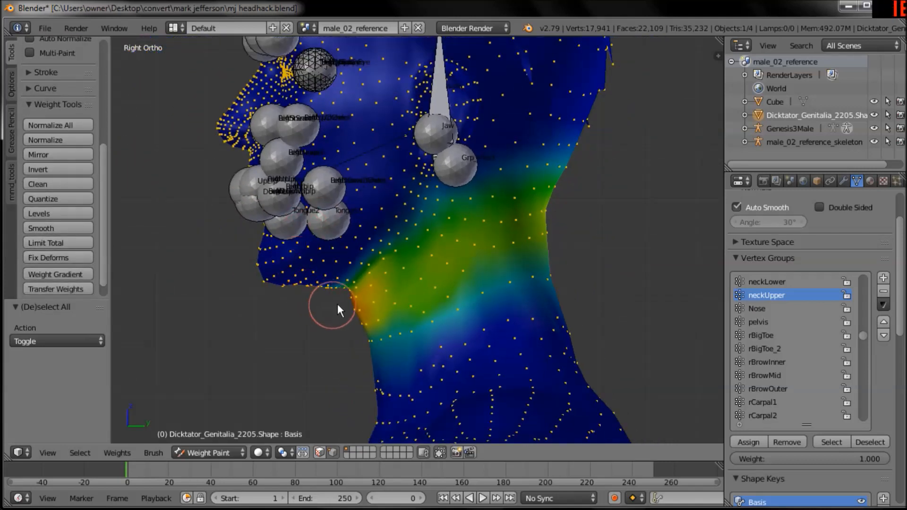
mouse_move(384, 279)
left_mouse_down("ctrl")
mouse_move(568, 205)
mouse_move(206, 106)
mouse_move(207, 310)
left_mouse_up("ctrl")
middle_click_drag(362, 157, 355, 238, "shift")
scroll(357, 240, "down", 3)
key("z")
mouse_move(570, 245)
left_mouse_down("ctrl+shift")
mouse_move(461, 273)
mouse_move(341, 329)
mouse_move(528, 54)
mouse_move(631, 137)
mouse_move(605, 179)
left_mouse_up("ctrl+shift")
scroll(537, 314, "up", 7)
key("z")
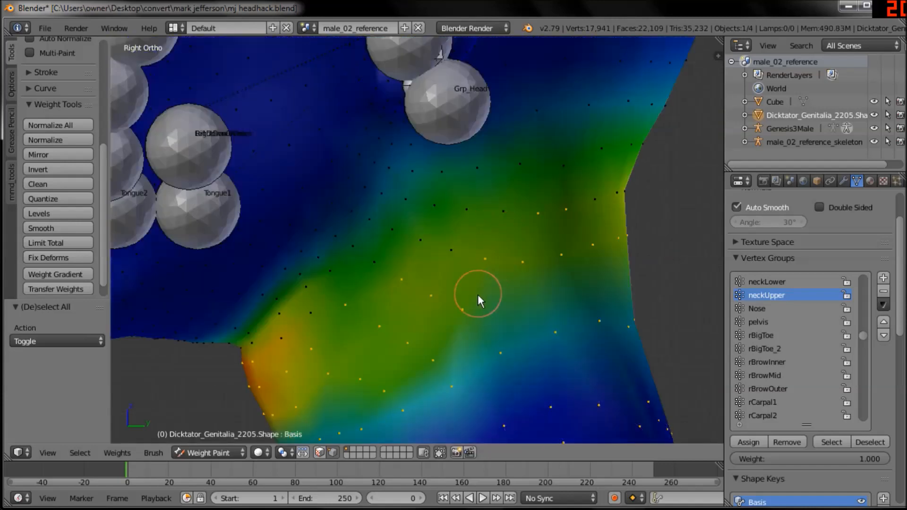
left_click(45, 223)
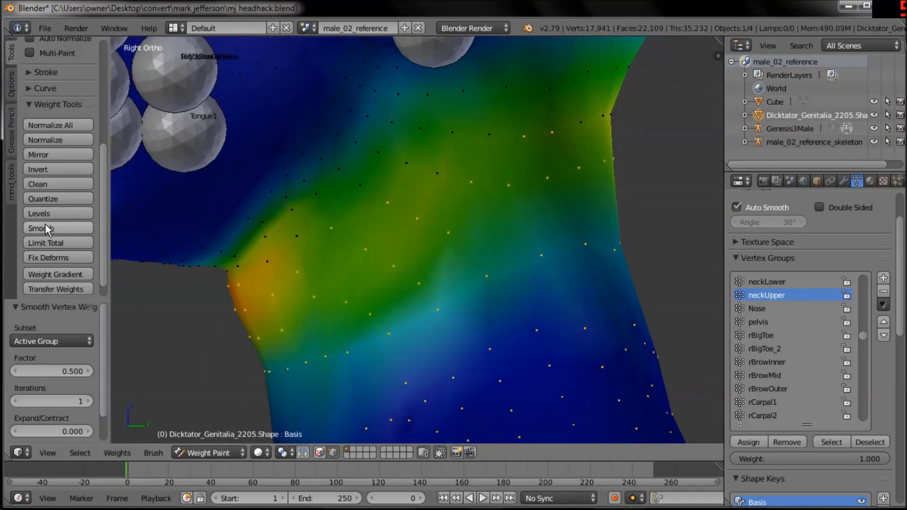
Smooth the neckUpper weights on the selected neck vertices two more times with factor 0.5
left_click(46, 224)
scroll(308, 225, "down", 2)
left_click(66, 228)
scroll(452, 250, "down", 3)
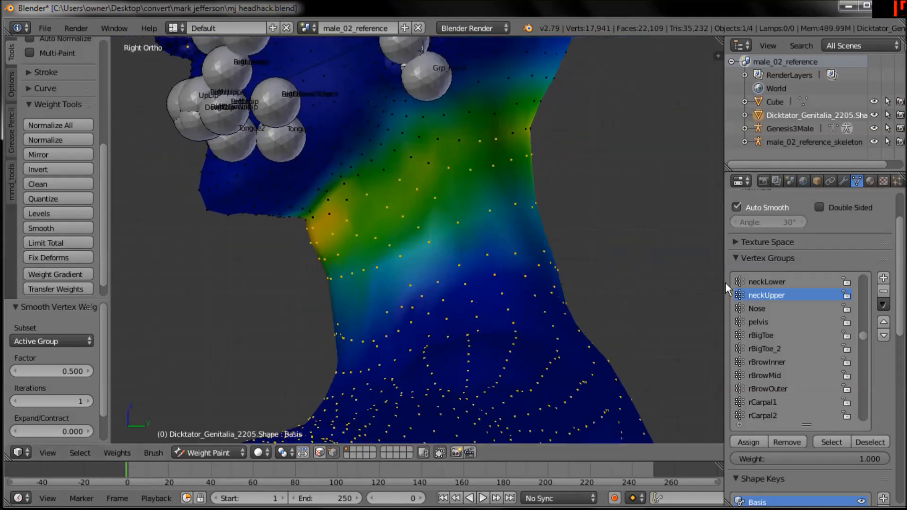
Sample the groups influencing the upper neck and make head the active vertex group
scroll(858, 336, "up", 5)
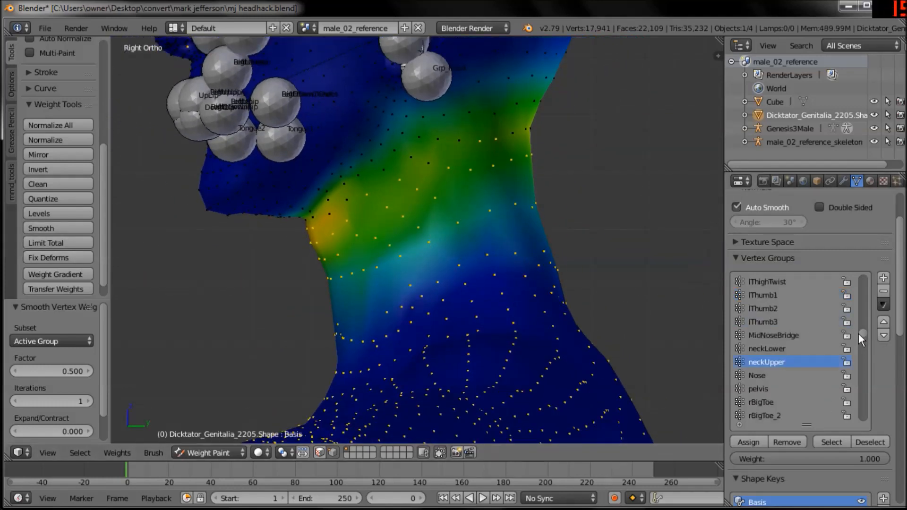
middle_click_drag(414, 178, 416, 231, "shift")
left_click(466, 141, "shift")
left_click(466, 141)
middle_click_drag(466, 141, 465, 166, "shift")
mouse_move(523, 270)
middle_mouse_down("ctrl")
mouse_move(520, 253)
mouse_move(512, 282)
middle_mouse_up("ctrl")
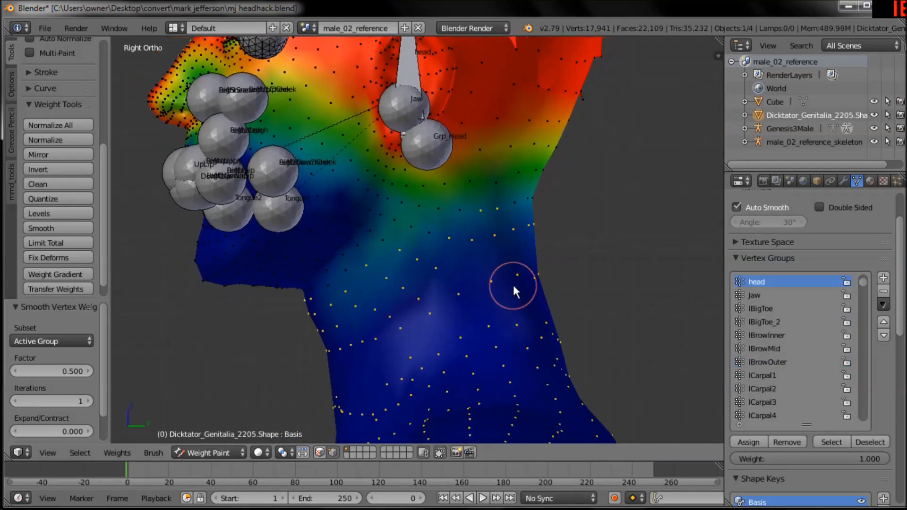
Select all vertices except those of the face and upper head, smooth their head weights with factor 0.5, and clear the selection
key("a")
key("a")
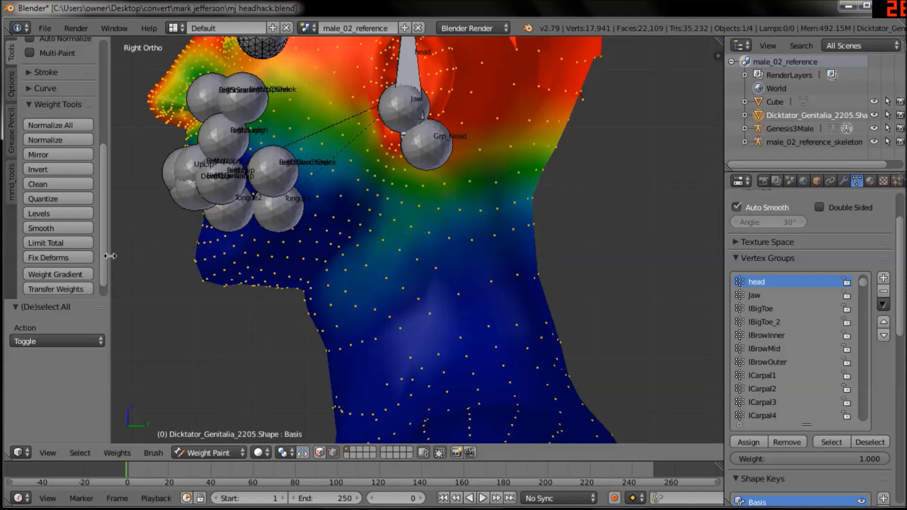
middle_click_drag(328, 247, 344, 285, "shift")
mouse_move(282, 326)
left_mouse_down("ctrl")
mouse_move(634, 196)
mouse_move(122, 227)
mouse_move(166, 350)
left_mouse_up("ctrl")
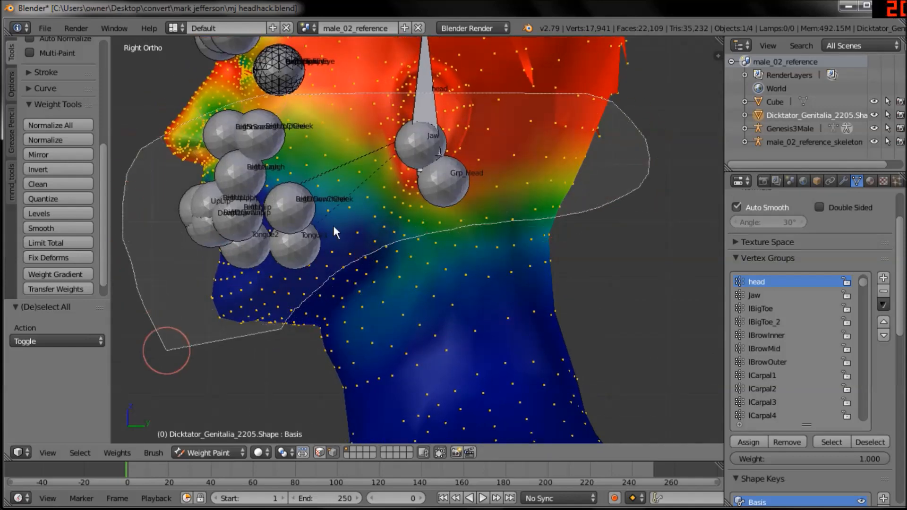
scroll(333, 231, "down", 5)
mouse_move(590, 265)
left_mouse_down("ctrl")
mouse_move(269, 300)
mouse_move(509, 52)
mouse_move(420, 293)
left_mouse_up("ctrl")
middle_click_drag(421, 293, 413, 232, "shift")
scroll(412, 231, "up", 3)
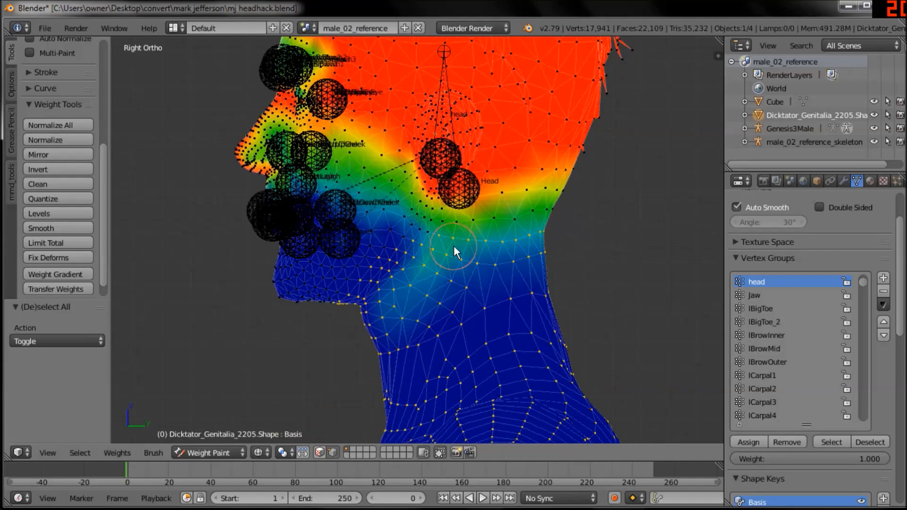
key("z")
left_click(73, 227)
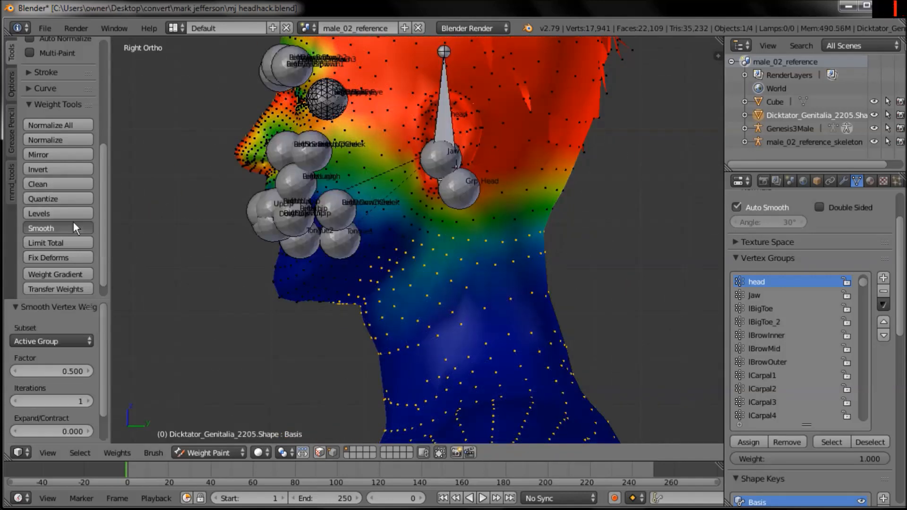
key("a")
Leave weight painting, put the Genesis3Male skeleton into Pose Mode, and reveal all its hidden bones with none selected
left_click(185, 452)
left_click(203, 435)
mouse_move(347, 328)
middle_mouse_down()
mouse_move(426, 287)
mouse_move(458, 285)
middle_mouse_up()
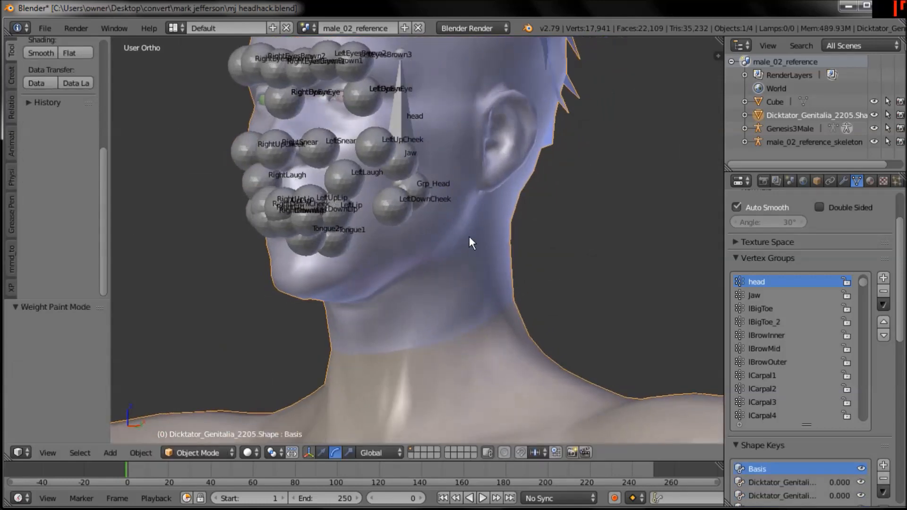
right_click(402, 124)
key("ctrl+Tab")
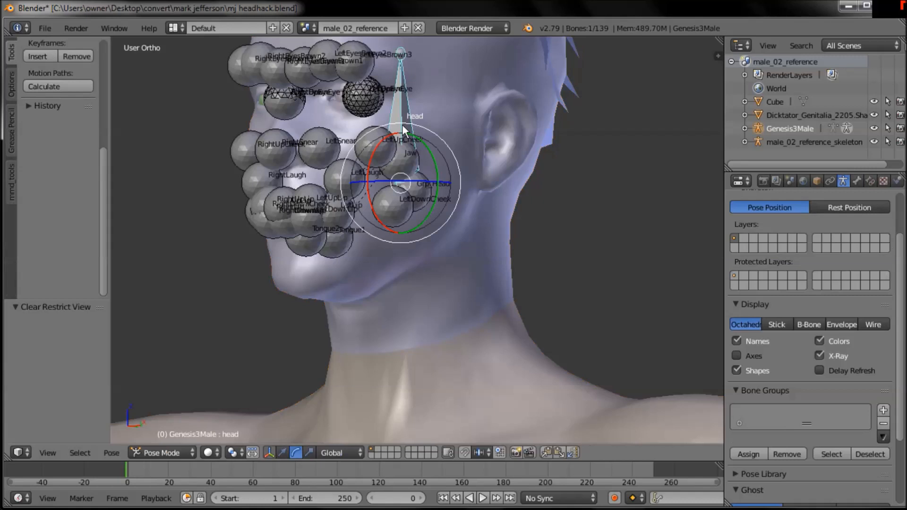
key("alt+h")
key("a")
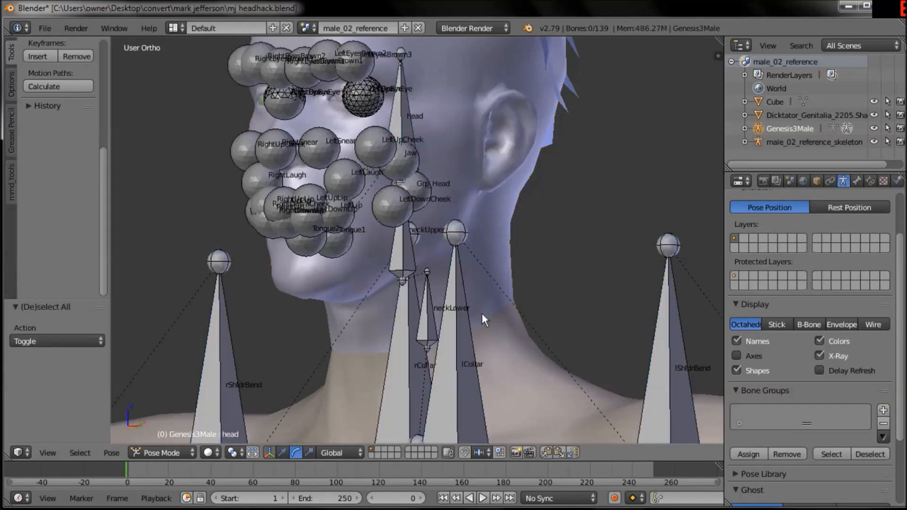
Display the Genesis3Male skeleton's bones as sticks and view the figure from the front
middle_click_drag(481, 313, 476, 279, "shift")
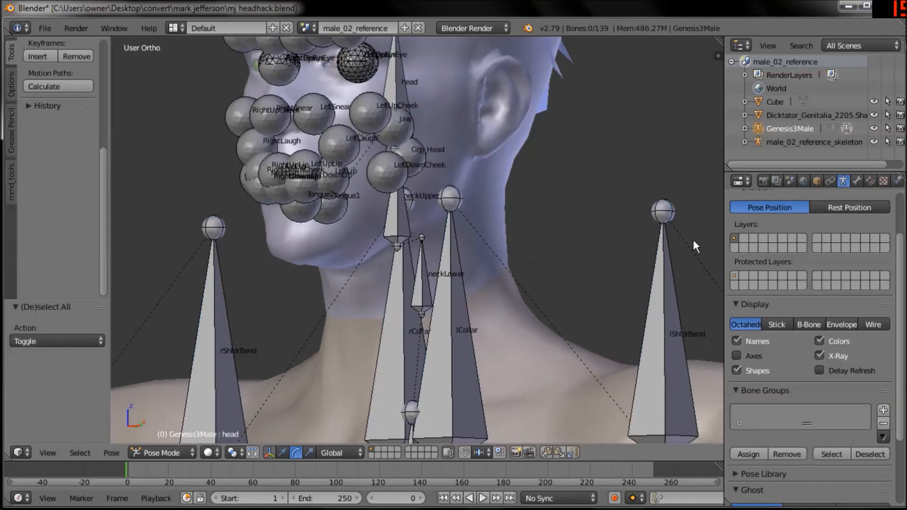
left_click(816, 181)
left_click(843, 180)
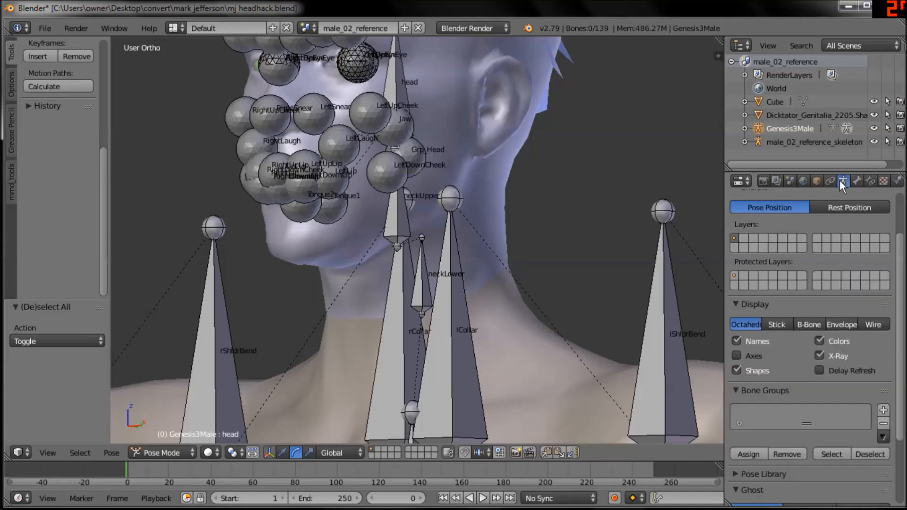
left_click(771, 325)
key("KP_1")
Rotate the chestUpper bone sideways to test how the neck, head and face follow it
middle_click_drag(468, 290, 387, 253, "shift")
right_click(367, 215)
middle_click_drag(380, 210, 393, 162, "shift")
right_click(382, 306)
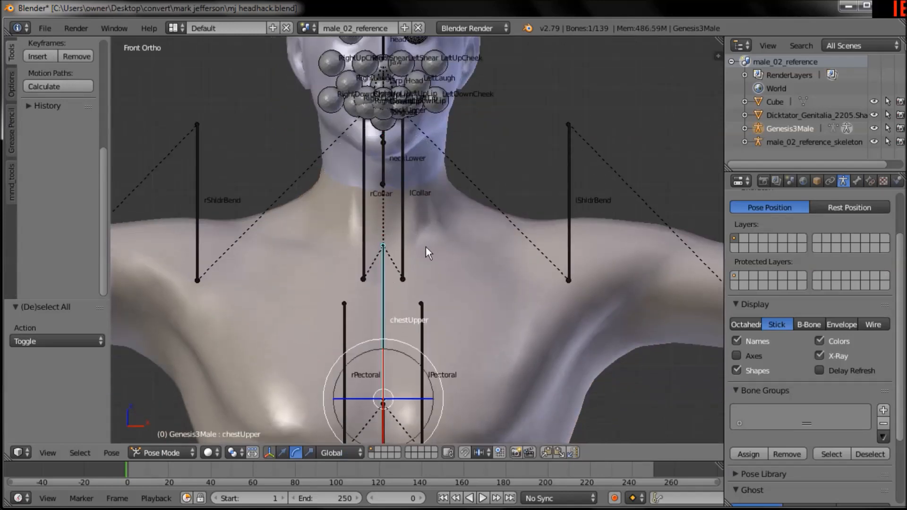
key("r")
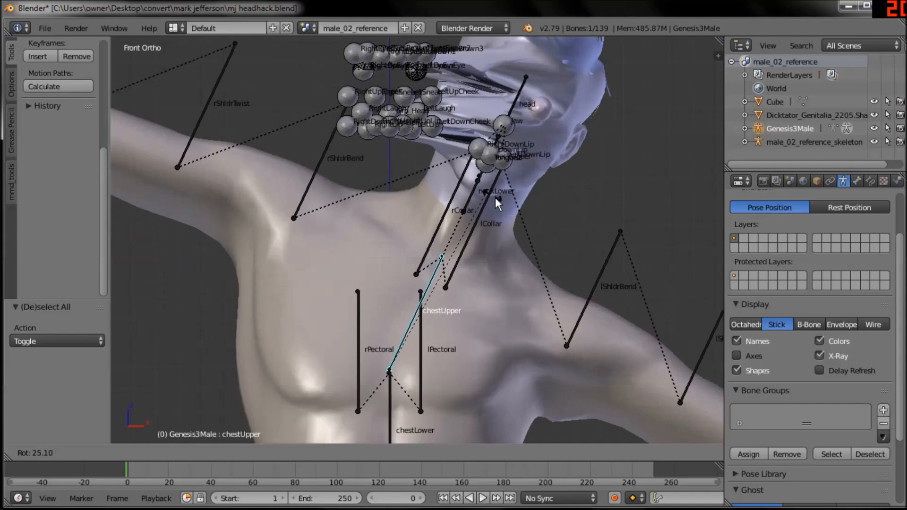
left_click(517, 214)
middle_click_drag(517, 214, 432, 223)
Set head as the parent of the Grp_Head bone in Edit Mode, and return to Pose Mode
right_click(412, 113)
middle_click_drag(413, 113, 503, 248)
key("Tab")
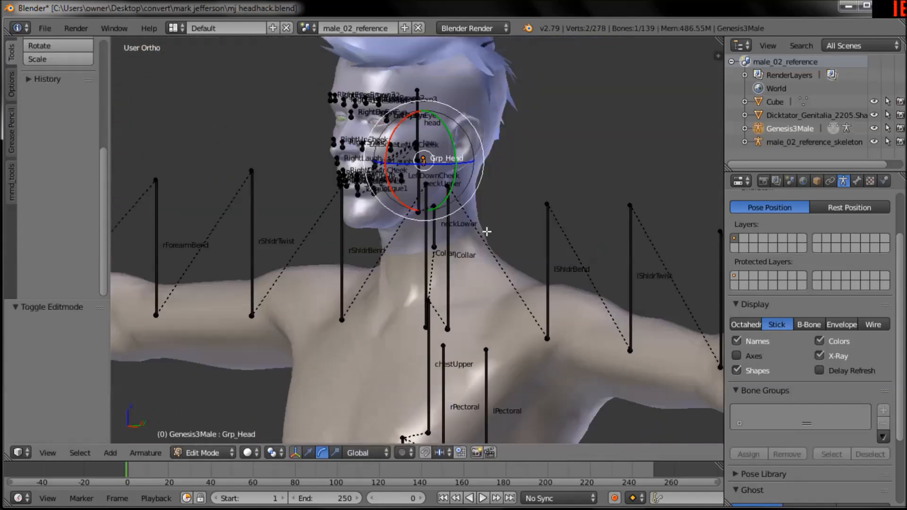
left_click(856, 181)
left_click(844, 313)
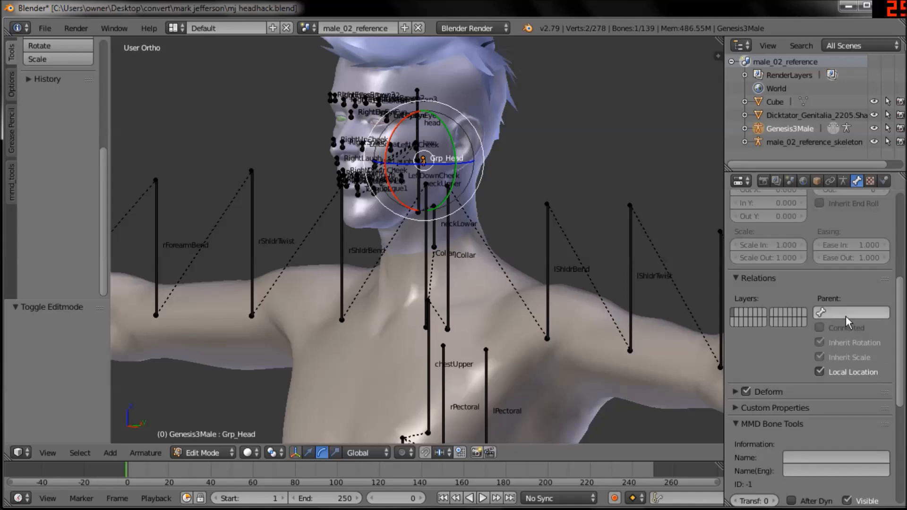
type("he")
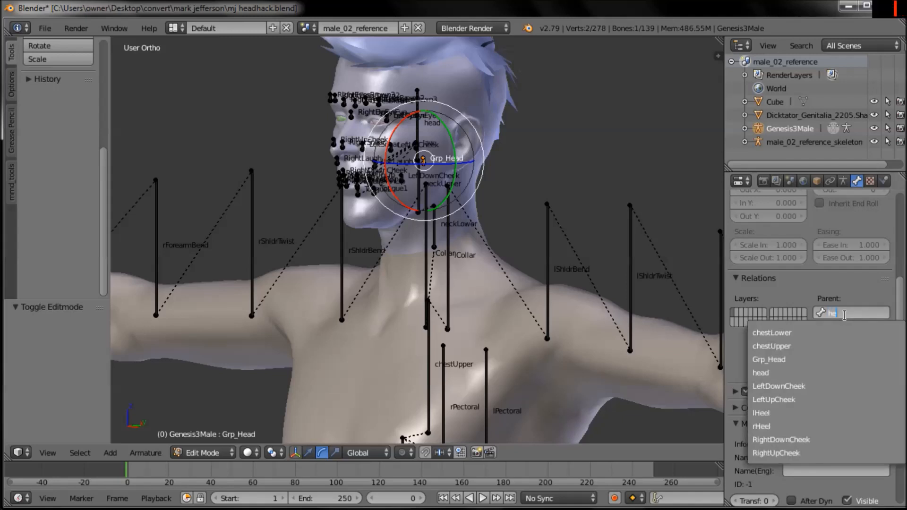
type("a")
left_click(772, 346)
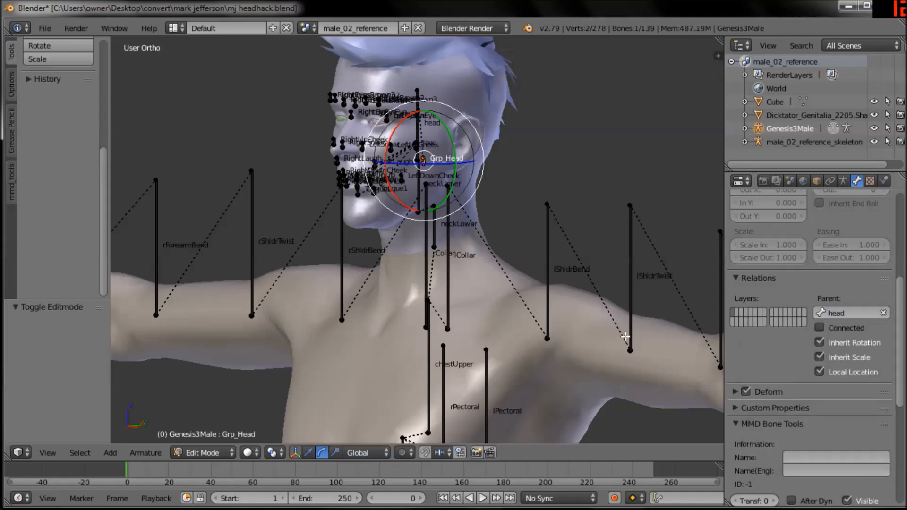
left_click(197, 453)
left_click(199, 407)
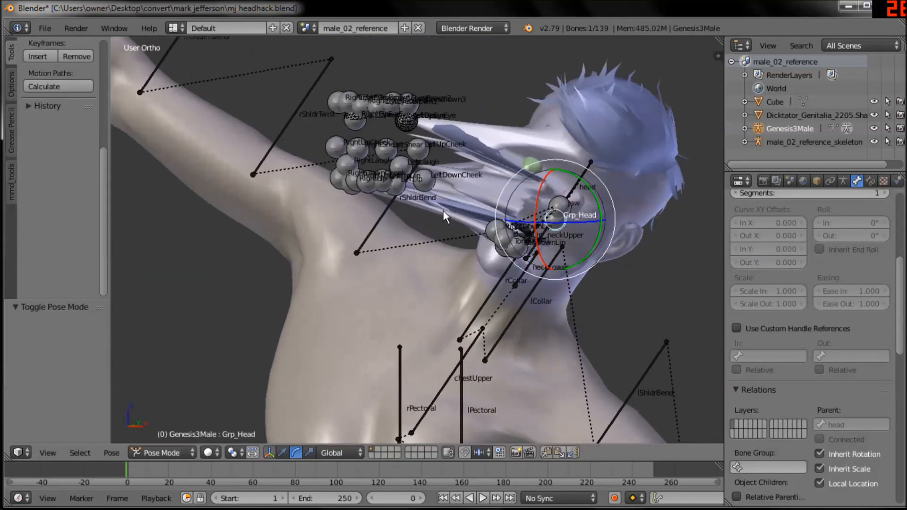
Examine the face mesh and the facial bones with the upper chest rotated
right_click(443, 211)
middle_click_drag(438, 195, 412, 146)
middle_click_drag(386, 180, 477, 254)
key("KP_1")
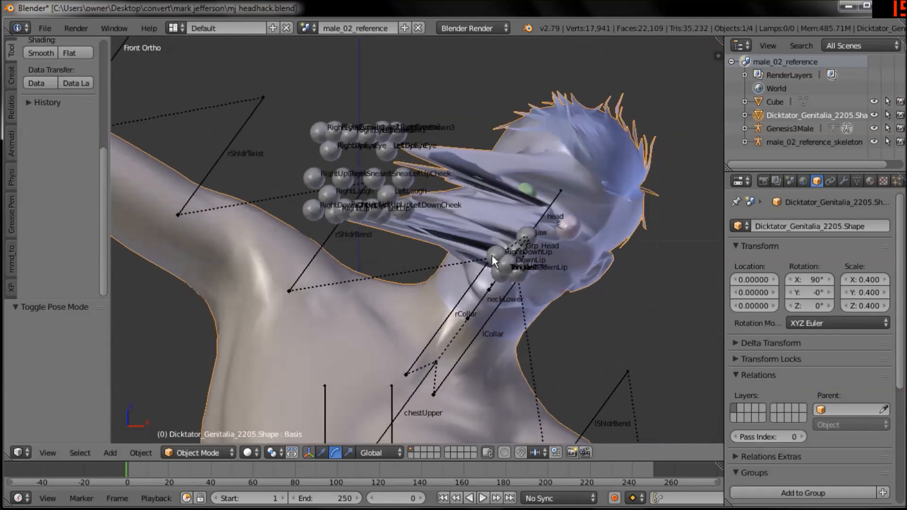
middle_click_drag(402, 236, 319, 243, "shift")
middle_click_drag(330, 285, 418, 255, "ctrl")
middle_click_drag(449, 292, 435, 269, "ctrl")
middle_click_drag(435, 269, 457, 115, "shift")
middle_click_drag(389, 152, 381, 325, "shift")
Select all bones of the skeleton and clear their pose rotation
right_click(364, 355)
key("a")
key("a")
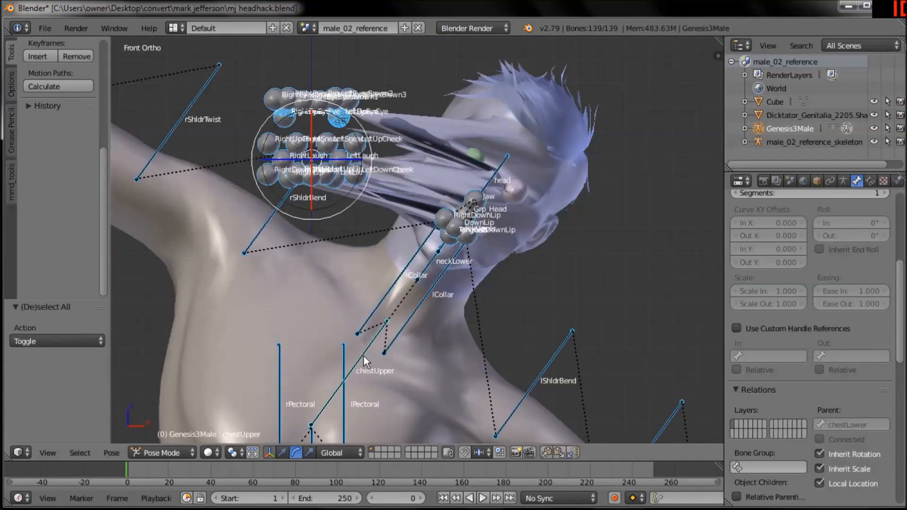
key("alt+r")
Try rotating the neckLower bone sideways by -19.5° in the front view, and undo the rotation
right_click(311, 241)
middle_click_drag(339, 261, 377, 302, "shift")
middle_click_drag(377, 301, 409, 271, "ctrl")
key("r")
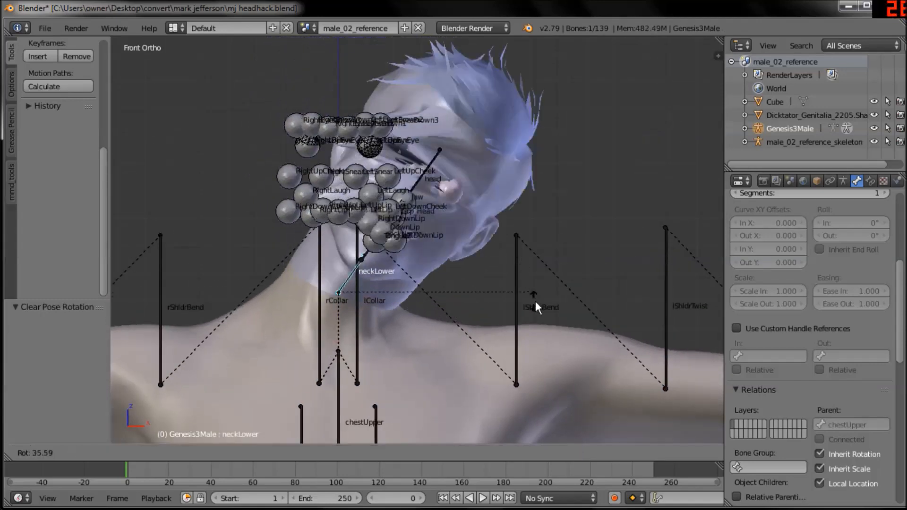
left_click(440, 252)
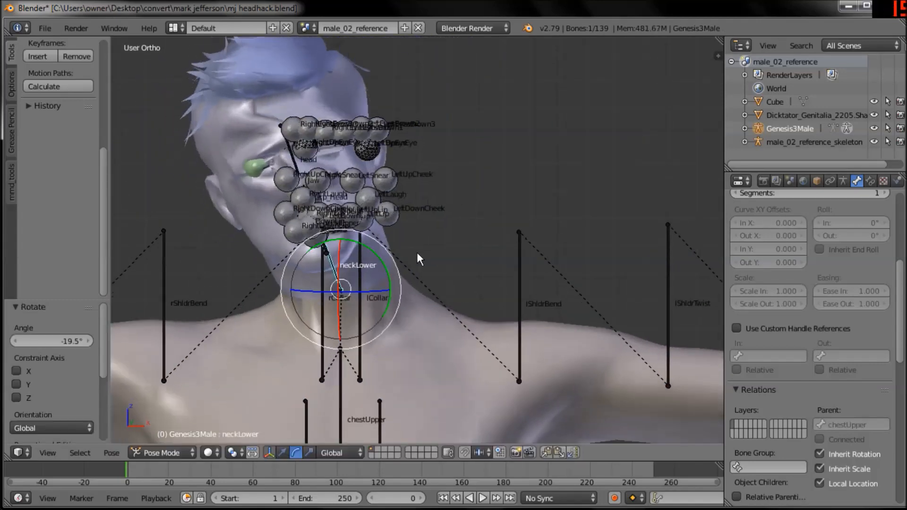
middle_click_drag(439, 248, 338, 248)
key("ctrl+z")
Try tilting the neckLower bone forward by -31° in the right side view
key("KP_3")
scroll(549, 226, "up", 4)
key("r")
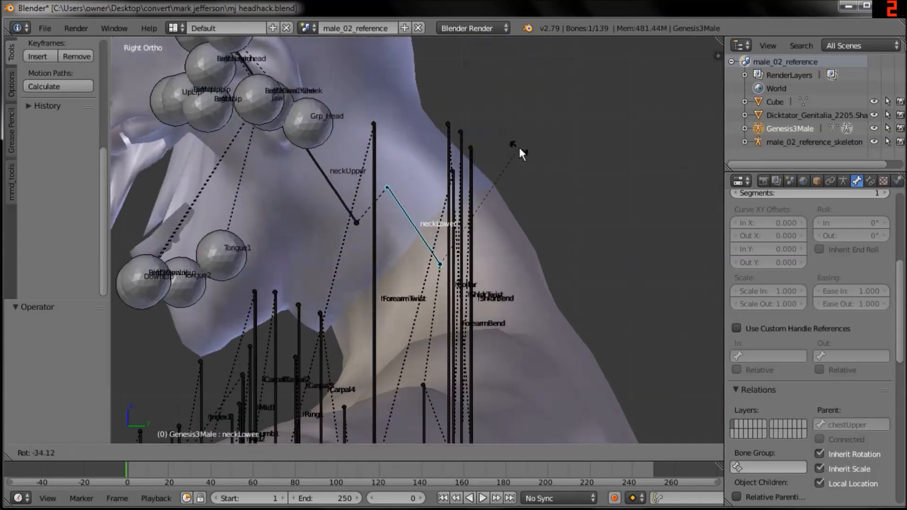
left_click(535, 149)
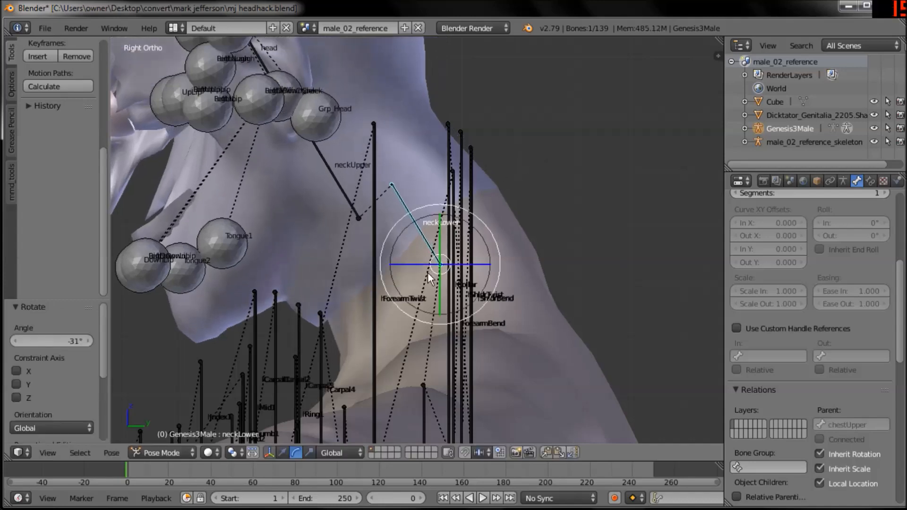
scroll(495, 260, "up", 2)
Return the body mesh to Weight Paint mode and make neckUpper the active vertex group
right_click(390, 350)
left_click(210, 453)
left_click(203, 374)
left_click(409, 256, "shift")
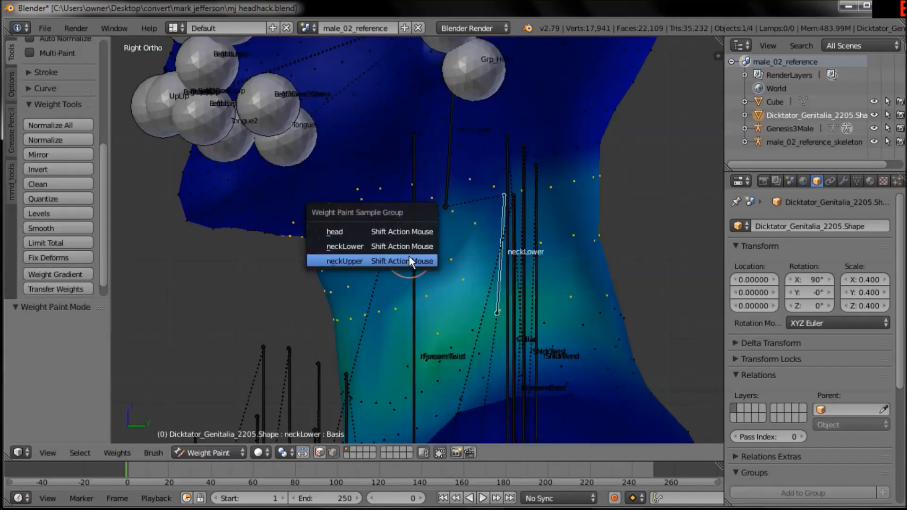
left_click(409, 257)
Test the neckUpper weights by tilting the neckLower bone backward by 24.3°, and undo the rotation
middle_click_drag(438, 351, 373, 242, "shift")
key("r")
left_click(430, 168)
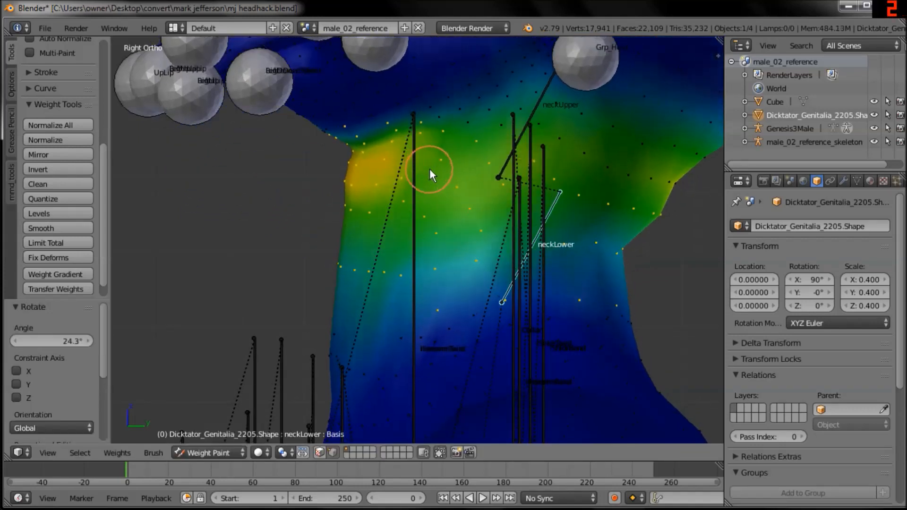
key("ctrl+z")
Replace the partial neck selection with a selection of all the mesh's vertices
middle_click_drag(427, 235, 413, 300, "shift")
middle_click_drag(414, 300, 404, 263, "ctrl")
mouse_move(425, 251)
left_mouse_down("ctrl")
mouse_move(413, 187)
mouse_move(469, 231)
mouse_move(392, 376)
mouse_move(573, 227)
mouse_move(481, 326)
left_mouse_up("ctrl")
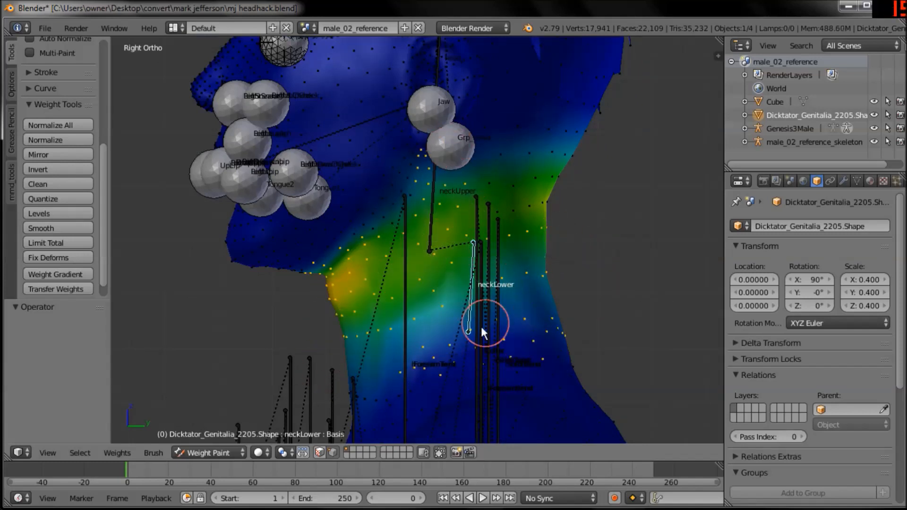
middle_click_drag(514, 337, 512, 316, "shift")
key("a")
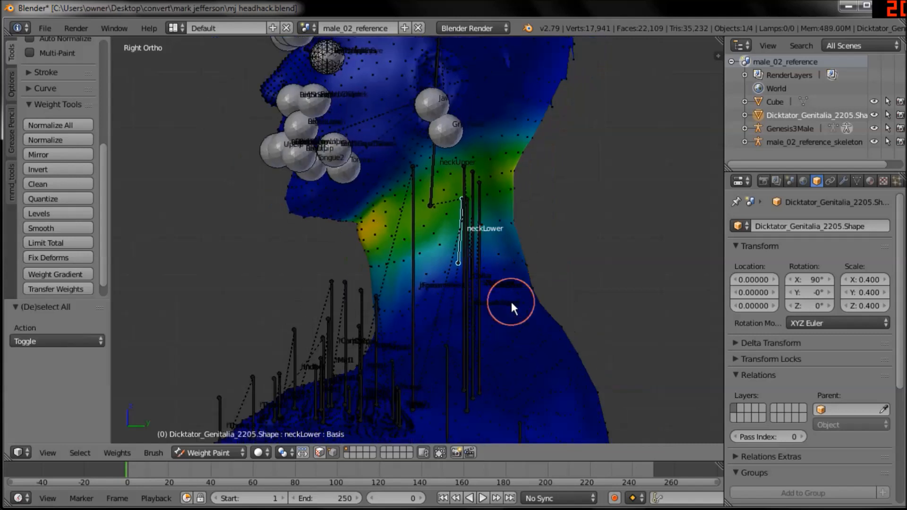
key("a")
Set the weight brush's weight to 0
middle_click_drag(552, 345, 548, 311, "ctrl")
left_click_drag(104, 162, 120, 59)
left_click(64, 159)
type("1")
key("Return")
left_click_drag(91, 159, 30, 159)
Apply a linear weight gradient to the neckUpper group, running from the upper back up past the head
middle_click_drag(433, 227, 436, 193, "shift")
middle_click_drag(451, 255, 458, 292, "ctrl")
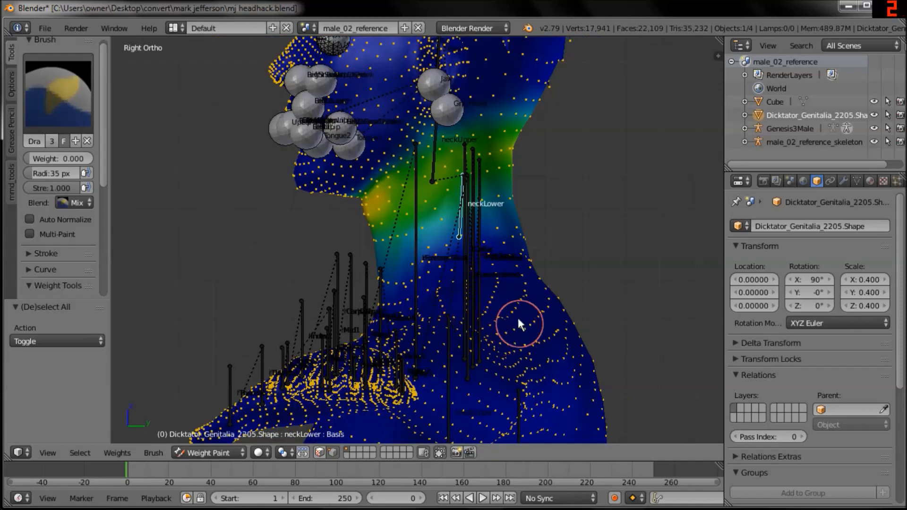
middle_click_drag(519, 378, 461, 347, "ctrl")
mouse_move(474, 382)
left_mouse_down("alt")
mouse_move(463, 277)
mouse_move(449, 249)
mouse_move(438, 100)
mouse_move(432, 78)
mouse_move(422, 103)
mouse_move(425, 61)
mouse_move(385, 3)
left_mouse_up("alt")
middle_click_drag(476, 194, 2, 144, "shift")
scroll(482, 295, "up", 1)
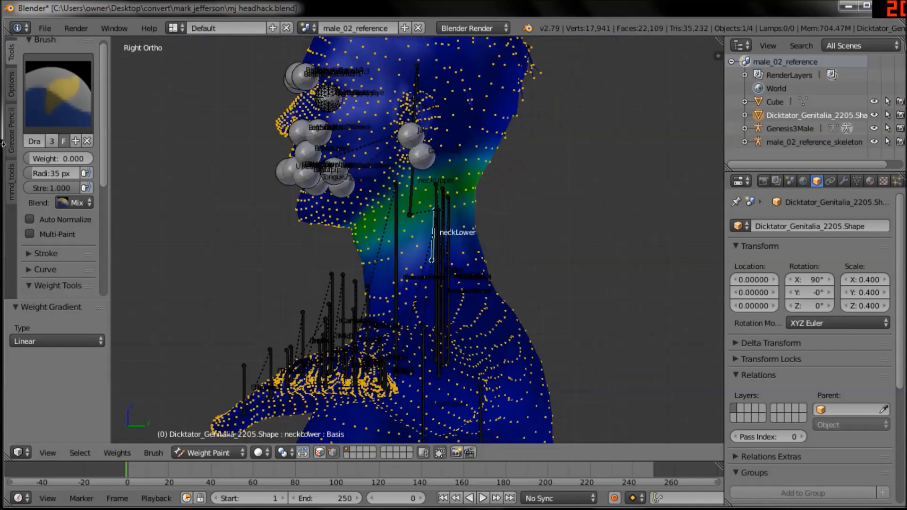
Try two more neckUpper weight gradients, one with a higher brush weight and one with 0.469, and undo both
left_click_drag(52, 163, 129, 160)
scroll(472, 273, "up", 2)
mouse_move(459, 326)
left_mouse_down()
mouse_move(449, 299)
mouse_move(400, 249)
mouse_move(457, 203)
mouse_move(490, 193)
left_mouse_up()
key("ctrl+z")
left_click_drag(71, 159, 38, 159)
mouse_move(543, 390)
left_mouse_down()
mouse_move(477, 326)
mouse_move(449, 373)
mouse_move(373, 327)
left_mouse_up()
key("ctrl+z")
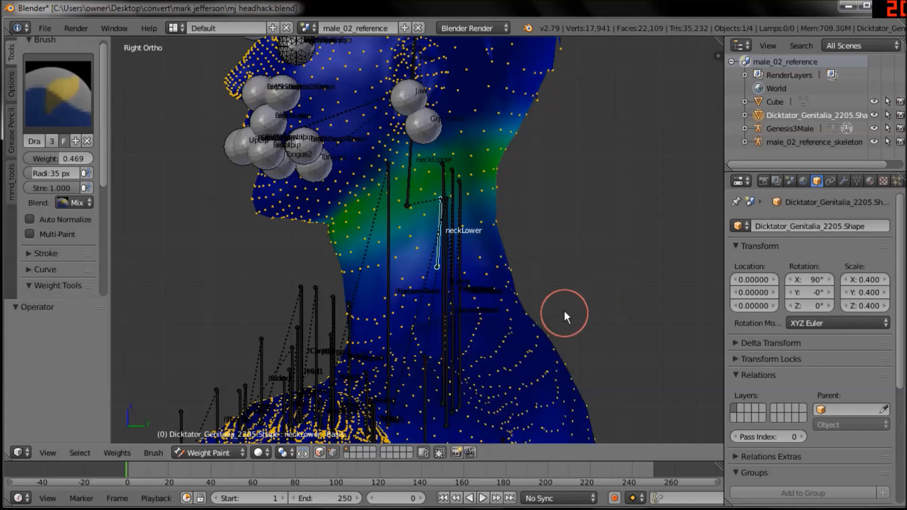
Tilt the neckLower bone to test how the neck deforms with the reduced neckUpper weights
scroll(553, 248, "up", 3)
middle_click_drag(434, 266, 406, 188, "shift")
key("r")
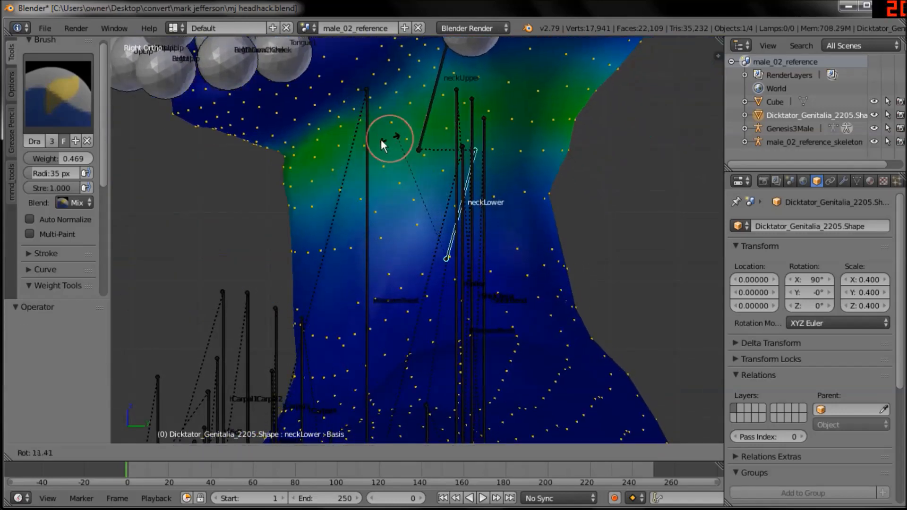
left_click(379, 139)
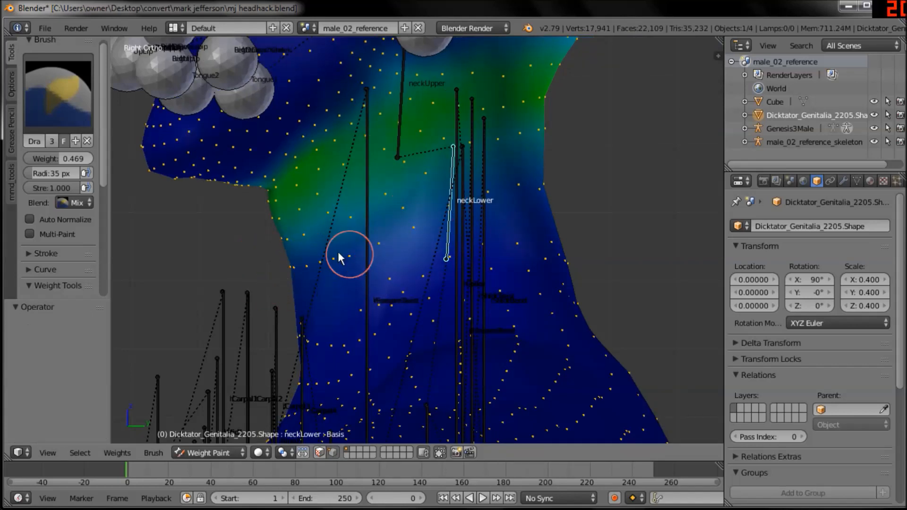
Sample the groups influencing the side of the neck and make neckLower the active vertex group
left_click(392, 234, "shift")
left_click(390, 219)
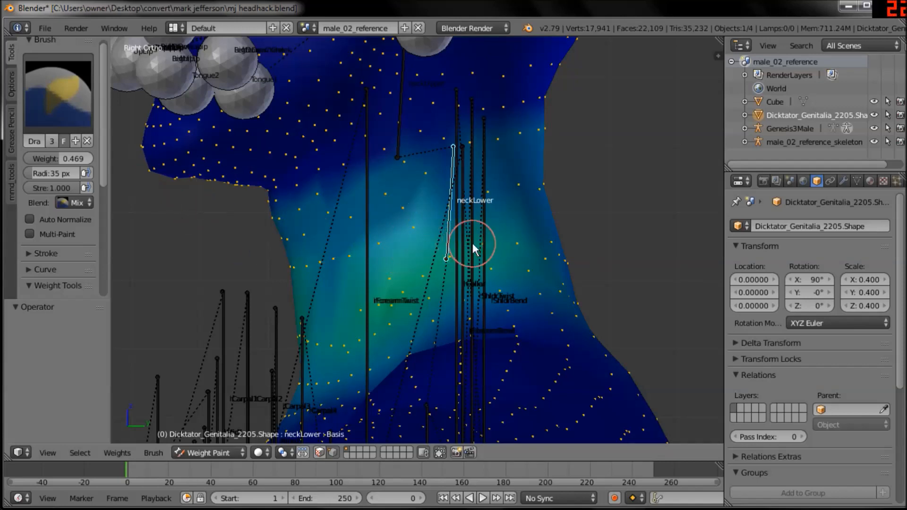
Paint stronger neckLower weights across the middle of the neck at 0.740, building a central band at 0.875
mouse_move(581, 203)
left_mouse_down()
mouse_move(272, 263)
mouse_move(562, 180)
left_mouse_up()
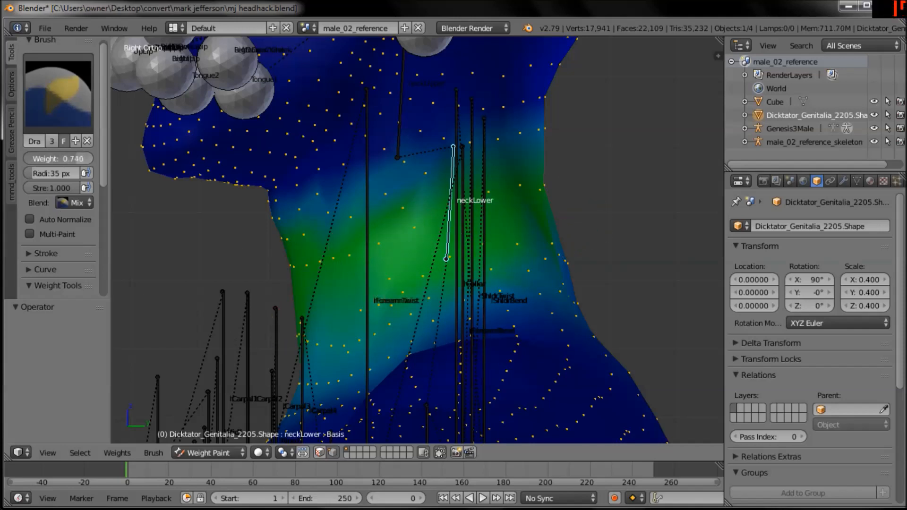
left_click_drag(75, 159, 85, 159)
mouse_move(348, 261)
left_mouse_down()
mouse_move(276, 269)
mouse_move(474, 224)
mouse_move(571, 189)
left_mouse_up()
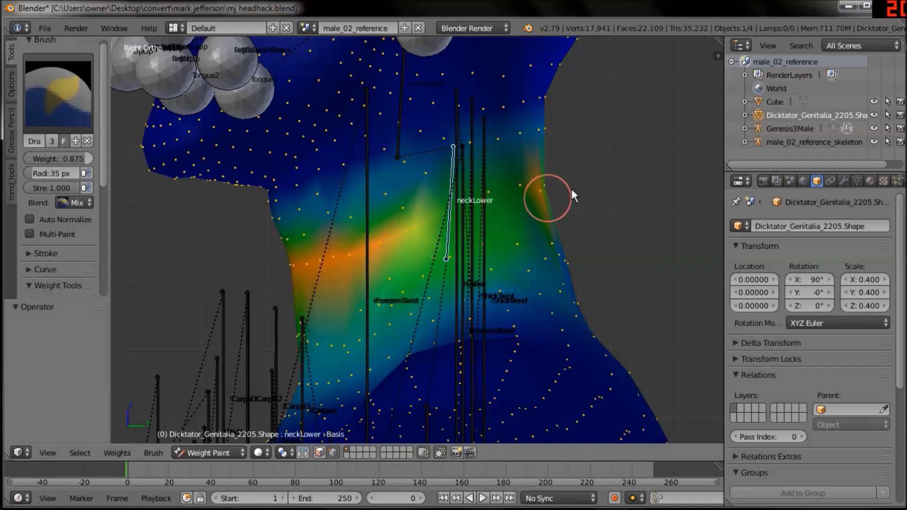
mouse_move(510, 206)
left_mouse_down()
mouse_move(440, 211)
mouse_move(427, 286)
mouse_move(320, 292)
left_mouse_up()
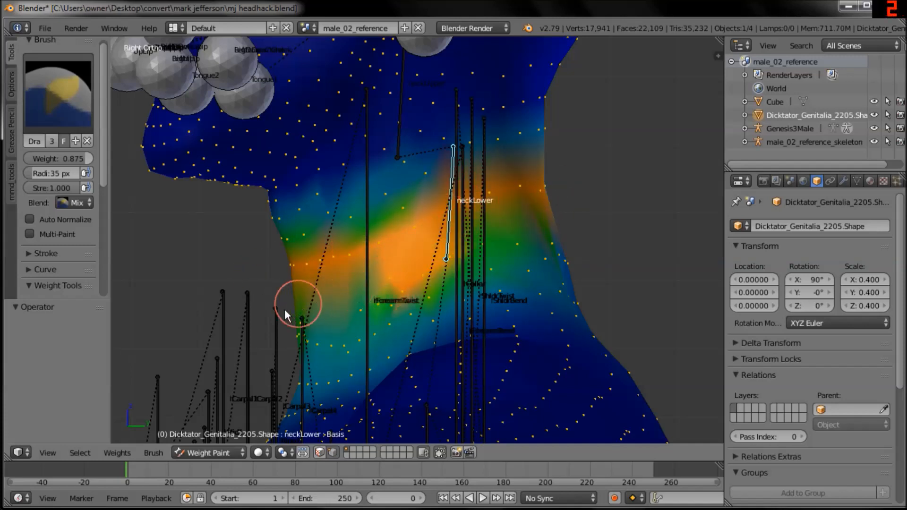
Turn off limiting to visible vertices and blend the edges of the neckLower band with 0.594 weight
middle_click_drag(257, 296, 414, 312)
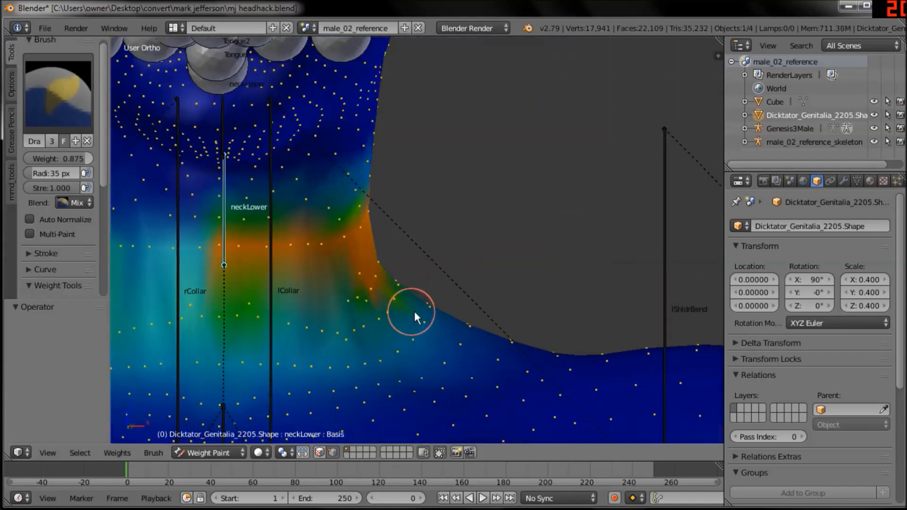
key("KP_3")
middle_click_drag(451, 286, 452, 293)
key("KP_3")
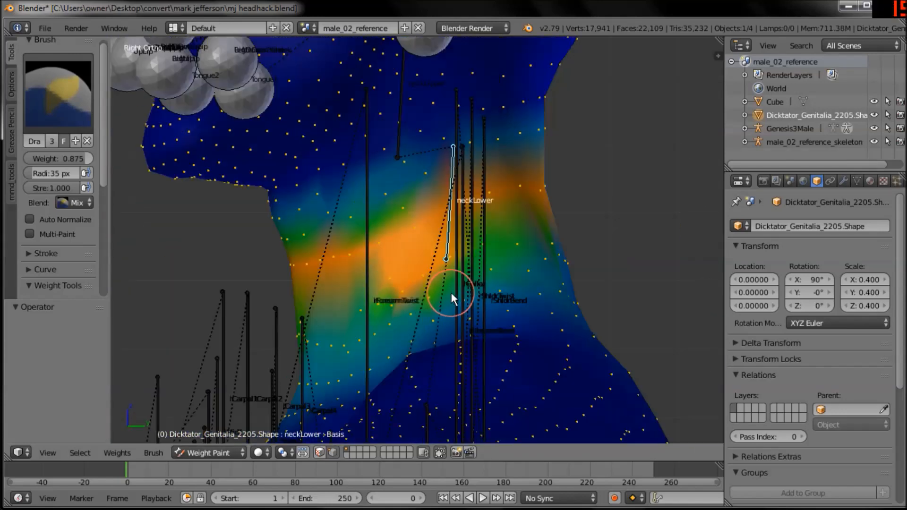
middle_click_drag(453, 356, 457, 370, "shift")
scroll(456, 370, "up", 1)
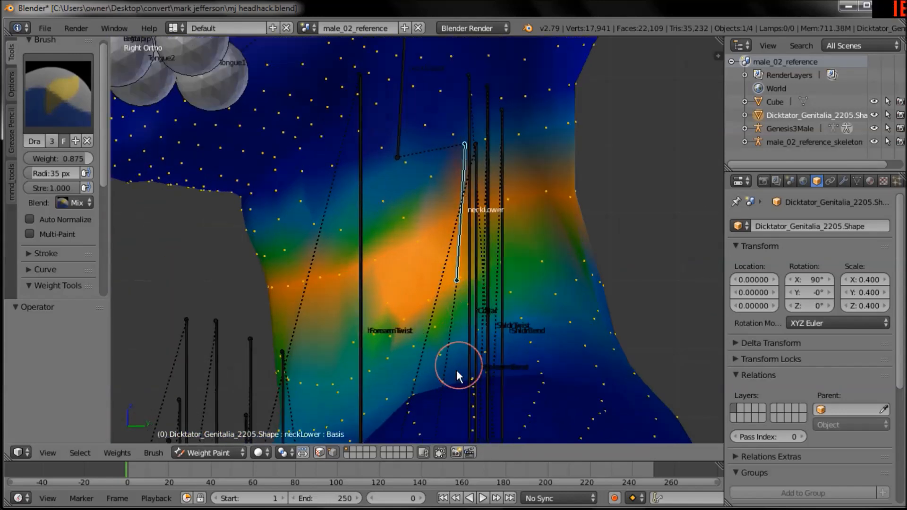
left_click(440, 452)
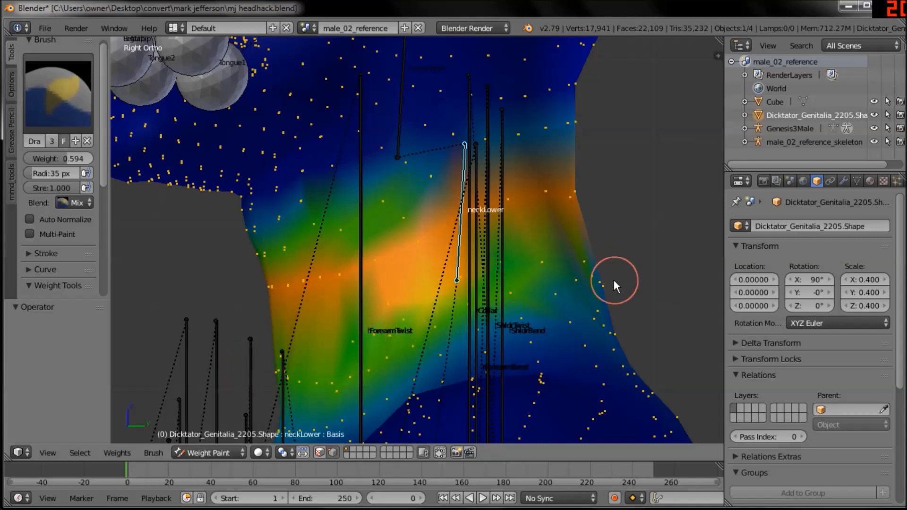
Rotate the neckLower bone forward to test the neck deformation with the repainted weights
scroll(606, 276, "down", 2)
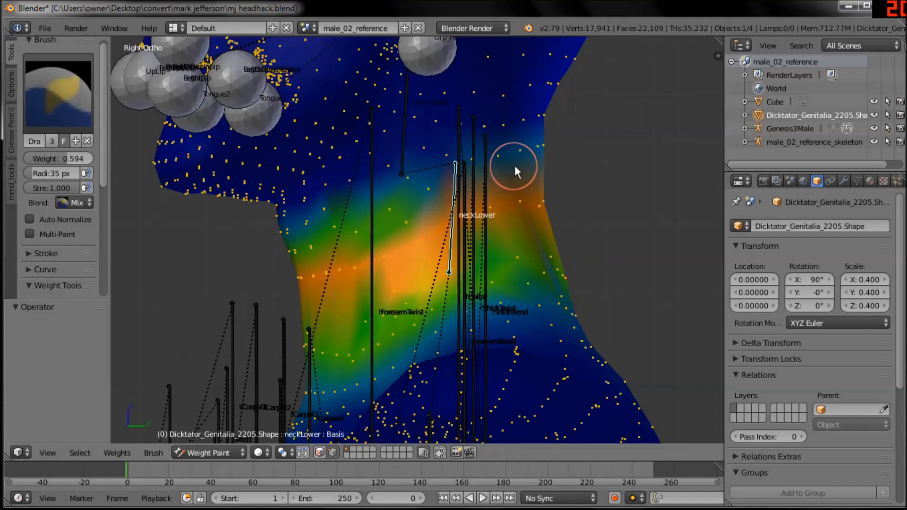
key("r")
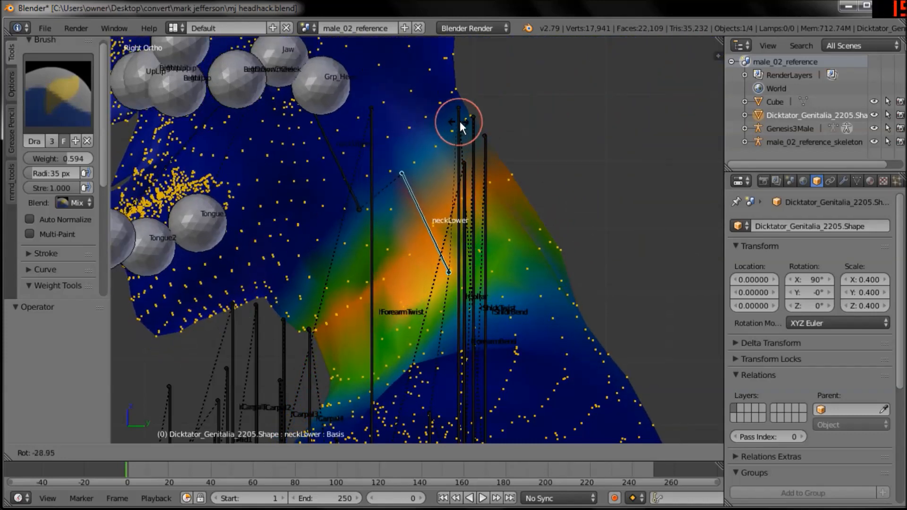
Try a rotation of the neckLower bone by about -27.7° and undo it
left_click(460, 121)
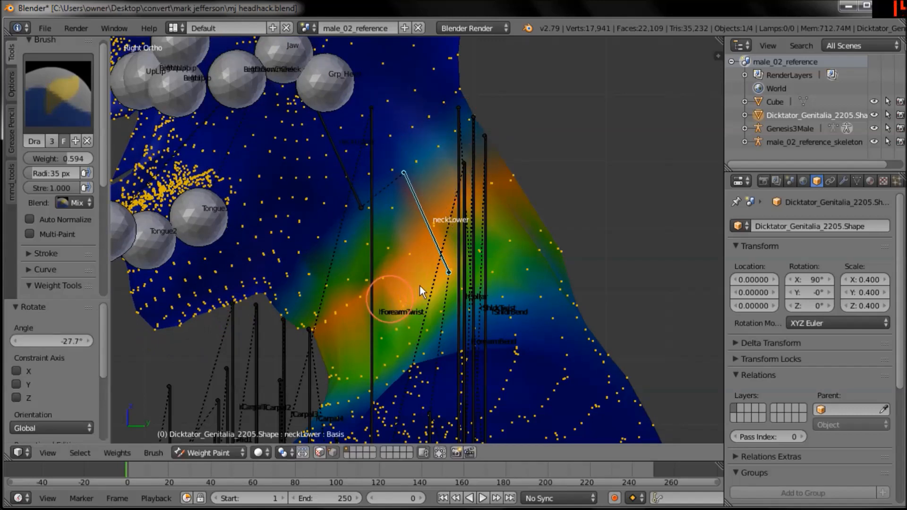
key("ctrl+z")
key("ctrl+z")
Smooth the neckLower vertex weights repeatedly with a factor of 0.5 and start a test rotation of the bone
left_click_drag(103, 166, 87, 251)
left_click(81, 260)
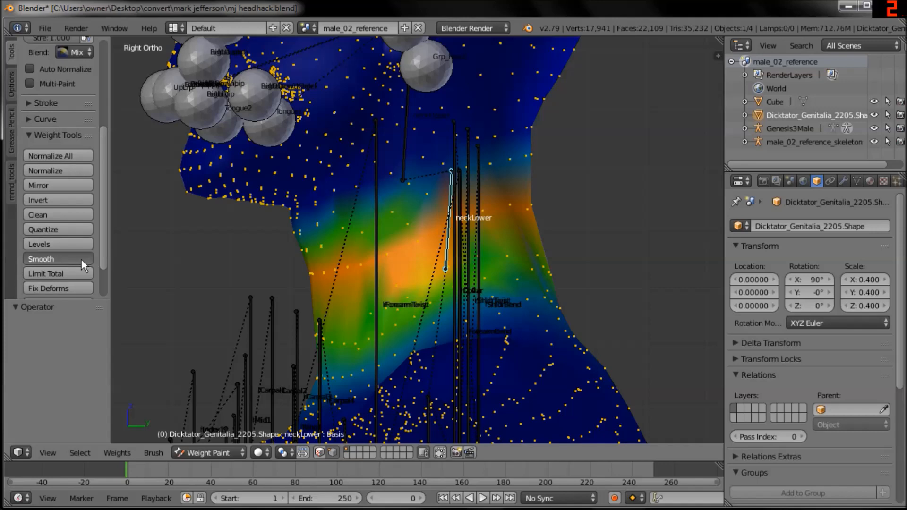
left_click(81, 260)
left_click(81, 260)
scroll(545, 228, "up", 1)
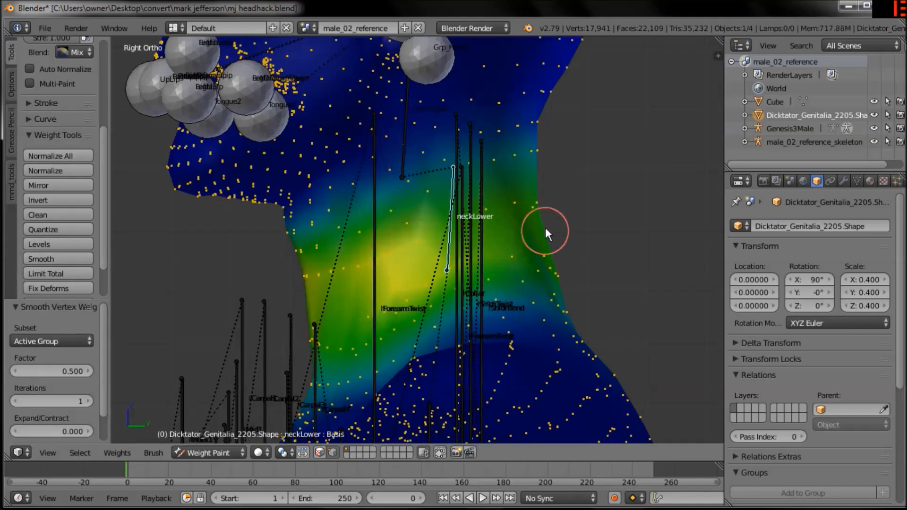
key("r")
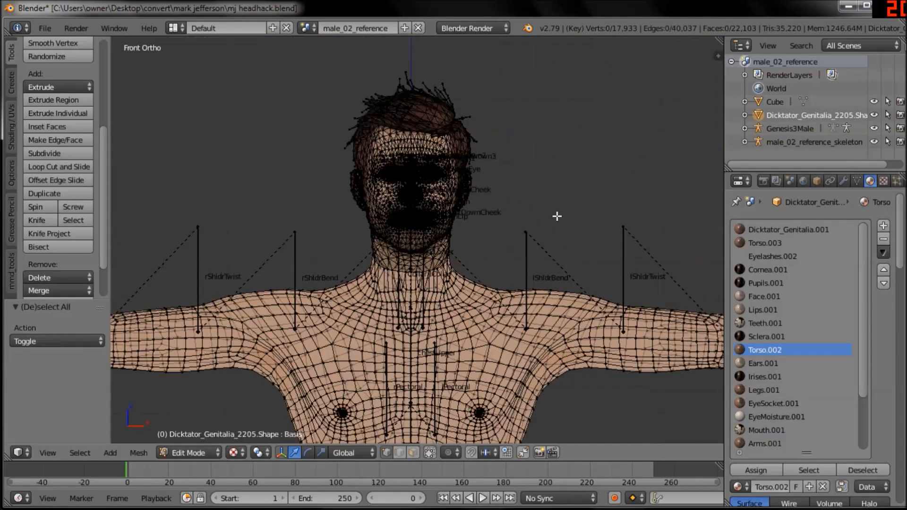
Check the geometry assigned to the Eyelashes.002 material slot with the mesh shown in wireframe
scroll(555, 220, "up", 2)
middle_click_drag(537, 297, 465, 286)
left_click(770, 256)
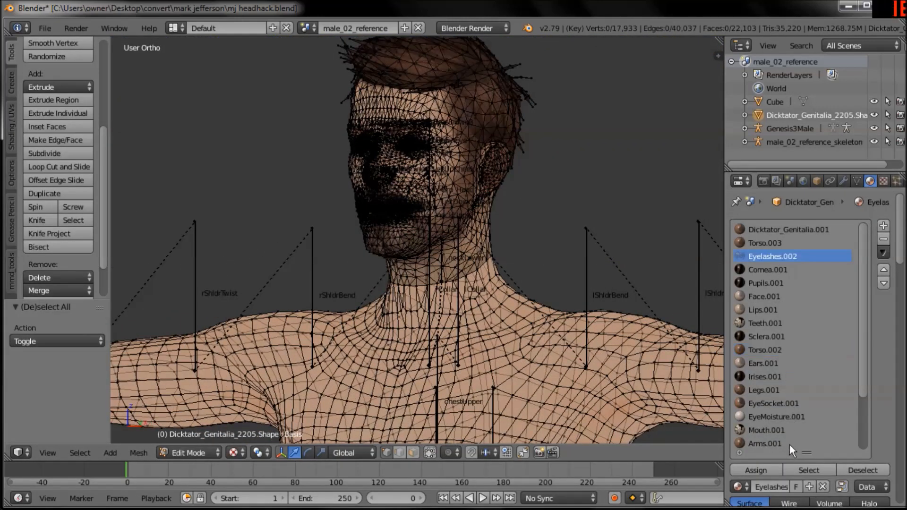
left_click(798, 469)
key("z")
mouse_move(573, 276)
middle_mouse_down()
mouse_move(548, 251)
mouse_move(579, 241)
middle_mouse_up()
mouse_move(574, 164)
left_mouse_down("ctrl")
mouse_move(521, 225)
mouse_move(532, 59)
mouse_move(560, 118)
left_mouse_up("ctrl")
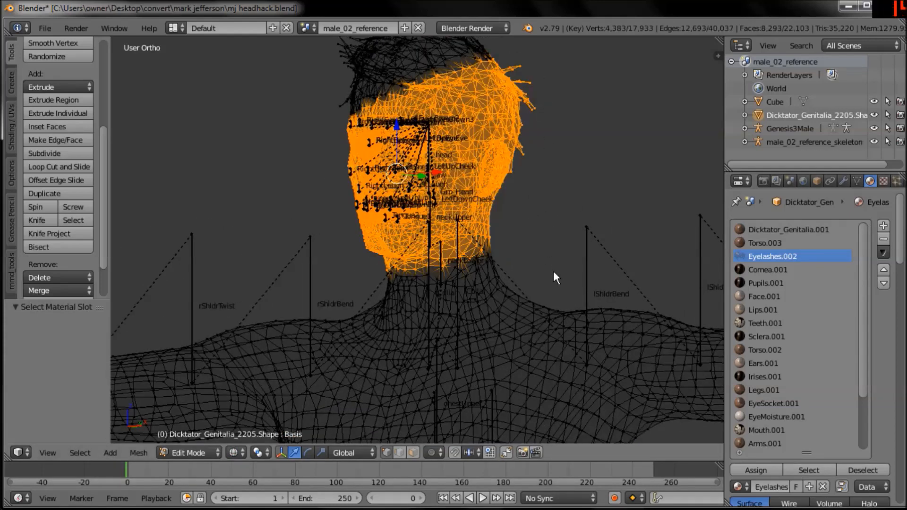
Clear the mesh selection and check again which geometry belongs to the Eyelashes.002 material slot
key("a")
mouse_move(590, 358)
left_mouse_down("ctrl")
mouse_move(492, 427)
mouse_move(572, 381)
left_mouse_up("ctrl")
key("a")
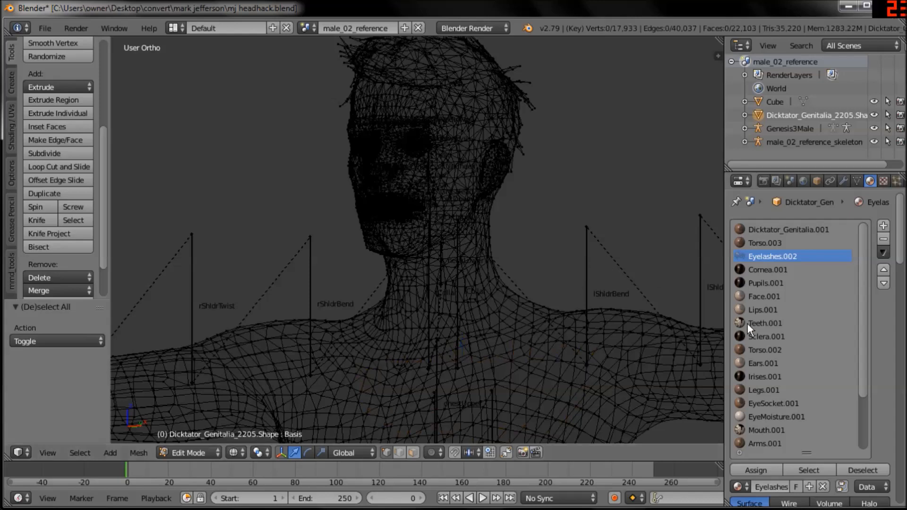
left_click(809, 469)
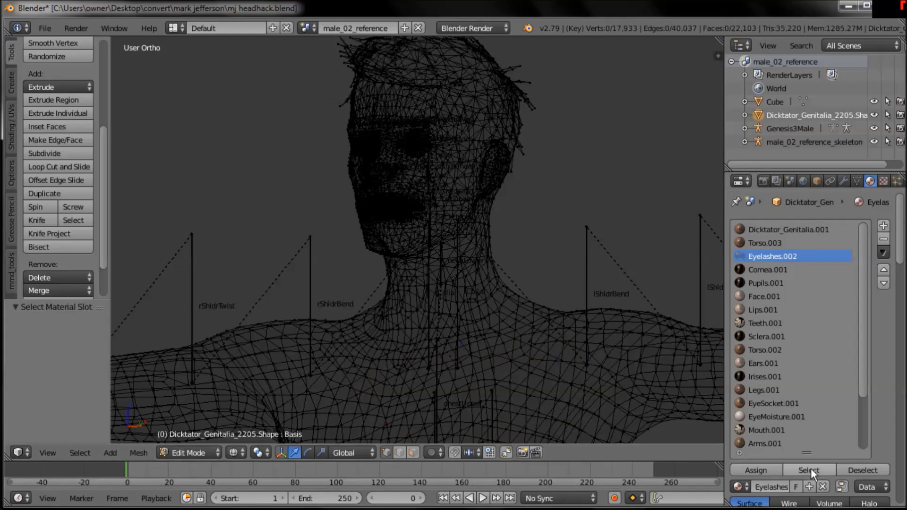
middle_click_drag(533, 219, 517, 249, "ctrl")
scroll(516, 249, "up", 1)
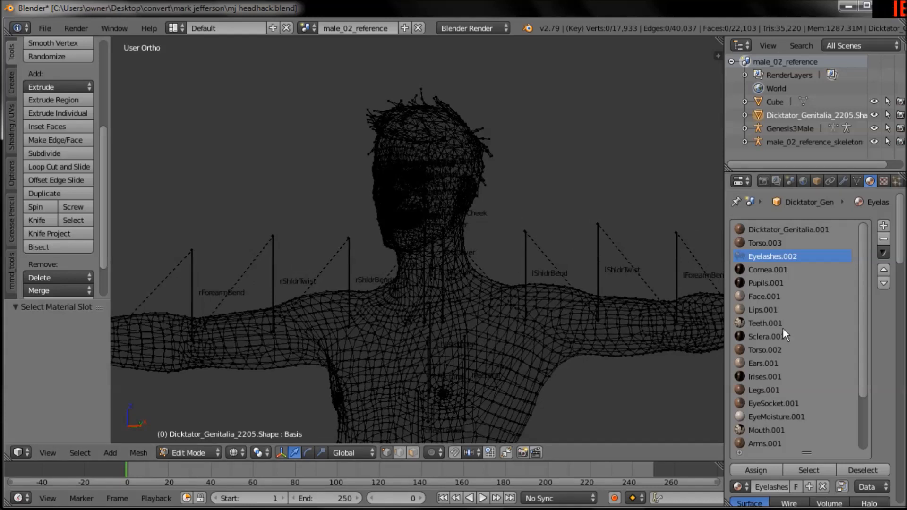
left_click(794, 466)
Check the head's material slots, including Pupils.001, Face.001, Sclera.001 and Ears.001, for assigned geometry
left_click(771, 282)
left_click(769, 296)
left_click(769, 323)
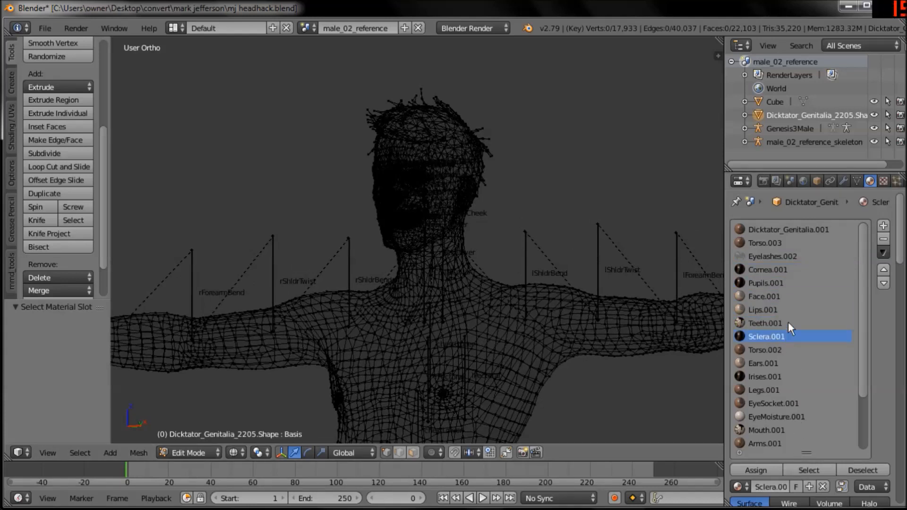
scroll(845, 312, "down", 2)
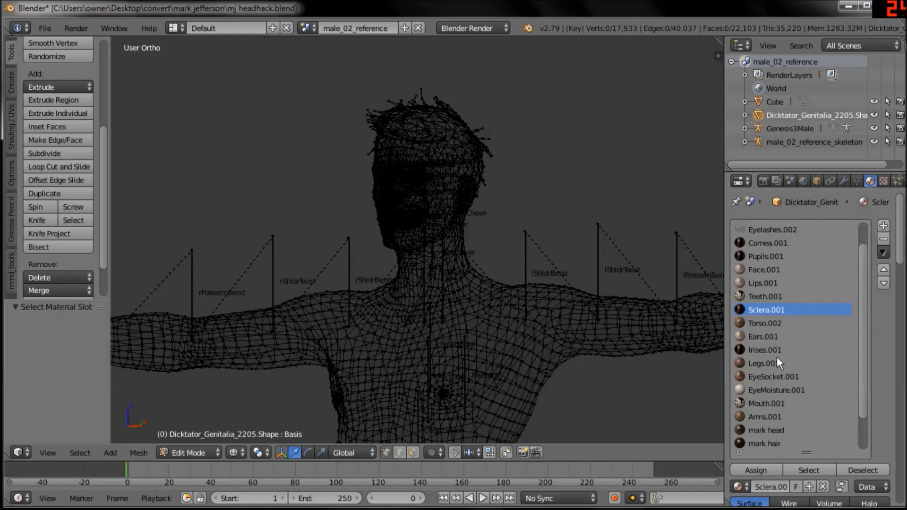
left_click(768, 337)
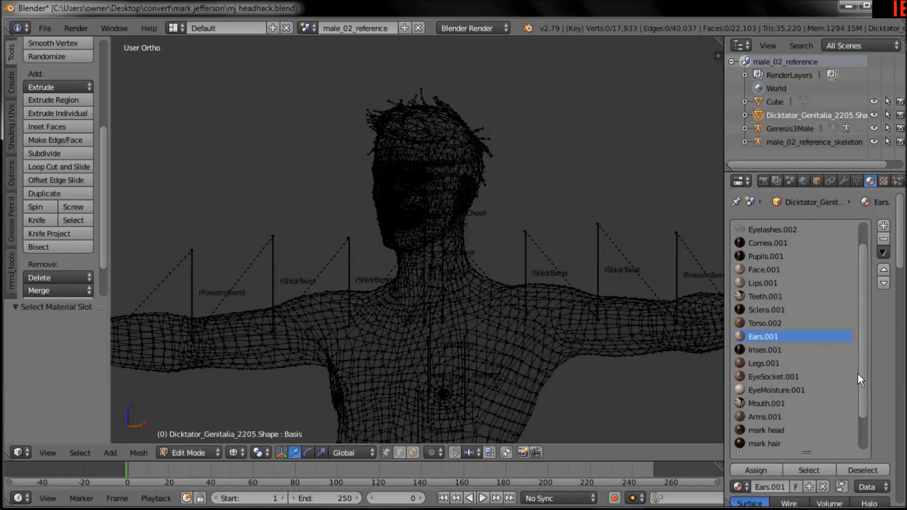
scroll(857, 376, "down", 3)
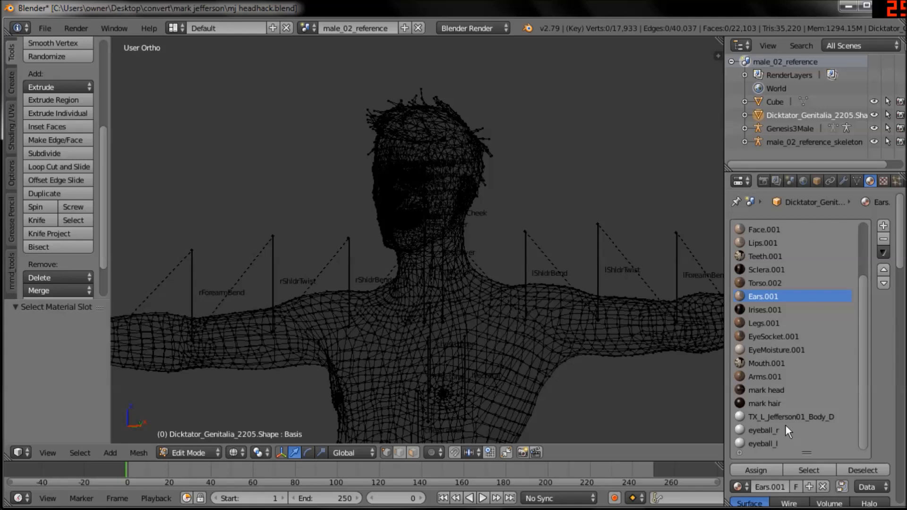
Check the geometry assigned to TX_L_Jefferson01_Body_D and remove that material slot in Object Mode
left_click(782, 417)
left_click(819, 469)
middle_click_drag(485, 317, 500, 275)
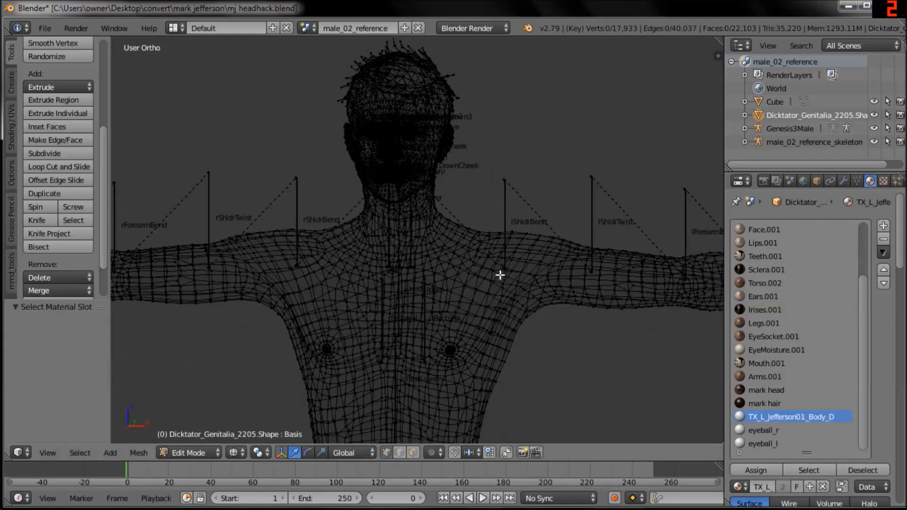
scroll(500, 275, "up", 1)
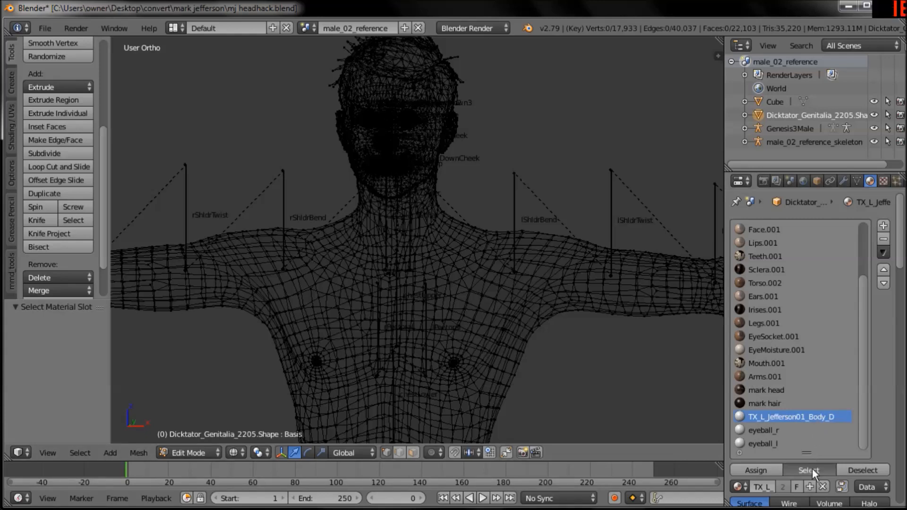
middle_click_drag(489, 318, 481, 380, "shift")
middle_click_drag(484, 353, 490, 327, "ctrl")
key("Tab")
left_click(883, 241)
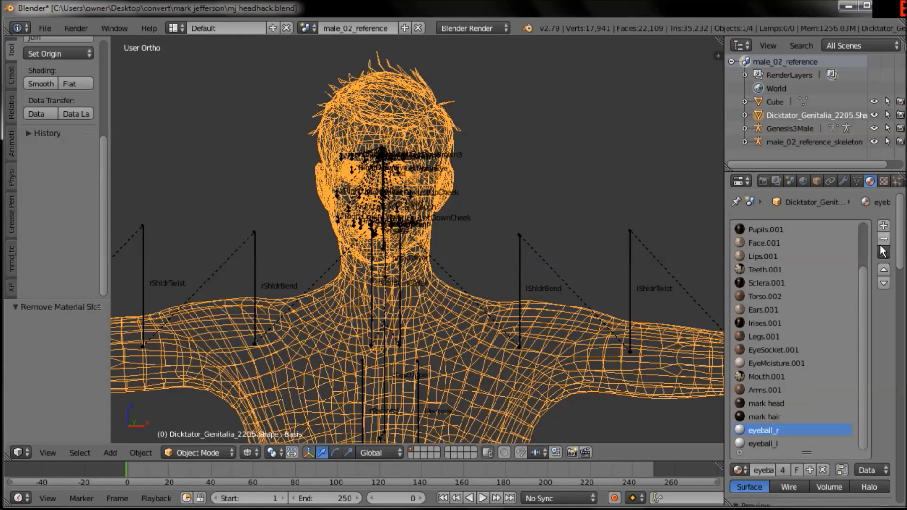
Remove the Eyelashes.002, Cornea.001, Pupils.001, Face.001, Lips.001, Teeth.001 and Sclera.001 material slots
left_click(772, 416)
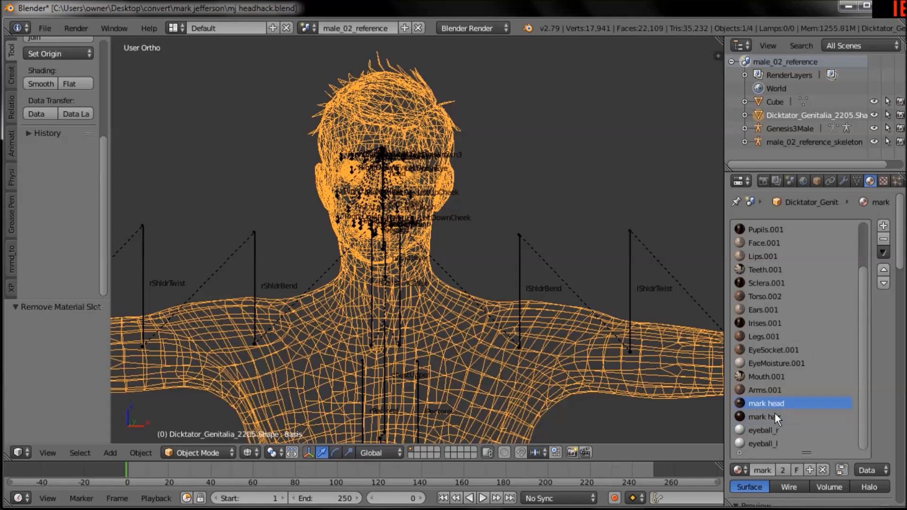
left_click(775, 443)
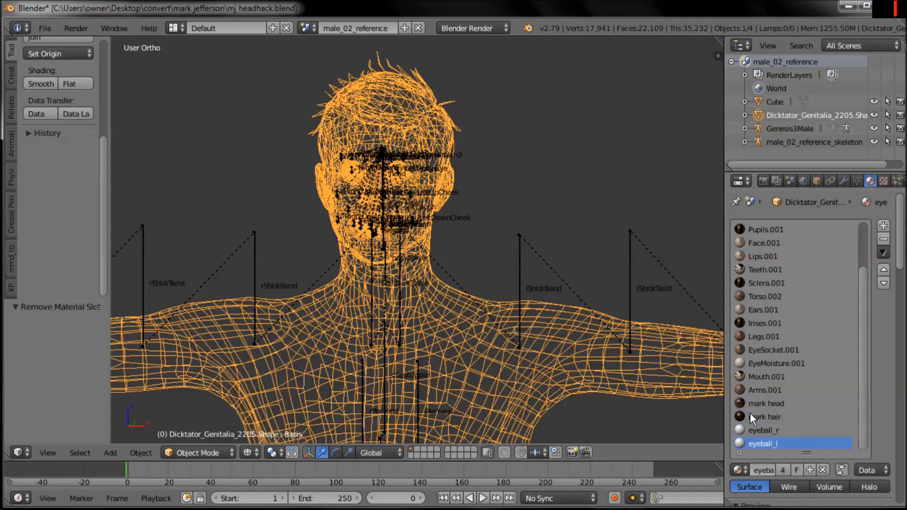
scroll(864, 271, "up", 4)
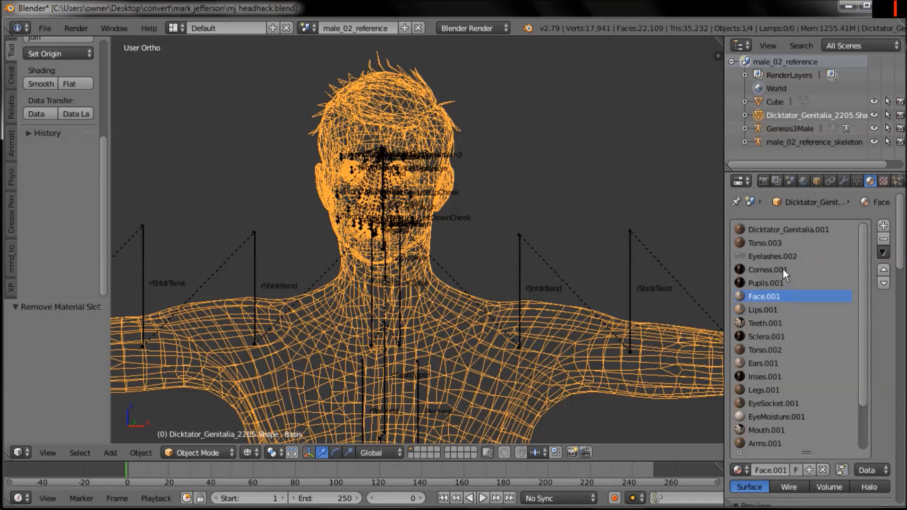
left_click(780, 256)
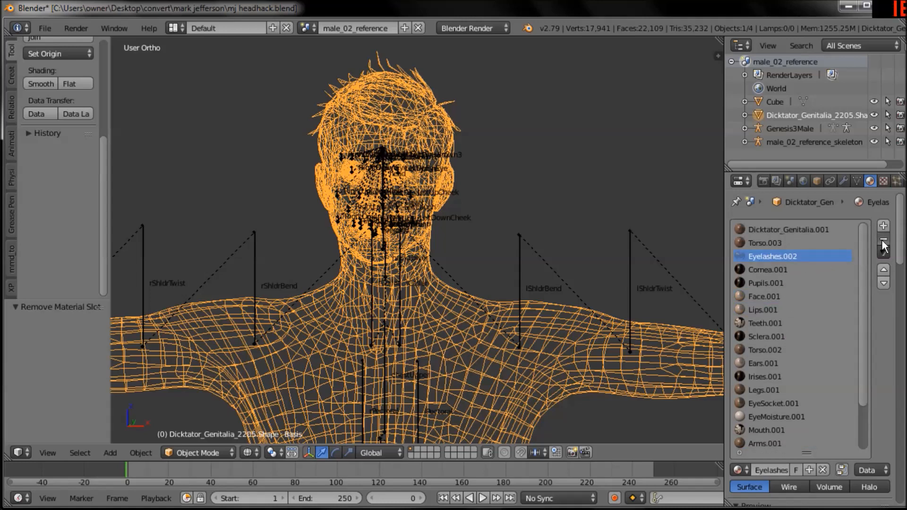
left_click(881, 240)
left_click(881, 240)
left_click(881, 240)
left_click(881, 239)
left_click(881, 240)
left_click(881, 240)
left_click(881, 239)
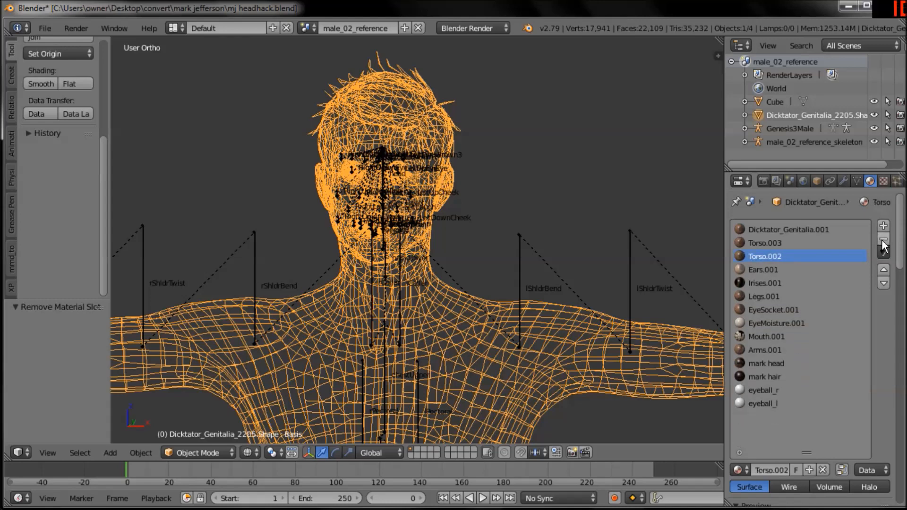
Remove the Irises.001, Ears.001, EyeMoisture.001, EyeSocket.001 and Mouth.001 material slots
left_click(779, 282)
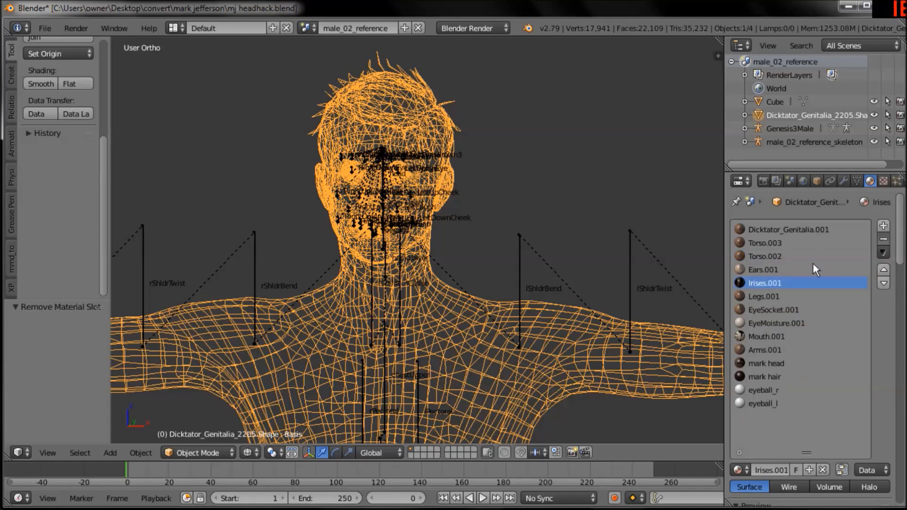
left_click(881, 239)
left_click(881, 239)
left_click(787, 296)
left_click(881, 241)
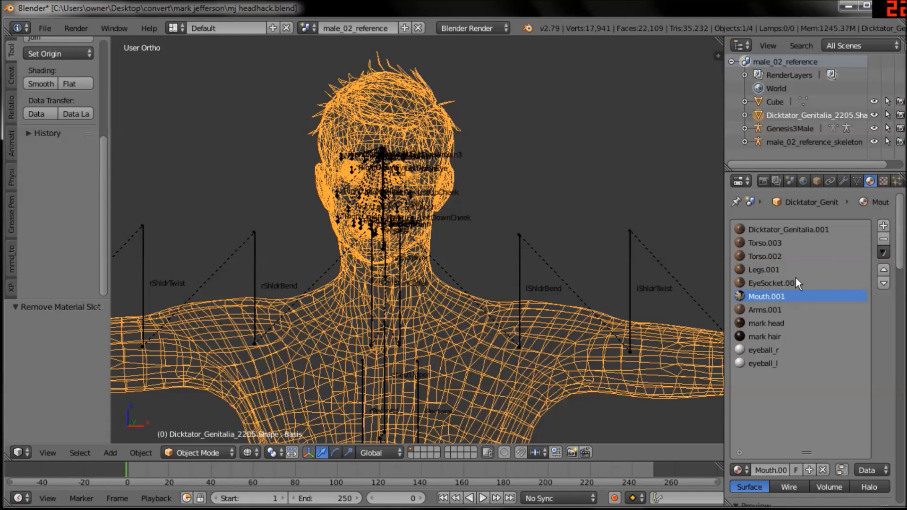
left_click(804, 283)
left_click(882, 239)
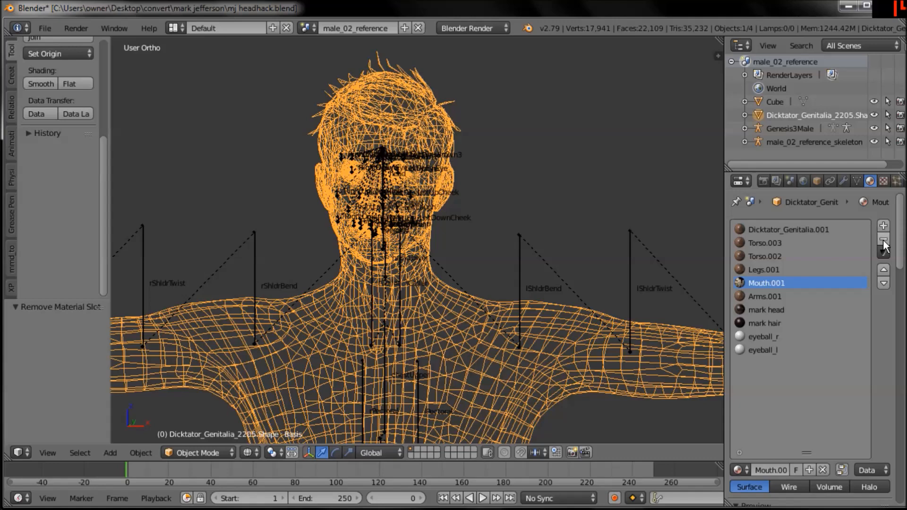
left_click(883, 239)
Return the model to solid shading and show it in the front orthographic view
scroll(548, 259, "down", 3)
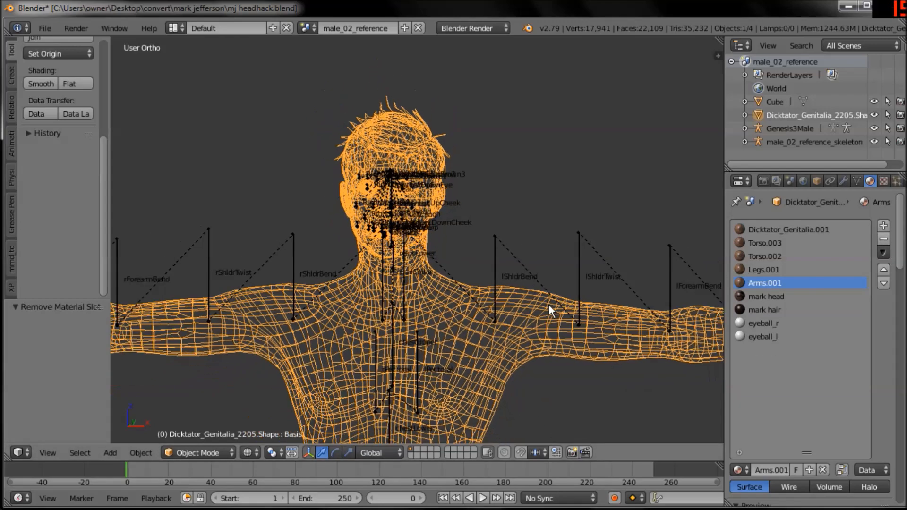
middle_click_drag(544, 359, 559, 246, "shift")
scroll(558, 270, "down", 1)
key("z")
key("shift+c")
key("KP_1")
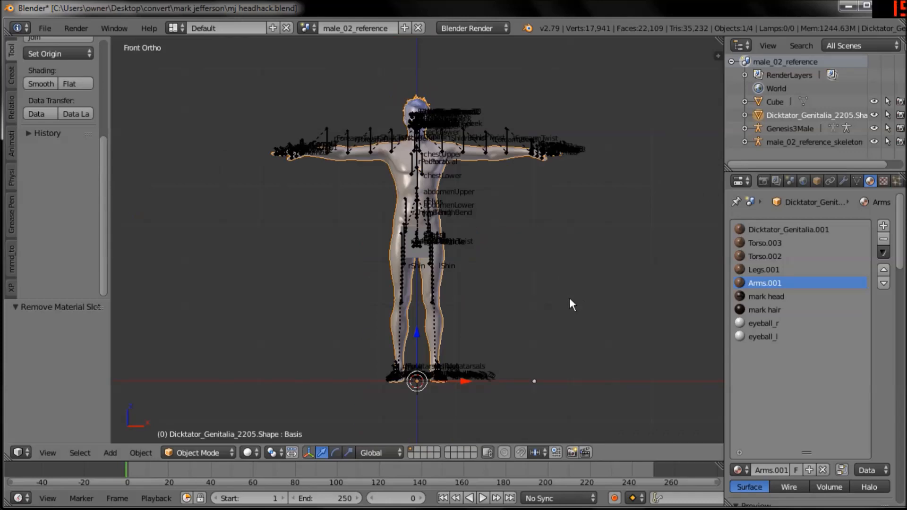
middle_click_drag(498, 285, 491, 326, "shift")
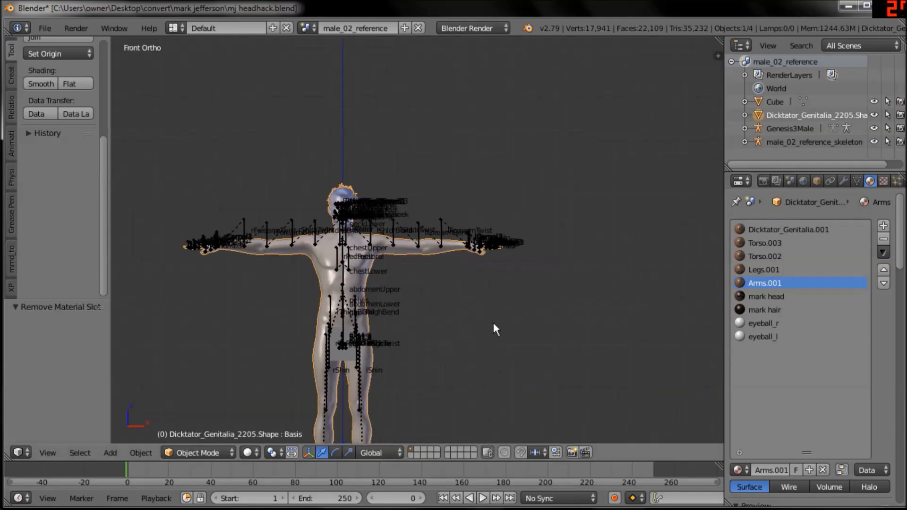
scroll(556, 255, "up", 3)
scroll(581, 327, "up", 2)
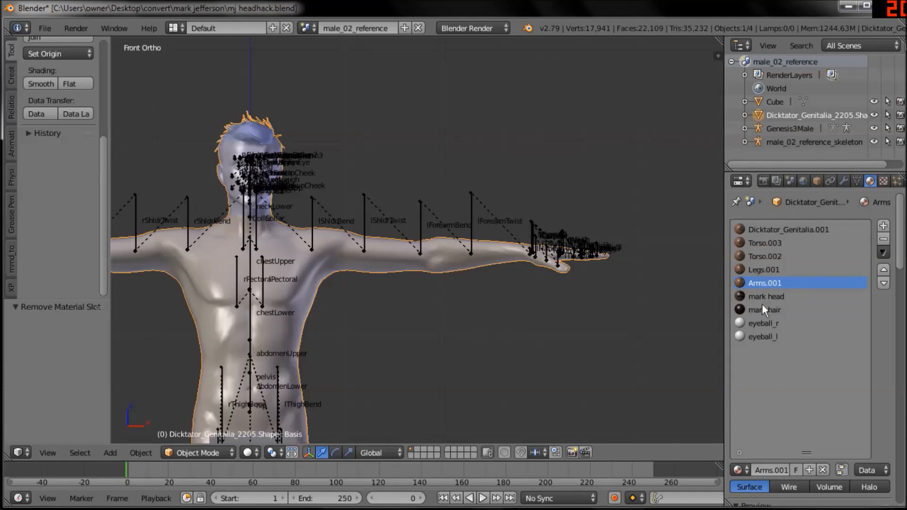
Select the armature at the left hand and copy the bone name ValveBiped.Bip01_L_Hand from the Notepad bone data
middle_click_drag(486, 233, 395, 263)
scroll(453, 232, "up", 2)
scroll(454, 231, "up", 5)
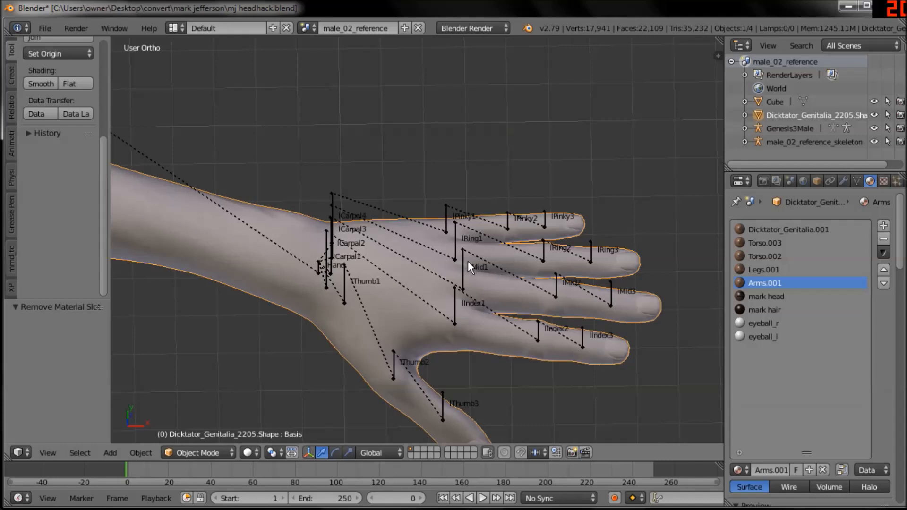
right_click(463, 263)
middle_click_drag(462, 263, 441, 290)
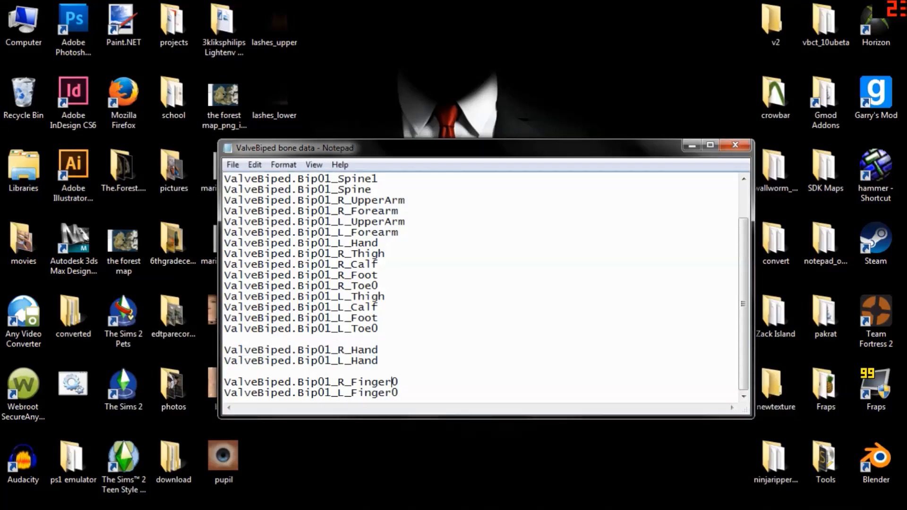
left_click_drag(378, 360, 225, 363)
key("ctrl+c")
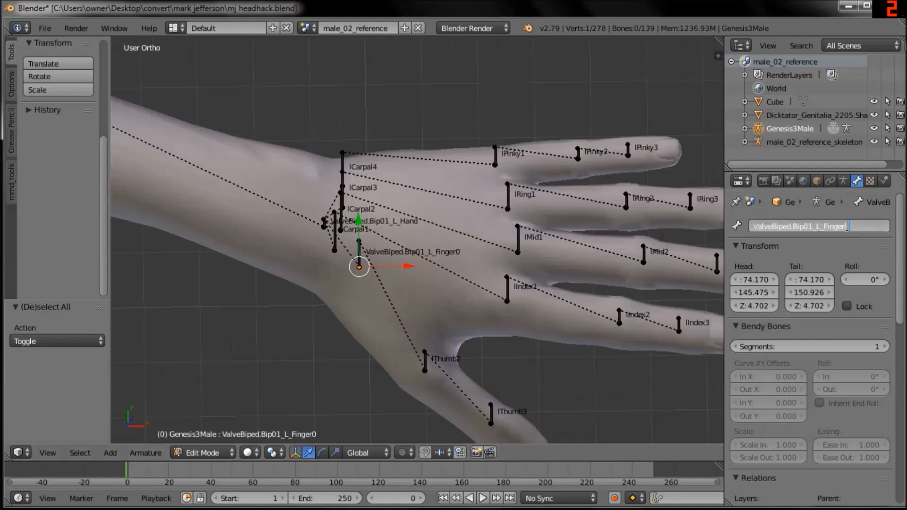
Rename the left thumb, index and middle finger bones to the ValveBiped.Bip01_L_Finger scheme, using suffixes 01, 02, 1, 11, 12, 2, 21 and 22
right_click(425, 360)
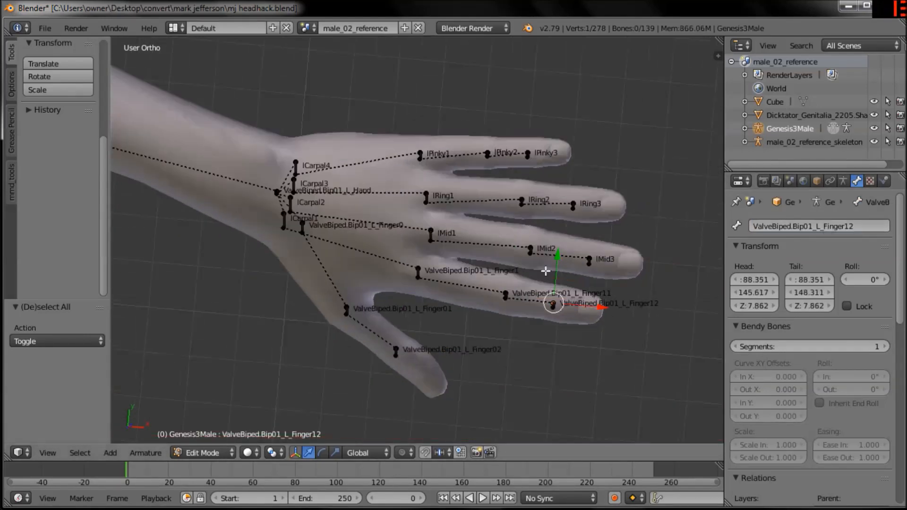
double_click(803, 227)
type("ValveBiped.Bip01_L_Finger1")
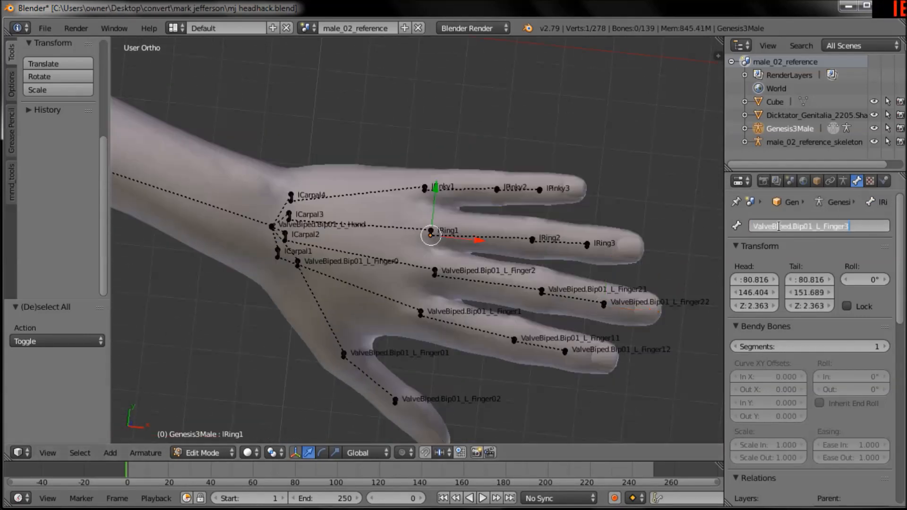
Rename the left ring and pinky finger bones to the ValveBiped scheme, starting with ValveBiped.Bip01_L_Finger3 and ValveBiped.Bip01_L_Finger4
right_click(587, 244)
right_click(424, 187)
double_click(788, 227)
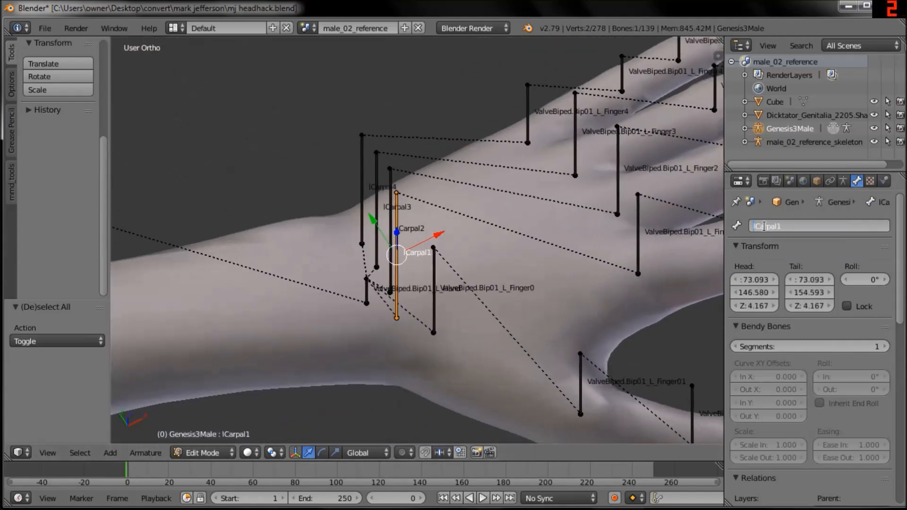
Rename the left carpal bones to the ValveBiped.Bip01_L_HandCarpal scheme, numbered 1 to 4
double_click(757, 222)
key("ctrl+v")
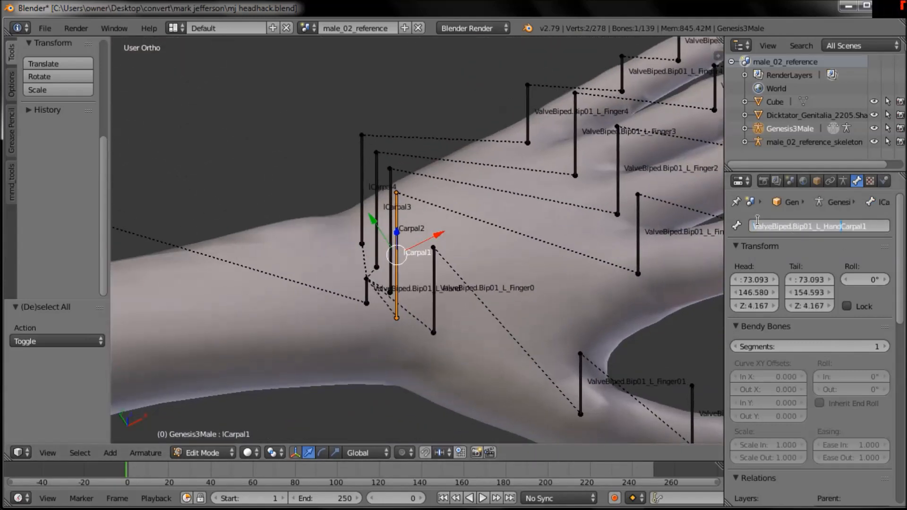
key("Return")
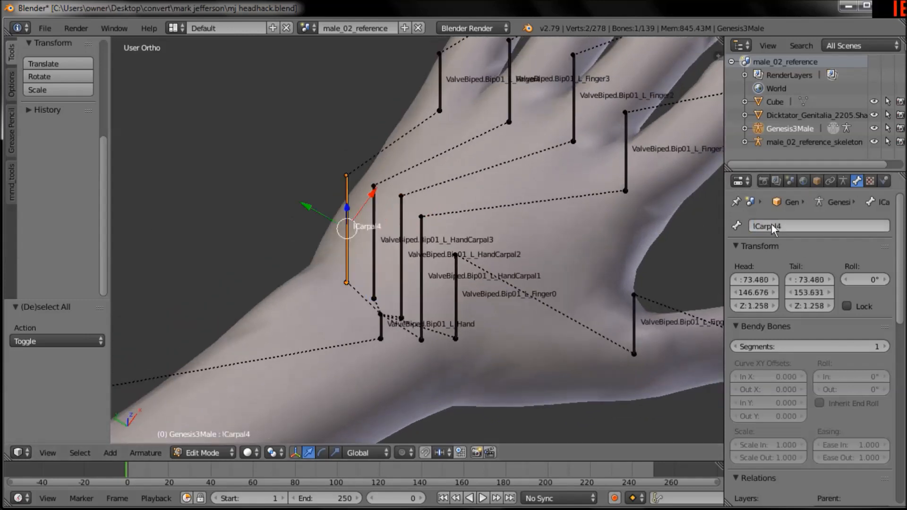
double_click(772, 225)
type("ValveBiped.Bip01_L_HandCarpal4")
key("Return")
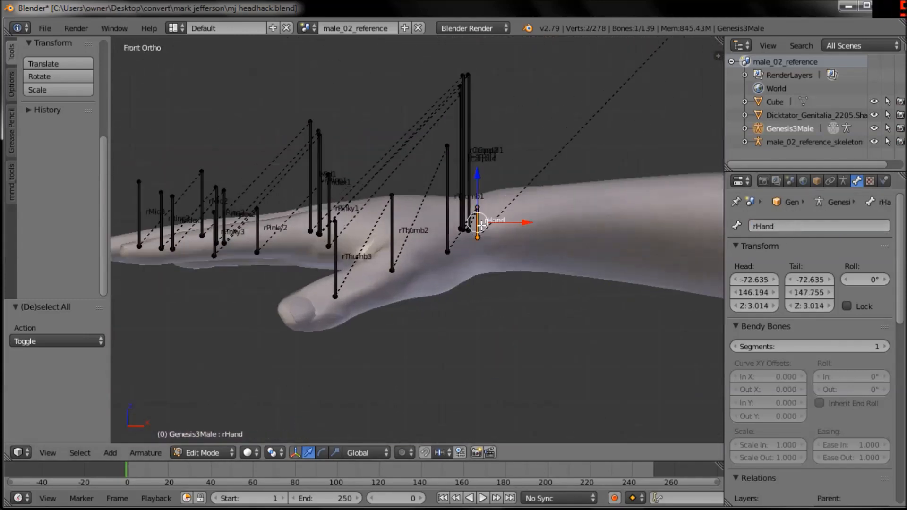
Rename the right hand bone ValveBiped.Bip01_R_Hand and the right thumb and index bones to the ValveBiped.Bip01_R_Finger scheme
double_click(799, 225)
key("ctrl+v")
key("Return")
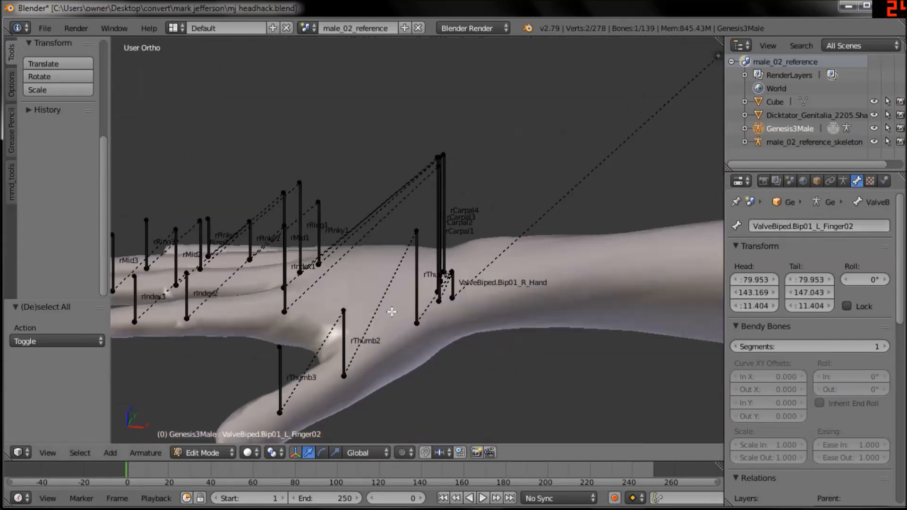
key("Return")
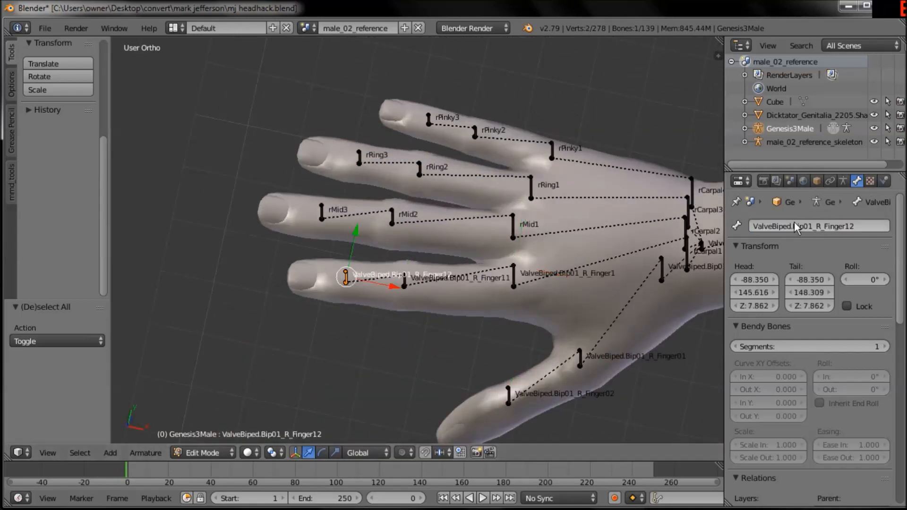
Rename the right middle and ring finger bones to ValveBiped.Bip01_R_Finger names with suffixes 2, 21, 22, 3, 31 and 32
right_click(401, 221)
left_click(779, 225)
right_click(321, 212)
left_click(773, 224)
right_click(531, 188)
right_click(419, 169)
right_click(359, 158)
Rename the right pinky's base bone ValveBiped.Bip01_R_Finger4 and continue with the middle pinky bone
right_click(551, 151)
left_click(774, 223)
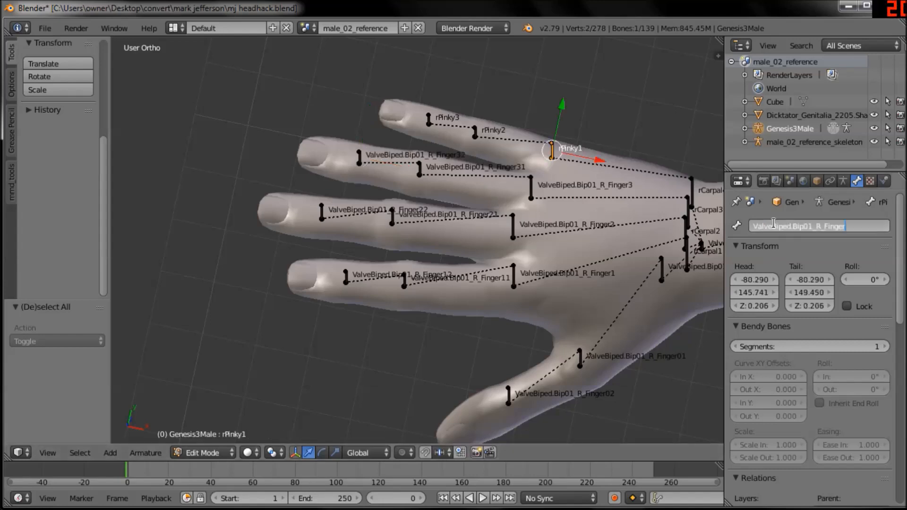
type("ValveBiped.Bip01_R_Finger4")
key("Return")
right_click(475, 133)
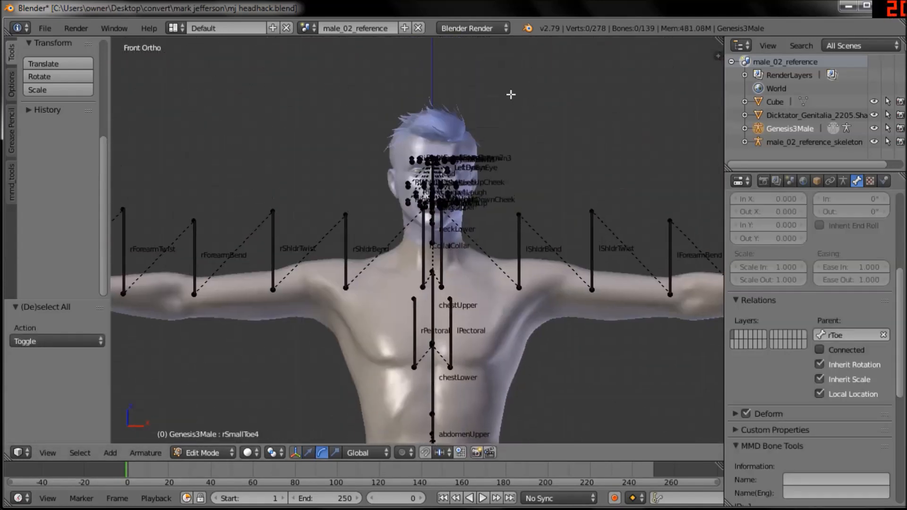
Switch the Genesis3Male armature from Edit Mode to Object Mode
scroll(520, 206, "up", 3)
left_click(217, 452)
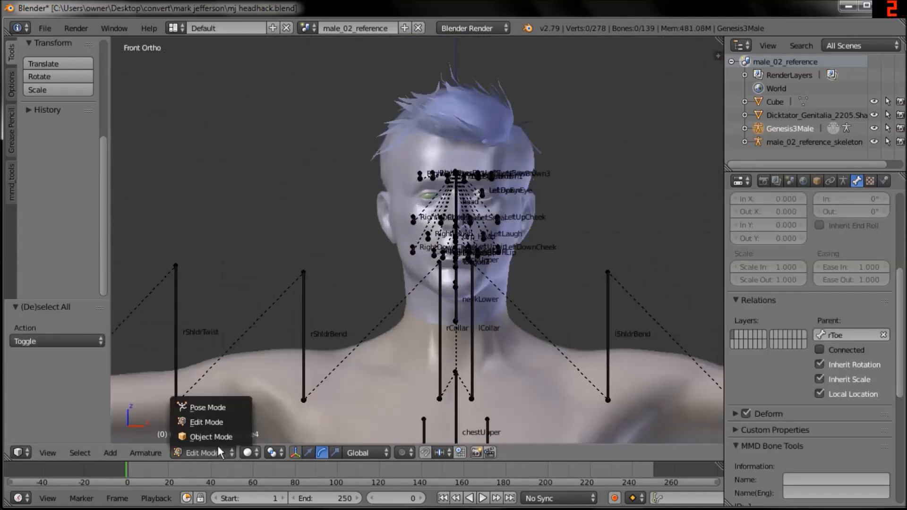
left_click(220, 436)
middle_click_drag(513, 325, 514, 288, "shift")
key("Home")
scroll(490, 208, "up", 4)
middle_click_drag(489, 191, 500, 410, "shift")
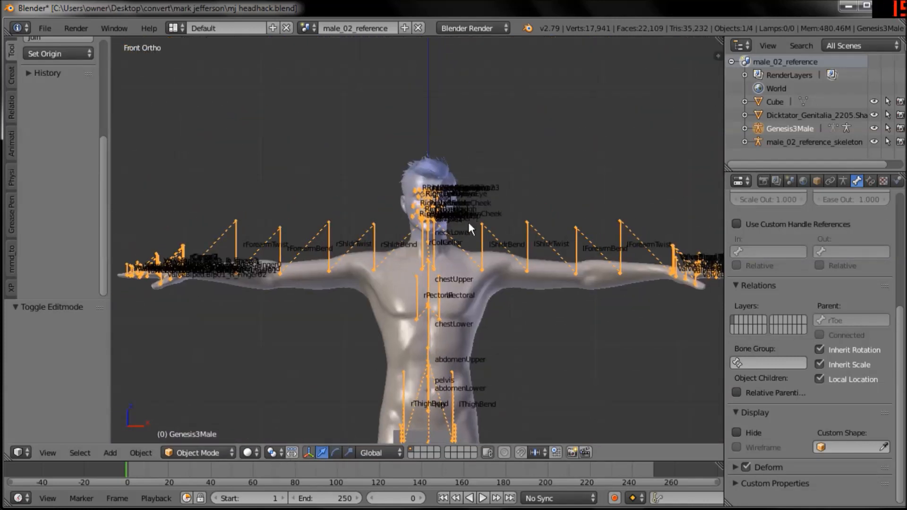
scroll(467, 236, "up", 4)
scroll(472, 245, "down", 1)
Examine the armature's face, arm and torso bones in Edit Mode, highlighting all of them for an overview
key("Tab")
key("a")
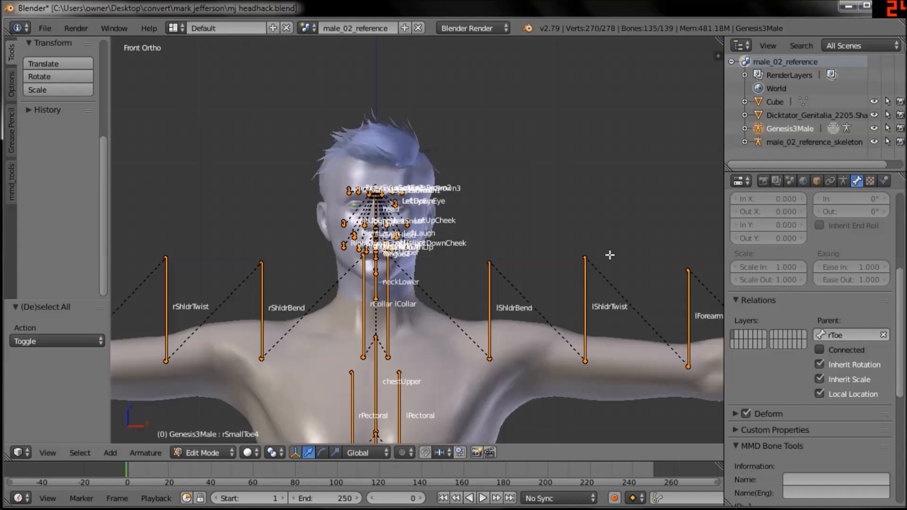
key("a")
key("a")
middle_click_drag(500, 262, 372, 265)
key("KP_1")
scroll(500, 366, "down", 5)
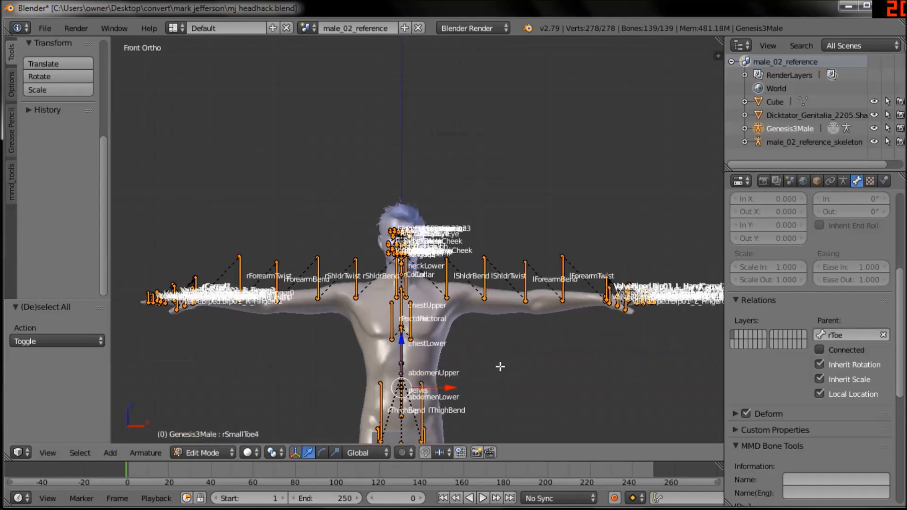
scroll(505, 308, "up", 3)
scroll(495, 269, "up", 3)
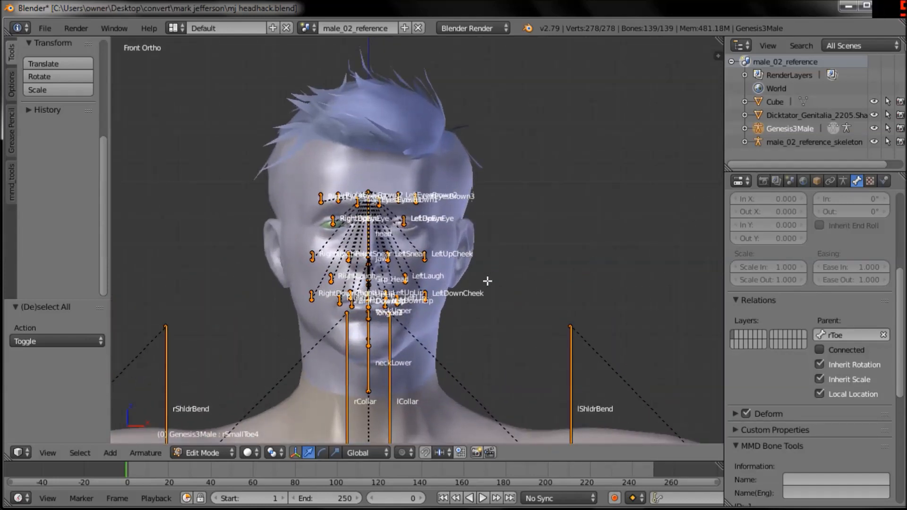
key("a")
key("Tab")
scroll(483, 286, "up", 2)
middle_click_drag(534, 275, 557, 280, "ctrl")
Select the character's body mesh and bring it into view
right_click(531, 251)
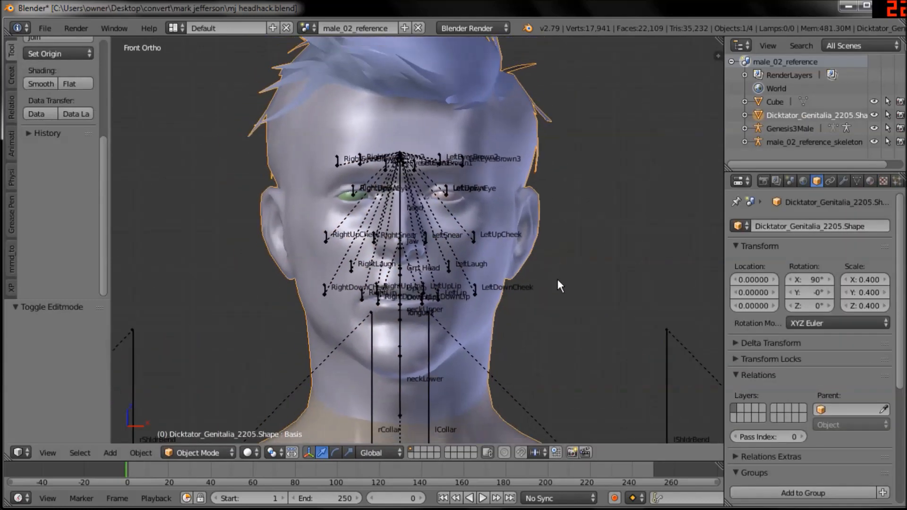
key("KP_Decimal")
middle_click_drag(542, 209, 517, 212, "shift")
middle_click_drag(536, 276, 514, 243, "ctrl")
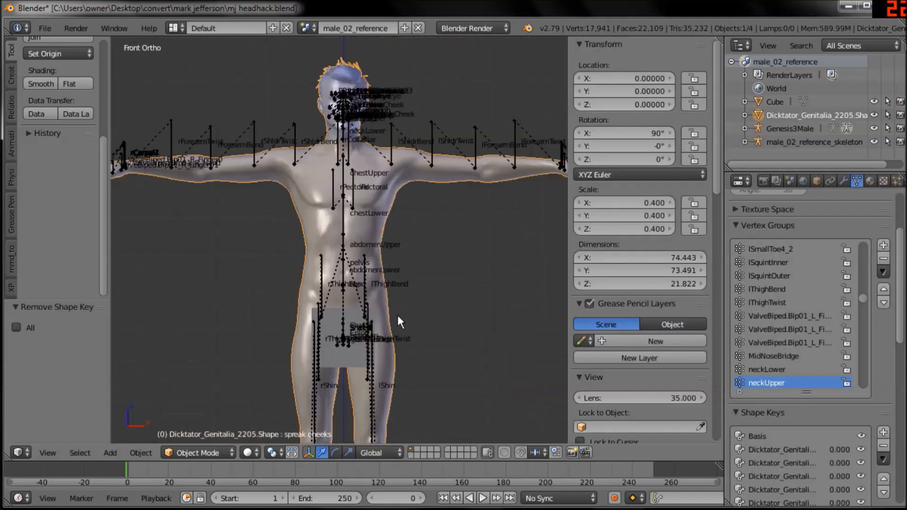
Hide the 3D view's transform properties sidebar and save the current blend file
middle_click_drag(398, 316, 423, 249, "ctrl")
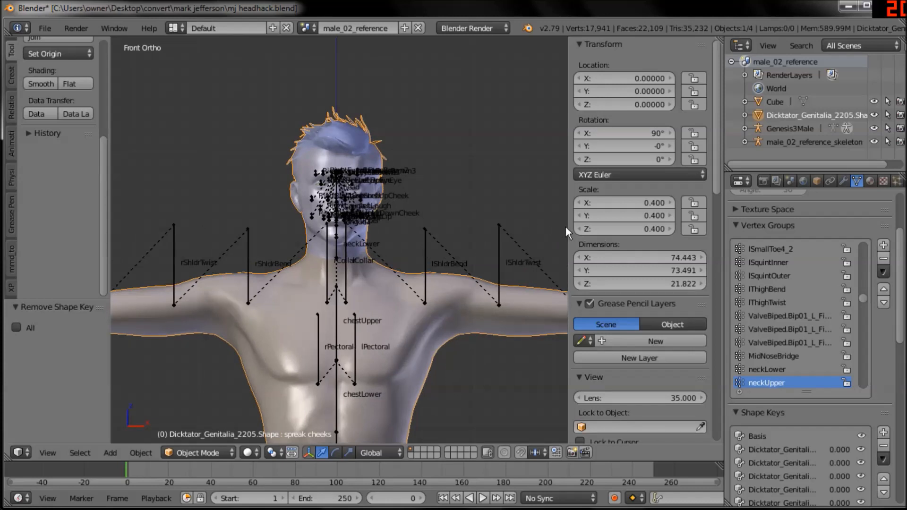
left_click_drag(566, 228, 769, 228)
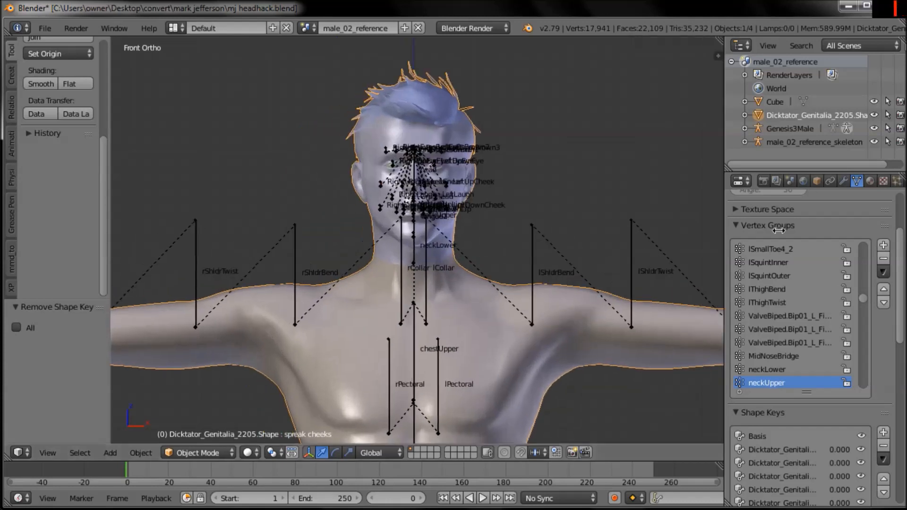
middle_click_drag(495, 195, 432, 190, "shift")
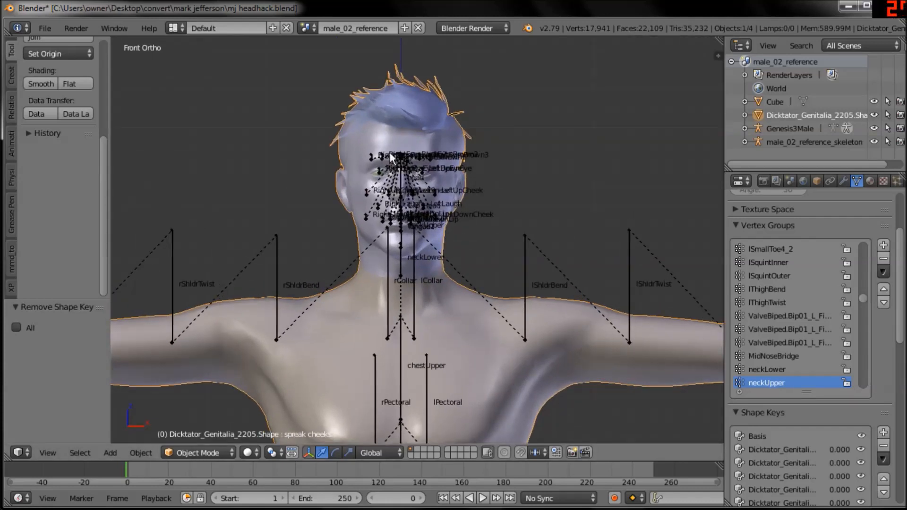
left_click(46, 30)
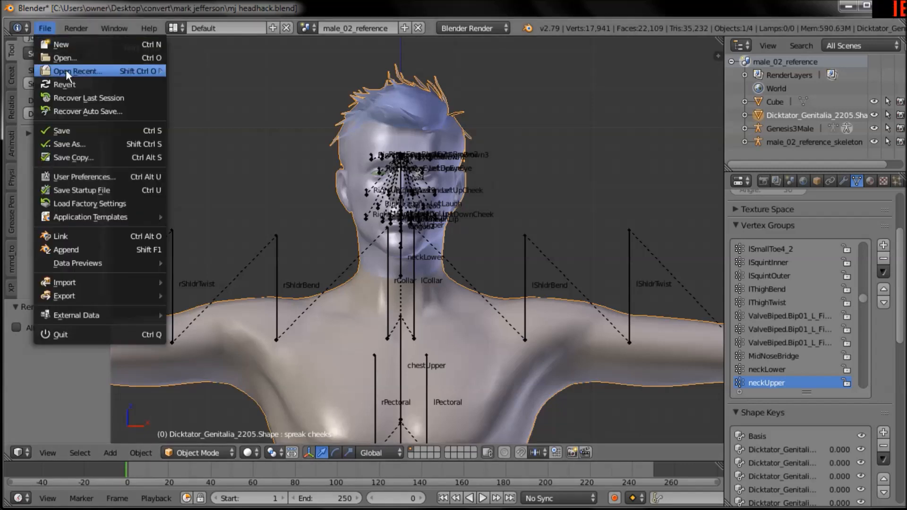
left_click(83, 130)
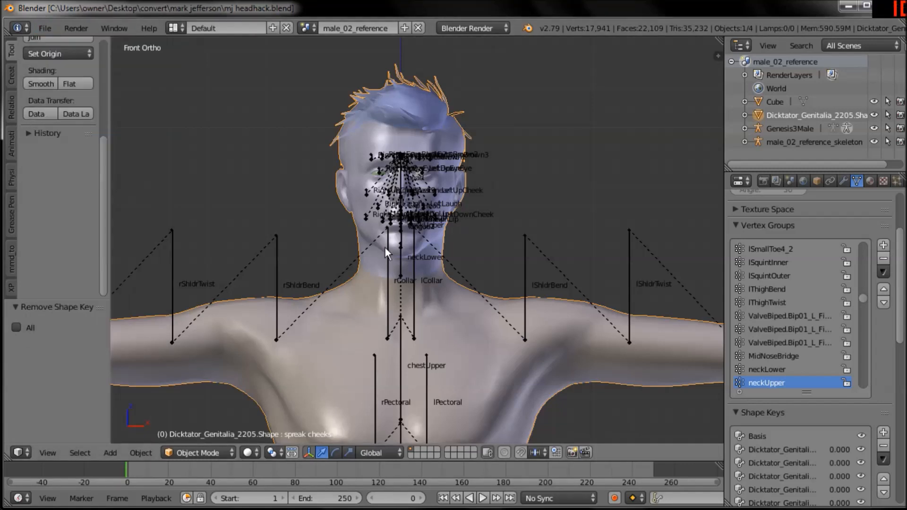
Put the Genesis3Male armature into Edit Mode in the right orthographic view with all bones deselected
scroll(384, 246, "up", 3)
right_click(416, 232)
key("KP_3")
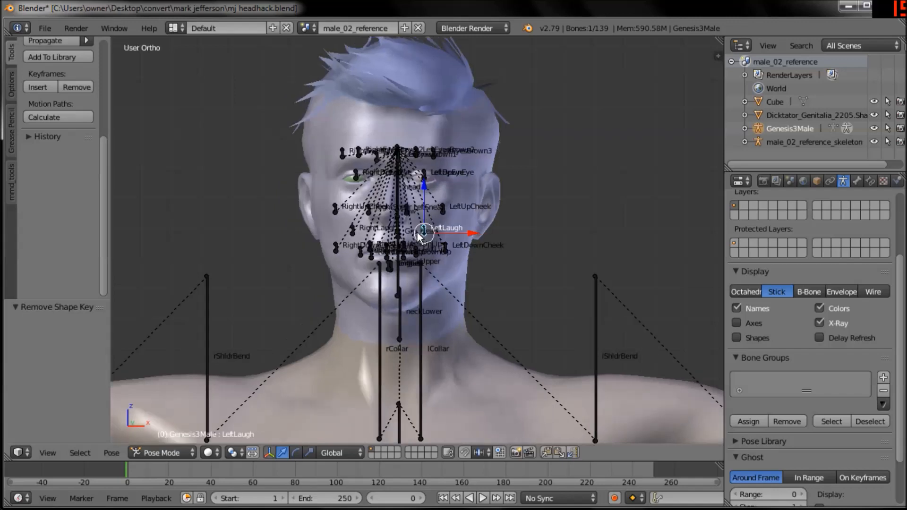
middle_click_drag(529, 245, 408, 256, "shift")
scroll(460, 257, "up", 2)
key("Tab")
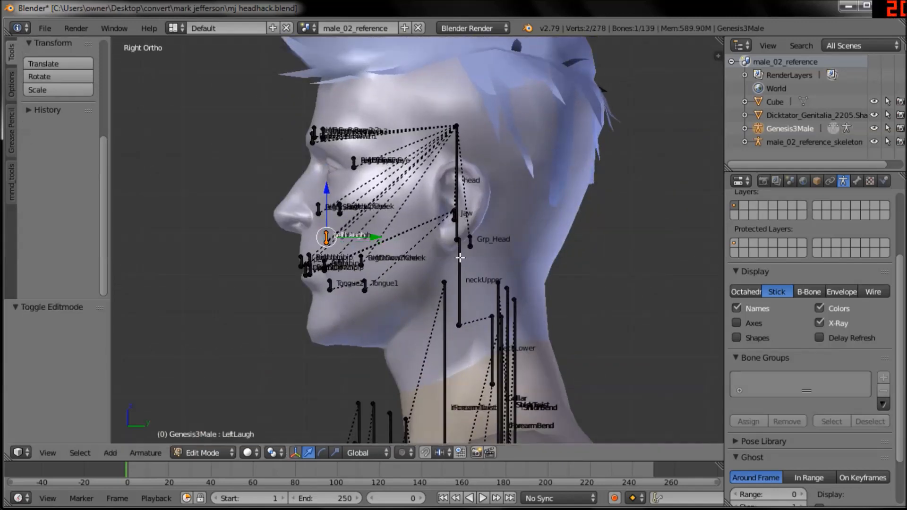
key("a")
Save a copy of the project as "mj headhack less bones.blend" in the mark jefferson folder
left_click(45, 27)
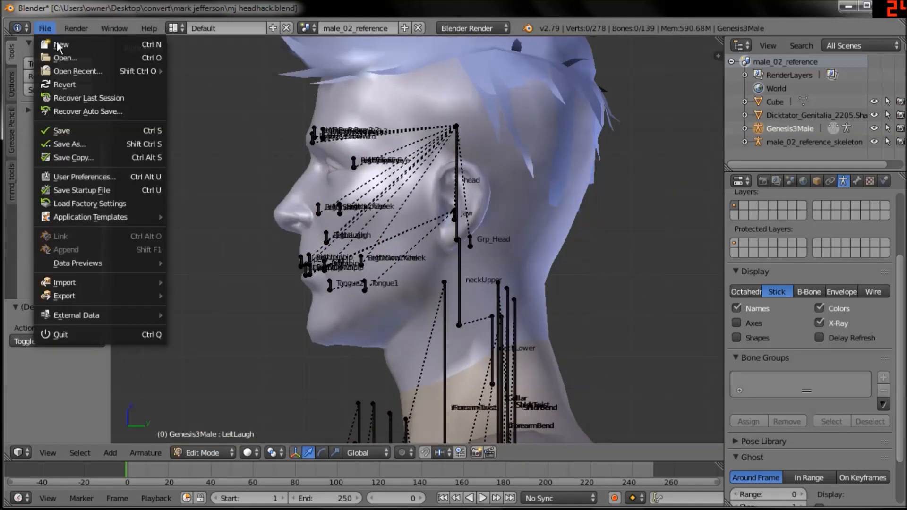
left_click(87, 144)
left_click(208, 80)
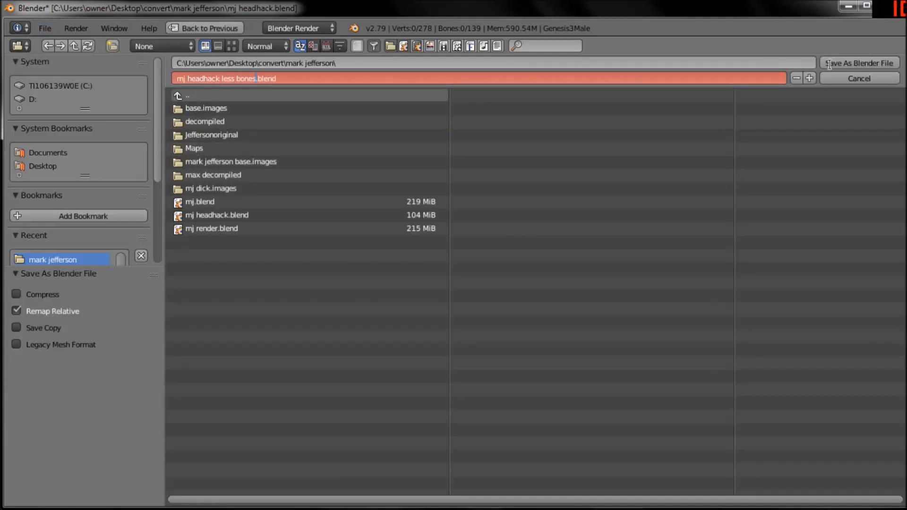
left_click(846, 62)
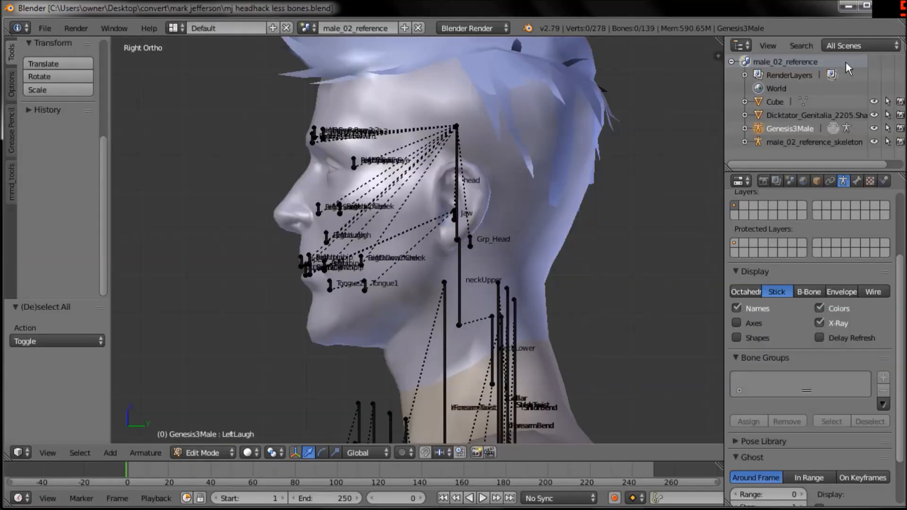
Select the group of left and right eyebrow bones in the side view and delete them
middle_click_drag(486, 207, 524, 200, "shift")
scroll(523, 209, "down", 1)
key("a")
key("a")
middle_click_drag(413, 300, 388, 284, "shift")
key("KP_1")
middle_click_drag(454, 215, 486, 211, "shift")
mouse_move(499, 274)
middle_mouse_down()
mouse_move(533, 290)
mouse_move(512, 285)
middle_mouse_up()
key("KP_3")
mouse_move(327, 233)
middle_mouse_down("shift")
mouse_move(397, 230)
mouse_move(355, 249)
mouse_move(356, 235)
mouse_move(317, 250)
middle_mouse_up("shift")
key("KP_3")
mouse_move(305, 234)
left_mouse_down("ctrl")
mouse_move(322, 148)
mouse_move(314, 254)
left_mouse_up("ctrl")
key("x")
left_click(314, 251)
Delete the upper and lower eyelid bones at the left eye, keeping the LeftEye bone
mouse_move(419, 313)
middle_mouse_down("shift")
mouse_move(409, 266)
mouse_move(532, 253)
mouse_move(492, 293)
mouse_move(486, 256)
middle_mouse_up("shift")
key("KP_1")
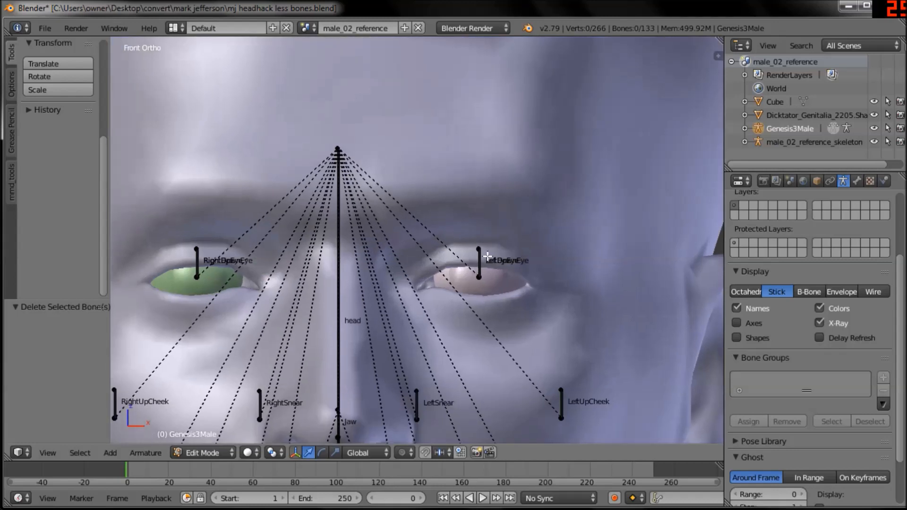
middle_click_drag(571, 347, 556, 283, "ctrl")
key("x")
left_click(514, 283)
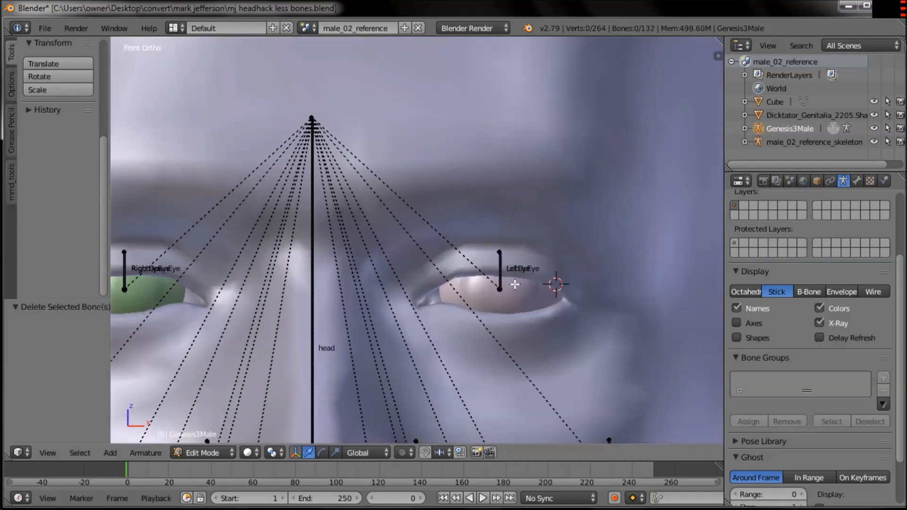
key("x")
left_click(511, 310)
Delete the upper and lower eyelid bones at the right eye, keeping the RightEye bone
middle_click_drag(146, 294, 199, 270, "shift")
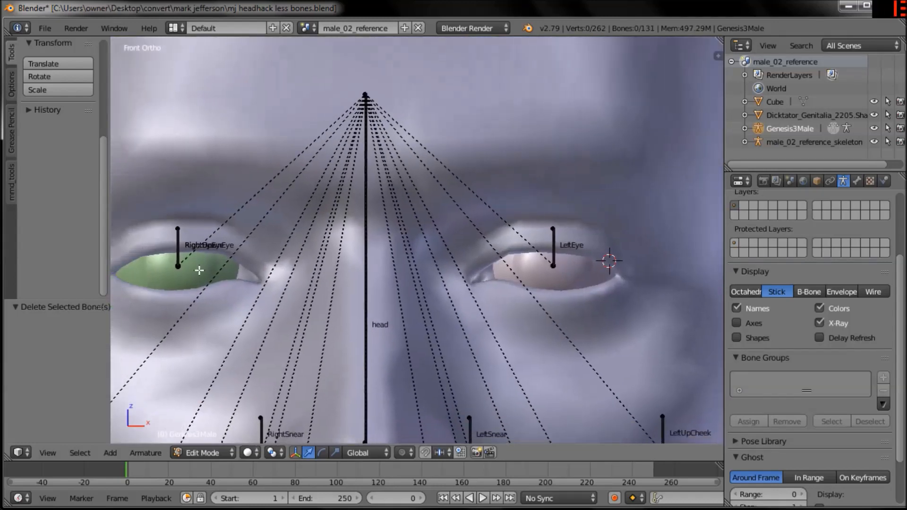
key("x")
left_click(177, 236)
left_click(178, 238)
key("x")
left_click(177, 238)
scroll(175, 246, "down", 5)
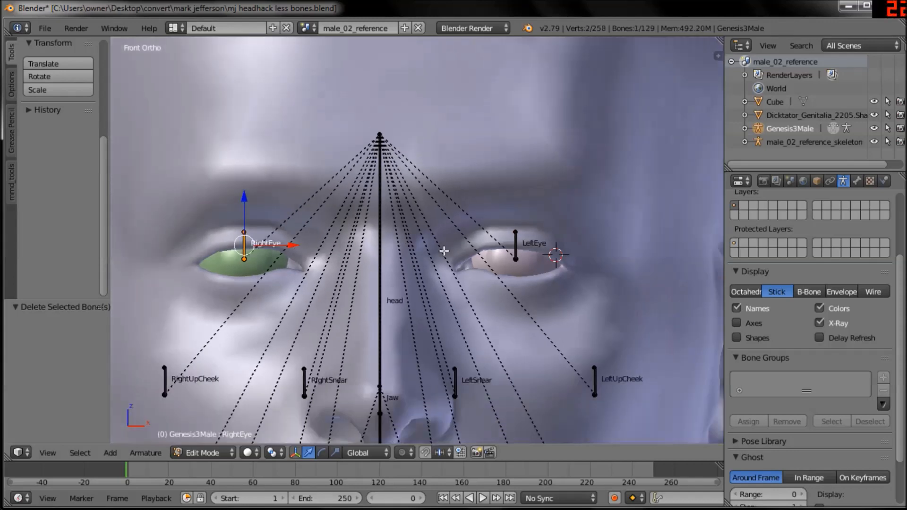
Delete the left and right Snear and UpCheek bones beside the nose
scroll(304, 128, "up", 2)
right_click(304, 128)
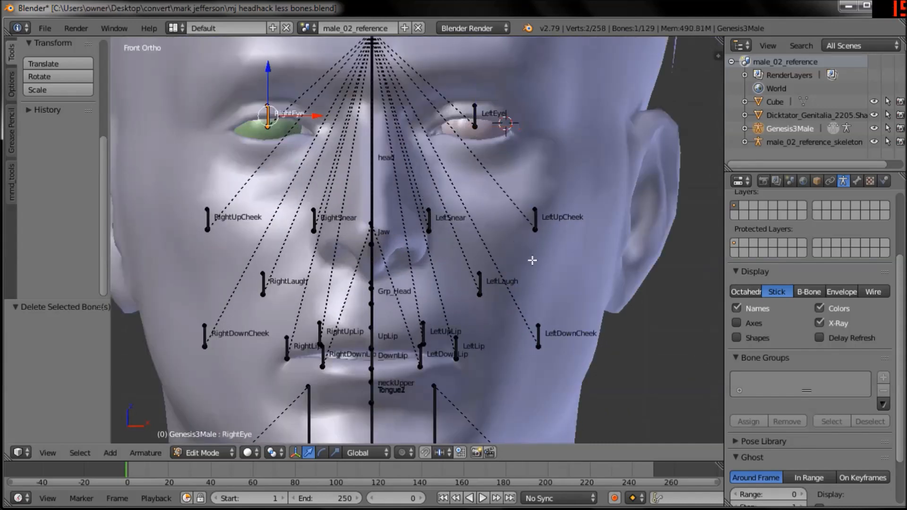
key("KP_3")
scroll(482, 328, "up", 2)
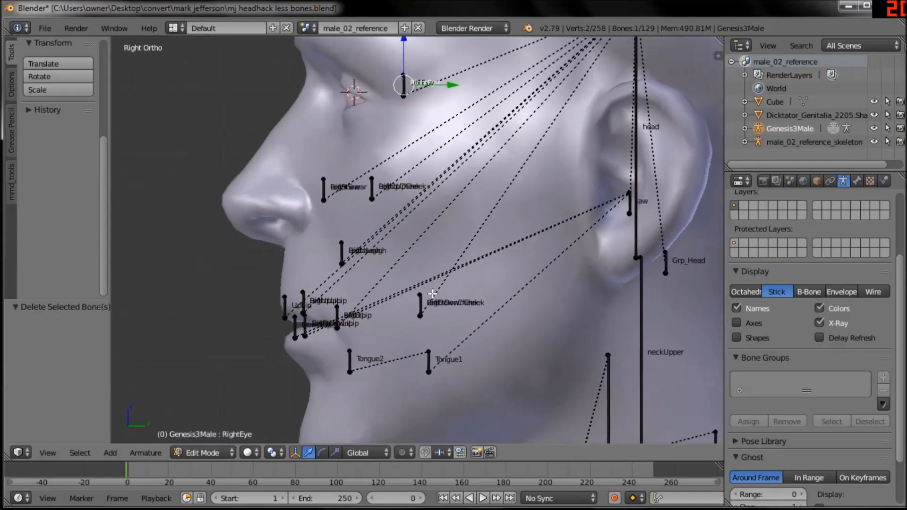
right_click(399, 242)
scroll(416, 297, "up", 1)
scroll(416, 297, "up", 2)
mouse_move(244, 281)
left_mouse_down("ctrl")
mouse_move(215, 158)
mouse_move(210, 188)
left_mouse_up("ctrl")
key("x")
left_click(401, 222)
scroll(422, 248, "down", 3)
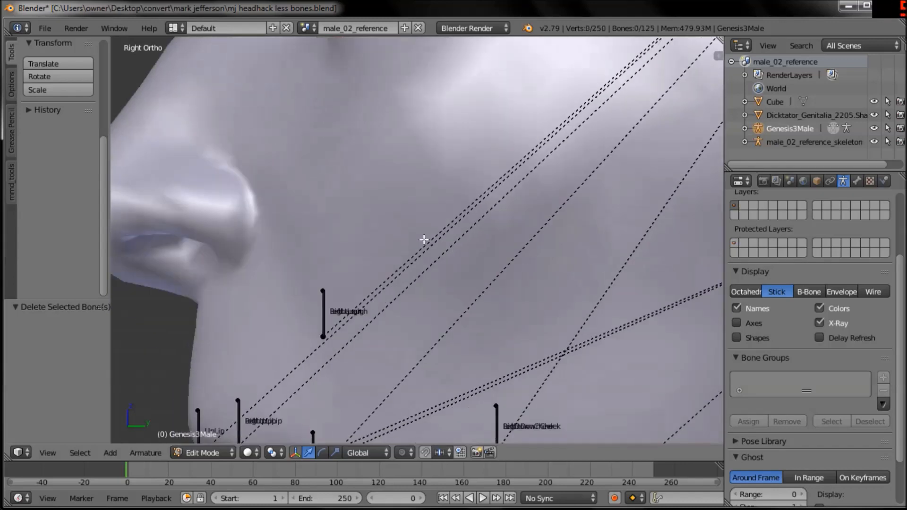
Delete the LeftLaugh and RightLaugh bones
middle_click_drag(426, 237, 379, 262, "shift")
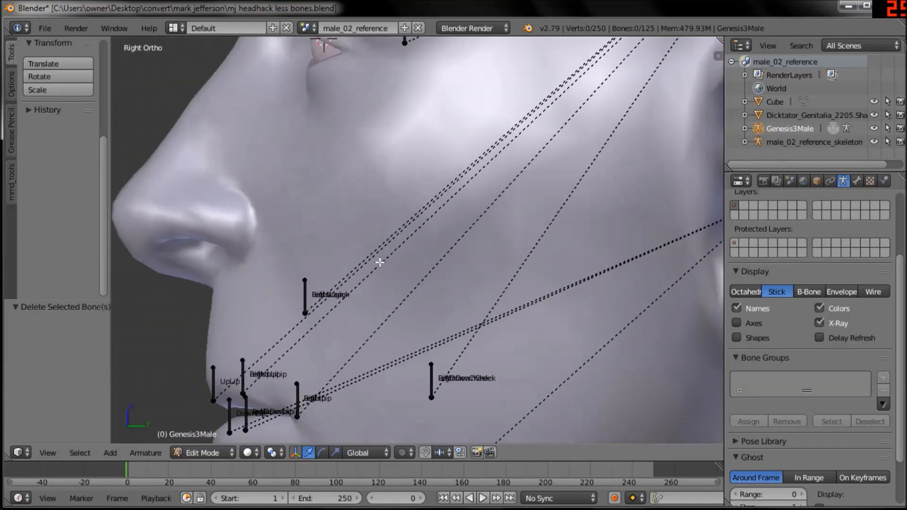
right_click(308, 289)
scroll(411, 250, "up", 2)
left_click_drag(384, 318, 292, 212, "ctrl")
scroll(352, 236, "down", 1)
mouse_move(354, 243)
middle_mouse_down()
mouse_move(478, 227)
mouse_move(496, 242)
middle_mouse_up()
scroll(496, 242, "down", 3)
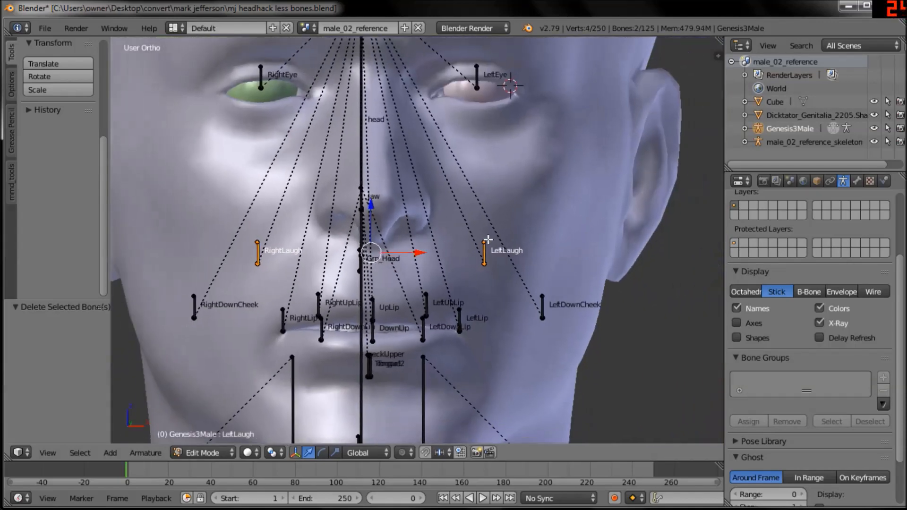
key("x")
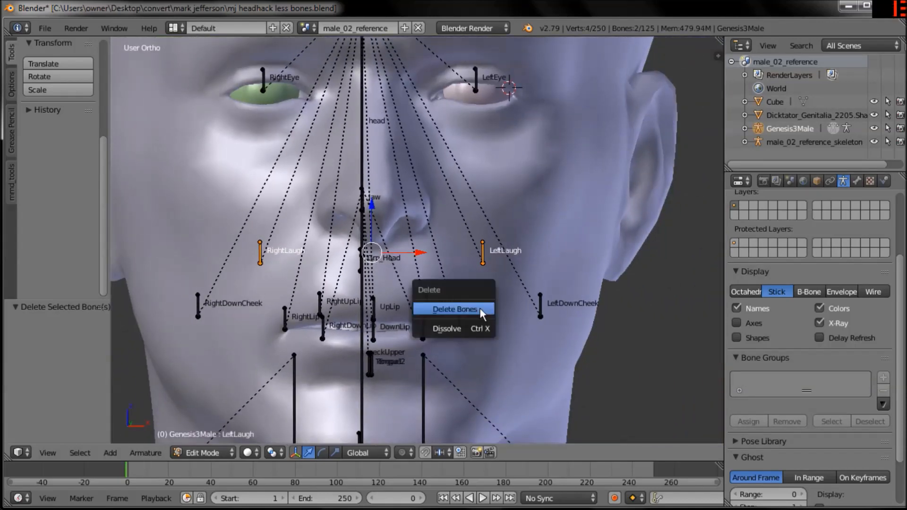
left_click(477, 309)
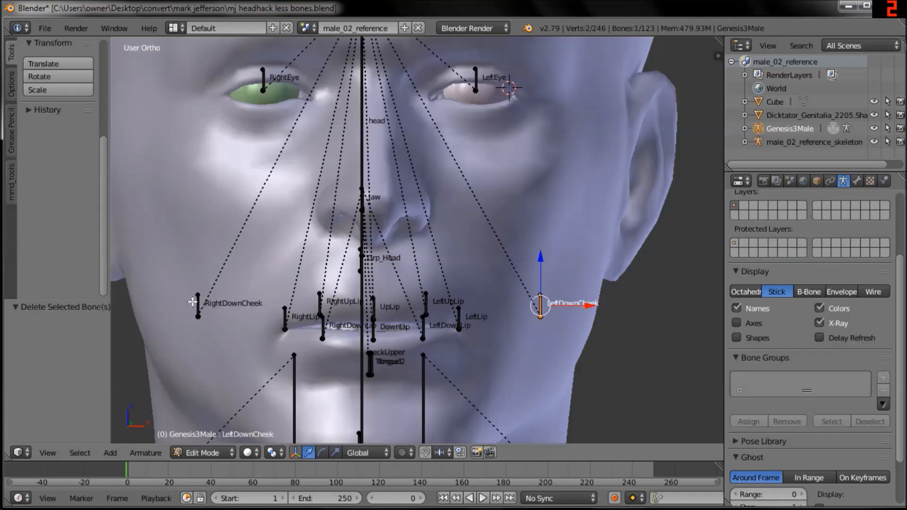
Undo the deletion of the LeftLaugh and RightLaugh bones and leave all bones deselected
right_click(194, 302)
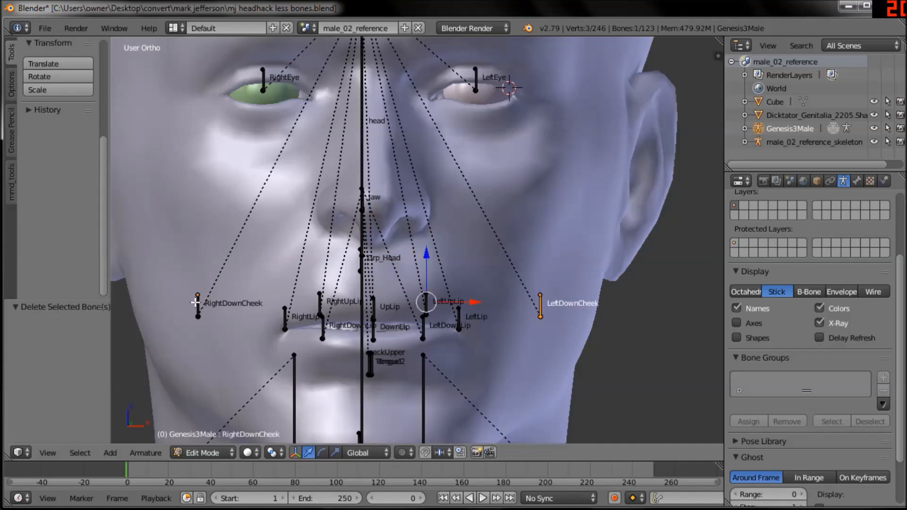
key("KP_1")
key("a")
key("a")
key("ctrl+z")
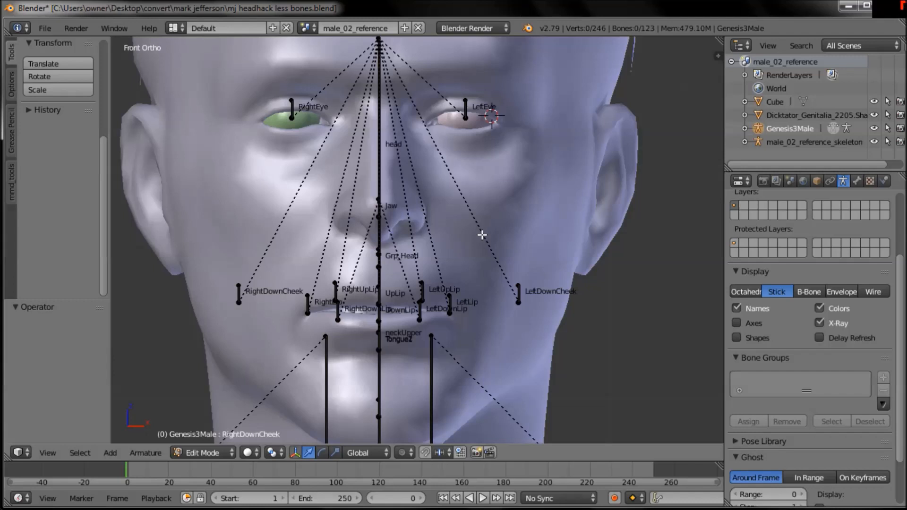
key("ctrl+z")
key("ctrl+z")
key("ctrl+z")
key("ctrl+z")
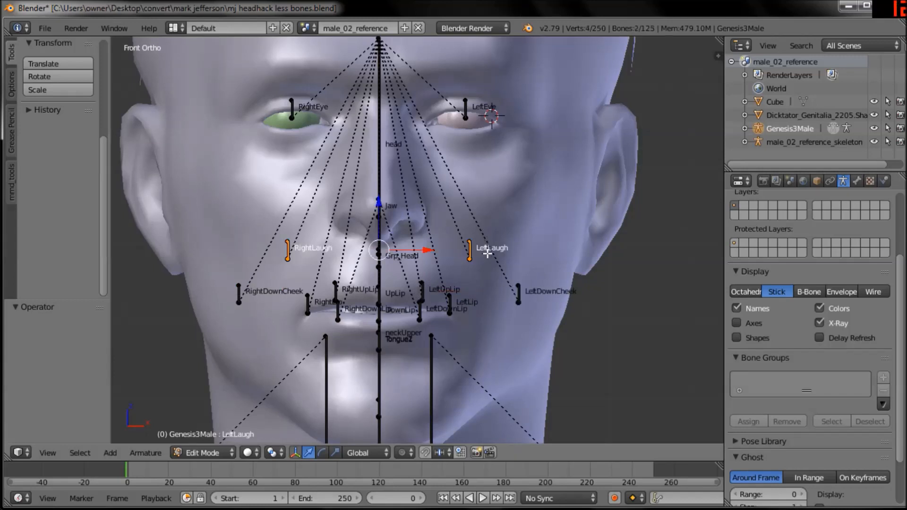
key("a")
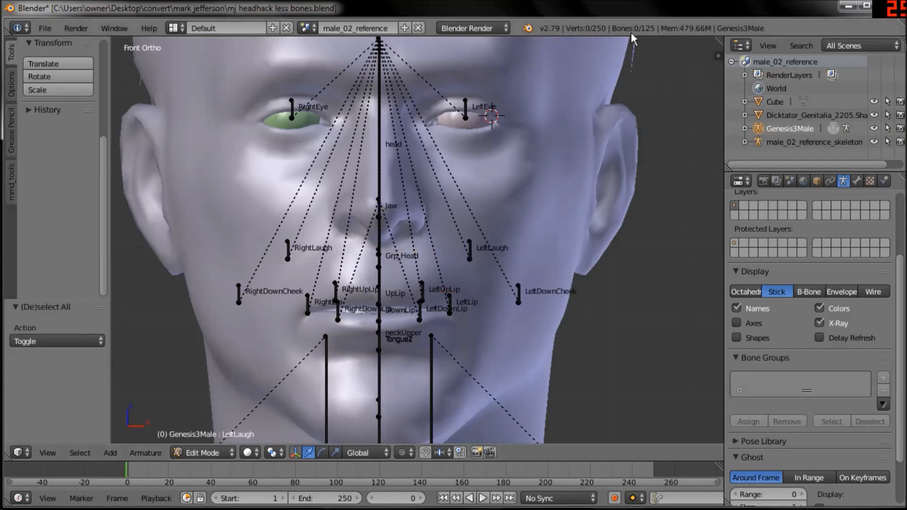
key("KP_3")
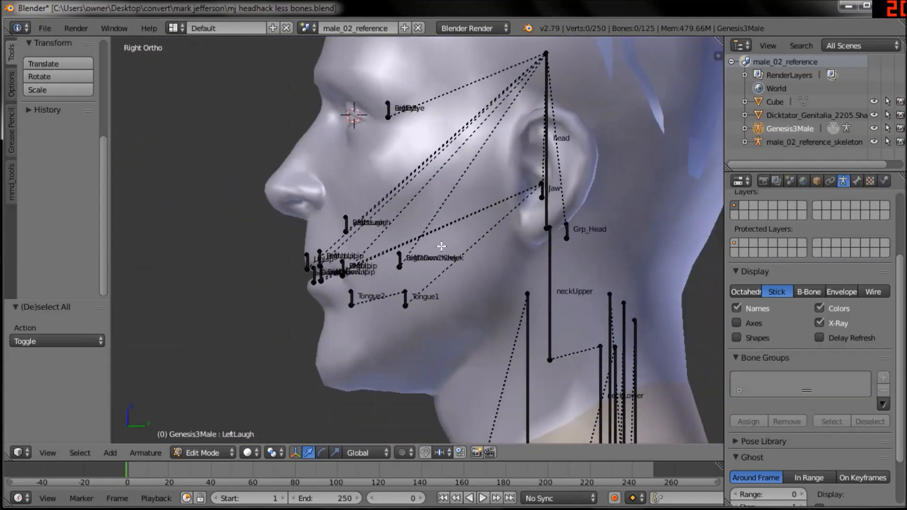
middle_click_drag(441, 246, 435, 241, "shift")
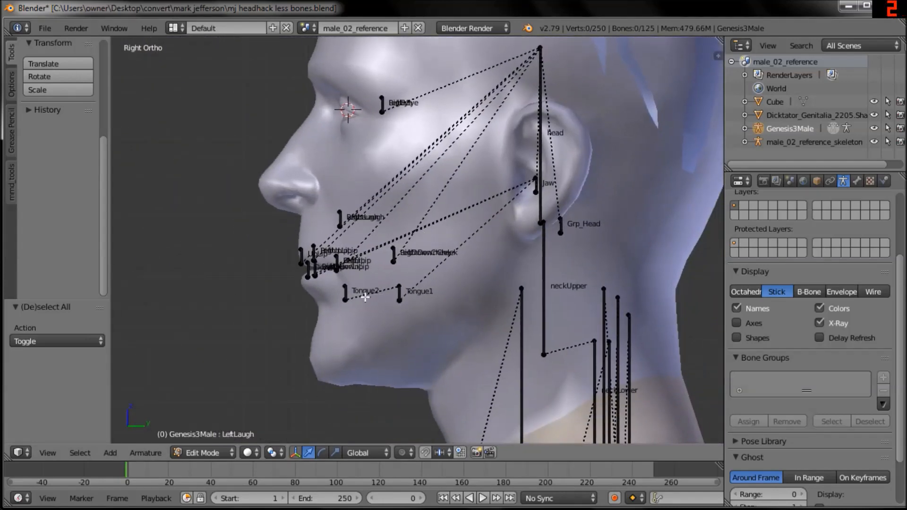
middle_click_drag(391, 170, 385, 255, "shift")
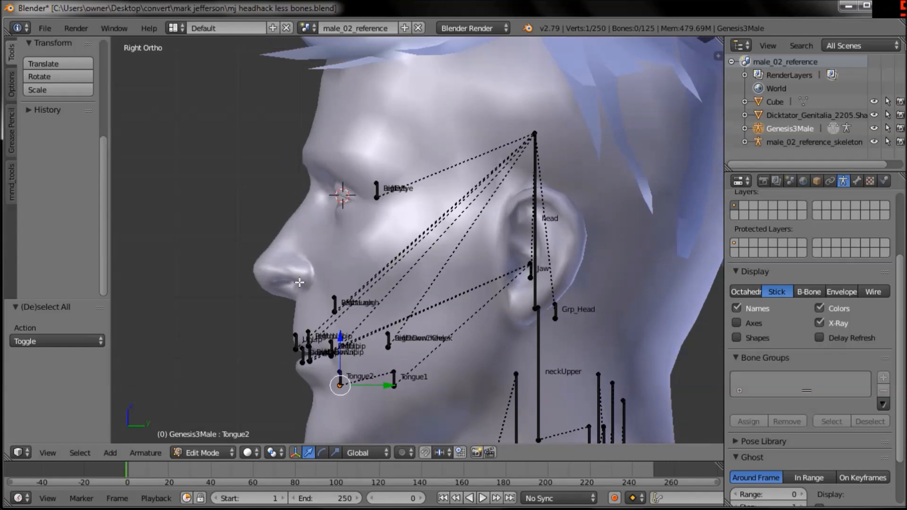
key("KP_1")
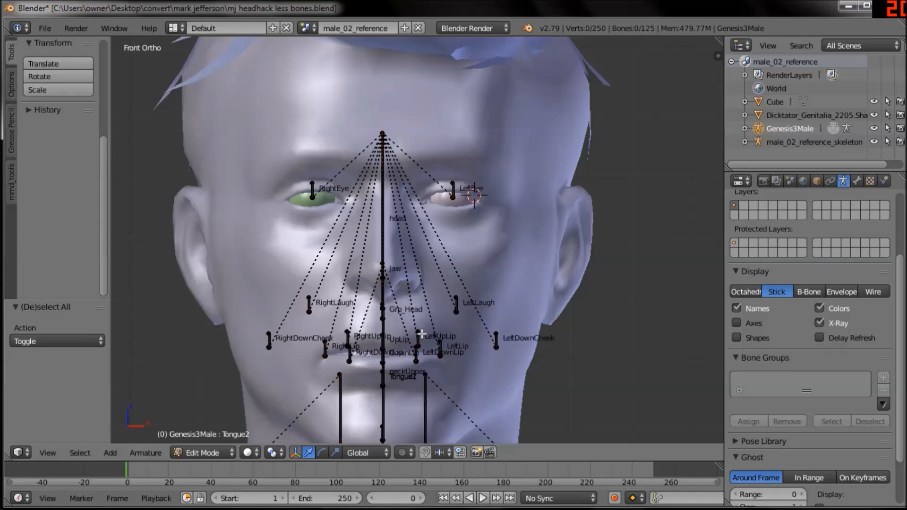
Put the armature in Pose Mode and rotate the chestUpper bone 36.6° in the side view so the head tilts back
left_click(176, 454)
left_click(196, 405)
scroll(373, 281, "down", 2)
scroll(373, 281, "down", 2)
right_click(399, 329)
key("KP_3")
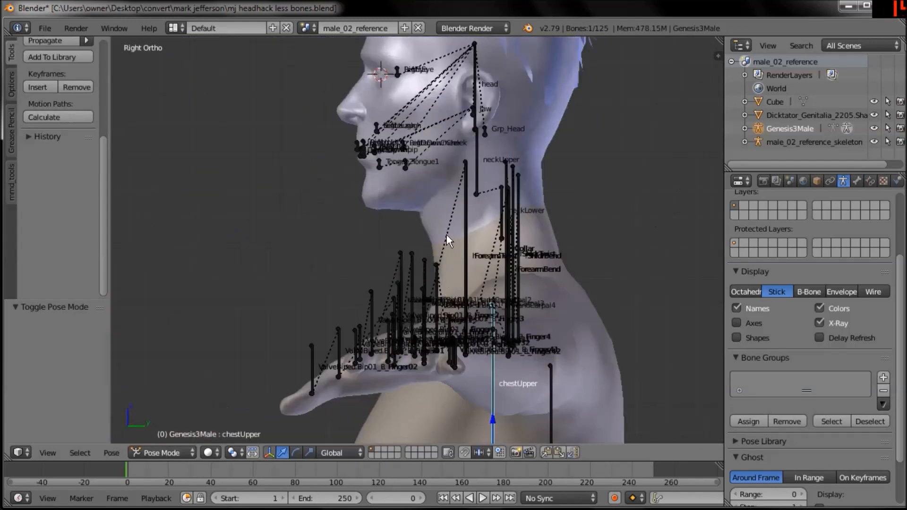
scroll(424, 262, "up", 2)
key("r")
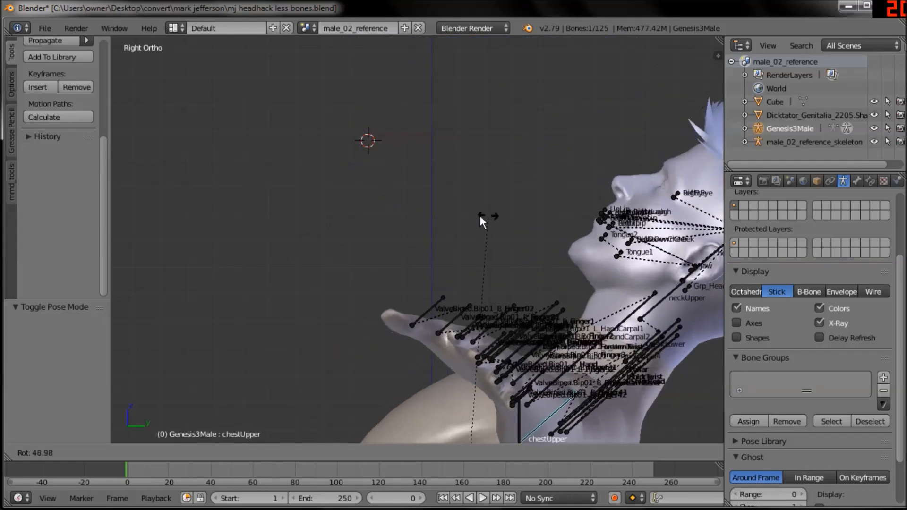
left_click(429, 218)
middle_click_drag(423, 223, 398, 265, "shift")
scroll(398, 265, "up", 2)
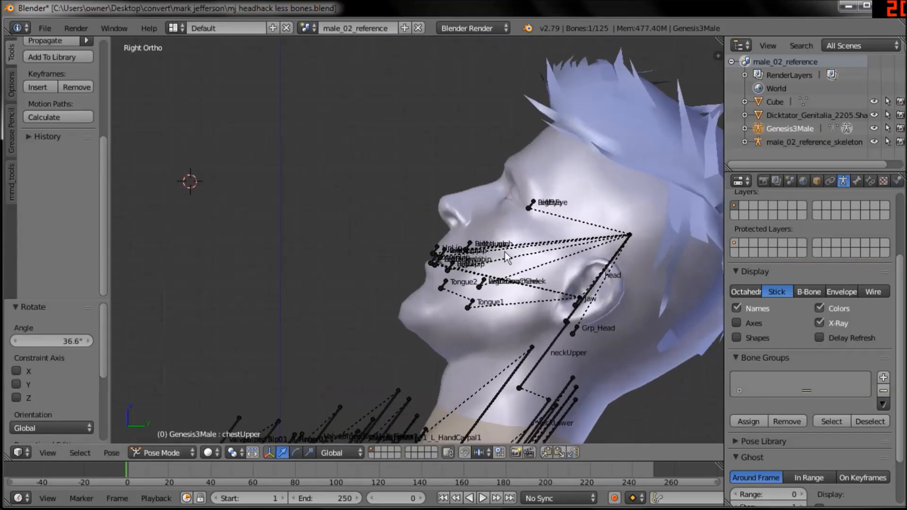
In Edit Mode, delete all upper, lower and corner lip bones together with the LeftLaugh and RightLaugh bones
middle_click_drag(461, 324, 422, 290, "shift")
scroll(424, 296, "up", 1)
scroll(409, 246, "up", 4)
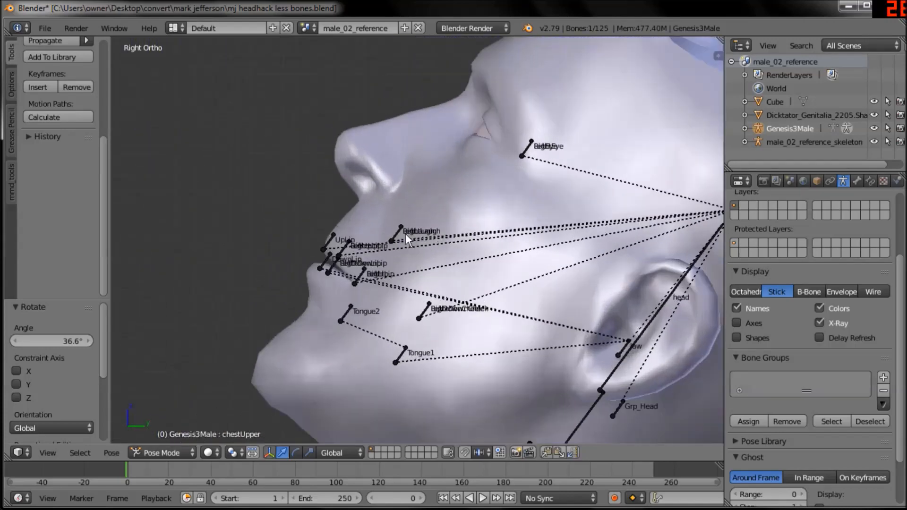
middle_click_drag(342, 277, 409, 236, "shift")
scroll(409, 237, "up", 2)
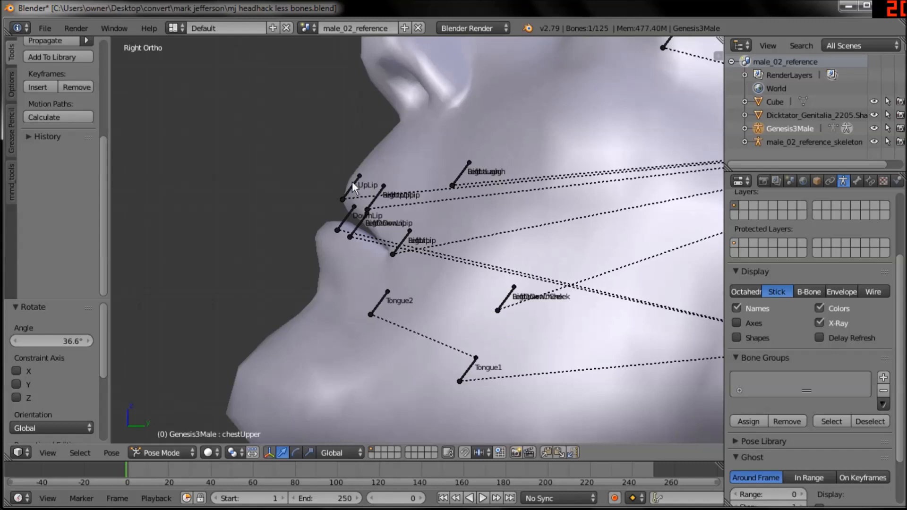
key("Tab")
scroll(338, 138, "down", 6)
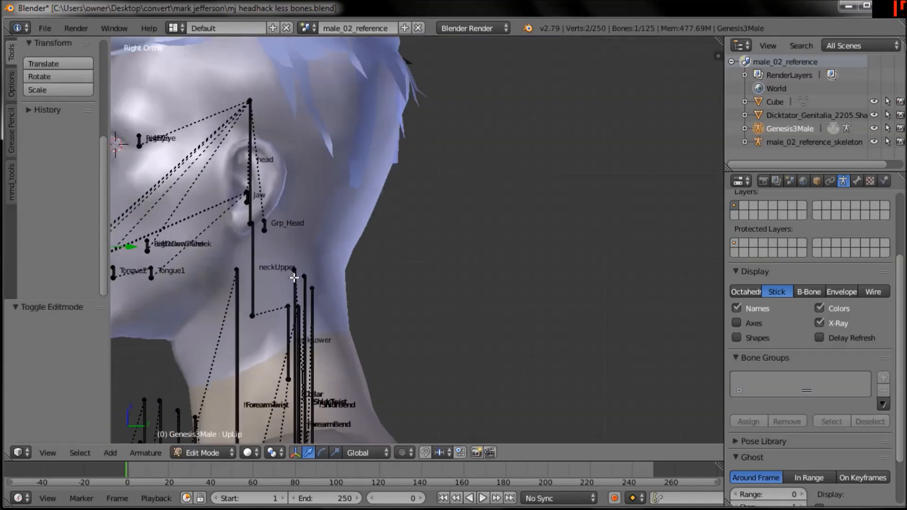
middle_click_drag(241, 301, 446, 293, "shift")
scroll(446, 293, "up", 2)
key("a")
key("a")
key("a")
mouse_move(314, 358)
left_mouse_down("ctrl")
mouse_move(197, 335)
mouse_move(255, 347)
left_mouse_up("ctrl")
mouse_move(304, 234)
left_mouse_down("ctrl+shift")
mouse_move(342, 324)
mouse_move(356, 191)
left_mouse_up("ctrl+shift")
middle_click_drag(317, 239, 345, 239, "shift")
key("x")
left_click(344, 238)
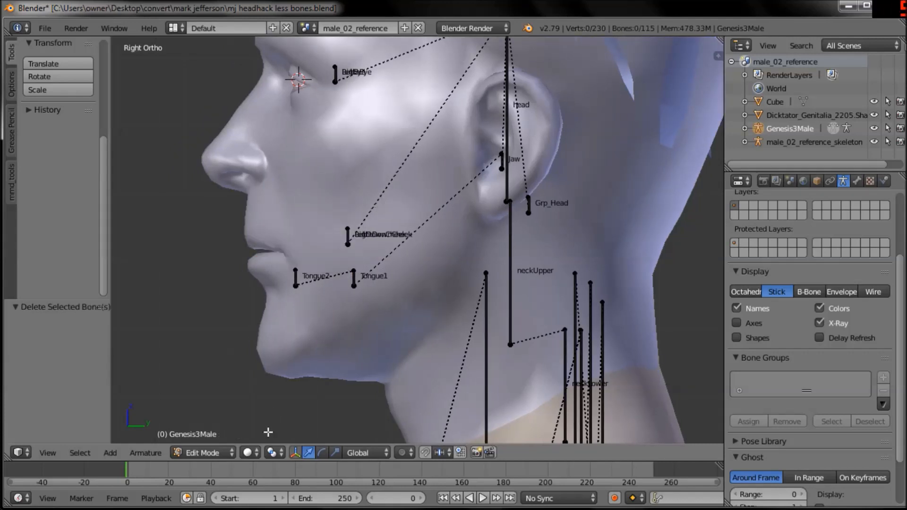
Return the armature to Pose Mode and examine how the mouth mesh deforms in the tilted pose
left_click(213, 453)
left_click(213, 411)
middle_click_drag(501, 307, 426, 264, "shift")
scroll(425, 264, "down", 1)
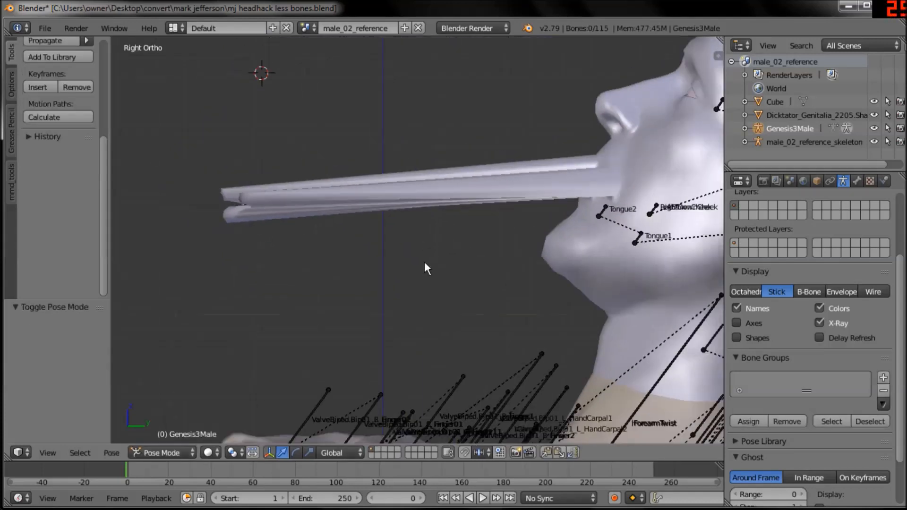
scroll(424, 268, "down", 3)
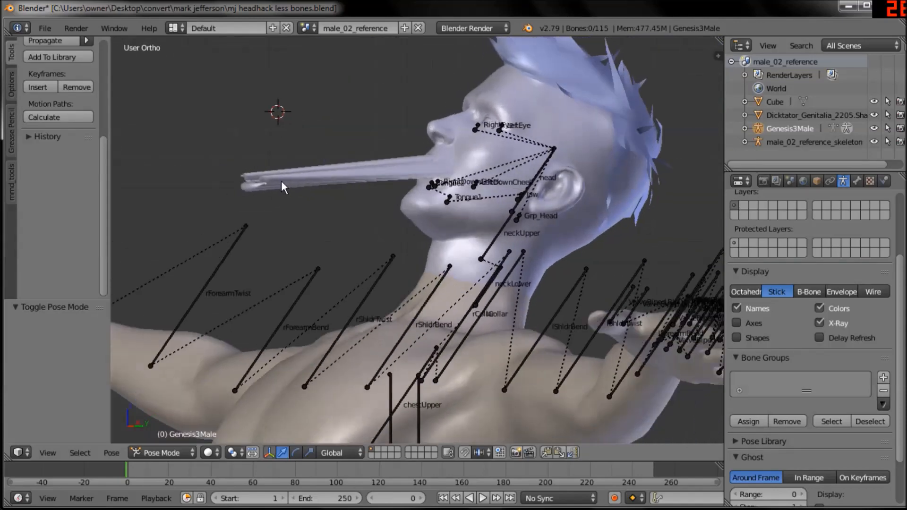
Select the character's body mesh and switch it to Weight Paint mode
right_click(247, 182)
left_click_drag(277, 152, 202, 156, "ctrl")
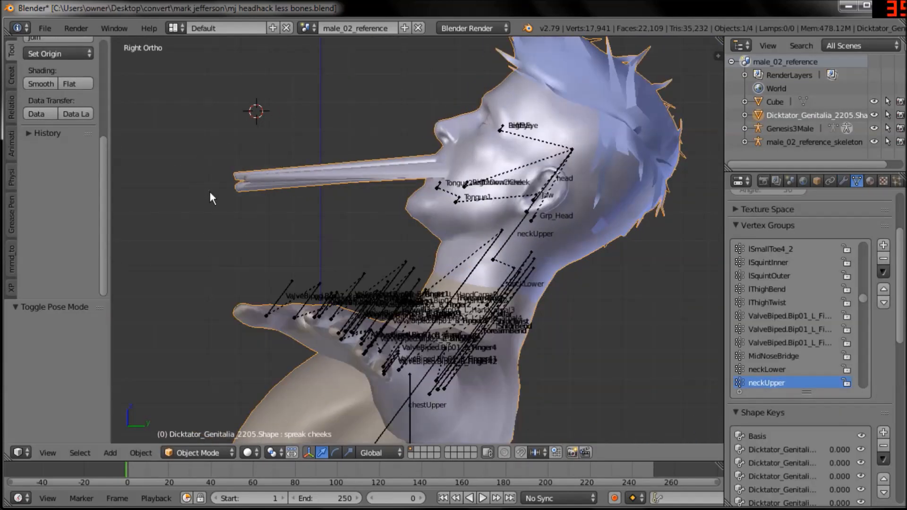
middle_click_drag(285, 216, 348, 245, "shift")
scroll(325, 254, "up", 1)
key("KP_3")
middle_click_drag(423, 242, 375, 254, "shift")
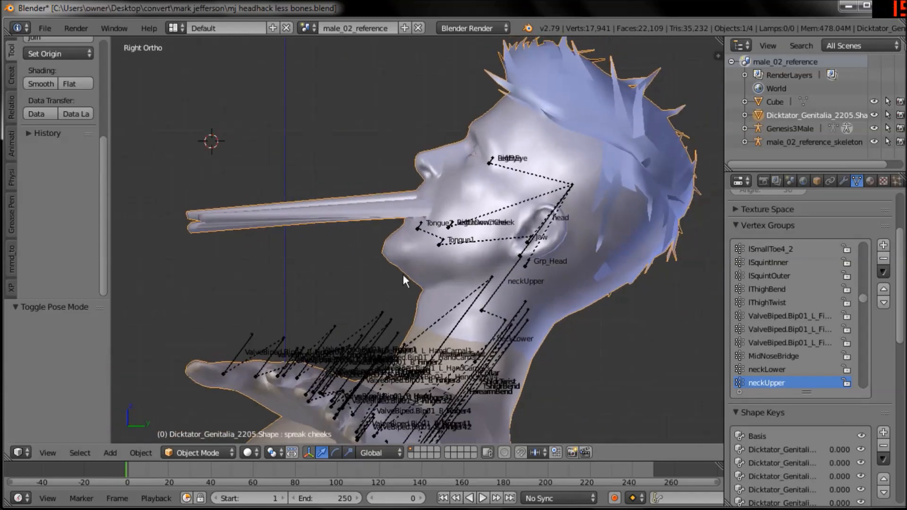
scroll(375, 255, "up", 1)
left_click(177, 451)
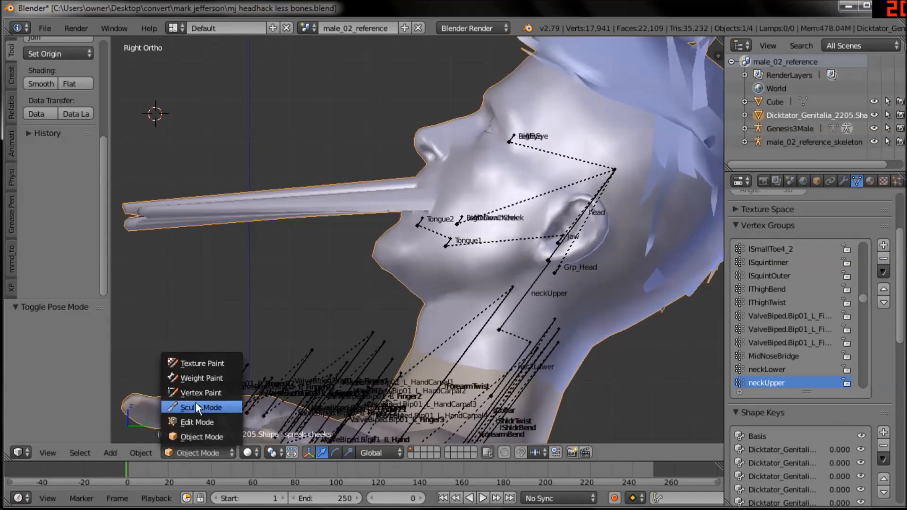
left_click(205, 378)
middle_click_drag(411, 277, 466, 282, "shift")
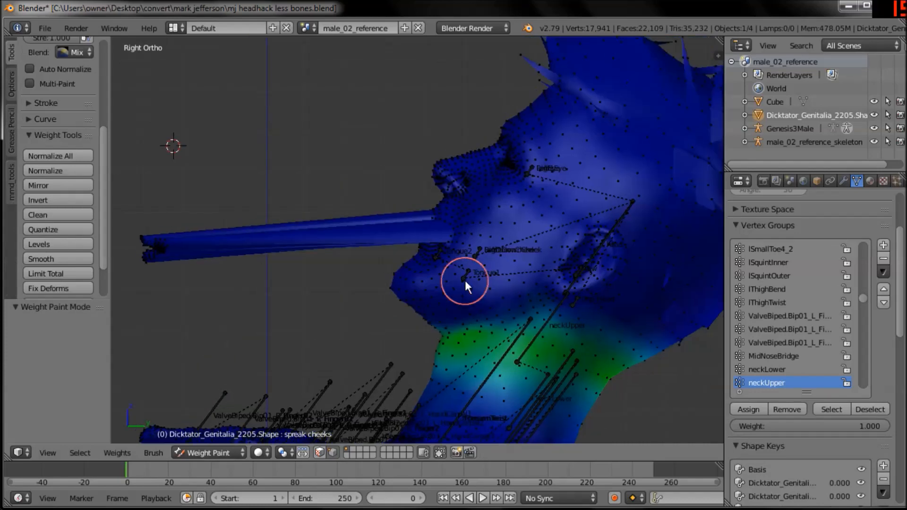
Sample the vertex groups near the ear and make the head group active
right_click(586, 229, "ctrl")
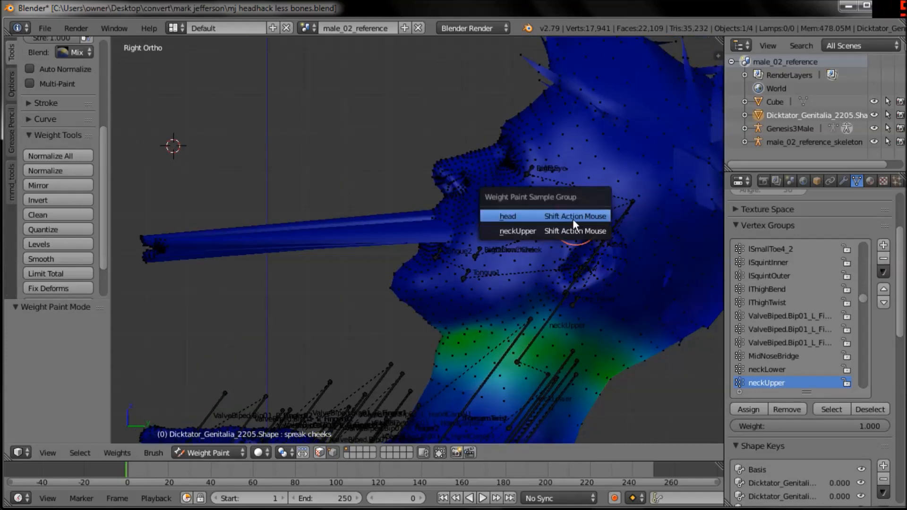
left_click(573, 220)
middle_click_drag(277, 247, 457, 277, "shift")
scroll(347, 266, "up", 1)
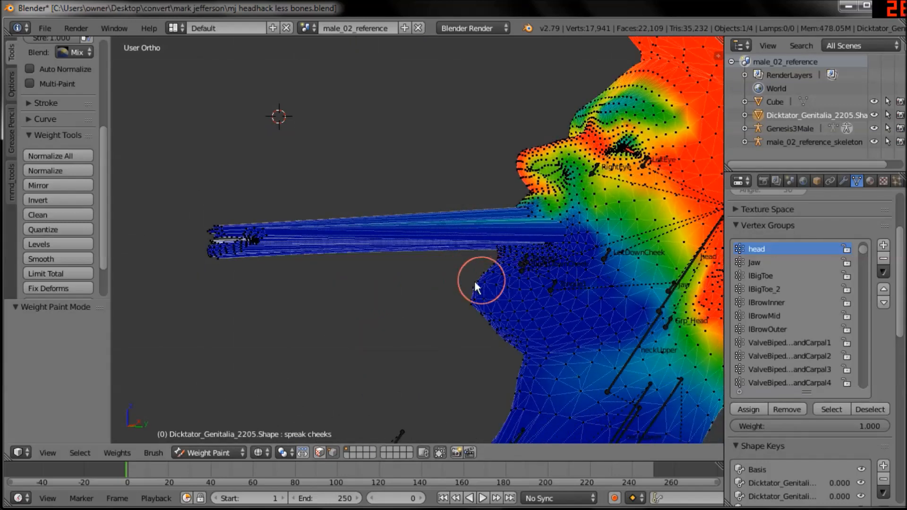
key("KP_3")
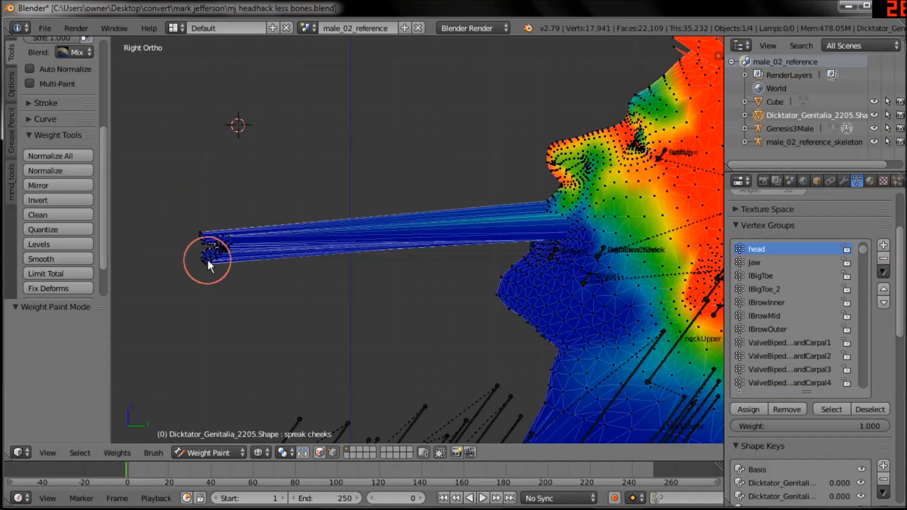
Lasso-select the upper-lip vertices at the far end of the stretched mouth geometry
middle_click_drag(291, 260, 454, 256, "shift")
scroll(368, 271, "up", 2)
key("KP_3")
middle_click_drag(318, 273, 475, 285, "shift")
scroll(439, 247, "up", 6)
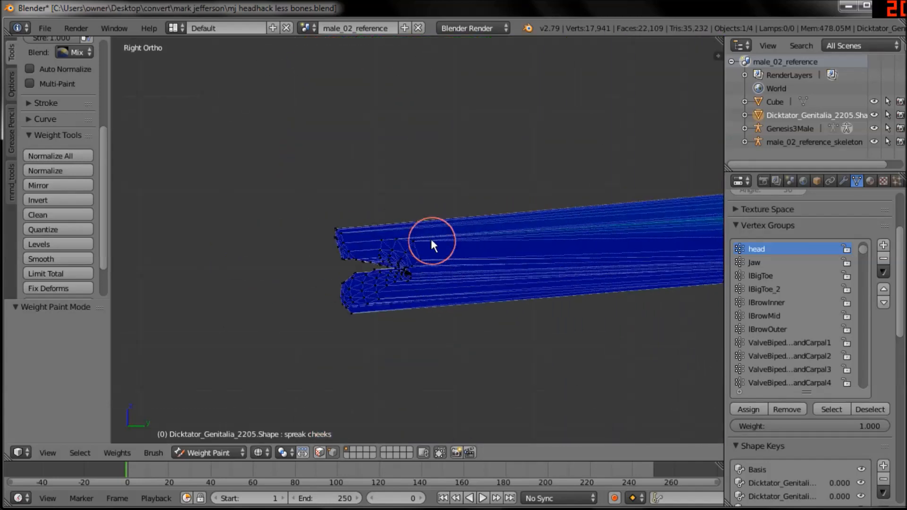
left_click_drag(272, 185, 230, 203, "ctrl")
key("z")
mouse_move(349, 288)
left_mouse_down("ctrl")
mouse_move(495, 231)
mouse_move(416, 192)
left_mouse_up("ctrl")
scroll(275, 302, "down", 2)
mouse_move(348, 287)
middle_mouse_down("shift")
mouse_move(282, 278)
mouse_move(561, 274)
mouse_move(712, 310)
mouse_move(220, 291)
mouse_move(362, 286)
mouse_move(342, 300)
middle_mouse_up("shift")
scroll(379, 235, "down", 3)
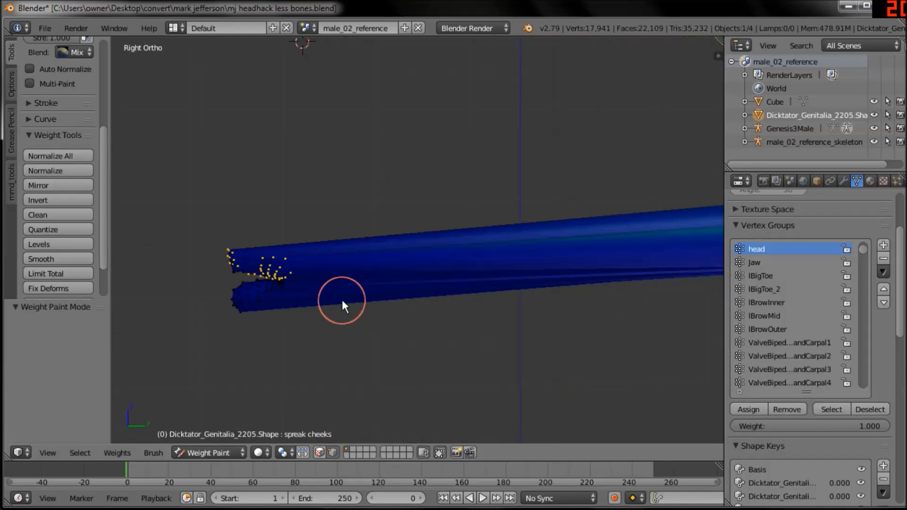
Refine the upper-lip vertex selection with further lassos in wireframe display, with the brush settings in view
left_click_drag(105, 169, 103, 86)
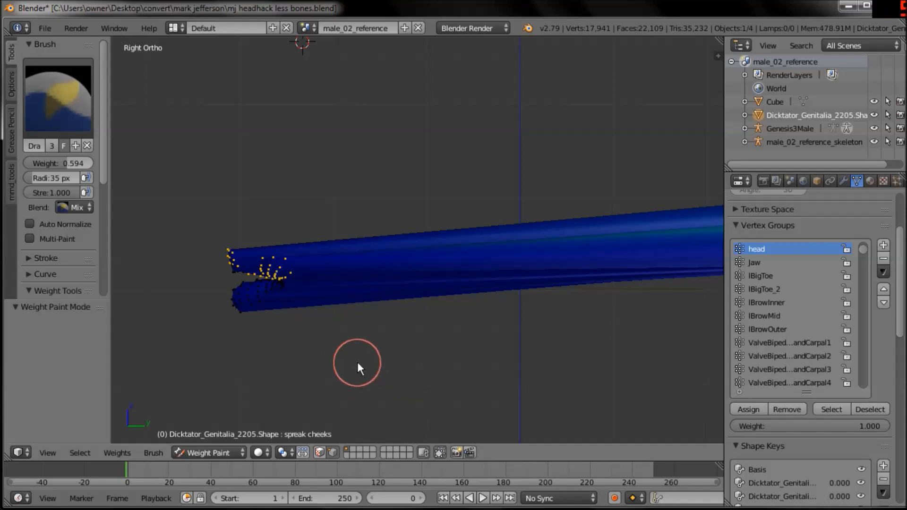
middle_click_drag(370, 363, 442, 322, "shift")
scroll(434, 319, "up", 4)
key("z")
left_click(441, 451)
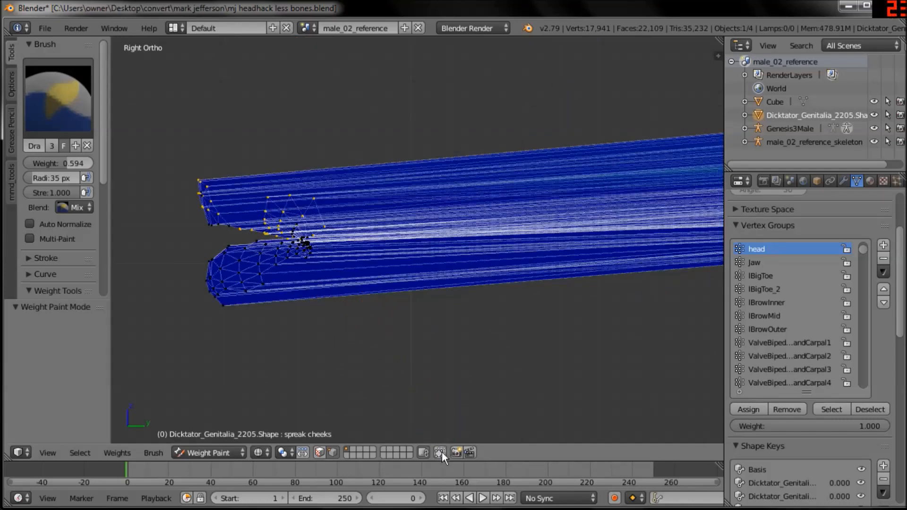
middle_click_drag(315, 322, 455, 336, "shift")
scroll(425, 250, "up", 2)
mouse_move(332, 124)
left_mouse_down("ctrl")
mouse_move(256, 219)
mouse_move(351, 242)
left_mouse_up("ctrl")
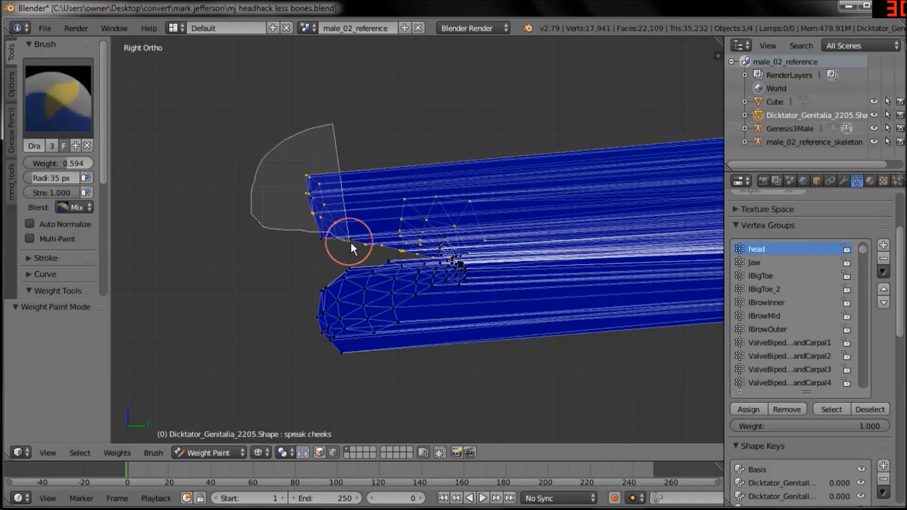
mouse_move(436, 256)
left_mouse_down("ctrl")
mouse_move(364, 97)
mouse_move(356, 104)
left_mouse_up("ctrl")
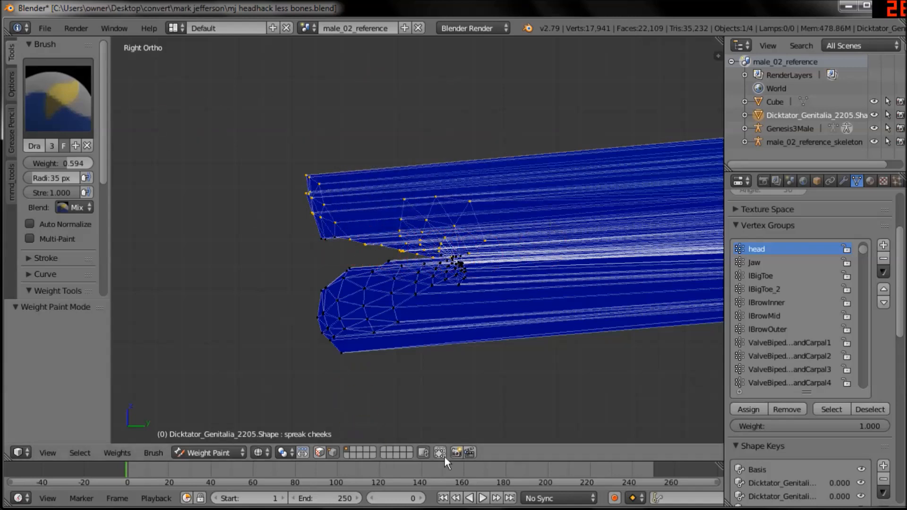
Sample a brush weight of 0.010 from the front of the neck for the head group
scroll(404, 259, "down", 6)
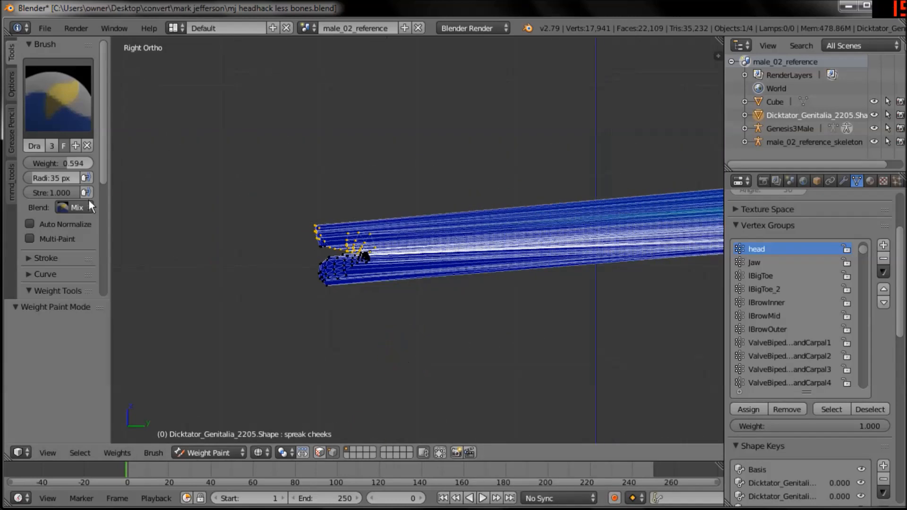
scroll(352, 266, "down", 5)
key("z")
middle_click_drag(486, 201, 693, 197, "shift")
key("z")
middle_click_drag(419, 313, 601, 256, "shift")
scroll(591, 258, "up", 2)
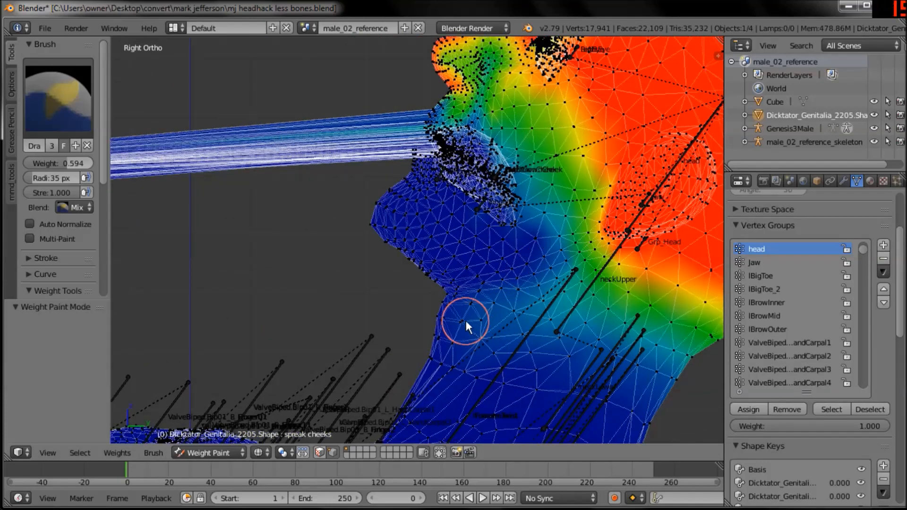
left_click(466, 321, "ctrl")
middle_click_drag(341, 239, 582, 244, "shift")
middle_click_drag(251, 198, 236, 251, "shift")
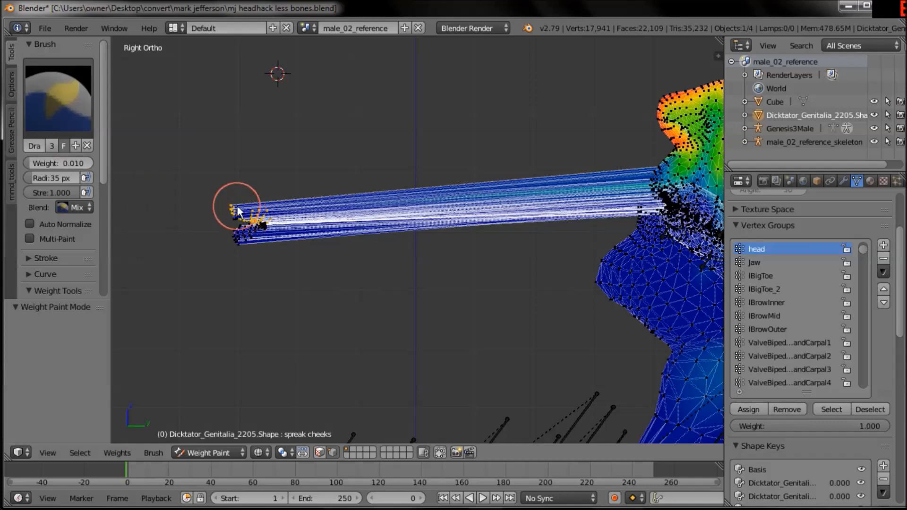
Paint the stretched upper-lip vertices with weight 0.010 in the head group, including those left near the tip
left_click_drag(238, 211, 263, 226)
middle_click_drag(279, 242, 381, 248, "shift")
scroll(356, 203, "up", 4)
scroll(303, 165, "up", 5)
middle_click_drag(274, 158, 417, 194, "shift")
mouse_move(217, 168)
left_mouse_down("ctrl")
mouse_move(128, 163)
mouse_move(160, 165)
left_mouse_up("ctrl")
left_click_drag(174, 186, 114, 200)
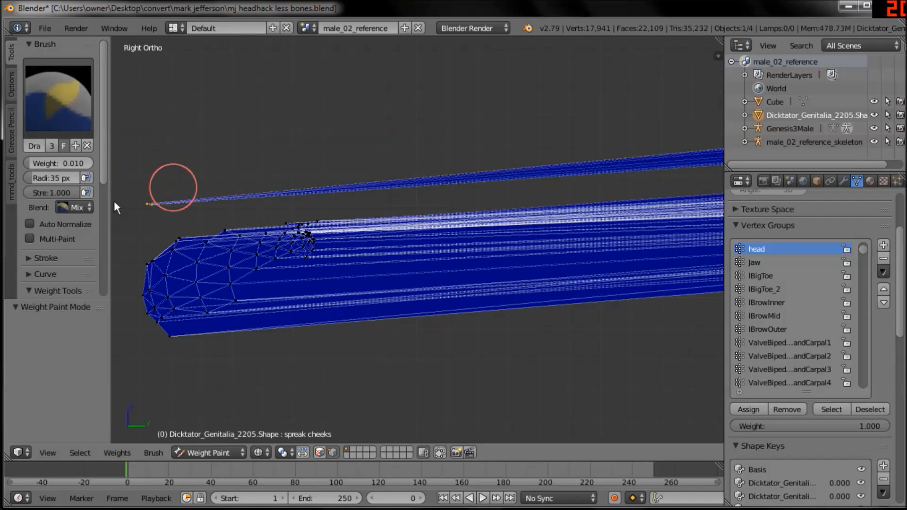
Sample the vertex groups at the lower face and make the Jaw group active
scroll(361, 170, "down", 5)
middle_click_drag(585, 228, 405, 281, "shift")
middle_click_drag(356, 264, 574, 236, "shift")
scroll(554, 266, "down", 4)
middle_click_drag(558, 286, 460, 256, "shift")
left_click(499, 296, "shift")
left_click(498, 296)
Lasso-select the stretched lower-lip vertices and fill them with weight 0.010 in the Jaw group
middle_click_drag(377, 259, 632, 238, "shift")
key("a")
mouse_move(268, 247)
left_mouse_down("ctrl")
mouse_move(238, 173)
mouse_move(226, 233)
left_mouse_up("ctrl")
key("shift+k")
middle_click_drag(486, 209, 232, 268, "shift")
scroll(426, 213, "up", 5)
middle_click_drag(458, 207, 599, 254)
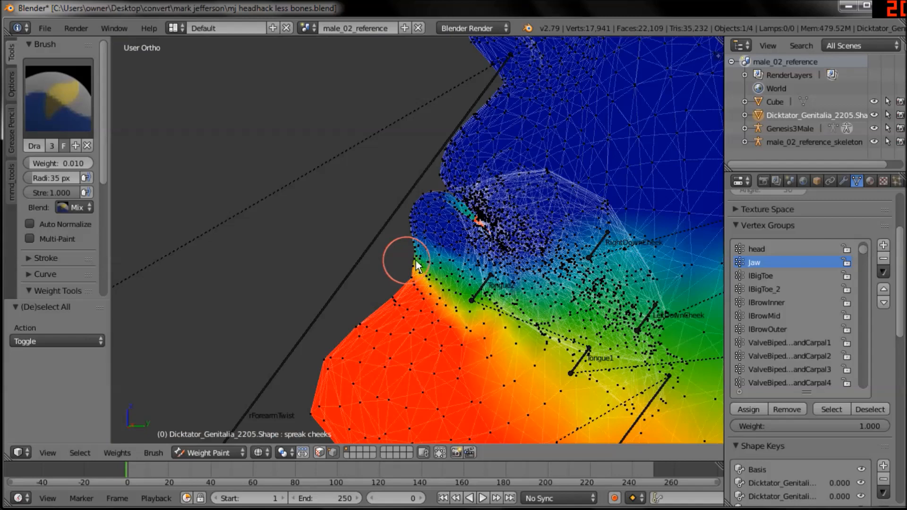
Leave weight painting on the body mesh and return it to Object Mode in side view
key("KP_3")
scroll(518, 219, "down", 6)
key("Tab")
middle_click_drag(527, 310, 521, 259, "shift")
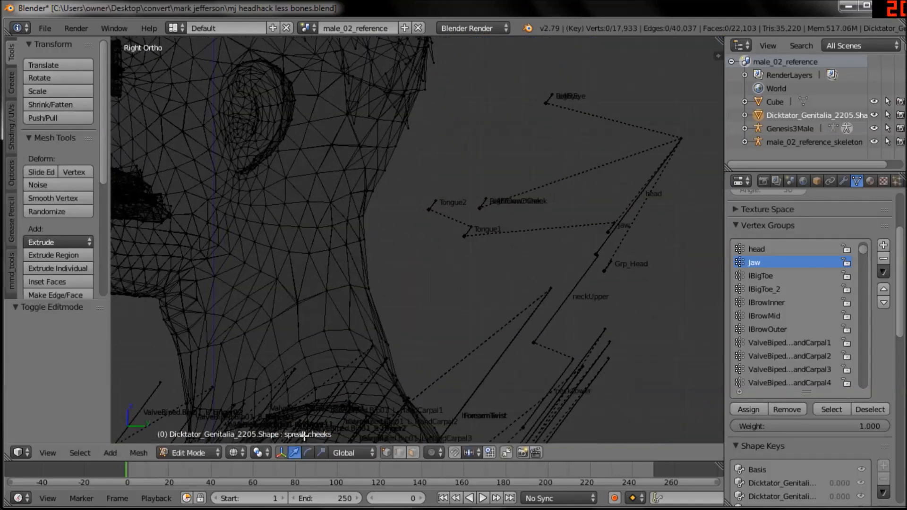
left_click(198, 452)
left_click(208, 429)
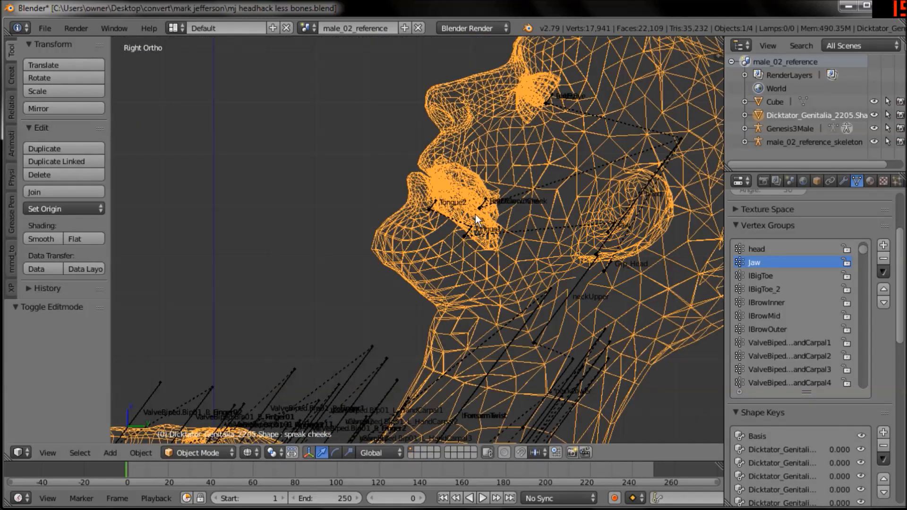
Clear the location, rotation and scale of all bones in the Genesis3Male armature and show the character in solid shading
right_click(478, 207)
key("a")
key("a")
key("alt+g")
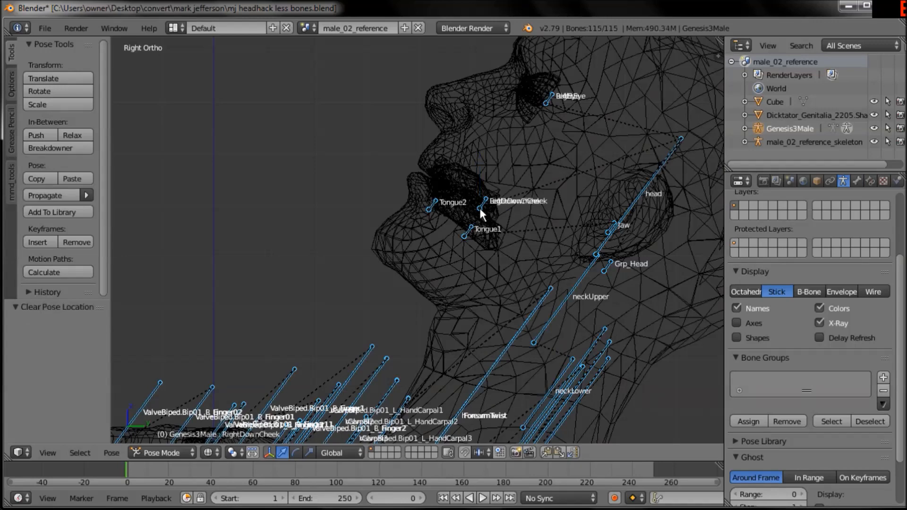
key("alt+r")
key("alt+s")
key("z")
mouse_move(264, 223)
middle_mouse_down("shift")
mouse_move(485, 189)
mouse_move(486, 214)
mouse_move(431, 174)
middle_mouse_up("shift")
middle_click_drag(431, 174, 482, 229, "shift")
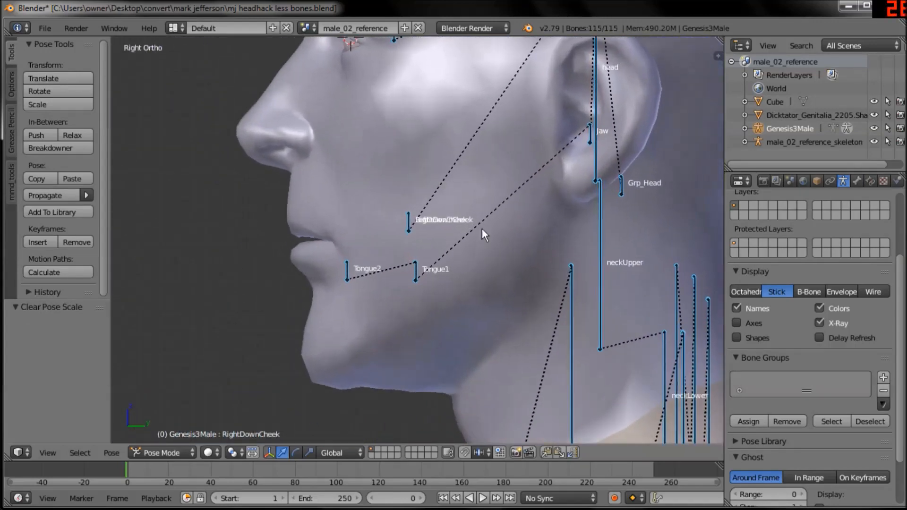
Rotate the Jaw bone downward to test how the mouth opens, and undo the rotation
right_click(584, 136)
key("r")
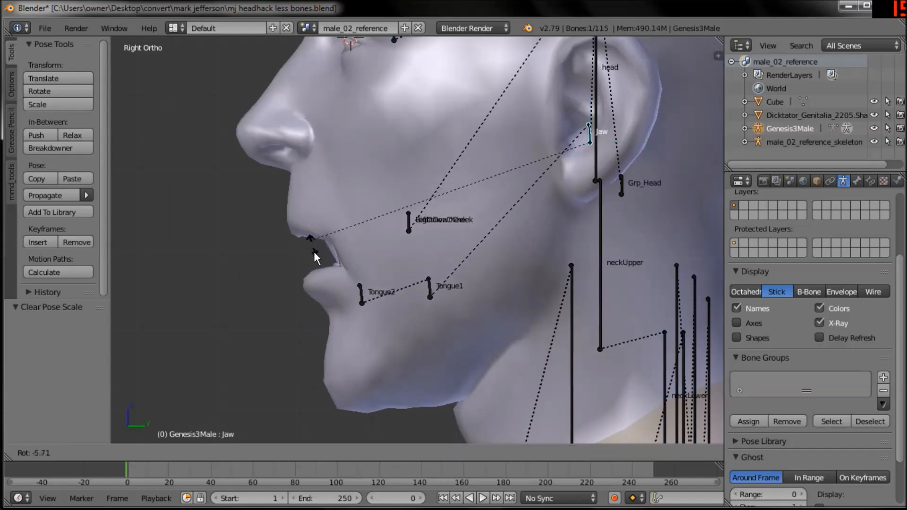
left_click(319, 291)
middle_click_drag(318, 291, 288, 335)
key("ctrl+z")
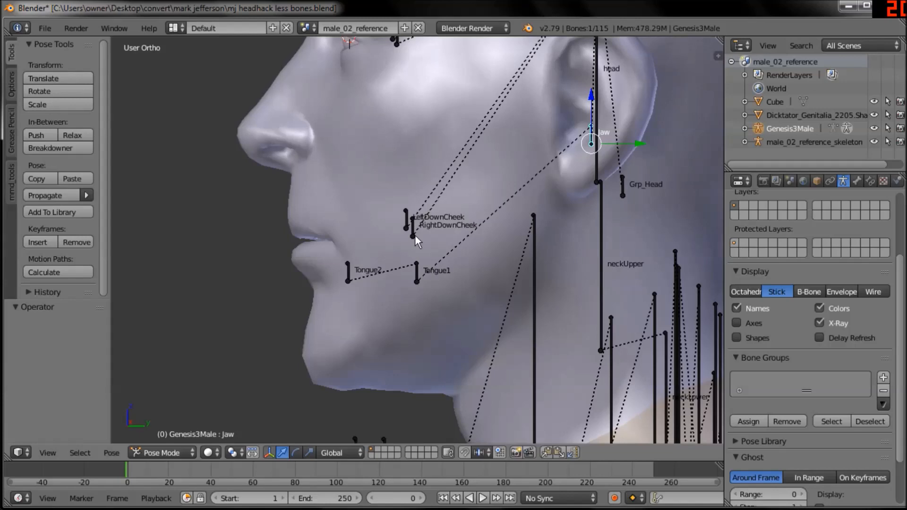
Try rotating the head bone in side view to test how the face vertices follow it
scroll(543, 163, "down", 2)
middle_click_drag(549, 158, 526, 212, "shift")
right_click(536, 189)
key("KP_3")
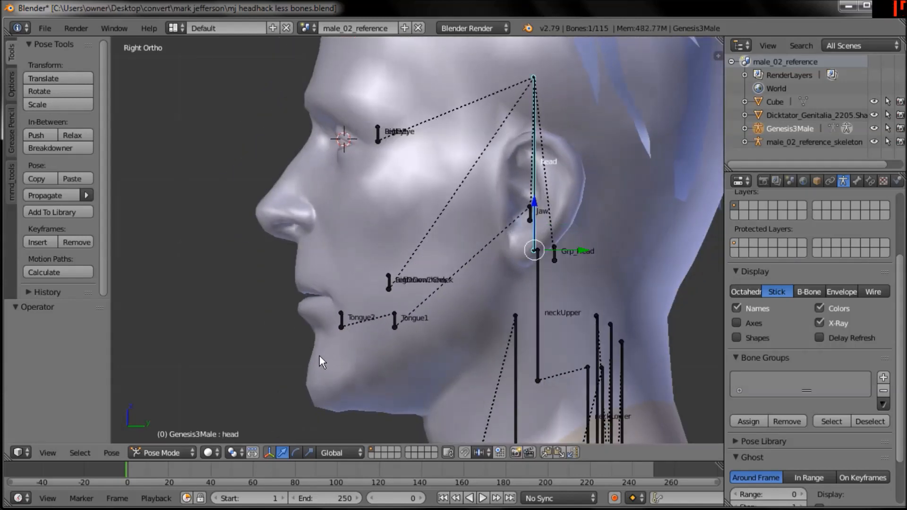
key("r")
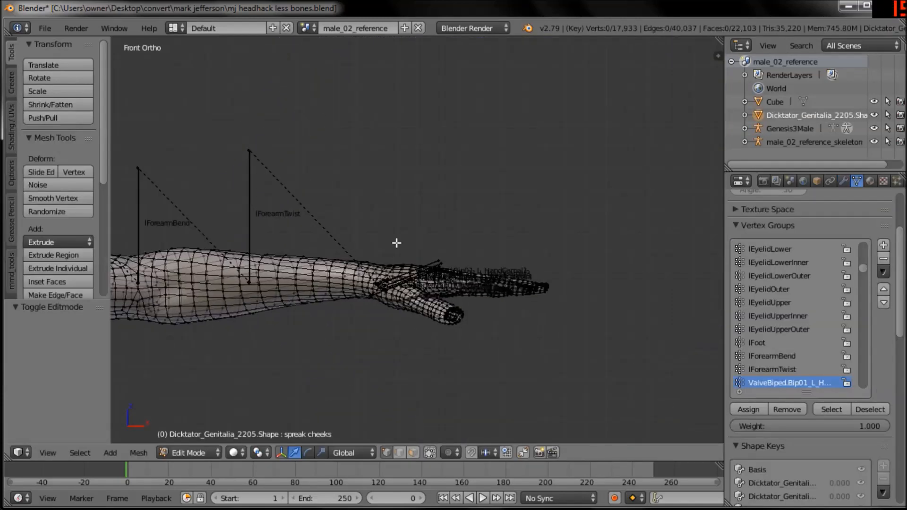
Return the body mesh to Object Mode in front view and select the character's armature
mouse_move(397, 206)
middle_mouse_down()
mouse_move(409, 296)
mouse_move(411, 235)
mouse_move(383, 281)
mouse_move(395, 293)
mouse_move(432, 231)
middle_mouse_up()
key("KP_1")
key("Tab")
left_click(208, 454)
left_click(212, 437)
right_click(384, 273)
key("ctrl+Tab")
right_click(384, 273)
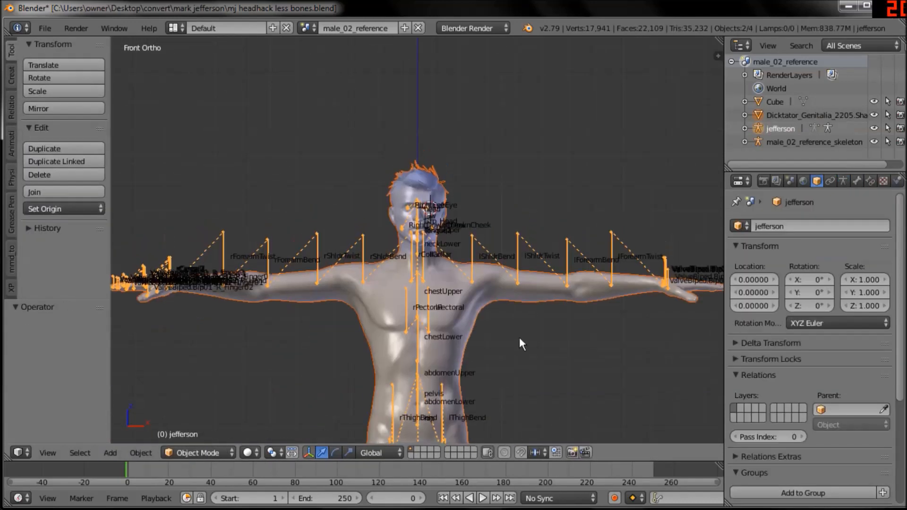
scroll(523, 296, "down", 5)
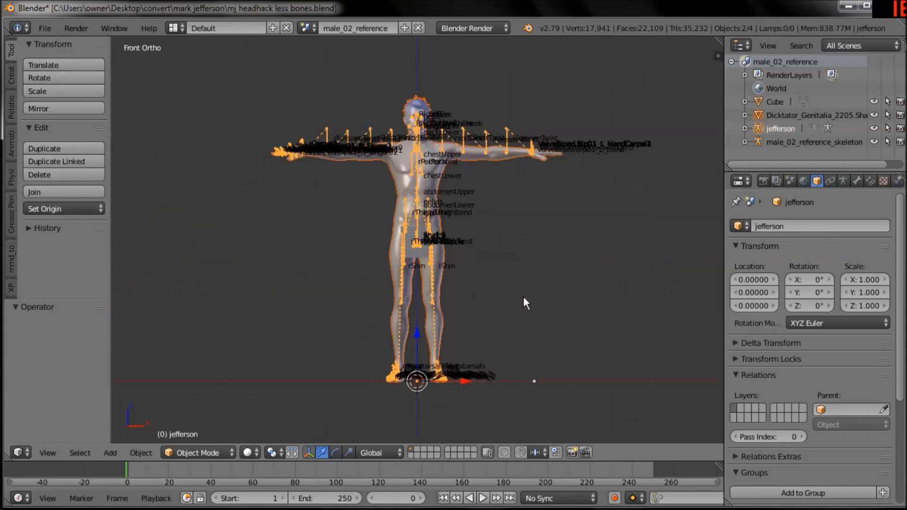
scroll(498, 246, "up", 6)
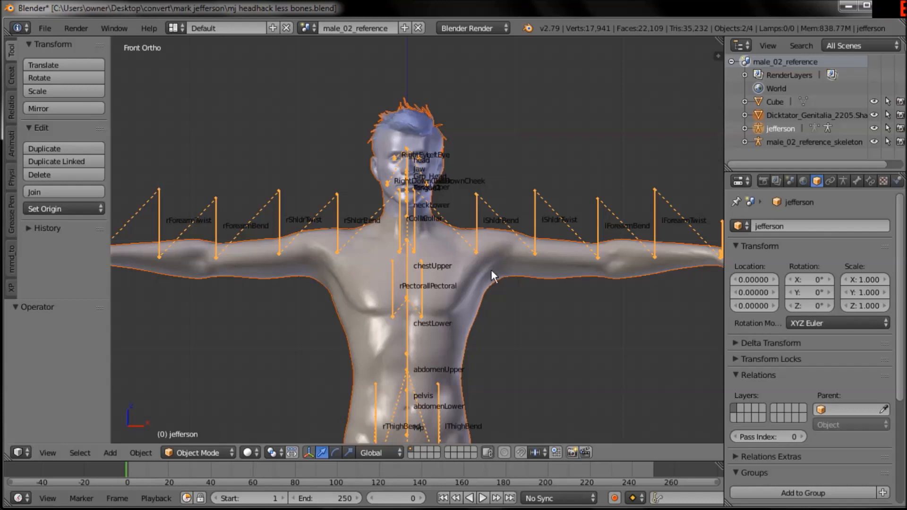
scroll(491, 255, "down", 2)
middle_click_drag(475, 259, 502, 286, "shift")
scroll(562, 283, "up", 4)
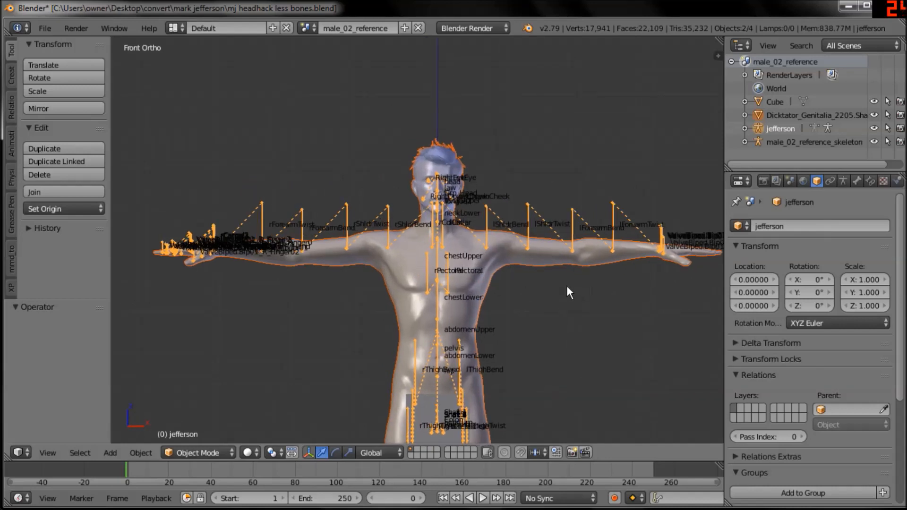
middle_click_drag(569, 339, 556, 290, "ctrl")
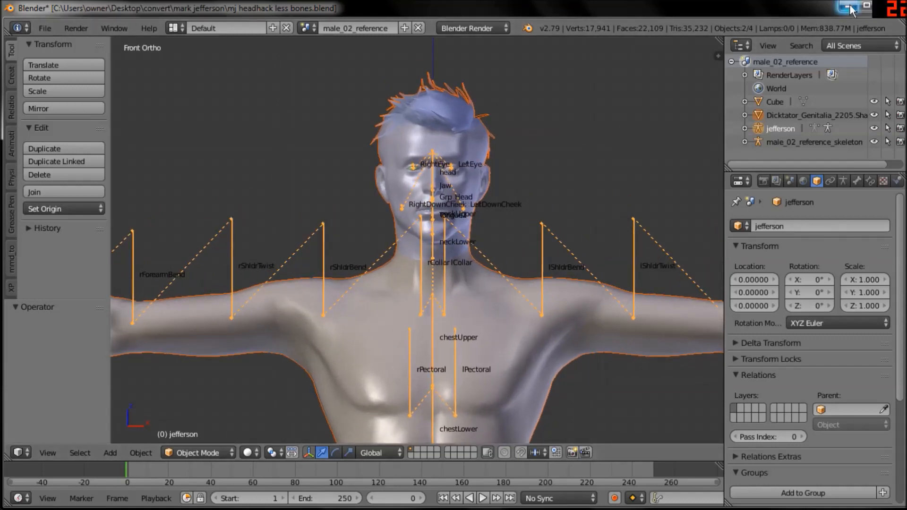
Switch from Blender to the model viewer and examine the compiled model's head and hair from the front and side
left_click(847, 9)
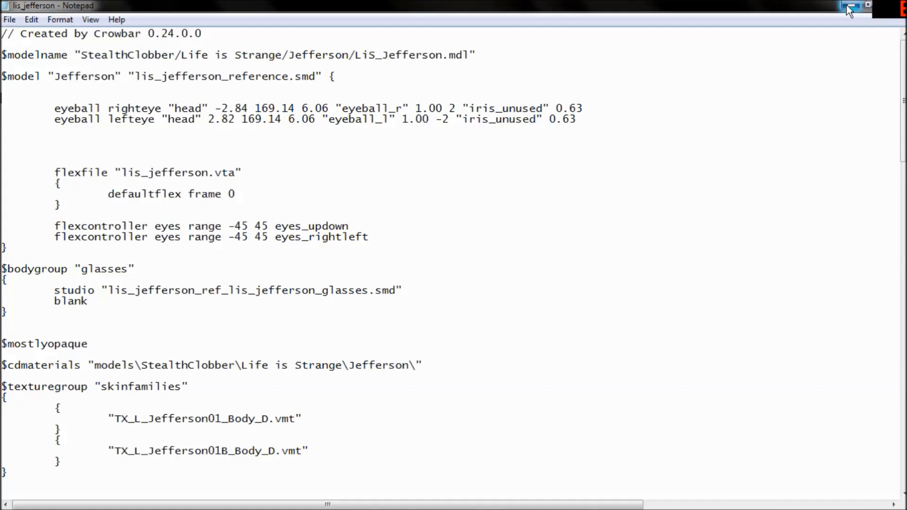
left_click(848, 8)
mouse_move(140, 498)
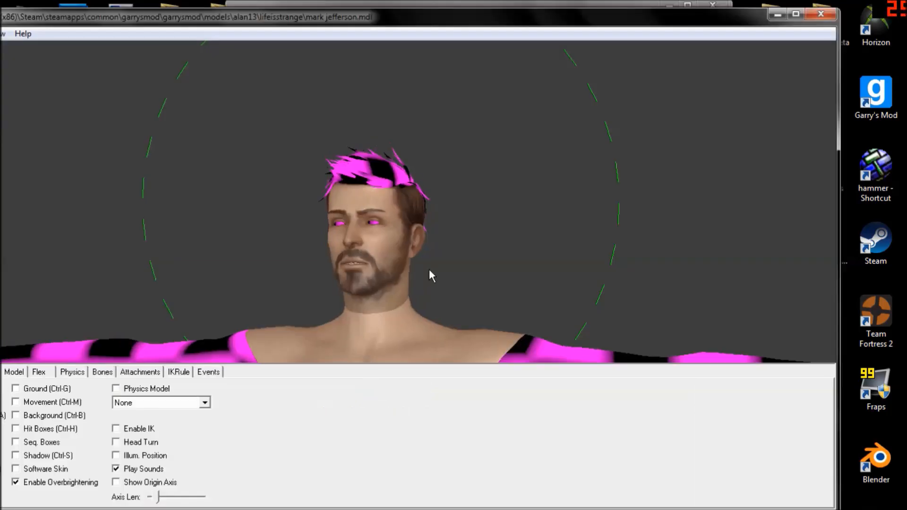
left_click_drag(430, 269, 432, 264, "shift")
right_click_drag(436, 242, 442, 260)
left_click_drag(441, 260, 430, 275, "shift")
right_click_drag(399, 274, 397, 252)
left_click_drag(333, 278, 354, 259, "shift")
mouse_move(410, 230)
left_mouse_down("shift")
mouse_move(411, 239)
mouse_move(382, 248)
mouse_move(412, 243)
left_mouse_up("shift")
right_click_drag(413, 243, 417, 270)
left_click_drag(417, 270, 466, 274)
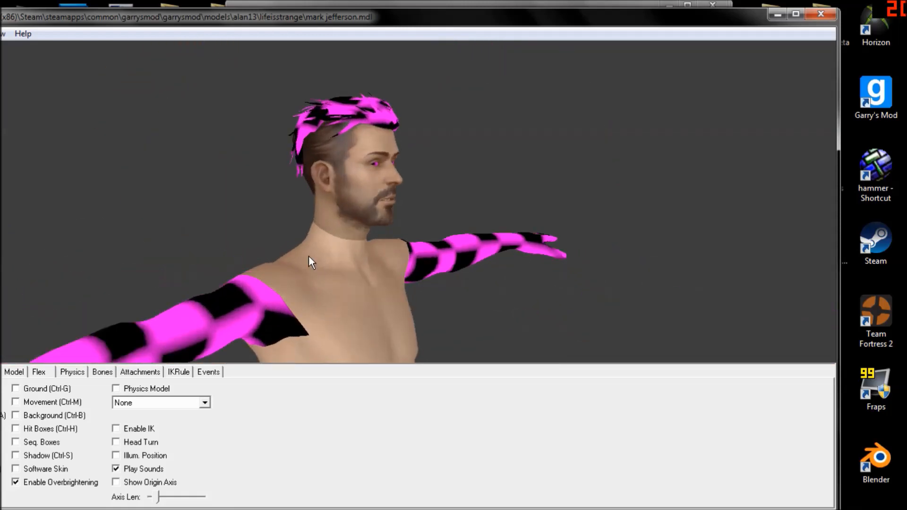
Examine the seam between the head and neck textures up close, and close the model viewer
left_click_drag(307, 214, 381, 270)
right_click_drag(381, 270, 374, 243)
left_click_drag(374, 242, 380, 270)
right_click_drag(484, 257, 545, 226)
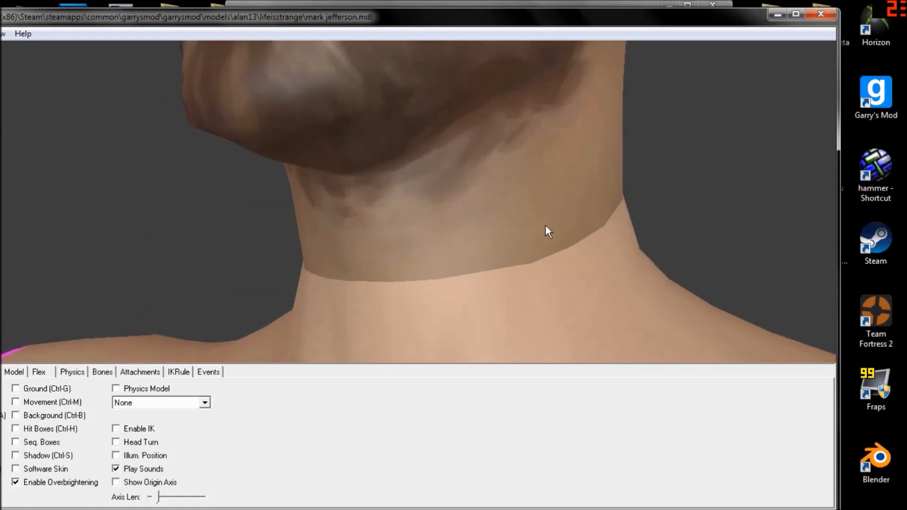
right_click_drag(549, 186, 515, 229)
mouse_move(350, 266)
left_mouse_down()
mouse_move(386, 269)
mouse_move(364, 274)
left_mouse_up()
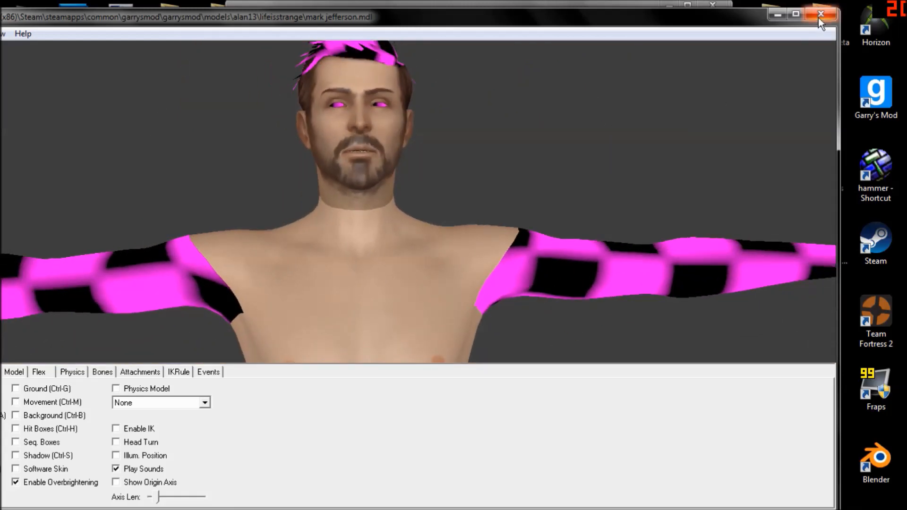
left_click(819, 15)
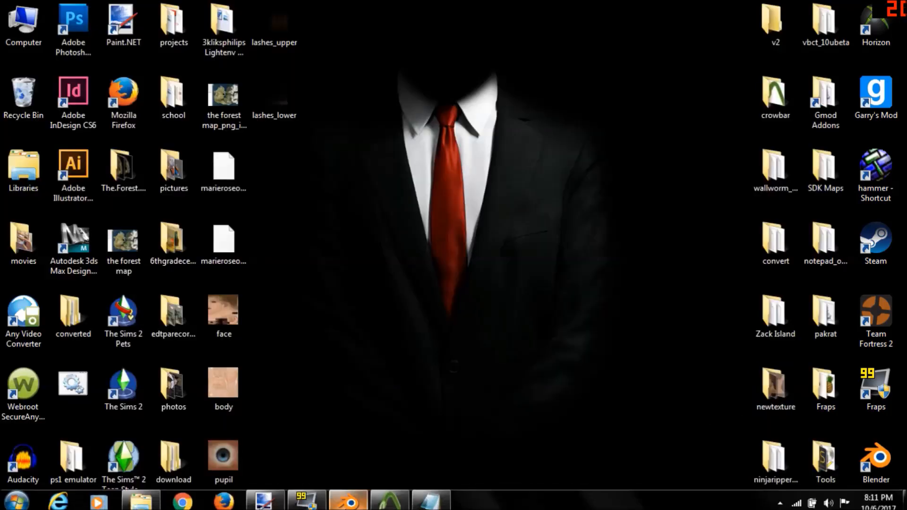
Switch back to Blender and split the 3D view, turning the new area into a UV/Image Editor
mouse_move(348, 500)
left_click(350, 420)
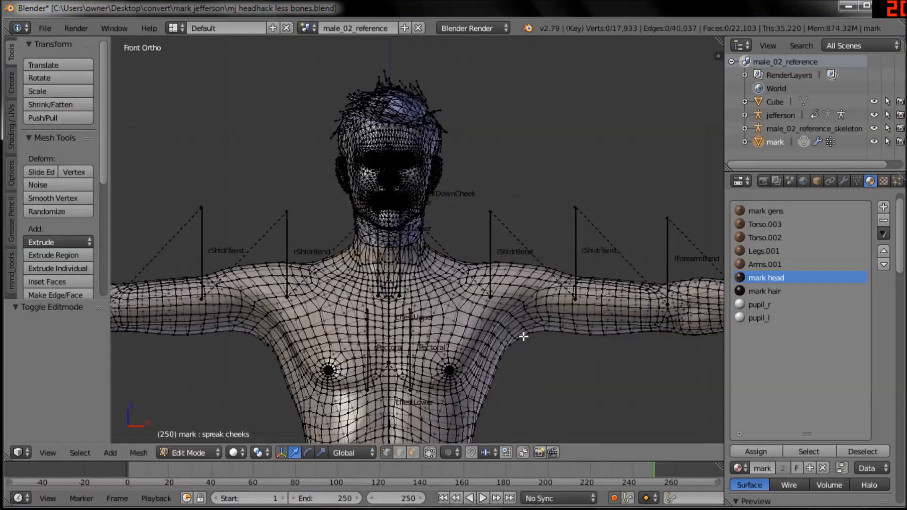
key("a")
key("a")
scroll(478, 428, "up", 2)
left_click(434, 454)
scroll(532, 329, "up", 1)
left_click_drag(720, 40, 508, 52)
left_click(521, 452)
left_click(555, 354)
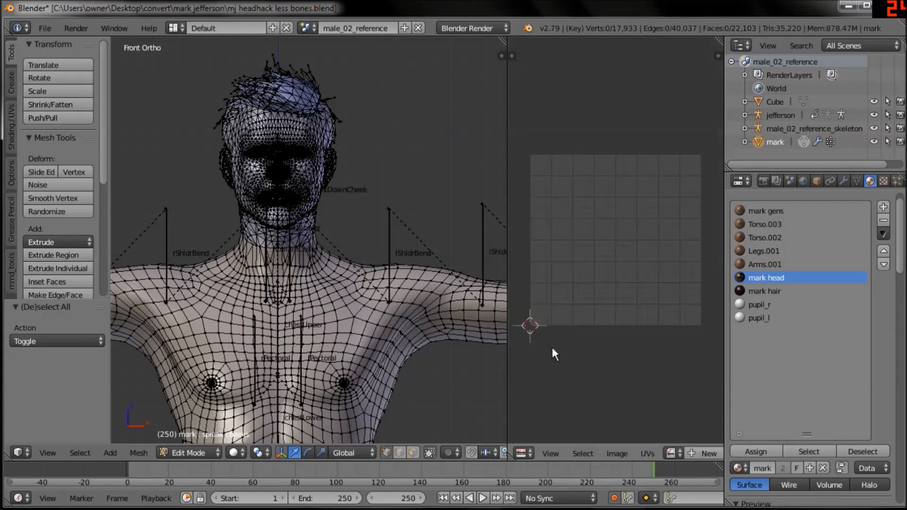
Select the faces of the mark head material and widen the UV editor to show their layout on jhead.jpg
left_click(801, 453)
scroll(441, 300, "up", 1)
middle_click_drag(442, 299, 430, 228, "ctrl")
middle_click_drag(326, 295, 376, 283, "shift")
left_click(409, 449)
middle_click_drag(370, 338, 434, 294)
left_click_drag(505, 278, 415, 279)
scroll(635, 337, "down", 3)
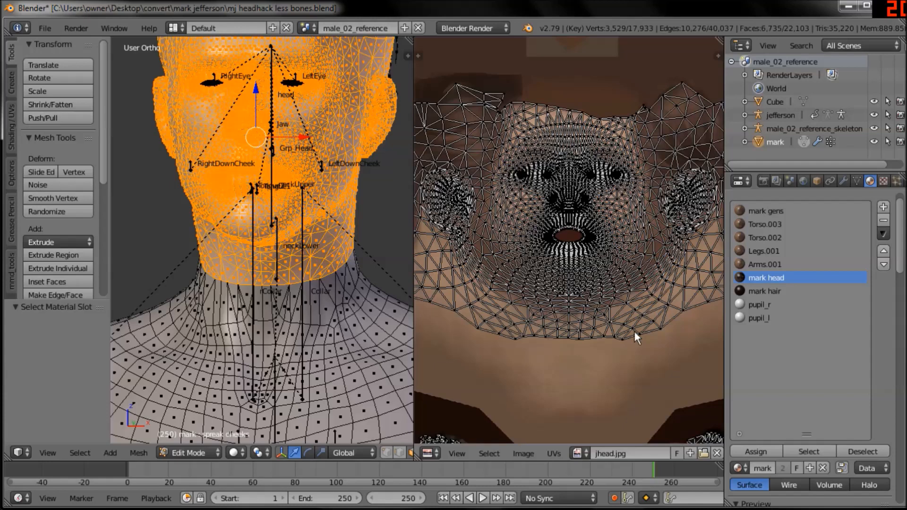
Lasso-deselect the upper head in side wireframe view, keeping only the neck ring, and examine its location on the face texture
middle_click_drag(329, 269, 165, 354)
key("KP_3")
scroll(263, 230, "down", 2)
key("z")
mouse_move(320, 255)
left_mouse_down("ctrl+shift")
mouse_move(142, 198)
mouse_move(411, 189)
mouse_move(423, 92)
left_mouse_up("ctrl+shift")
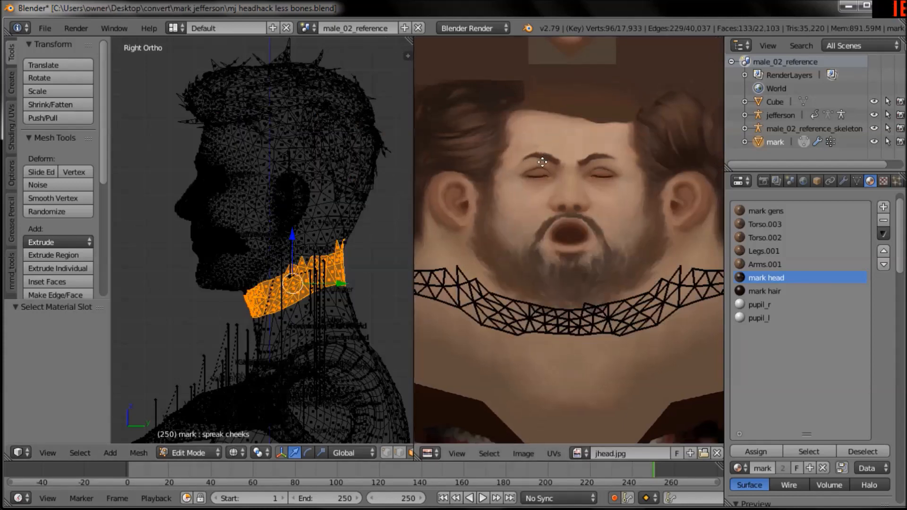
scroll(542, 162, "down", 3)
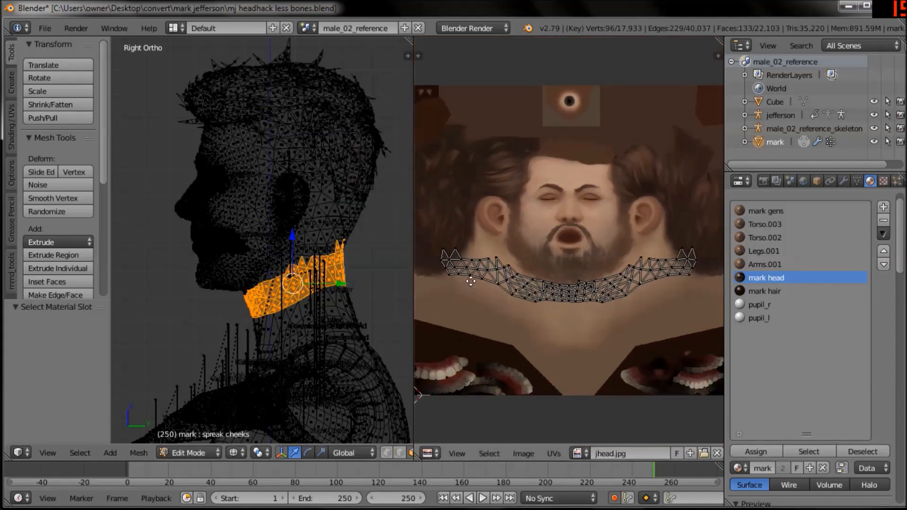
middle_click_drag(468, 289, 490, 262)
scroll(286, 287, "up", 1)
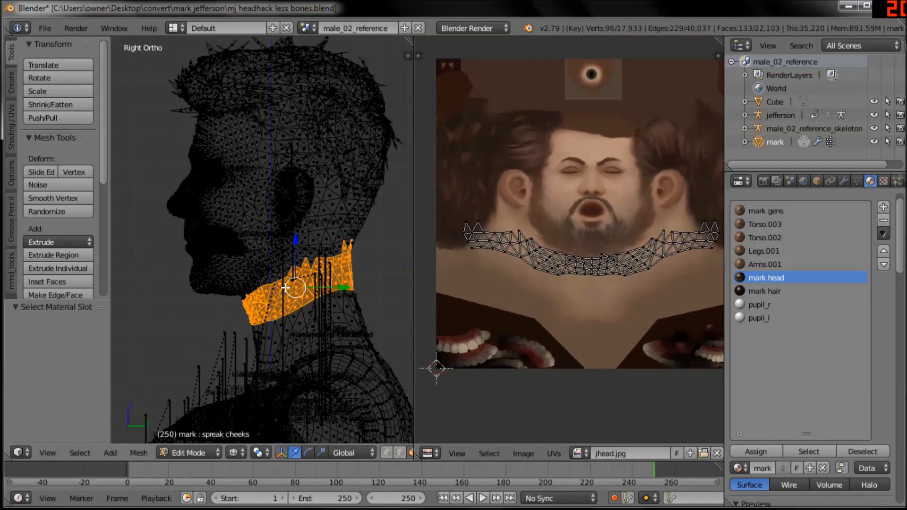
Reselect all mark head faces and export their UV layout to the Desktop as a 1024 × 1024 PNG named mark face uv
left_click(804, 453)
middle_click_drag(602, 275, 590, 304, "ctrl")
left_click(527, 453)
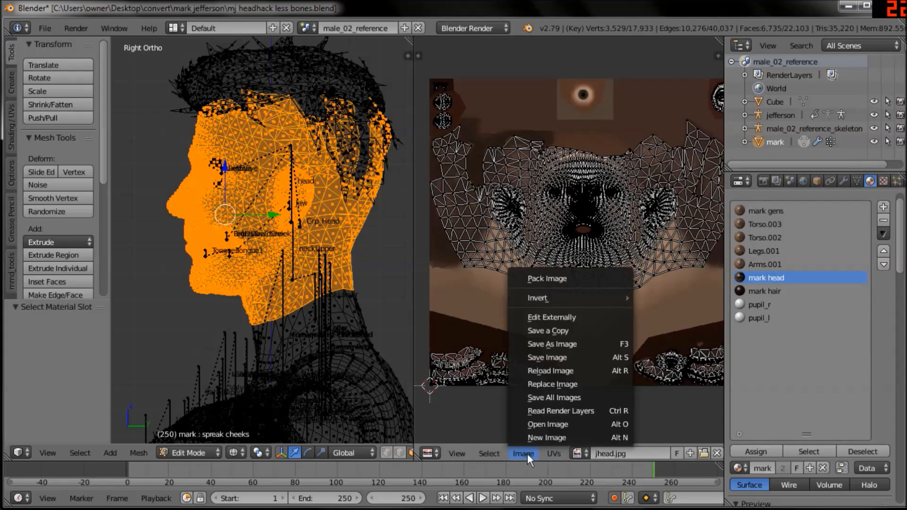
mouse_move(548, 453)
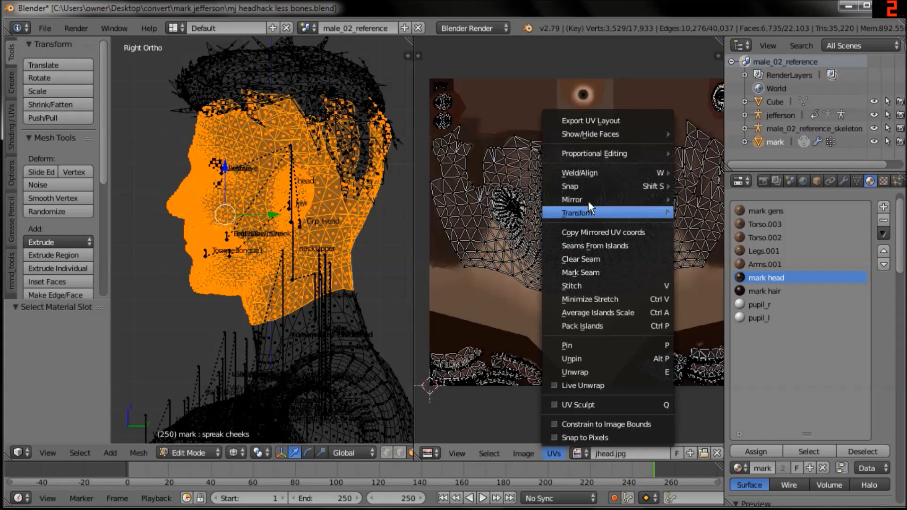
left_click(594, 120)
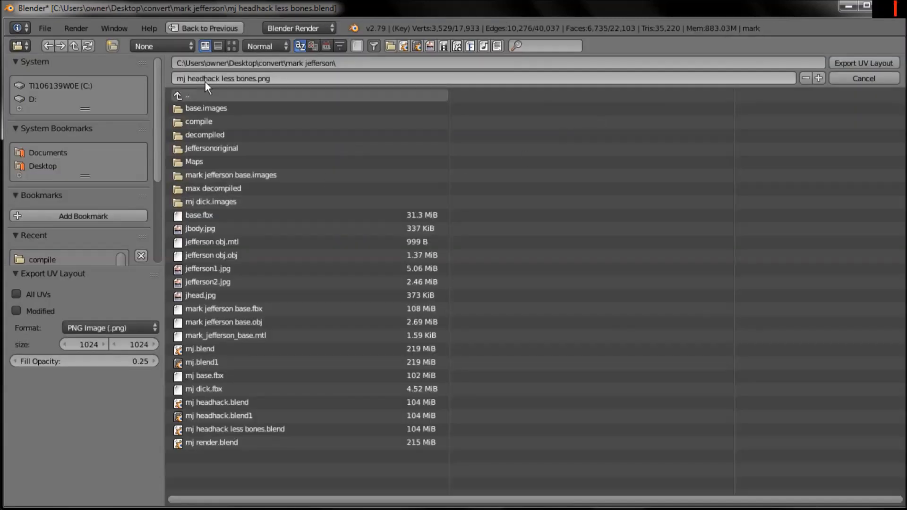
left_click(43, 166)
left_click(259, 78)
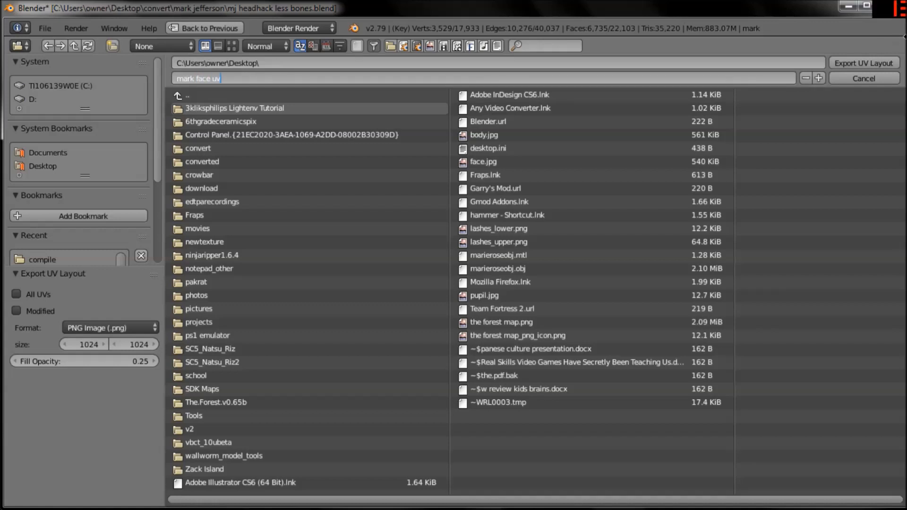
left_click(880, 61)
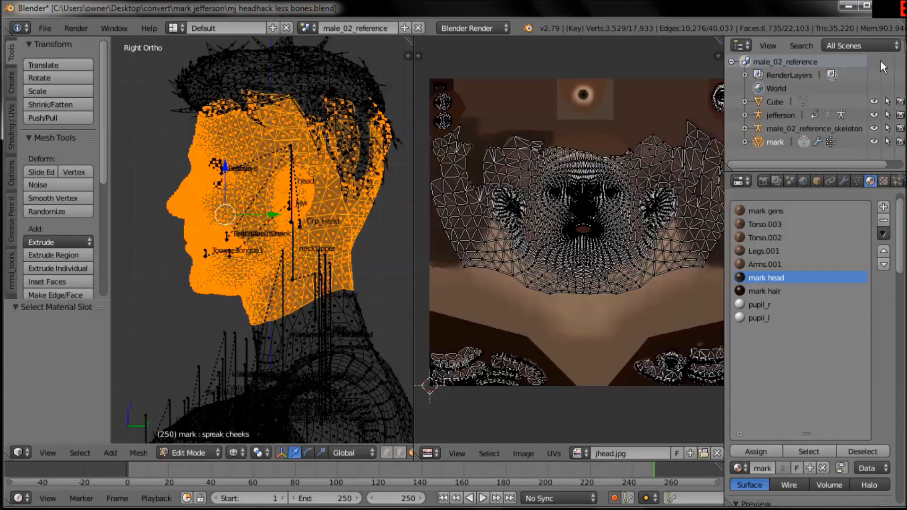
Clear the head selection and select the faces of the Torso.003 material to check their layout
key("a")
key("KP_1")
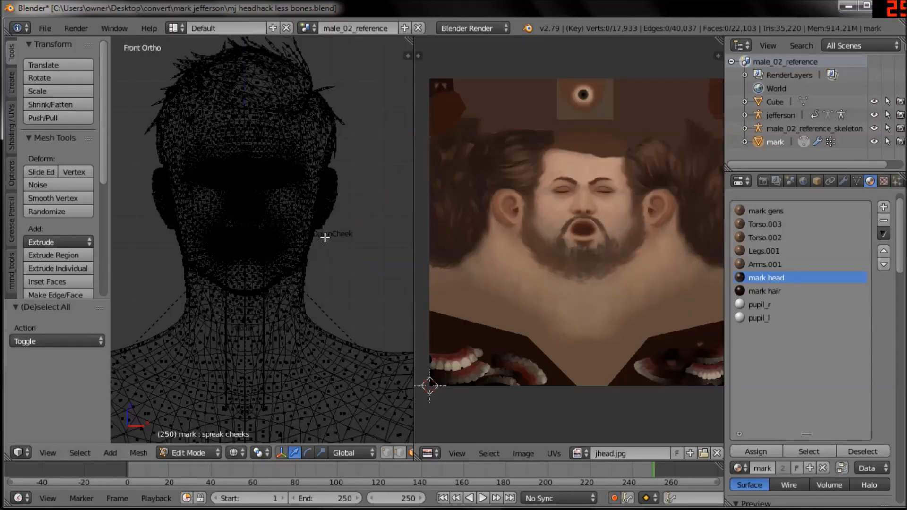
scroll(330, 241, "up", 2)
left_click(857, 181)
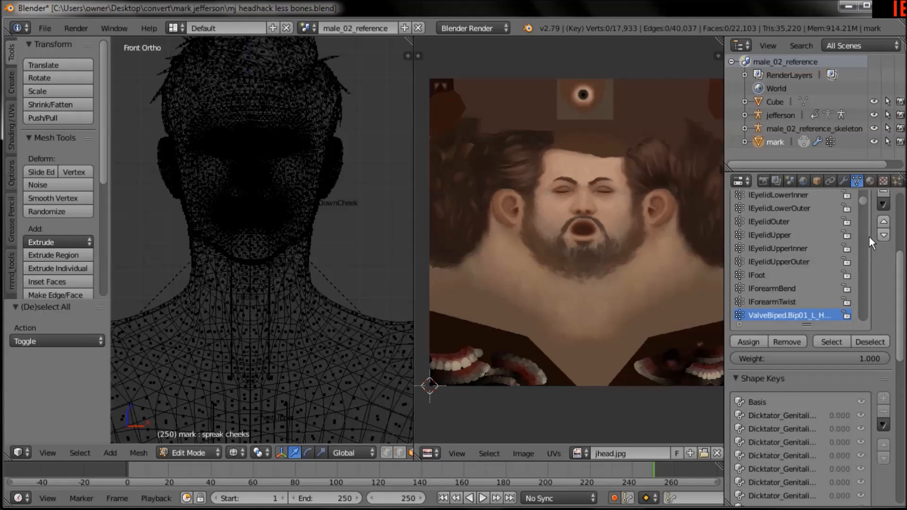
left_click(868, 181)
left_click_drag(903, 255, 902, 256)
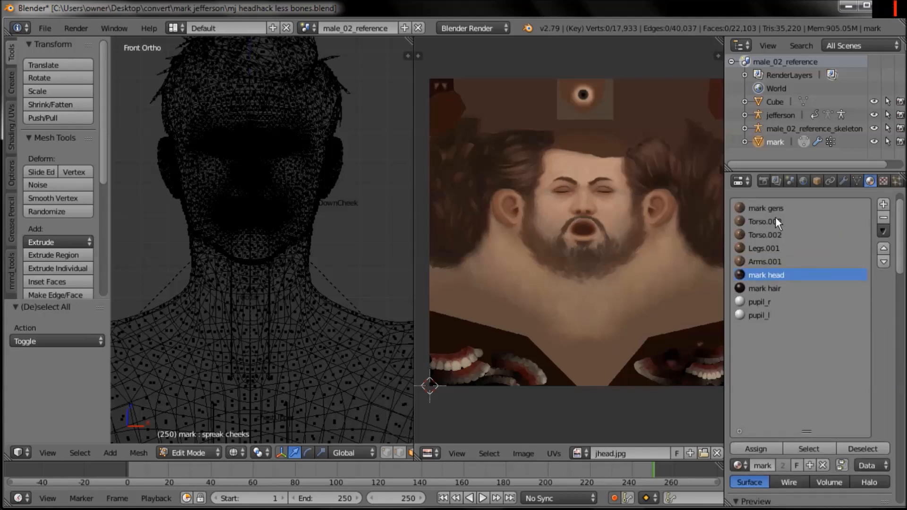
left_click(814, 447)
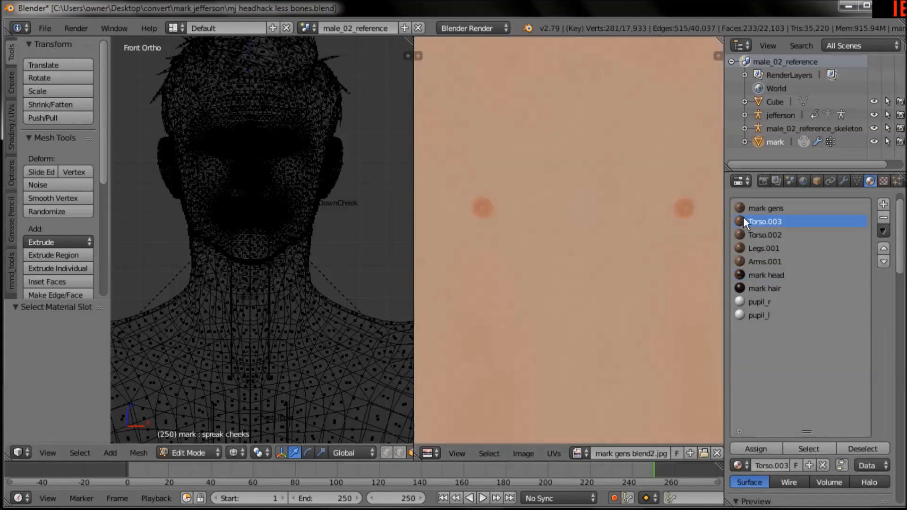
Deselect everything, select the faces of the Torso.002 material, and undo the partial deselection of the chest
key("a")
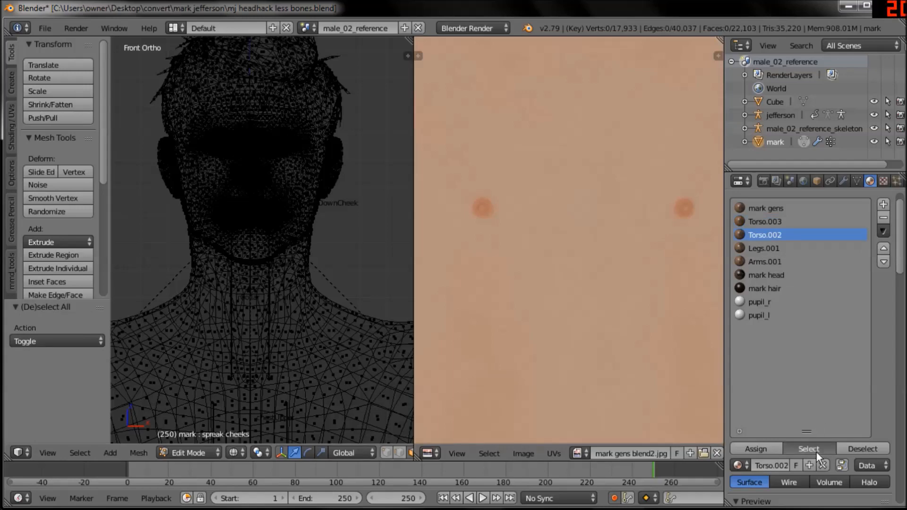
left_click(816, 450)
scroll(539, 142, "down", 4)
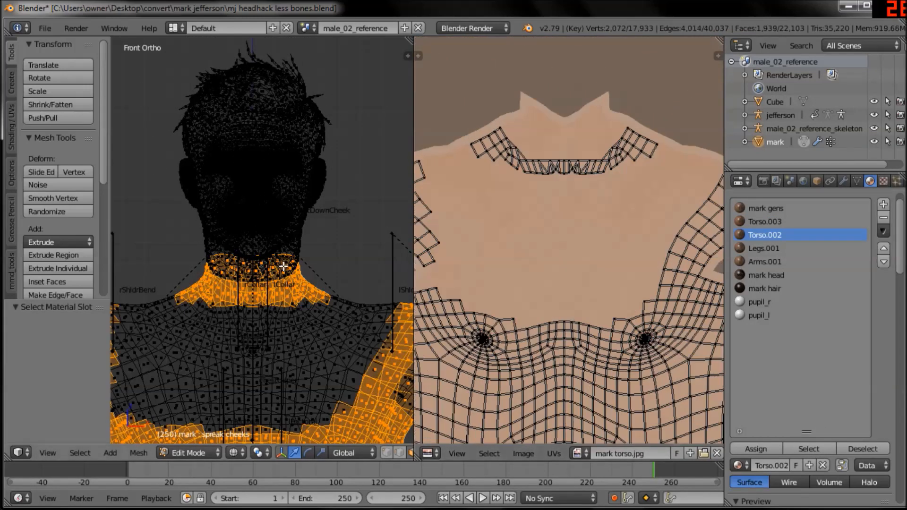
key("ctrl+z")
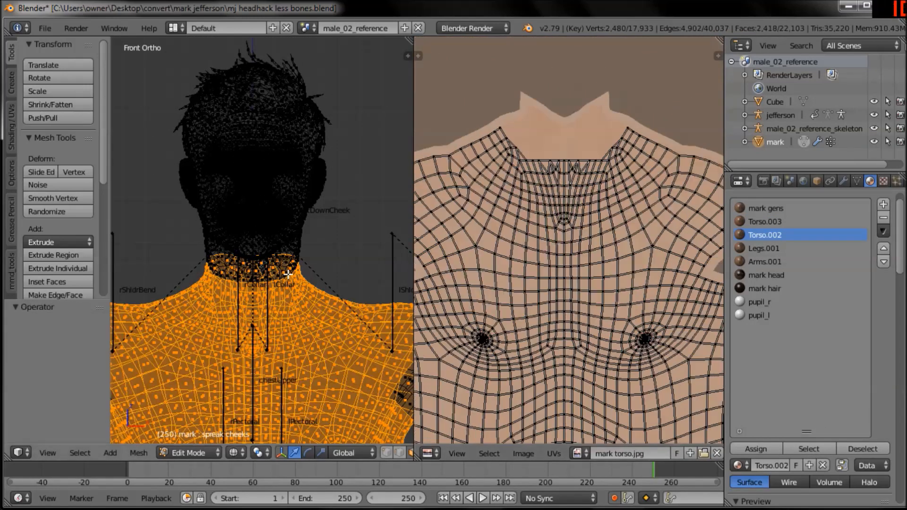
middle_click_drag(320, 253, 257, 229)
key("KP_1")
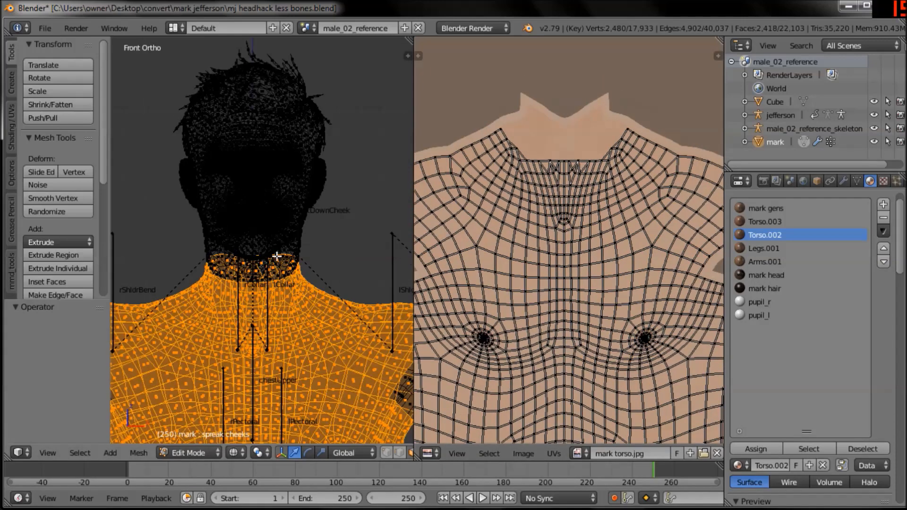
Export the torso's UV layout to the Desktop as a 4096 × 4096 PNG named torso uv
left_click(553, 452)
left_click(617, 124)
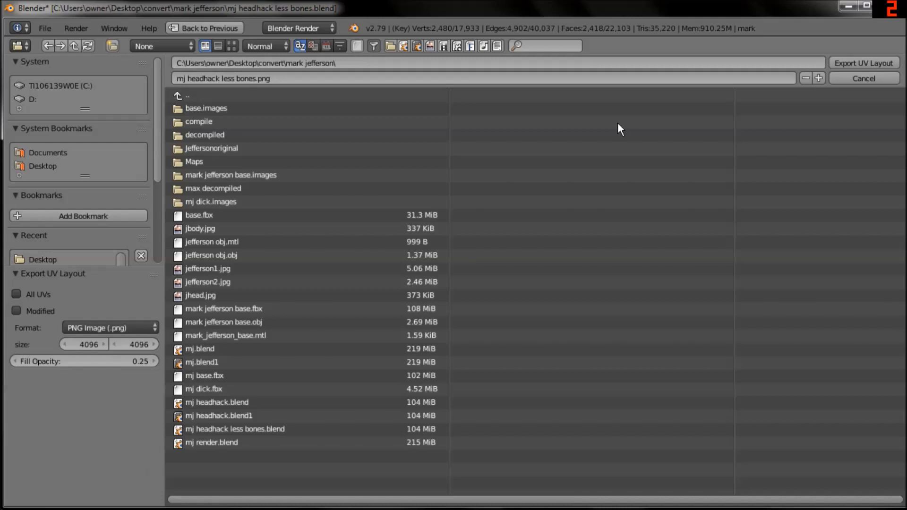
left_click(212, 76)
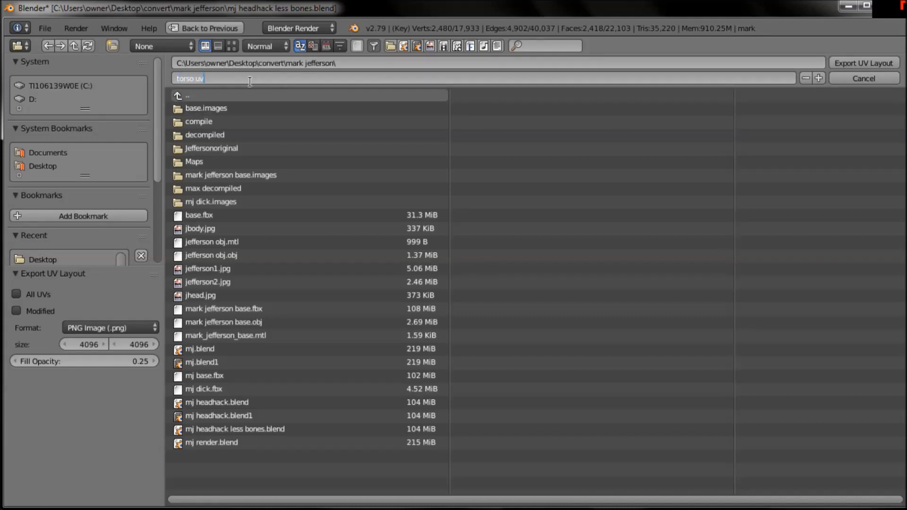
left_click(45, 165)
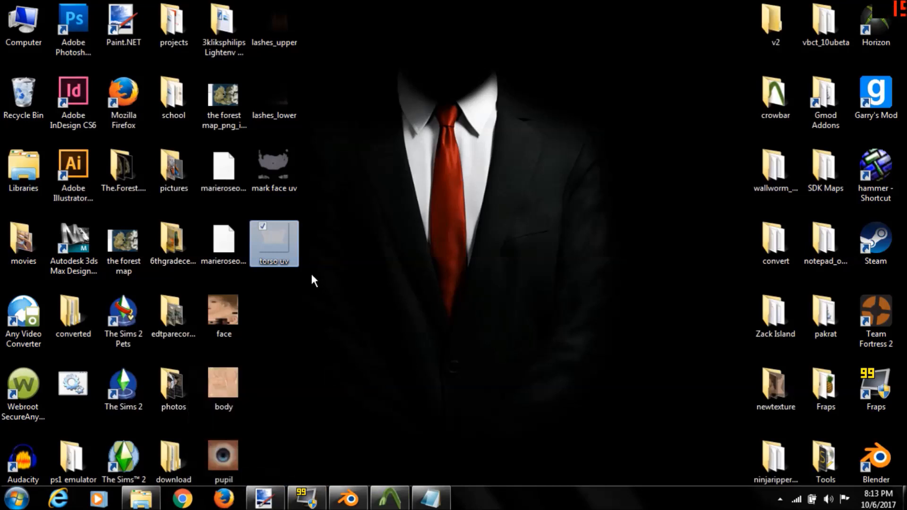
Open mark gens blend2 and jhead from the newtexture folder in paint.net, along with mark face uv and torso uv from the desktop
mouse_move(336, 508)
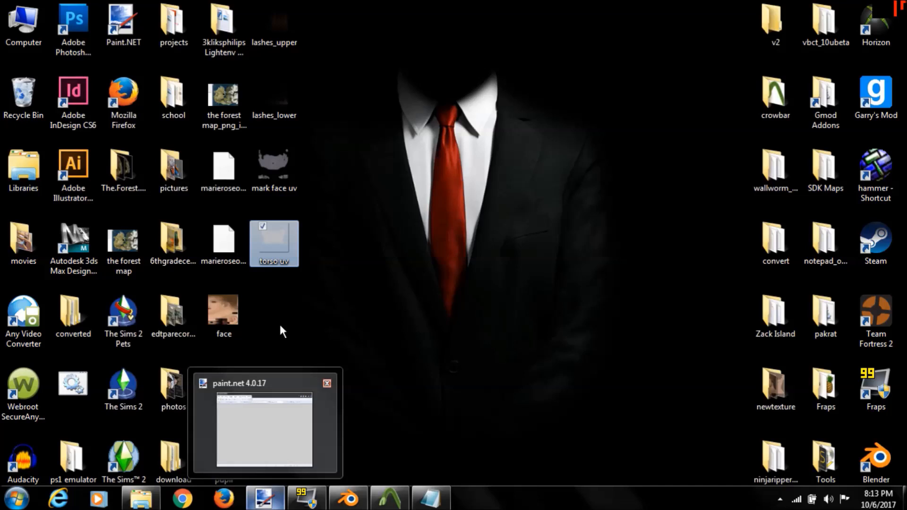
left_click(281, 185)
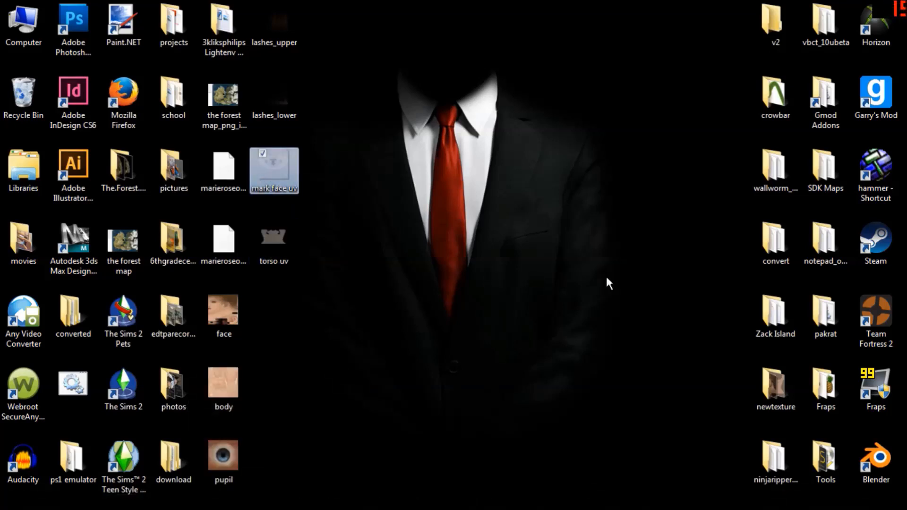
double_click(778, 386)
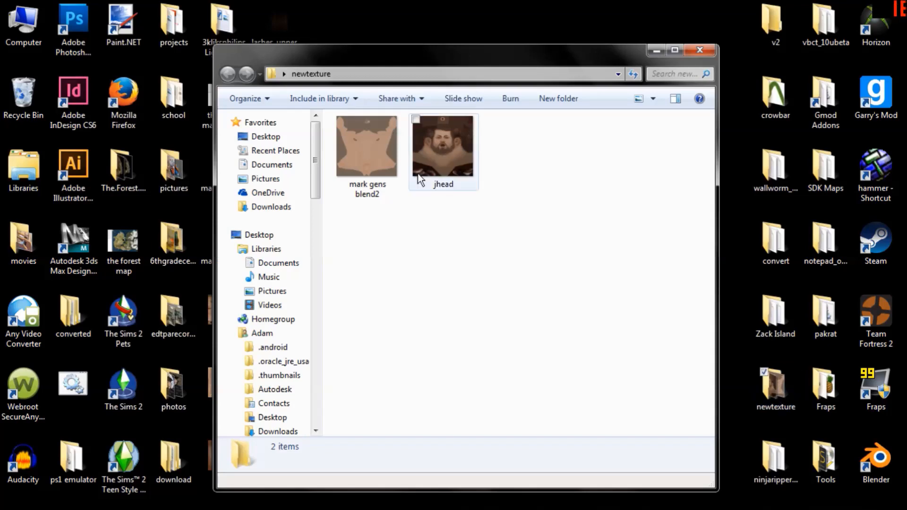
left_click(374, 156)
right_click(375, 157)
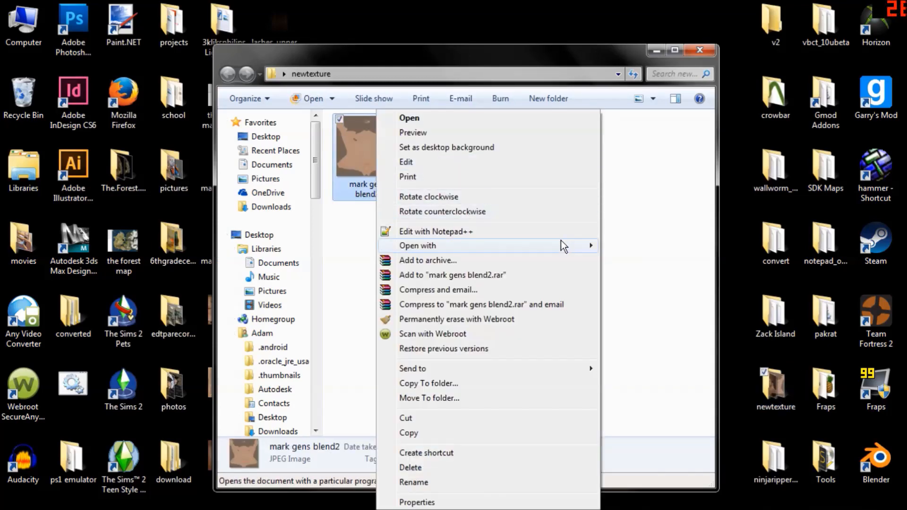
mouse_move(564, 246)
left_click(642, 311)
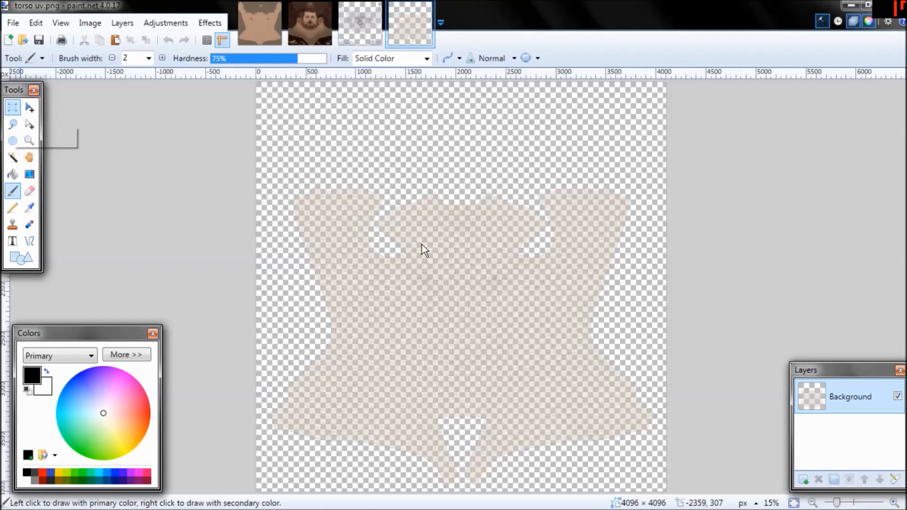
Copy the entire torso uv image and paste it onto a new layer in mark gens blend2.jpg
left_click(421, 244)
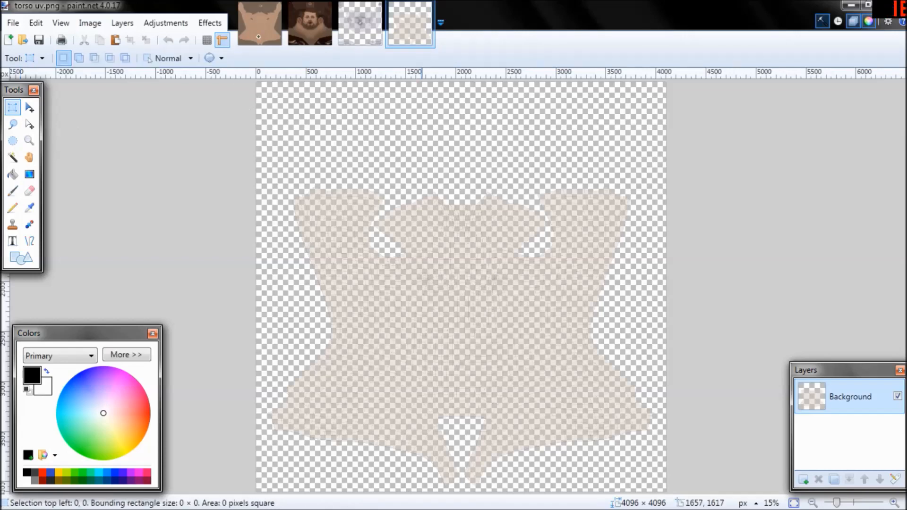
left_click(257, 28)
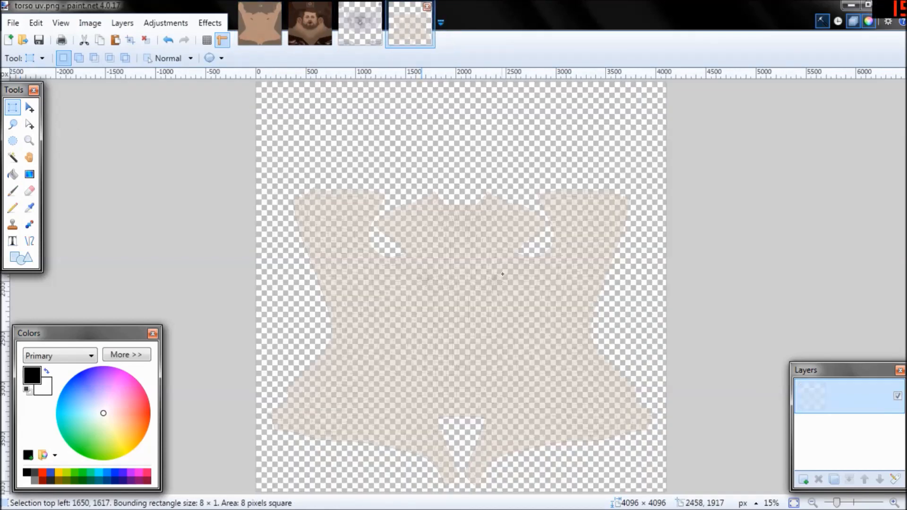
key("ctrl+a")
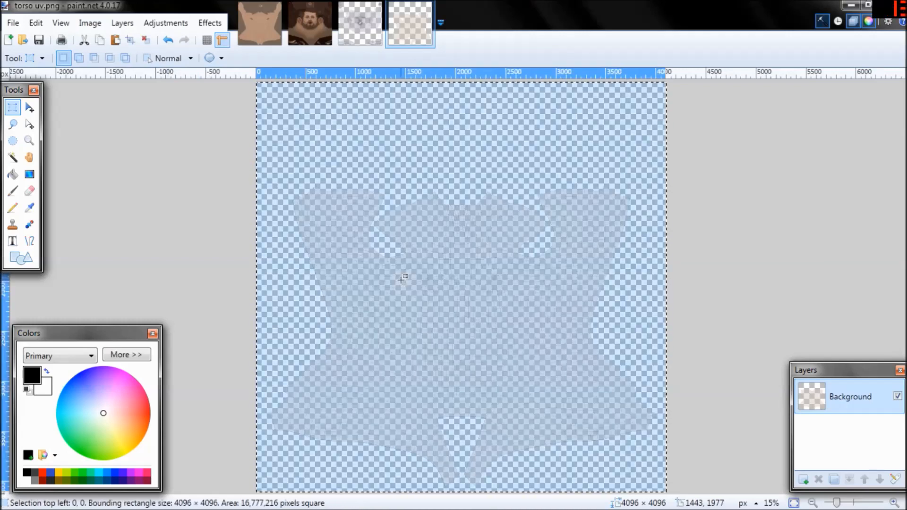
left_click(257, 27)
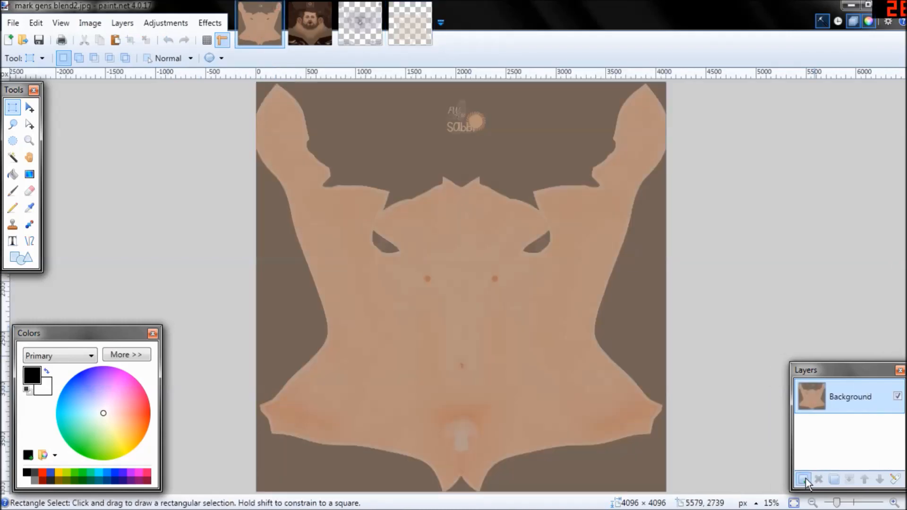
left_click(803, 480)
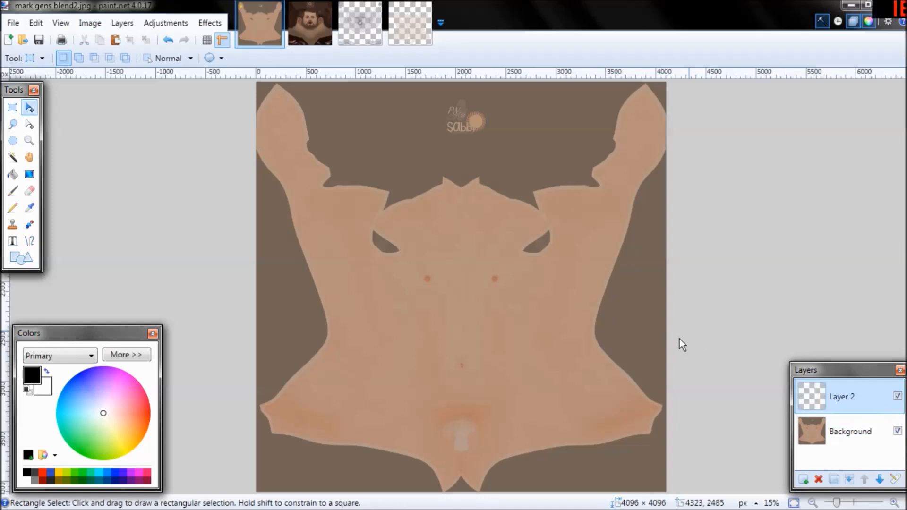
key("ctrl+v")
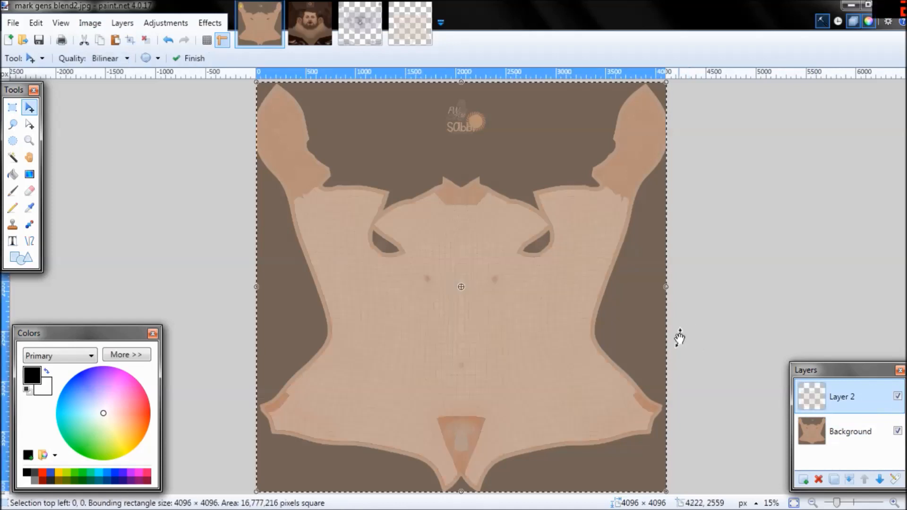
key("s")
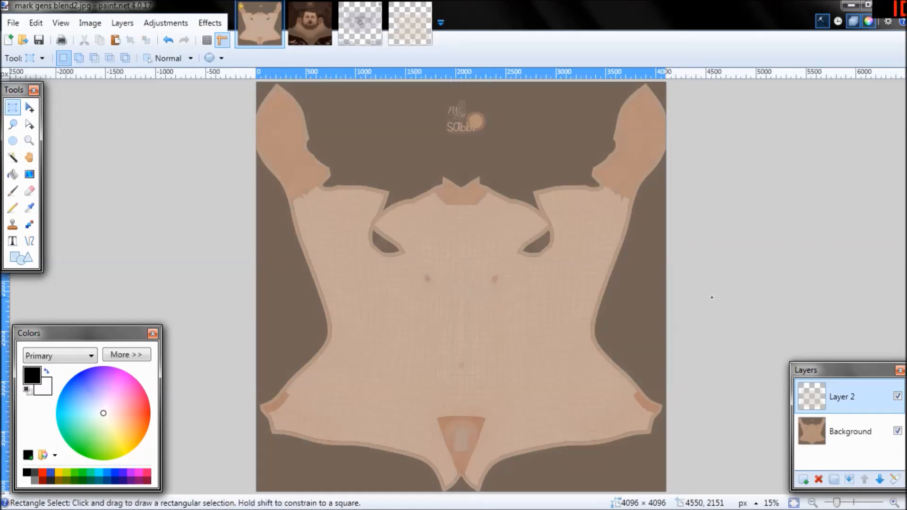
Copy the entire mark face uv image and paste it onto a new layer in jhead.jpg
left_click(360, 22)
key("ctrl+a")
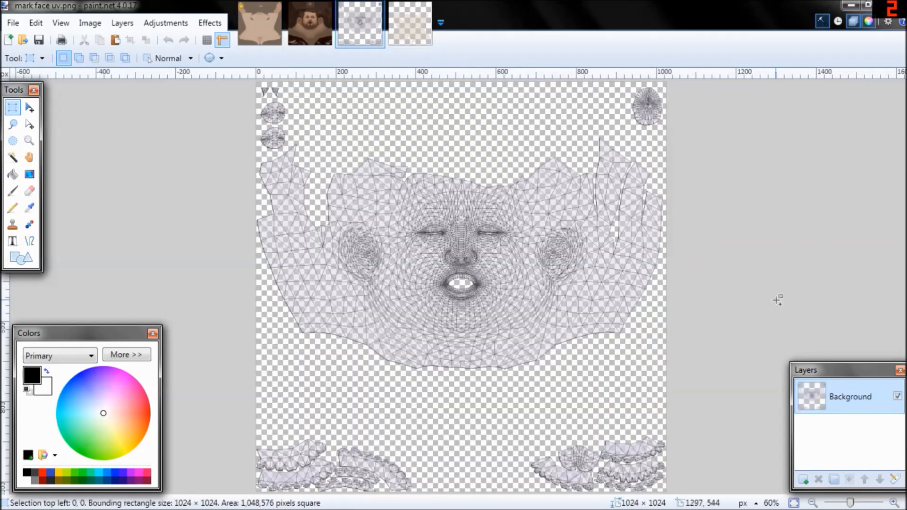
left_click(319, 30)
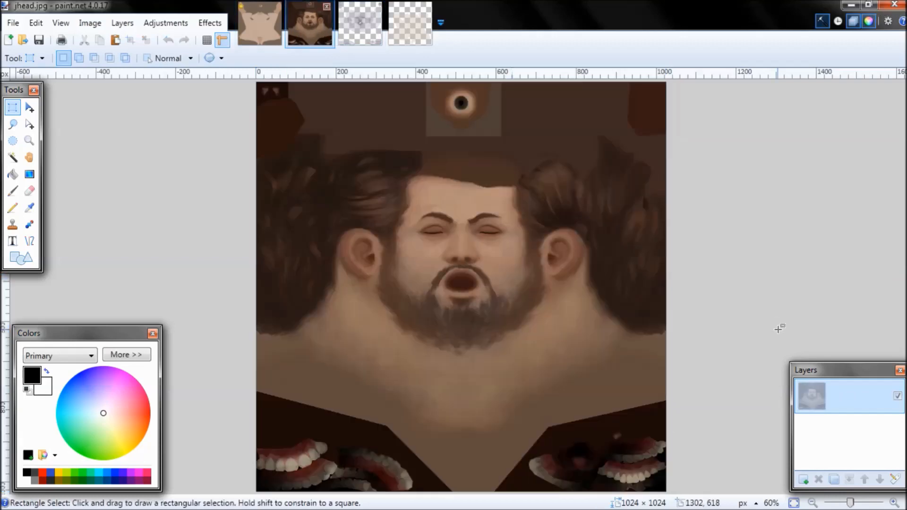
key("ctrl+v")
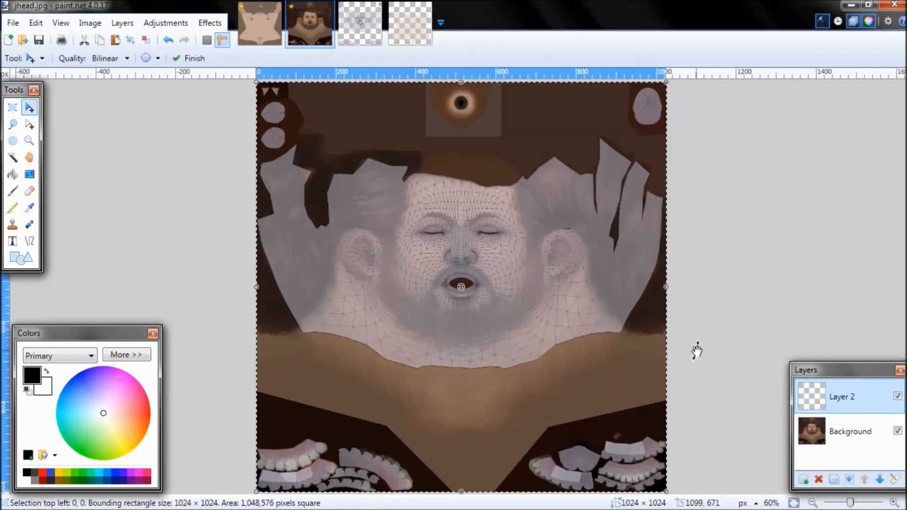
key("ctrl+d")
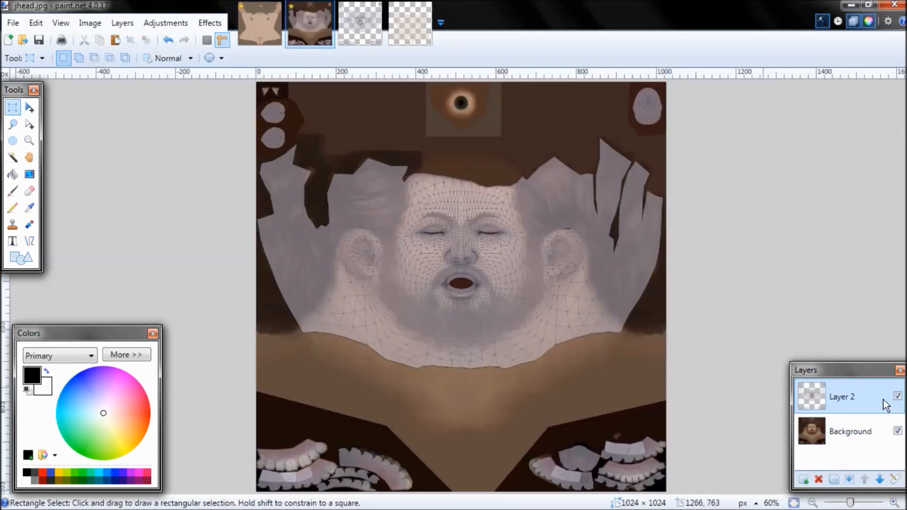
Examine the neck edge of the face UV overlay on jhead.jpg, outlining one end with a lasso selection about 167 × 70 px
left_click(883, 503)
middle_click_drag(589, 341, 631, 212)
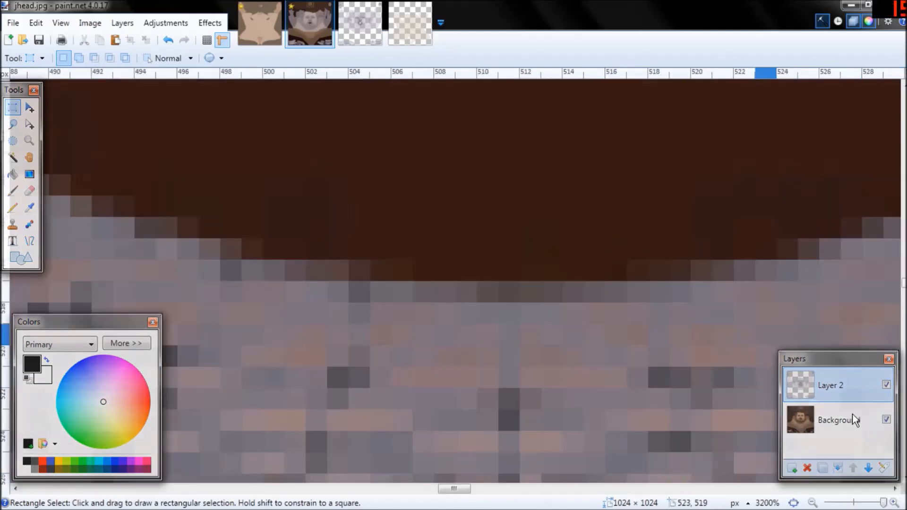
left_click_drag(882, 505, 850, 503)
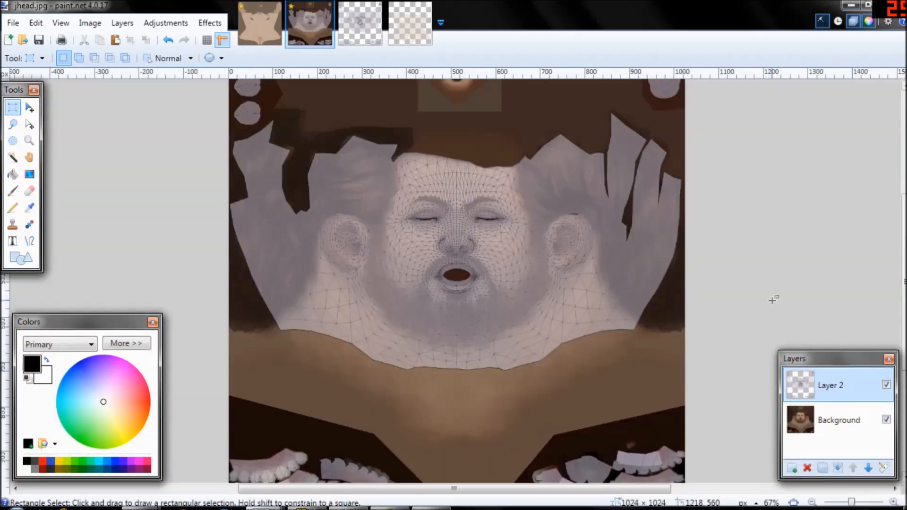
left_click(893, 503)
left_click(893, 502)
middle_click_drag(586, 321, 673, 171)
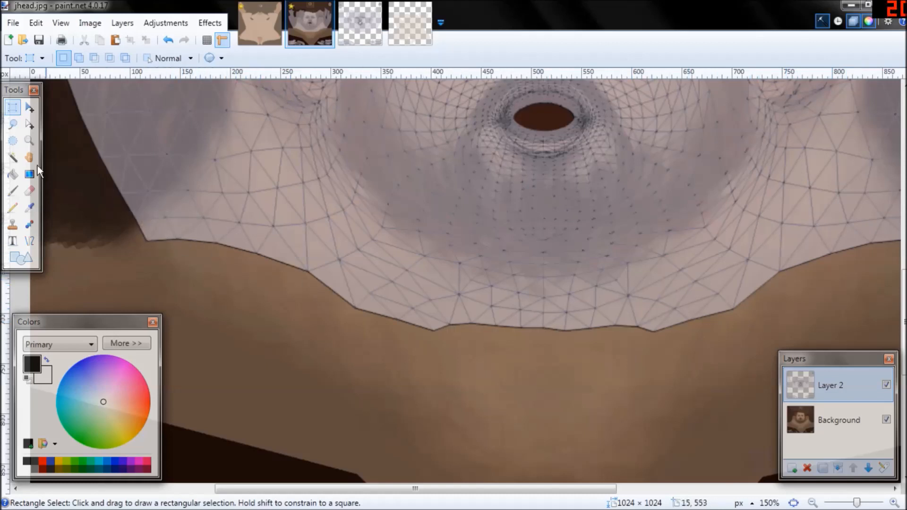
left_click(12, 123)
mouse_move(306, 234)
left_mouse_down()
mouse_move(171, 211)
mouse_move(141, 224)
mouse_move(168, 279)
left_mouse_up()
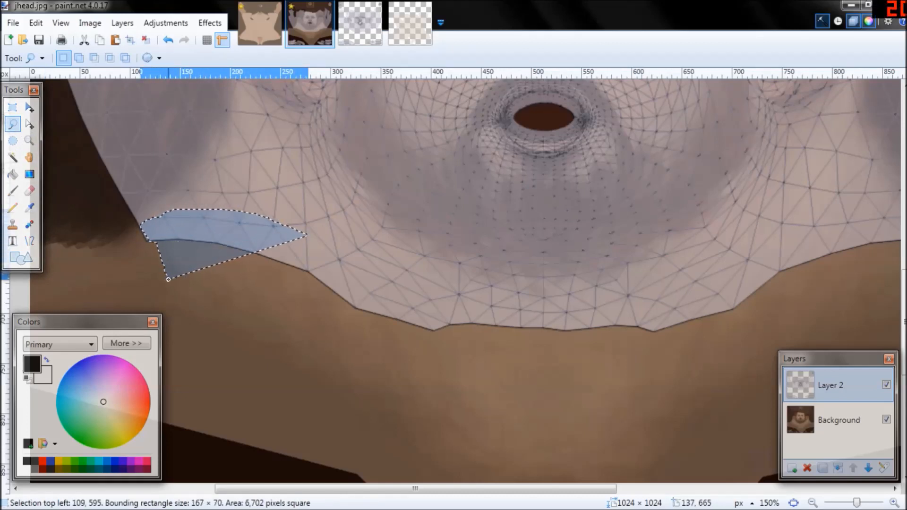
left_click(309, 236)
Lasso-select the neck opening along the torso UV edge in mark gens blend2.jpg, about 639 × 234 px
left_click(257, 25)
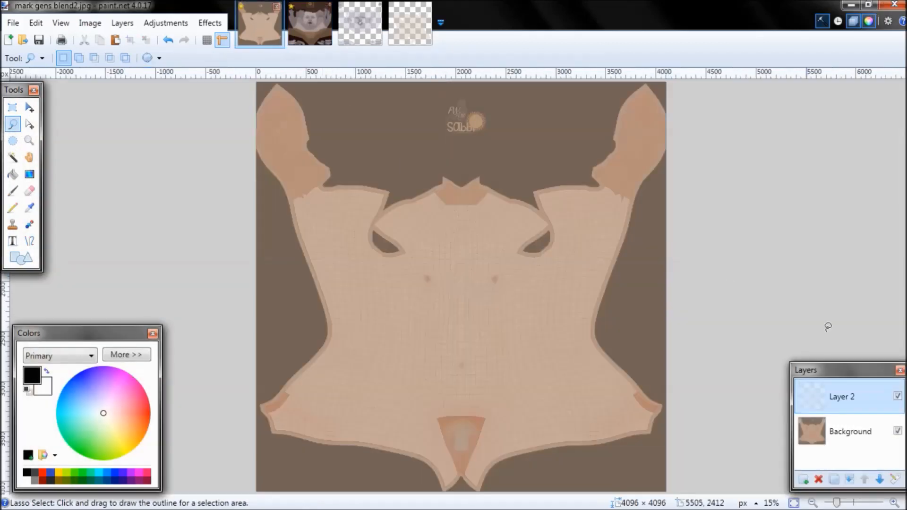
left_click(893, 503)
left_click(894, 503)
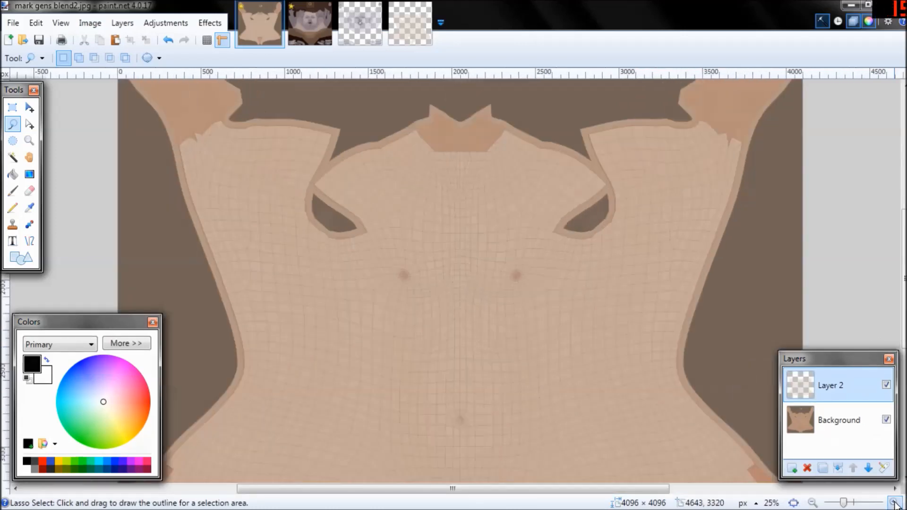
left_click(894, 503)
middle_click_drag(688, 212, 688, 313)
middle_click_drag(517, 227, 535, 238)
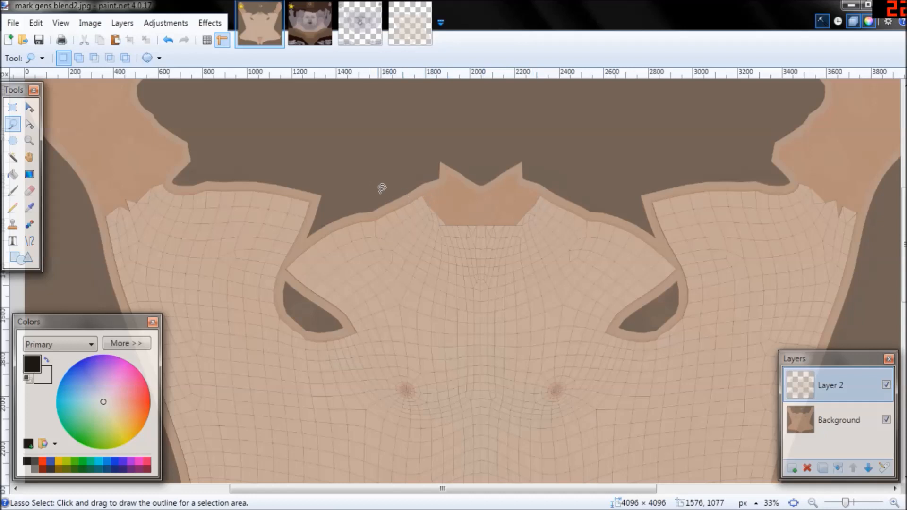
mouse_move(403, 195)
left_mouse_down()
mouse_move(441, 233)
mouse_move(530, 235)
mouse_move(542, 190)
mouse_move(462, 199)
mouse_move(439, 186)
left_mouse_up()
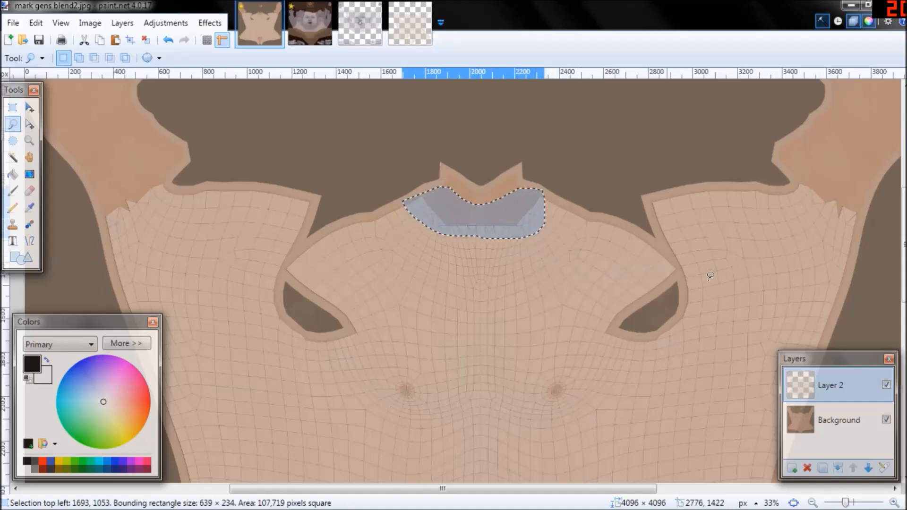
Switch to Blender and hide the back-shoulder UV sections on both sides of the torso layout, leaving the centre neck section
mouse_move(813, 193)
left_mouse_down("ctrl")
mouse_move(795, 192)
mouse_move(876, 210)
mouse_move(809, 168)
mouse_move(789, 188)
left_mouse_up("ctrl")
mouse_move(364, 502)
left_click(353, 435)
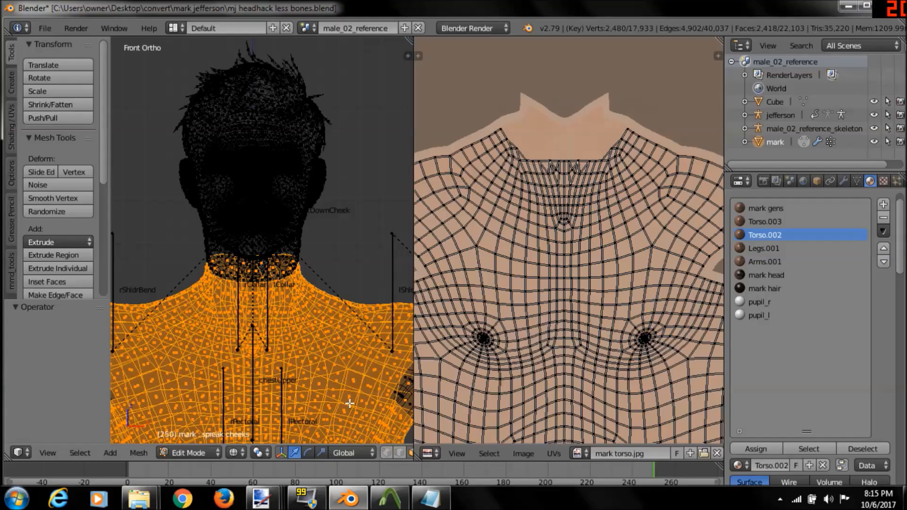
scroll(329, 283, "down", 5)
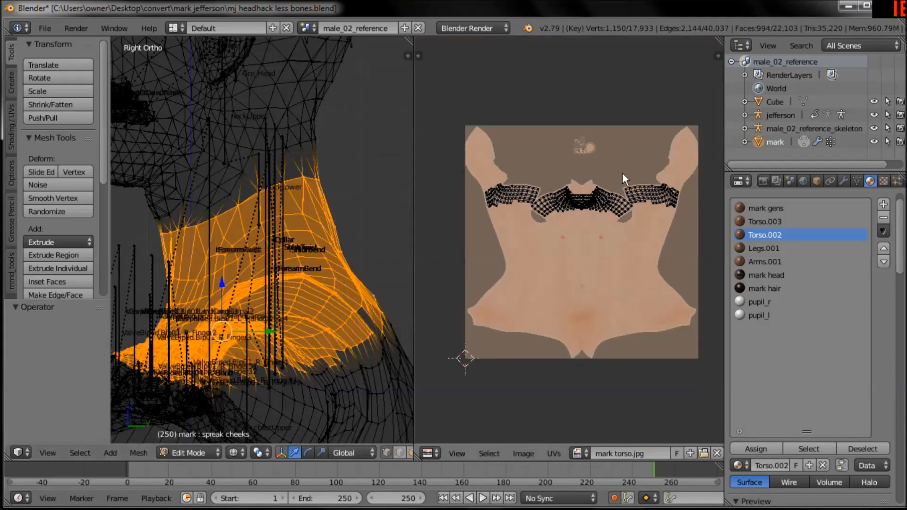
left_click_drag(625, 200, 700, 163, "ctrl")
mouse_move(555, 165)
left_mouse_down("ctrl")
mouse_move(516, 163)
mouse_move(446, 208)
left_mouse_up("ctrl")
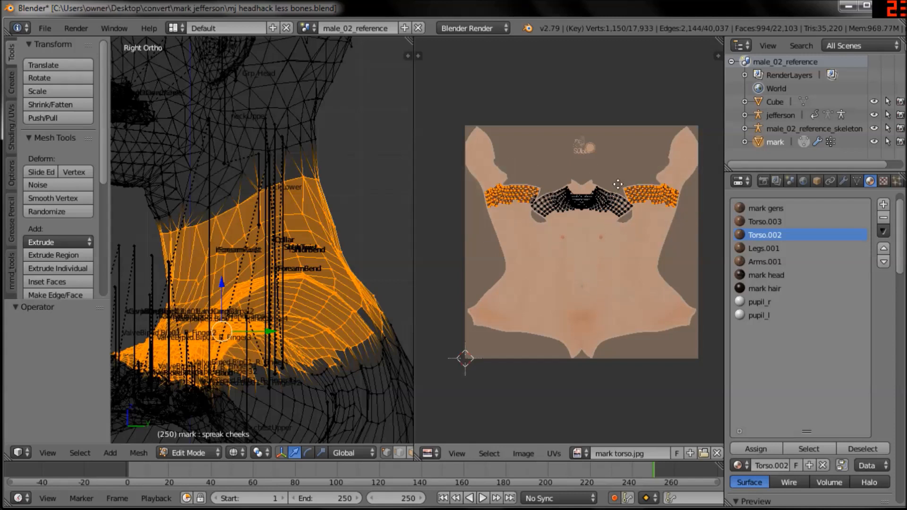
scroll(619, 136, "up", 3)
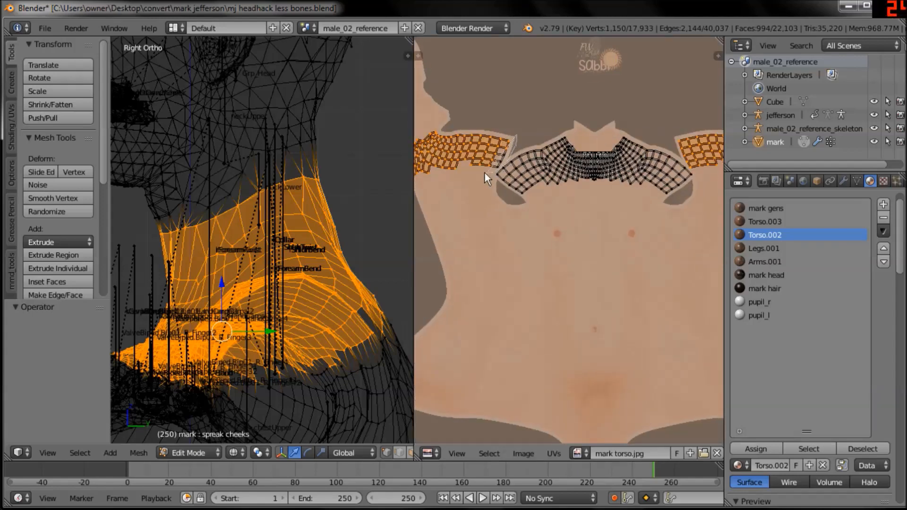
left_click_drag(502, 144, 500, 151, "ctrl")
key("h")
Examine the remaining neck UVs, lasso-selecting the small leftover patch near the arm to compare it with the mesh
middle_click_drag(319, 247, 324, 207)
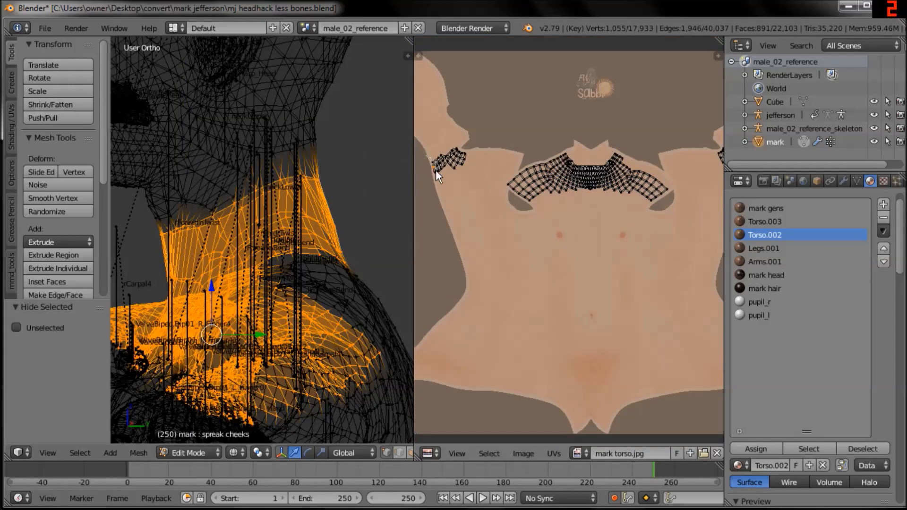
middle_click_drag(620, 229, 501, 231)
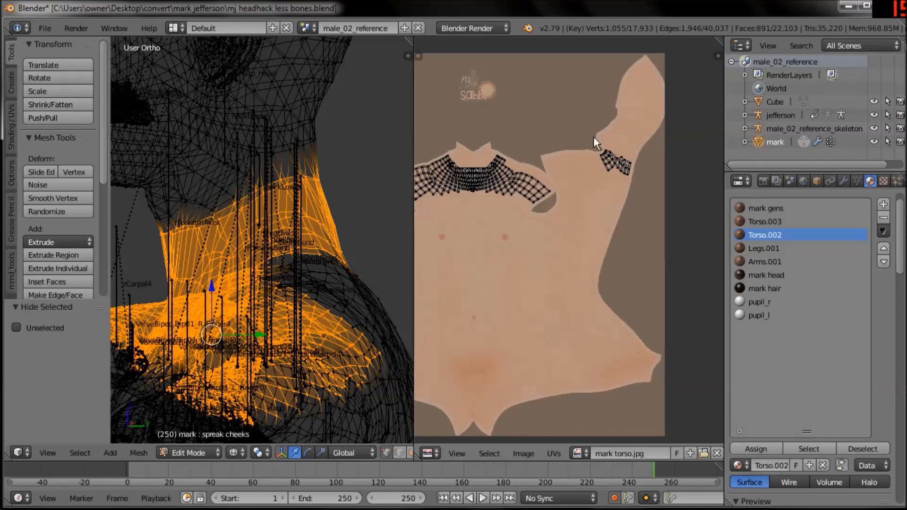
mouse_move(594, 139)
left_mouse_down("ctrl")
mouse_move(641, 140)
mouse_move(633, 172)
left_mouse_up("ctrl")
middle_click_drag(587, 186, 570, 214)
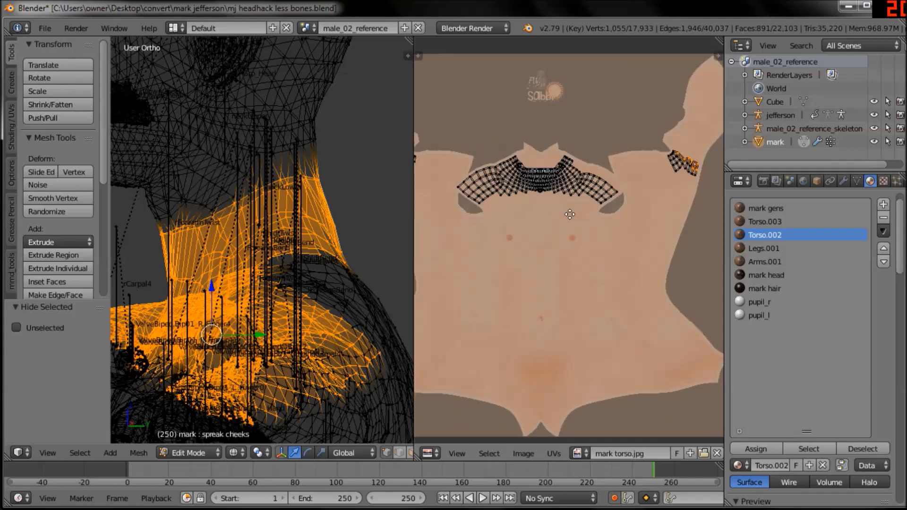
Switch back to paint.net and view the overall jhead.jpg texture with its face UV overlay
left_click(848, 7)
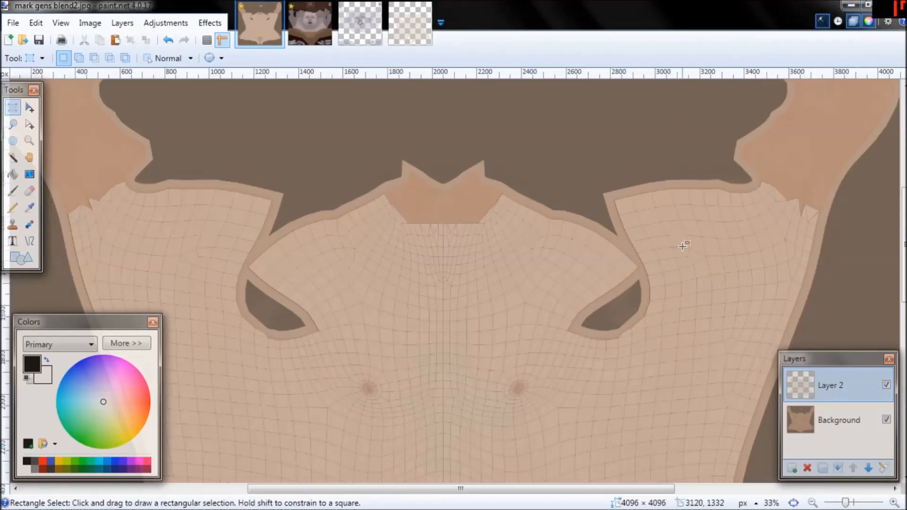
left_click(327, 35)
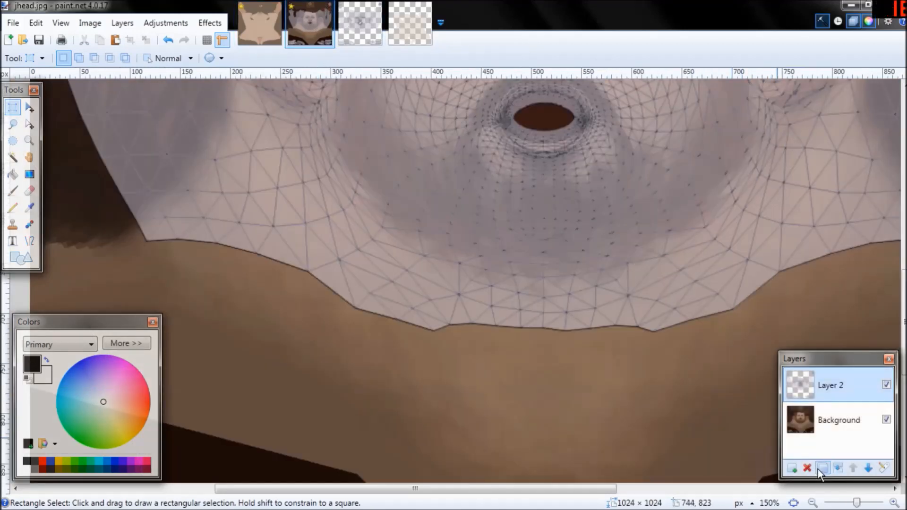
left_click(813, 502)
left_click(812, 502)
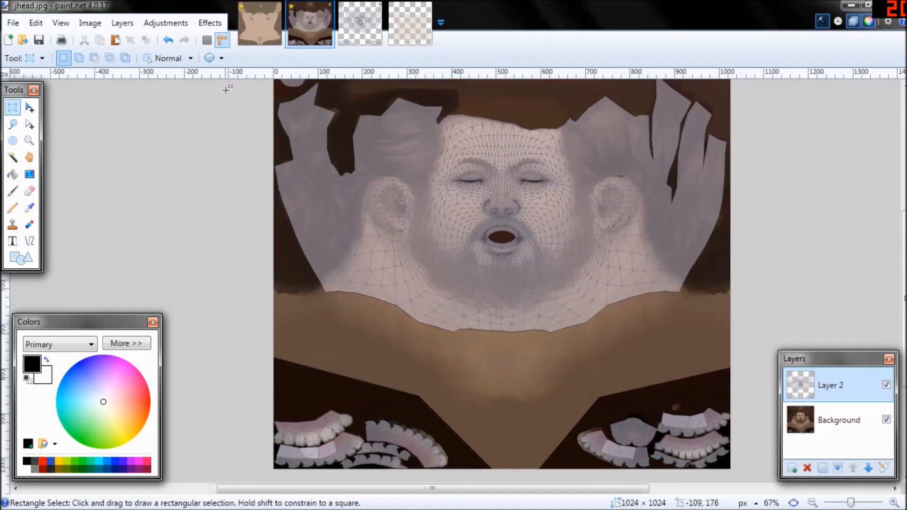
Set the UV overlay layer in mark gens blend2.jpg to Multiply blending with an opacity of 124
left_click(256, 36)
middle_click_drag(376, 178, 396, 228)
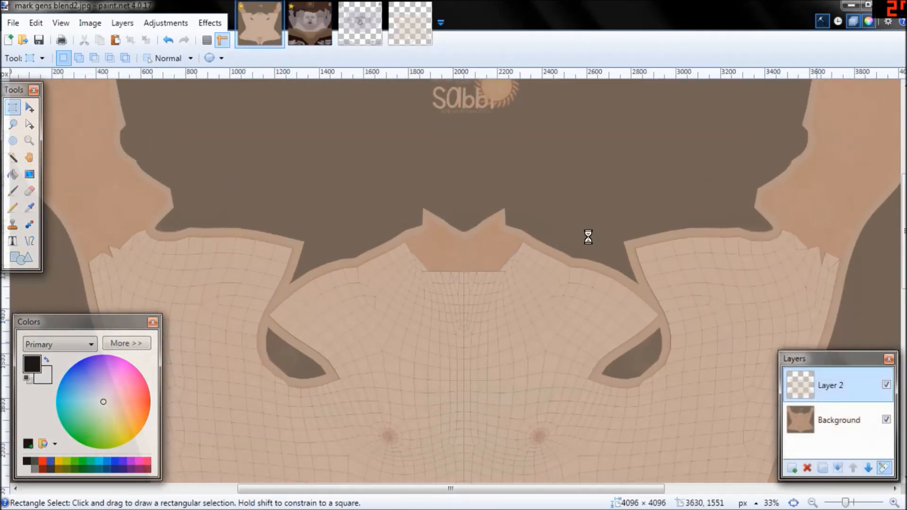
left_click(481, 268)
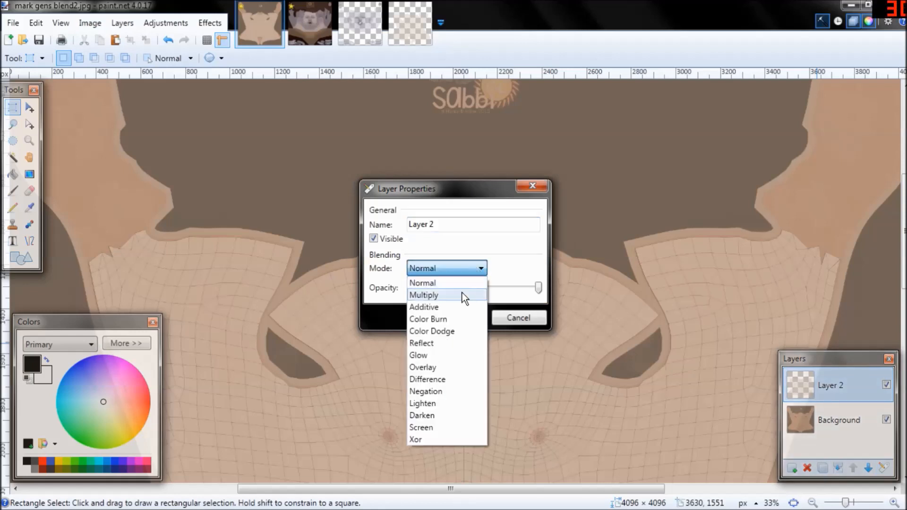
left_click(462, 295)
left_click(461, 317)
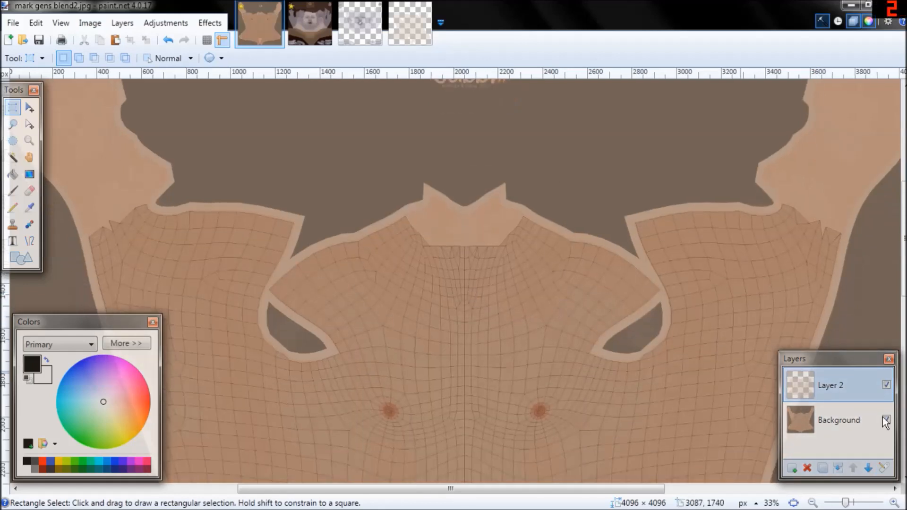
left_click(882, 468)
left_click_drag(538, 287, 492, 288)
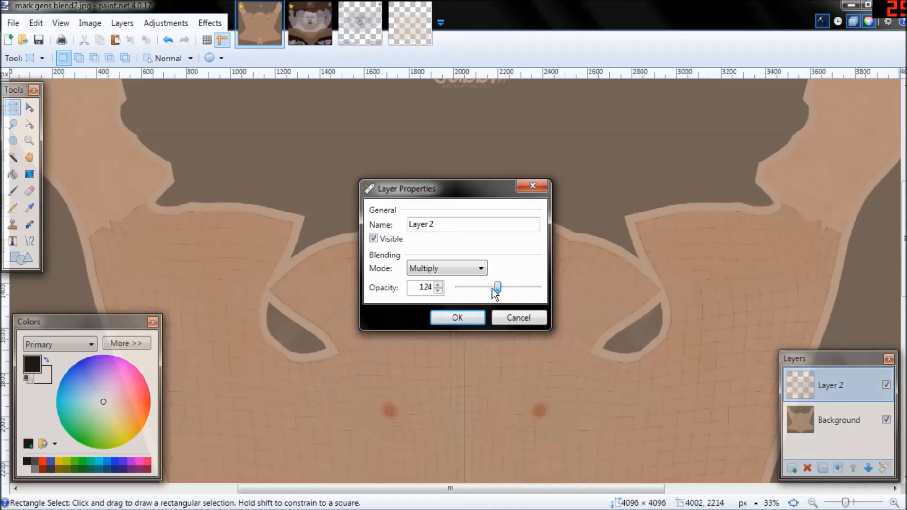
left_click(458, 318)
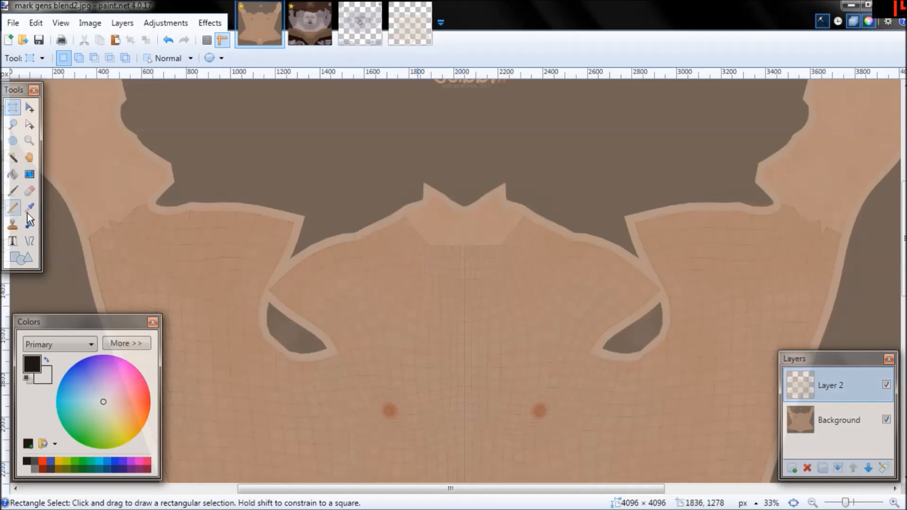
Sample the torso skin colour just above the straight neck edge of the UV overlay from the Background layer
key("k")
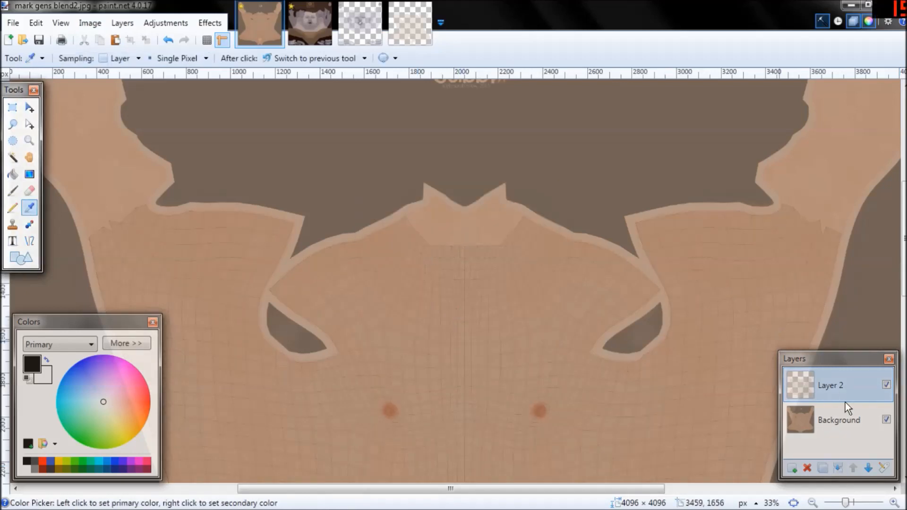
left_click(890, 499)
left_click(889, 499)
left_click(889, 499)
left_click(890, 498)
middle_click_drag(534, 185, 529, 314)
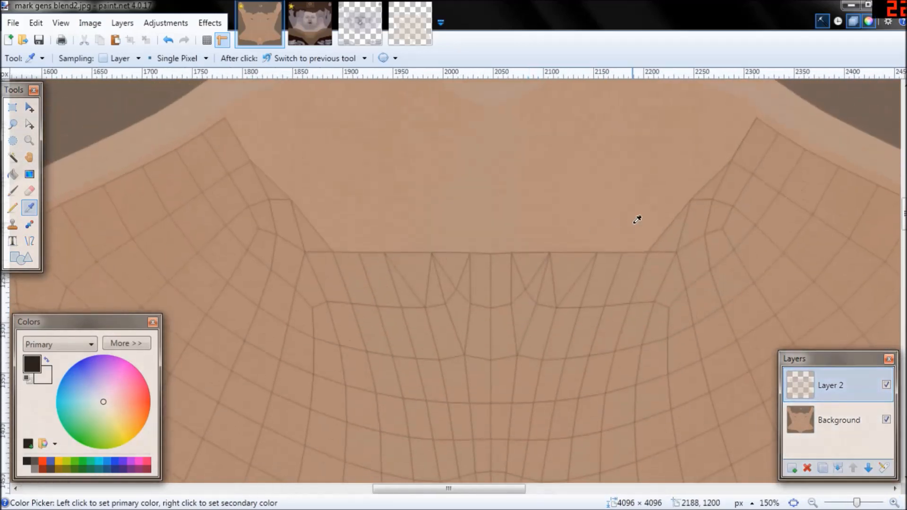
left_click(826, 418)
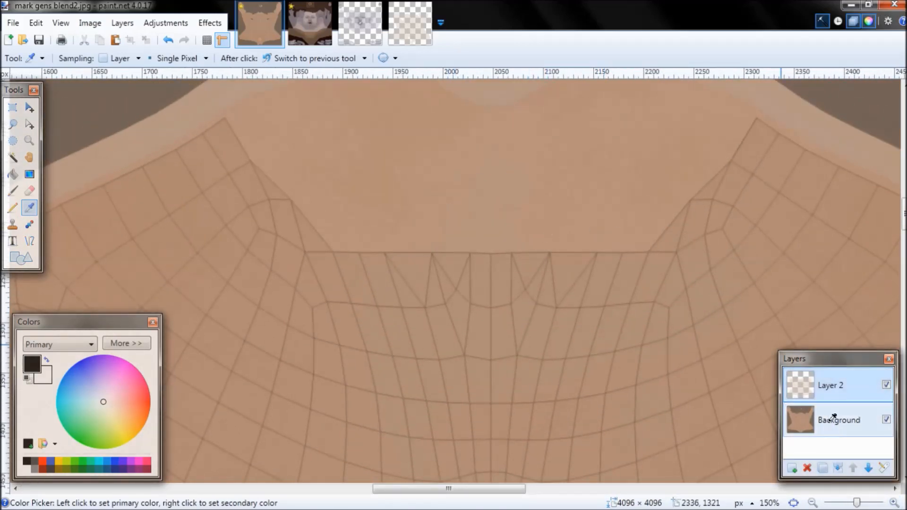
left_click(409, 243)
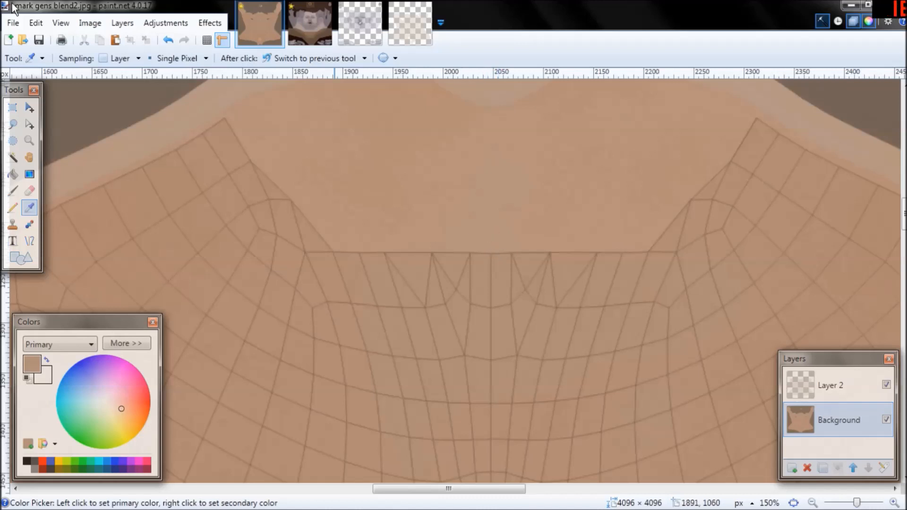
Create a new 32 × 32 pixel image and fill it with the sampled torso skin colour
left_click(32, 23)
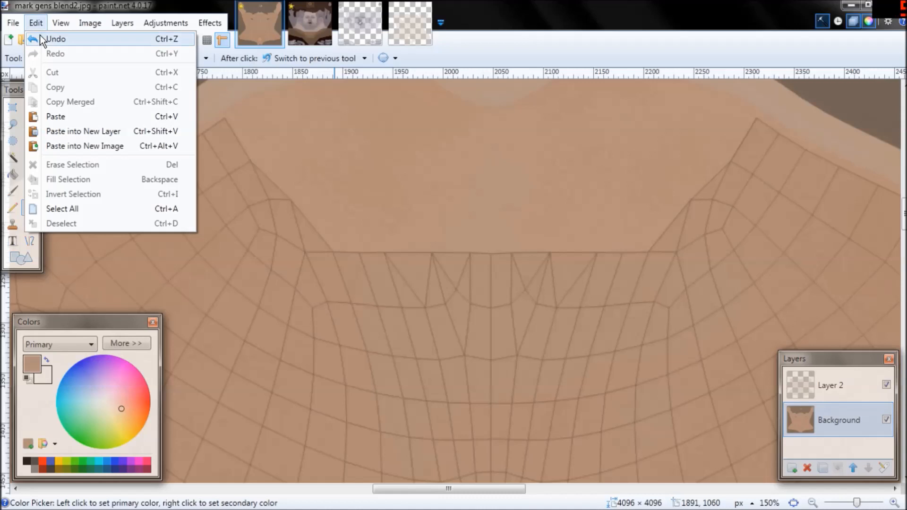
left_click(14, 24)
left_click(22, 35)
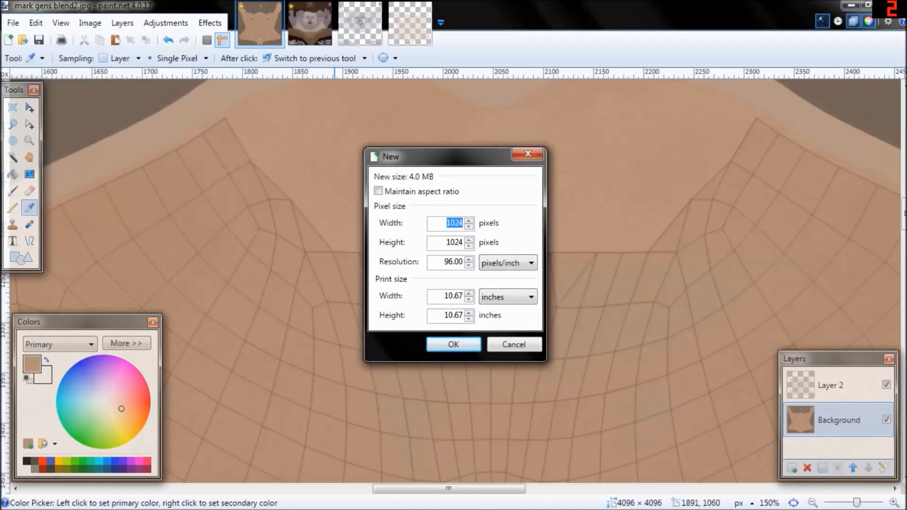
left_click(471, 351)
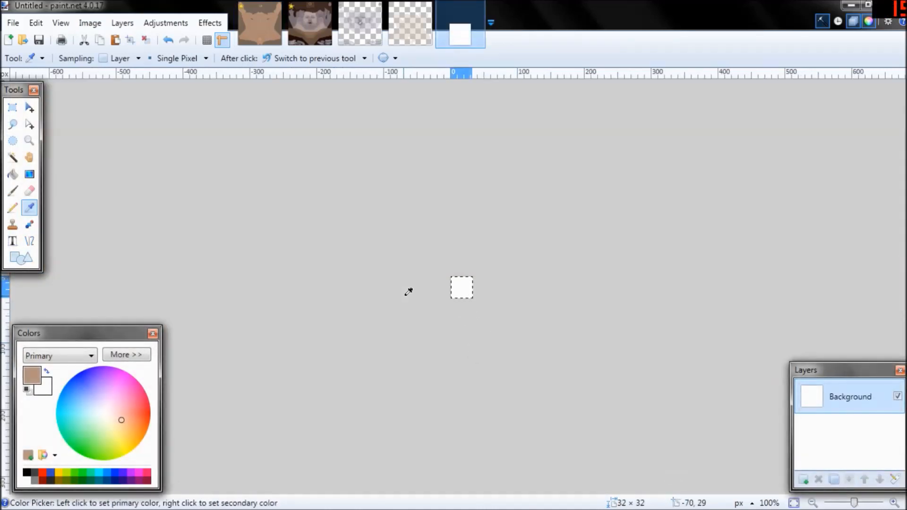
key("BackSpace")
left_click(12, 112)
left_click(638, 372)
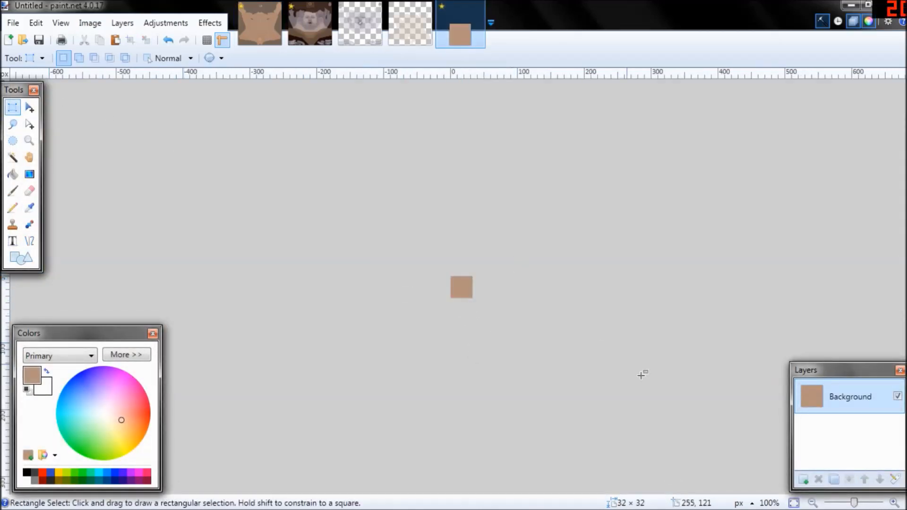
left_click(894, 502)
left_click(893, 501)
left_click(894, 502)
left_click(894, 501)
scroll(522, 325, "up", 1)
left_click_drag(525, 345, 467, 273)
left_click(465, 269)
Lower the opacity of the face UV overlay layer in jhead.jpg so the skin under the neck edge shows through
left_click(313, 29)
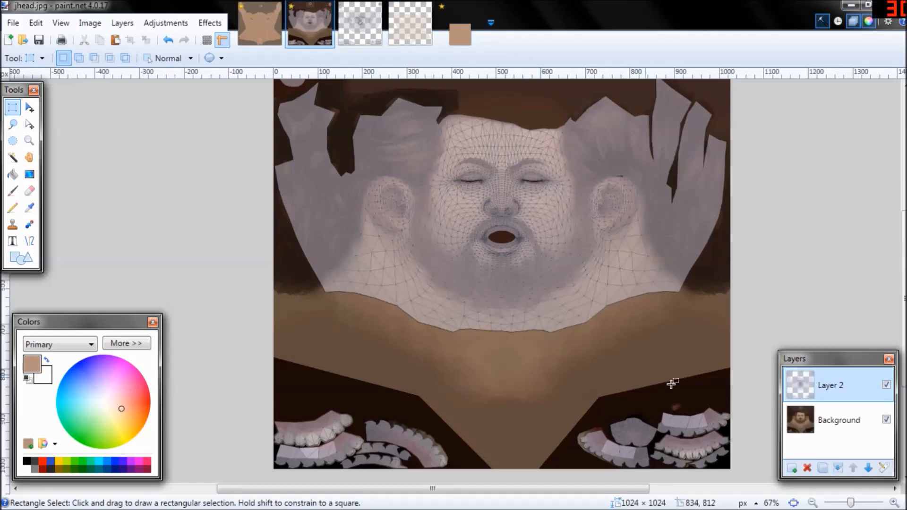
left_click(894, 502)
left_click(894, 502)
middle_click_drag(585, 385, 570, 320)
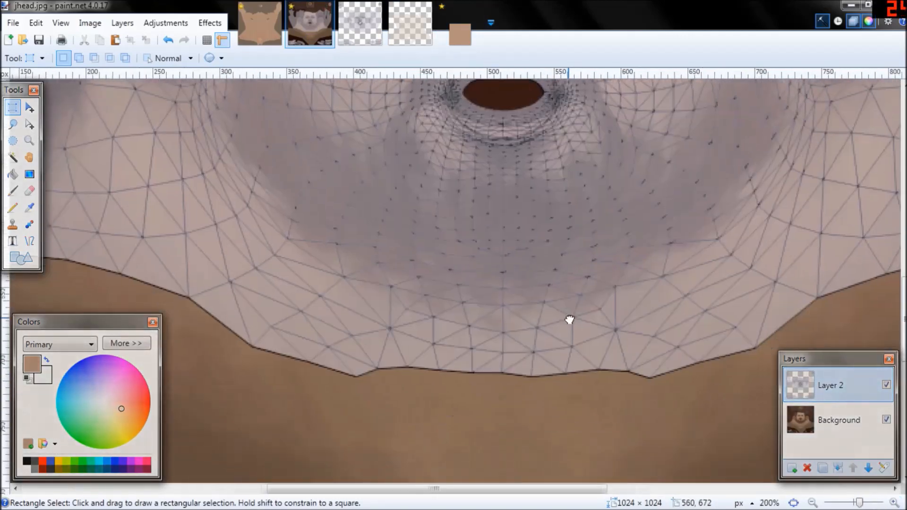
left_click(886, 385)
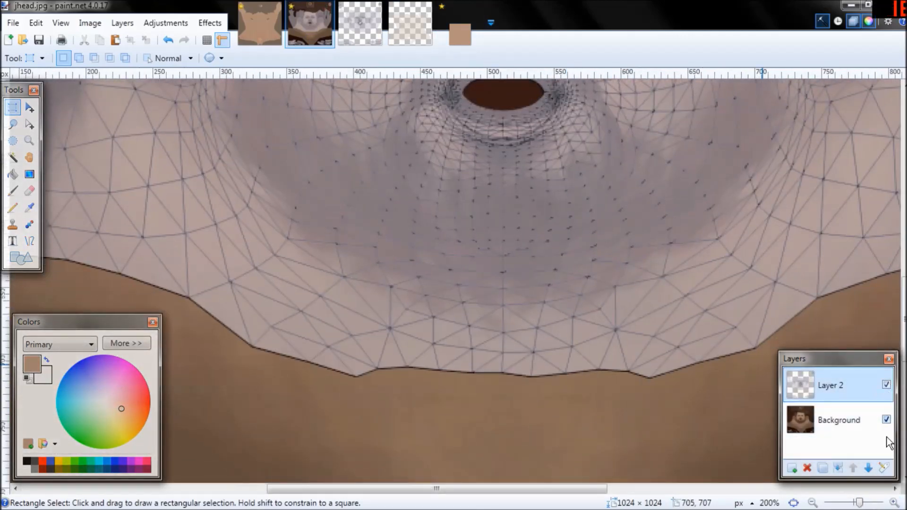
left_click(883, 468)
left_click_drag(530, 287, 469, 289)
left_click(457, 318)
scroll(552, 276, "down", 1)
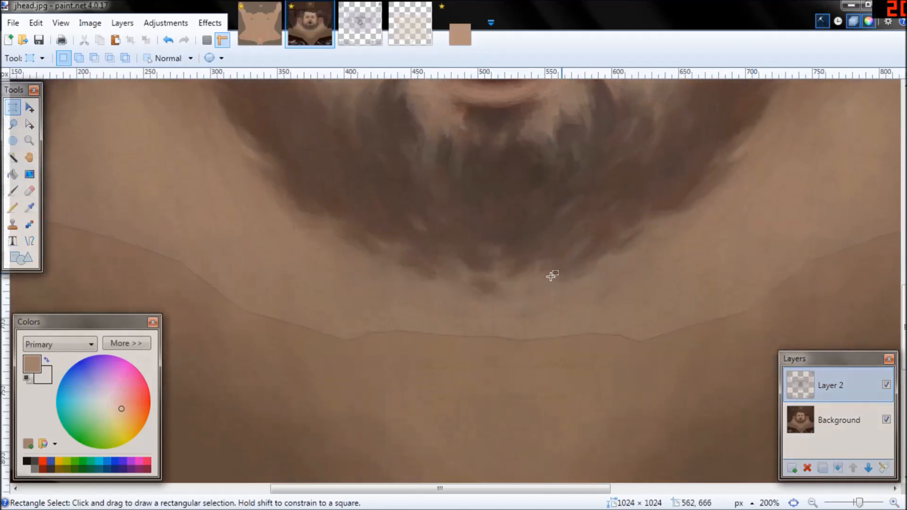
Sample the head skin colour just above the middle of the neck's UV edge from the Background layer of jhead.jpg
left_click_drag(502, 338, 463, 323)
left_click(481, 324)
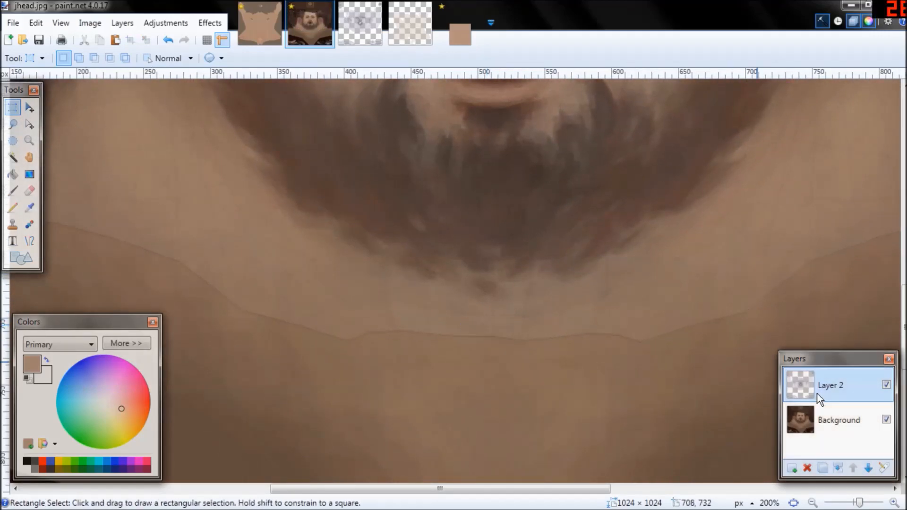
left_click(824, 419)
key("k")
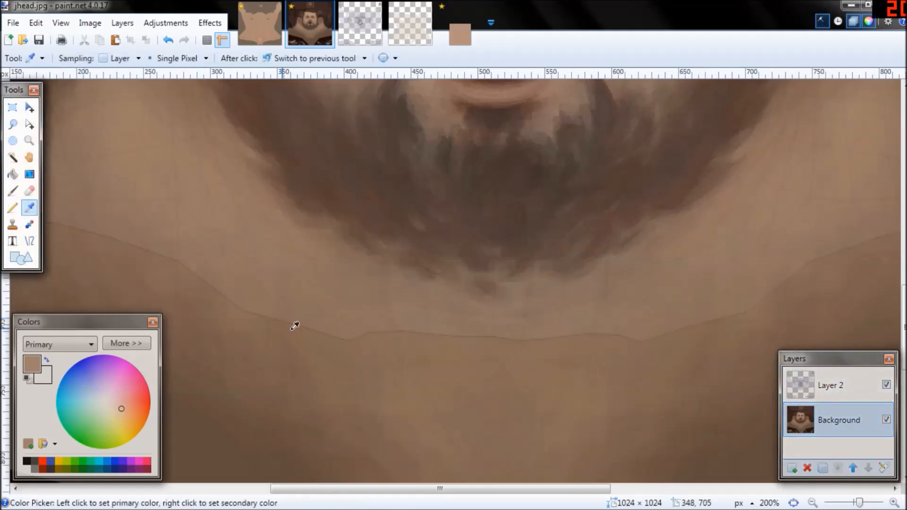
left_click(496, 329)
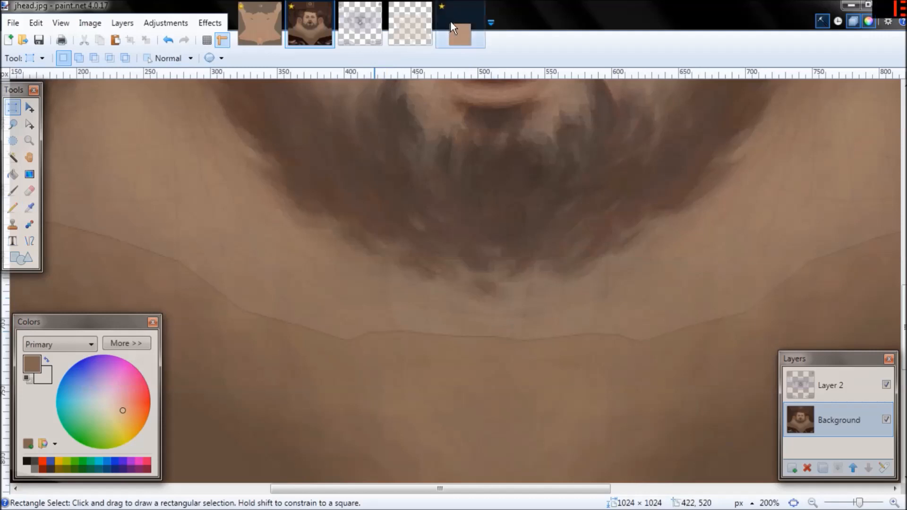
Fill the right 16 × 32 pixel half of the untitled swatch image with the sampled head skin colour and clear the selection
left_click(451, 23)
left_click_drag(550, 381, 461, 214)
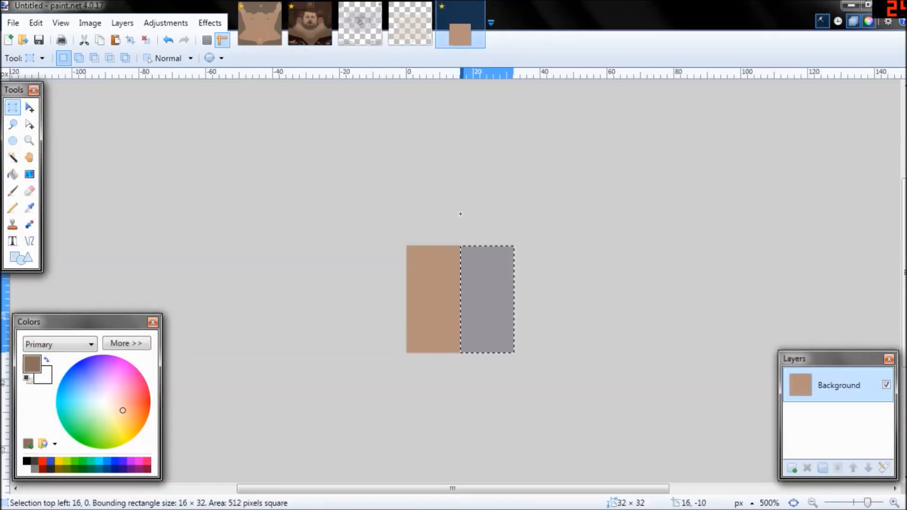
key("BackSpace")
key("ctrl+d")
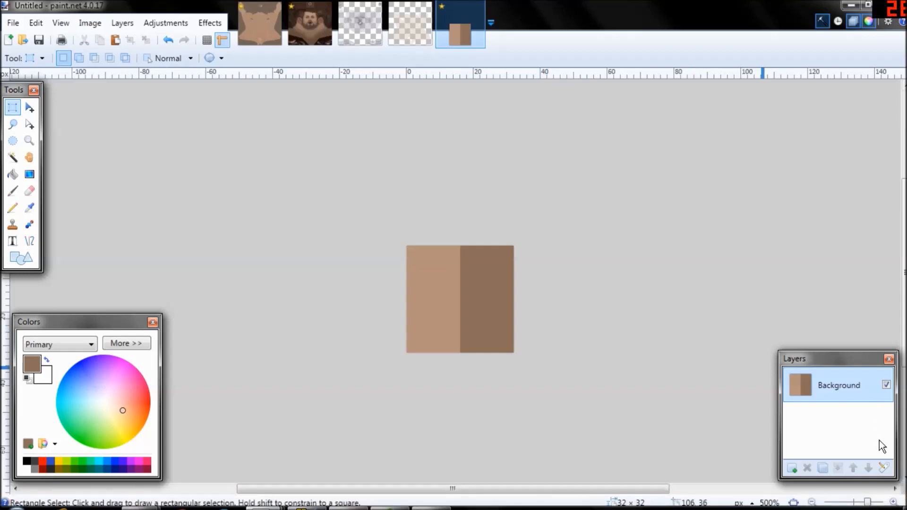
left_click(894, 503)
left_click(894, 503)
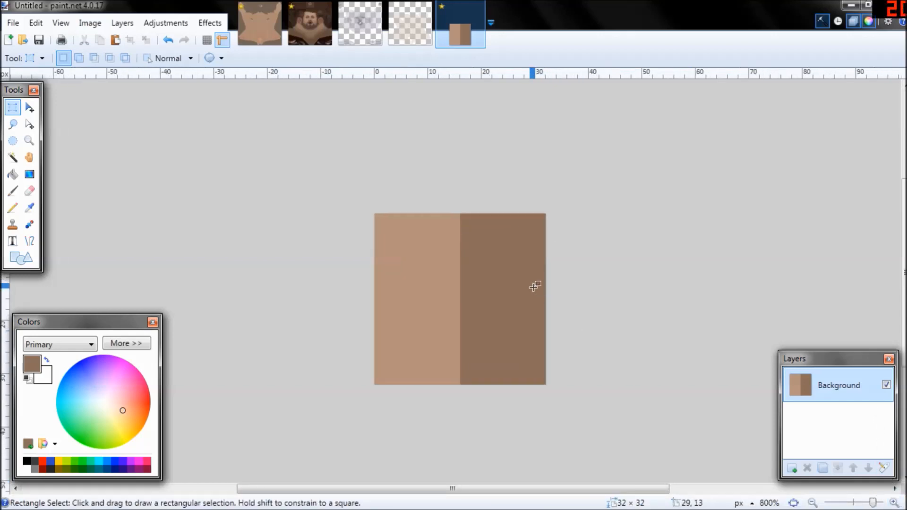
key("ctrl+a")
key("ctrl+d")
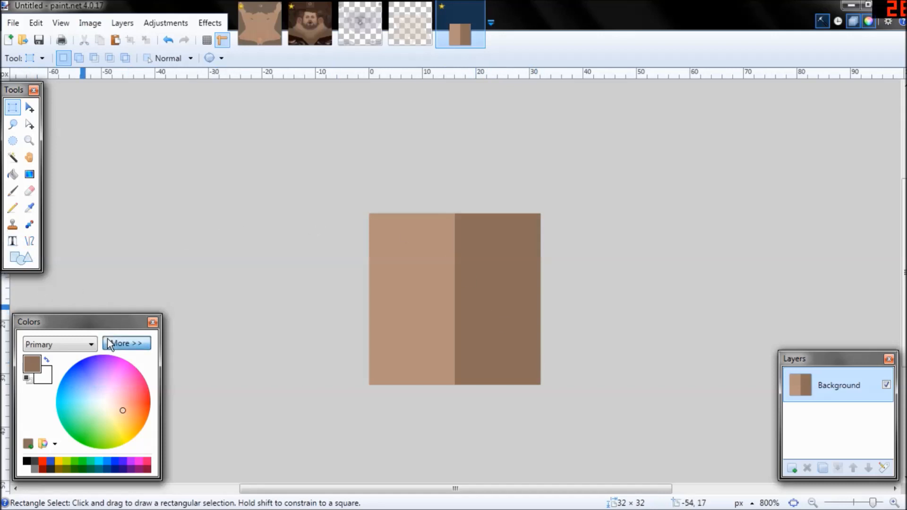
Show the detailed RGB and HSV colour values and sample the torso colour from the swatch's left half
left_click(125, 343)
left_click(29, 208)
left_click(398, 290)
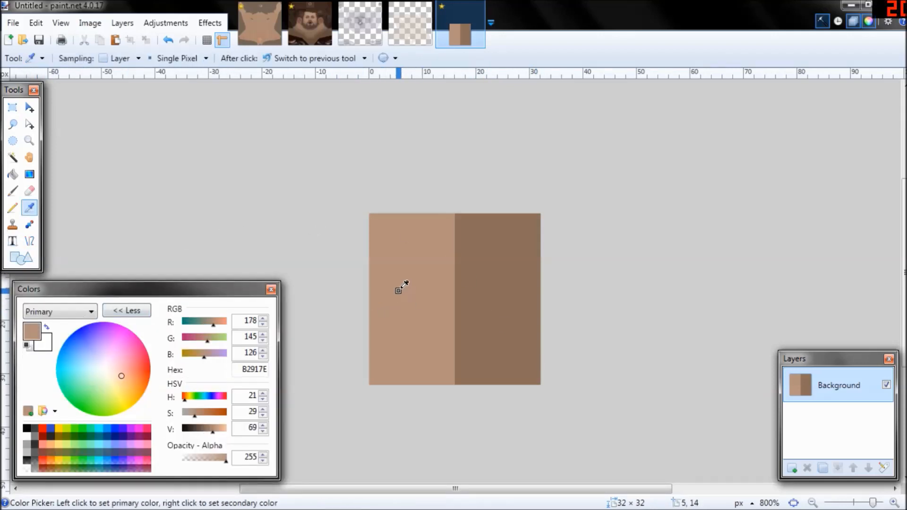
Sample the head skin colour from the right half of the swatch image
left_click(29, 207)
left_click(485, 293)
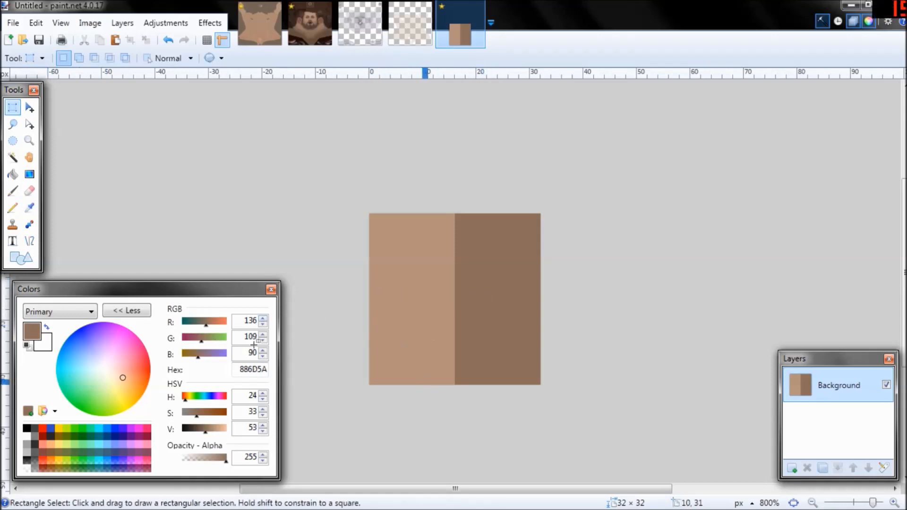
Select the whole 32 × 32 pixel swatch and apply a Gaussian Blur with a radius of 13 to blend both skin colours
left_click_drag(567, 389, 334, 113)
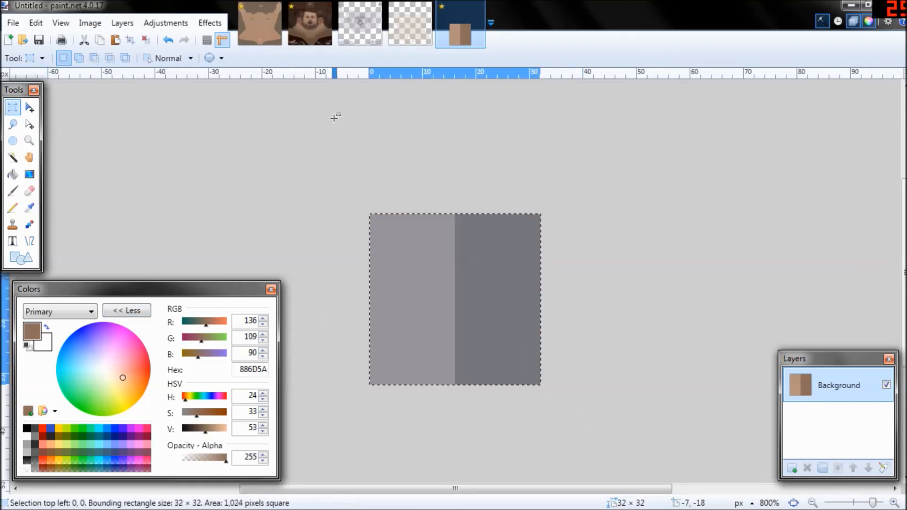
left_click(209, 22)
mouse_move(250, 57)
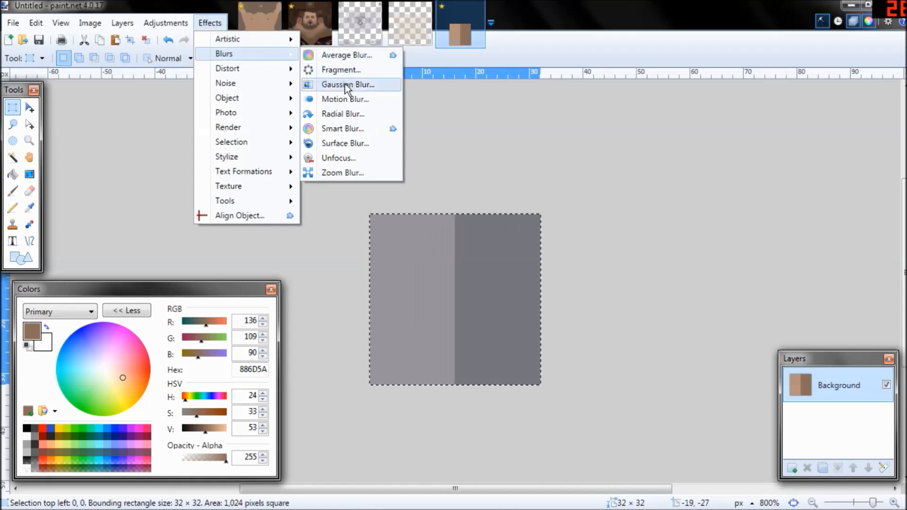
left_click(345, 83)
left_click_drag(480, 214, 671, 164)
left_click(734, 202)
left_click(735, 202)
left_click(734, 202)
left_click(734, 202)
left_click(735, 202)
left_click(734, 202)
left_click(735, 203)
left_click(734, 202)
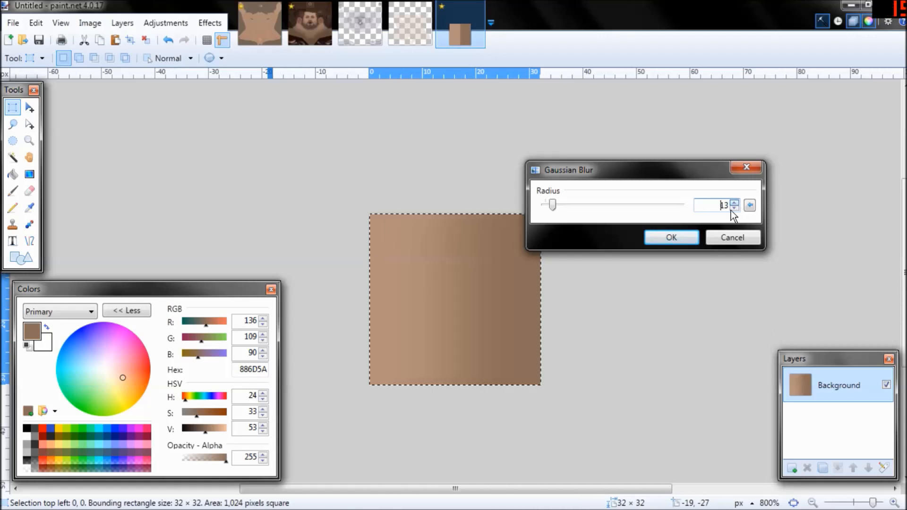
left_click(682, 237)
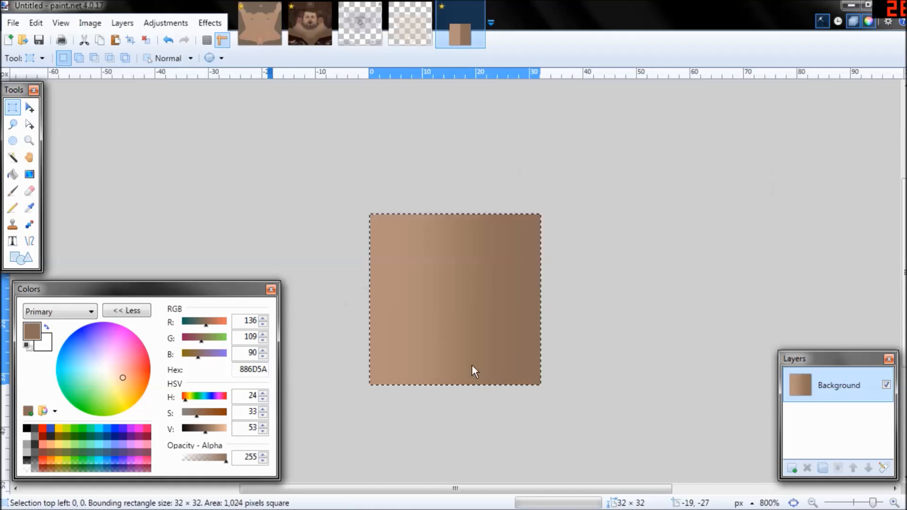
Select a 5 × 32 pixel strip down the middle of the swatch and apply a Gaussian Blur with a radius of 27
left_click(453, 294)
left_click_drag(440, 208, 465, 401)
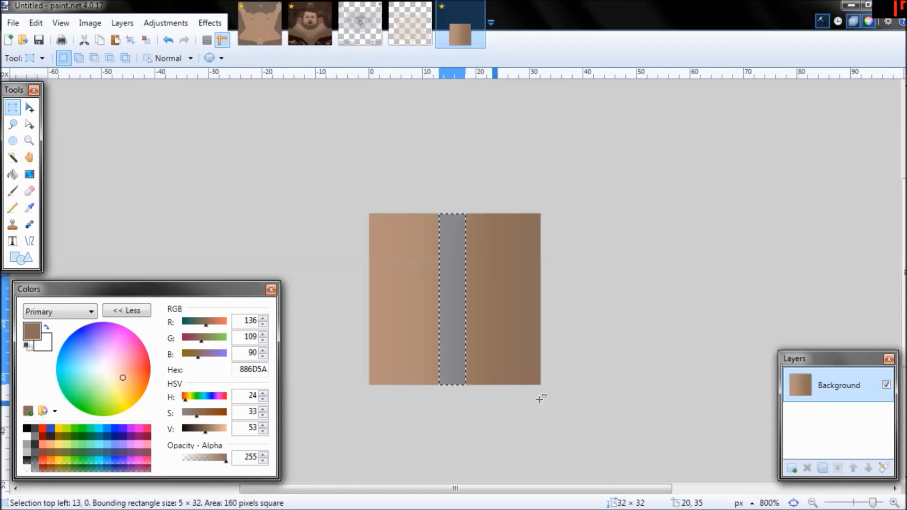
left_click(893, 502)
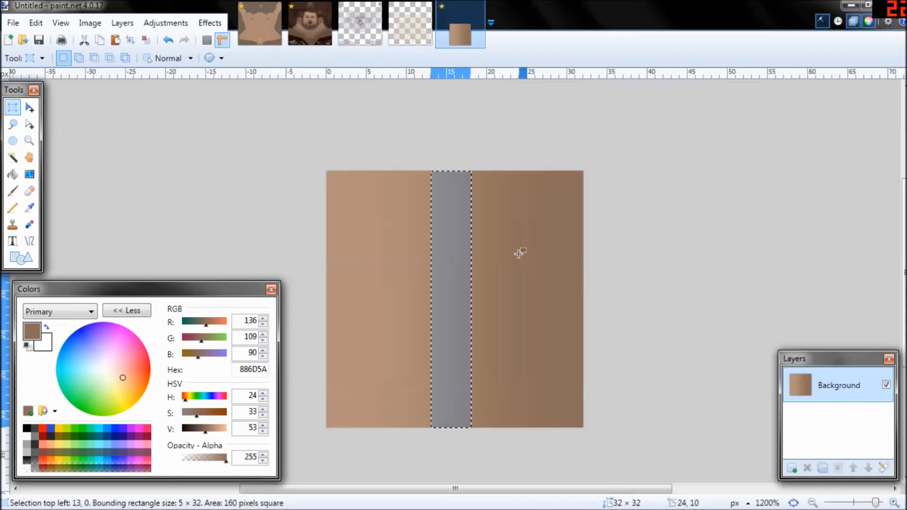
left_click(201, 25)
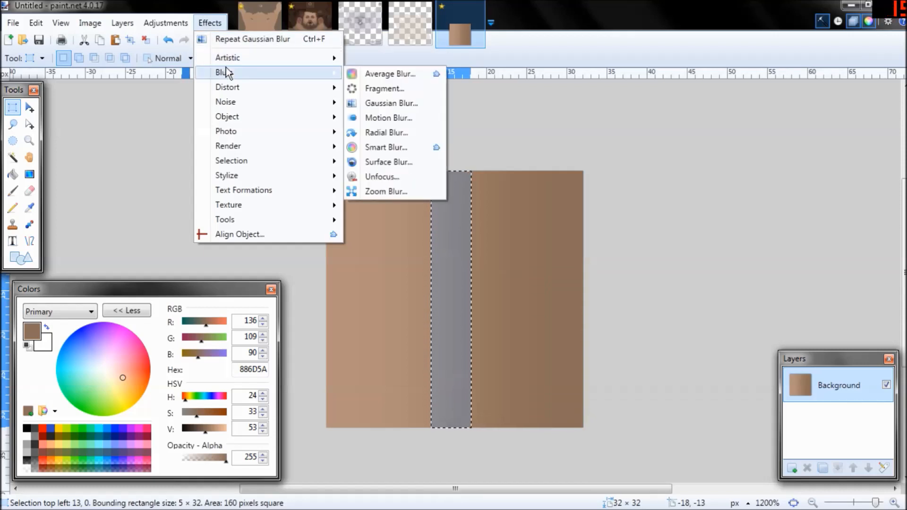
mouse_move(265, 73)
left_click(373, 103)
left_click_drag(447, 208, 724, 211)
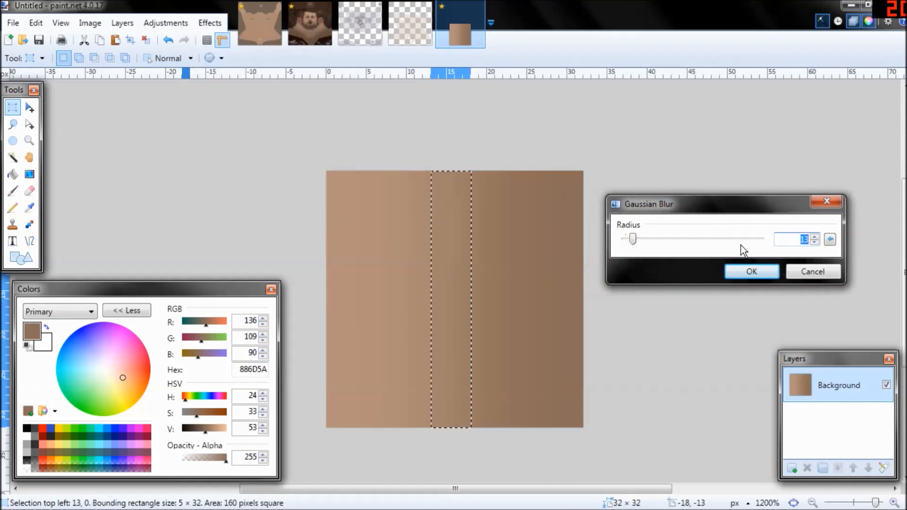
mouse_move(633, 239)
left_mouse_down()
mouse_move(648, 240)
mouse_move(623, 245)
mouse_move(643, 246)
left_mouse_up()
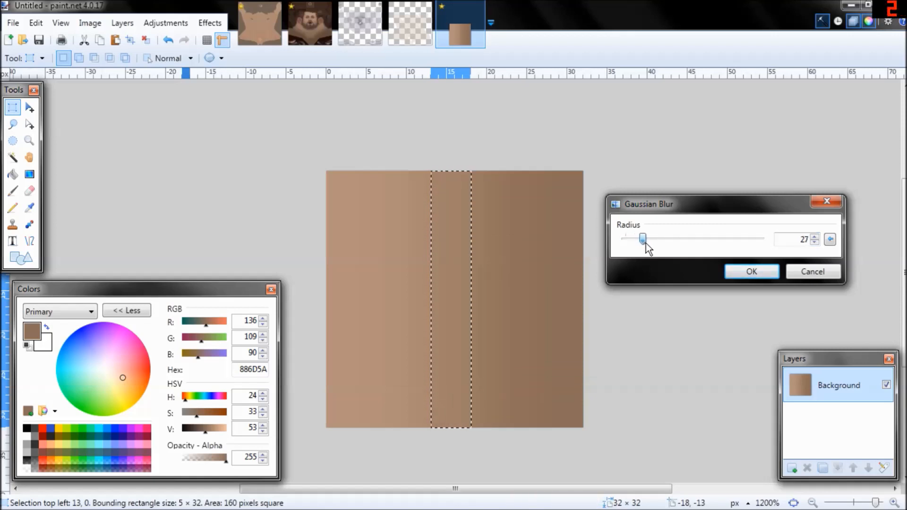
left_click(750, 272)
Sample the swatch's blended middle colour, fill a rectangle above the UV edge on Layer 3 of mark gens blend2.jpg, and hide Layer 2
left_click(33, 212)
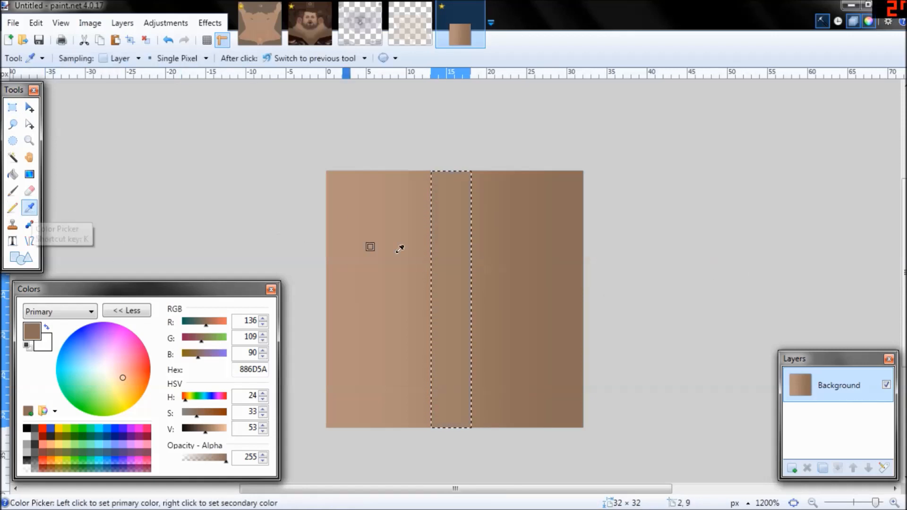
left_click(452, 278)
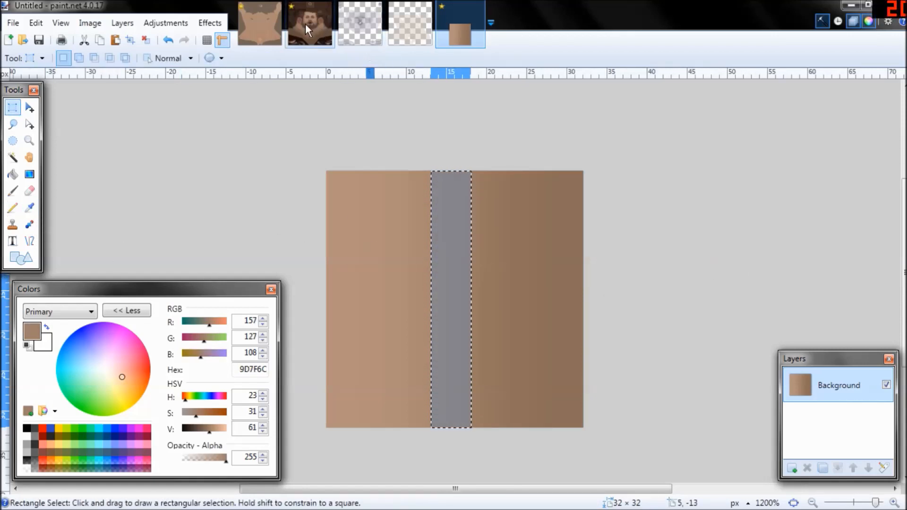
left_click(261, 24)
scroll(562, 267, "up", 3)
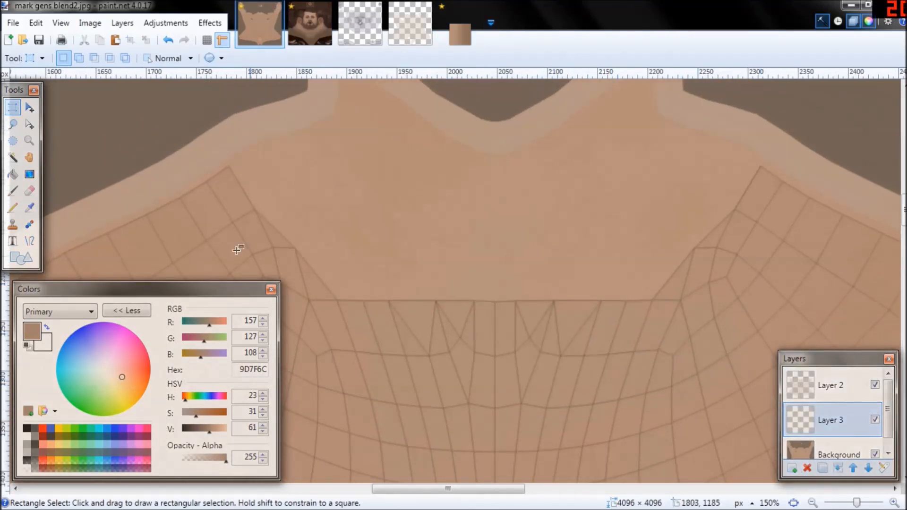
left_click_drag(399, 196, 596, 246)
key("BackSpace")
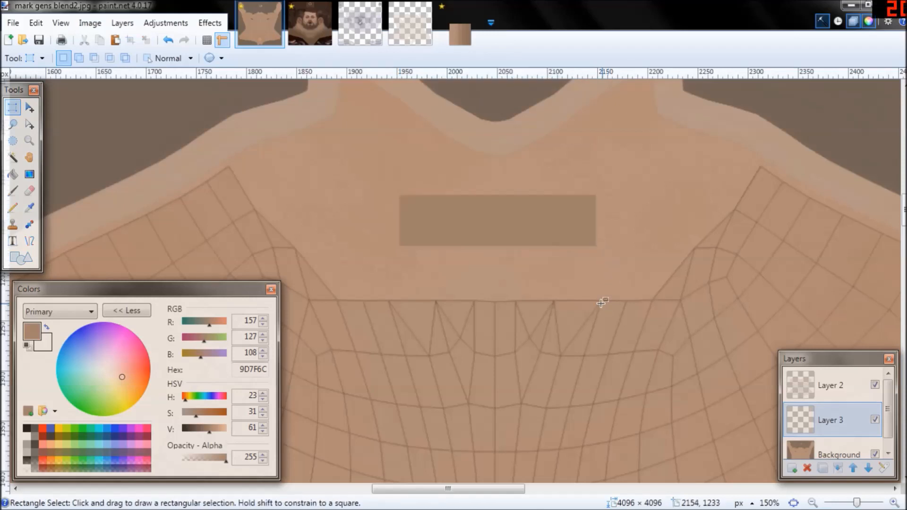
middle_click_drag(600, 303, 593, 296)
left_click(875, 384)
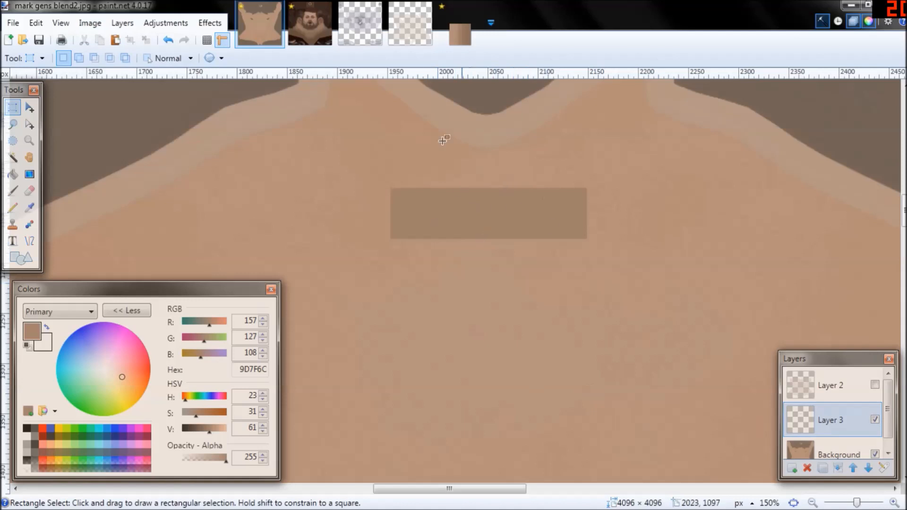
Add a new layer in jhead.jpg, fill a rectangle just below the middle of the neck's UV edge with the blended colour, and deselect
left_click(305, 26)
scroll(553, 233, "down", 2)
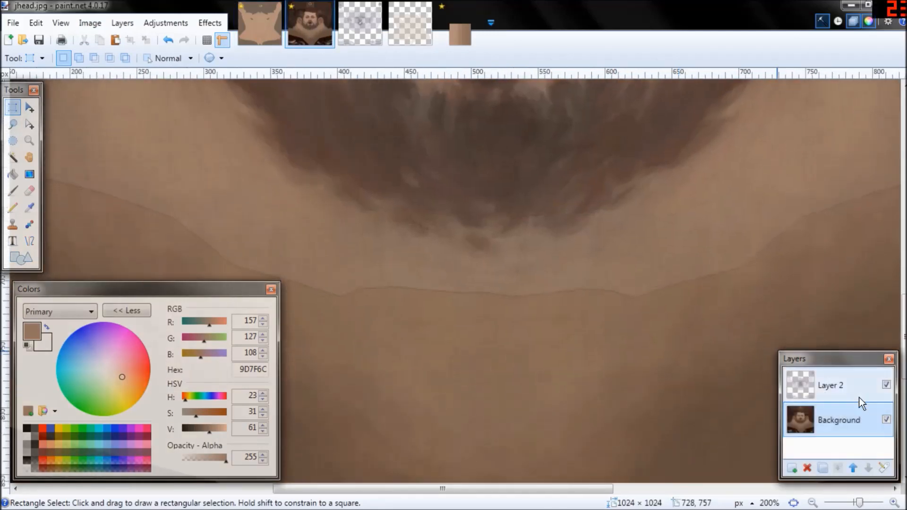
left_click(792, 468)
left_click_drag(427, 301, 607, 365)
key("BackSpace")
key("ctrl+d")
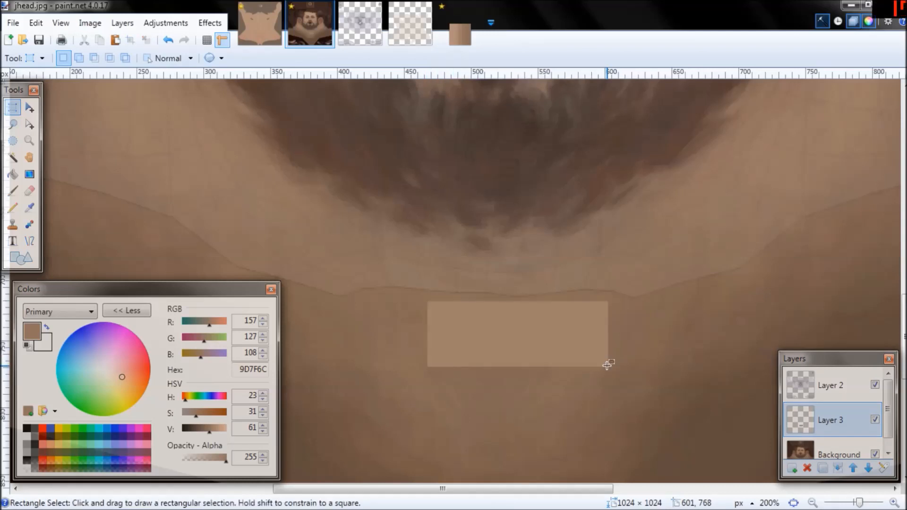
Set the UV overlay Layer 2 of jhead.jpg to Multiply blending with an opacity of 133
scroll(543, 335, "up", 3)
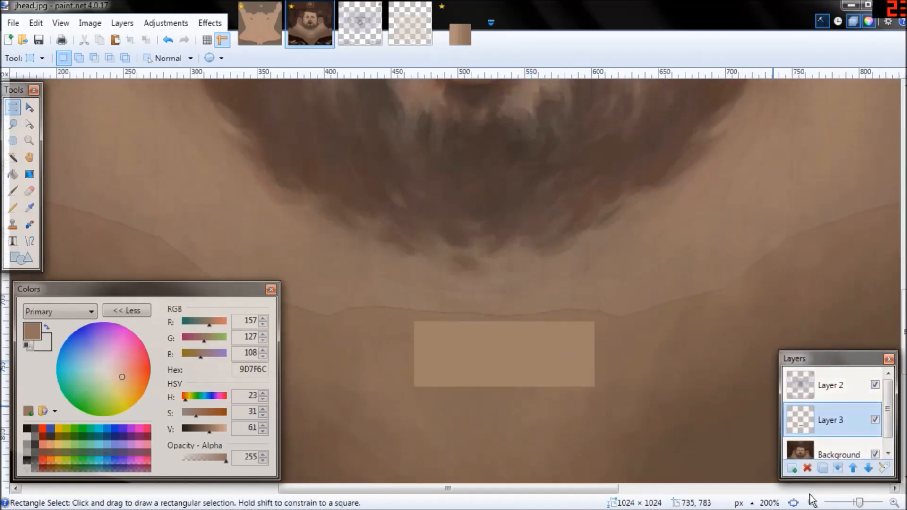
left_click(812, 503)
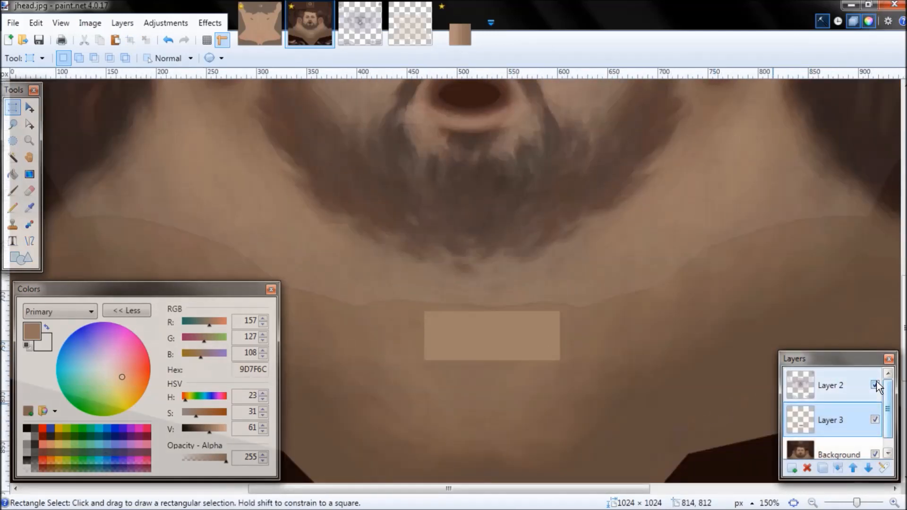
left_click(883, 468)
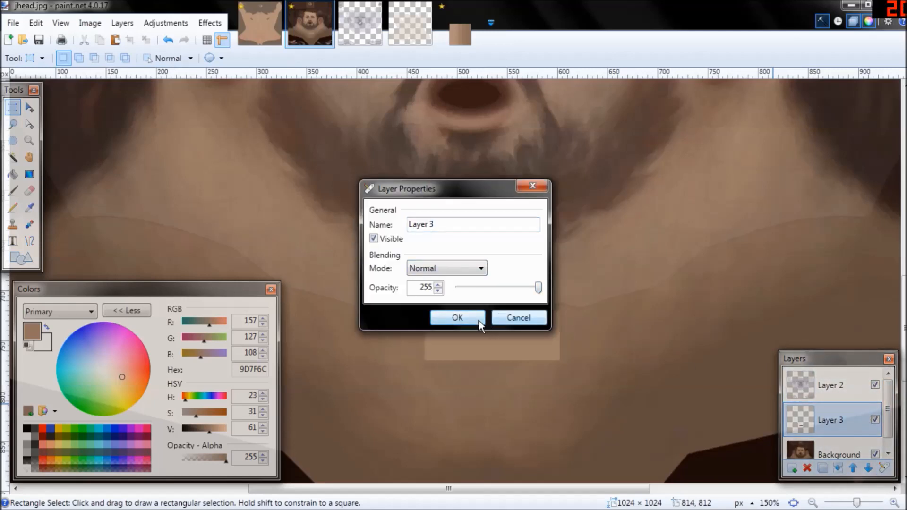
key("Return")
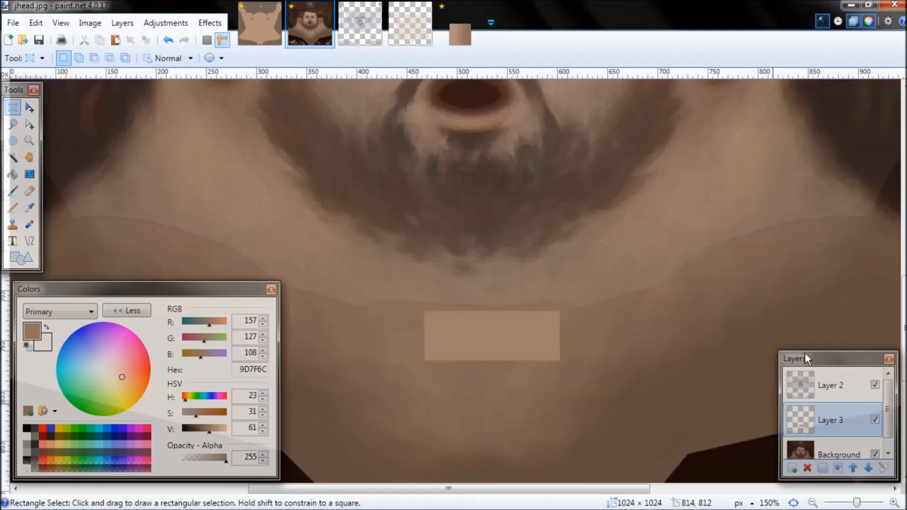
left_click(852, 386)
left_click(883, 467)
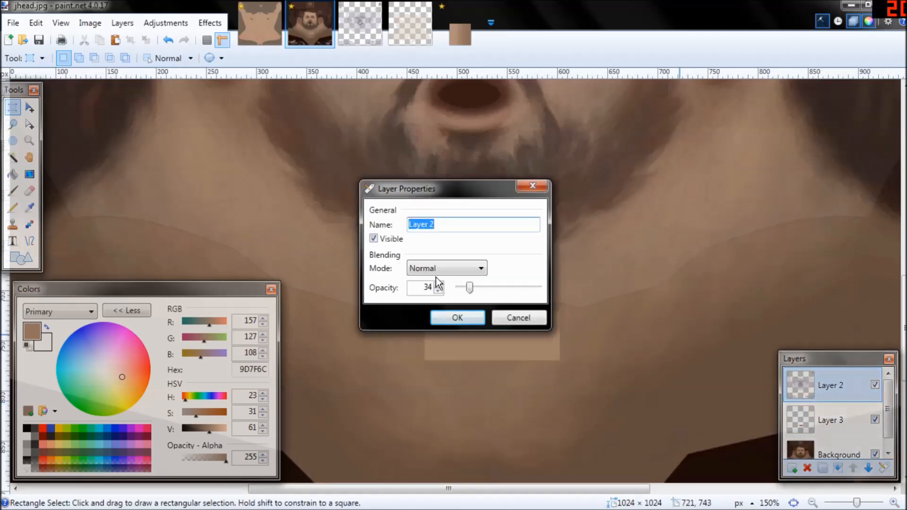
left_click(469, 273)
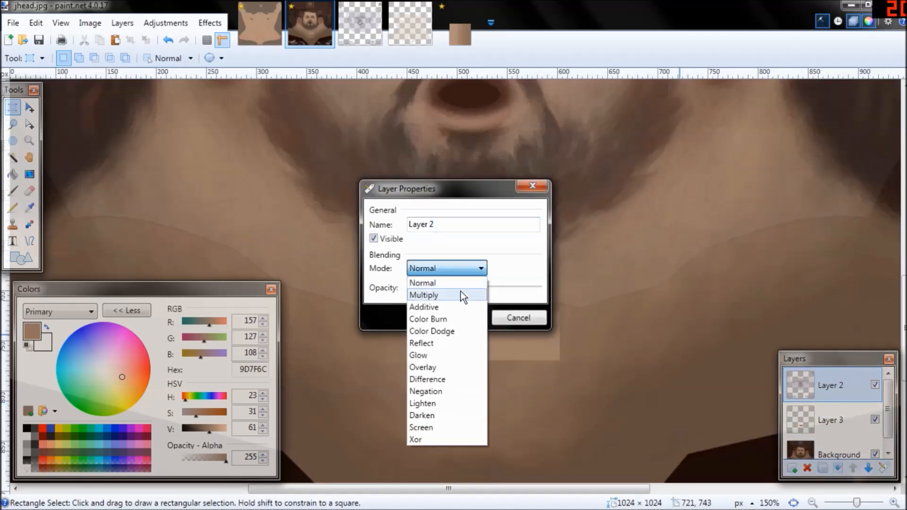
left_click(460, 290)
left_click_drag(469, 287, 478, 291)
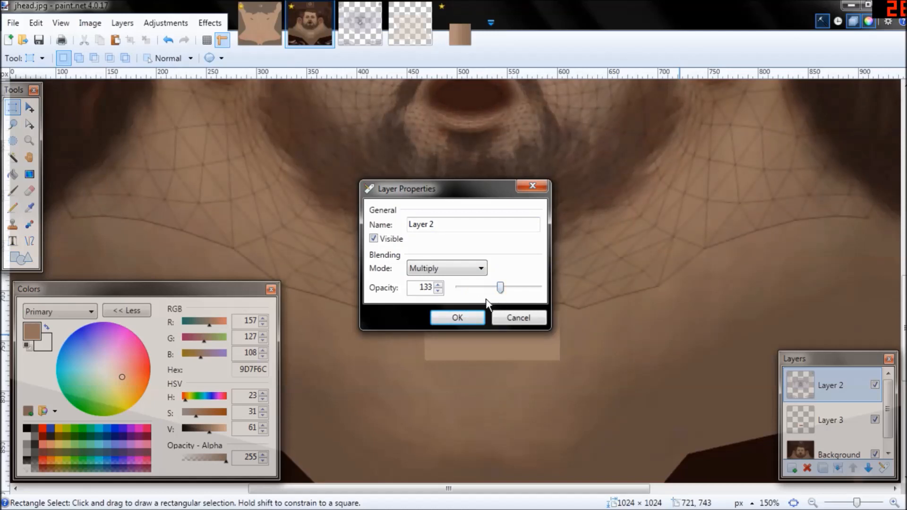
key("Return")
Set up the Paintbrush with a width of 65 and 0% hardness, and make Layer 3 active beneath the UV overlay
middle_click_drag(576, 271, 598, 290)
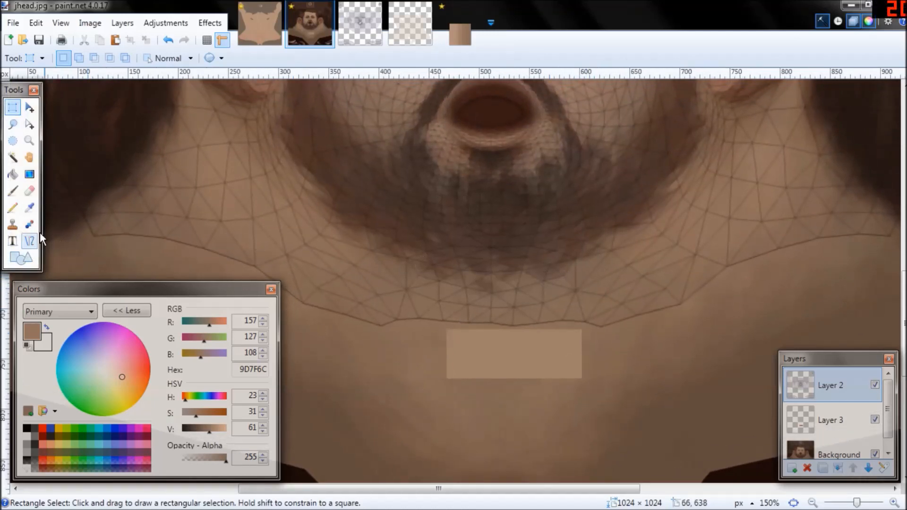
left_click(15, 193)
left_click(147, 61)
left_click(134, 277)
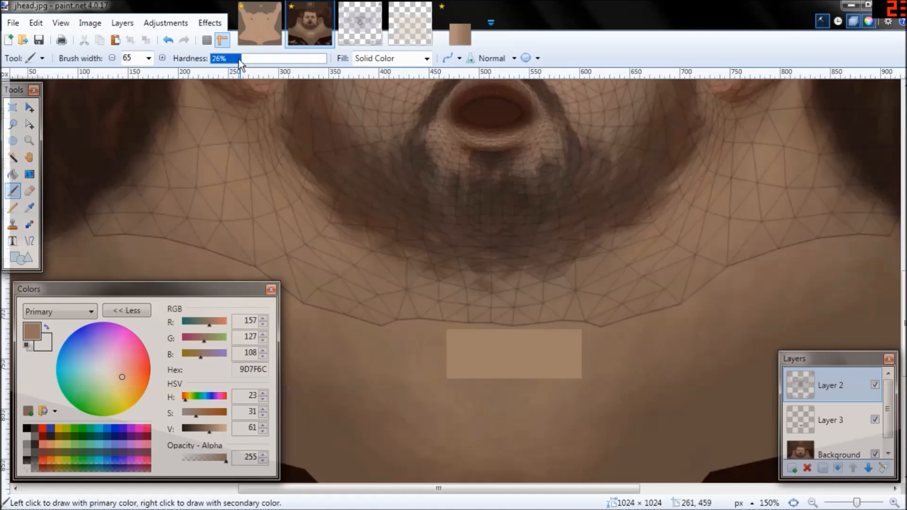
left_click(819, 415)
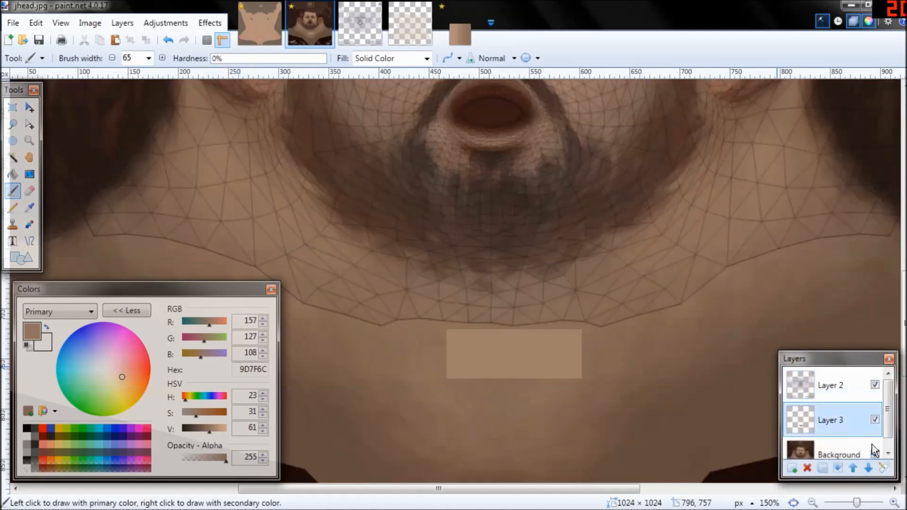
left_click(853, 467)
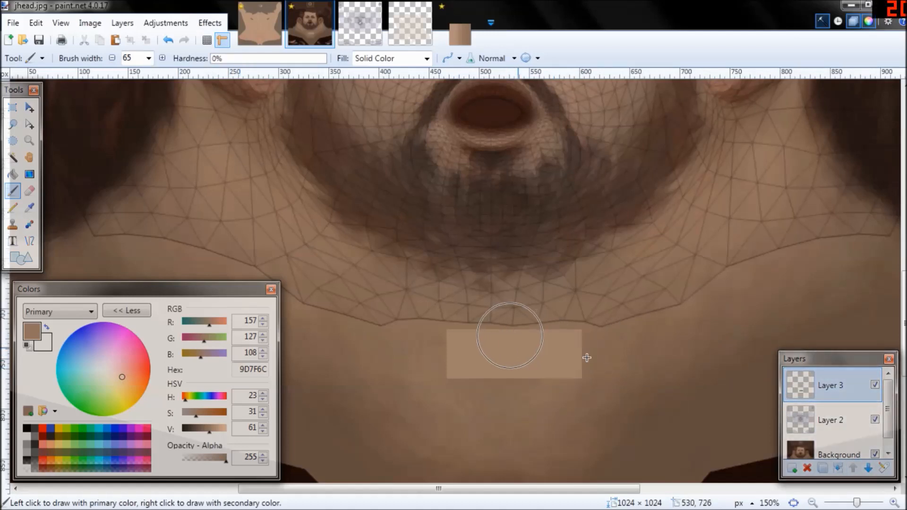
left_click(868, 468)
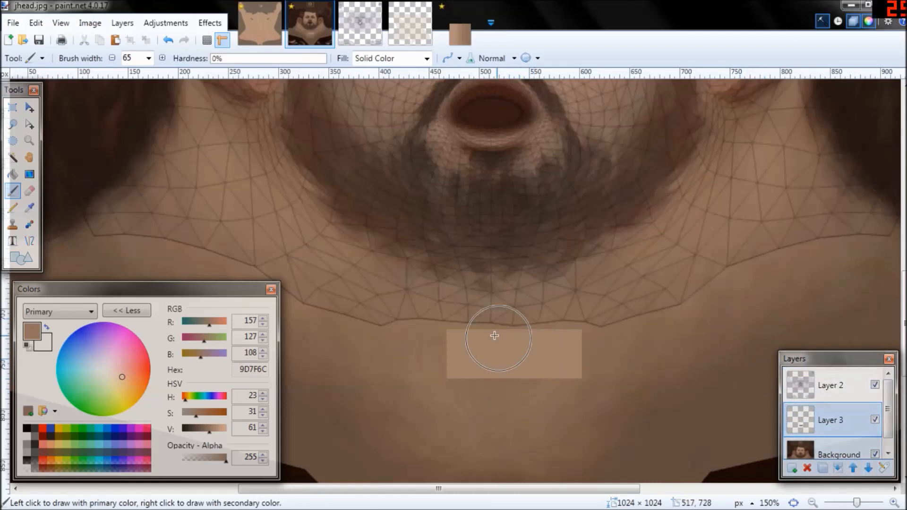
Paint a soft band of the blended skin colour on Layer 3 along the full length of the neck's UV edge
left_click_drag(512, 336, 560, 332)
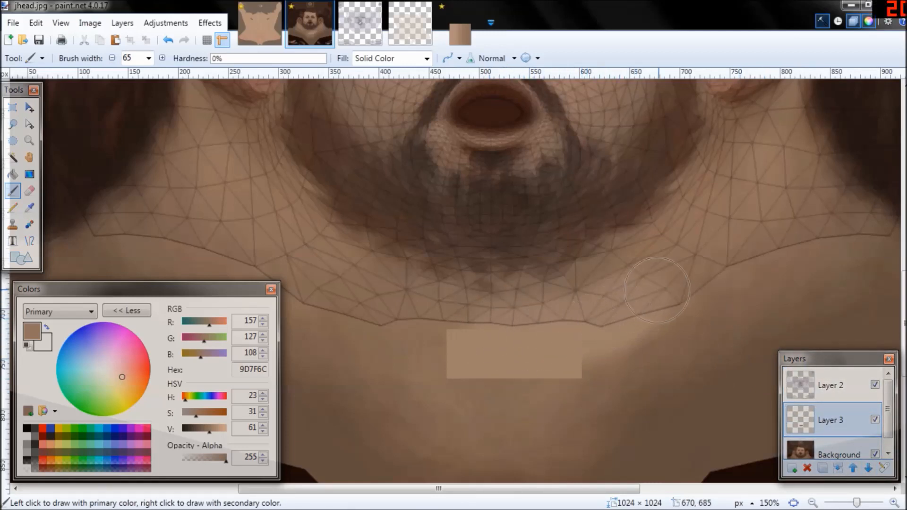
mouse_move(687, 275)
left_mouse_down()
mouse_move(779, 248)
mouse_move(859, 244)
left_mouse_up()
middle_click_drag(824, 245, 699, 301)
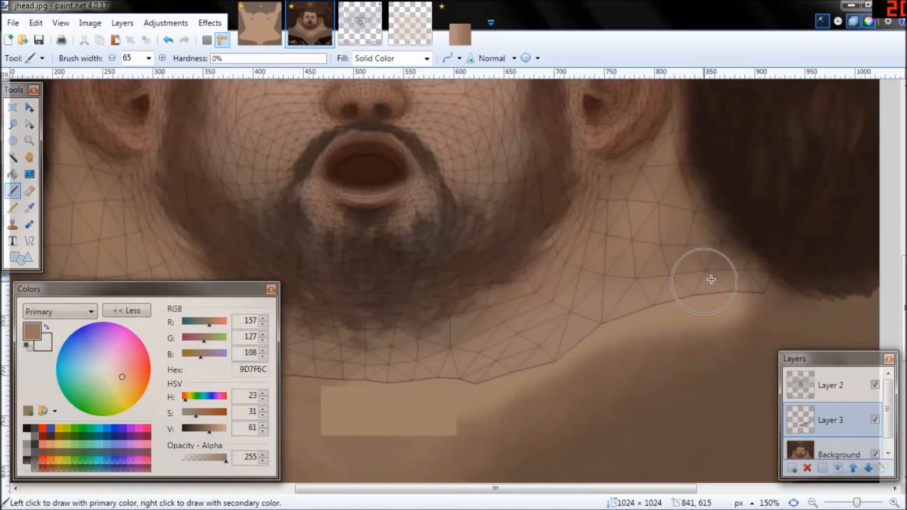
mouse_move(718, 289)
left_mouse_down()
mouse_move(782, 303)
mouse_move(707, 302)
mouse_move(817, 303)
left_mouse_up()
mouse_move(289, 350)
middle_mouse_down()
mouse_move(466, 316)
mouse_move(554, 316)
middle_mouse_up()
left_click_drag(617, 370, 467, 340)
middle_click_drag(338, 259, 414, 241)
mouse_move(311, 253)
left_mouse_down()
mouse_move(342, 252)
mouse_move(294, 253)
mouse_move(366, 249)
mouse_move(446, 264)
mouse_move(590, 312)
left_mouse_up()
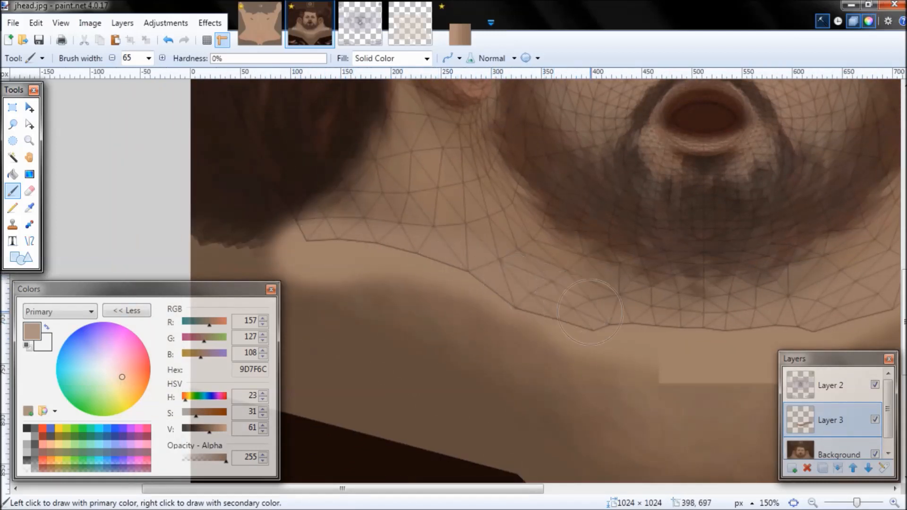
middle_click_drag(702, 302, 581, 307)
Hide the UV overlay Layer 2 in jhead.jpg to examine the painted neck band against the skin
left_click(813, 502)
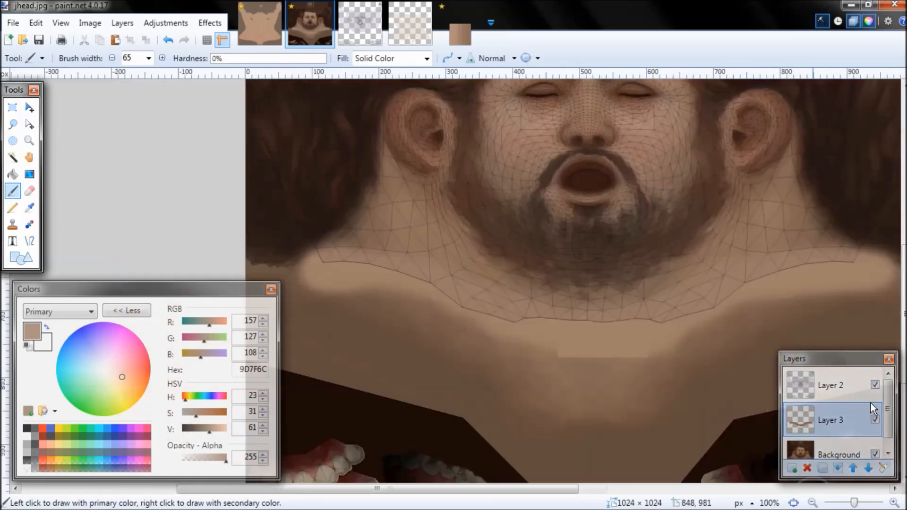
left_click(875, 385)
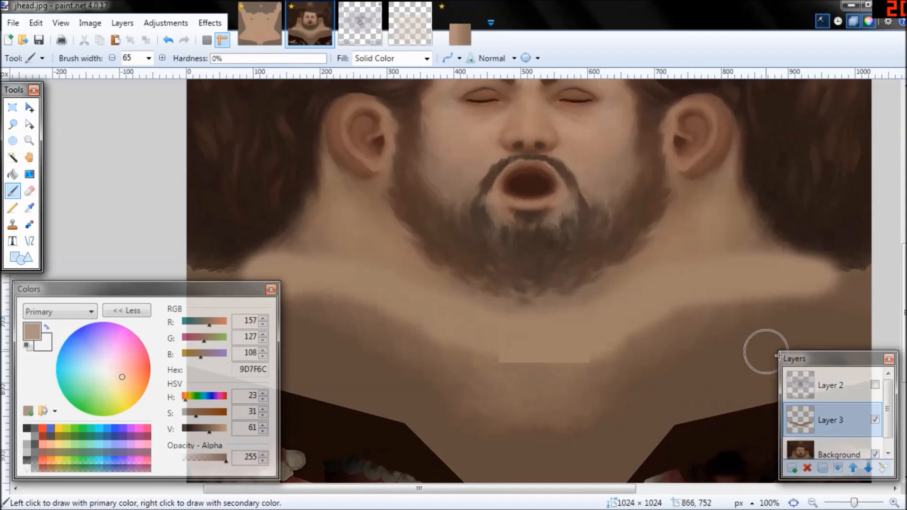
left_click(893, 502)
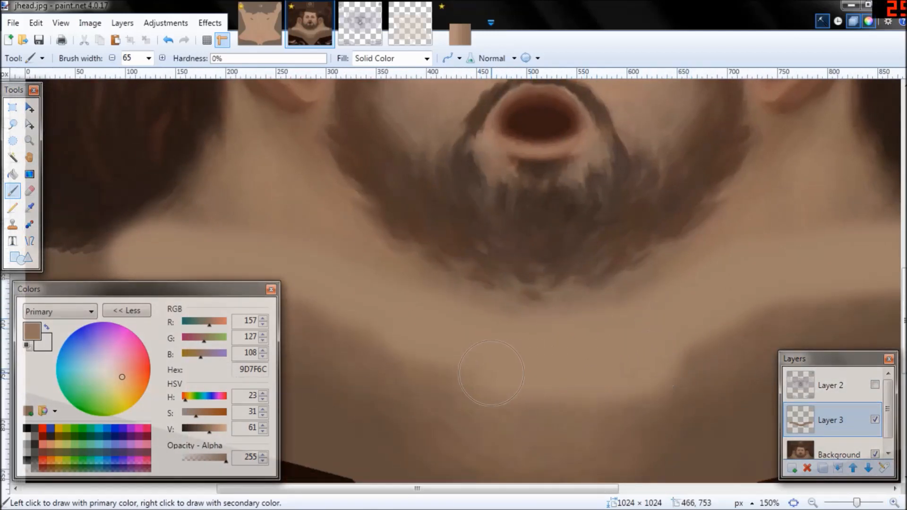
Show the UV overlay Layer 2 again and apply a stronger Gaussian Blur to the painted neck band on Layer 3
left_click(875, 385)
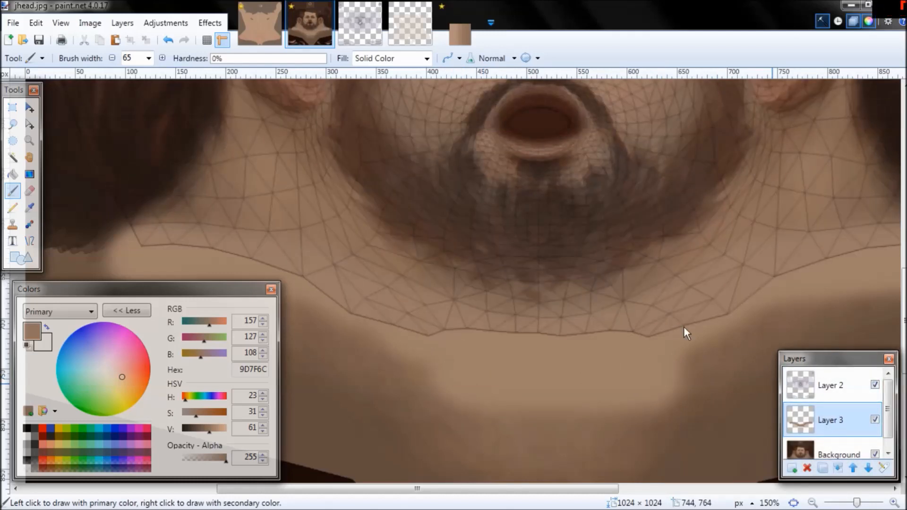
left_click(204, 24)
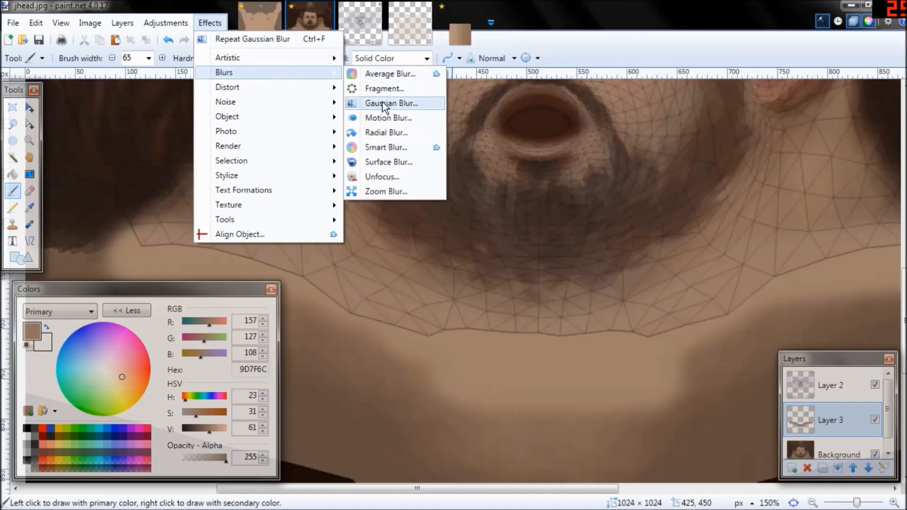
left_click(383, 103)
left_click_drag(490, 217, 622, 178)
left_click(677, 204)
left_click(677, 204)
left_click(677, 204)
left_click(613, 240)
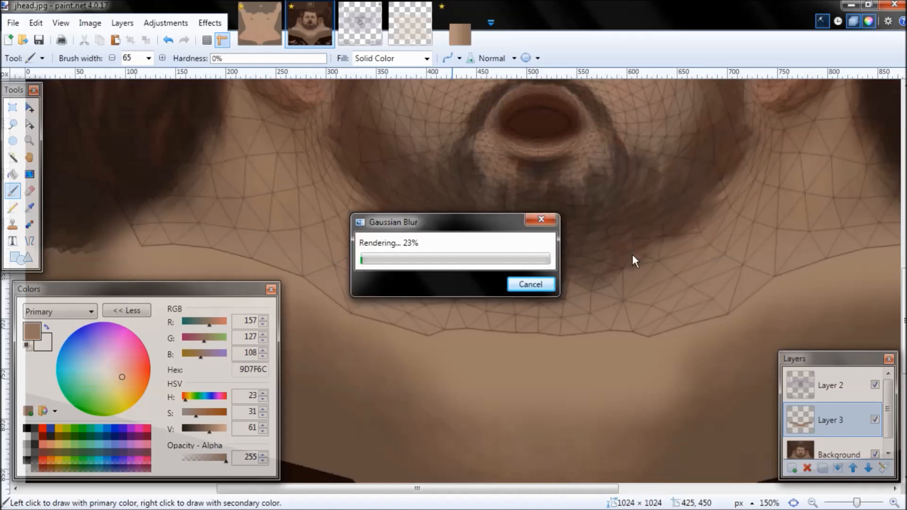
Lower the opacity of the UV overlay Layer 2 to 34, keeping Multiply blending
left_click(12, 108)
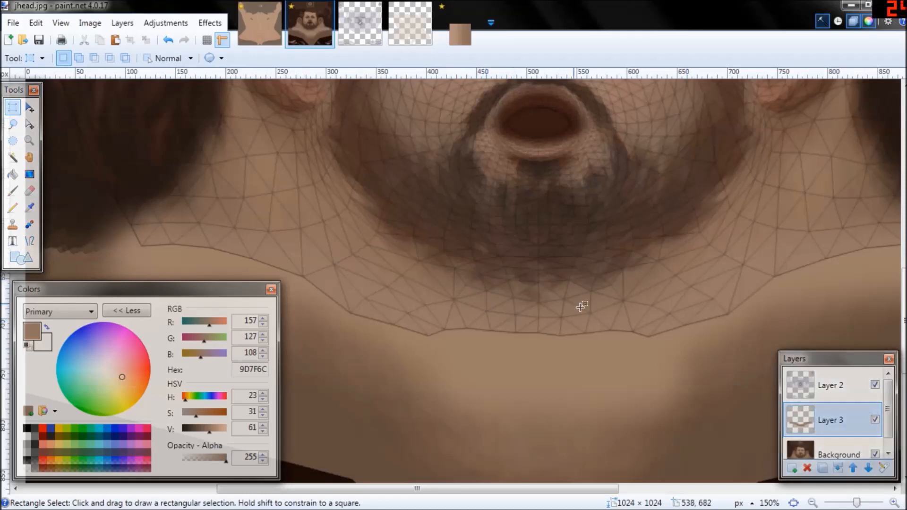
left_click(823, 392)
left_click(882, 467)
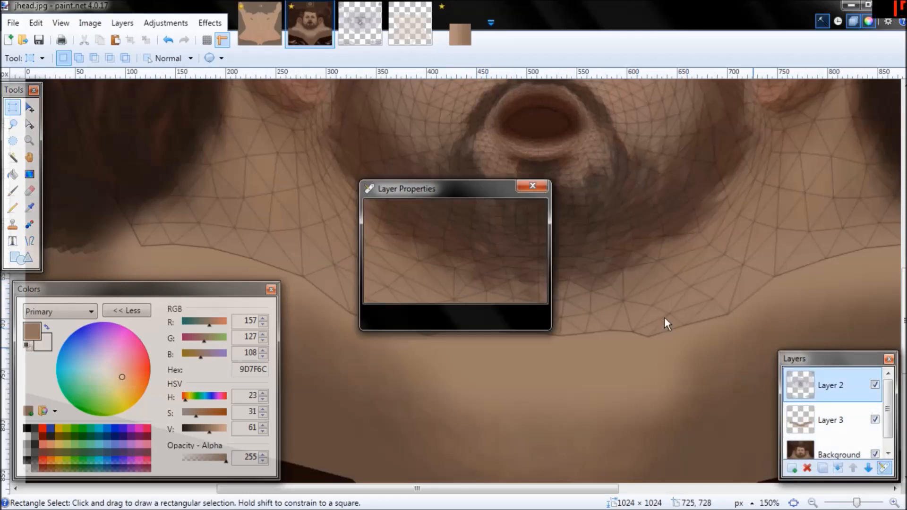
left_click_drag(492, 190, 527, 115)
left_click_drag(536, 211, 503, 210)
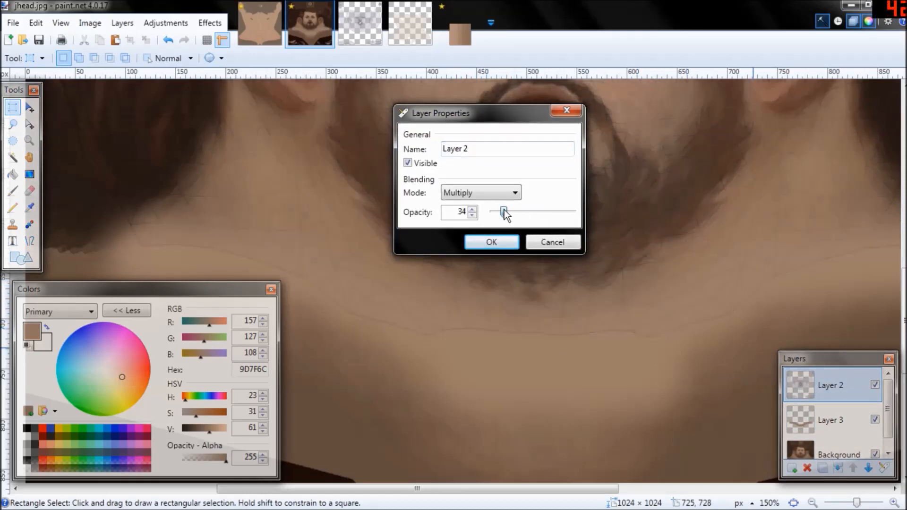
left_click(498, 242)
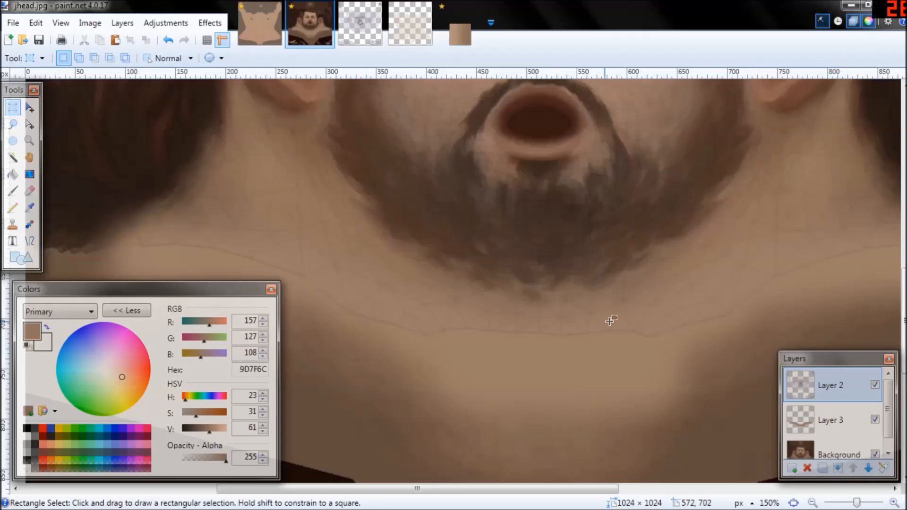
left_click_drag(618, 333, 387, 323)
left_click(388, 324)
middle_click_drag(482, 328, 531, 274)
left_click_drag(419, 261, 171, 197)
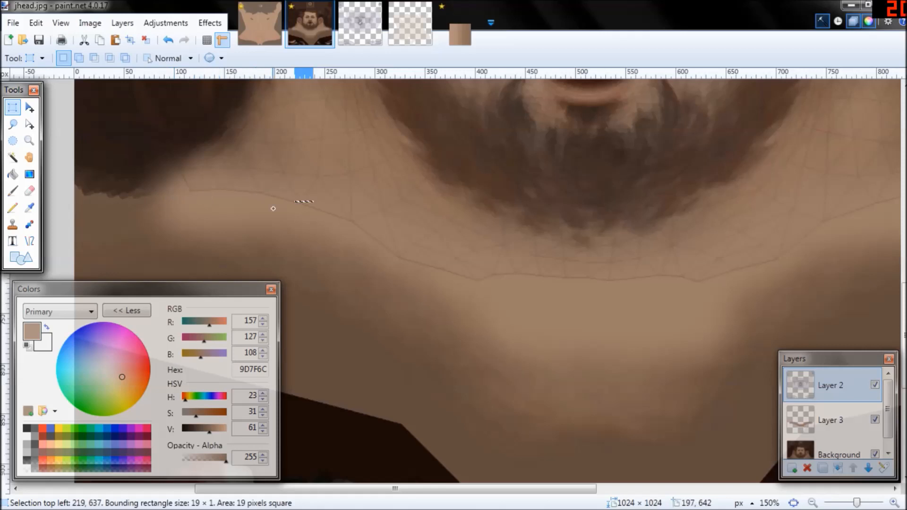
left_click_drag(273, 209, 275, 211)
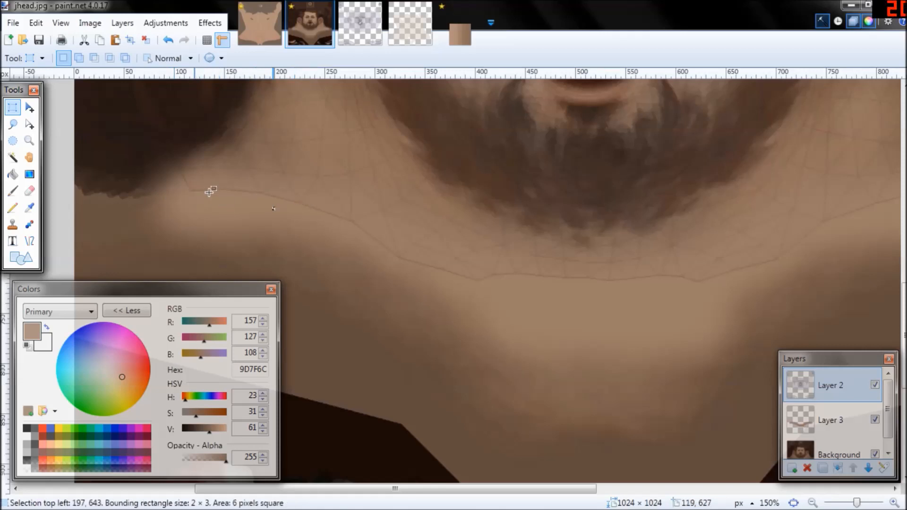
Touch up the soft skin-colour band on Layer 3 along the neck's UV edge with the 65-wide Paintbrush
left_click(16, 190)
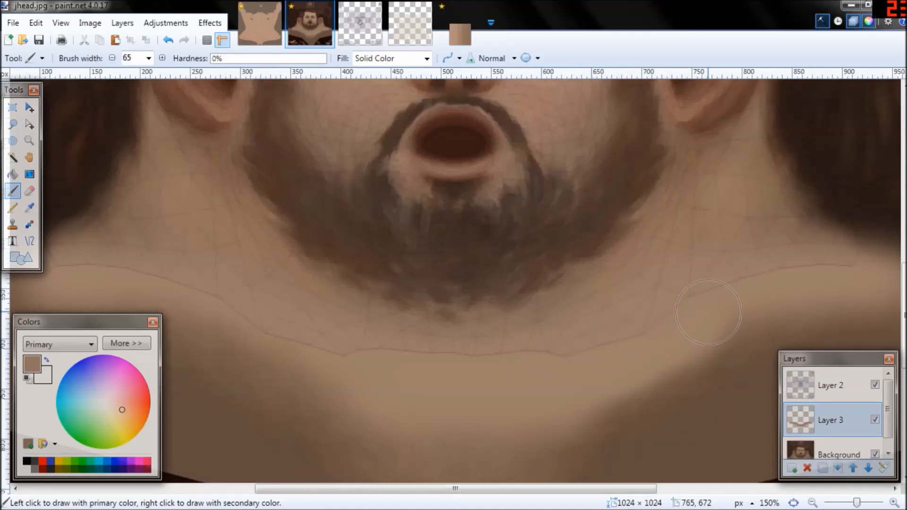
middle_click_drag(656, 338, 522, 359)
mouse_move(549, 357)
left_mouse_down()
mouse_move(584, 334)
mouse_move(681, 306)
left_mouse_up()
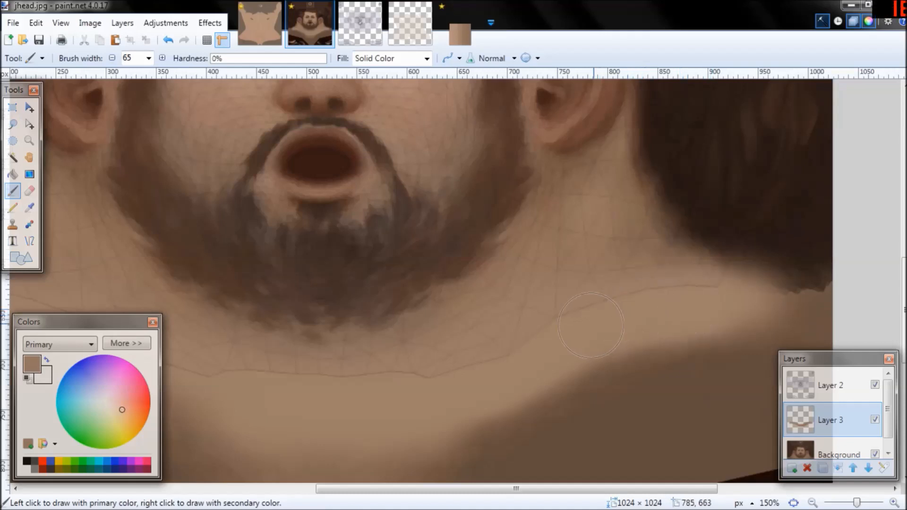
middle_click_drag(322, 381, 597, 377)
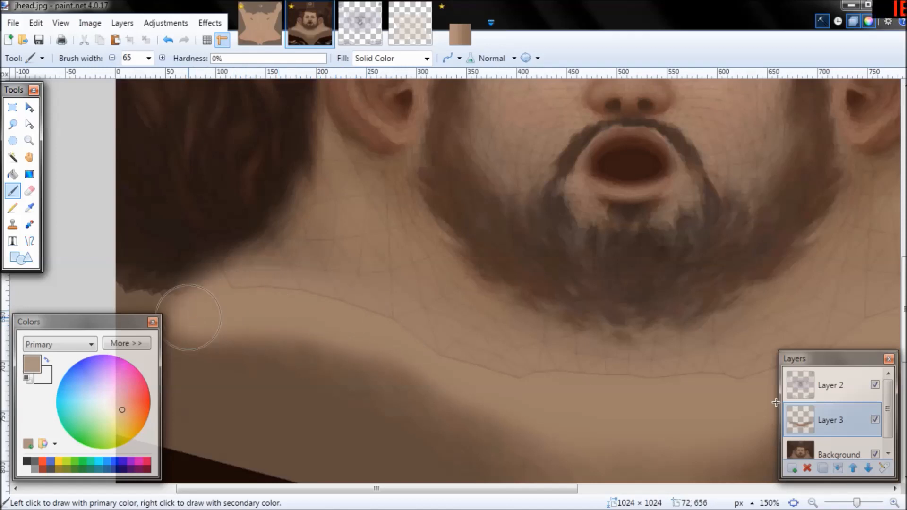
Hide the UV overlay Layer 2, and switch Layer 3 off and on to compare the neck with and without the band
left_click(875, 385)
middle_click_drag(566, 202, 367, 217)
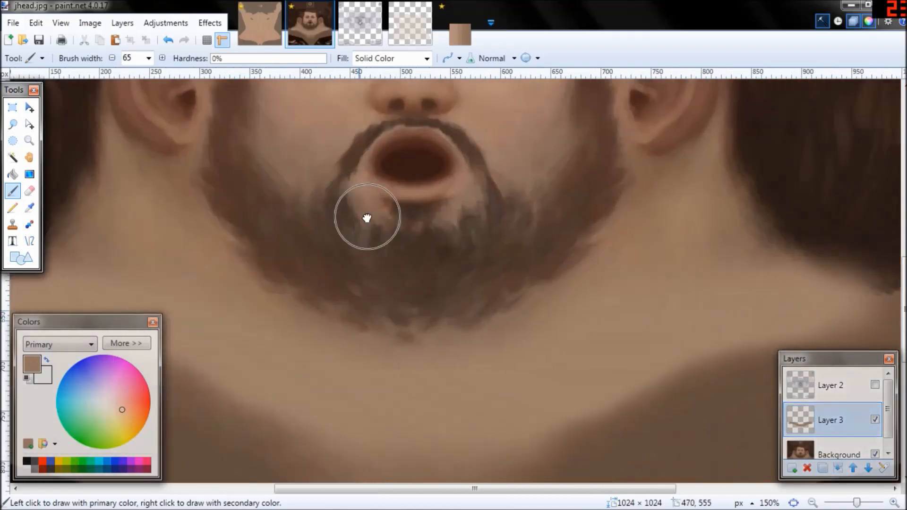
scroll(602, 404, "down", 1, "ctrl")
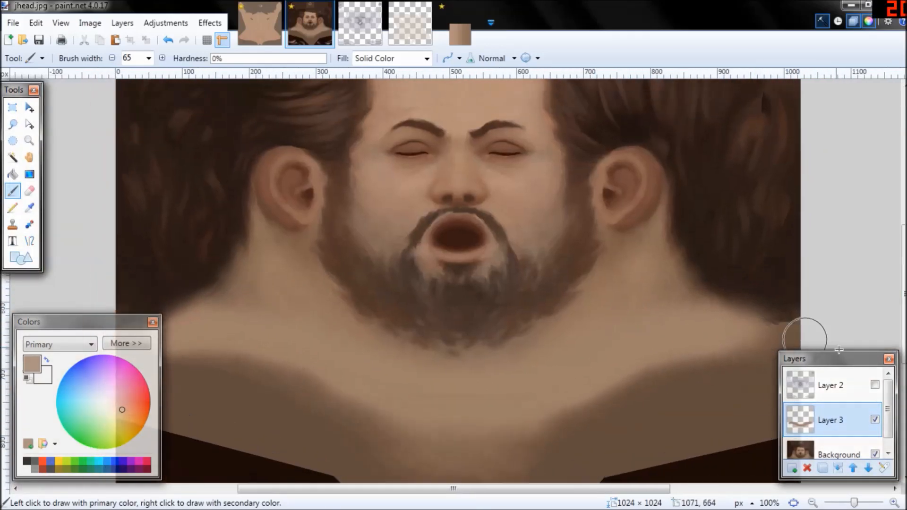
left_click(874, 421)
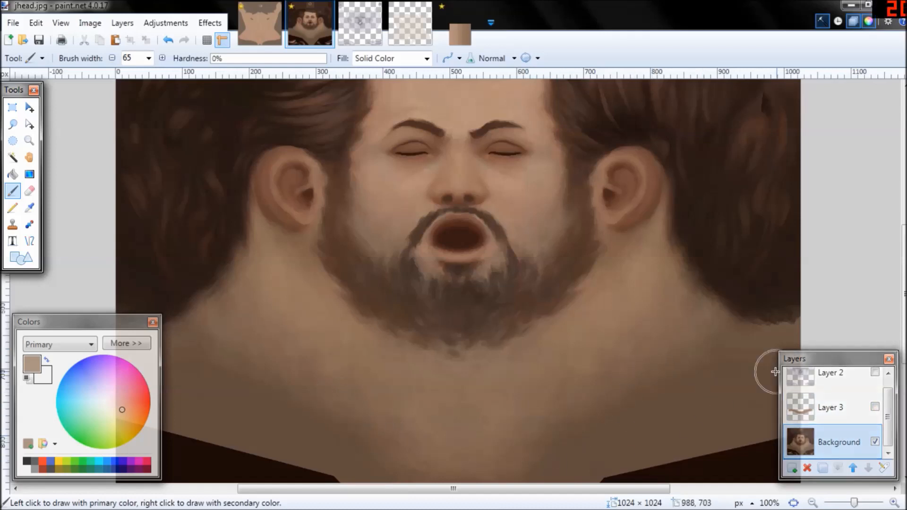
left_click(874, 406)
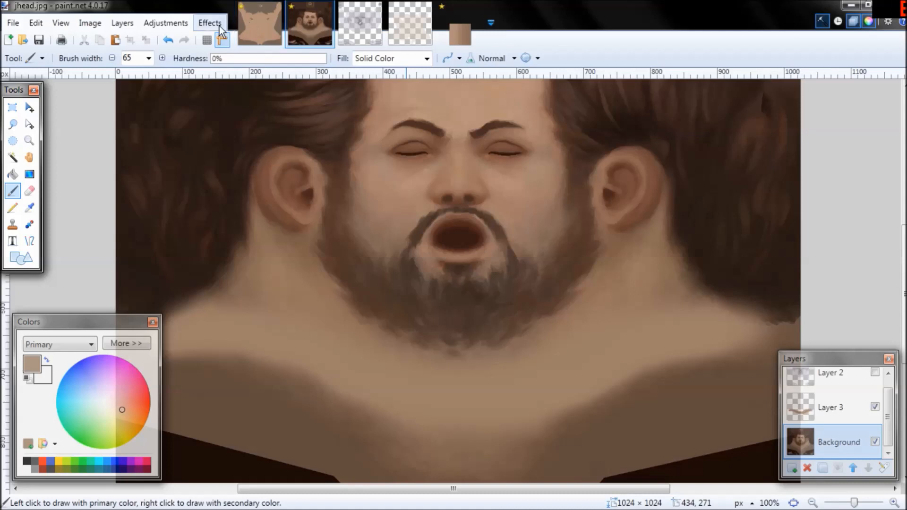
Save the head texture as a new JPEG named jhead2 in the newtexture folder at quality 100
left_click(13, 22)
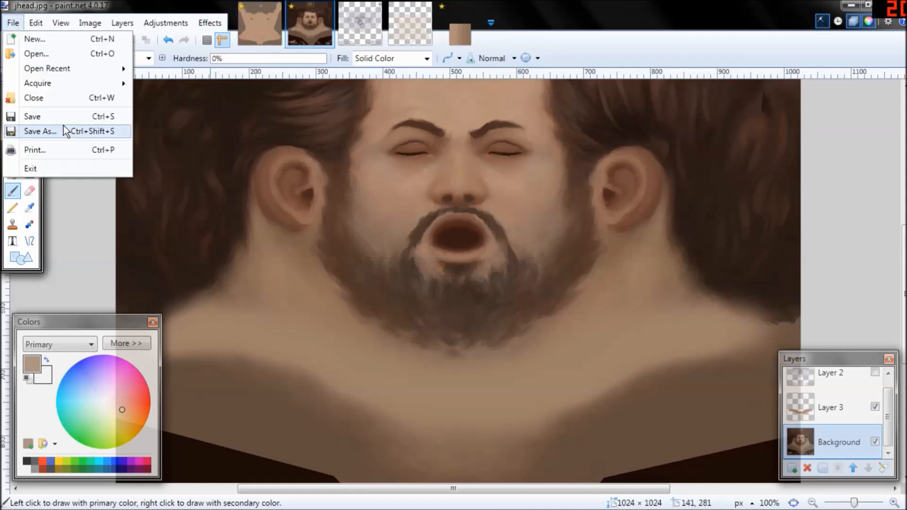
left_click(40, 131)
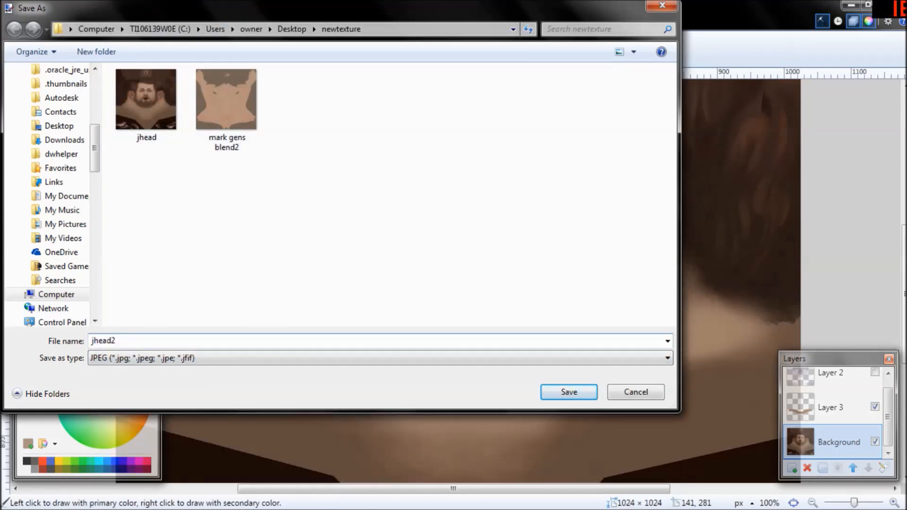
left_click(554, 388)
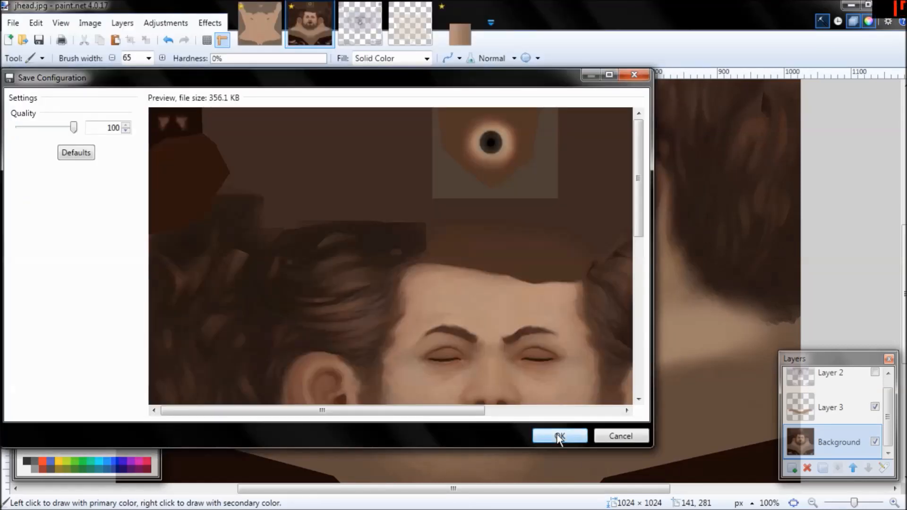
left_click(558, 436)
left_click(419, 289)
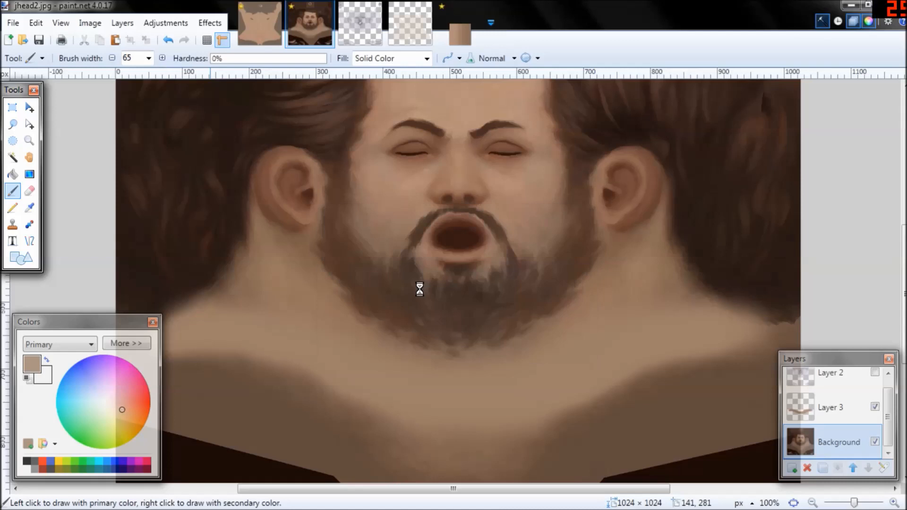
Switch to mark gens blend2.jpg and show its UV overlay Layer 2 over the torso skin
left_click(268, 33)
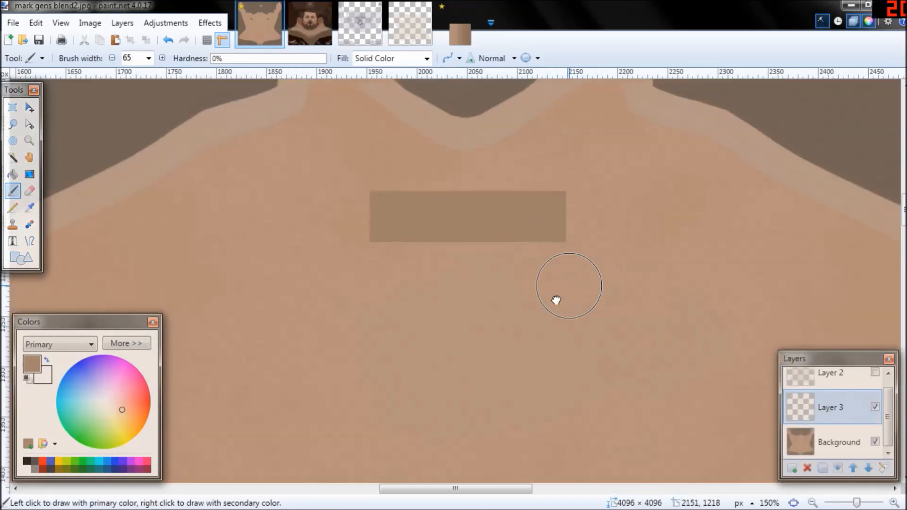
left_click(875, 372)
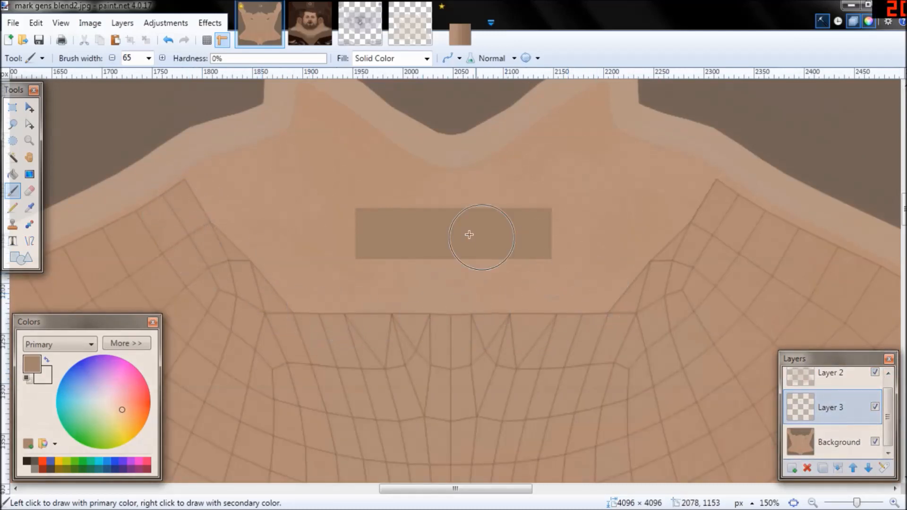
middle_click_drag(684, 376, 674, 352)
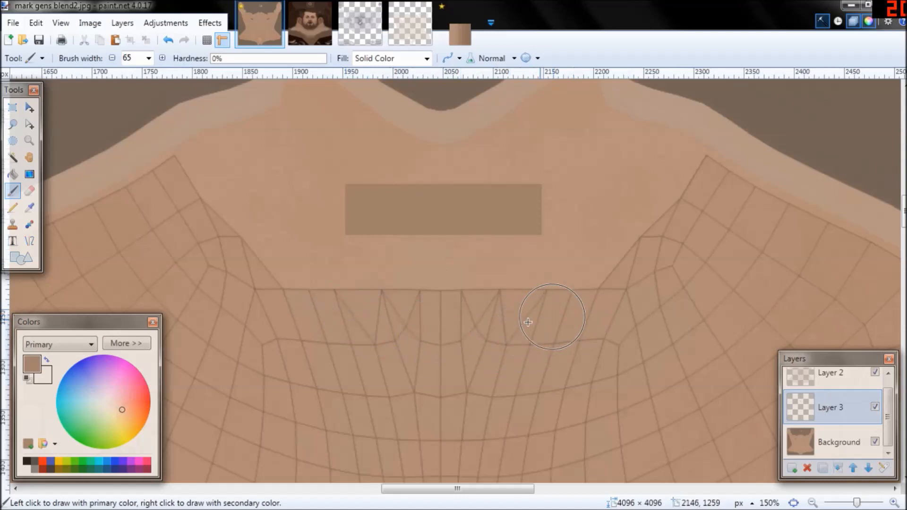
Paint a soft band of the blended skin colour on Layer 3 along the front neck opening of the torso UVs
mouse_move(161, 159)
left_mouse_down()
mouse_move(90, 177)
mouse_move(176, 258)
left_mouse_up()
key("ctrl+z")
scroll(529, 289, "down", 1)
scroll(497, 265, "right", 1)
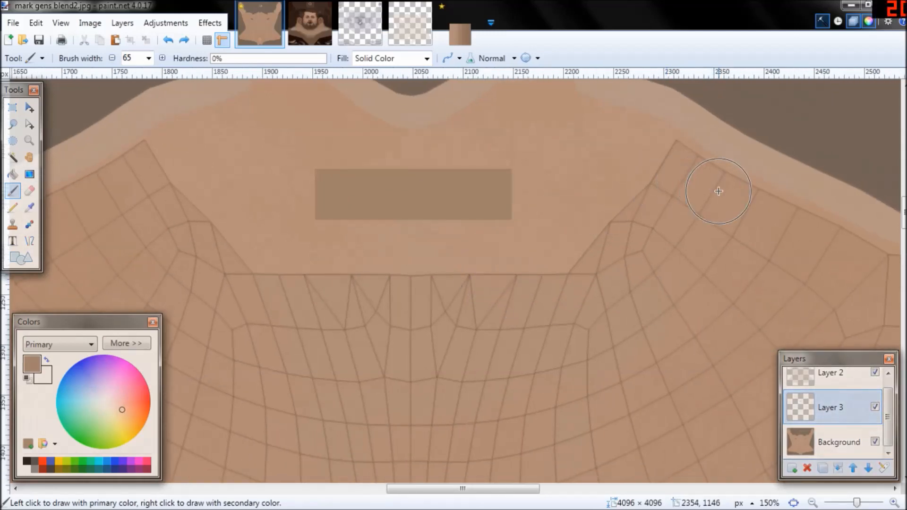
scroll(187, 171, "left", 1)
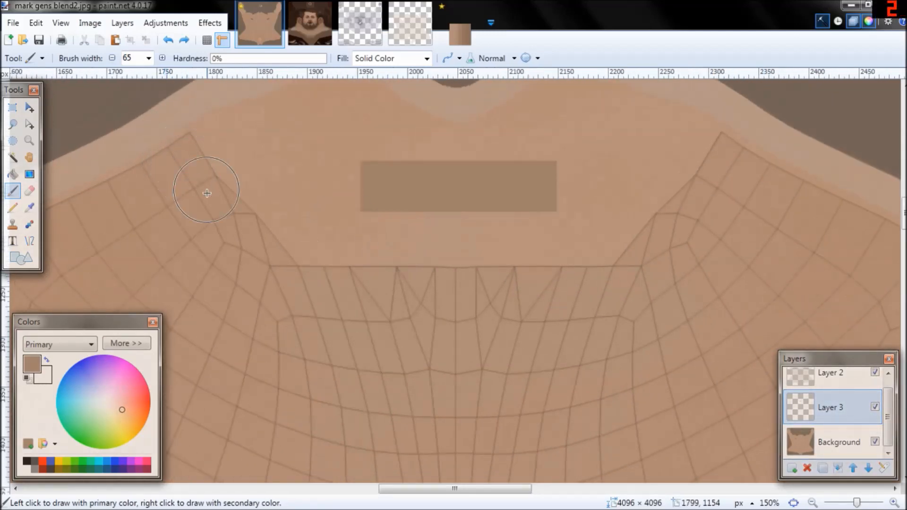
mouse_move(146, 165)
left_mouse_down()
mouse_move(156, 186)
mouse_move(130, 159)
left_mouse_up()
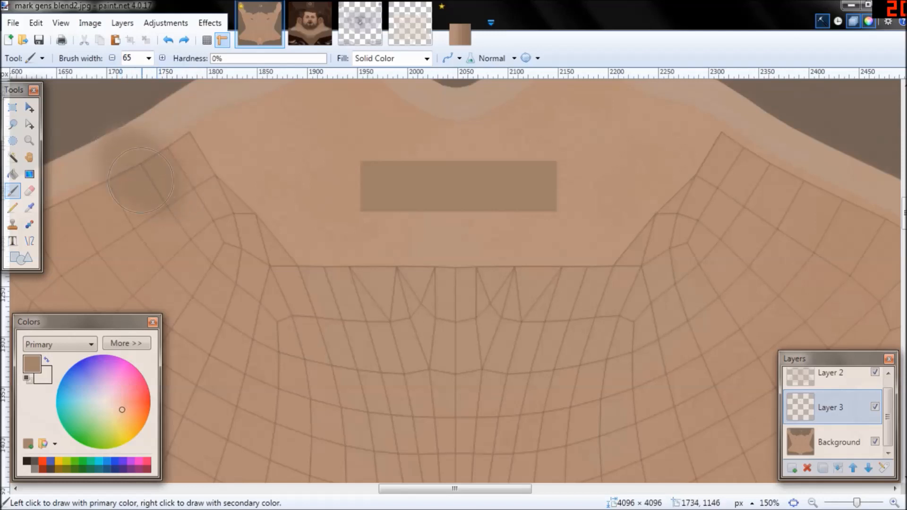
mouse_move(176, 228)
left_mouse_down()
mouse_move(270, 311)
mouse_move(406, 344)
mouse_move(547, 341)
mouse_move(674, 303)
mouse_move(798, 160)
mouse_move(706, 142)
mouse_move(477, 296)
left_mouse_up()
mouse_move(273, 324)
left_mouse_down()
mouse_move(297, 287)
mouse_move(559, 248)
mouse_move(631, 166)
mouse_move(189, 114)
left_mouse_up()
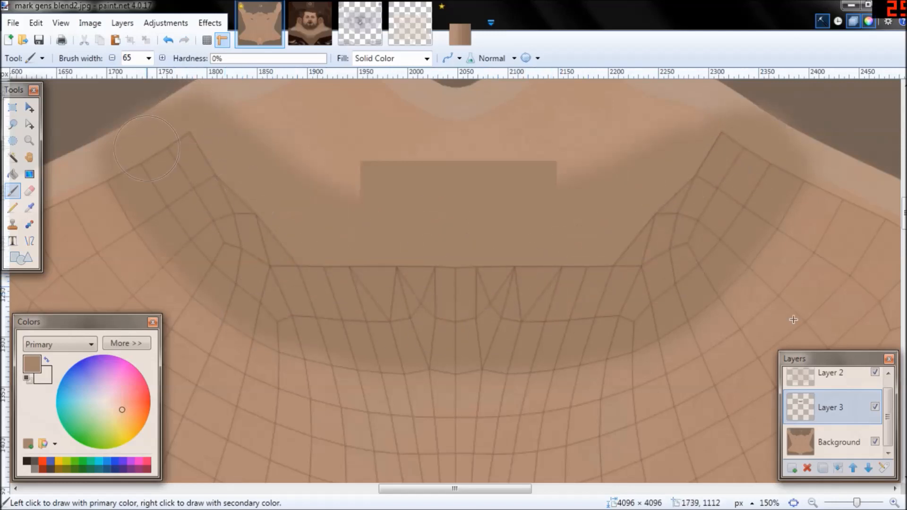
Switch to Blender to examine which torso UV faces border the neck seam, and return to the torso texture
scroll(763, 315, "down", 3, "ctrl")
mouse_move(658, 279)
middle_mouse_down()
mouse_move(550, 264)
mouse_move(456, 230)
mouse_move(411, 265)
mouse_move(422, 277)
mouse_move(311, 281)
mouse_move(573, 224)
mouse_move(553, 205)
mouse_move(551, 224)
middle_mouse_up()
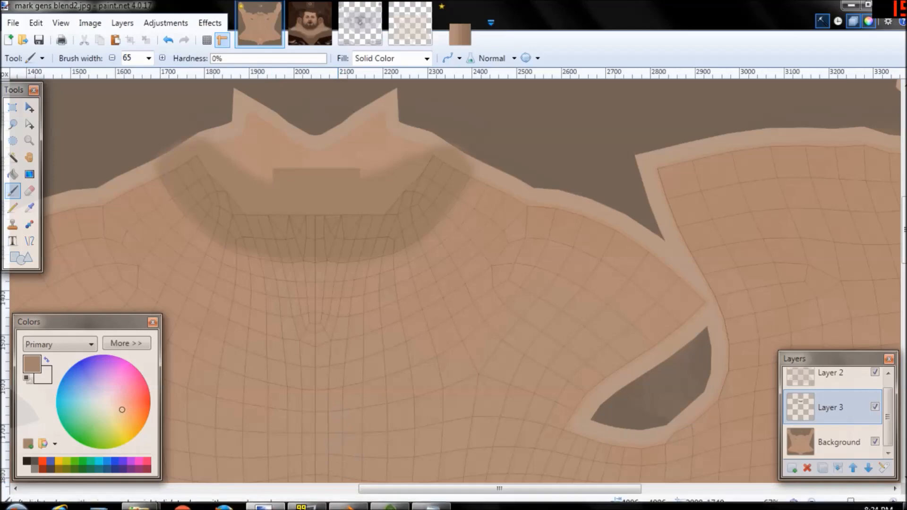
mouse_move(348, 498)
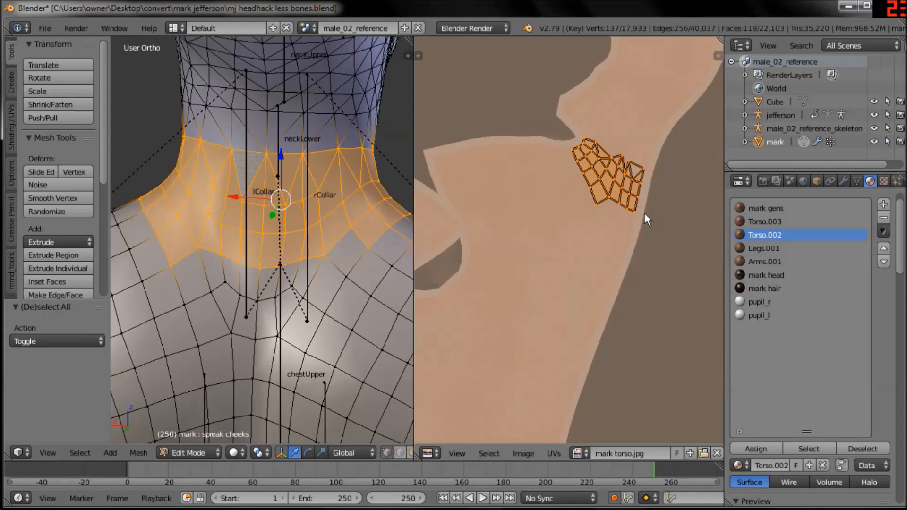
middle_click_drag(263, 239, 317, 245)
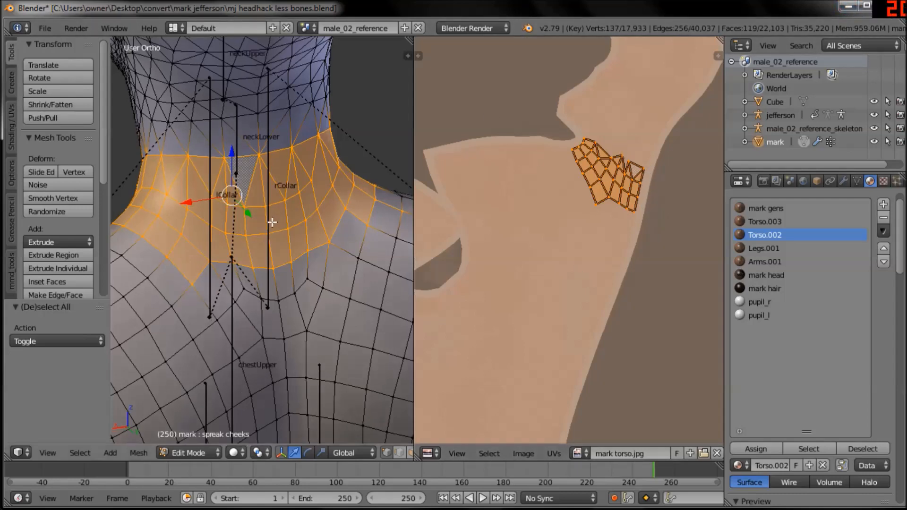
key("KP_3")
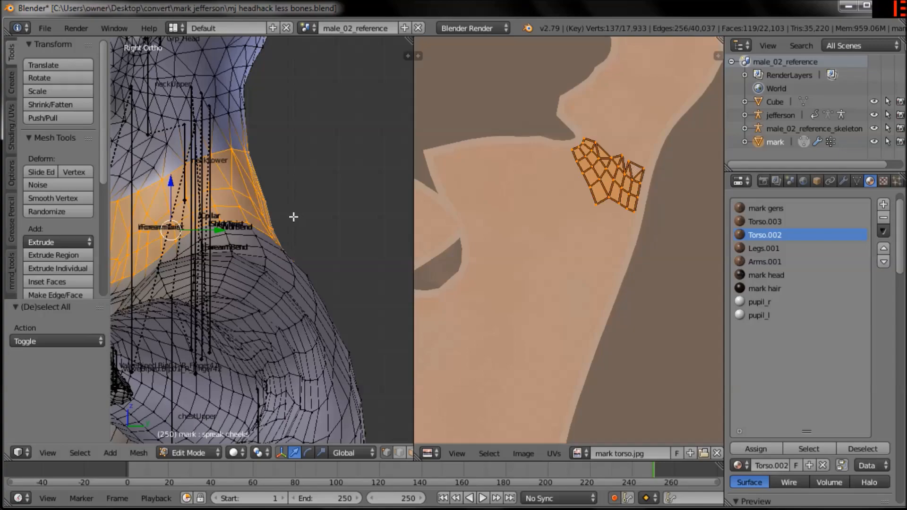
left_click(848, 7)
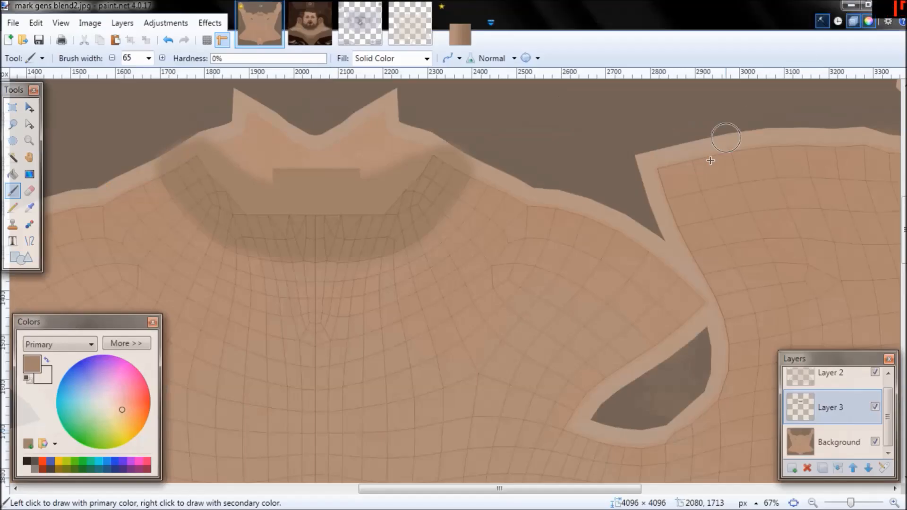
Try a brush stroke of the blended skin colour beside the outer edge of the back torso UV piece, and undo it
mouse_move(678, 249)
middle_mouse_down()
mouse_move(442, 229)
mouse_move(318, 250)
middle_mouse_up()
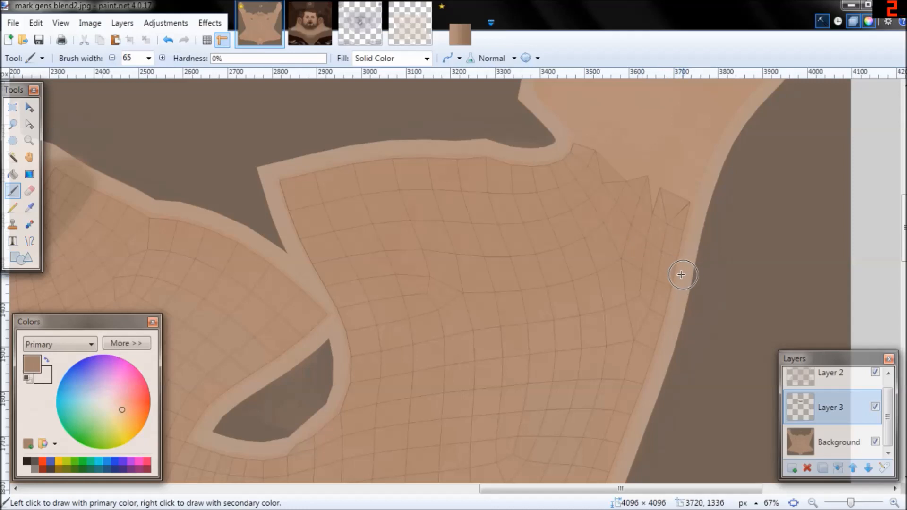
middle_click_drag(720, 259, 641, 243)
mouse_move(641, 242)
left_mouse_down()
mouse_move(644, 284)
mouse_move(675, 246)
mouse_move(688, 265)
mouse_move(673, 265)
left_mouse_up()
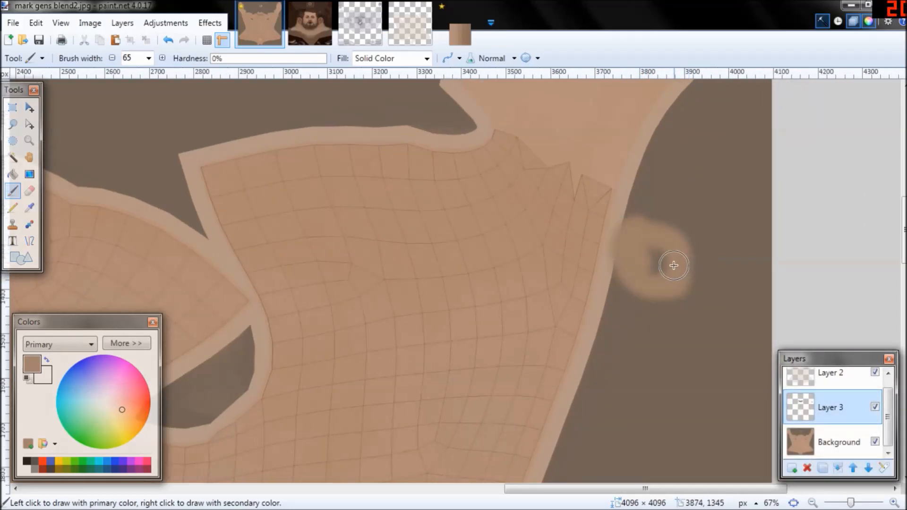
key("ctrl+z")
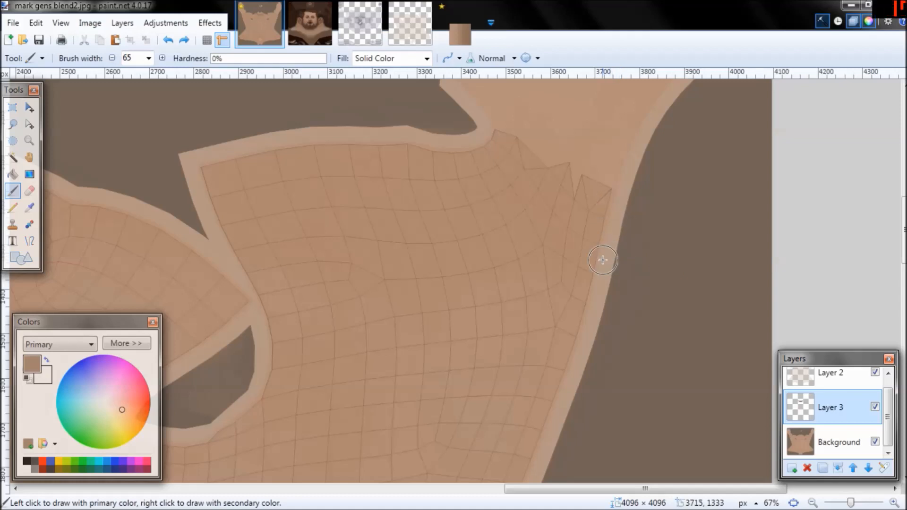
Paint a soft ring of the blended skin colour on Layer 3, on the bare skin above the outer back torso UV piece
scroll(603, 284, "up", 4)
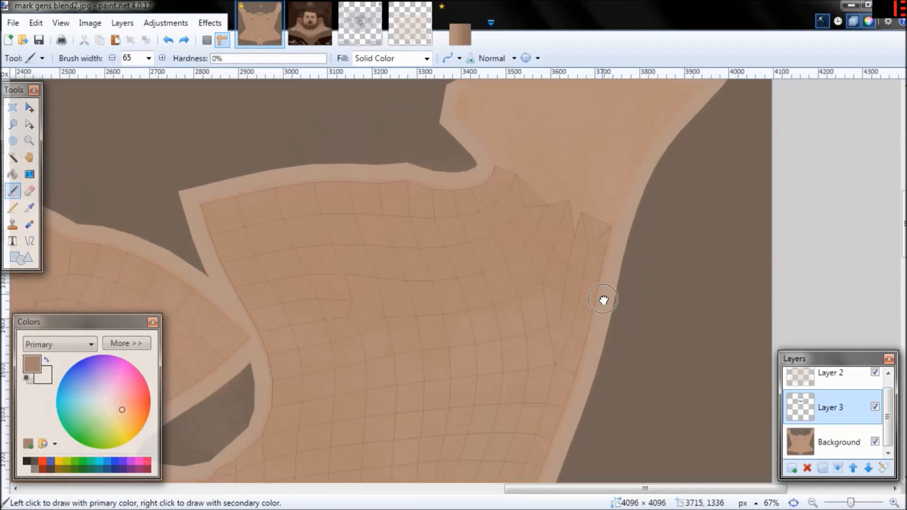
mouse_move(583, 210)
left_mouse_down()
mouse_move(560, 202)
mouse_move(567, 208)
left_mouse_up()
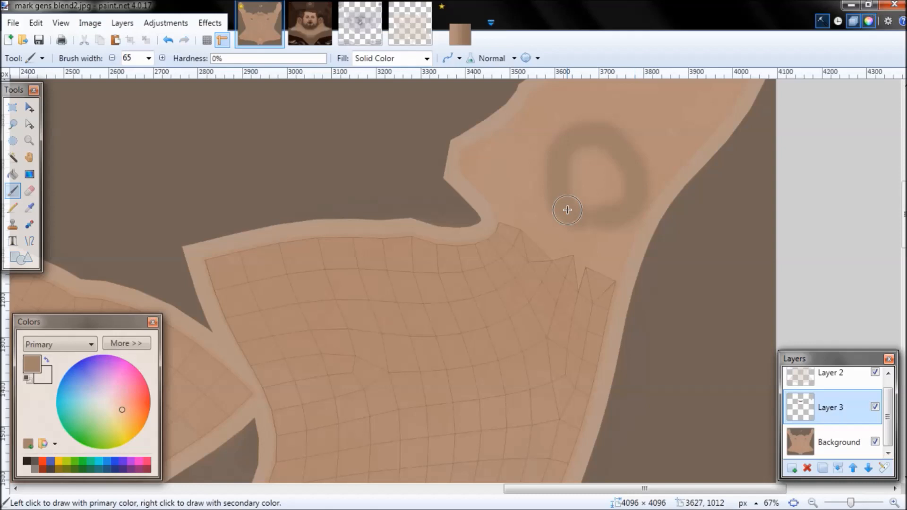
scroll(644, 345, "down", 3)
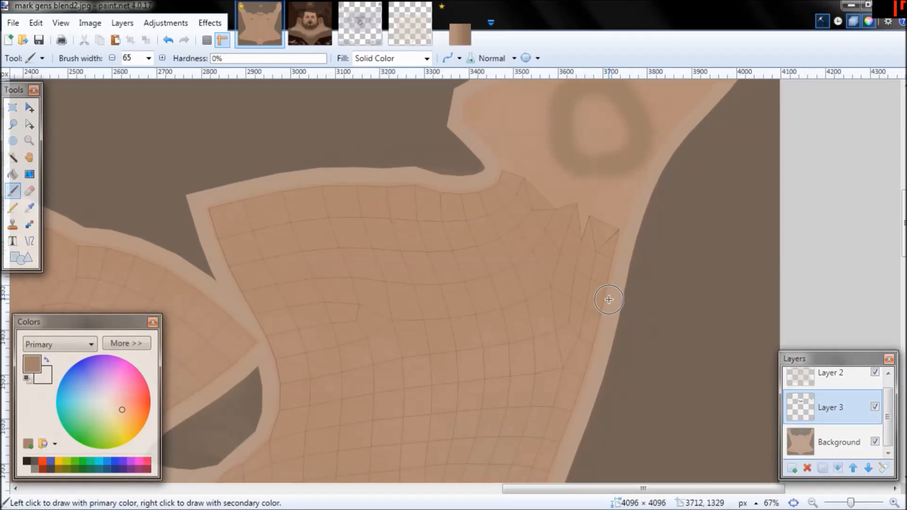
Paint soft bands of the blended skin colour on Layer 3 along the neck edges of both back torso UV pieces
left_click(894, 502)
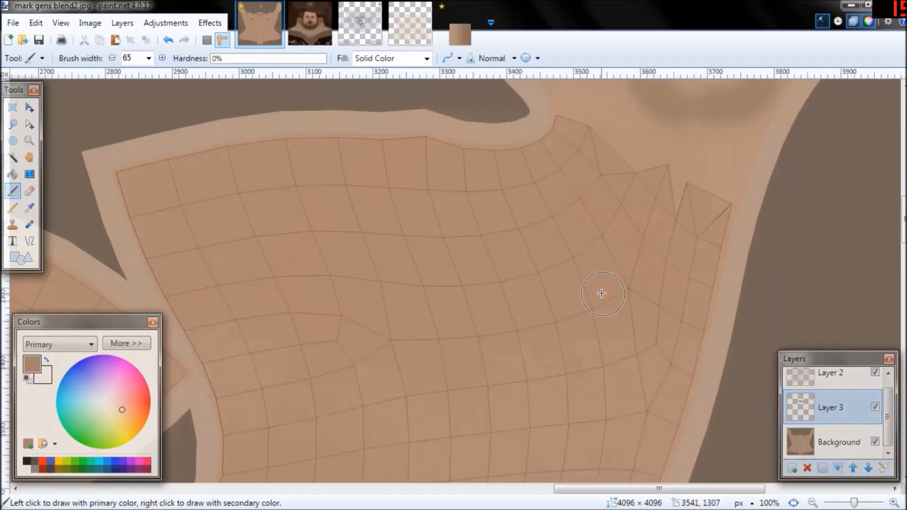
middle_click_drag(601, 294, 538, 294)
left_click_drag(647, 307, 658, 316)
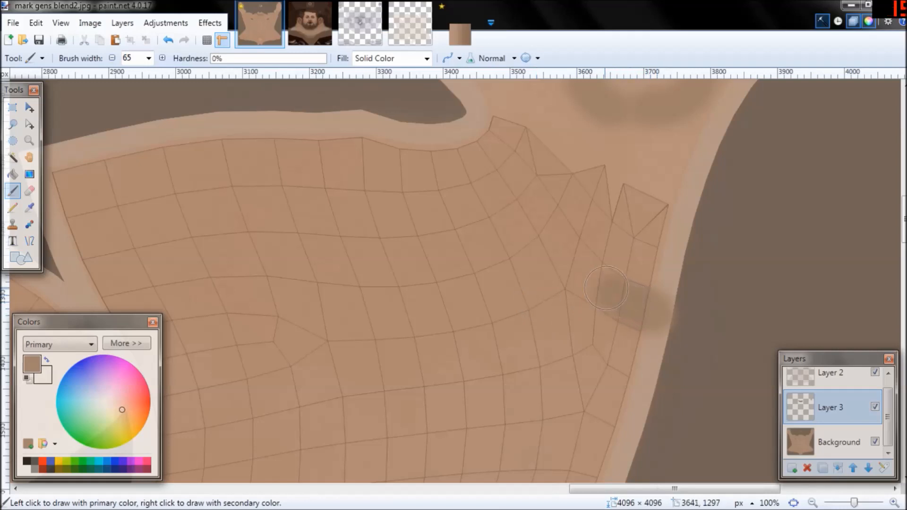
left_click_drag(607, 288, 589, 277)
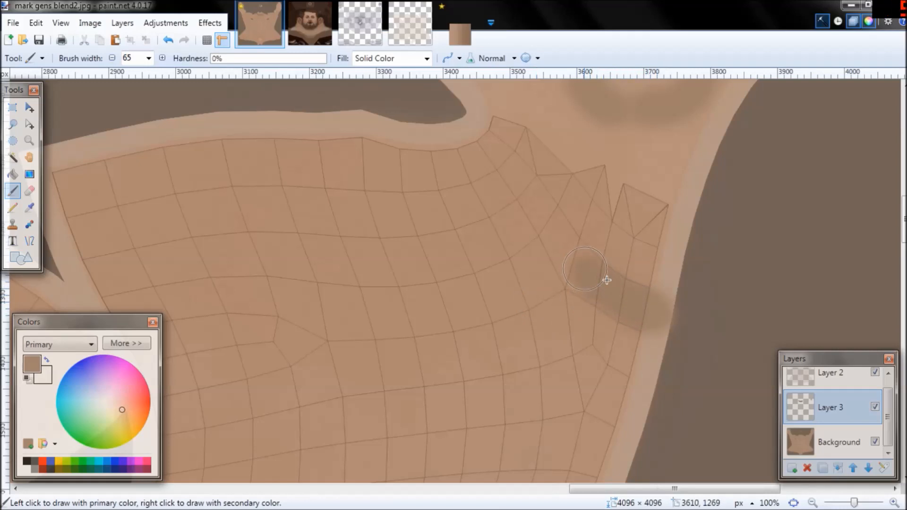
mouse_move(581, 270)
left_mouse_down()
mouse_move(547, 208)
mouse_move(488, 137)
mouse_move(493, 122)
mouse_move(537, 139)
mouse_move(593, 236)
mouse_move(528, 132)
mouse_move(630, 228)
left_mouse_up()
mouse_move(333, 223)
middle_mouse_down()
mouse_move(756, 189)
mouse_move(445, 261)
middle_mouse_up()
mouse_move(301, 360)
left_mouse_down()
mouse_move(359, 327)
mouse_move(396, 273)
mouse_move(246, 265)
mouse_move(271, 326)
mouse_move(307, 350)
mouse_move(395, 172)
left_mouse_up()
key("s")
Apply a Gaussian Blur with radius 30 to the painted bands on Layer 3, and repeat the effect
scroll(394, 171, "down", 3, "ctrl")
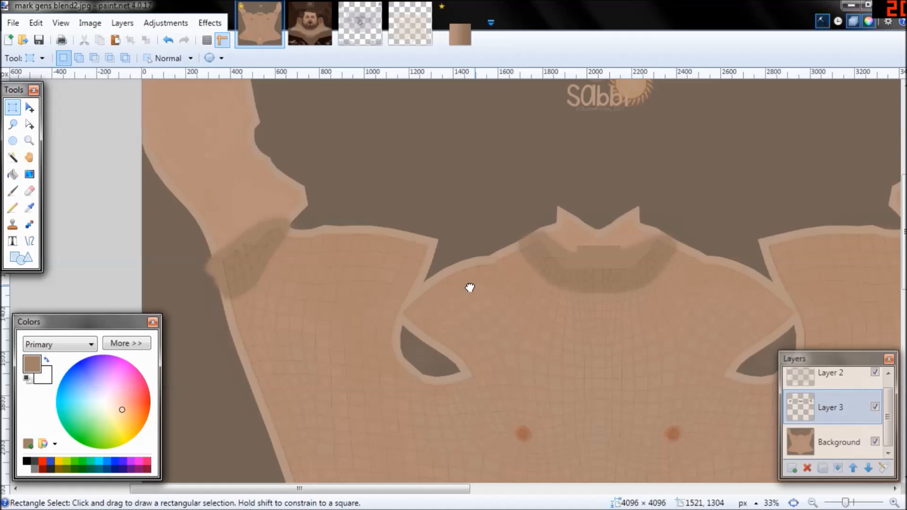
middle_click_drag(470, 288, 358, 294)
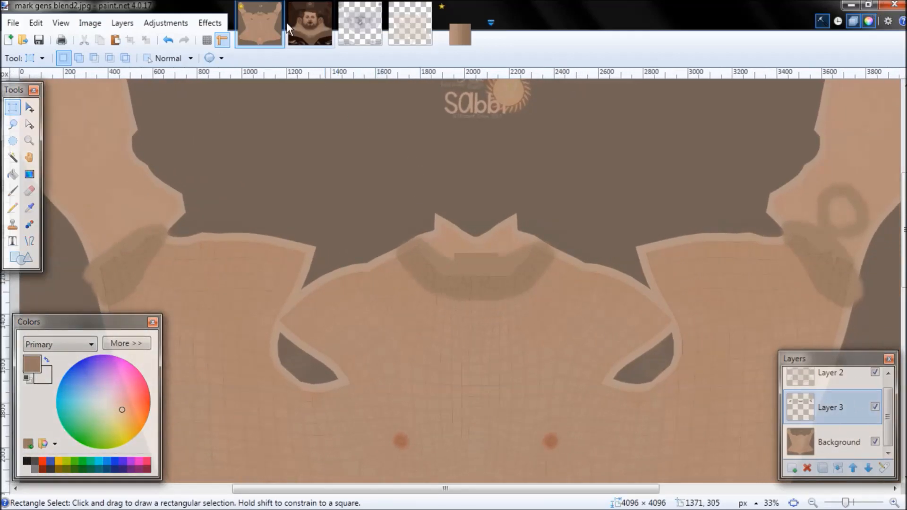
left_click(223, 18)
mouse_move(248, 78)
left_click(372, 102)
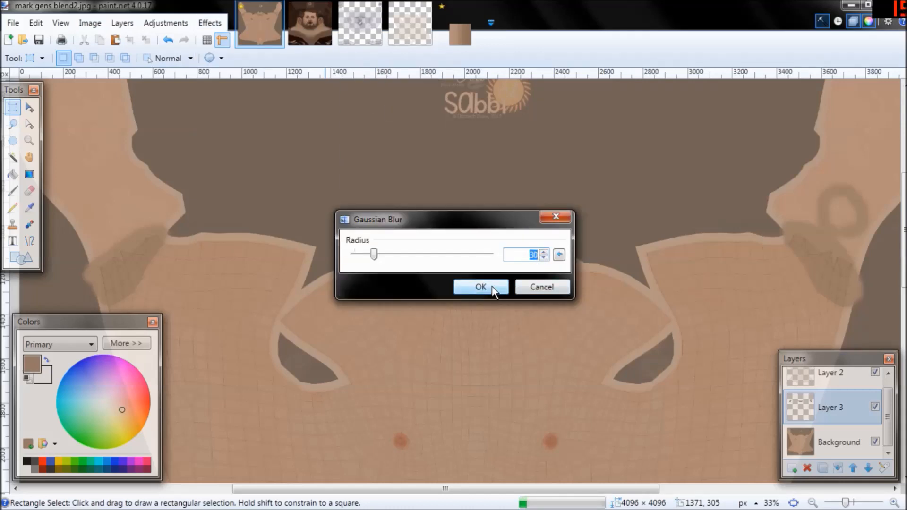
left_click(492, 289)
key("ctrl+f")
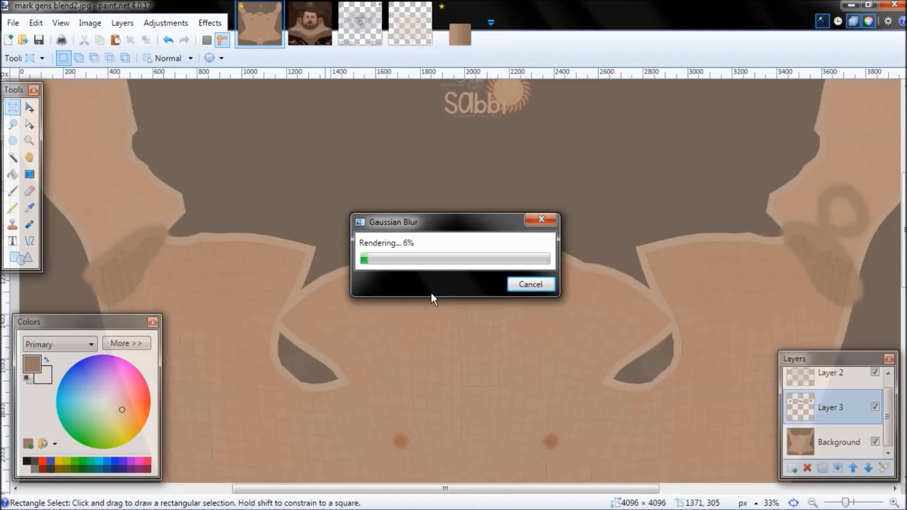
Check the blurred bands against the front and back neck UV edges, and hide the UV overlay Layer 2
left_click(894, 502)
left_click(894, 503)
left_click(894, 502)
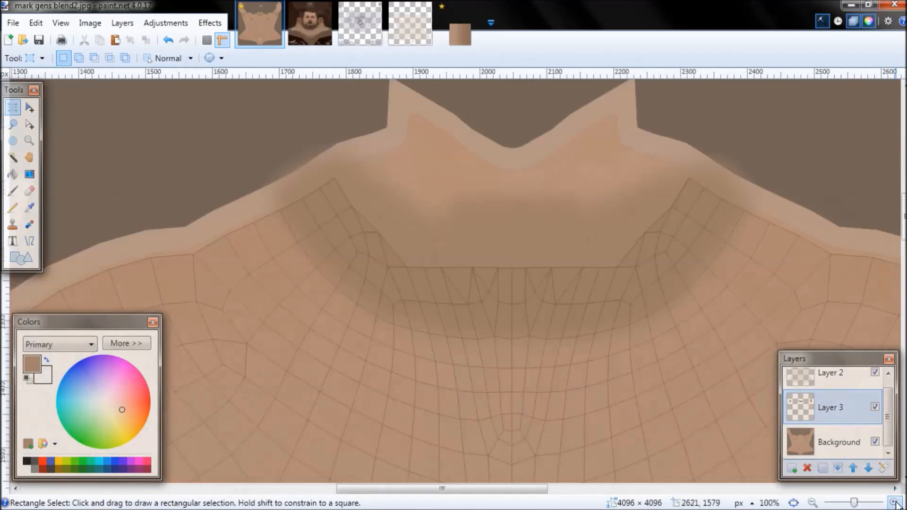
mouse_move(374, 245)
middle_mouse_down()
mouse_move(392, 246)
mouse_move(53, 178)
middle_mouse_up()
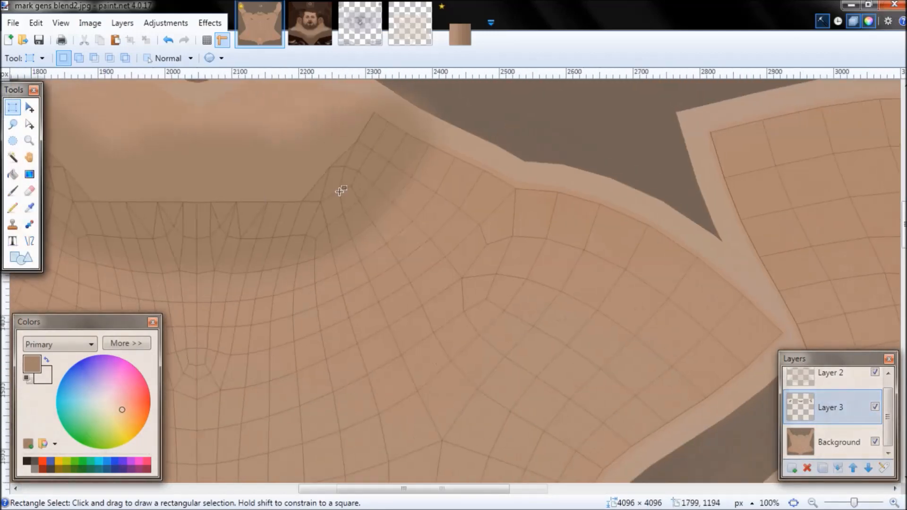
middle_click_drag(526, 193, 98, 201)
middle_click_drag(657, 201, 348, 308)
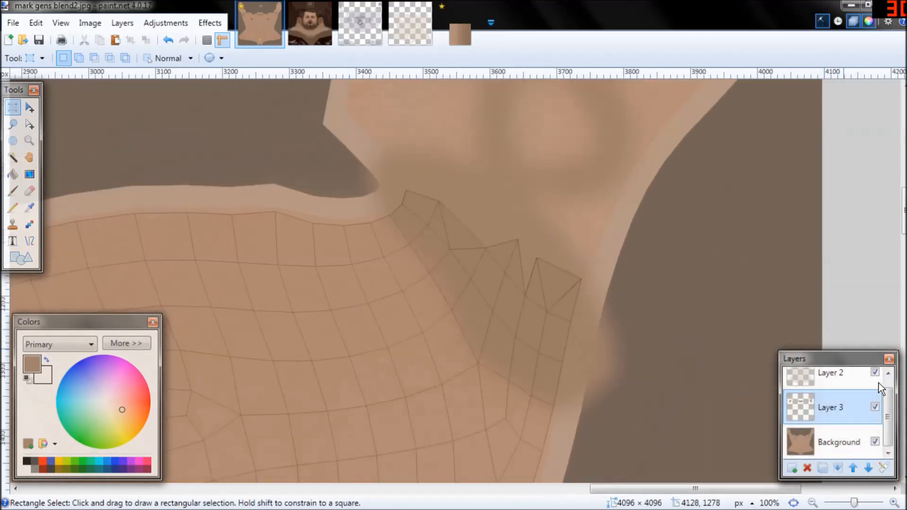
left_click(875, 373)
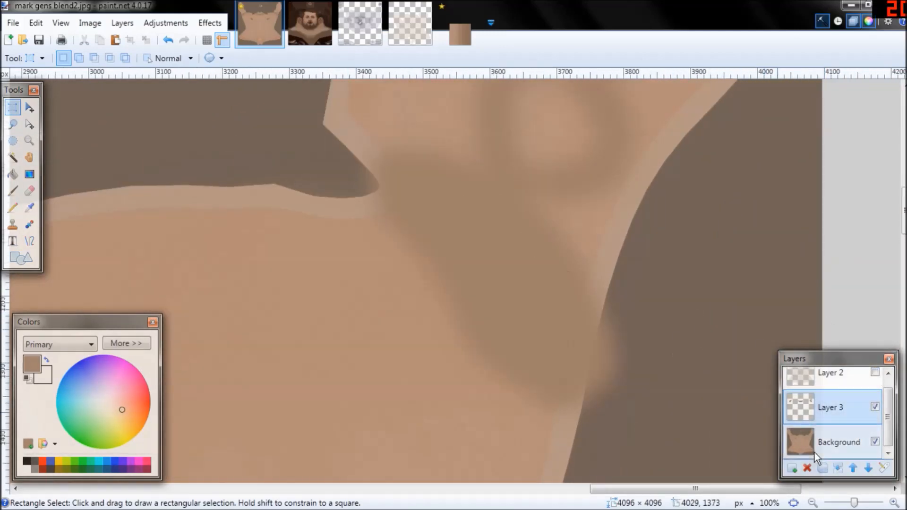
left_click(812, 503)
left_click(812, 502)
left_click(812, 502)
middle_click_drag(314, 285, 588, 285)
middle_click_drag(308, 232, 534, 273)
Save the torso texture as a flattened JPEG named mark gens blend3 at quality 100
left_click(13, 23)
left_click(58, 131)
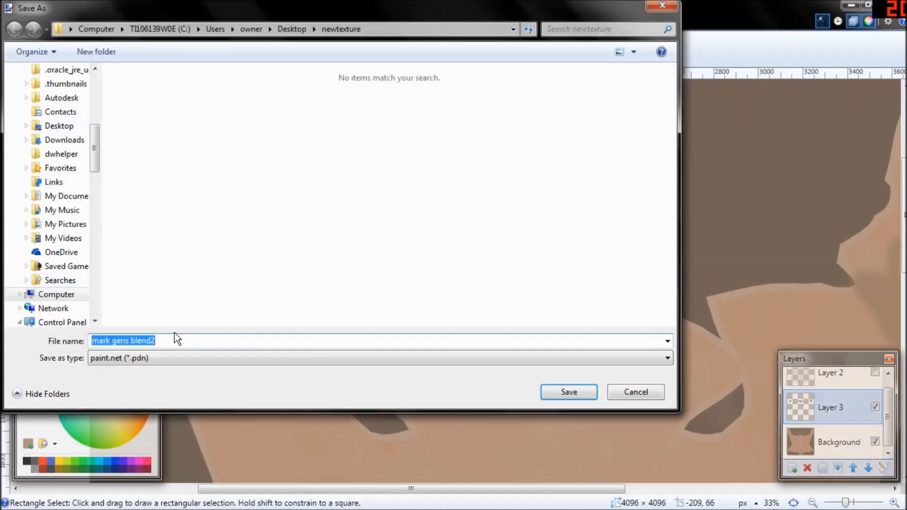
left_click(157, 340)
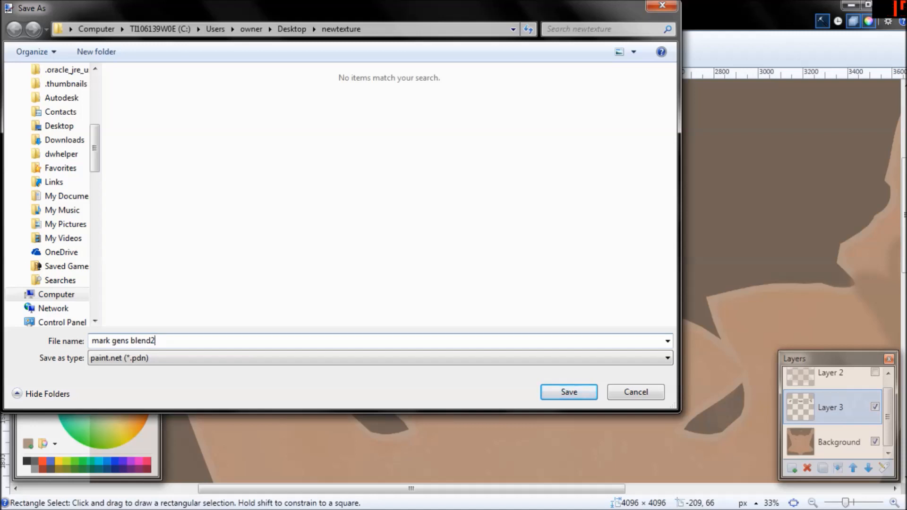
type(".jpg")
left_click(179, 359)
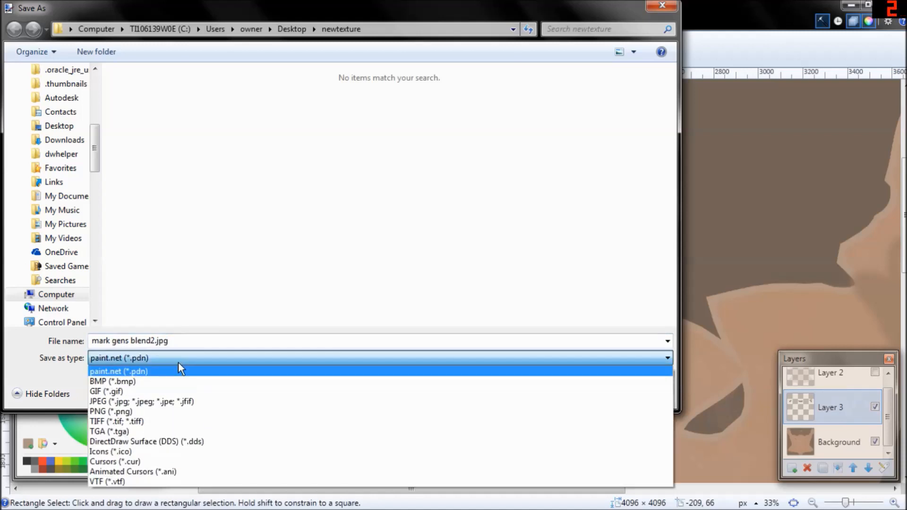
left_click(148, 399)
left_click(189, 340)
left_click(189, 340)
key("BackSpace")
type("3")
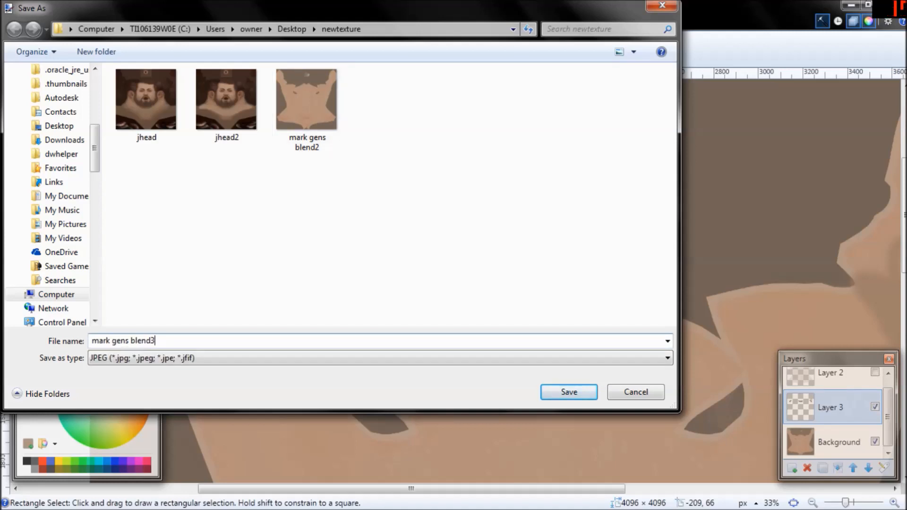
left_click(562, 392)
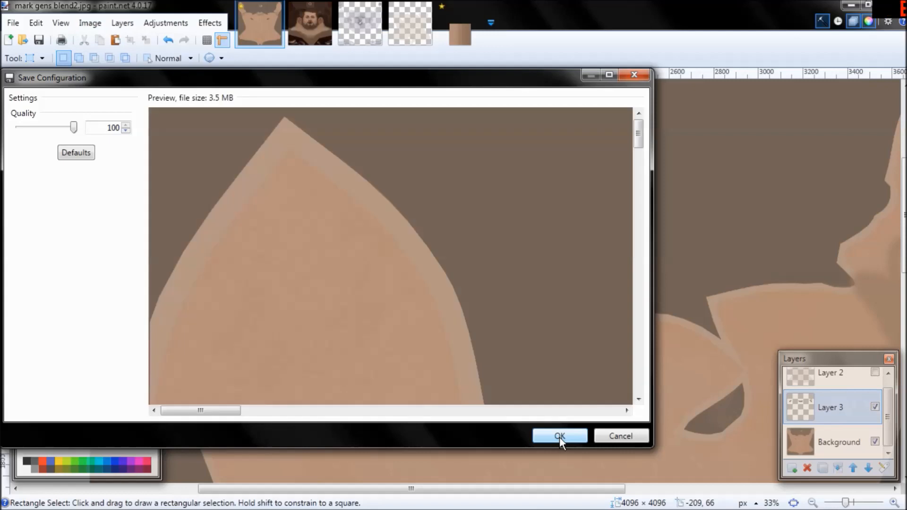
left_click(559, 436)
left_click(426, 283)
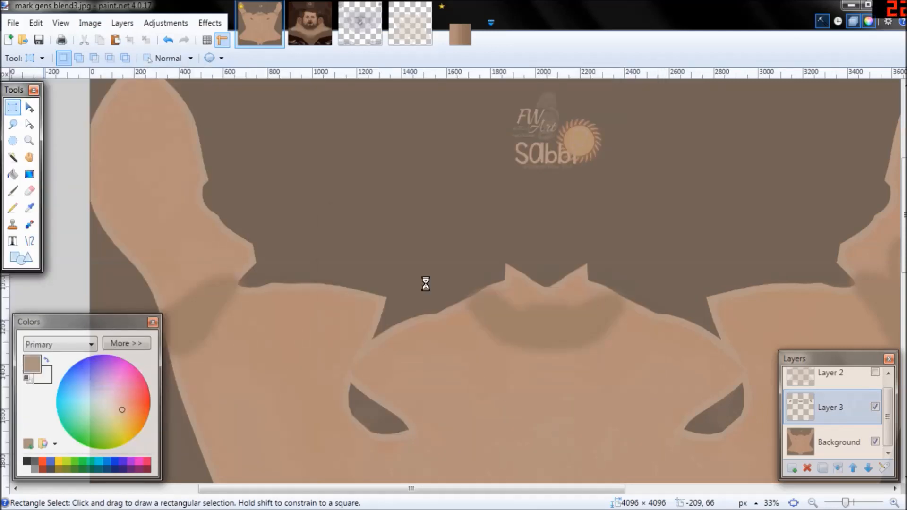
Copy the whole jhead2.jpg head texture and paste it onto a new layer in mark gens blend3.jpg
left_click(310, 24)
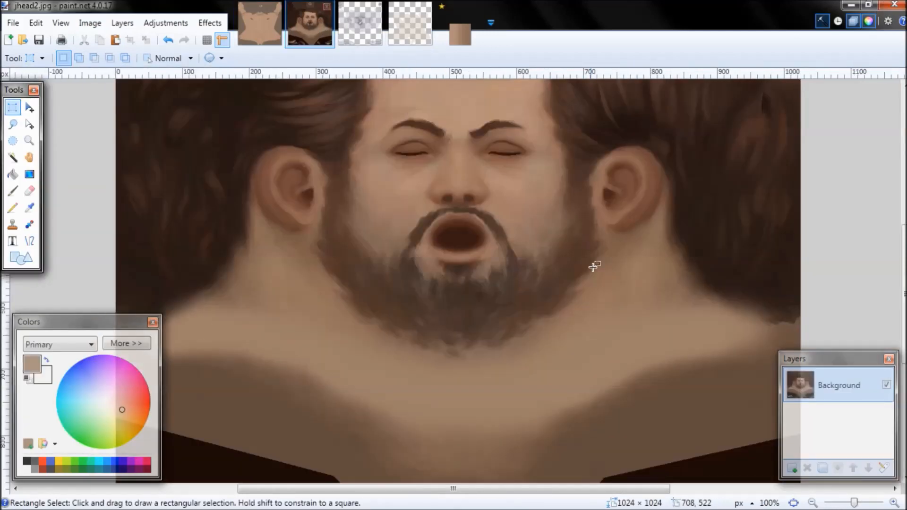
key("ctrl+a")
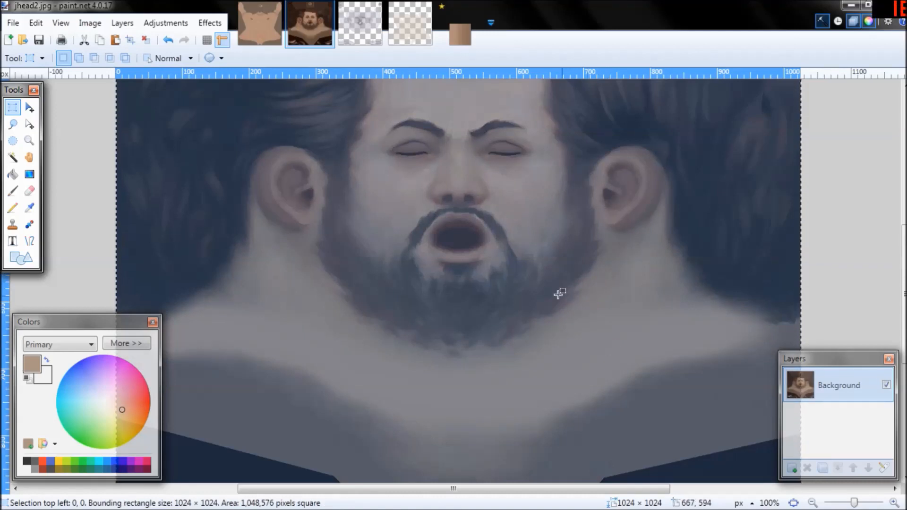
left_click(259, 24)
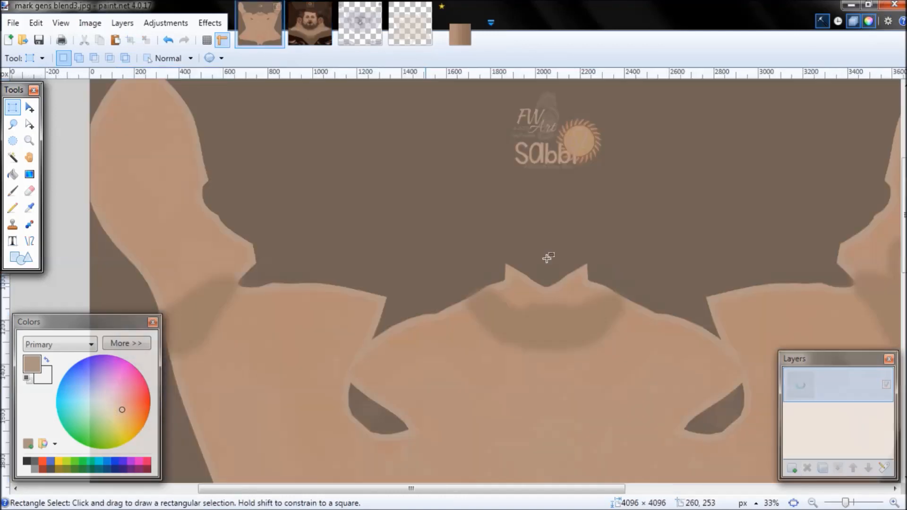
left_click(792, 467)
left_click(811, 503)
left_click(812, 502)
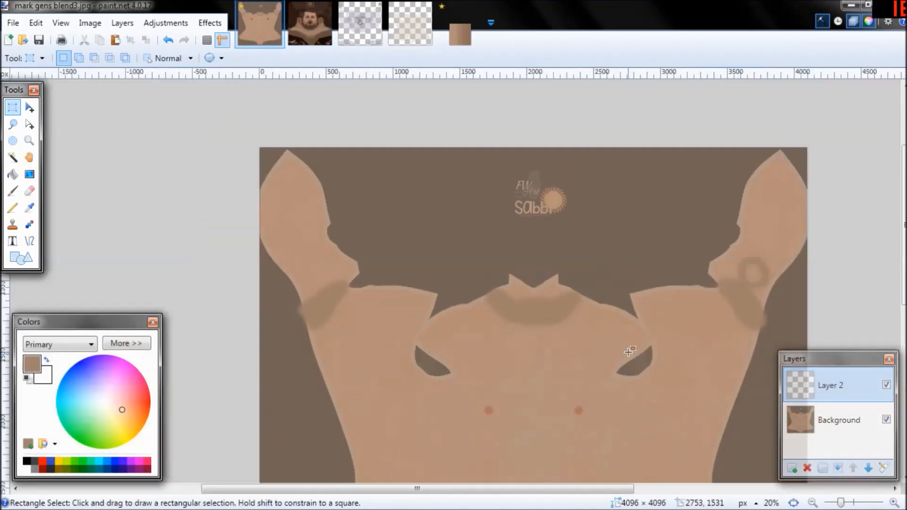
key("ctrl+v")
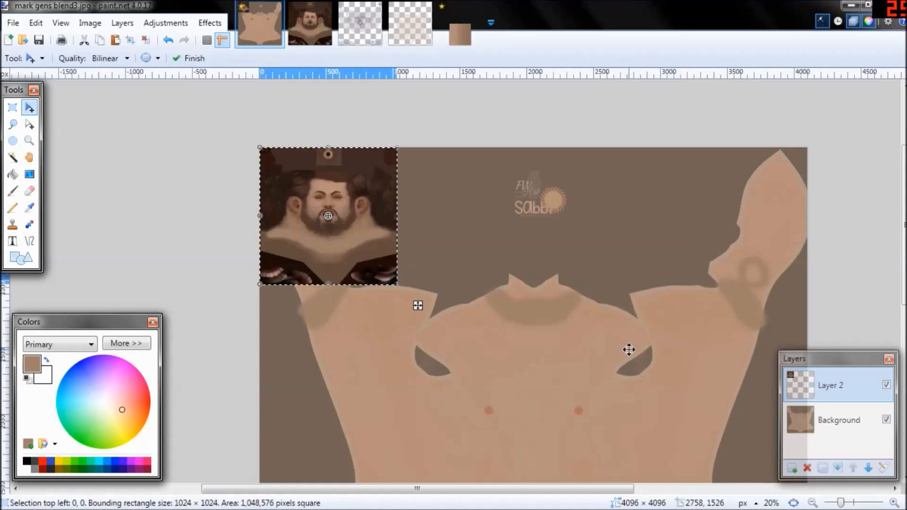
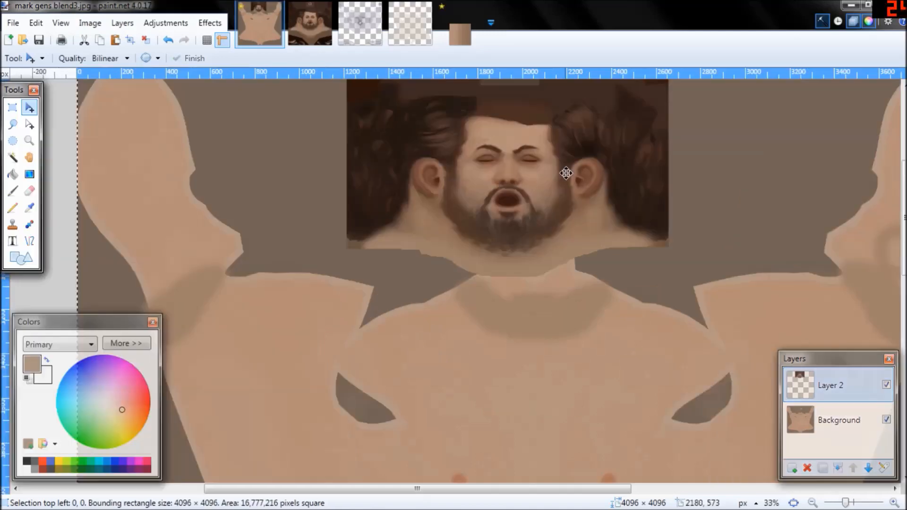
Move the pasted head so its neck meets the painted band on the chest, and compare the skin colours up close
left_click_drag(567, 172, 589, 202)
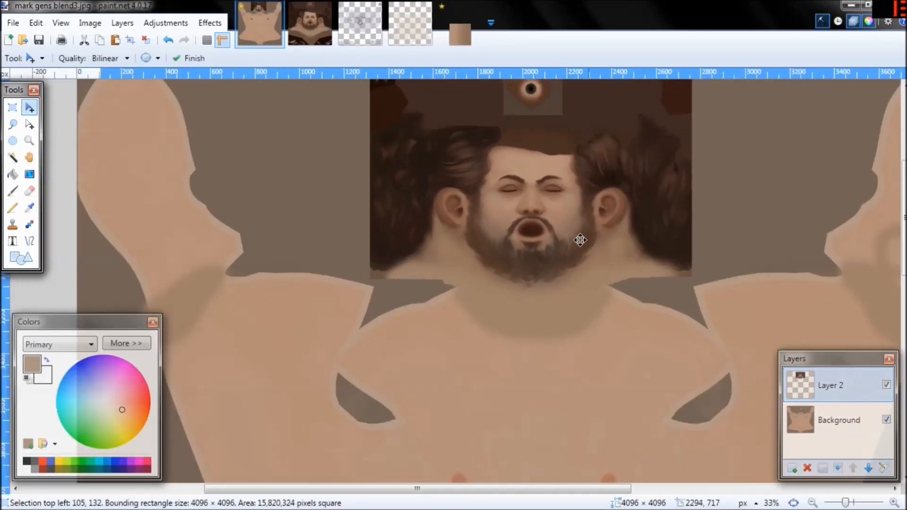
middle_click_drag(646, 268, 582, 296)
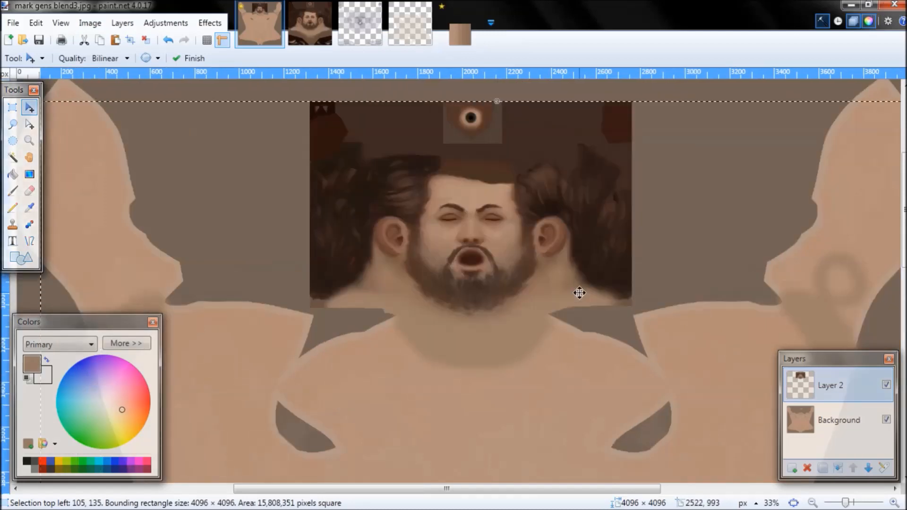
left_click(894, 503)
left_click(894, 503)
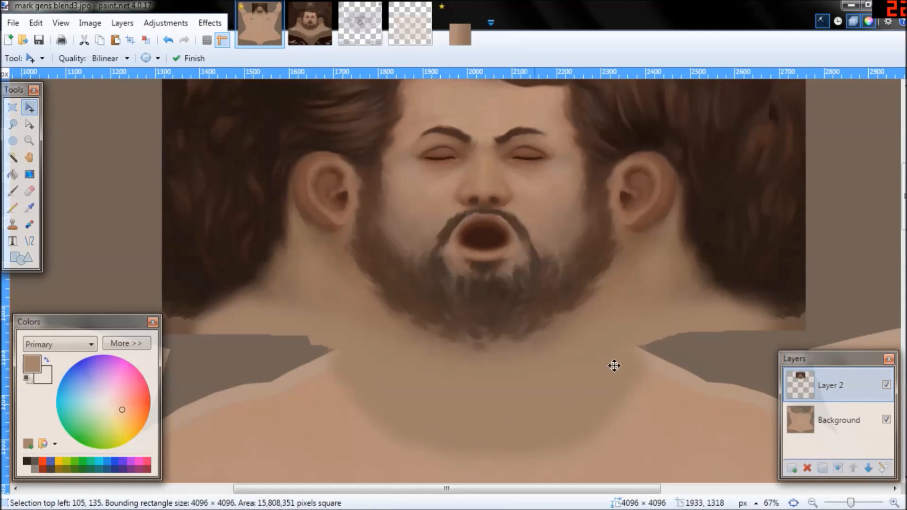
left_click(812, 503)
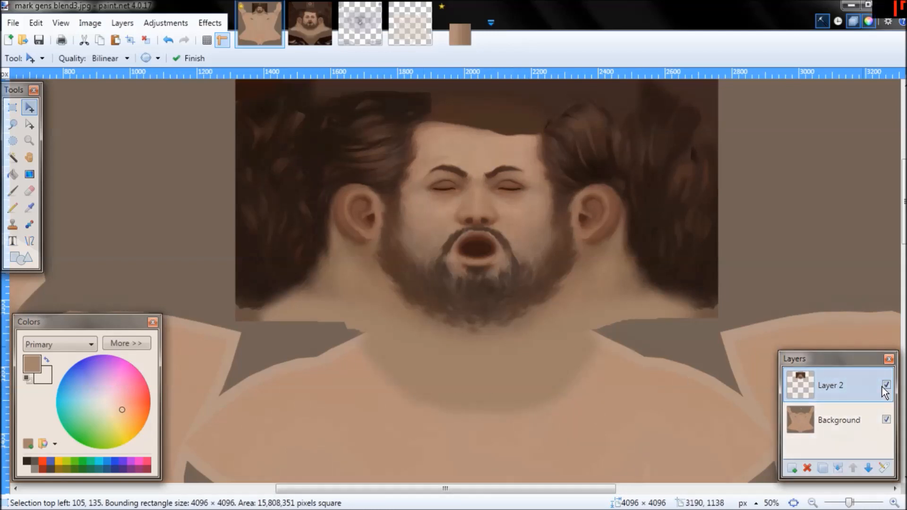
Hide the pasted head layer, and undo the head paste and the flattening to restore Layer 2 and Layer 3
left_click(886, 385)
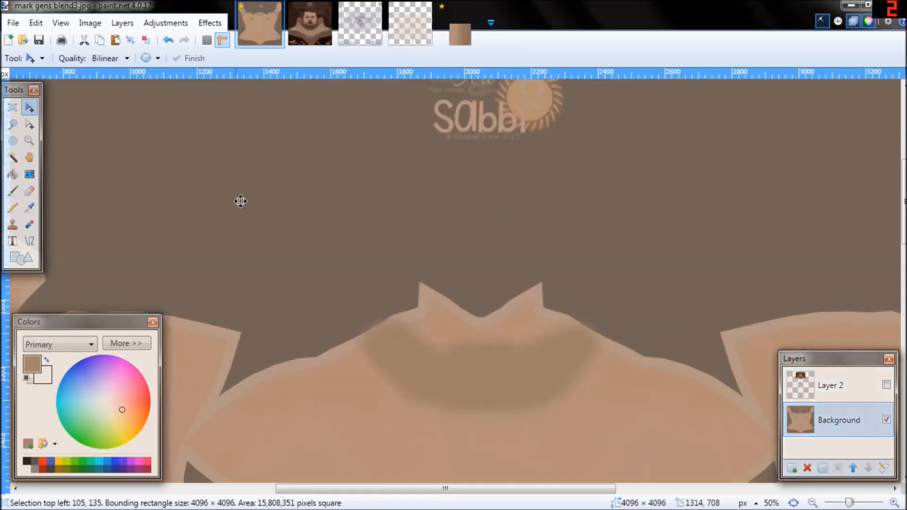
left_click(168, 43)
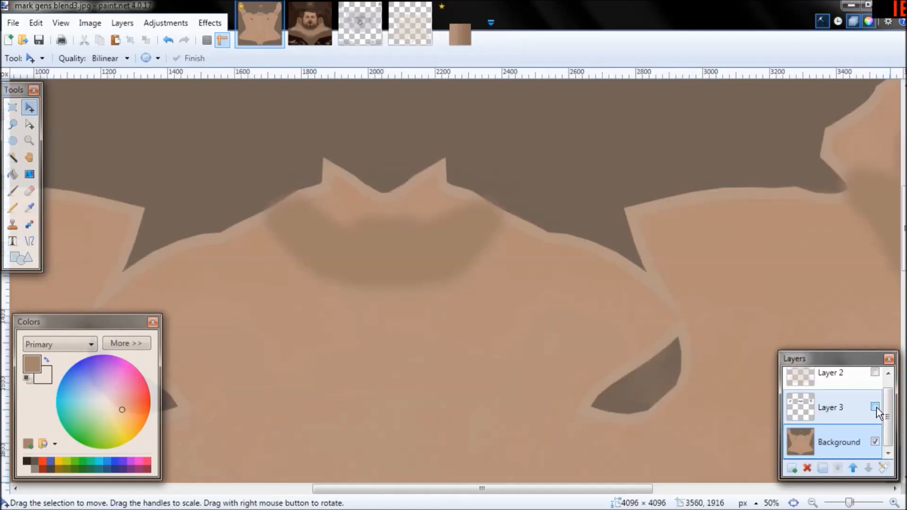
Toggle the visibility of Layer 3 and the UV overlay Layer 2 to examine the painted band around the chest's neck opening
left_click(875, 407)
left_click(875, 407)
left_click(875, 407)
left_click(875, 407)
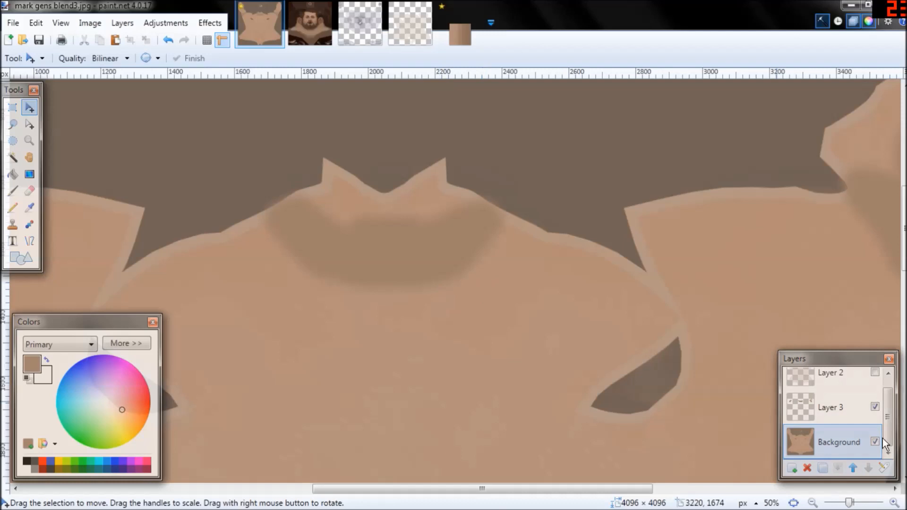
left_click(892, 499)
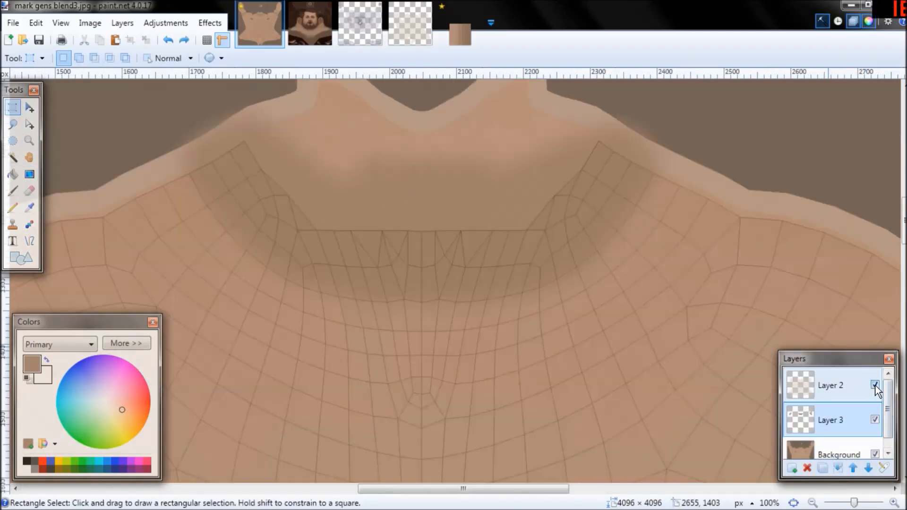
left_click(875, 386)
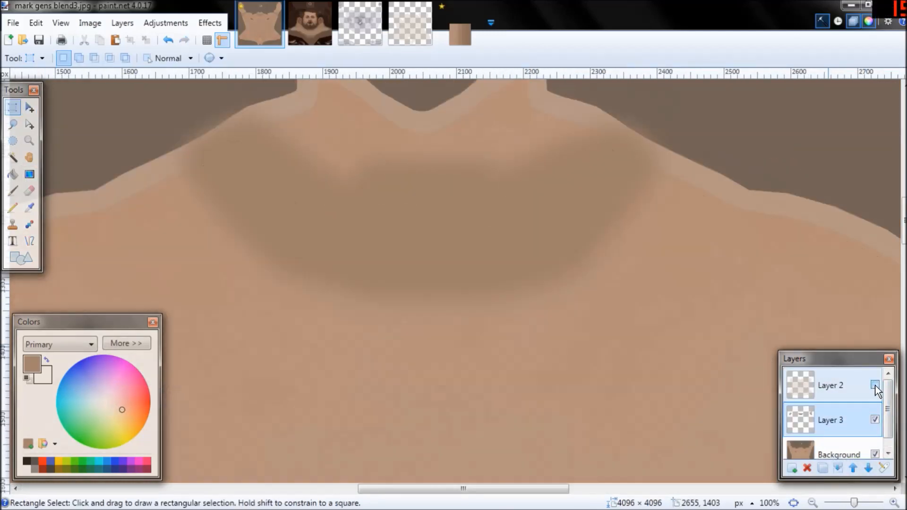
Examine the painted band around the chest's neck opening up close, and show the UV overlay Layer 2 again
scroll(496, 318, "up", 2, "ctrl")
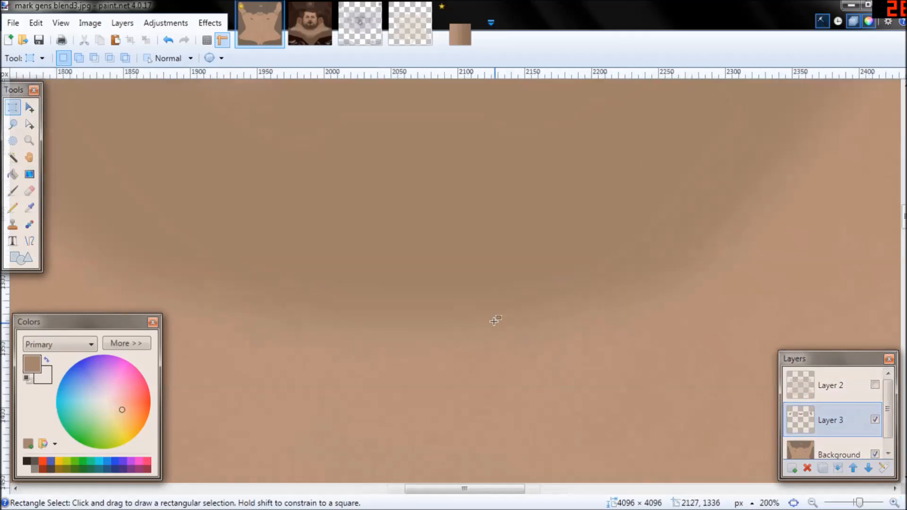
middle_click_drag(496, 318, 575, 266)
left_click(812, 502)
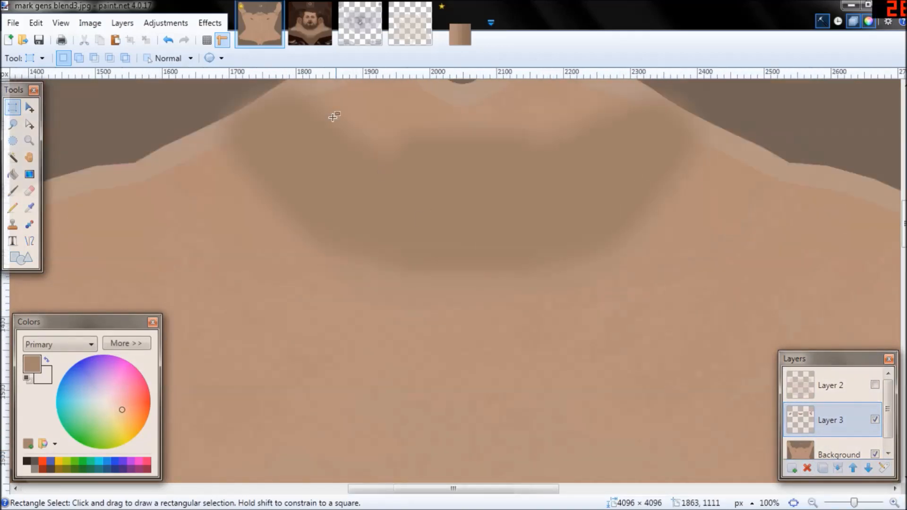
scroll(655, 267, "up", 2)
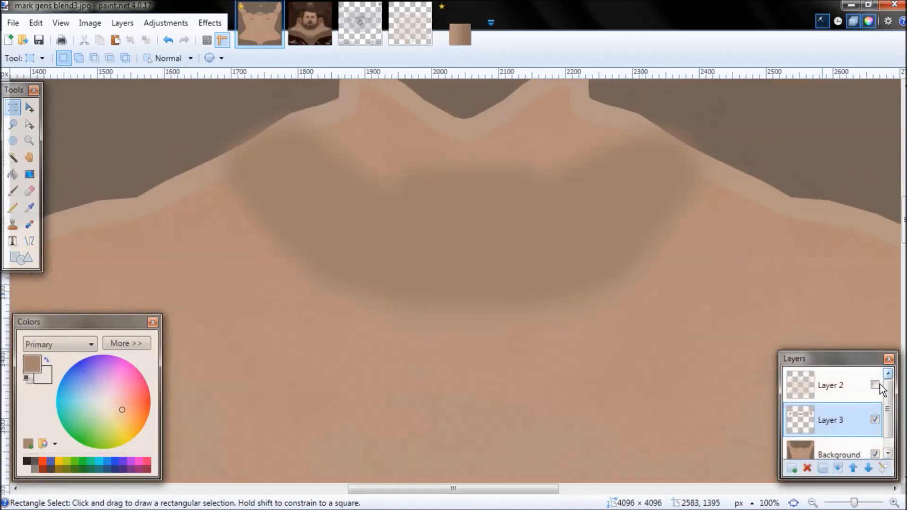
left_click(874, 384)
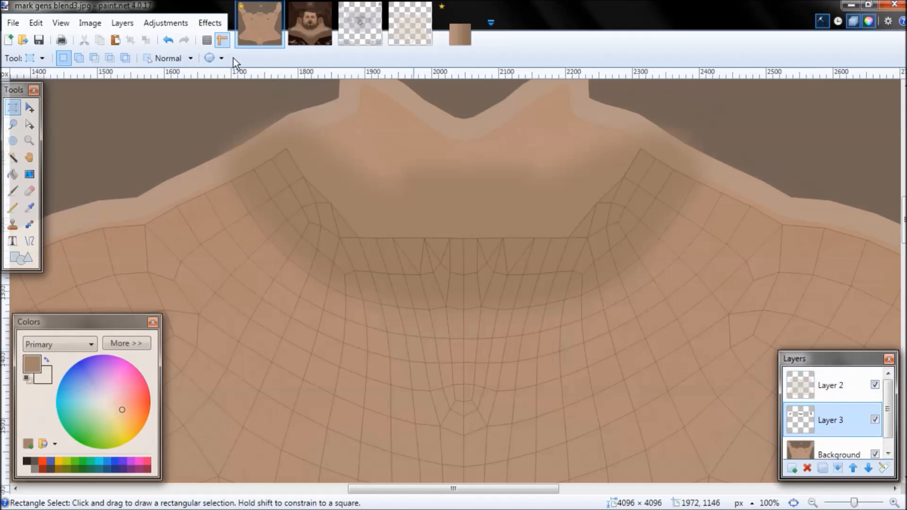
Apply a strong Gaussian Blur to the painted skin bands on Layer 3 to soften their edges
left_click(205, 25)
mouse_move(265, 73)
left_click(363, 100)
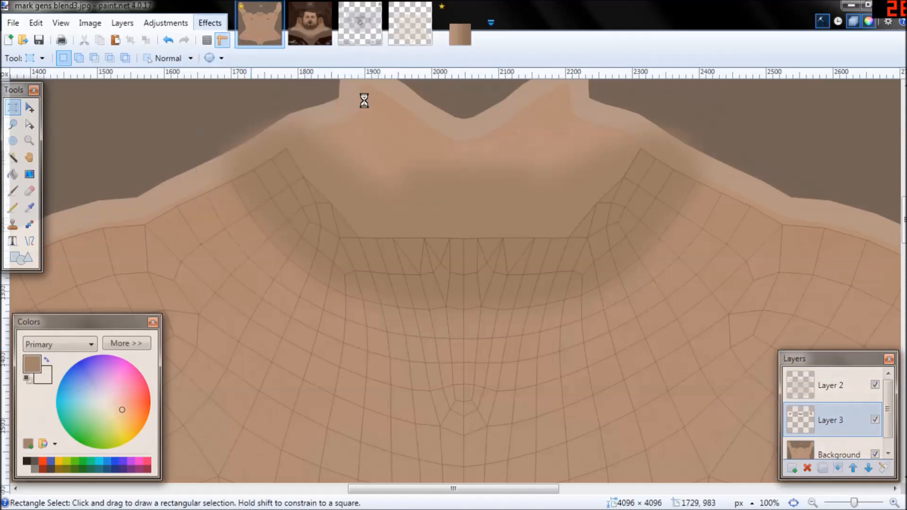
left_click_drag(451, 224, 649, 183)
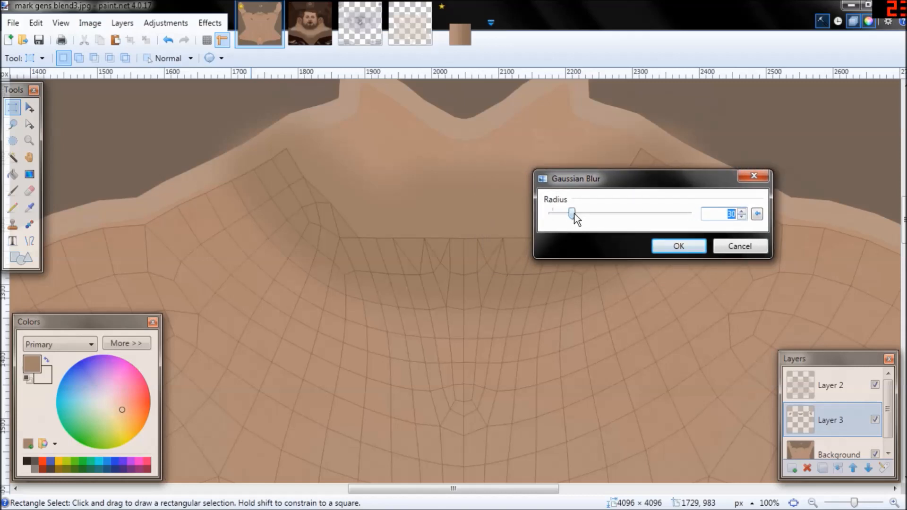
left_click_drag(573, 214, 591, 215)
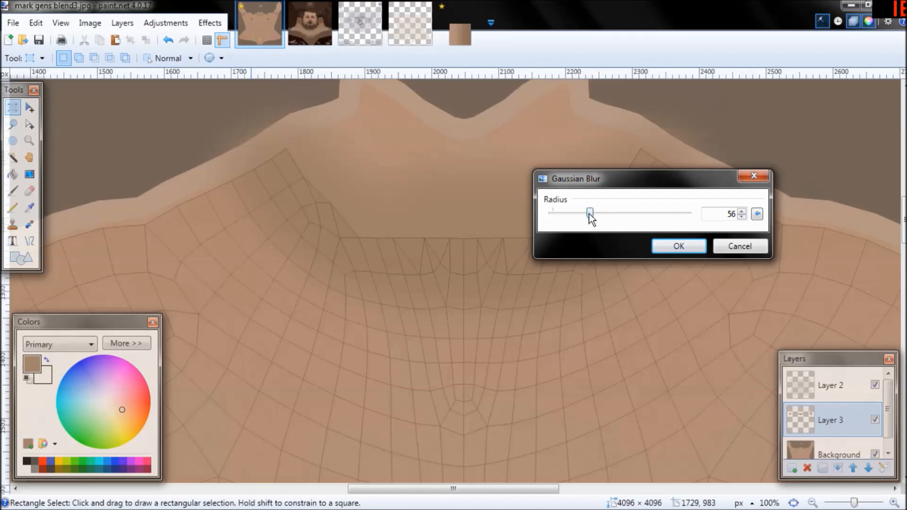
left_click_drag(591, 215, 609, 215)
left_click(685, 247)
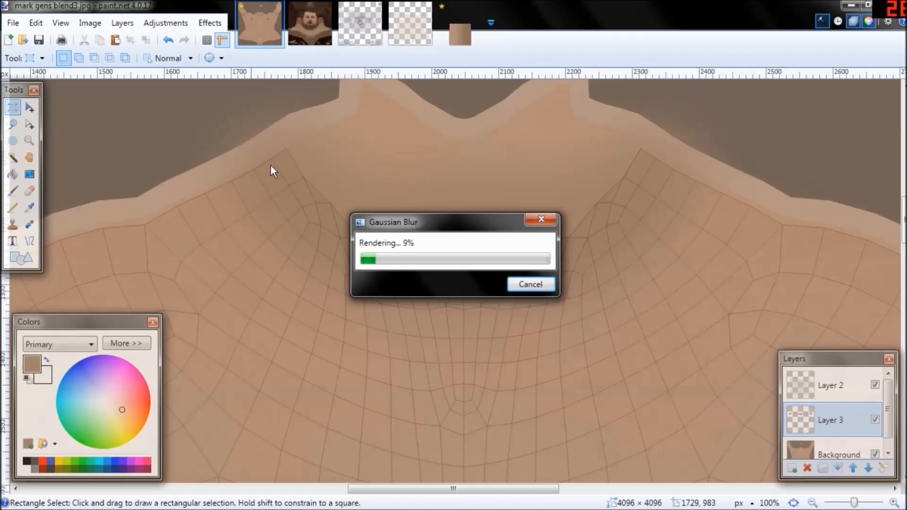
Set up the Paintbrush with a brush width of 100 for touching up the neck edges on Layer 3
key("k")
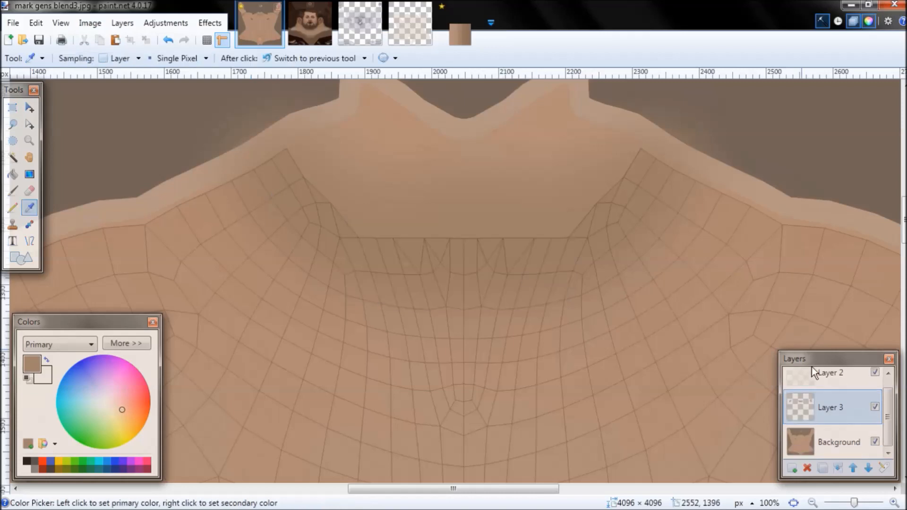
scroll(850, 400, "down", 1)
middle_click_drag(425, 261, 427, 327)
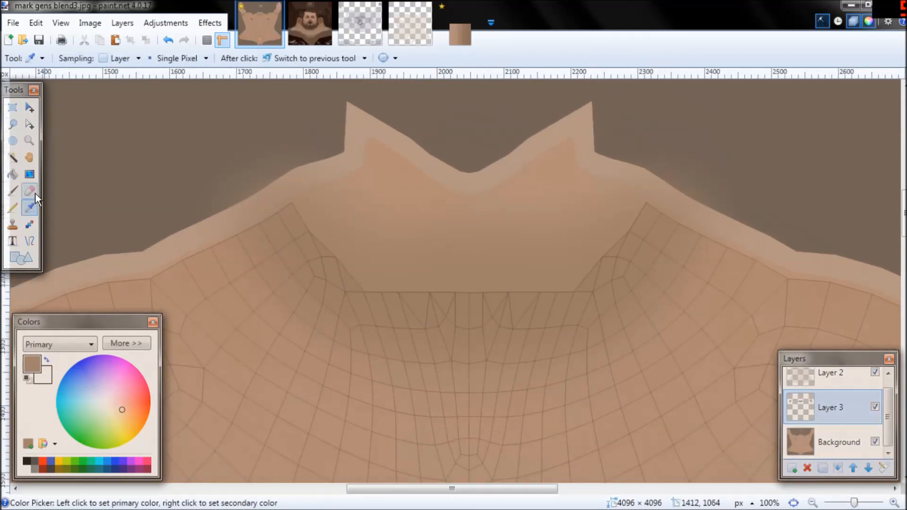
left_click(13, 192)
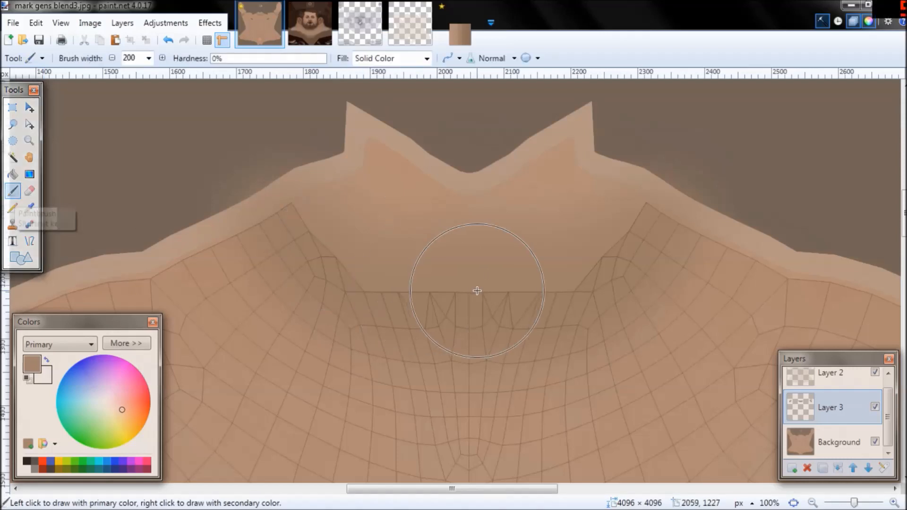
left_click(148, 57)
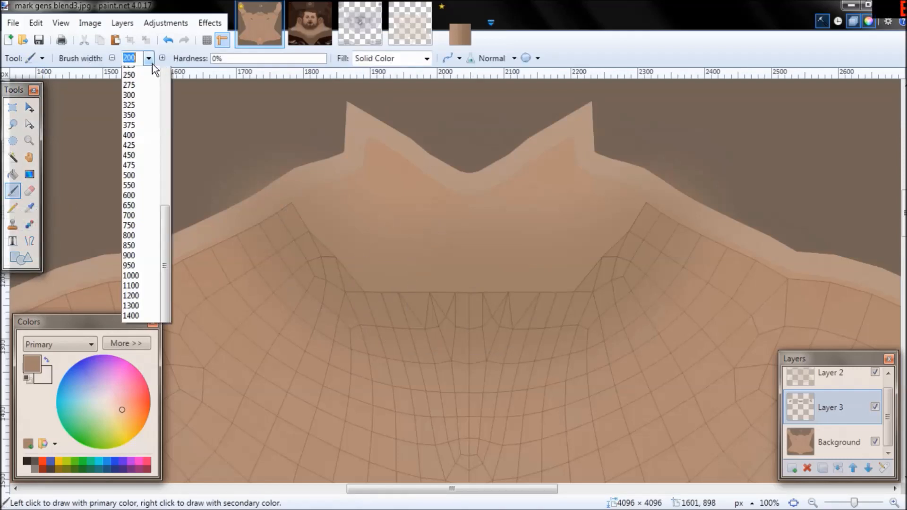
scroll(166, 202, "up", 2)
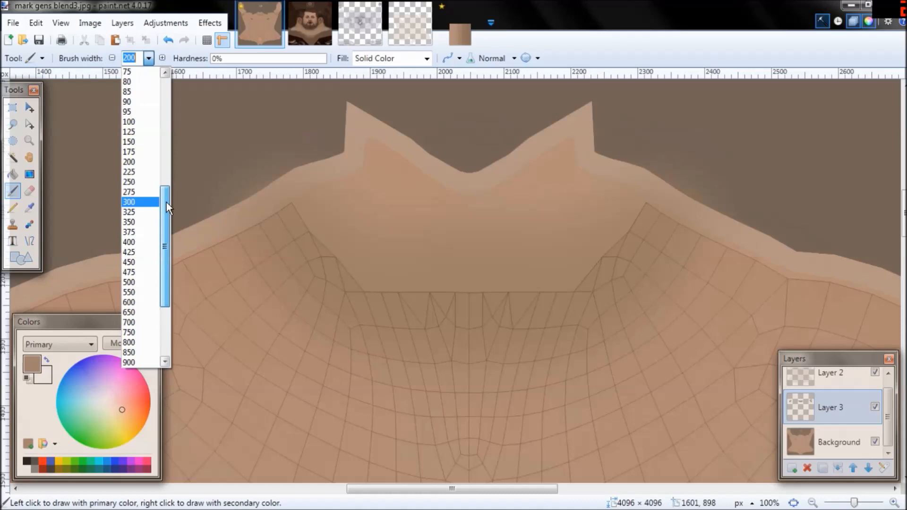
left_click(129, 120)
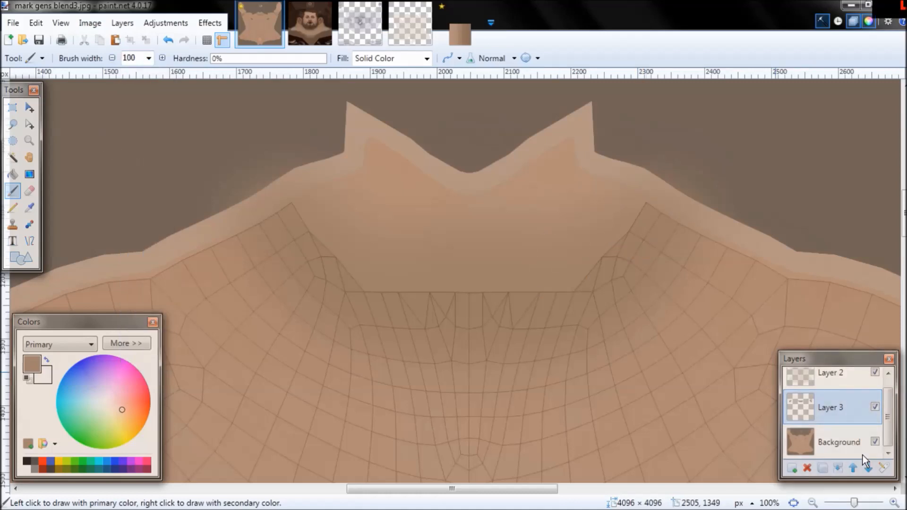
Hide and show the UV overlay Layer 2 to examine the blurred band around the chest's neck opening
left_click(894, 502)
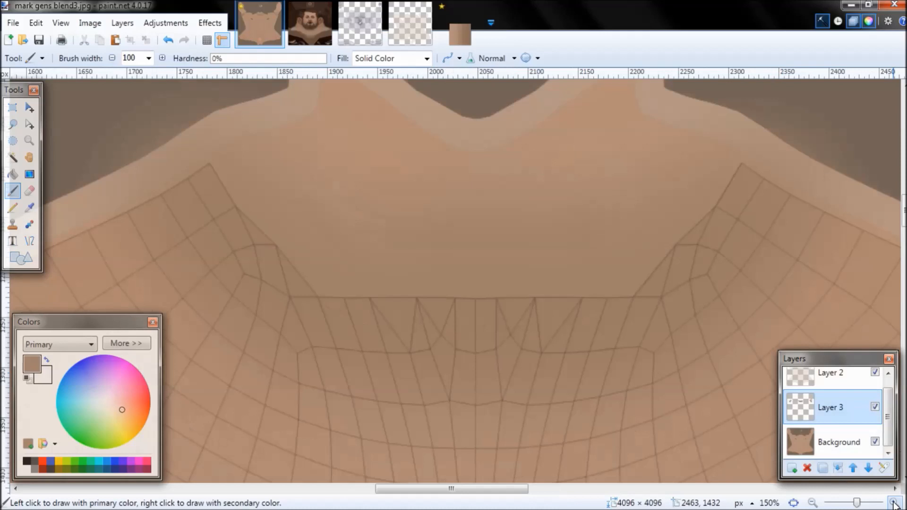
left_click(874, 373)
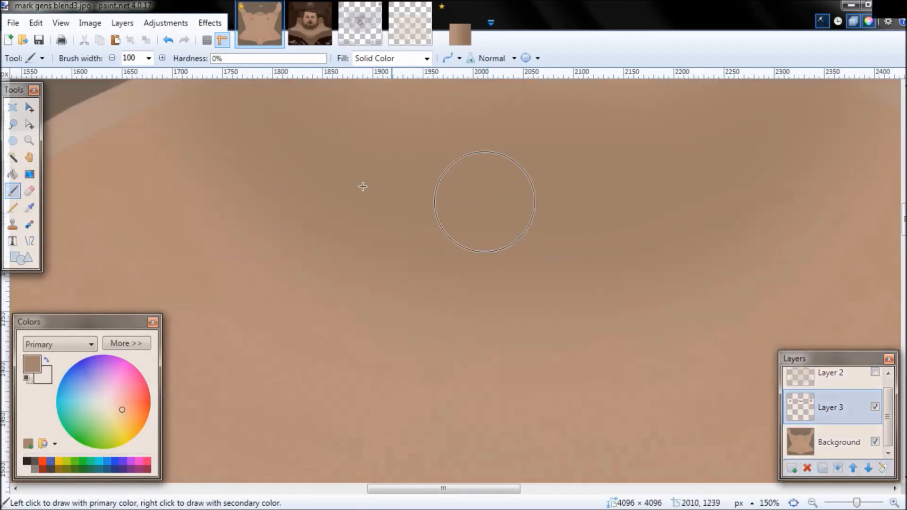
middle_click_drag(597, 298, 576, 372)
left_click(875, 372)
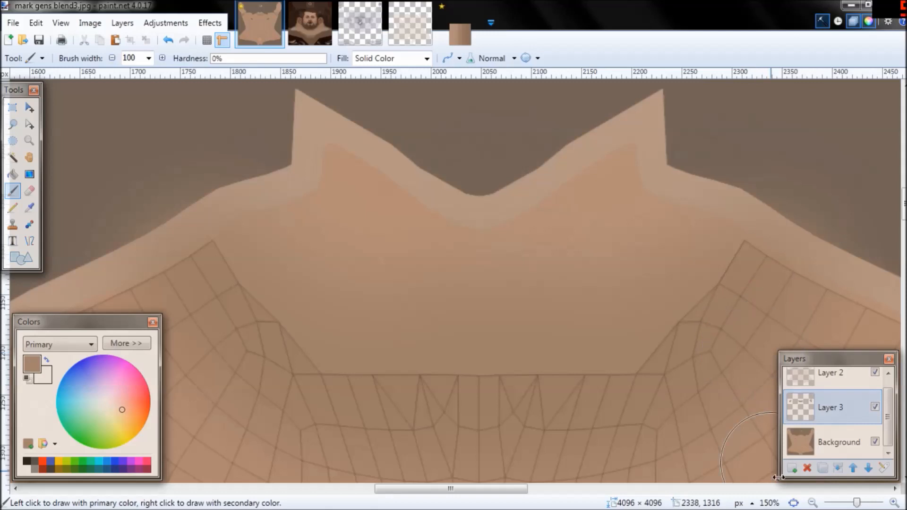
left_click(812, 502)
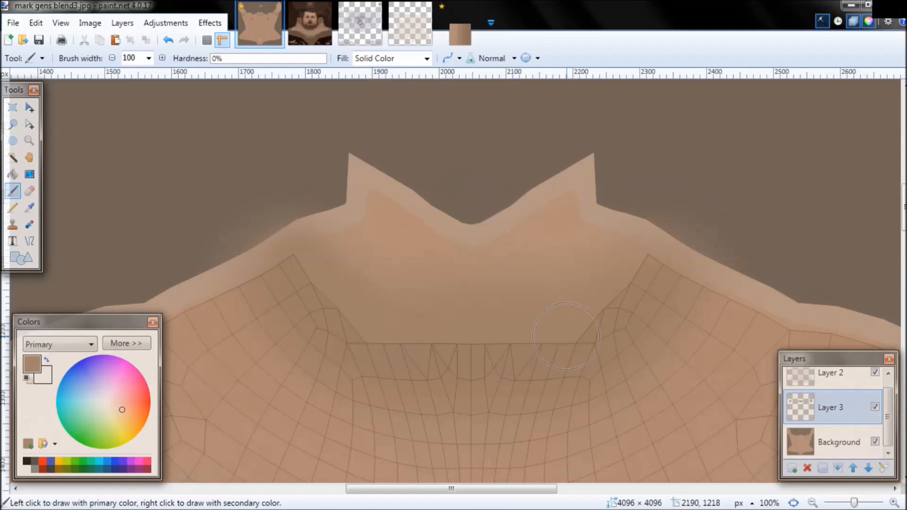
Paint the blended skin colour along the neck-side UV edges of both upper back pieces on Layer 3, undoing the first stroke
mouse_move(753, 269)
middle_mouse_down()
mouse_move(603, 242)
mouse_move(229, 230)
mouse_move(22, 244)
middle_mouse_up()
mouse_move(794, 201)
middle_mouse_down()
mouse_move(474, 229)
mouse_move(456, 221)
middle_mouse_up()
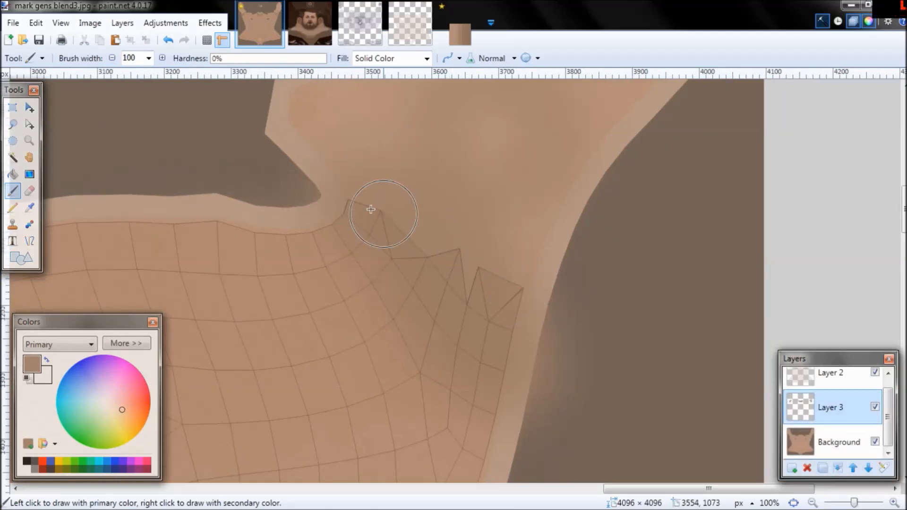
left_click_drag(524, 291, 366, 223)
key("ctrl+z")
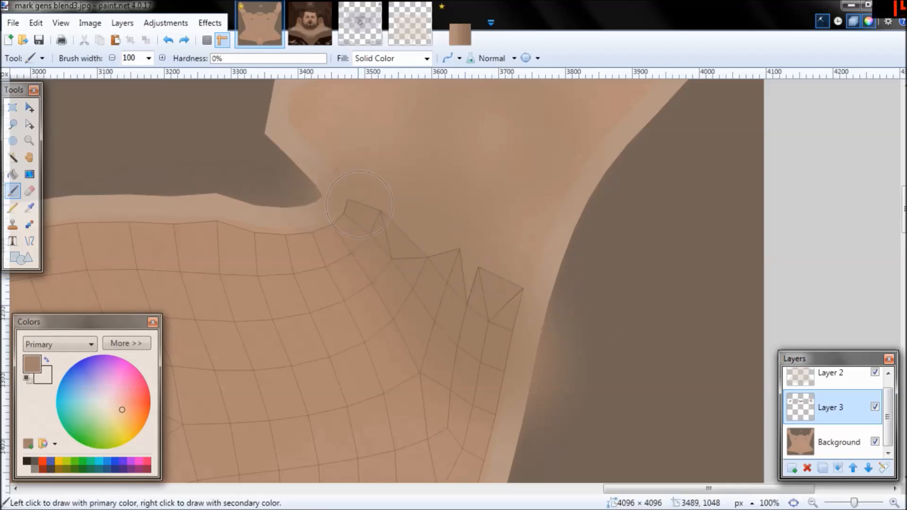
mouse_move(503, 296)
left_mouse_down()
mouse_move(585, 302)
mouse_move(573, 302)
left_mouse_up()
left_click_drag(708, 488, 175, 488)
mouse_move(370, 296)
left_mouse_down()
mouse_move(402, 264)
mouse_move(561, 188)
left_mouse_up()
Hide the UV overlay Layer 2 and check the painted bands across the whole torso texture
left_click(13, 108)
left_click(875, 372)
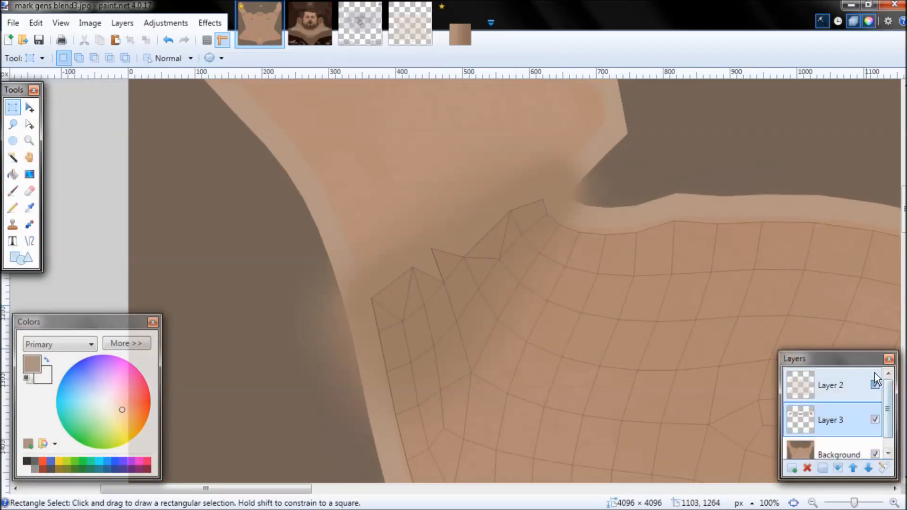
left_click(812, 503)
left_click(812, 502)
left_click(812, 502)
left_click(812, 503)
left_click(812, 502)
left_click(813, 502)
middle_click_drag(707, 291, 347, 262)
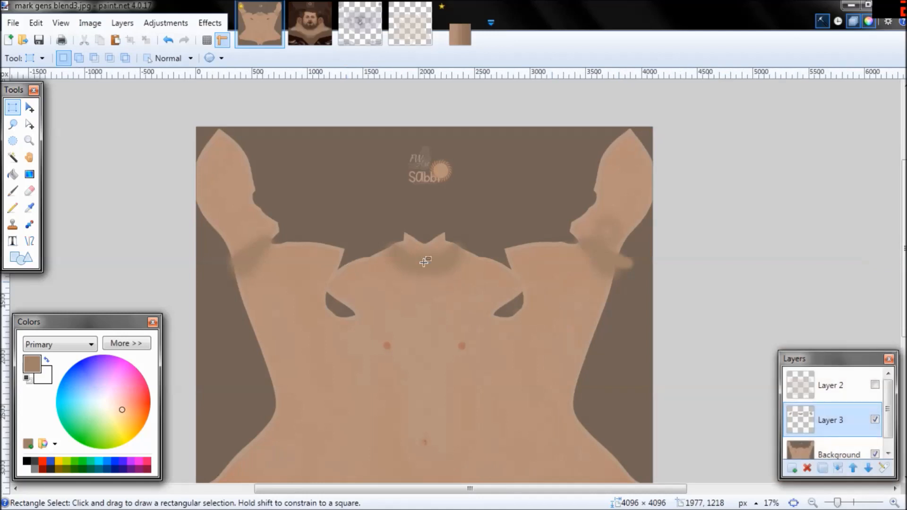
Save the torso texture as the JPEG mark gens blend3 in the newtexture folder, replacing the existing file and flattening the layers
left_click(11, 24)
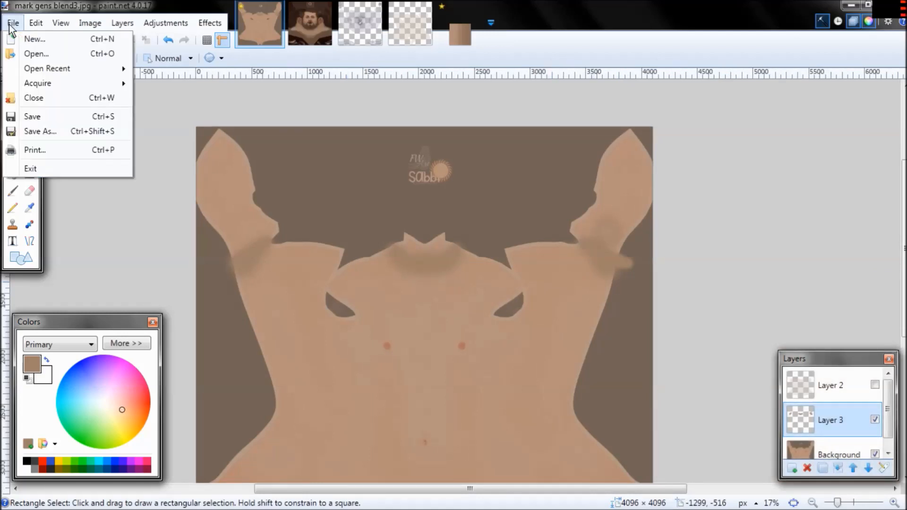
left_click(44, 131)
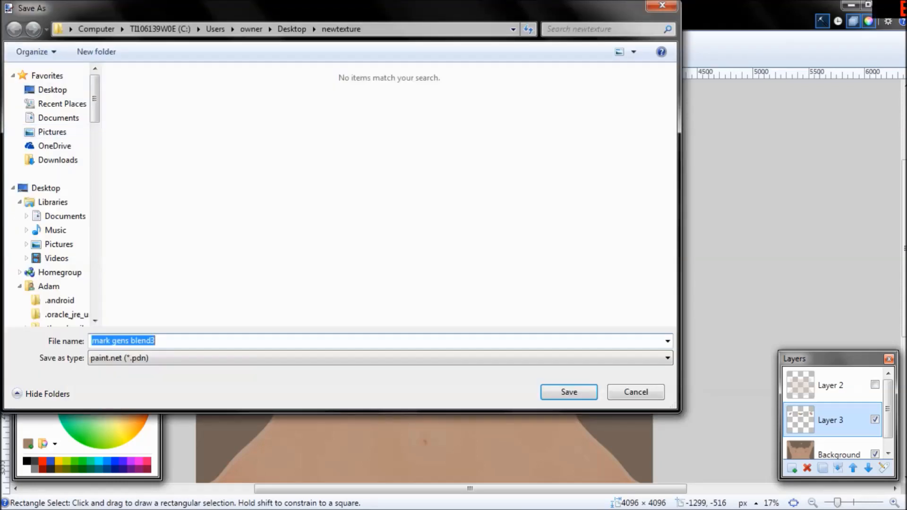
left_click(171, 355)
left_click(166, 399)
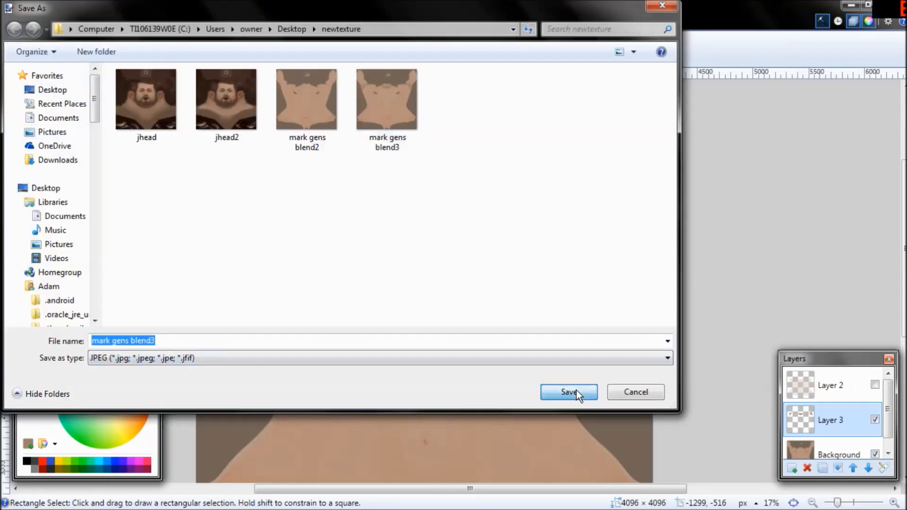
left_click(576, 392)
left_click(491, 262)
left_click(423, 276)
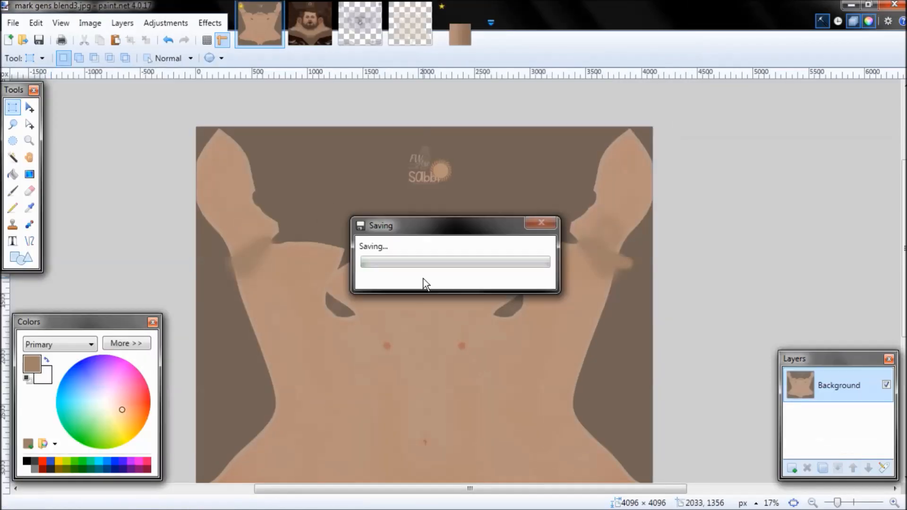
Look at jhead2.jpg, and switch to File Explorer to check the jhead and torso VTF files in the Jefferson materials folder
left_click(310, 38)
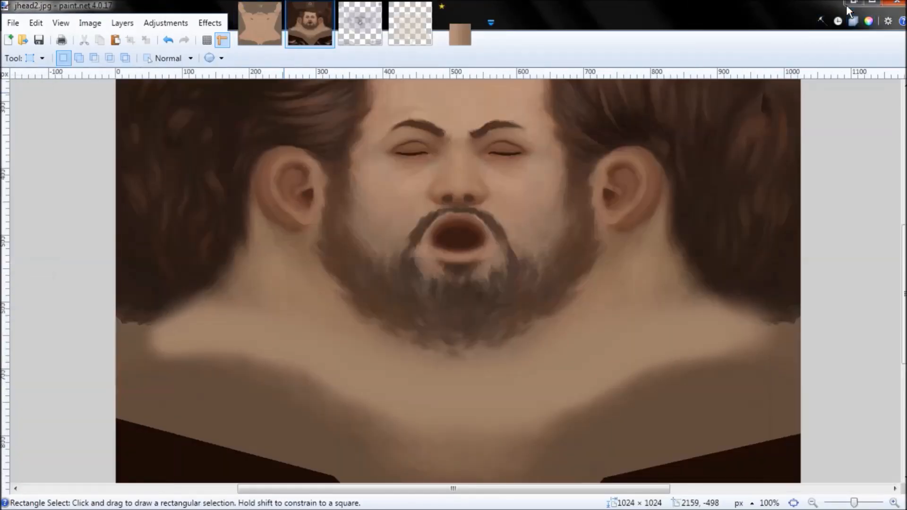
left_click(846, 4)
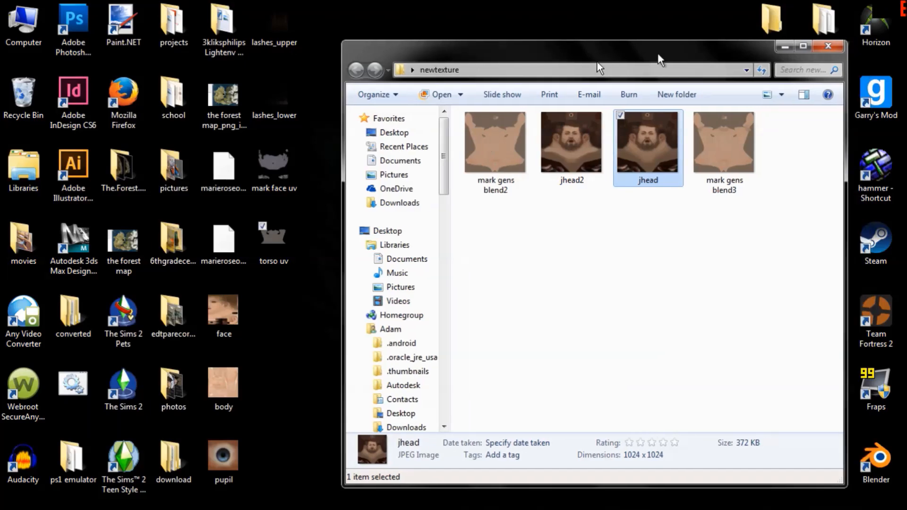
left_click_drag(596, 61, 351, 66)
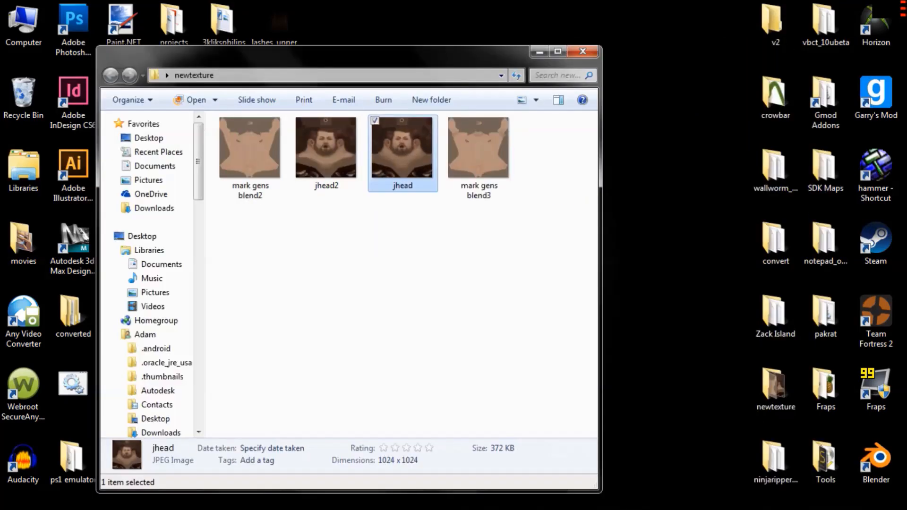
mouse_move(797, 509)
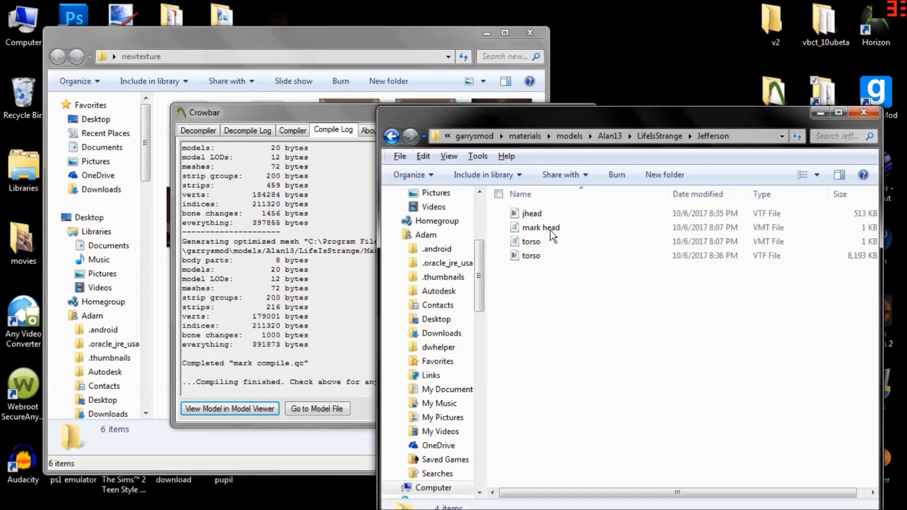
left_click(533, 200)
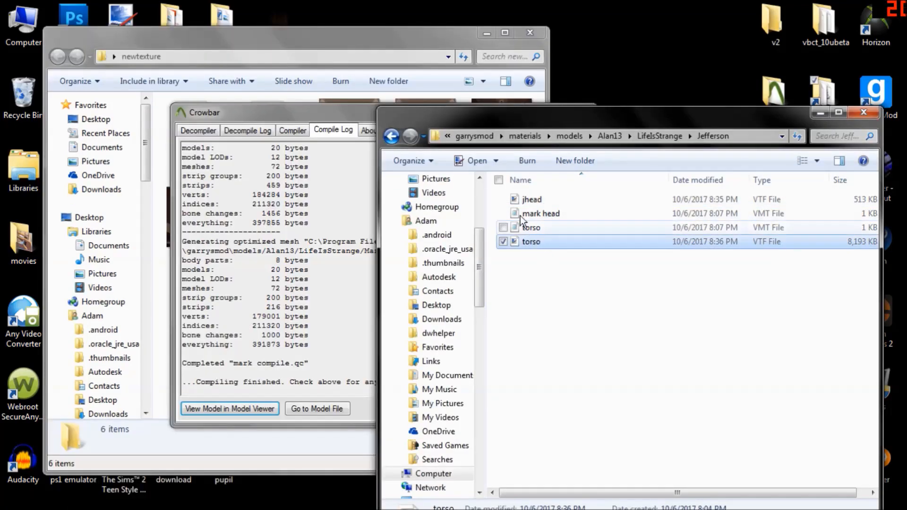
left_click(543, 302)
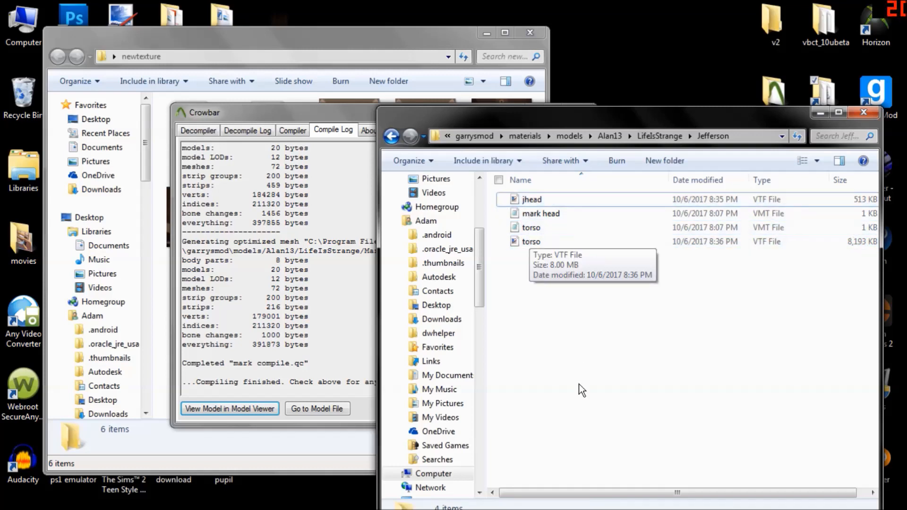
Open the compiled mark jefferson.mdl from Crowbar in the Model Viewer and inspect the neck seam from several angles
left_click(254, 404)
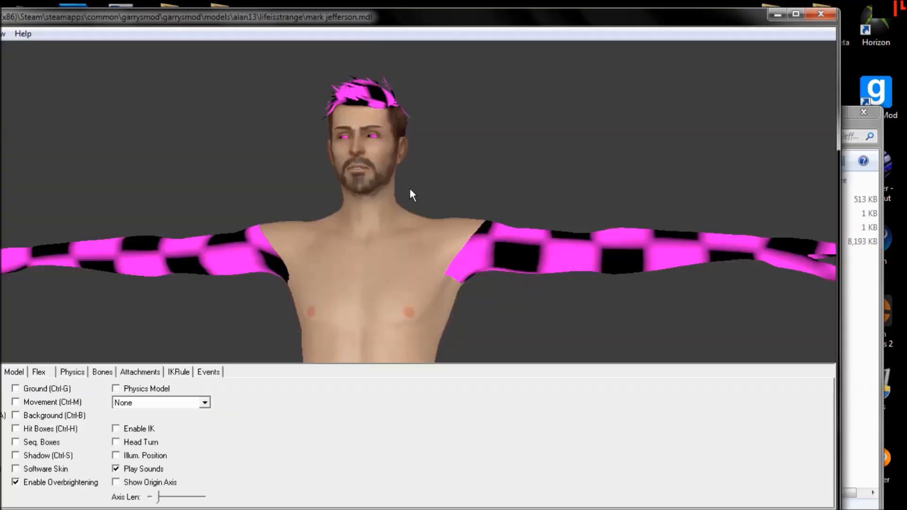
mouse_move(410, 189)
left_mouse_down()
mouse_move(360, 193)
mouse_move(422, 193)
left_mouse_up()
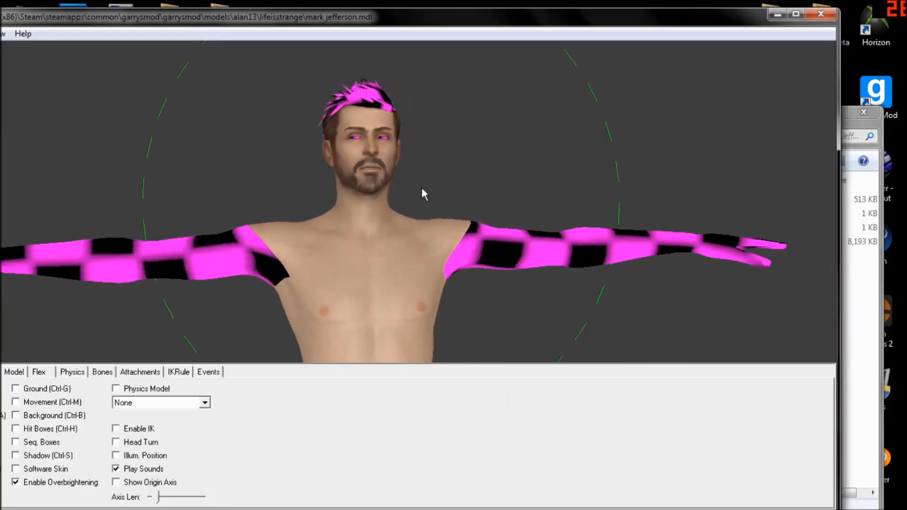
right_click_drag(424, 201, 409, 169)
left_click_drag(409, 169, 432, 200)
right_click_drag(432, 201, 429, 191)
left_click_drag(430, 190, 324, 198)
right_click_drag(356, 220, 353, 211)
left_click_drag(354, 211, 455, 222)
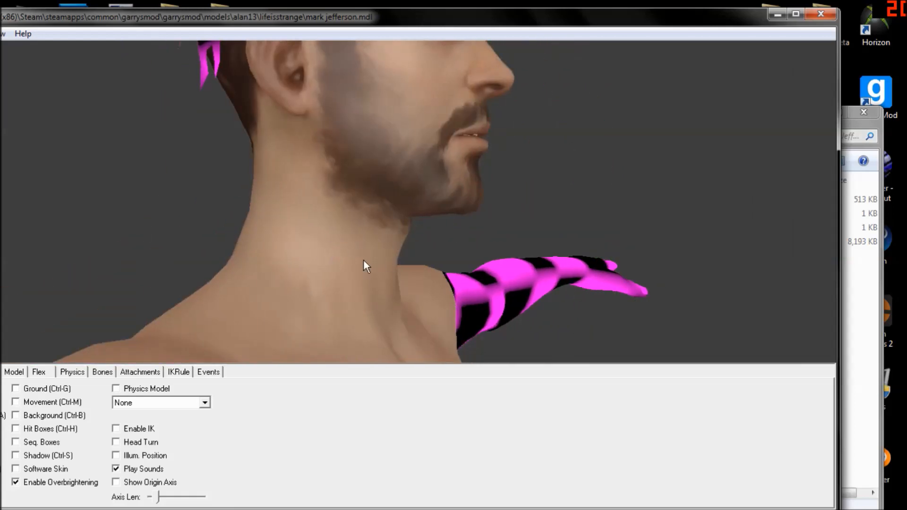
Examine the blended skin around the neck seam from both sides and the front, adjusting the zoom to check the colour match
mouse_move(365, 256)
left_mouse_down()
mouse_move(304, 259)
mouse_move(381, 252)
left_mouse_up()
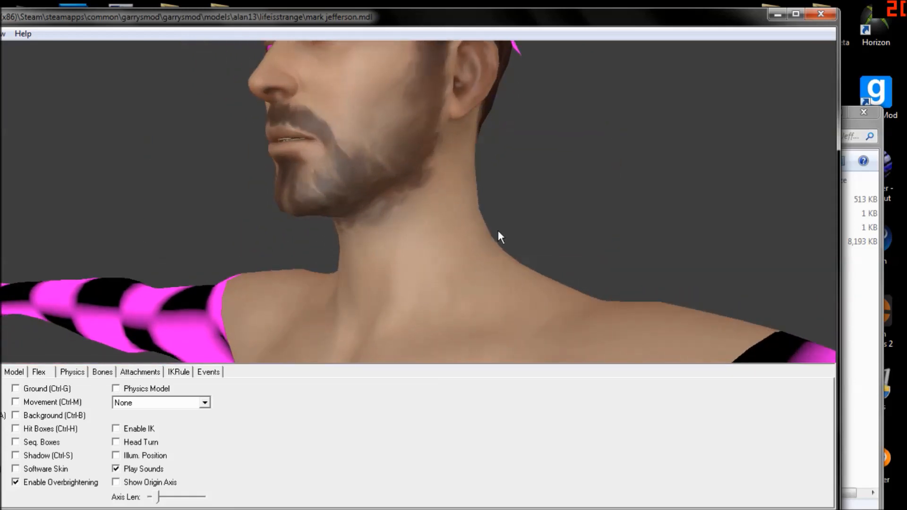
mouse_move(454, 246)
left_mouse_down()
mouse_move(413, 251)
mouse_move(451, 246)
left_mouse_up()
left_click(855, 314)
left_click(293, 247)
left_click_drag(293, 248, 390, 259)
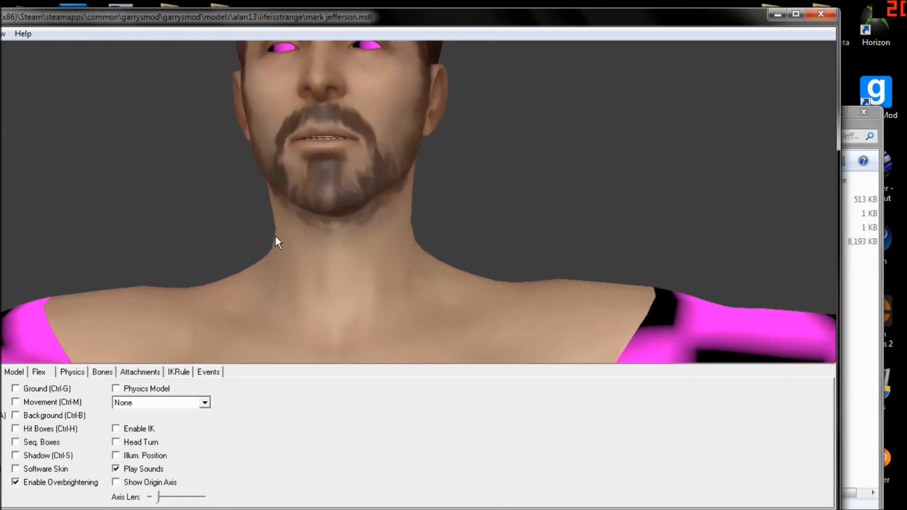
right_click_drag(390, 204, 395, 222)
mouse_move(395, 222)
left_mouse_down()
mouse_move(449, 222)
mouse_move(374, 224)
mouse_move(400, 217)
left_mouse_up()
right_click_drag(400, 217, 404, 243)
mouse_move(403, 242)
left_mouse_down()
mouse_move(404, 228)
mouse_move(399, 239)
mouse_move(359, 240)
mouse_move(374, 219)
mouse_move(406, 242)
left_mouse_up()
right_click_drag(406, 242, 402, 220)
mouse_move(402, 219)
left_mouse_down()
mouse_move(389, 239)
mouse_move(401, 236)
left_mouse_up()
right_click_drag(400, 236, 355, 242)
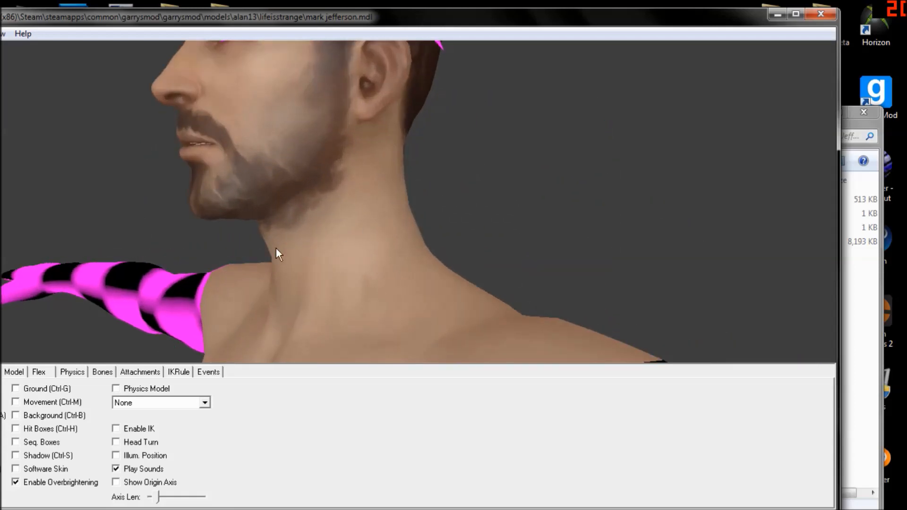
Open the mark head VMT file from the Jefferson materials folder in Notepad, review its commented-out $bumpmap line, and close it
left_click(852, 265)
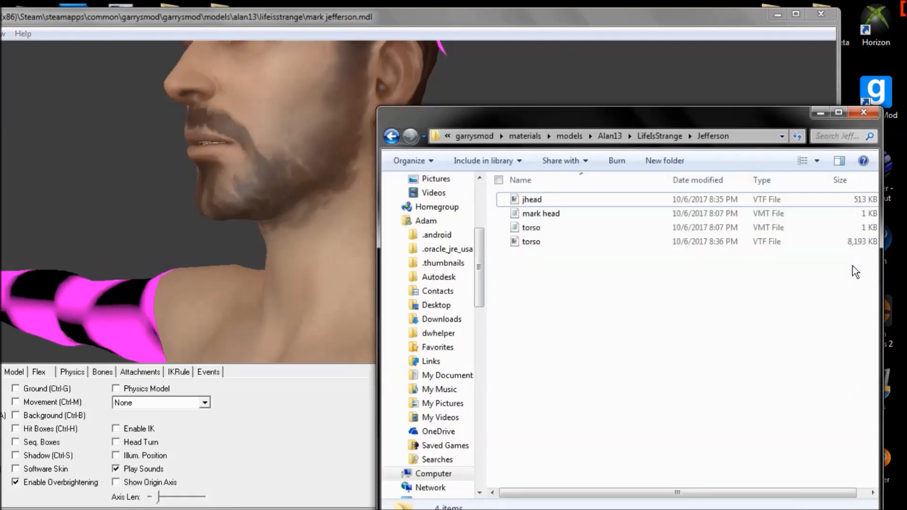
left_click(561, 214)
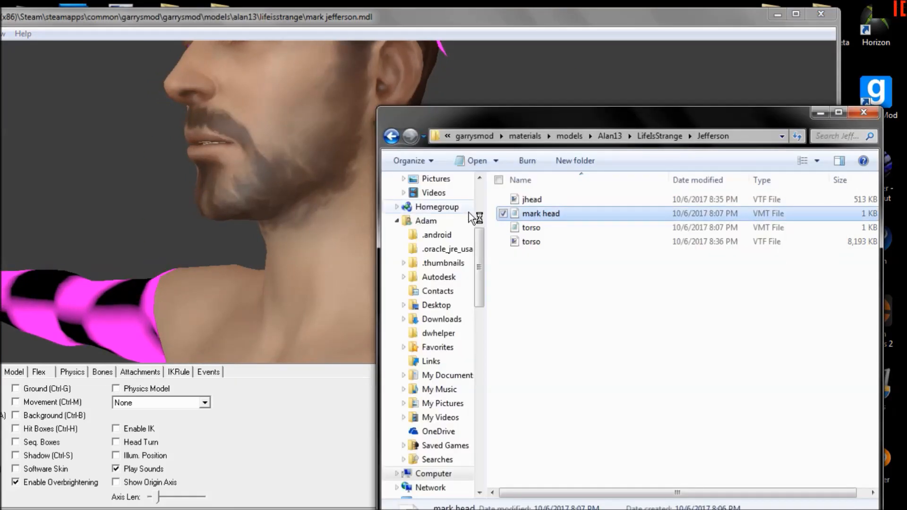
key("Return")
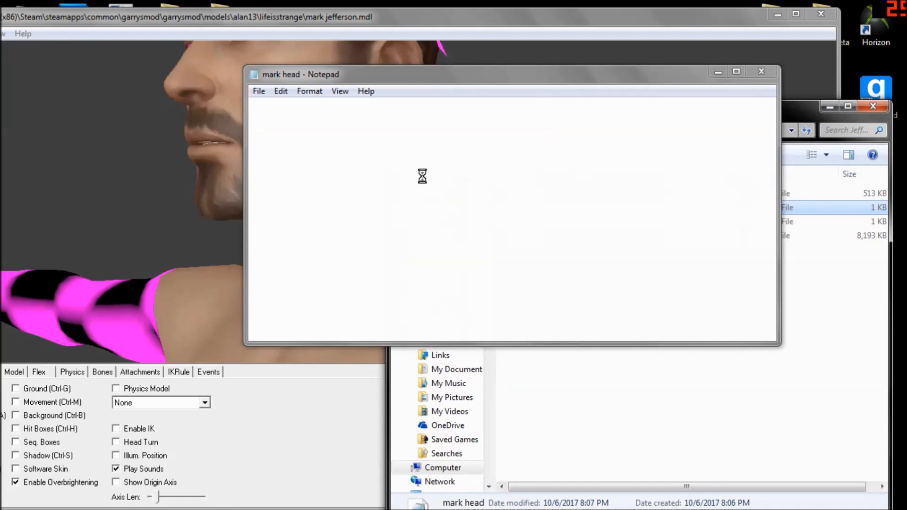
left_click_drag(444, 137, 263, 137)
left_click(304, 148)
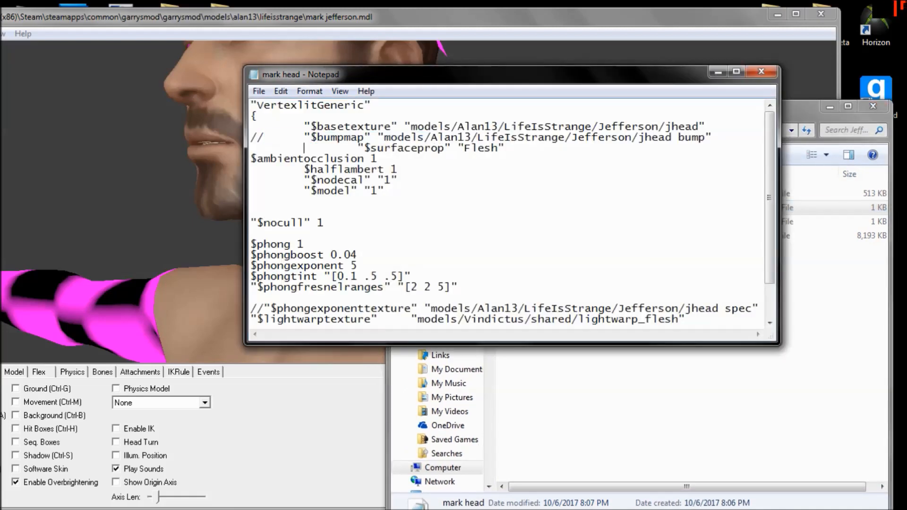
left_click_drag(398, 137, 672, 137)
left_click(687, 137)
left_click(762, 72)
Turn the mark jefferson model to recheck the neck and shoulder shading
left_click_drag(259, 247, 352, 240)
left_click_drag(265, 260, 290, 281)
left_click_drag(365, 265, 582, 271)
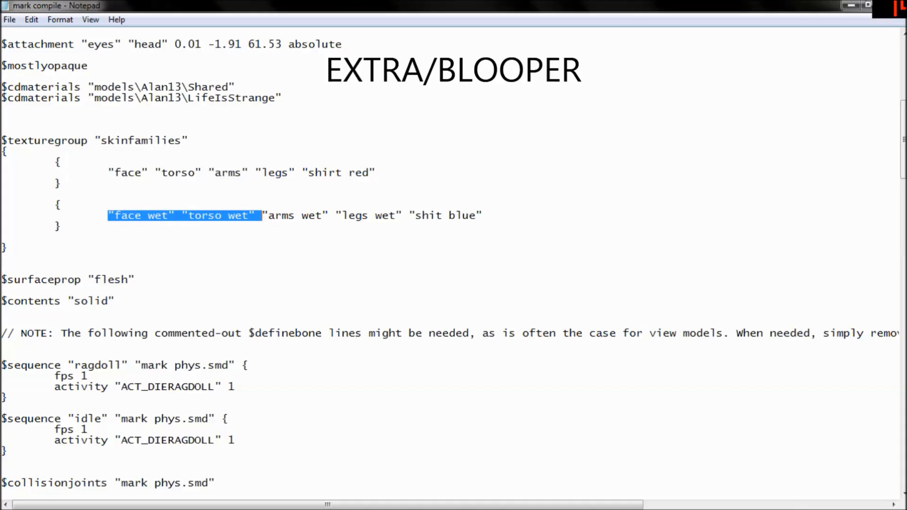
Review the second, wet-skin row of the $texturegroup "skinfamilies" block in the mark compile file
left_click_drag(257, 215, 429, 215)
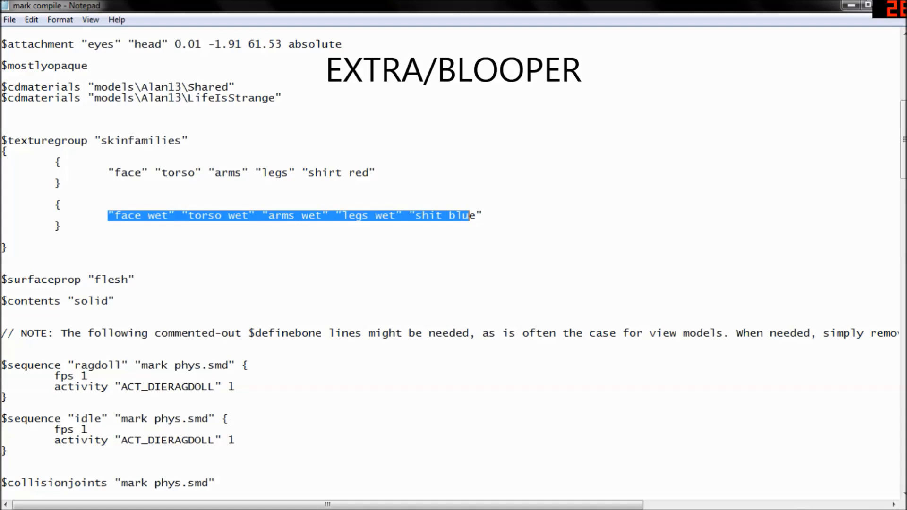
left_click(154, 215)
left_click_drag(115, 215, 375, 215)
left_click(452, 215)
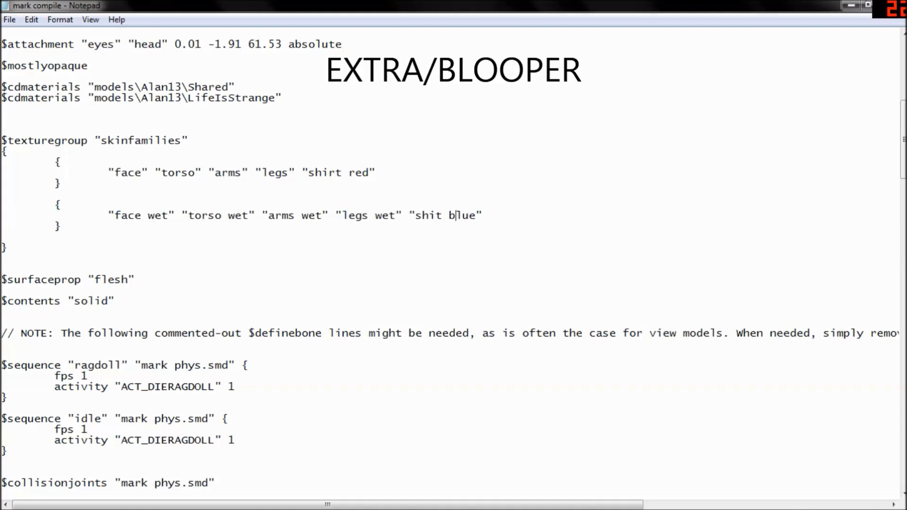
left_click_drag(162, 215, 343, 215)
left_click(60, 204)
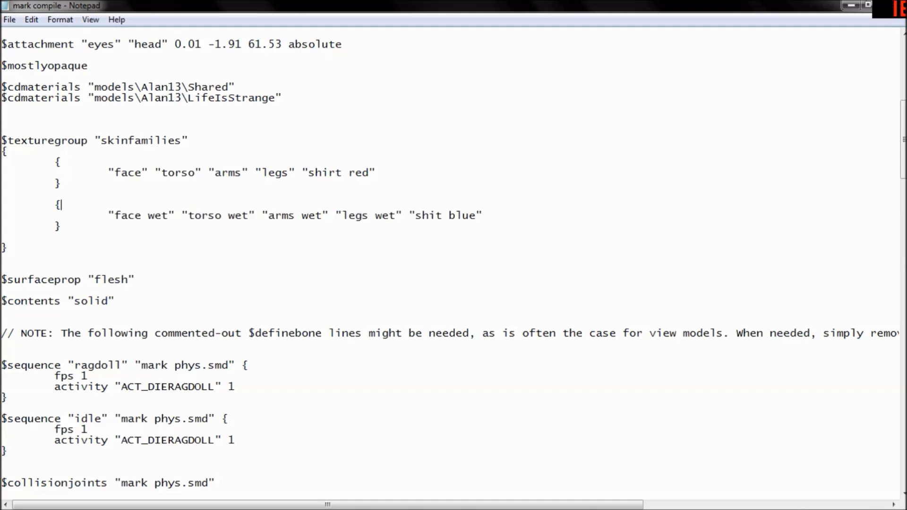